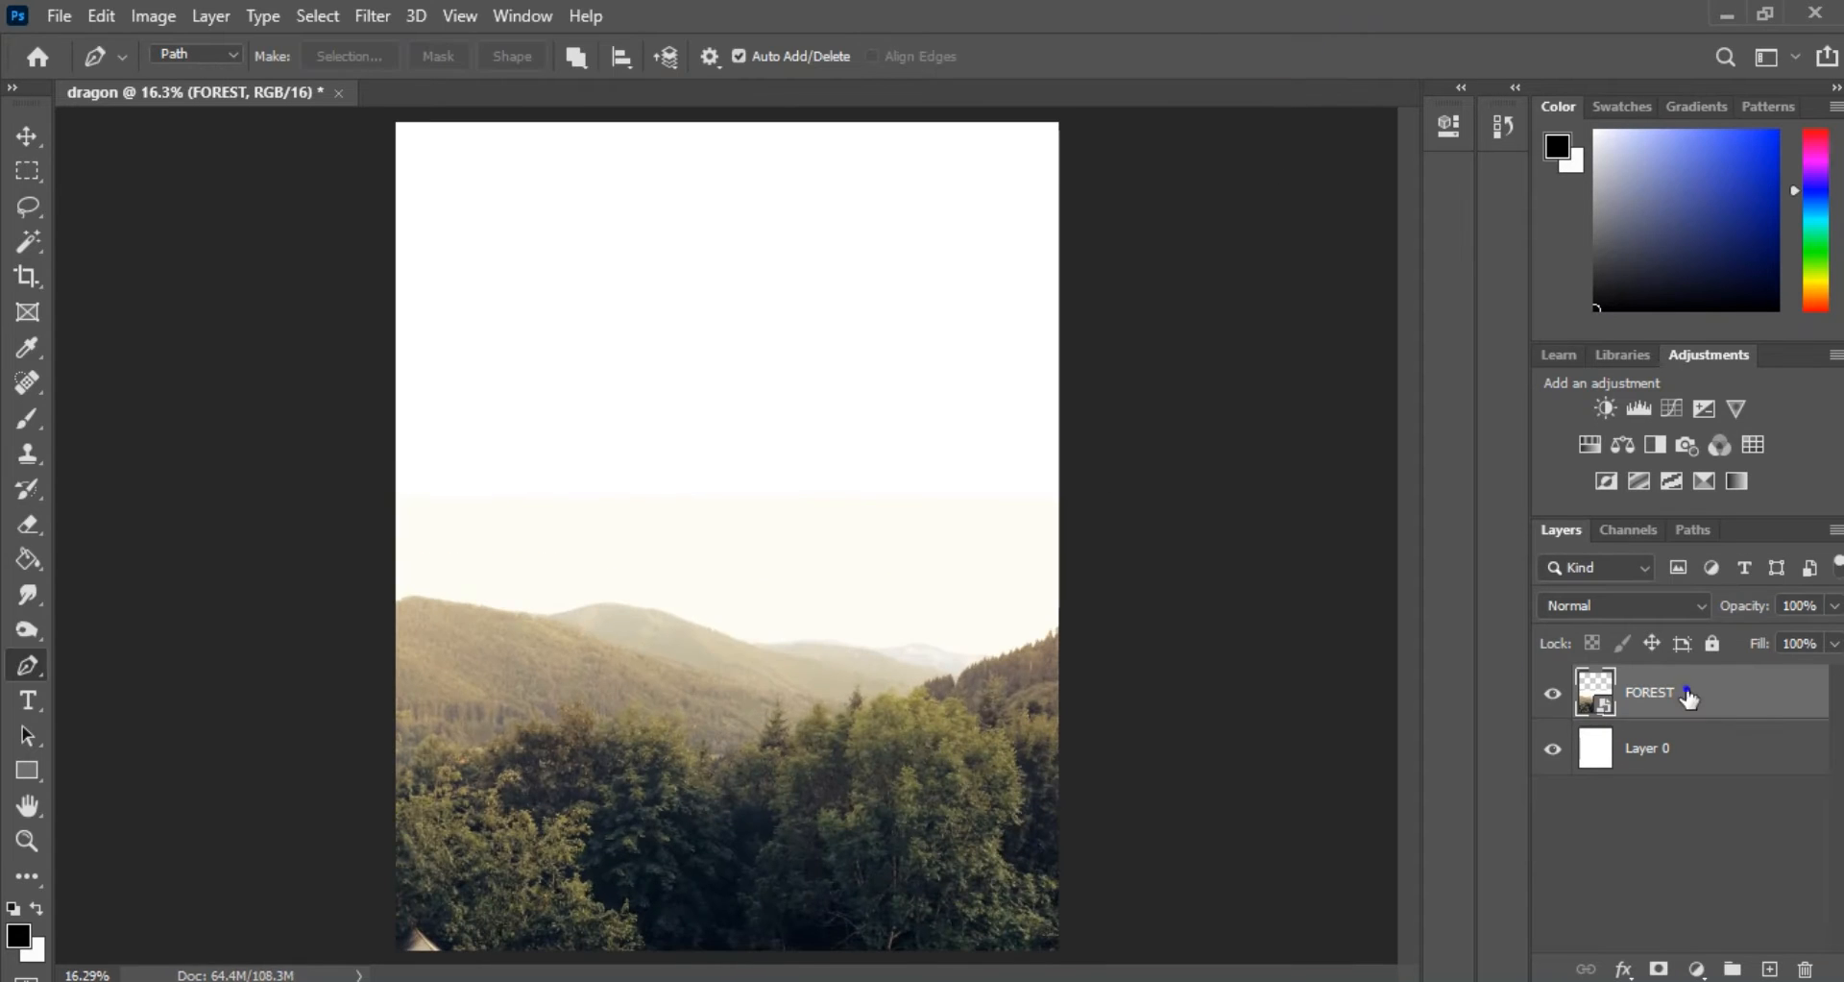
Rasterize the FOREST layer and hide Layer 0 beneath it
{"action": "right_click", "coordinate": [1690, 699]}
{"action": "left_click", "coordinate": [1393, 508]}
{"action": "left_click", "coordinate": [1552, 749]}
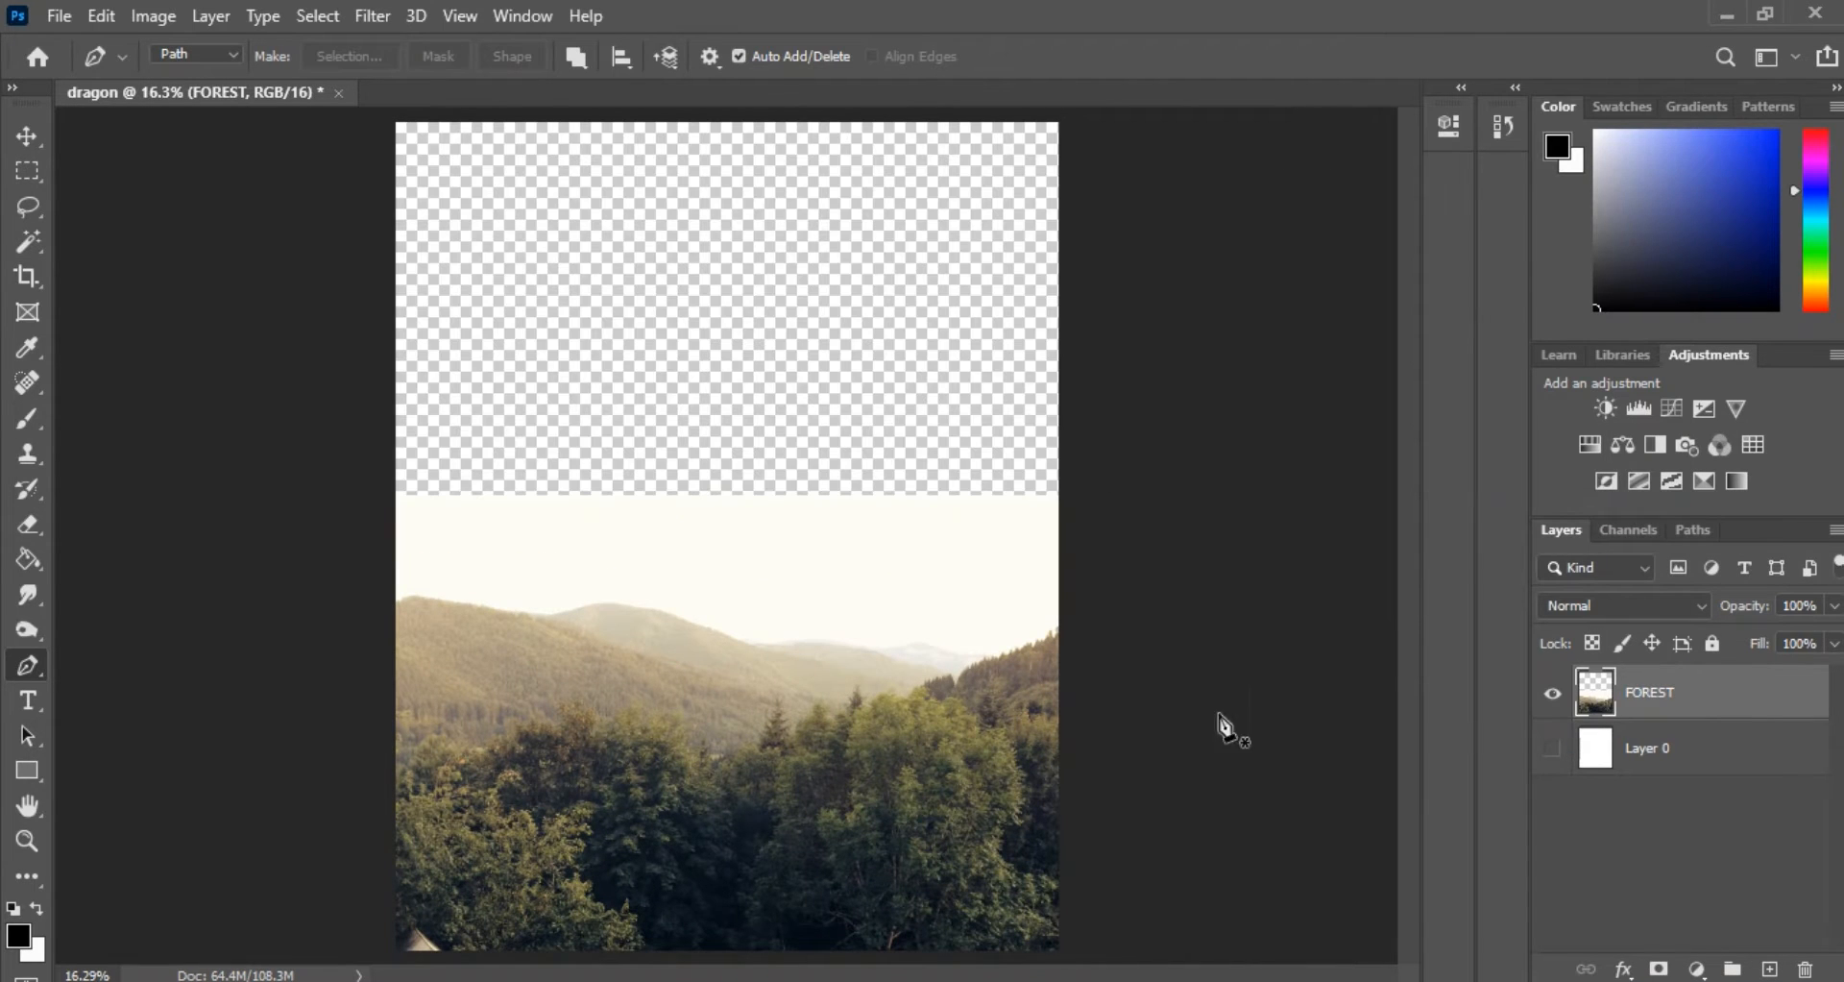
Select the pale sky above the hills with the Magic Wand, erase it from the FOREST layer and deselect
{"action": "left_click", "coordinate": [42, 235]}
{"action": "left_click", "coordinate": [514, 568]}
{"action": "left_click", "coordinate": [28, 525]}
{"action": "mouse_move", "coordinate": [432, 544]}
{"action": "left_mouse_down"}
{"action": "mouse_move", "coordinate": [910, 585]}
{"action": "mouse_move", "coordinate": [1039, 535]}
{"action": "mouse_move", "coordinate": [884, 625]}
{"action": "mouse_move", "coordinate": [457, 571]}
{"action": "mouse_move", "coordinate": [898, 514]}
{"action": "mouse_move", "coordinate": [1053, 566]}
{"action": "mouse_move", "coordinate": [770, 669]}
{"action": "mouse_move", "coordinate": [383, 576]}
{"action": "left_mouse_up"}
{"action": "right_click", "coordinate": [665, 517]}
{"action": "left_click", "coordinate": [517, 463]}
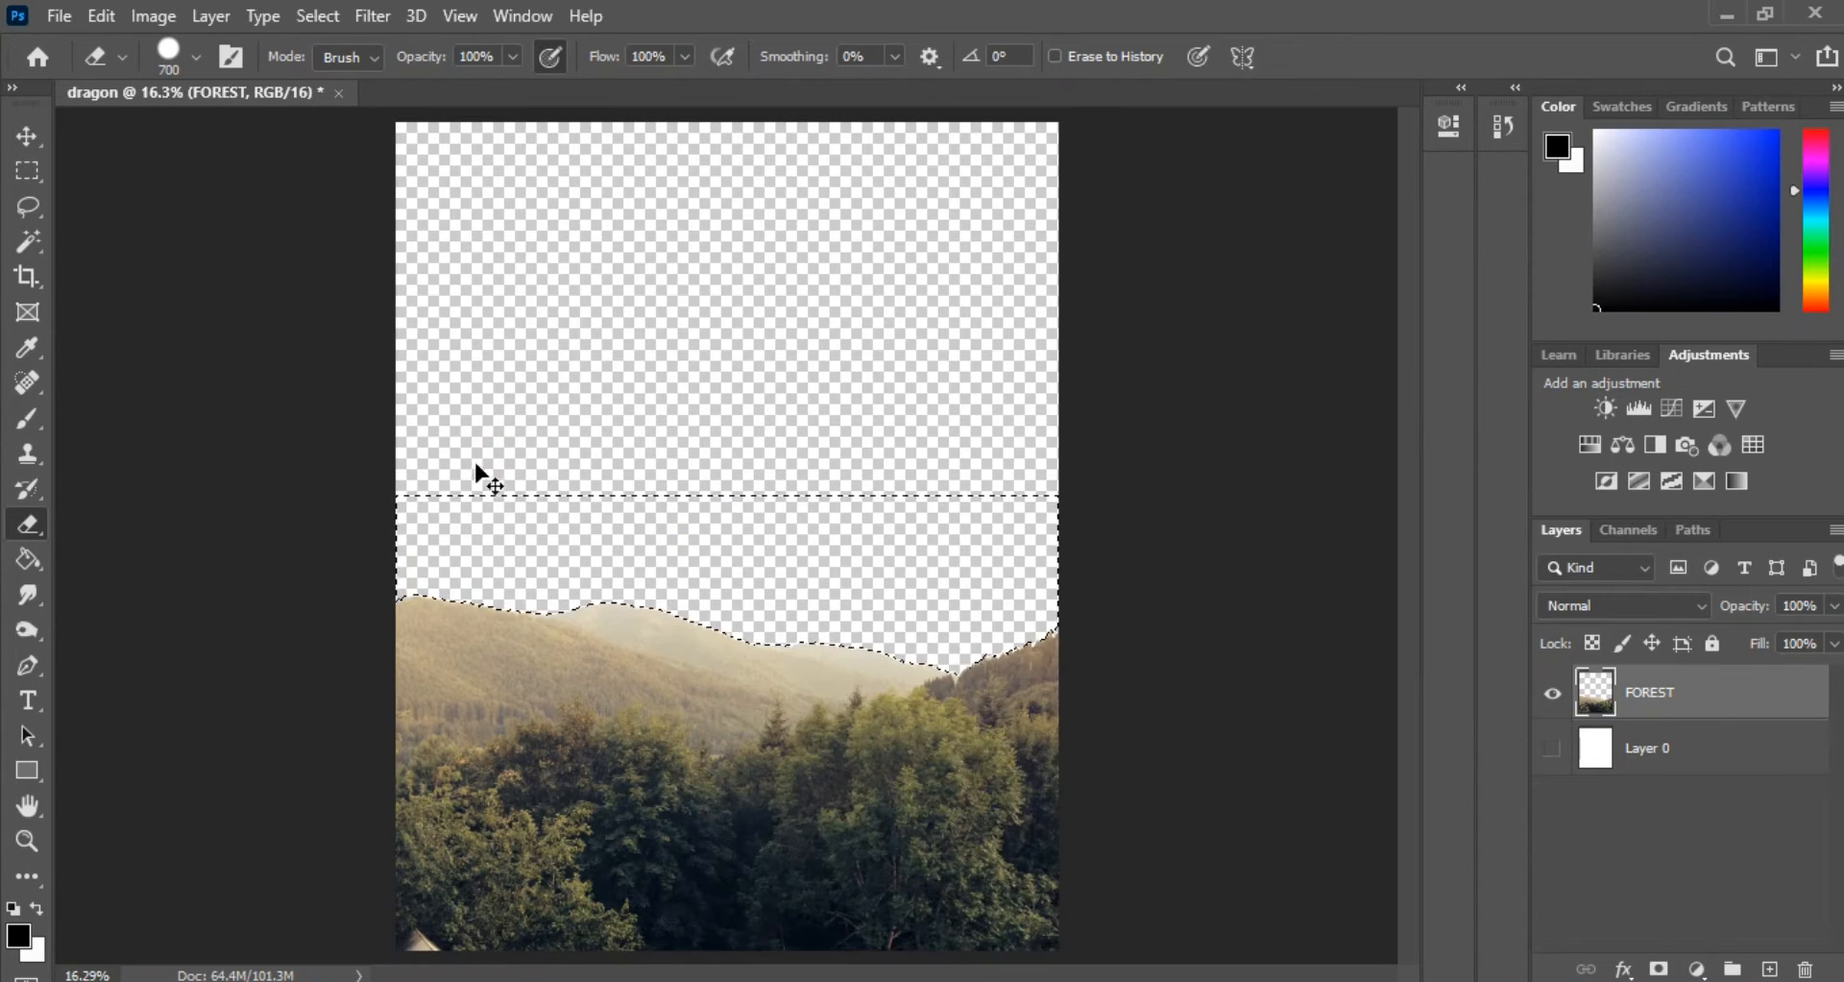
{"action": "key", "text": "ctrl+d"}
Place the sunset image B from the dragon folder into the document and commit it
{"action": "left_click", "coordinate": [27, 136]}
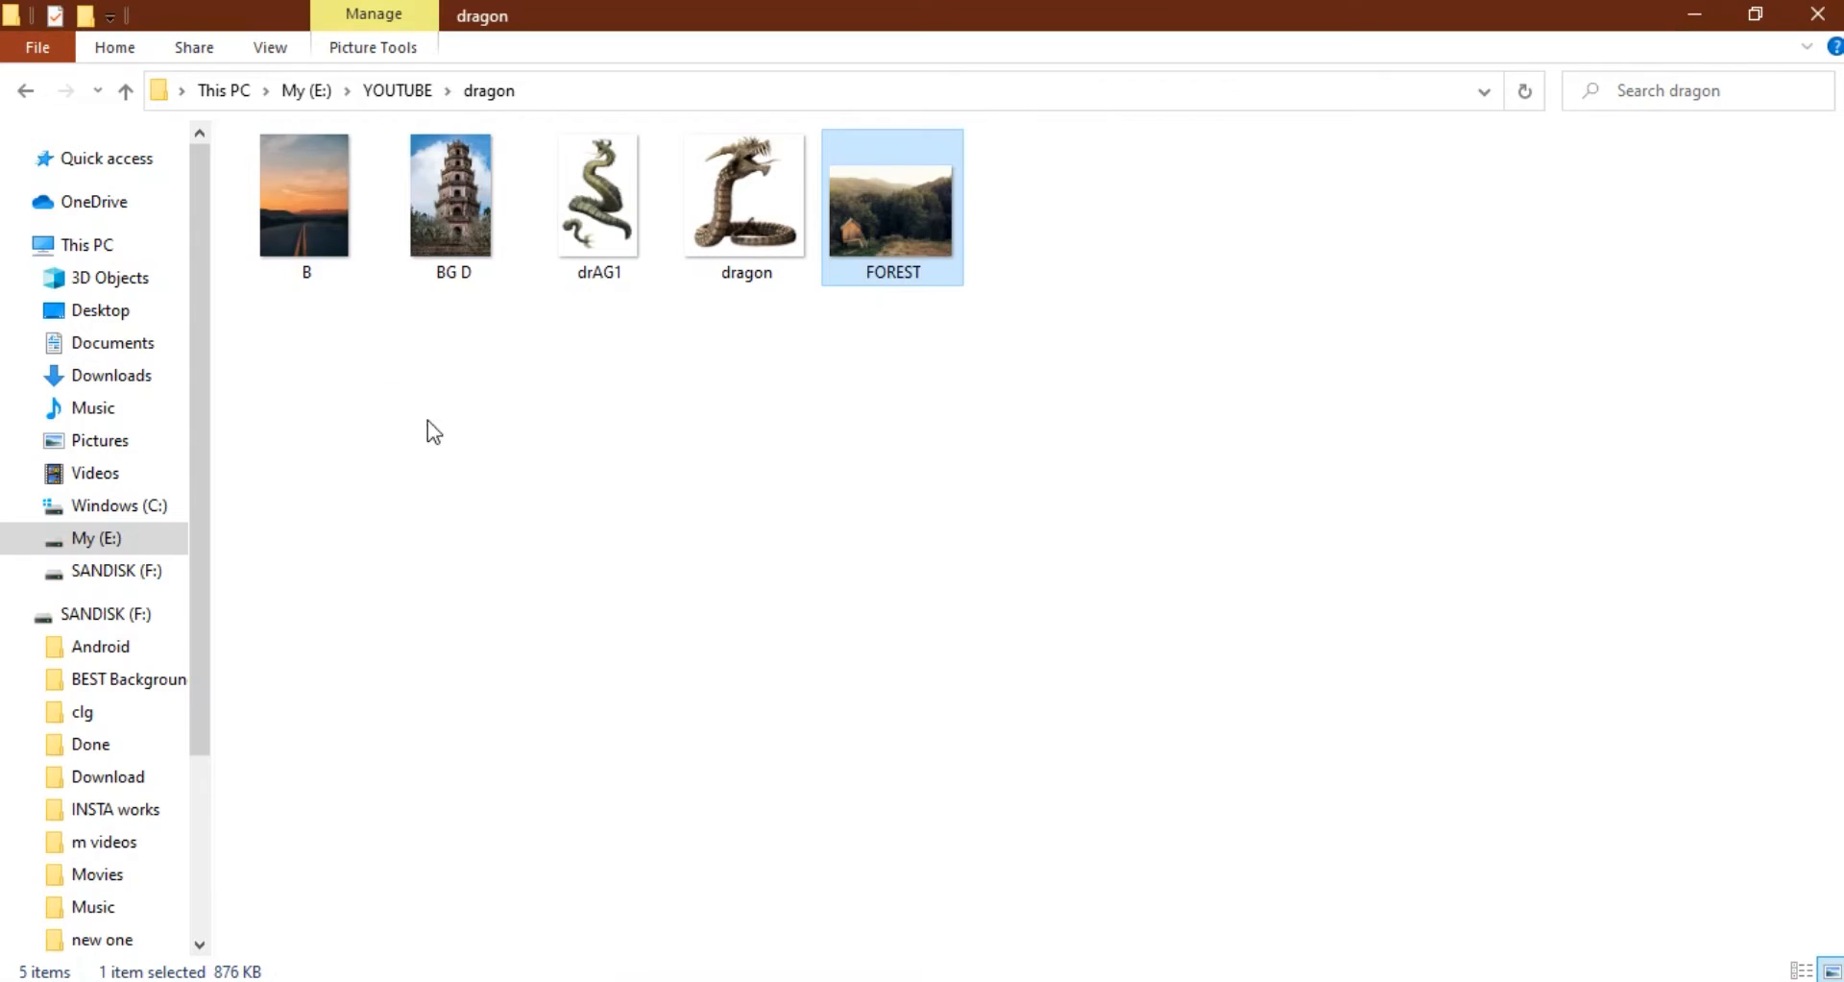
{"action": "left_click_drag", "start_coordinate": [432, 427], "coordinate": [821, 509]}
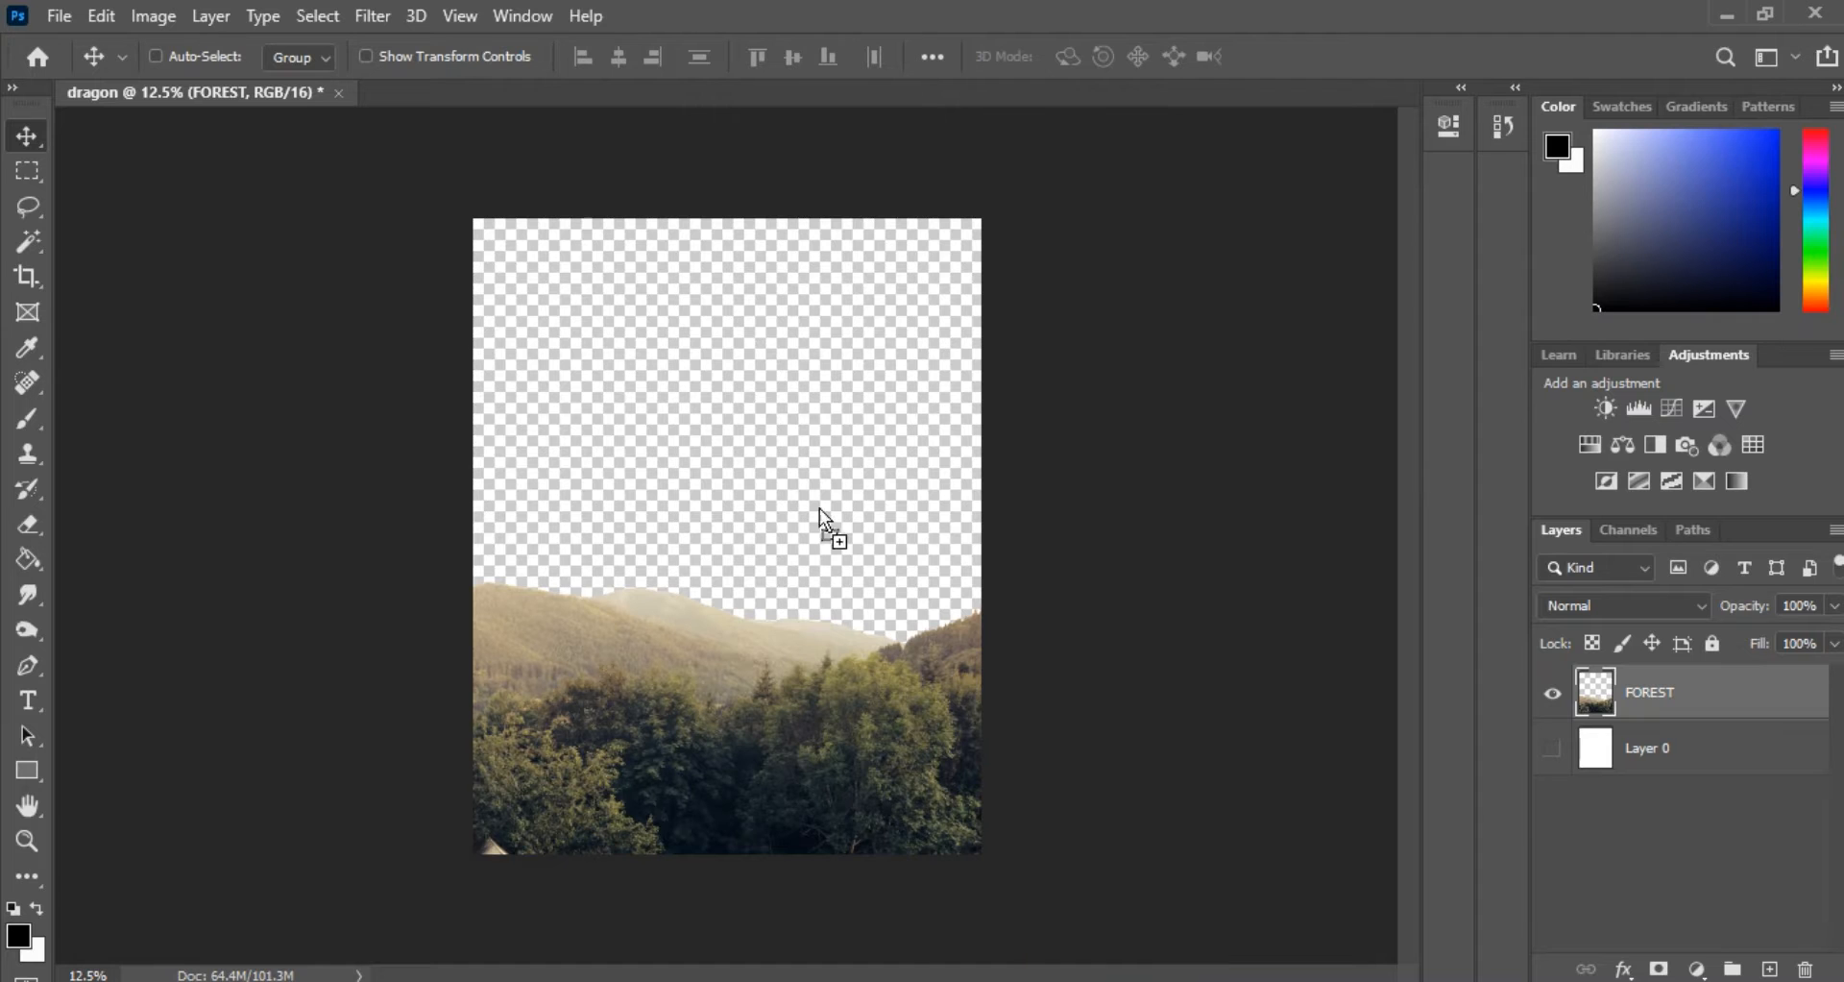
{"action": "key", "text": "ctrl+plus"}
{"action": "key", "text": "ctrl+plus"}
{"action": "key", "text": "ctrl+minus"}
{"action": "key", "text": "ctrl+minus"}
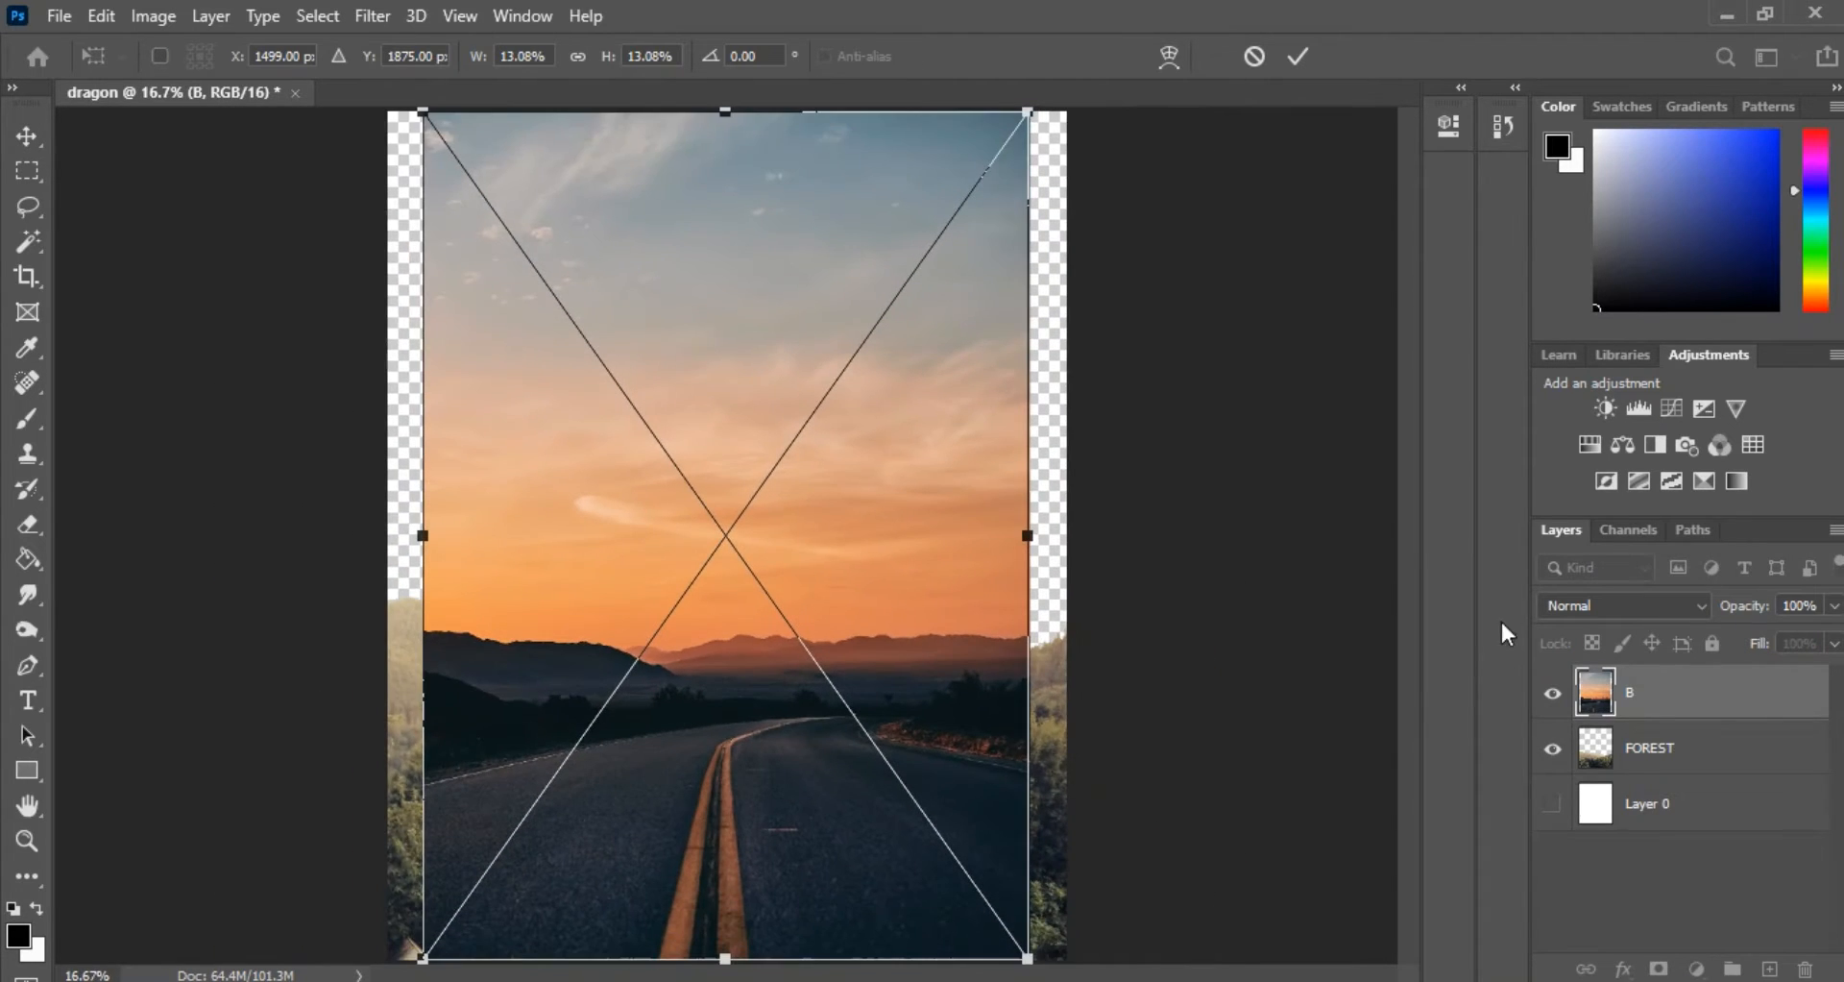
{"action": "left_click", "coordinate": [1299, 58]}
Move layer B below the FOREST layer and rasterize it
{"action": "left_click_drag", "start_coordinate": [1680, 708], "coordinate": [1681, 763]}
{"action": "right_click", "coordinate": [1676, 749]}
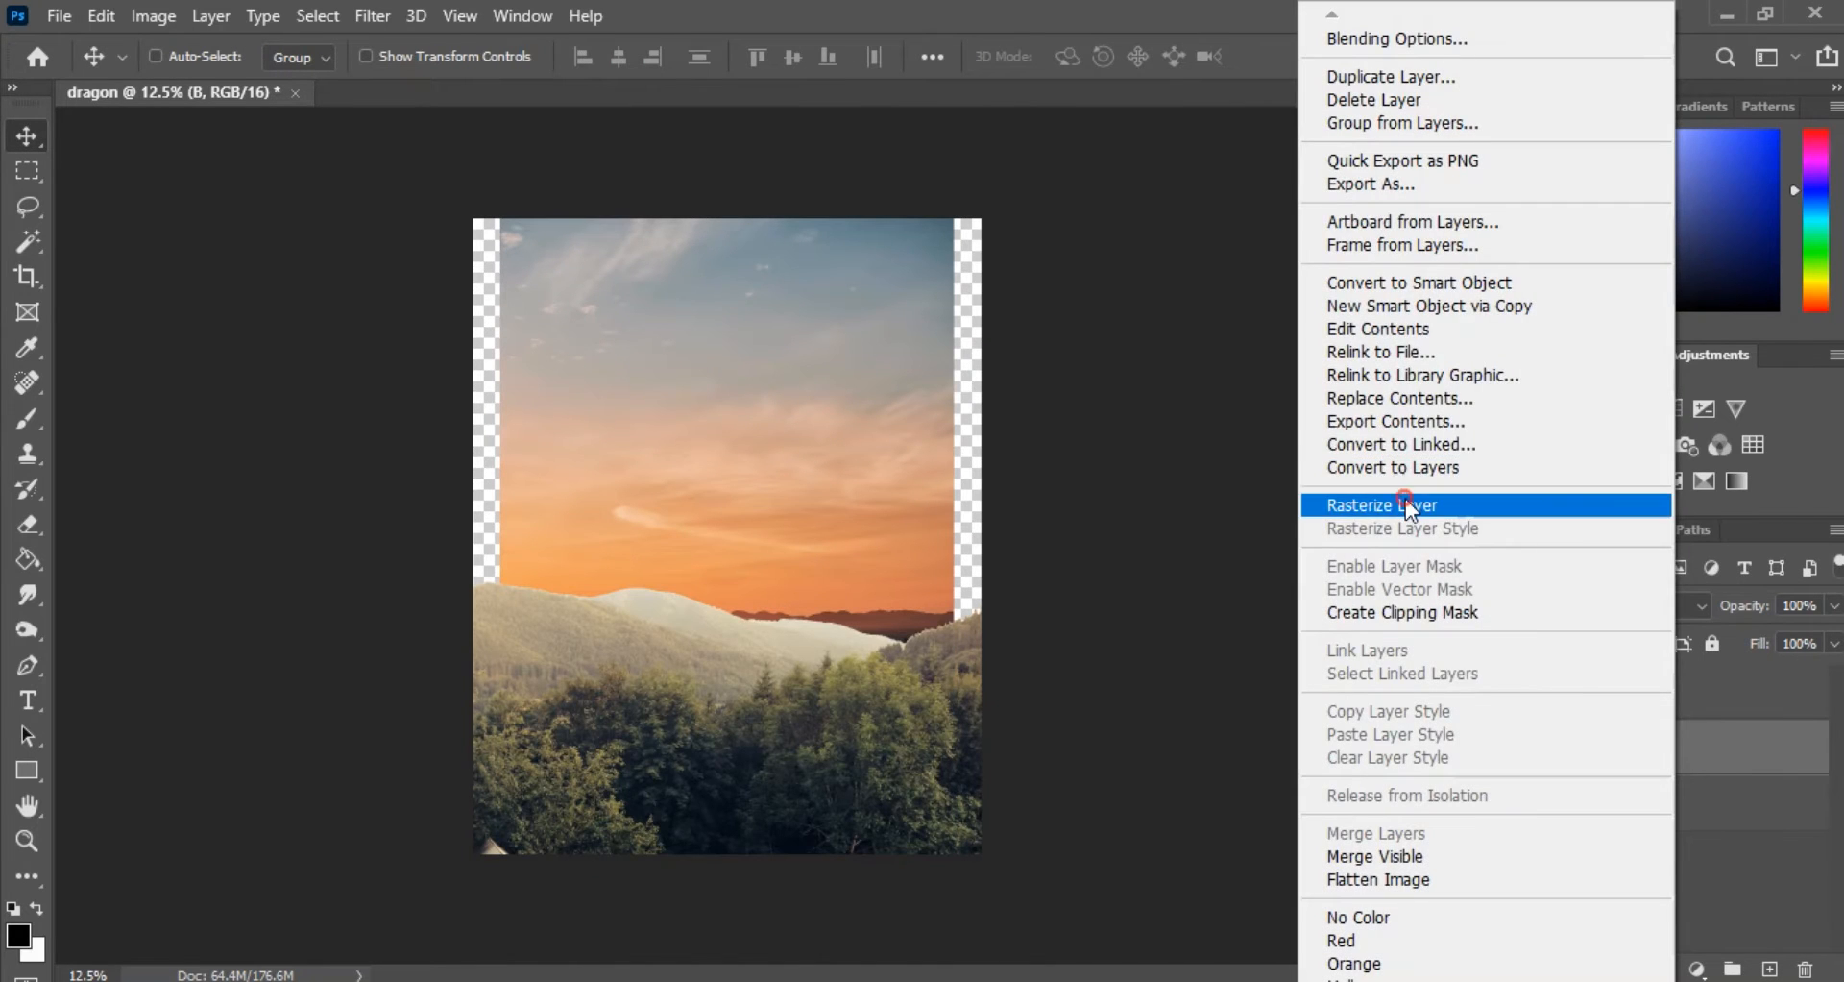
{"action": "left_click", "coordinate": [1404, 499]}
Scale the sunset layer to about 112% width and 109% height so it spans the full canvas width behind the hills
{"action": "key", "text": "ctrl+plus"}
{"action": "left_click", "coordinate": [414, 54]}
{"action": "key", "text": "ctrl+minus"}
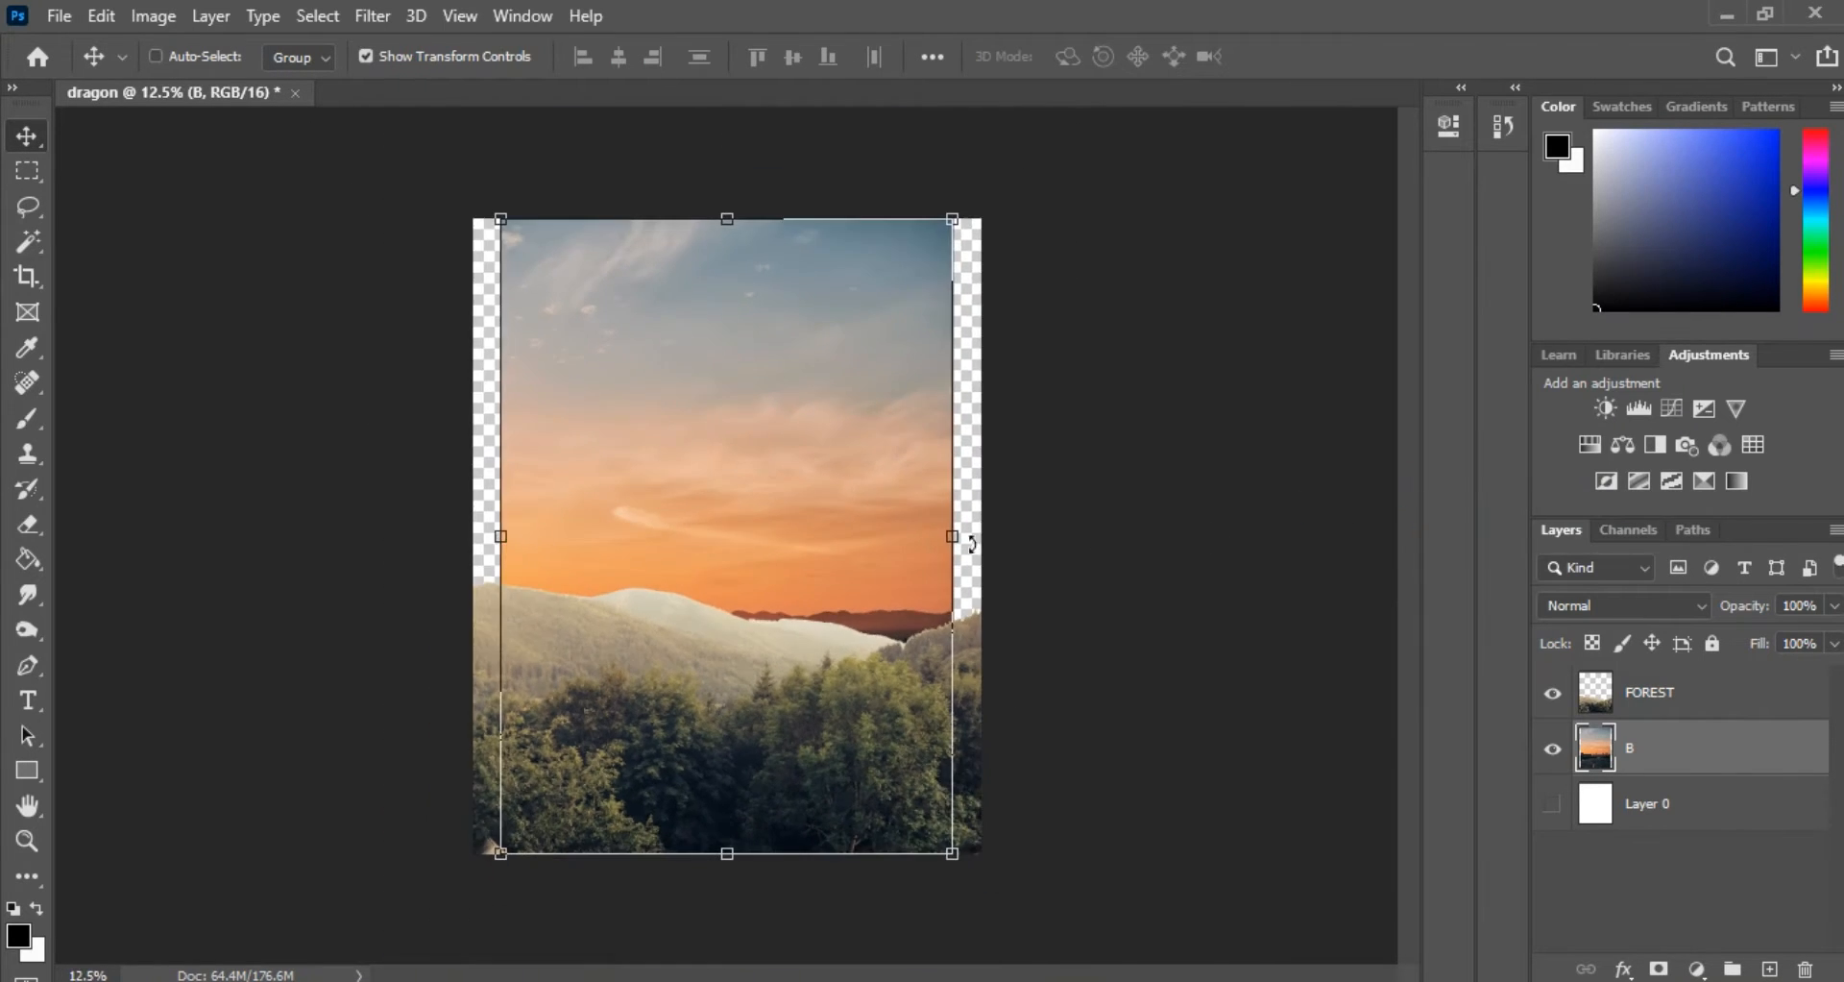
{"action": "left_click_drag", "start_coordinate": [956, 855], "coordinate": [985, 875]}
{"action": "left_click_drag", "start_coordinate": [904, 675], "coordinate": [878, 705]}
{"action": "left_click_drag", "start_coordinate": [950, 253], "coordinate": [975, 226]}
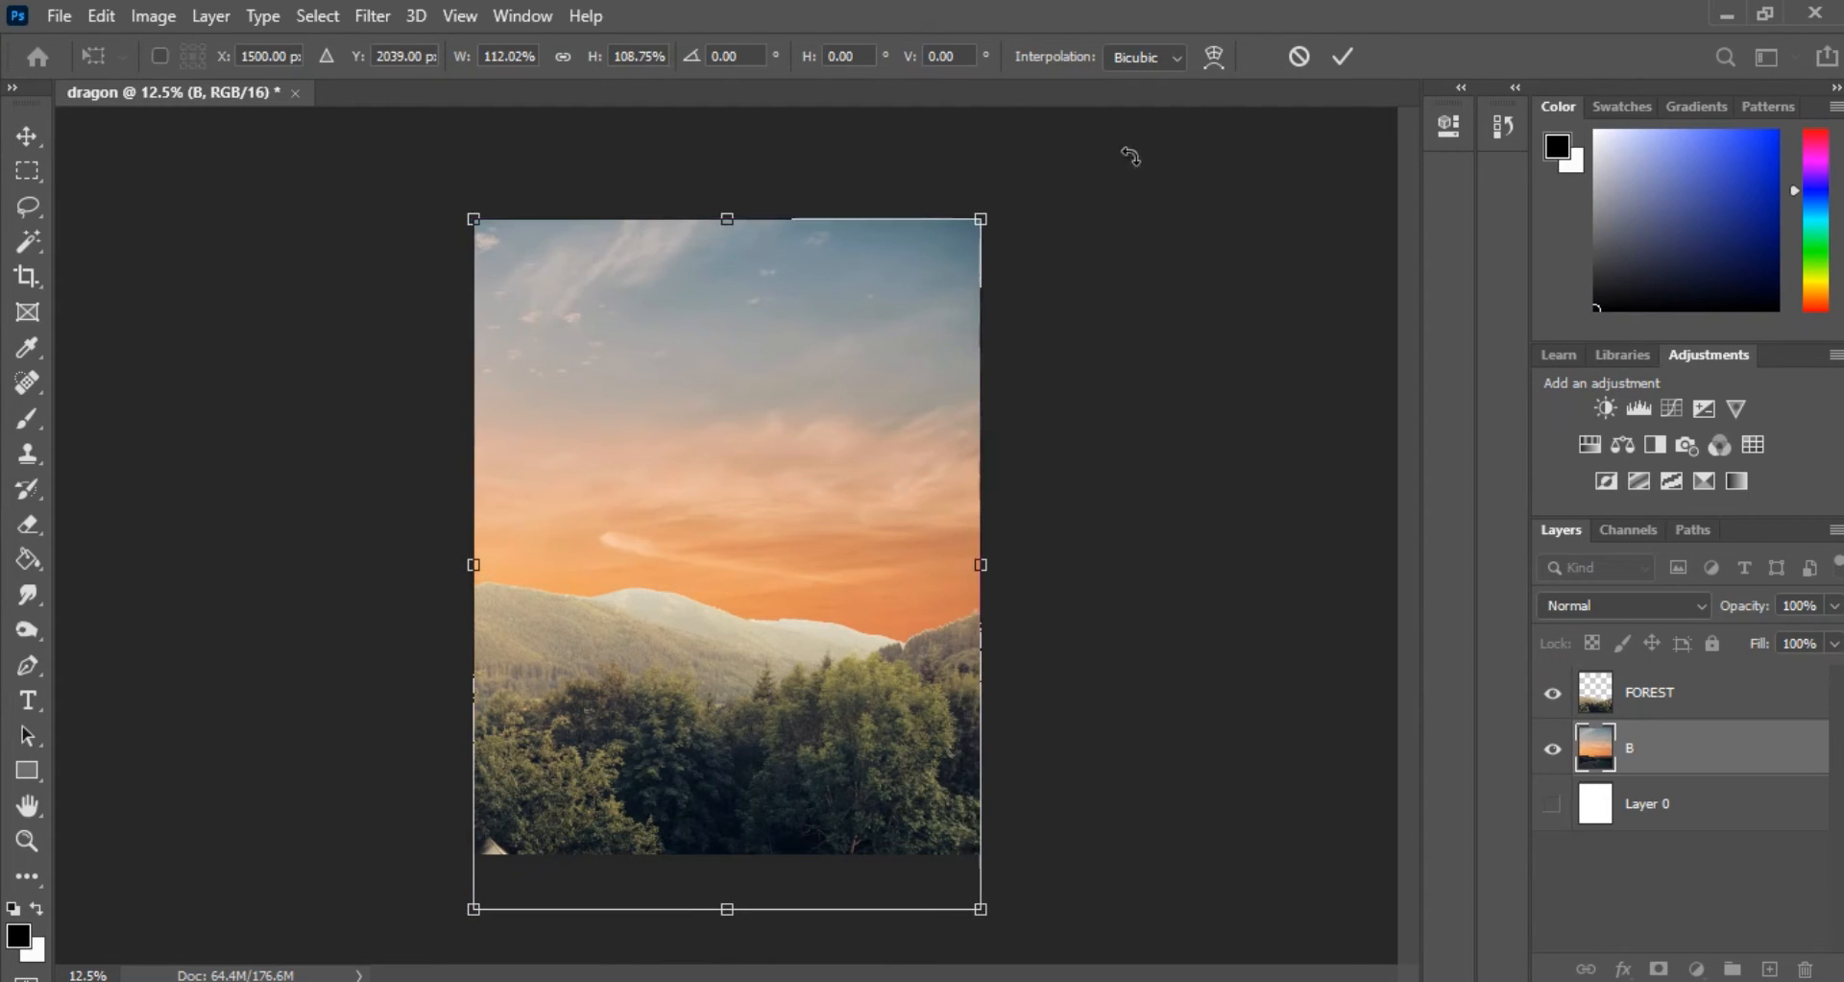
{"action": "left_click", "coordinate": [1347, 54]}
{"action": "key", "text": "ctrl+plus"}
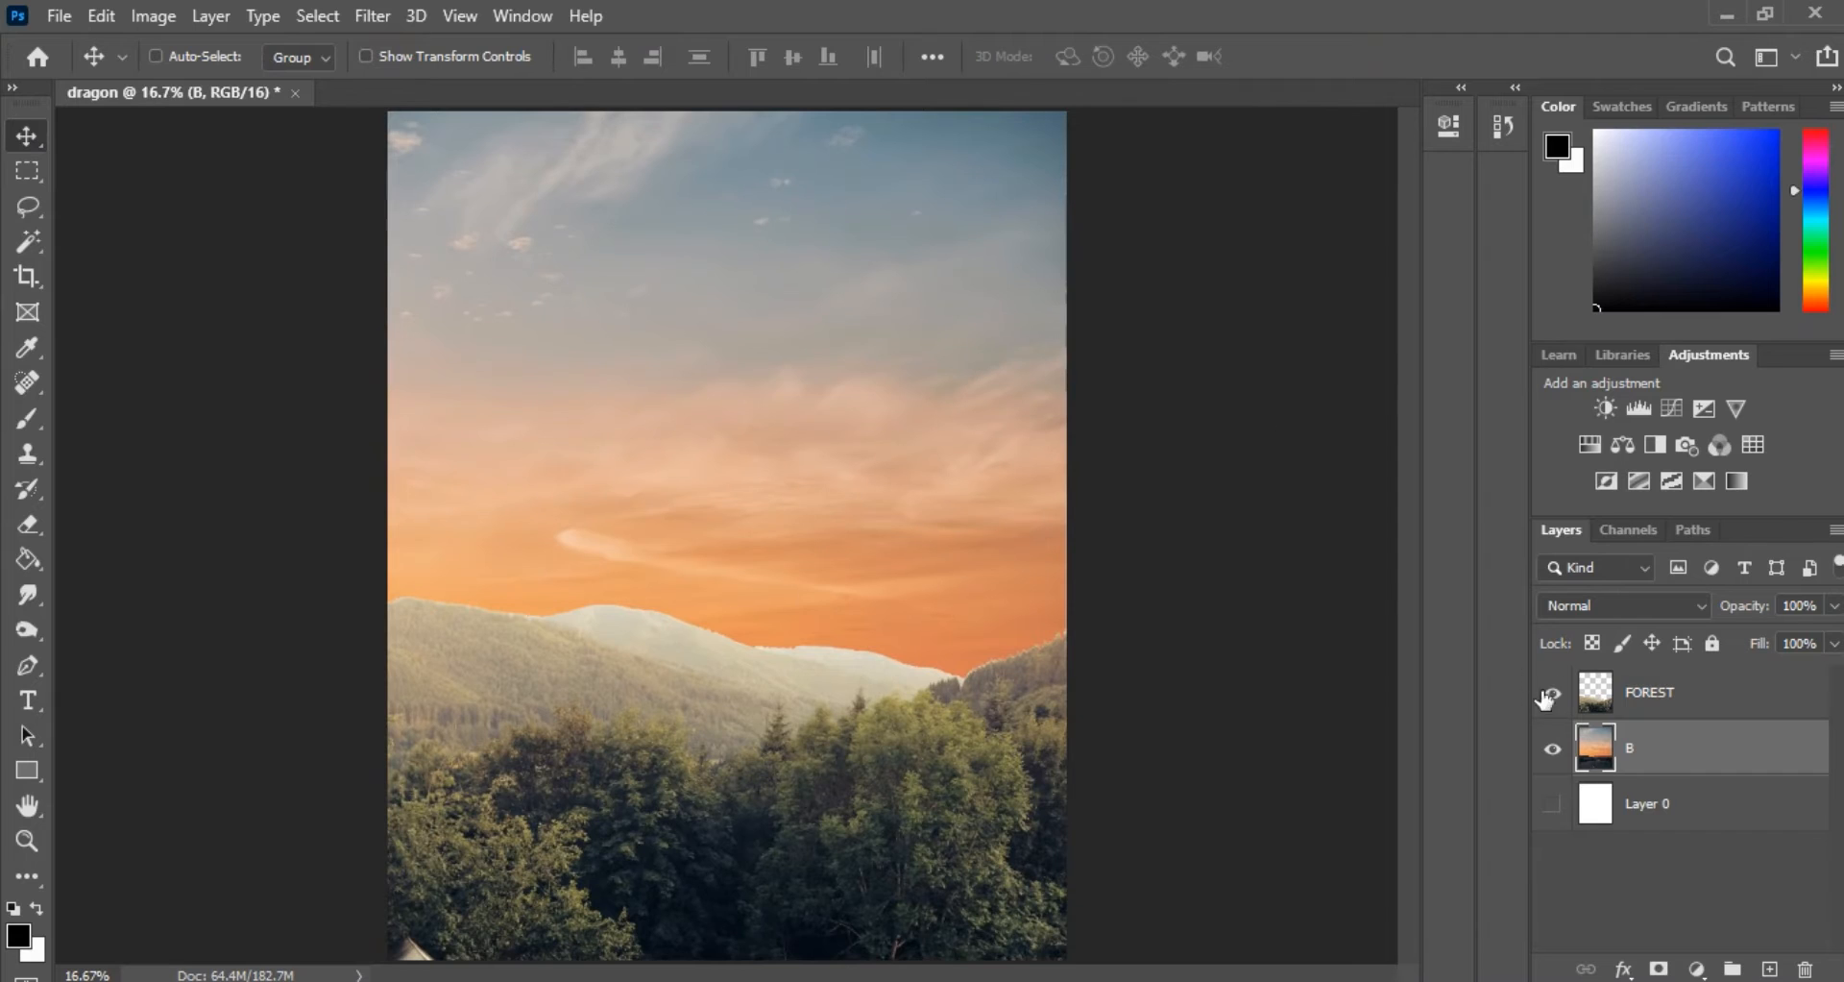
Select a full-width rectangular band around the hills on the FOREST layer and copy it to a new layer
{"action": "left_click", "coordinate": [1628, 696]}
{"action": "key", "text": "ctrl+minus"}
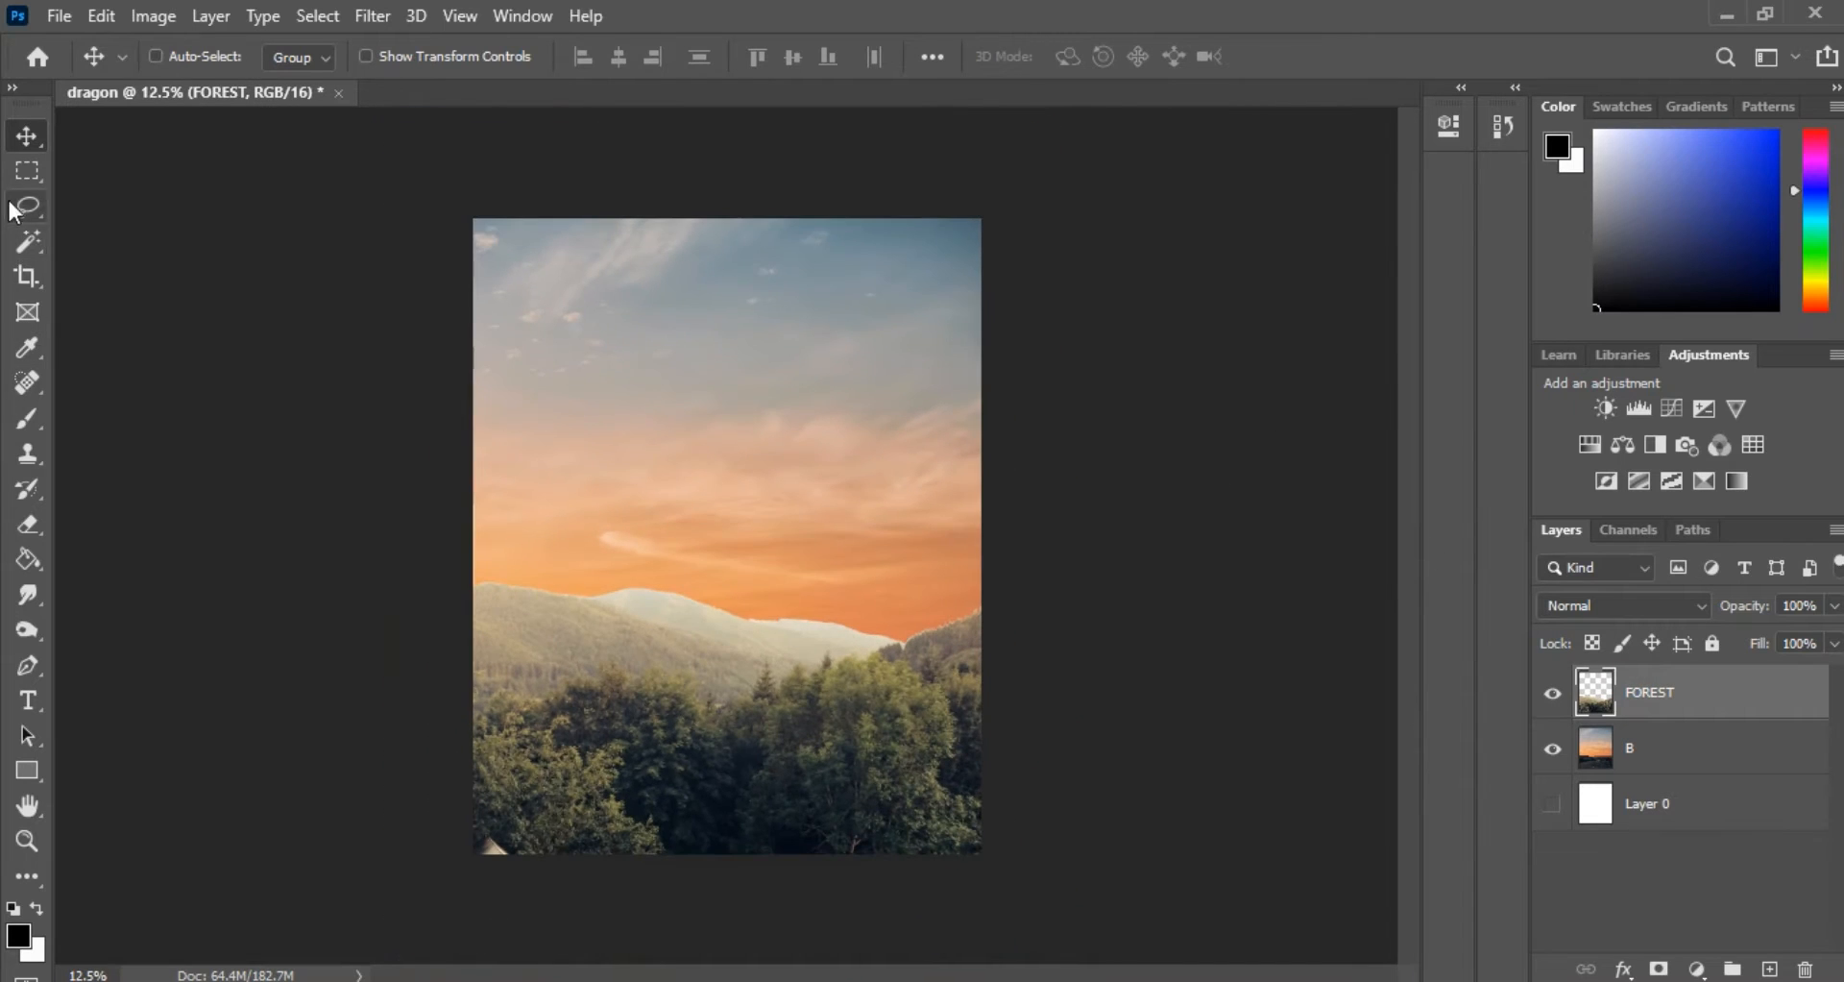
{"action": "left_click", "coordinate": [27, 171]}
{"action": "left_click_drag", "start_coordinate": [430, 536], "coordinate": [989, 712]}
{"action": "right_click", "coordinate": [924, 662]}
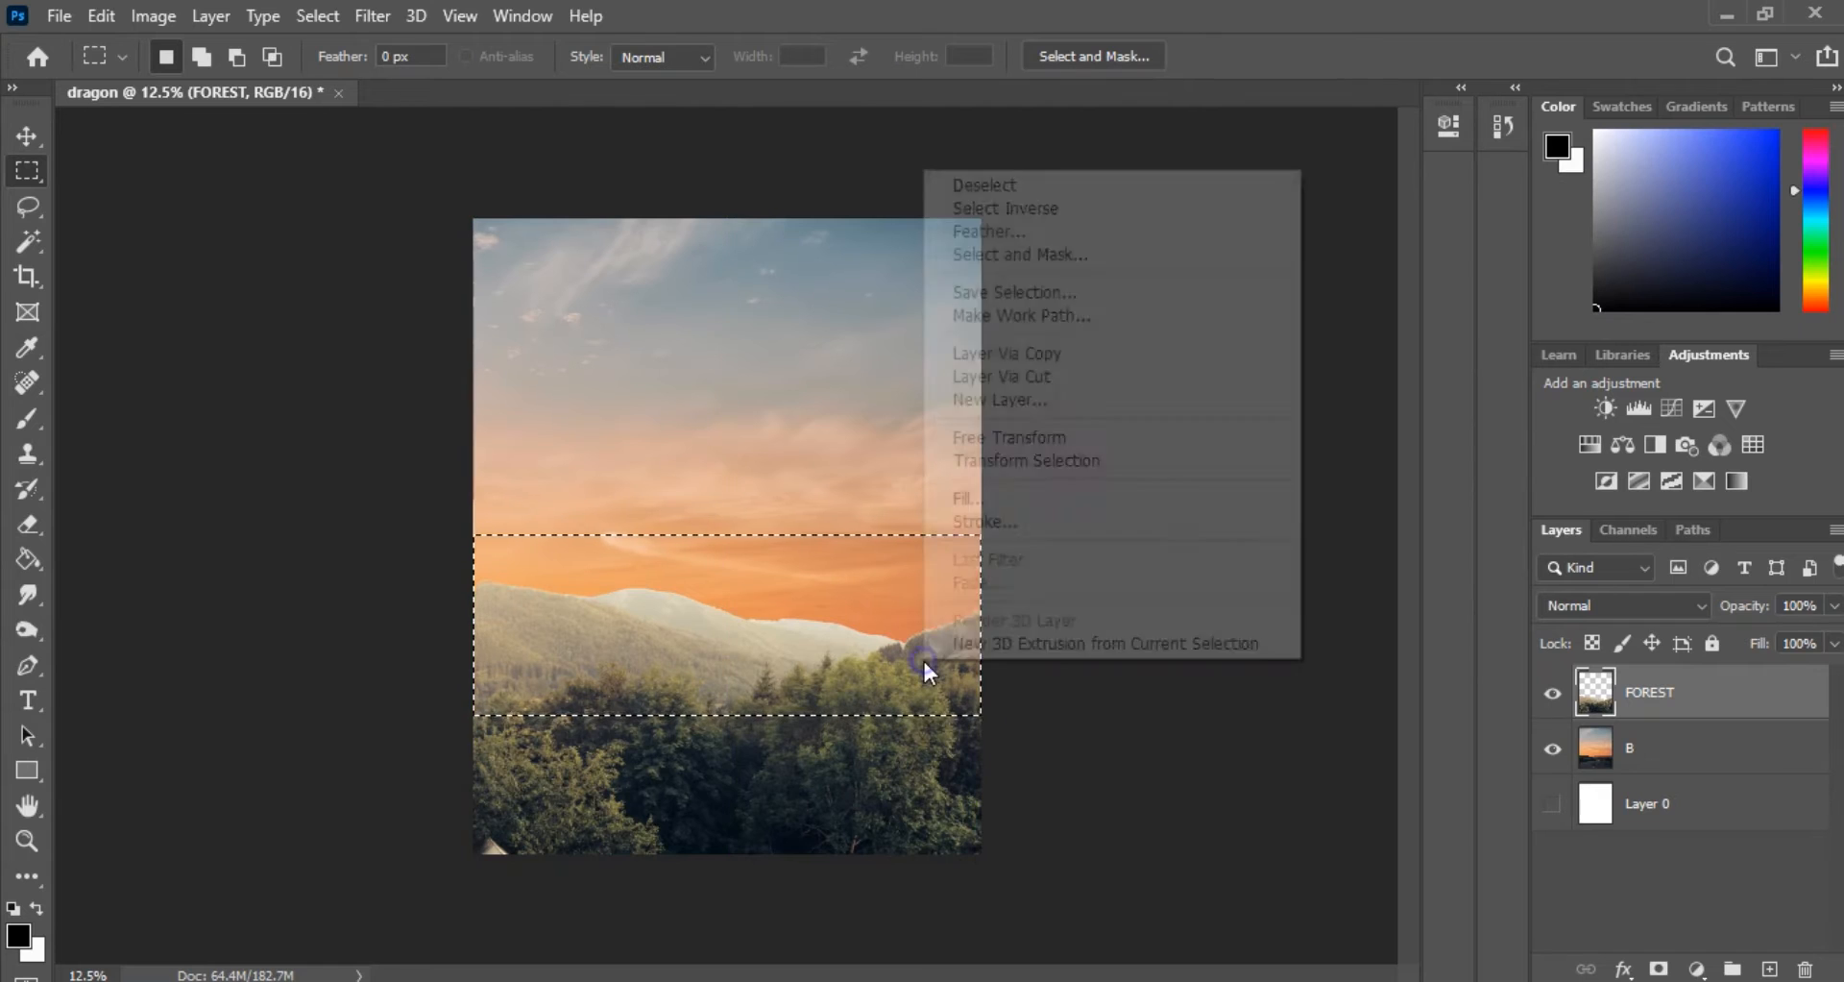
{"action": "left_click", "coordinate": [1035, 362]}
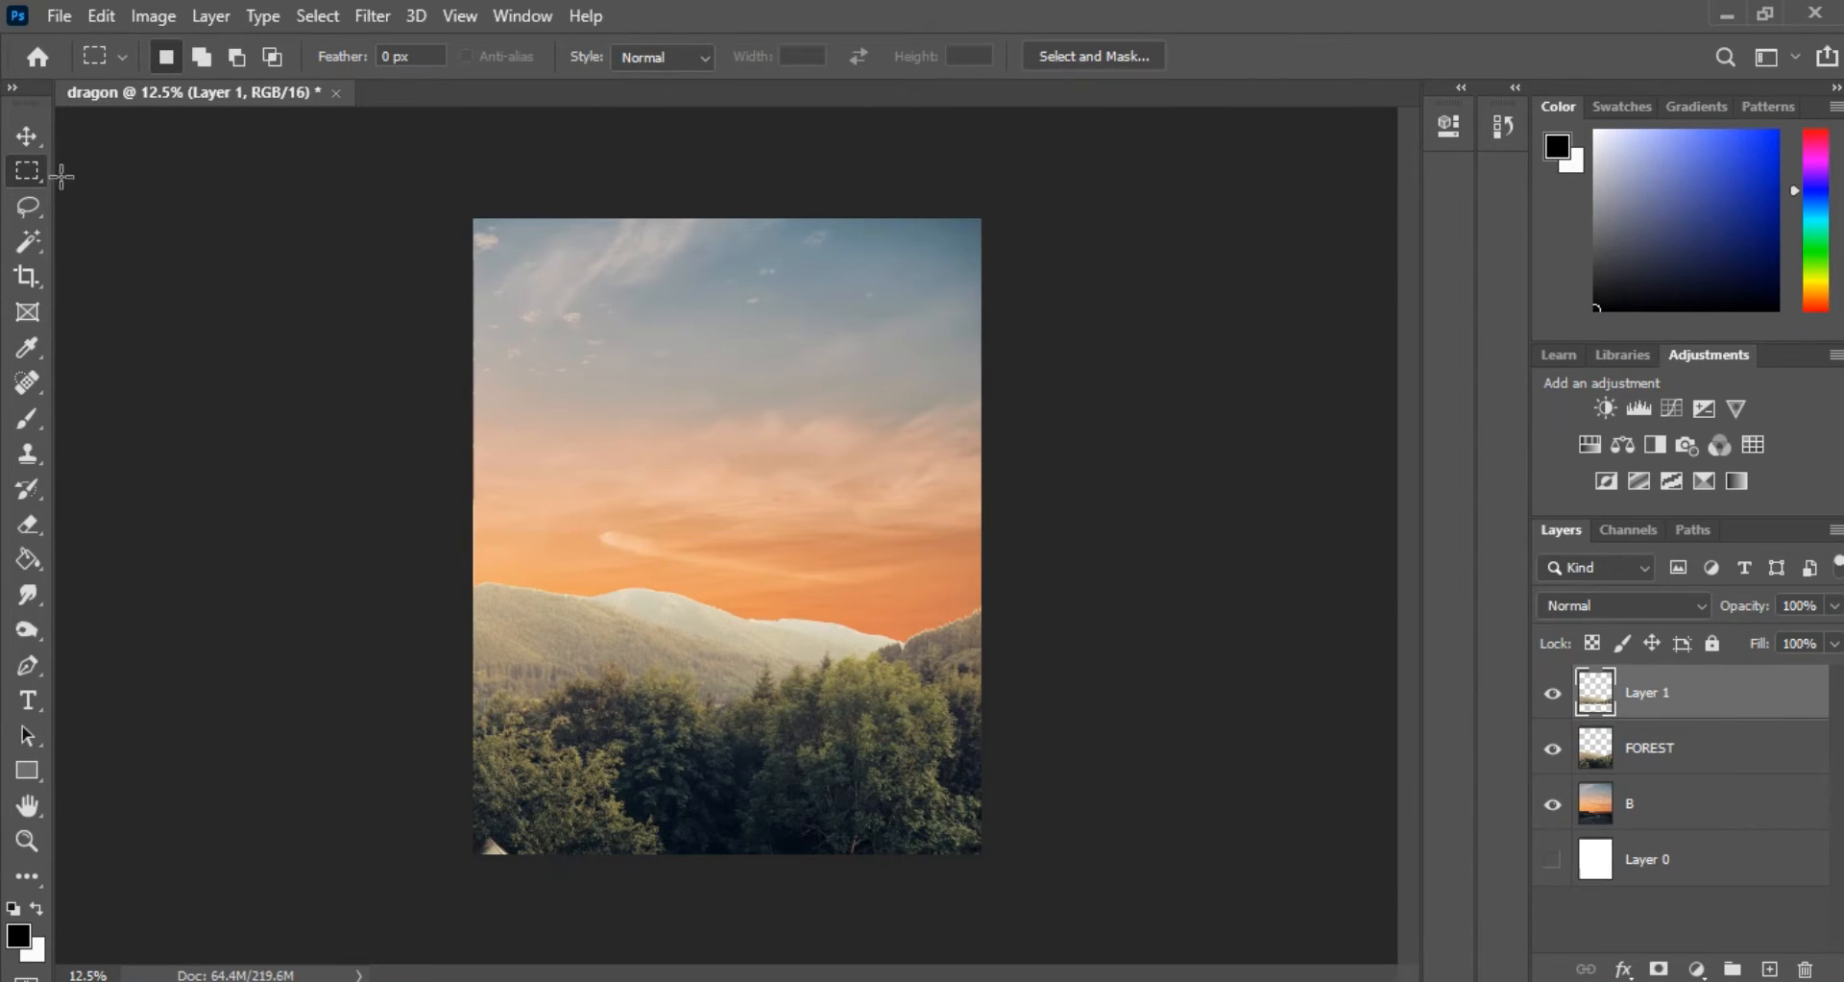
Add a Levels adjustment clipped to Layer 1, with input shadows 27, midtones 0.54 and output black 12
{"action": "left_click", "coordinate": [29, 142]}
{"action": "key", "text": "ctrl+plus"}
{"action": "left_click", "coordinate": [1637, 413]}
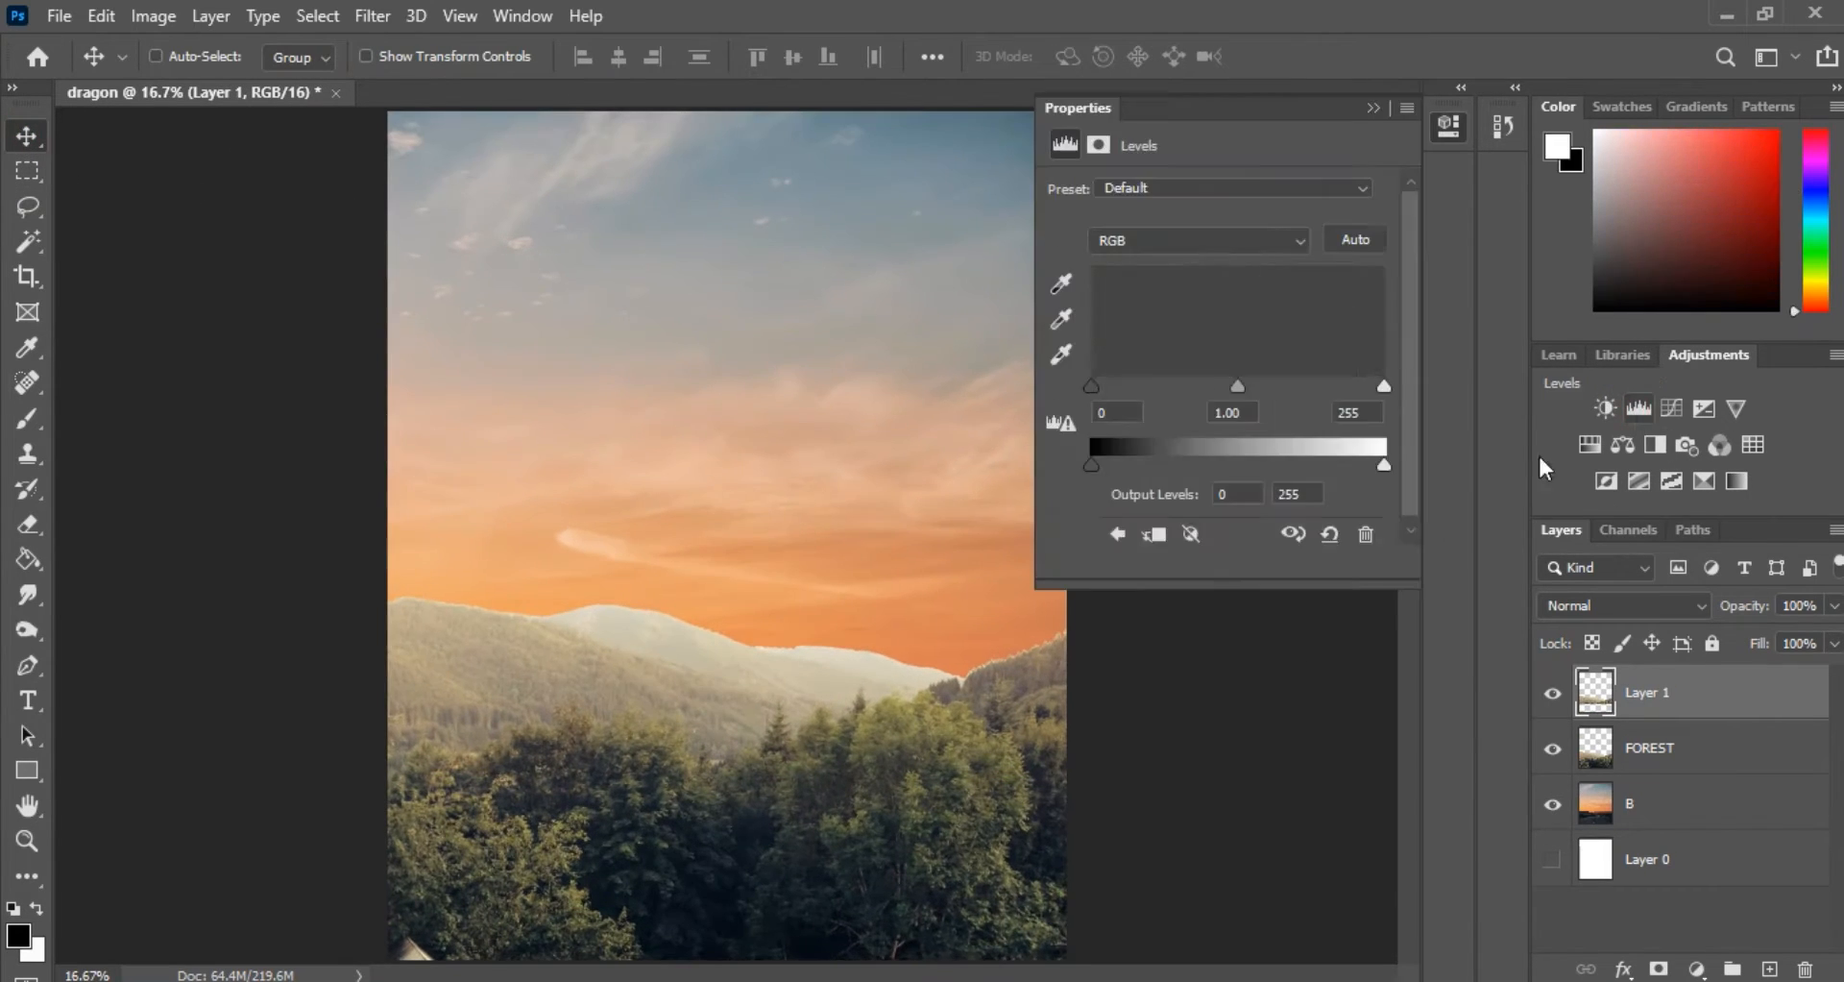
{"action": "left_click_drag", "start_coordinate": [1237, 388], "coordinate": [1295, 388]}
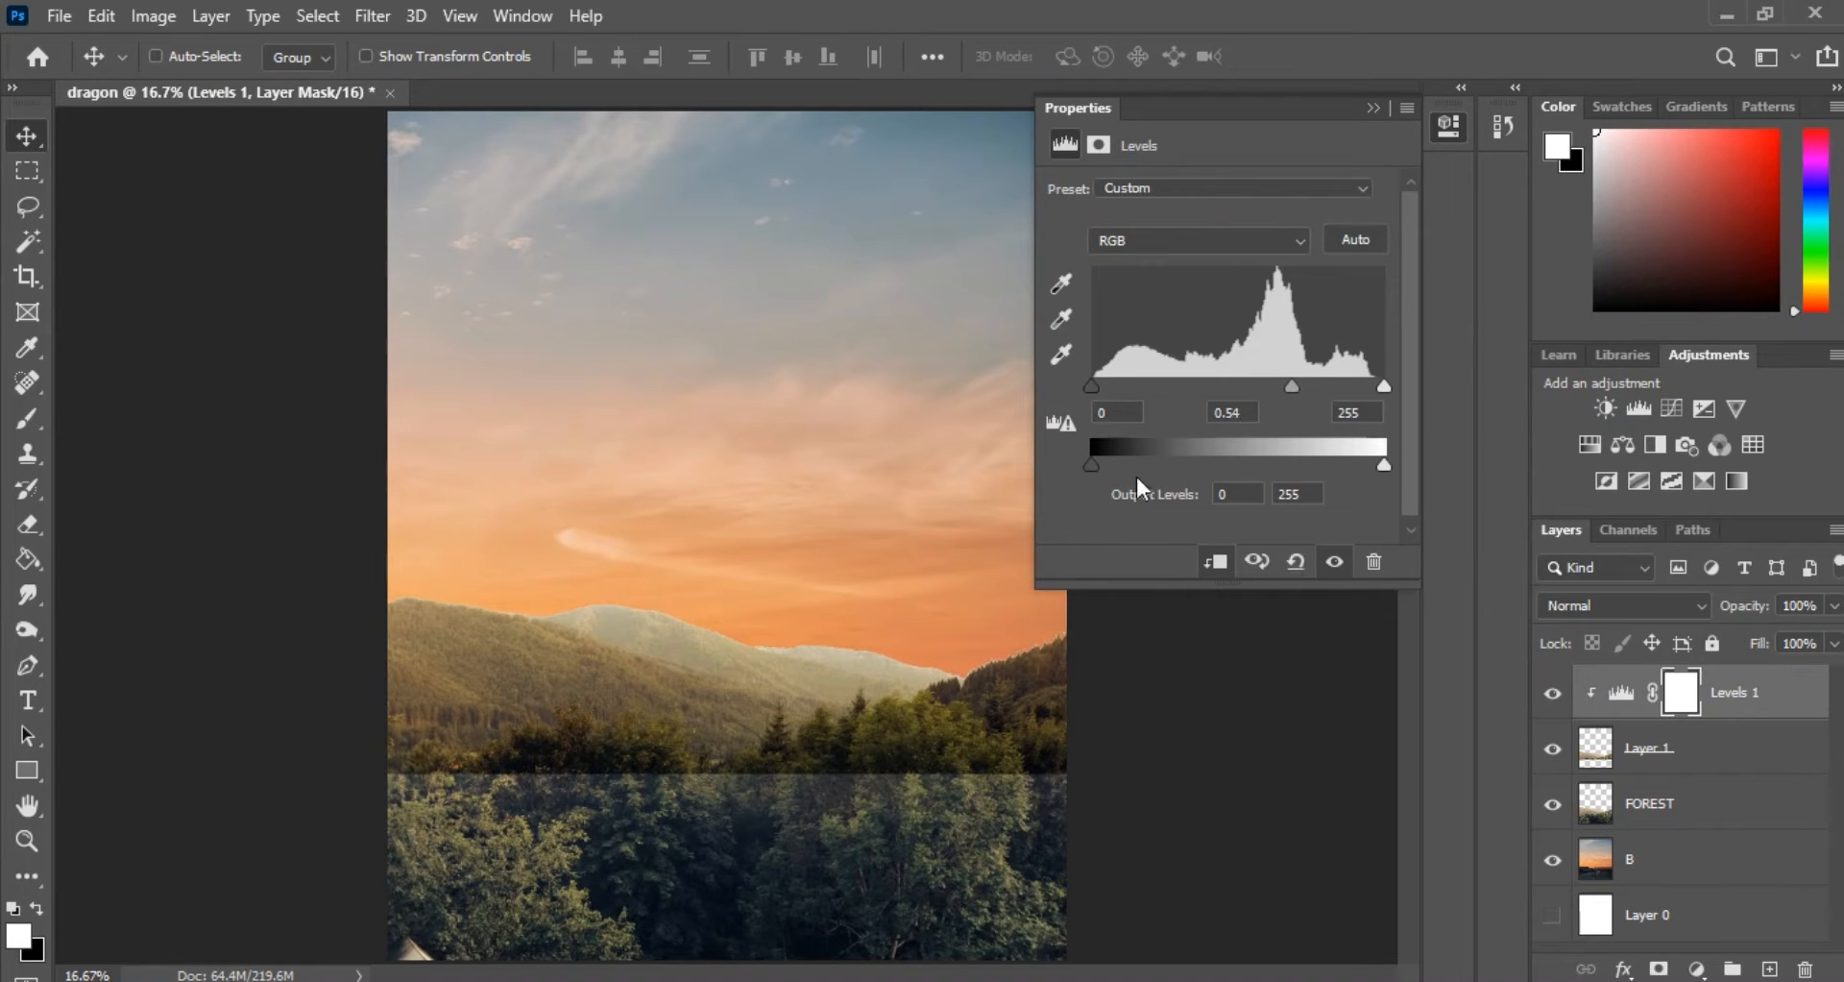
{"action": "left_click_drag", "start_coordinate": [1103, 472], "coordinate": [1110, 470]}
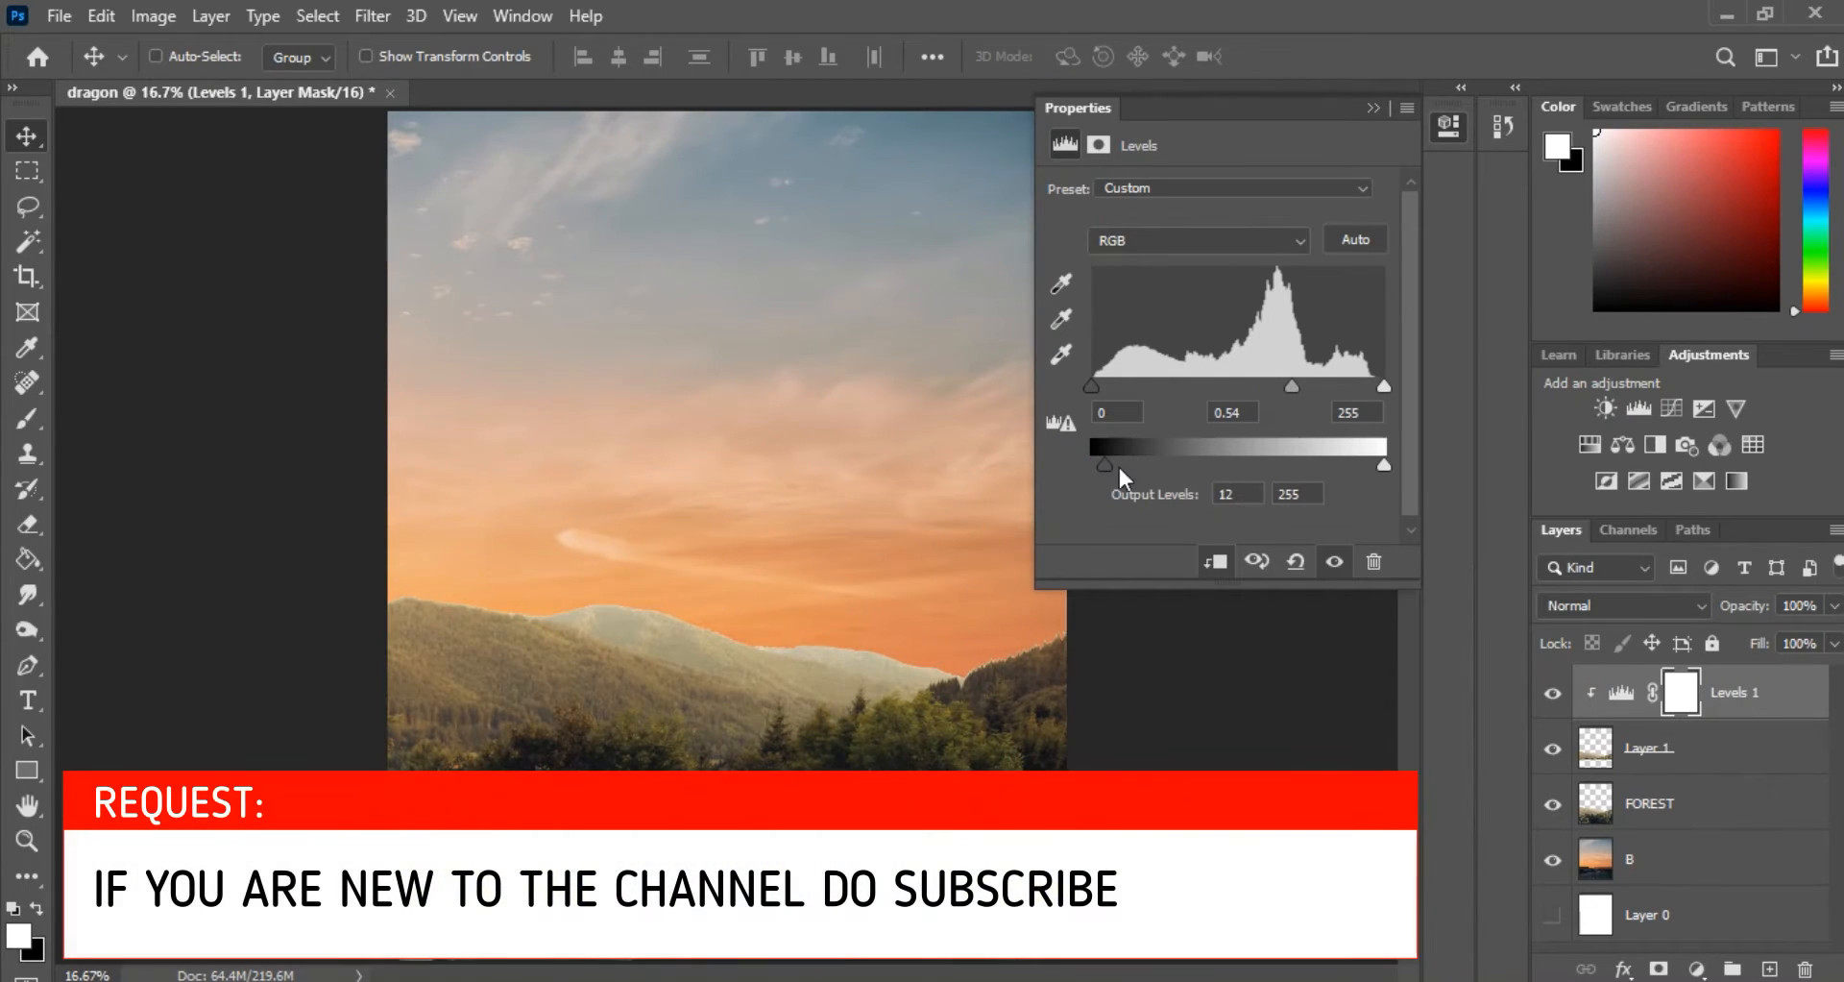
{"action": "left_click_drag", "start_coordinate": [1369, 386], "coordinate": [1385, 388]}
{"action": "left_click_drag", "start_coordinate": [1092, 387], "coordinate": [1126, 387]}
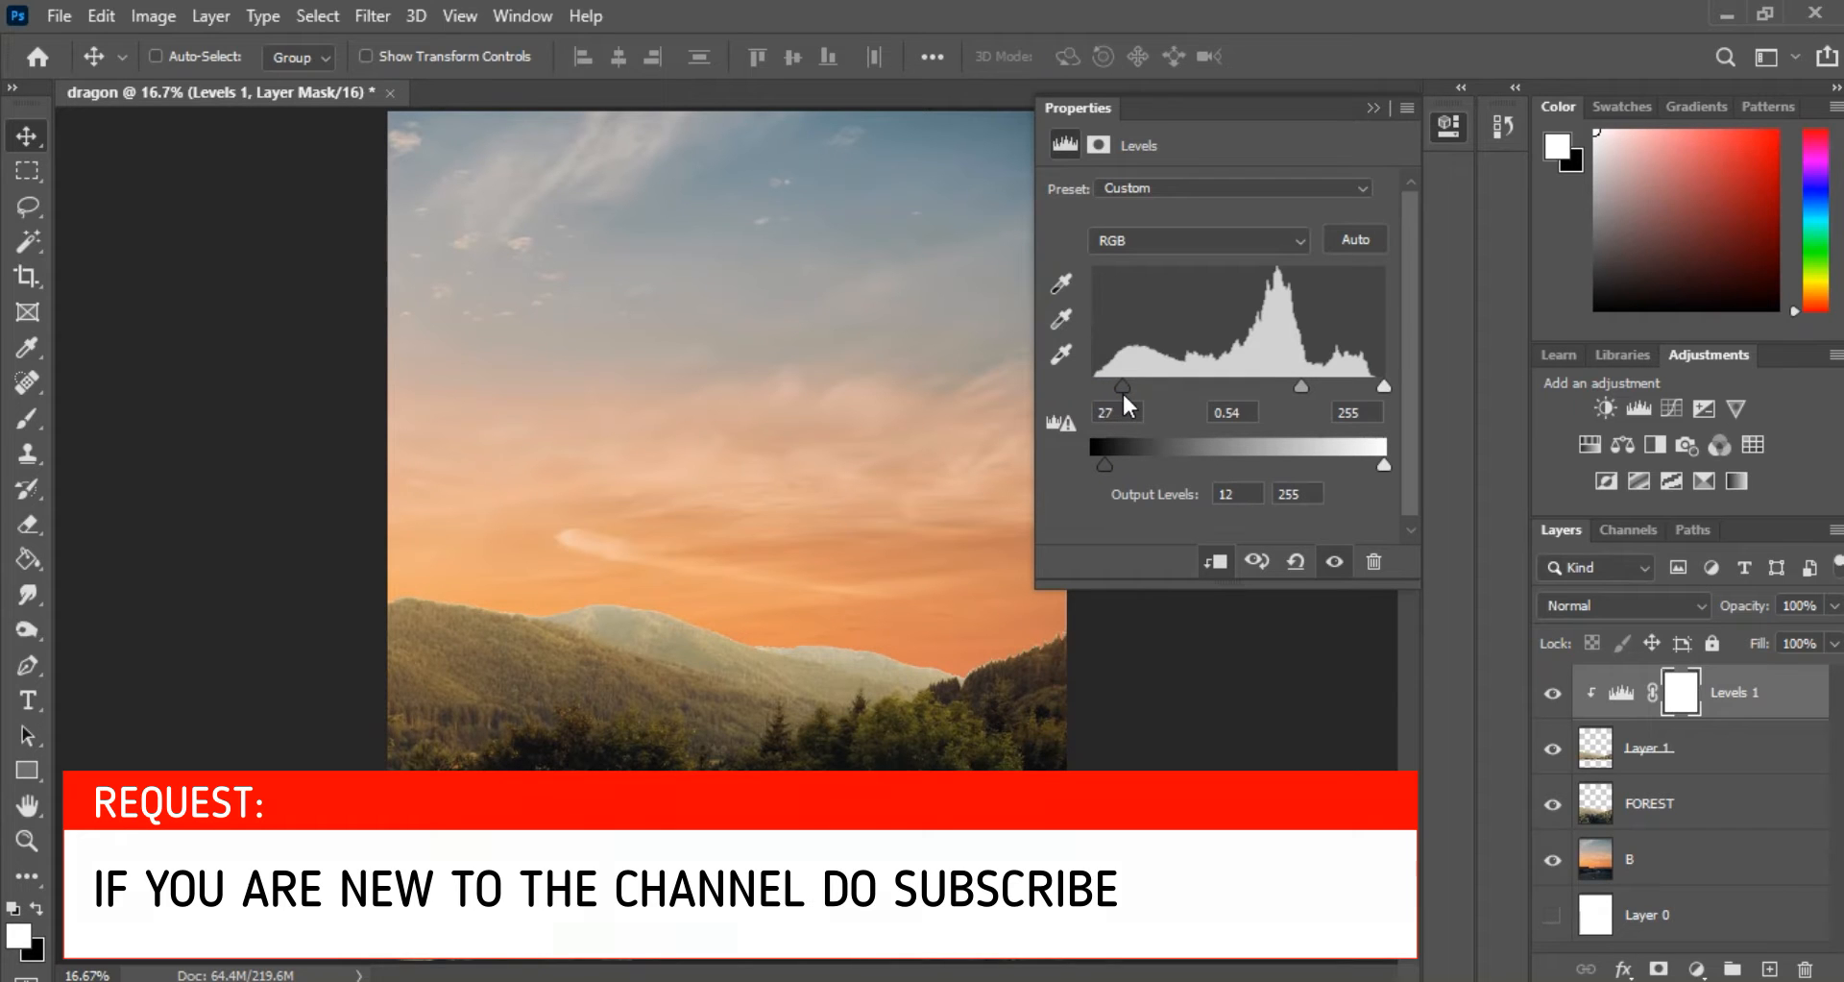
{"action": "key", "text": "ctrl+minus"}
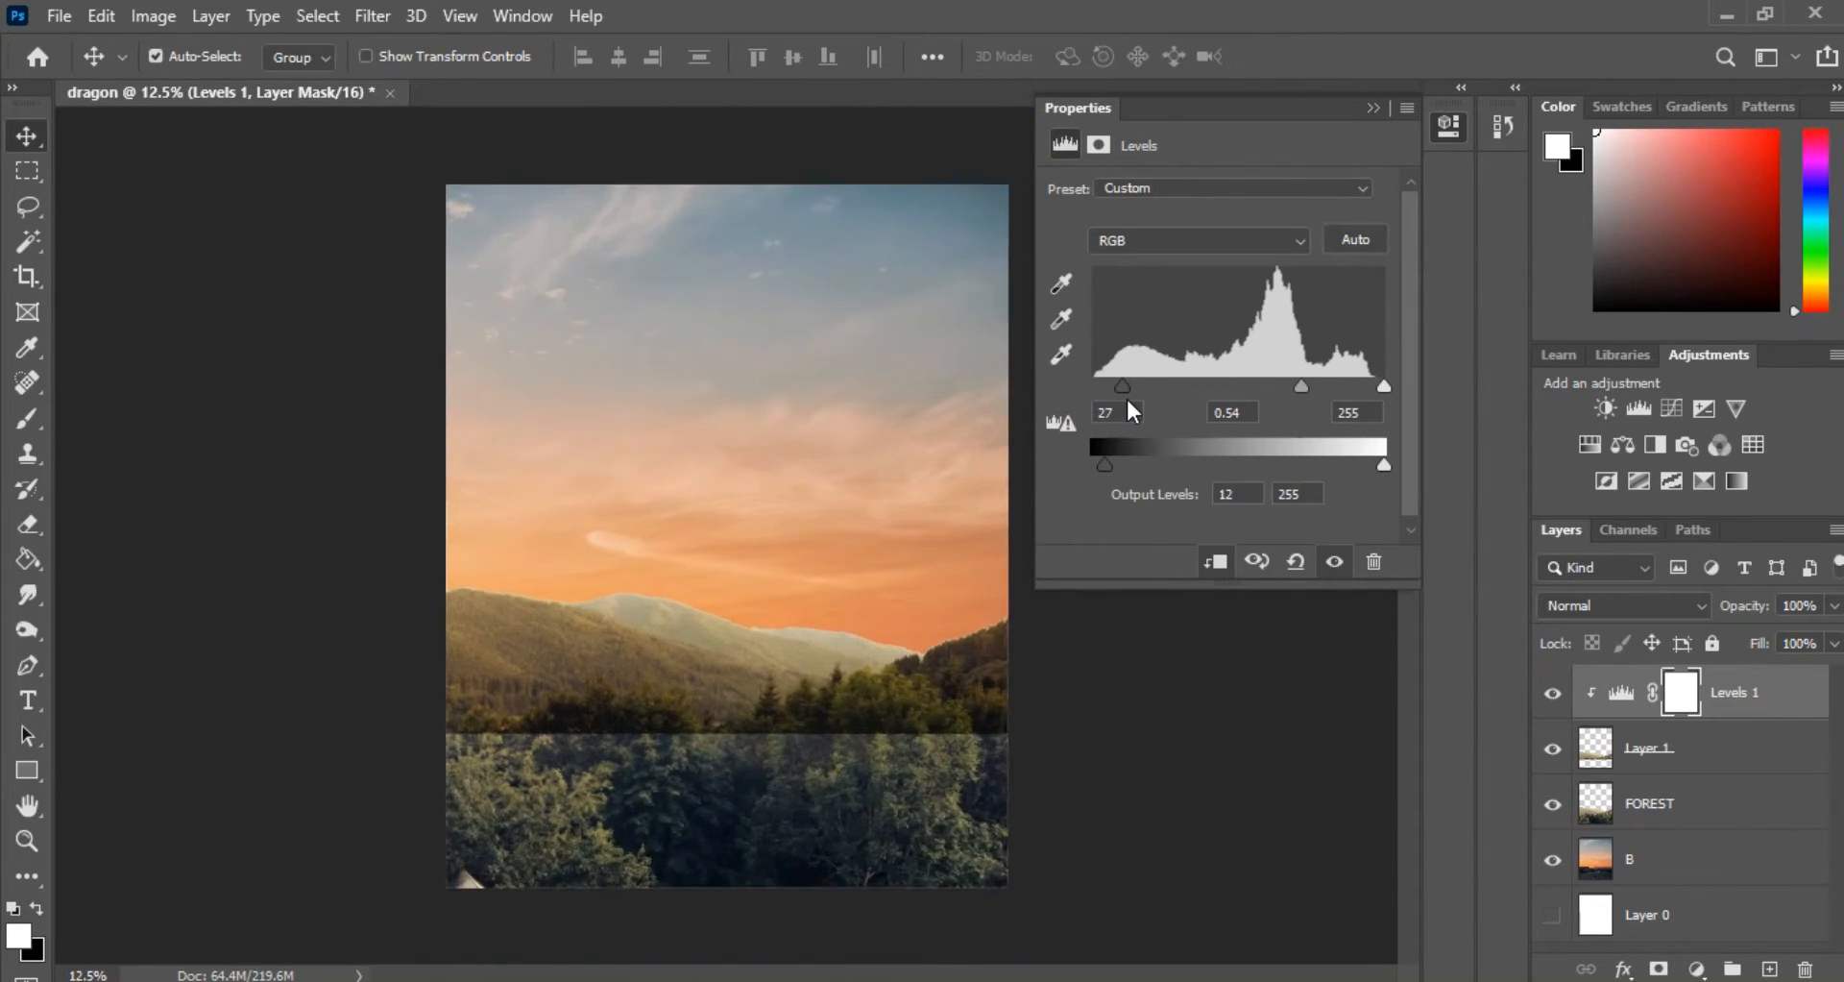
{"action": "key", "text": "ctrl+plus"}
{"action": "left_click", "coordinate": [1374, 110]}
Erase the Levels mask over the treetops below the hills with a 200 px eraser, keeping the darkening on the hills
{"action": "key", "text": "ctrl+plus"}
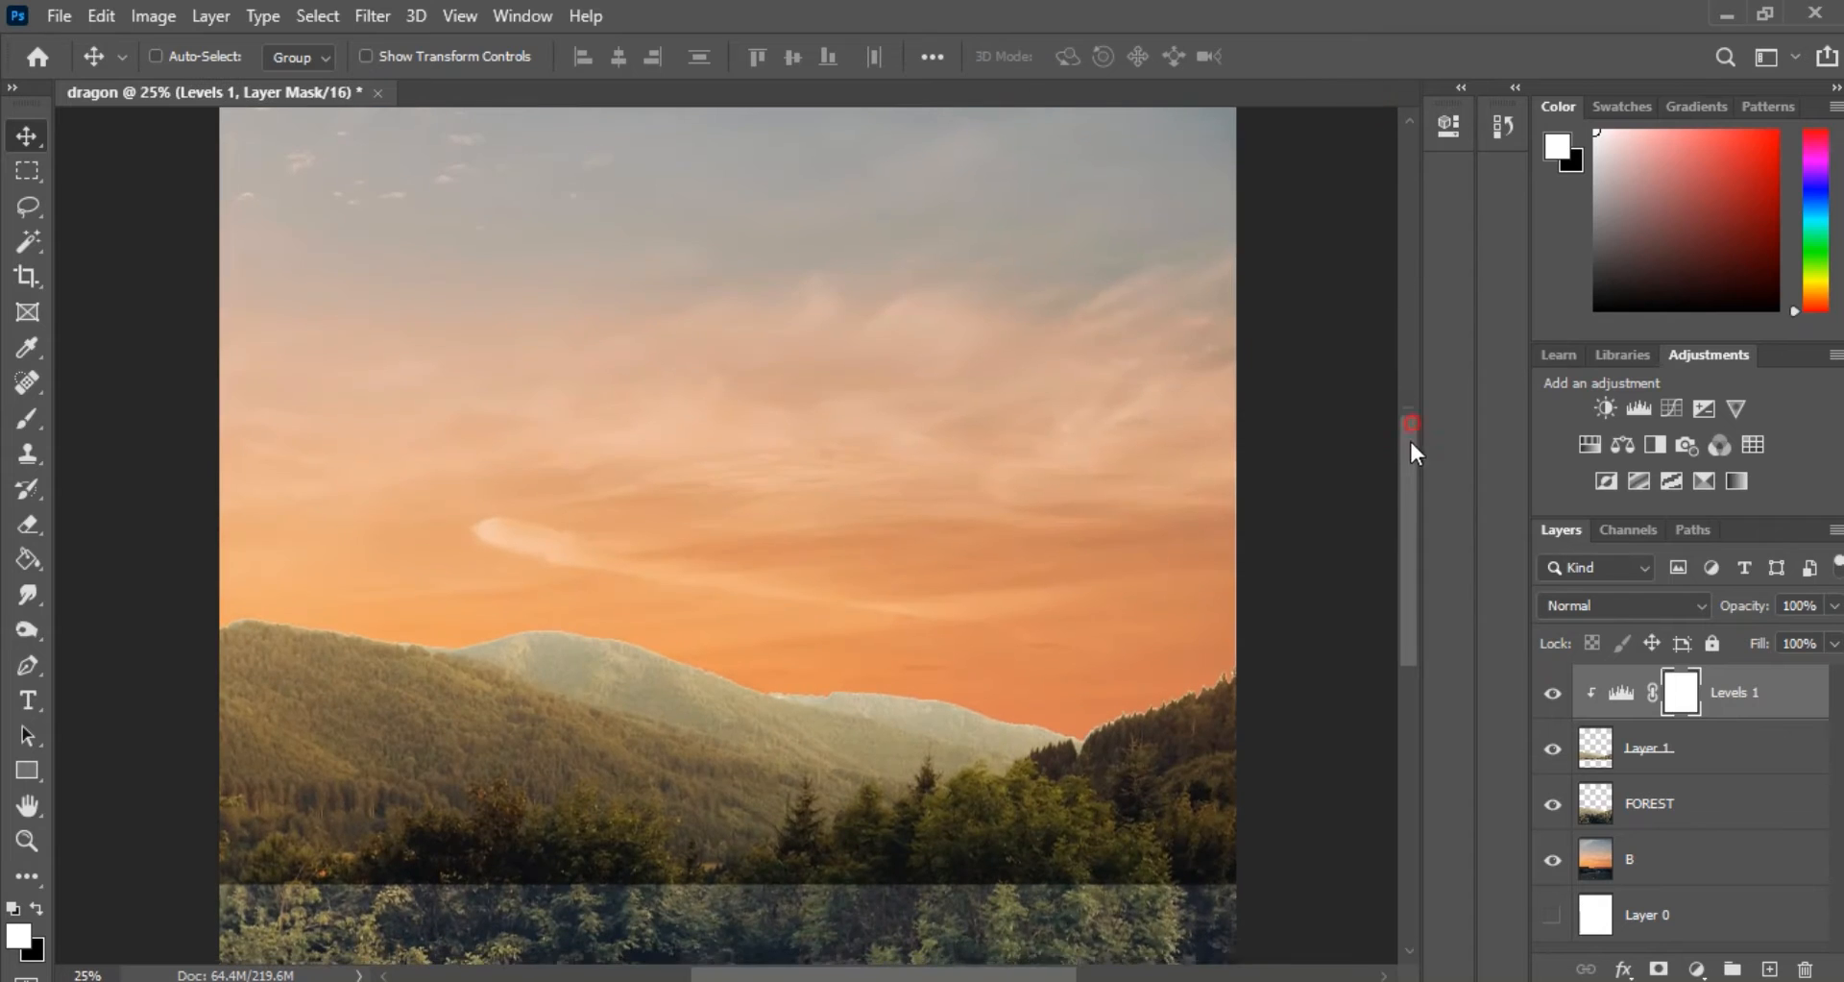
{"action": "left_click_drag", "start_coordinate": [1409, 438], "coordinate": [1412, 540]}
{"action": "left_click", "coordinate": [27, 419]}
{"action": "key", "text": "ctrl+plus"}
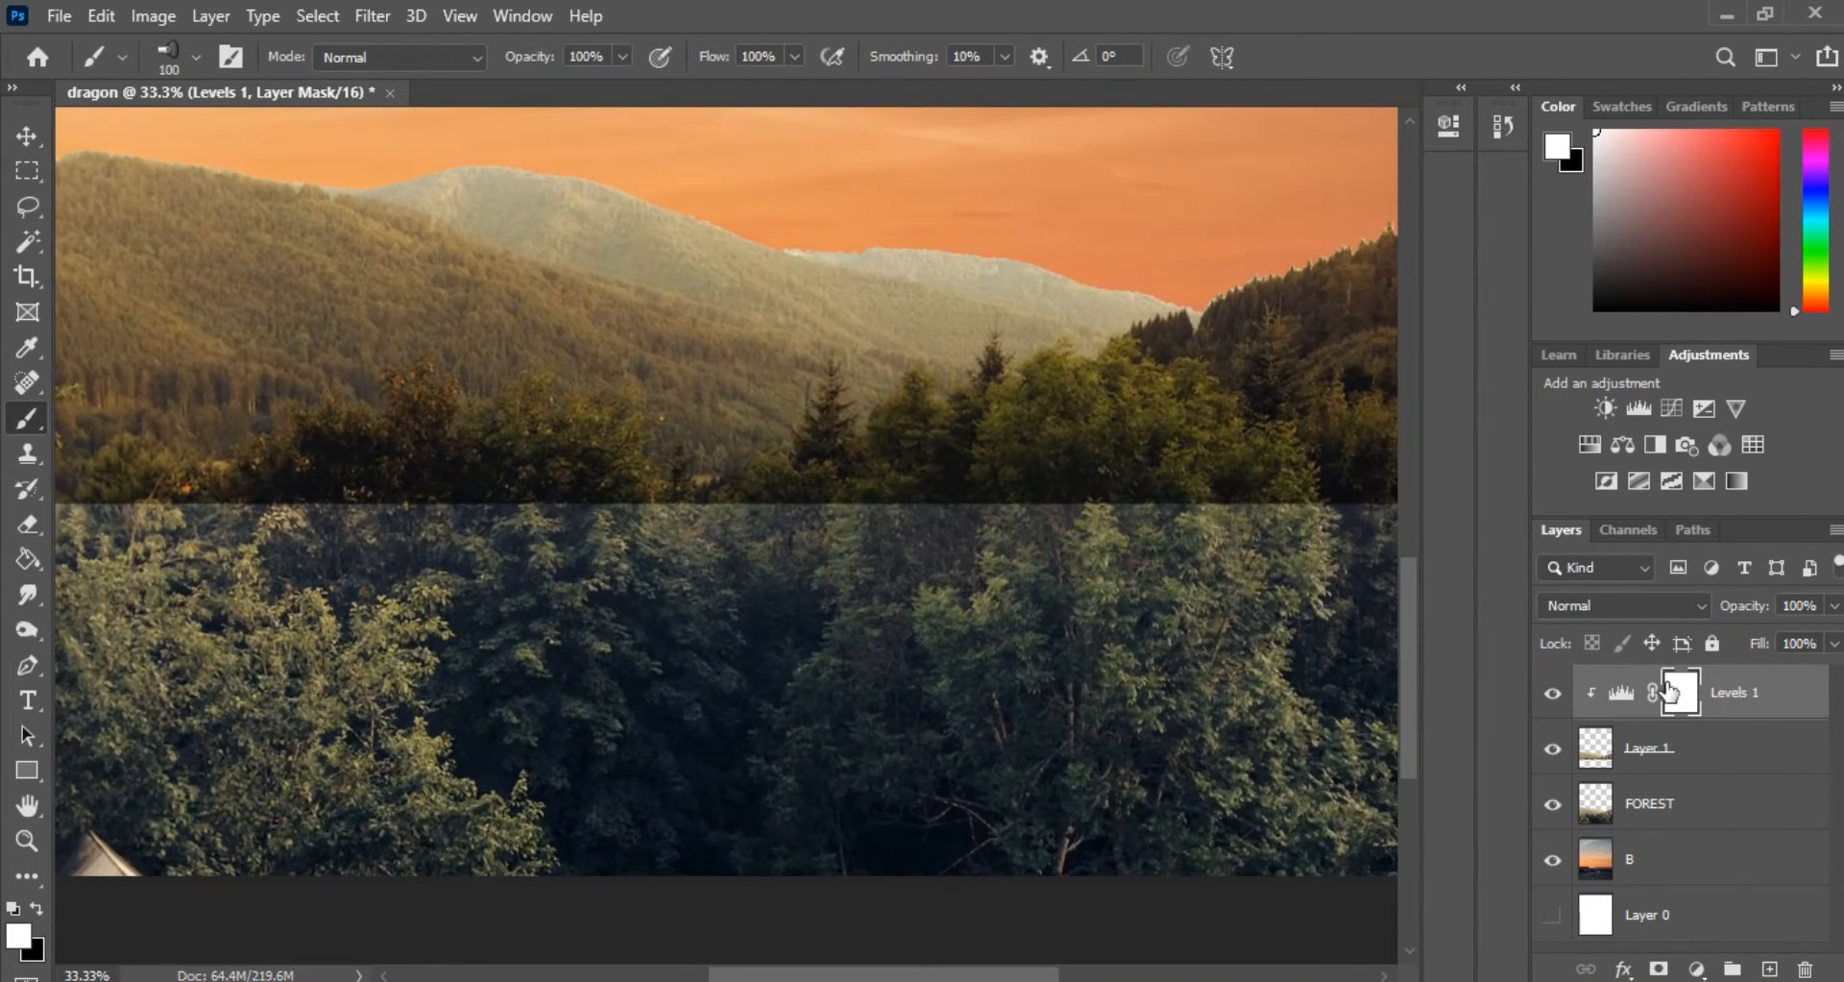
{"action": "left_click", "coordinate": [28, 526]}
{"action": "key", "text": "bracketleft"}
{"action": "key", "text": "bracketleft"}
{"action": "key", "text": "bracketleft"}
{"action": "key", "text": "bracketleft"}
{"action": "key", "text": "bracketleft"}
{"action": "key", "text": "bracketleft"}
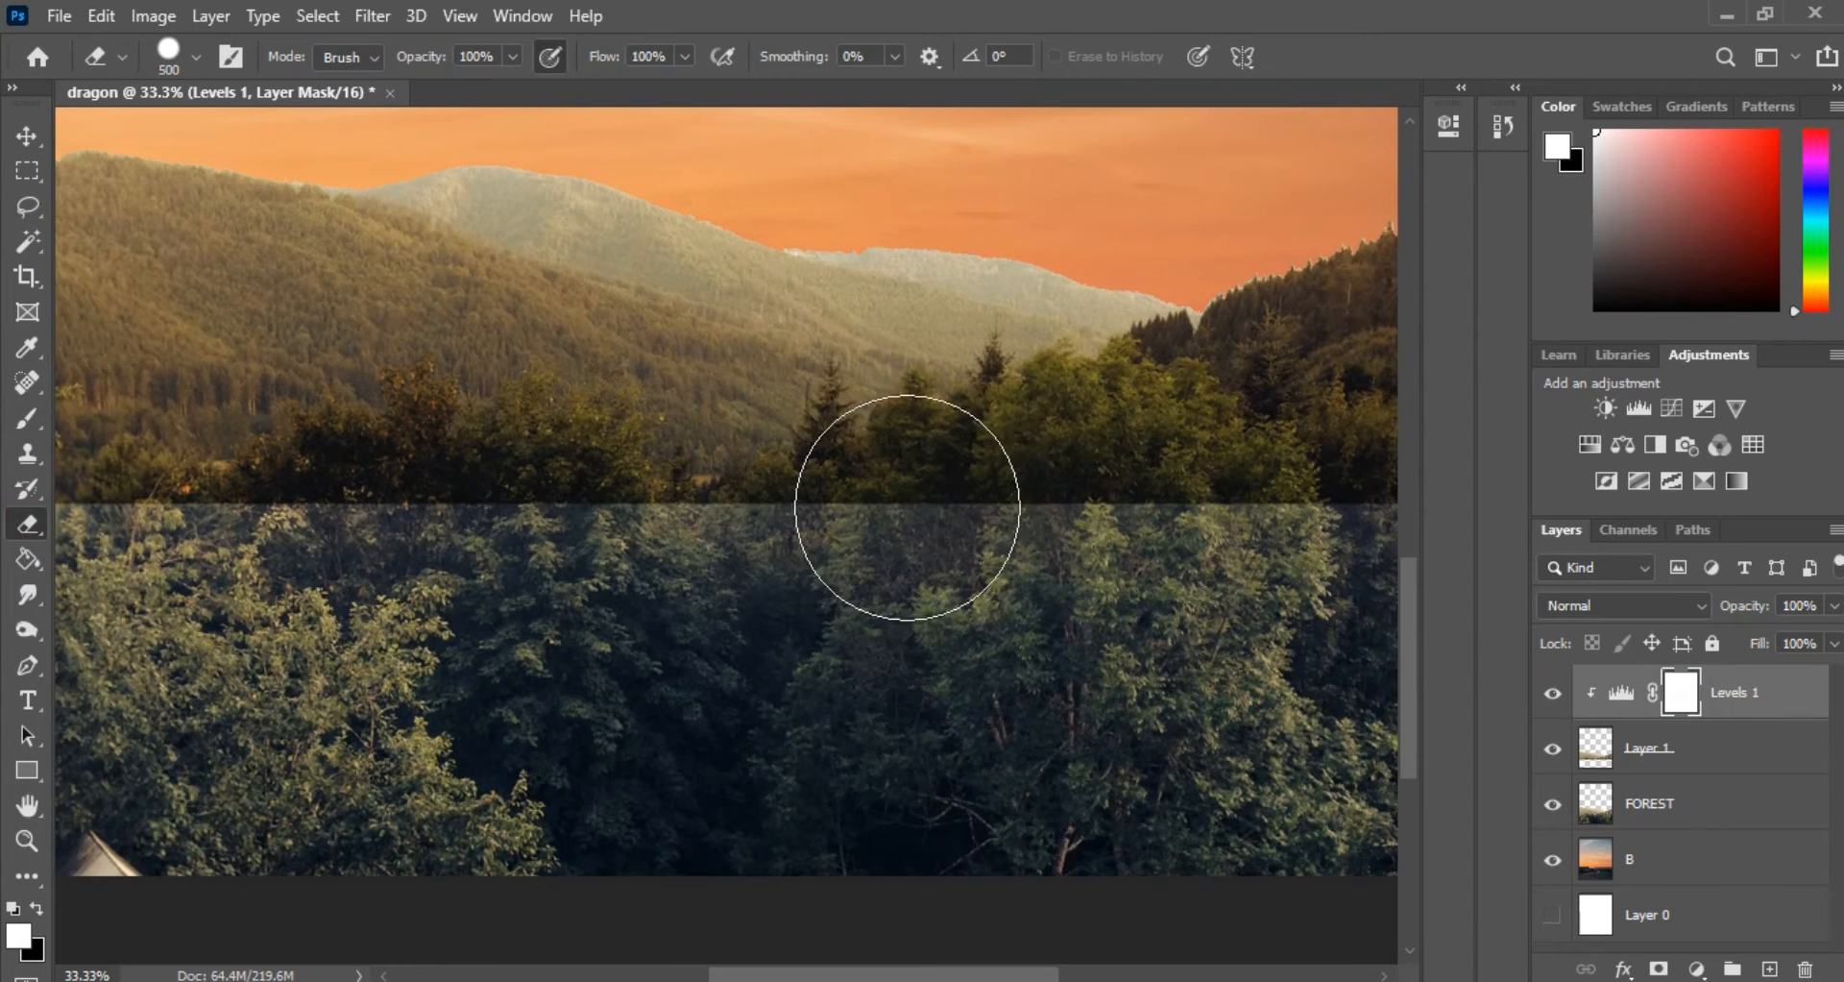
{"action": "left_click_drag", "start_coordinate": [862, 492], "coordinate": [1214, 379]}
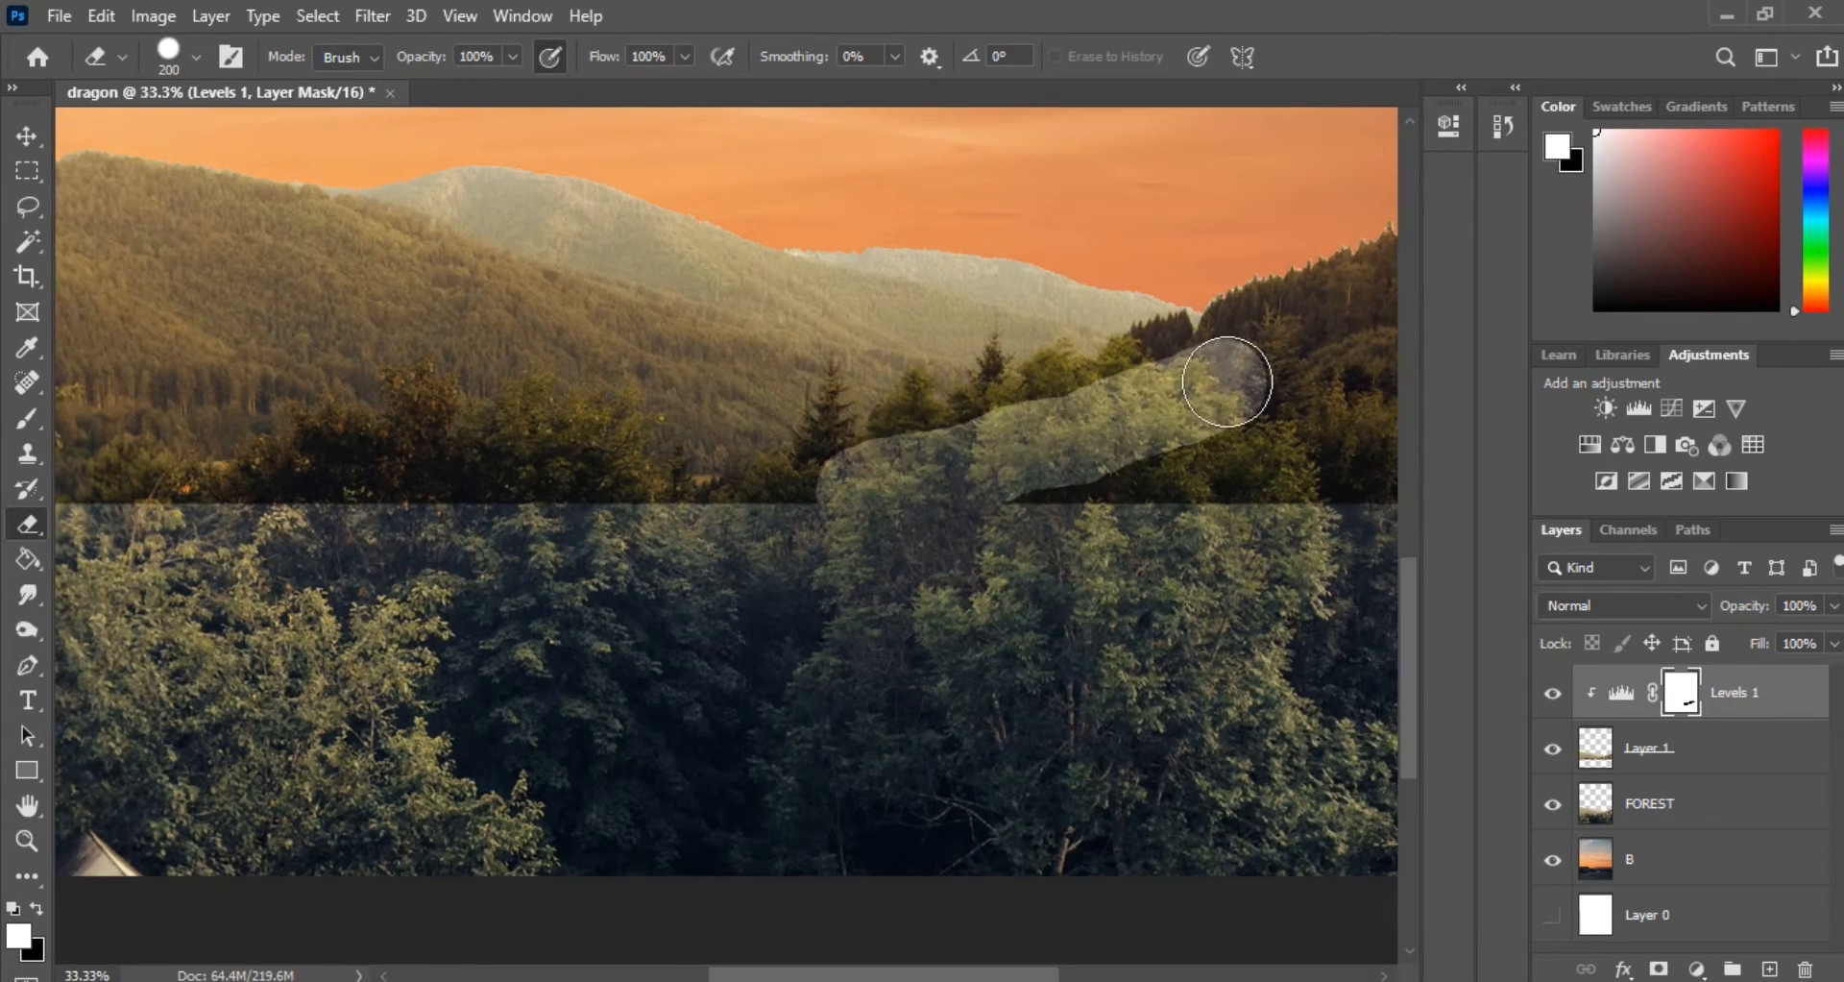
{"action": "key", "text": "ctrl+minus"}
{"action": "scroll", "coordinate": [1034, 589], "scroll_direction": "down", "scroll_amount": 2}
{"action": "mouse_move", "coordinate": [845, 687]}
{"action": "left_mouse_down"}
{"action": "mouse_move", "coordinate": [1221, 559]}
{"action": "mouse_move", "coordinate": [1191, 647]}
{"action": "mouse_move", "coordinate": [980, 730]}
{"action": "mouse_move", "coordinate": [1198, 611]}
{"action": "mouse_move", "coordinate": [980, 736]}
{"action": "mouse_move", "coordinate": [1234, 682]}
{"action": "mouse_move", "coordinate": [1253, 540]}
{"action": "mouse_move", "coordinate": [1006, 702]}
{"action": "mouse_move", "coordinate": [333, 719]}
{"action": "mouse_move", "coordinate": [210, 686]}
{"action": "mouse_move", "coordinate": [932, 642]}
{"action": "left_mouse_up"}
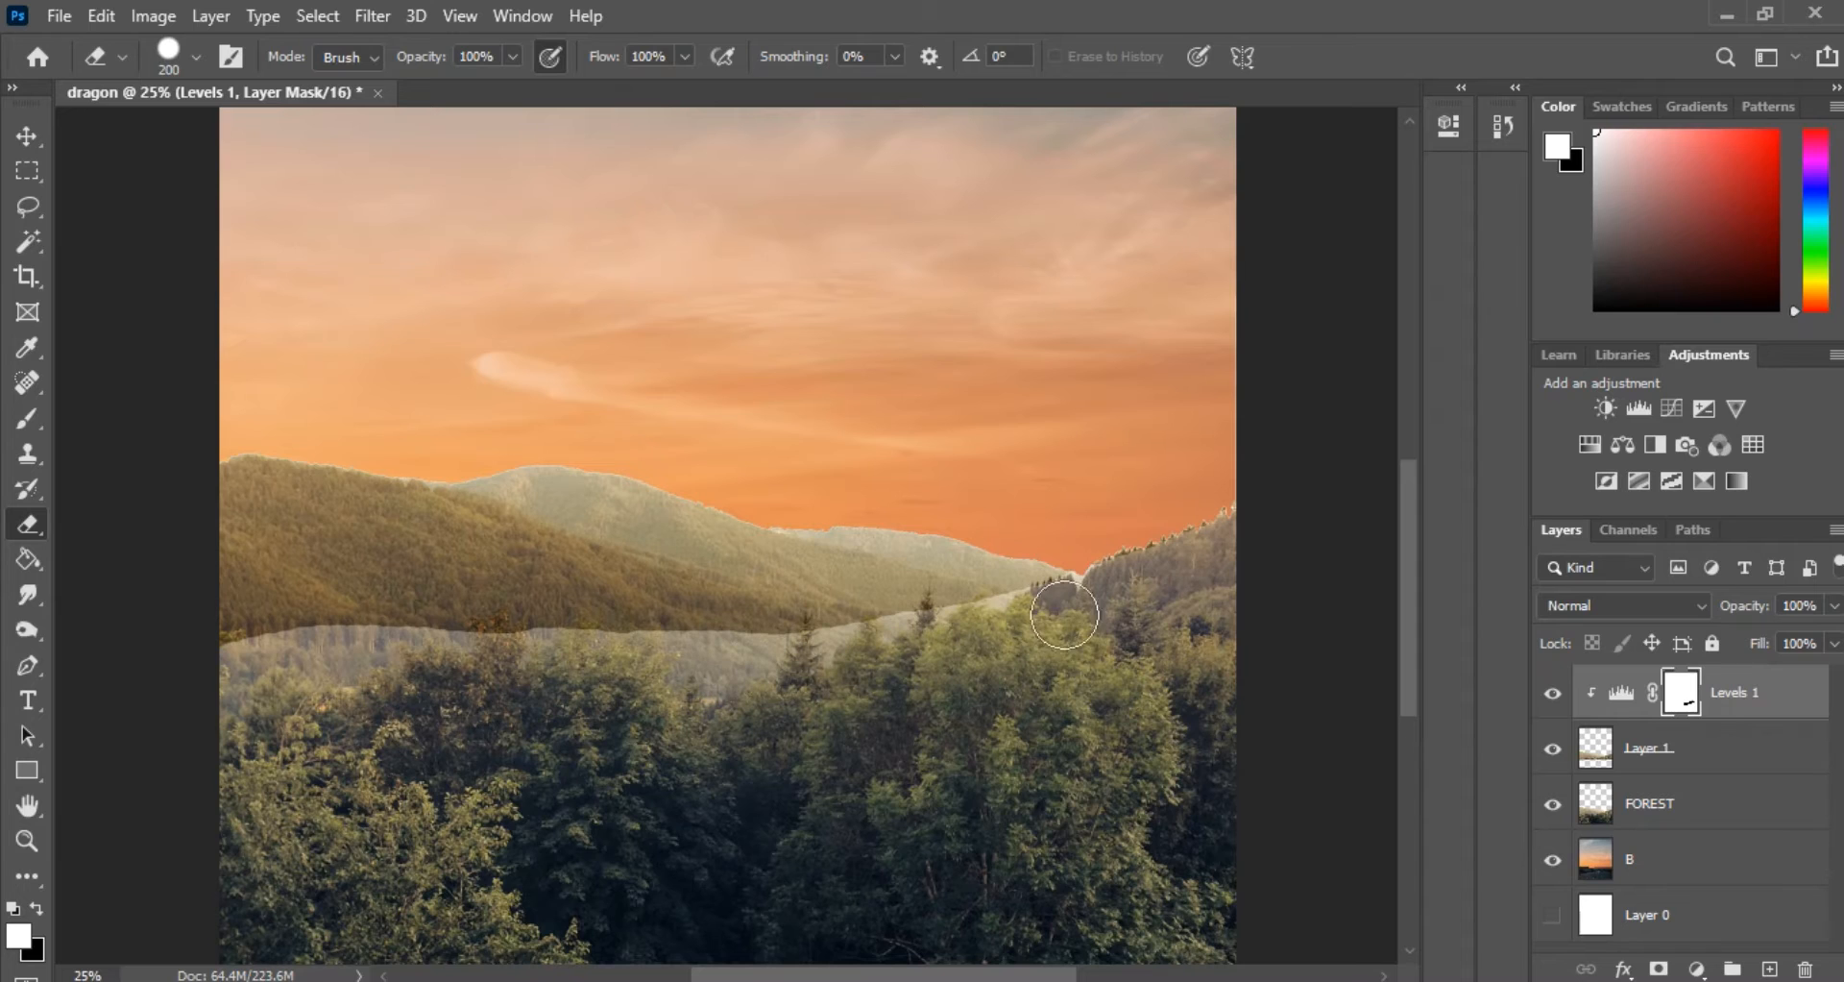
{"action": "left_click_drag", "start_coordinate": [1173, 565], "coordinate": [1248, 536]}
Add a new empty layer above the Levels adjustment
{"action": "key", "text": "ctrl+minus"}
{"action": "key", "text": "ctrl+minus"}
{"action": "key", "text": "ctrl+plus"}
{"action": "key", "text": "v"}
{"action": "left_click", "coordinate": [1773, 970]}
{"action": "key", "text": "ctrl+plus"}
{"action": "key", "text": "ctrl+minus"}
{"action": "key", "text": "ctrl+minus"}
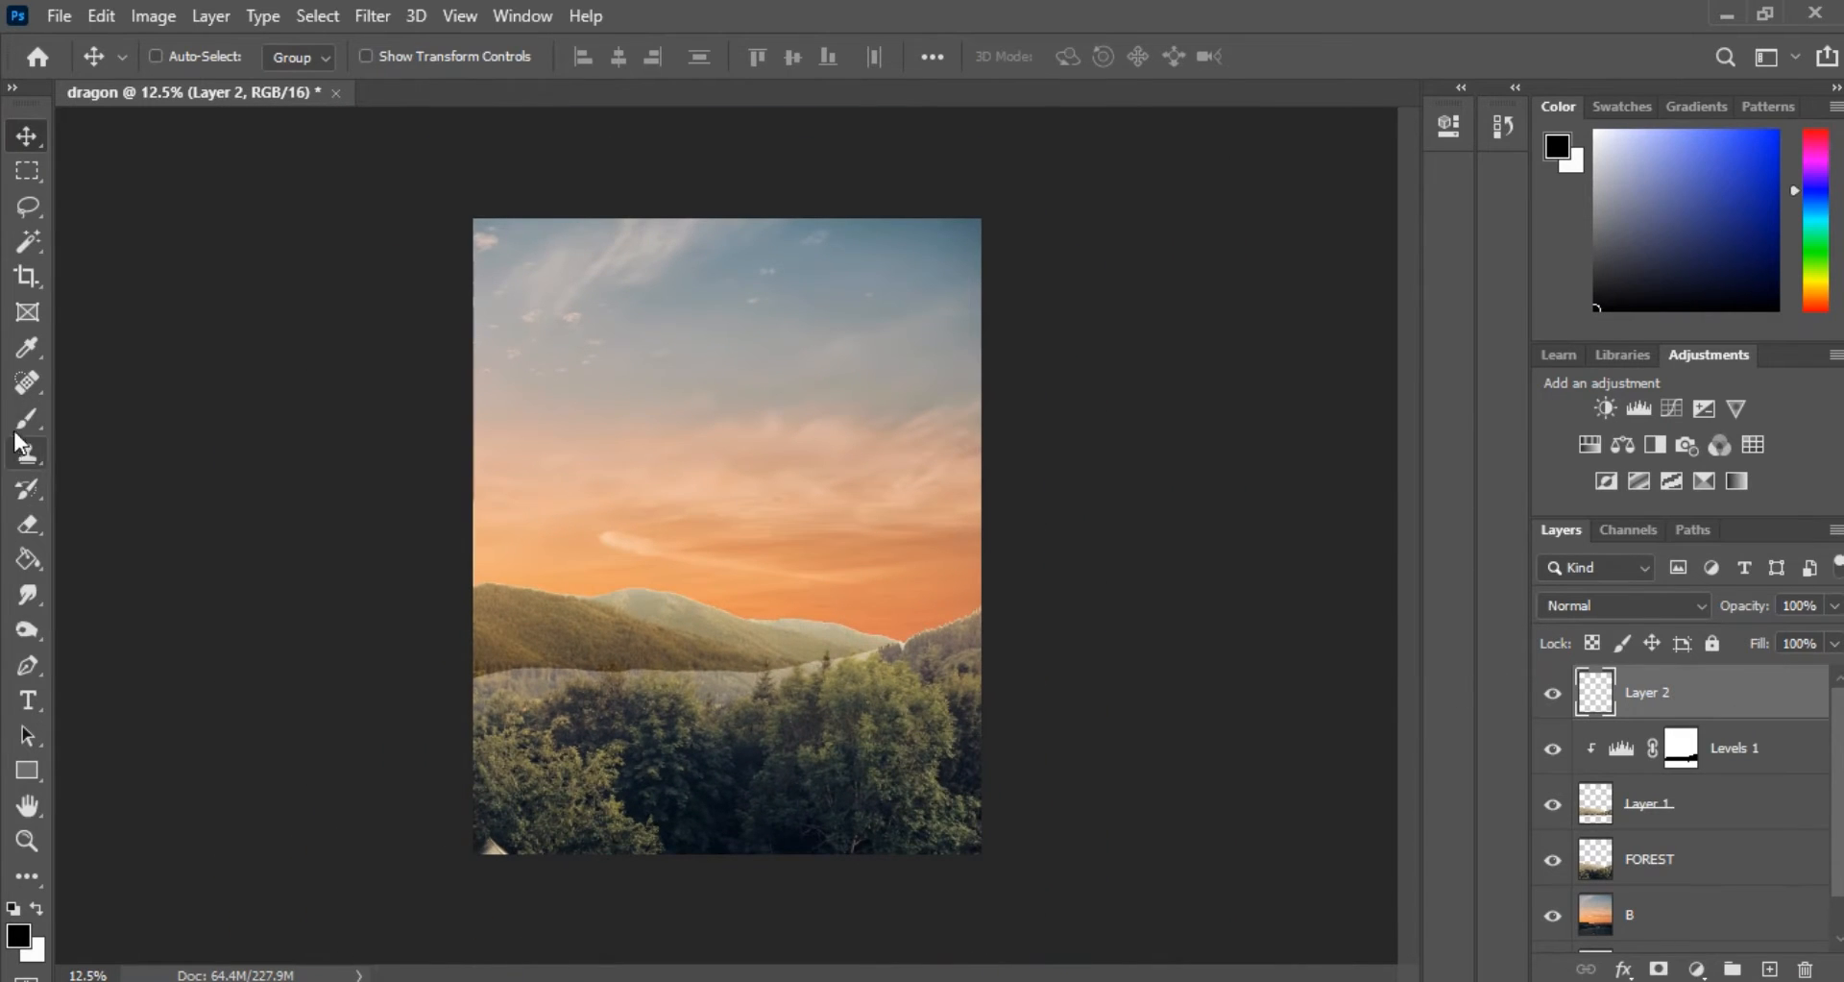
Place the pagoda image BG D from the dragon folder, commit it and shift it slightly down and to the left
{"action": "key", "text": "alt+Tab"}
{"action": "left_click_drag", "start_coordinate": [454, 200], "coordinate": [770, 643]}
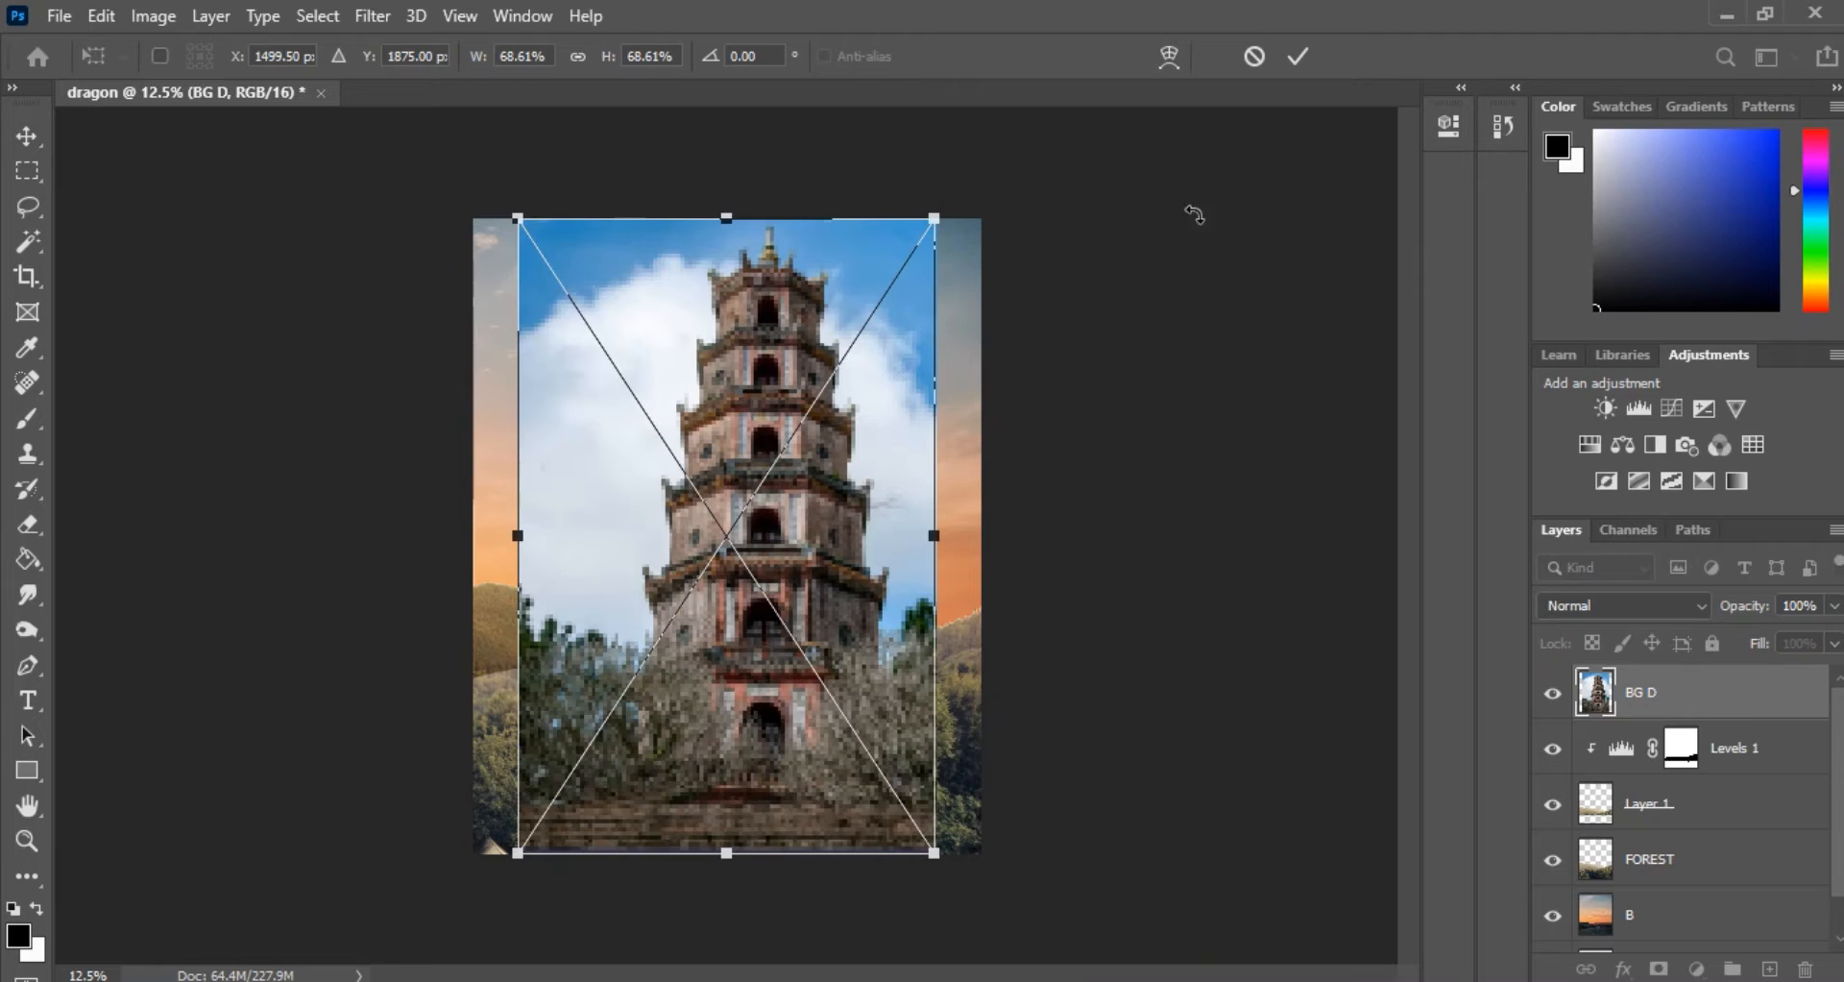
{"action": "left_click", "coordinate": [1303, 60]}
{"action": "key", "text": "ctrl+plus"}
{"action": "key", "text": "ctrl+plus"}
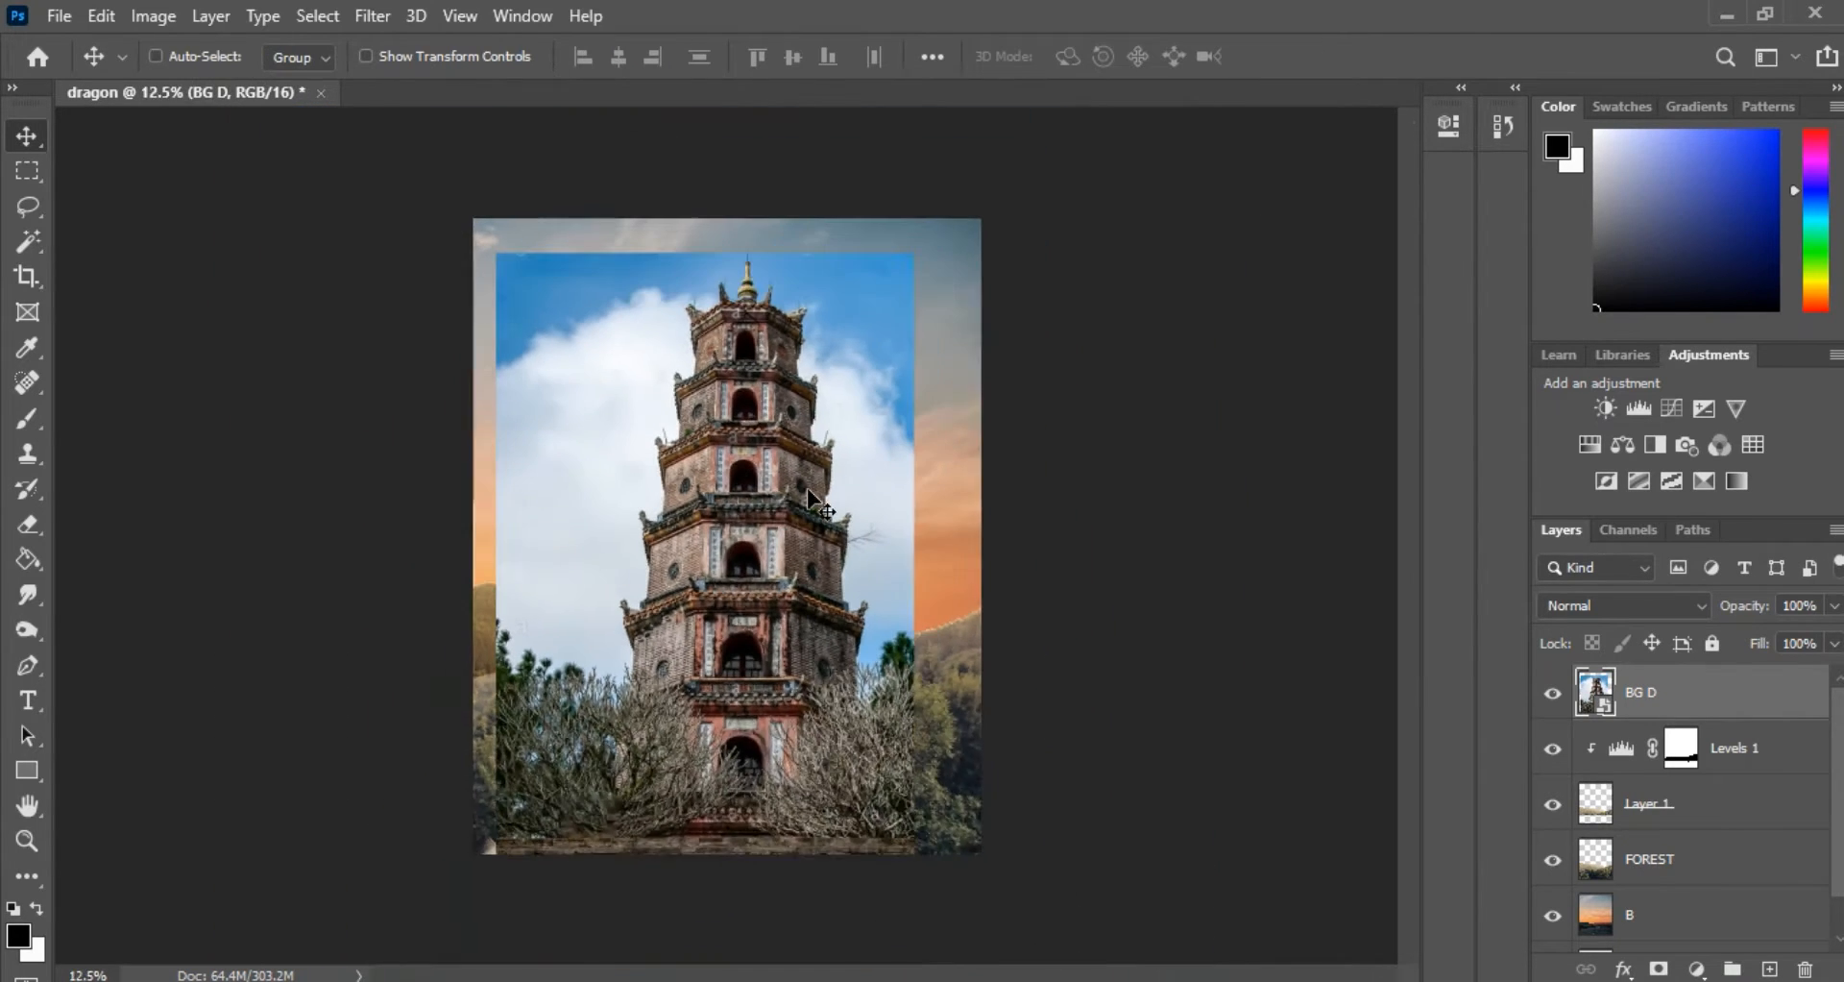
Rasterize the BG D pagoda layer
{"action": "key", "text": "ctrl+plus"}
{"action": "key", "text": "w"}
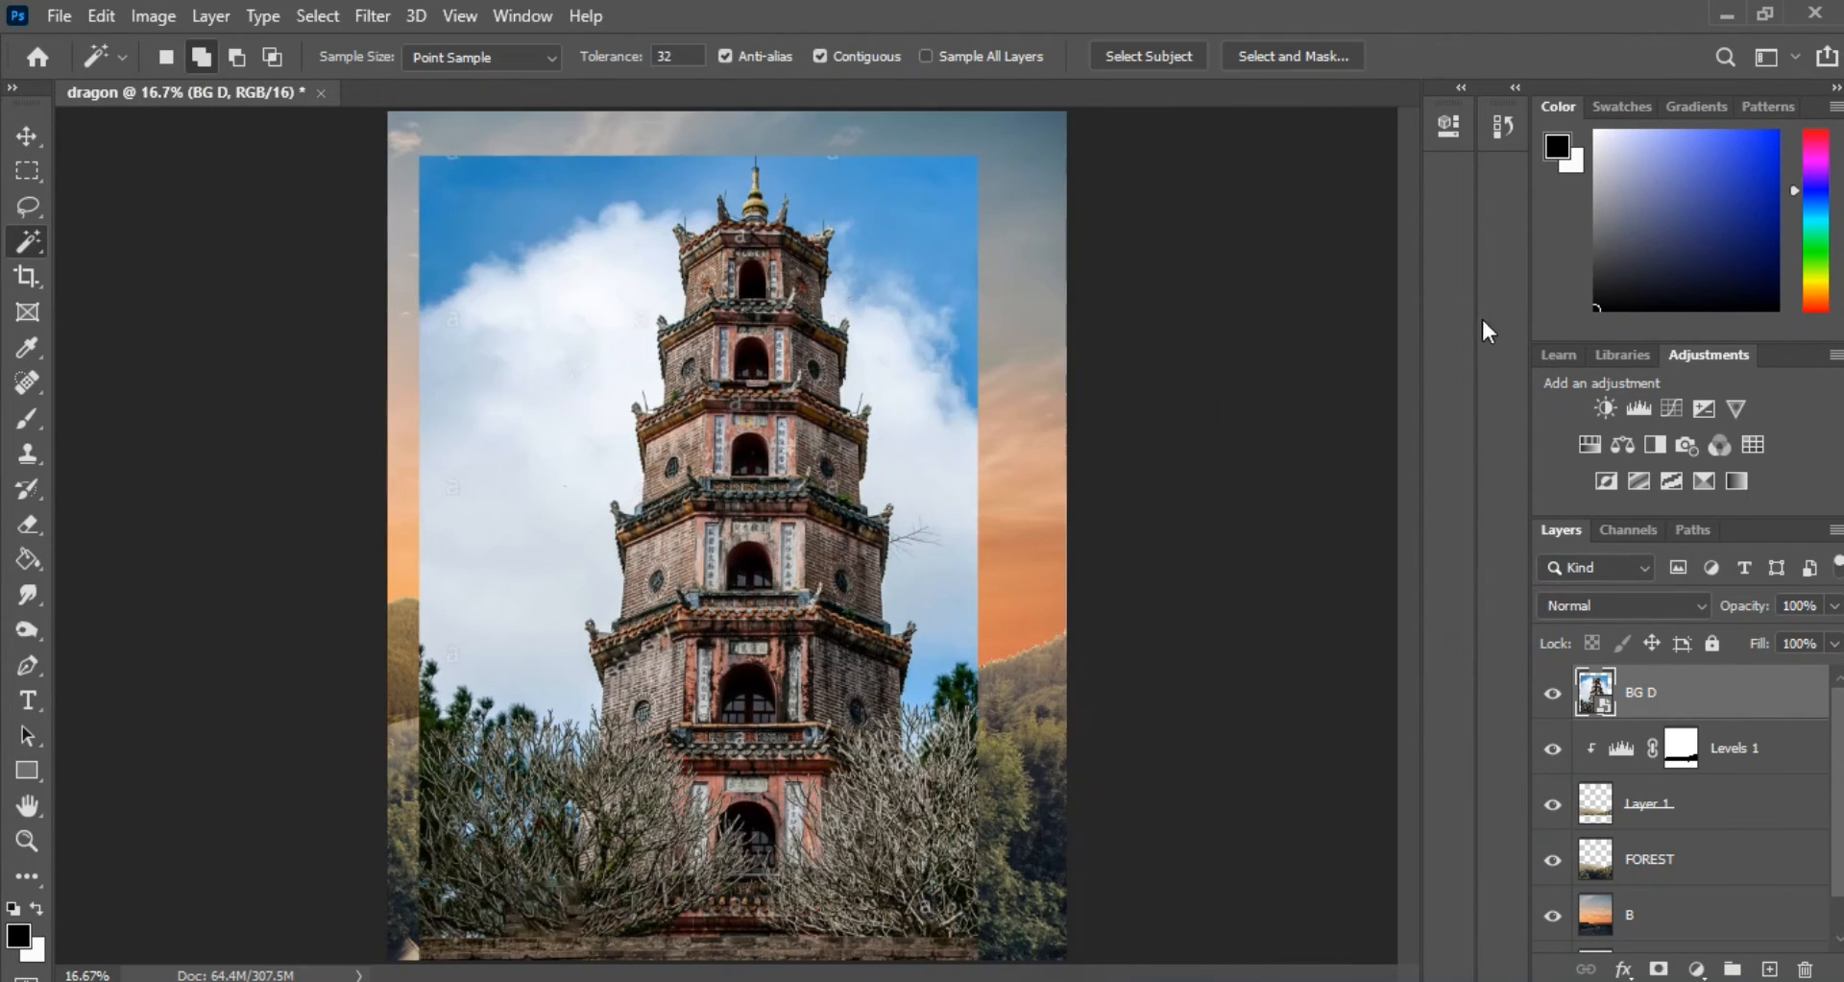
{"action": "key", "text": "ctrl+minus"}
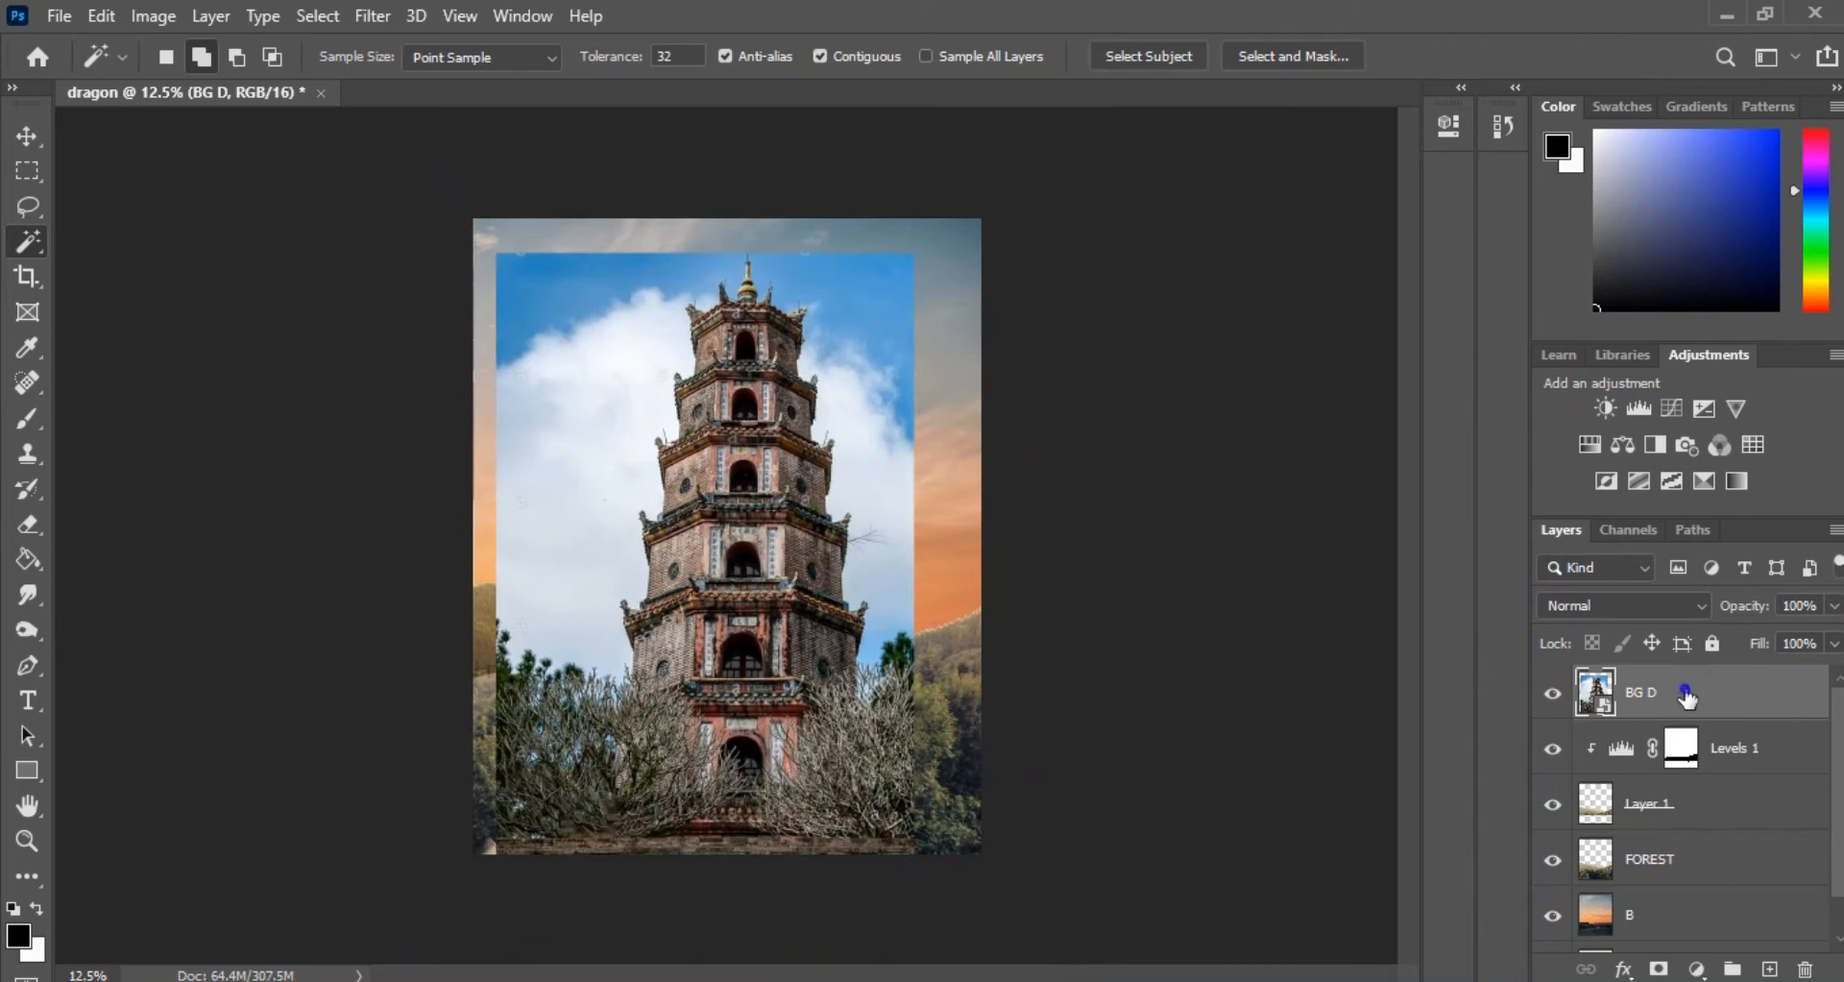
{"action": "right_click", "coordinate": [1688, 699]}
{"action": "left_click", "coordinate": [1456, 499]}
Start a Pen tool path in the sky beside the bare left-hand branches and take it up the pagoda's lowest brick wall
{"action": "key", "text": "ctrl+plus"}
{"action": "key", "text": "ctrl+plus"}
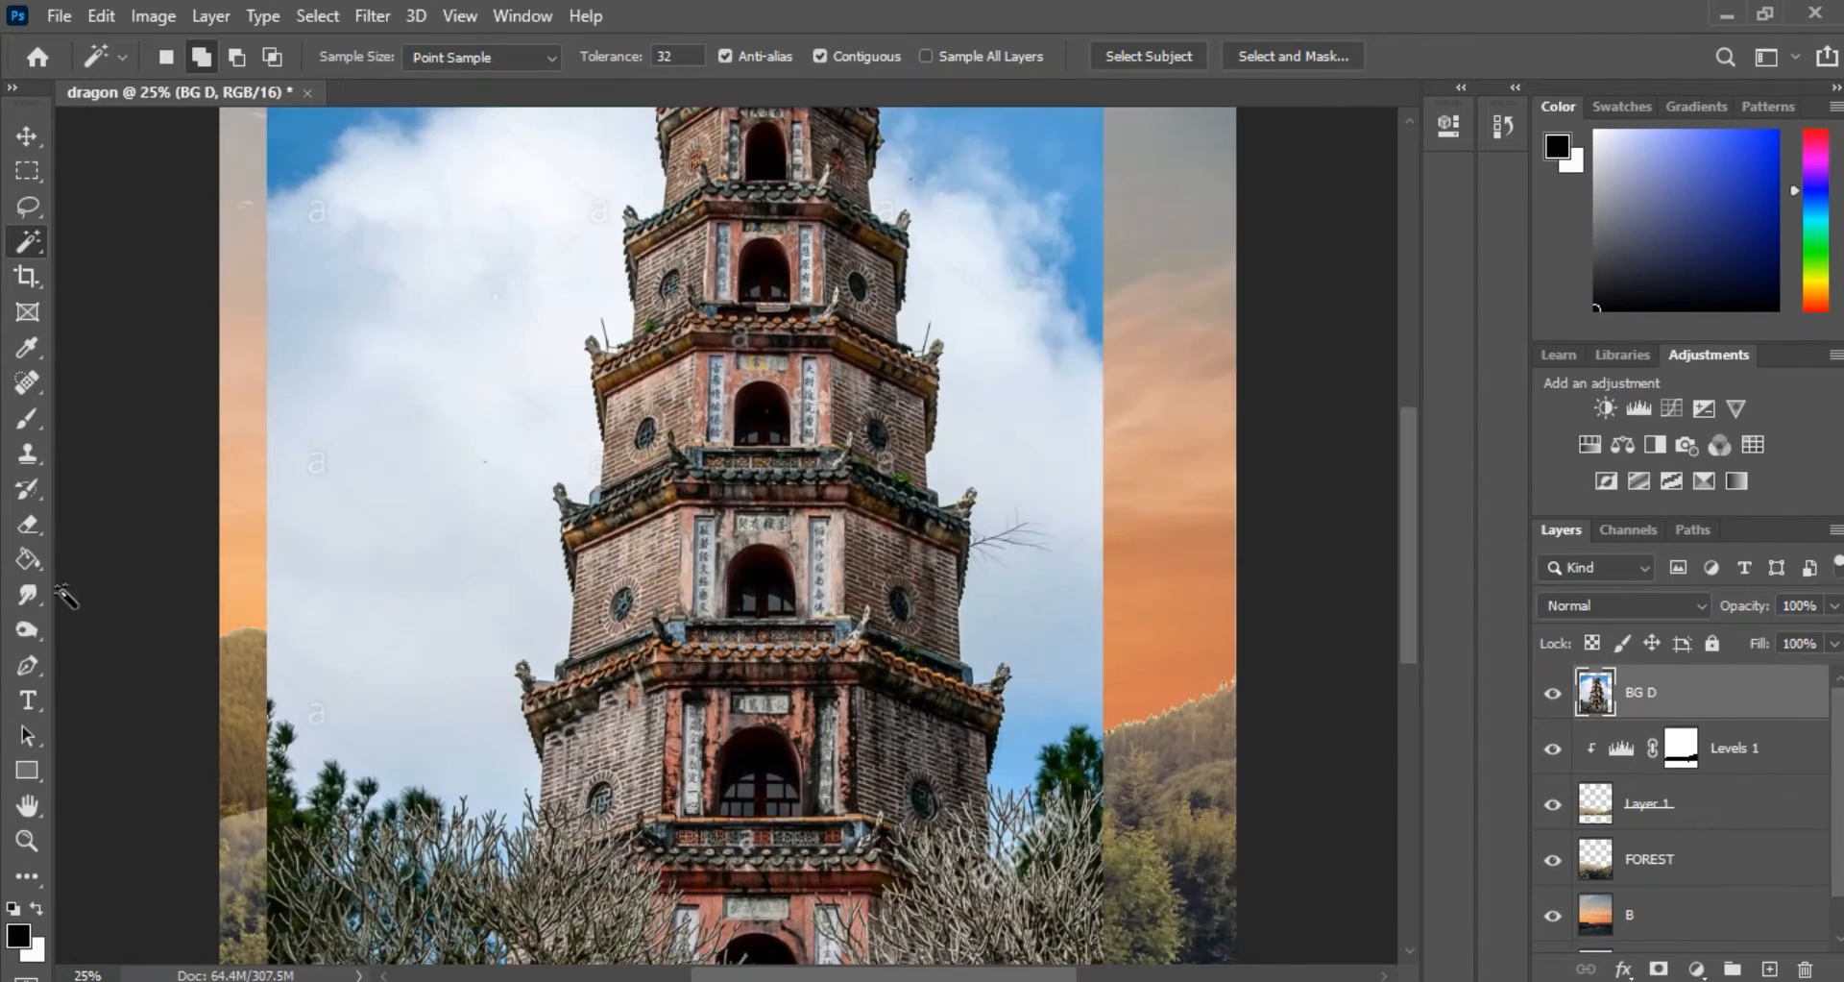
{"action": "left_click", "coordinate": [29, 664]}
{"action": "key", "text": "ctrl+plus"}
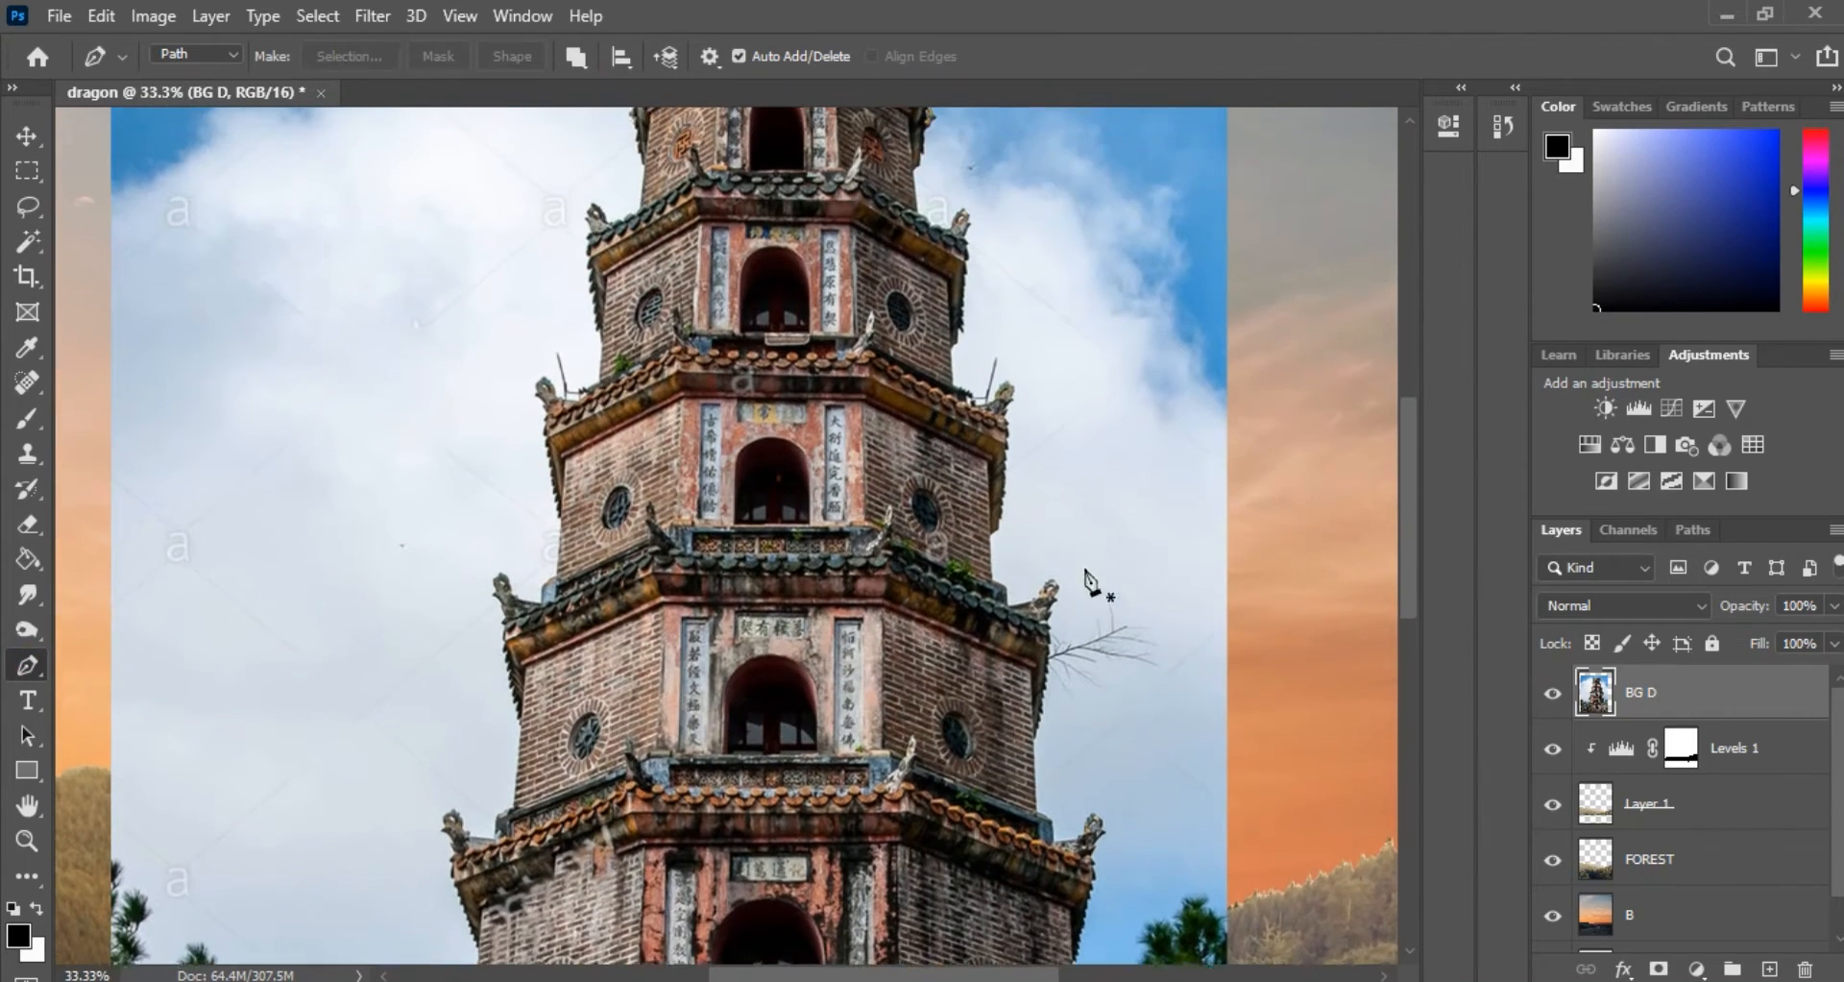
{"action": "scroll", "coordinate": [1089, 576], "scroll_direction": "up", "scroll_amount": 1}
{"action": "left_click_drag", "start_coordinate": [944, 973], "coordinate": [881, 973]}
{"action": "scroll", "coordinate": [929, 524], "scroll_direction": "down", "scroll_amount": 5}
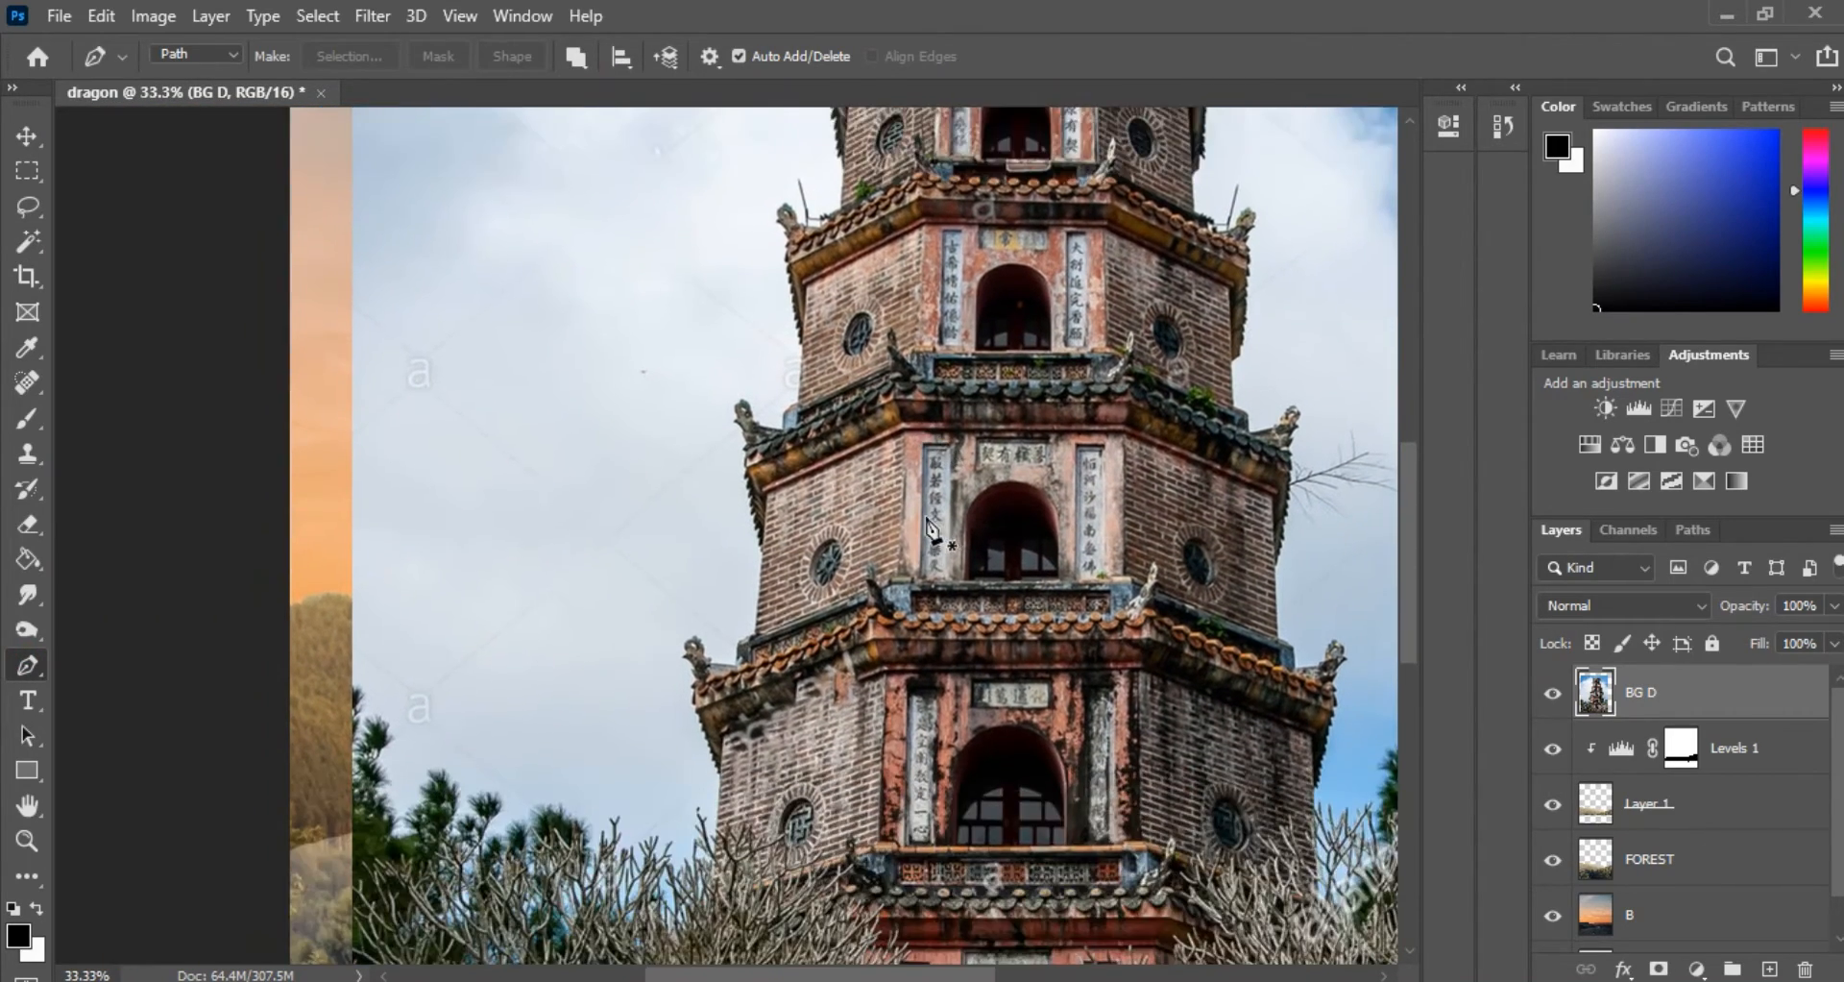
{"action": "scroll", "coordinate": [929, 524], "scroll_direction": "down", "scroll_amount": 1}
{"action": "key", "text": "ctrl+plus"}
{"action": "scroll", "coordinate": [778, 461], "scroll_direction": "down", "scroll_amount": 5}
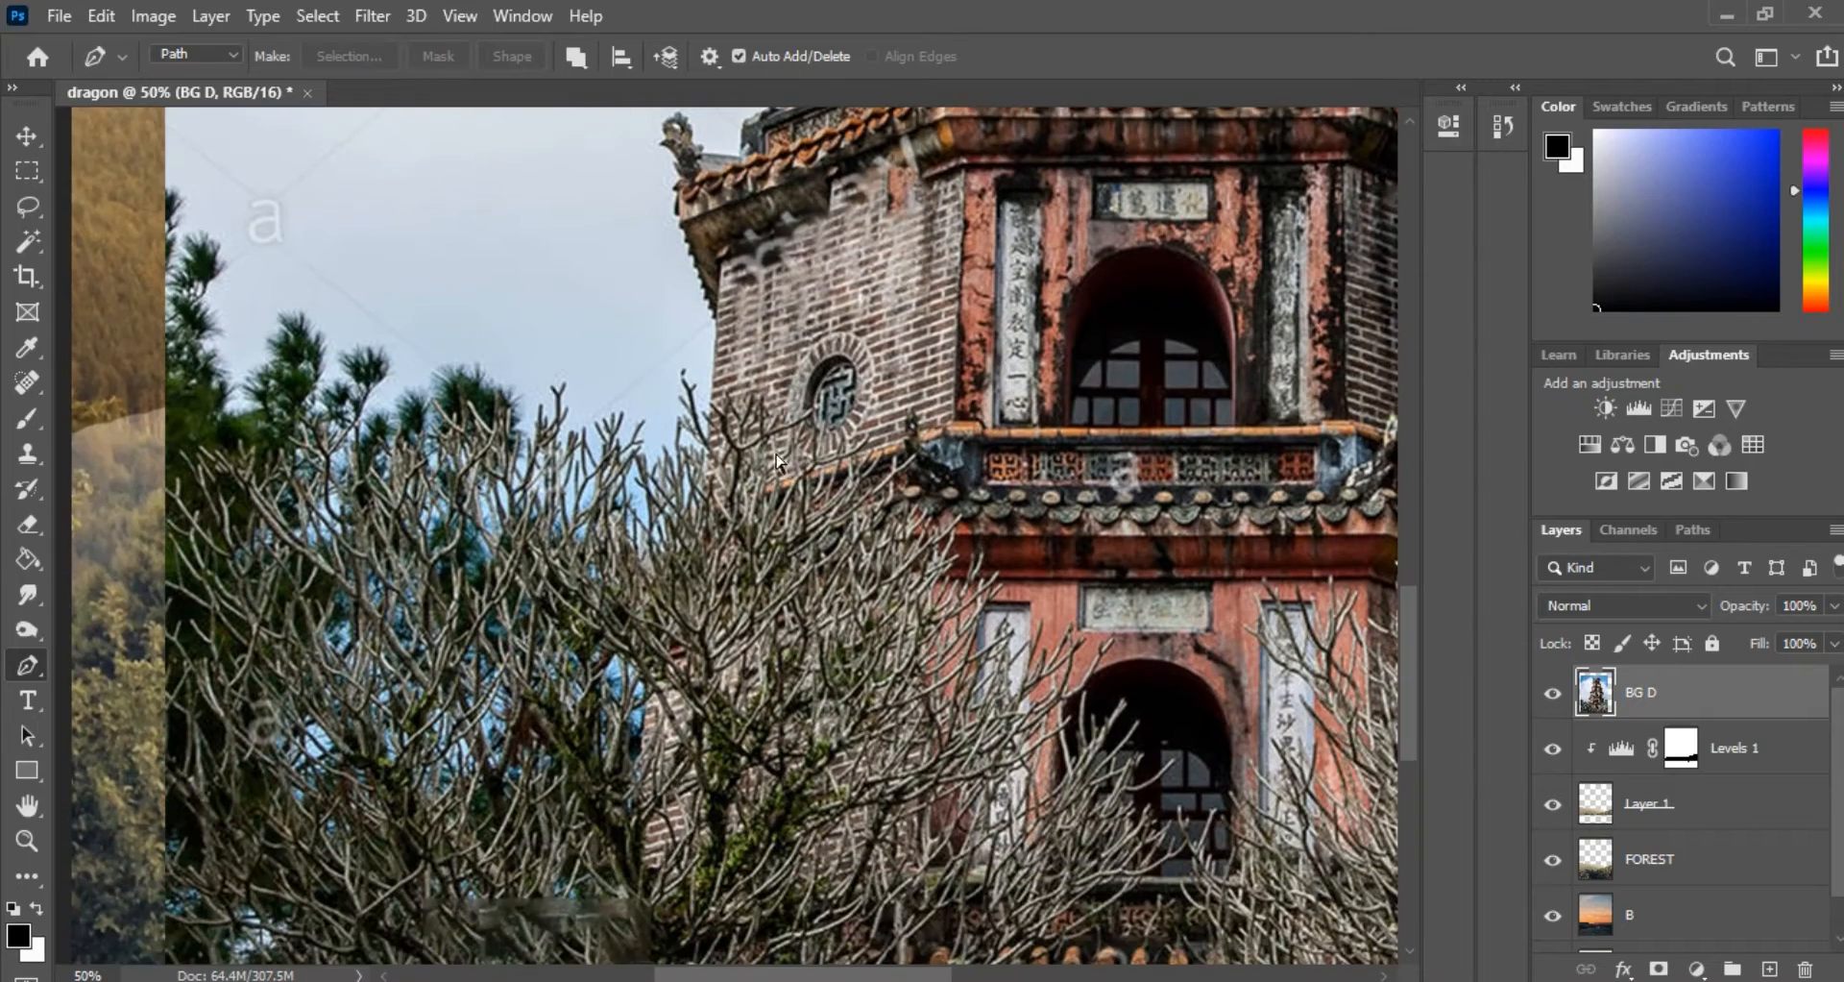
{"action": "key", "text": "ctrl+plus"}
{"action": "scroll", "coordinate": [587, 507], "scroll_direction": "down", "scroll_amount": 3}
{"action": "scroll", "coordinate": [509, 320], "scroll_direction": "up", "scroll_amount": 3}
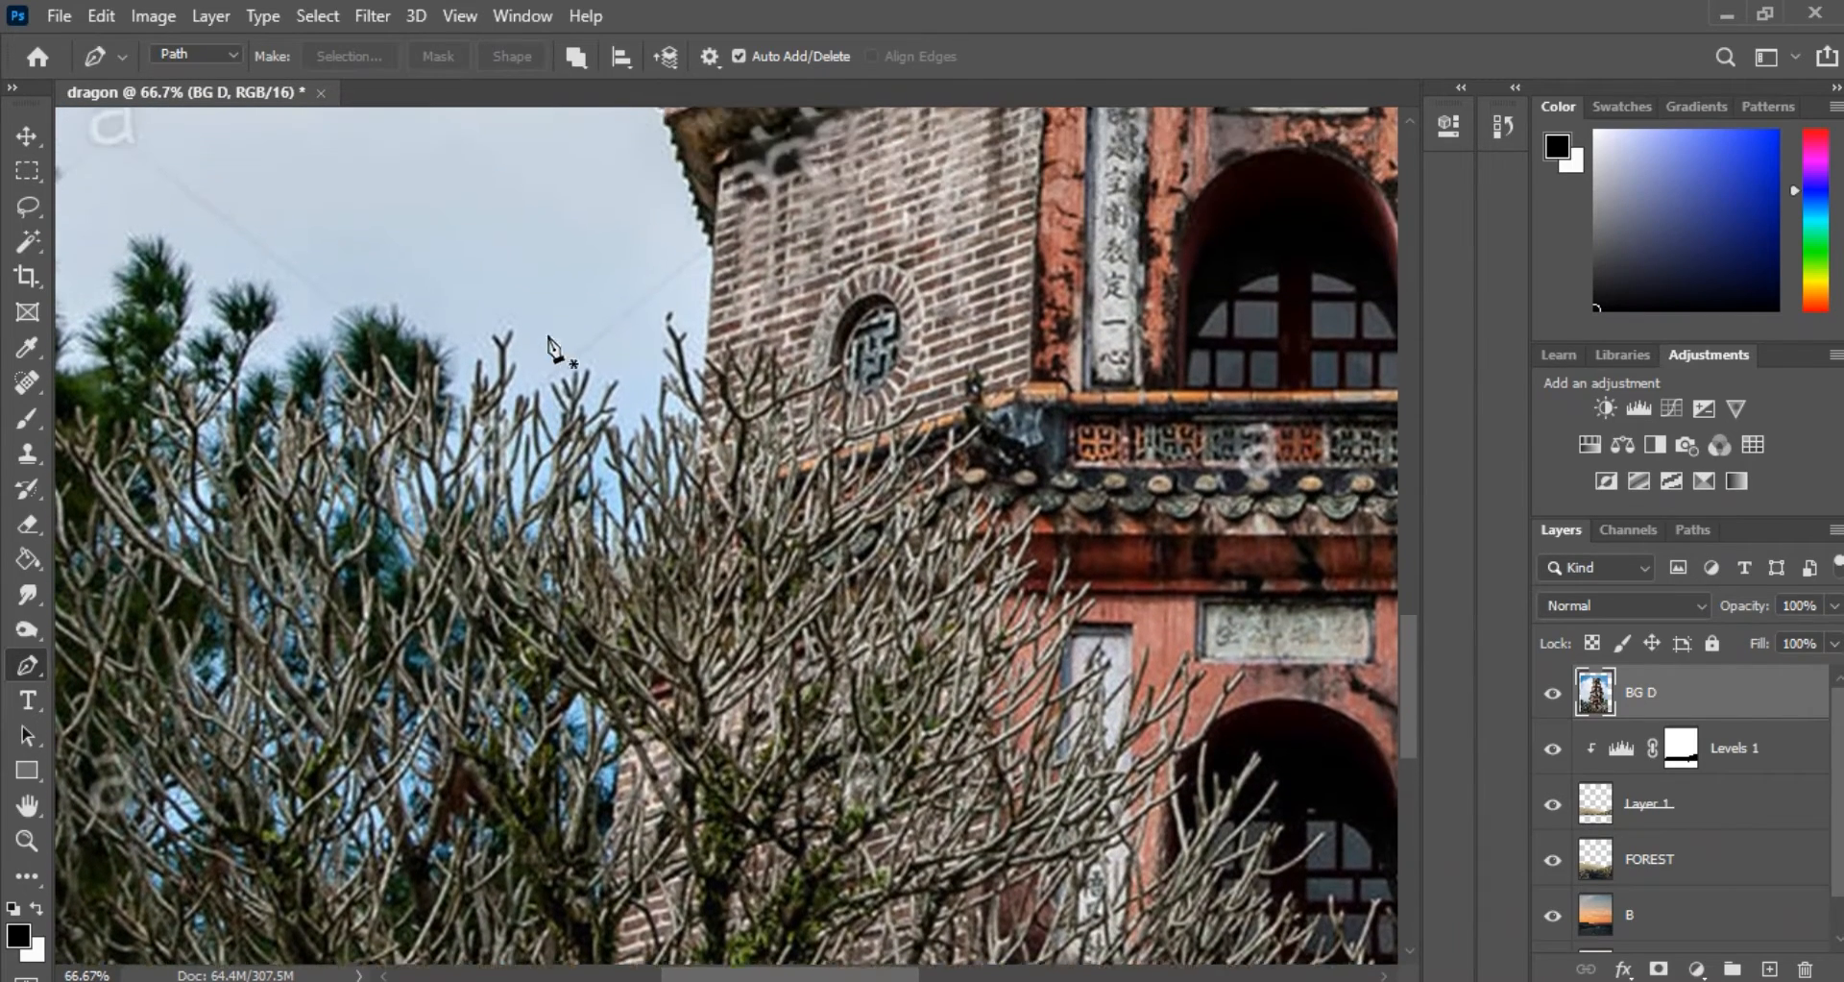
{"action": "left_click", "coordinate": [631, 381]}
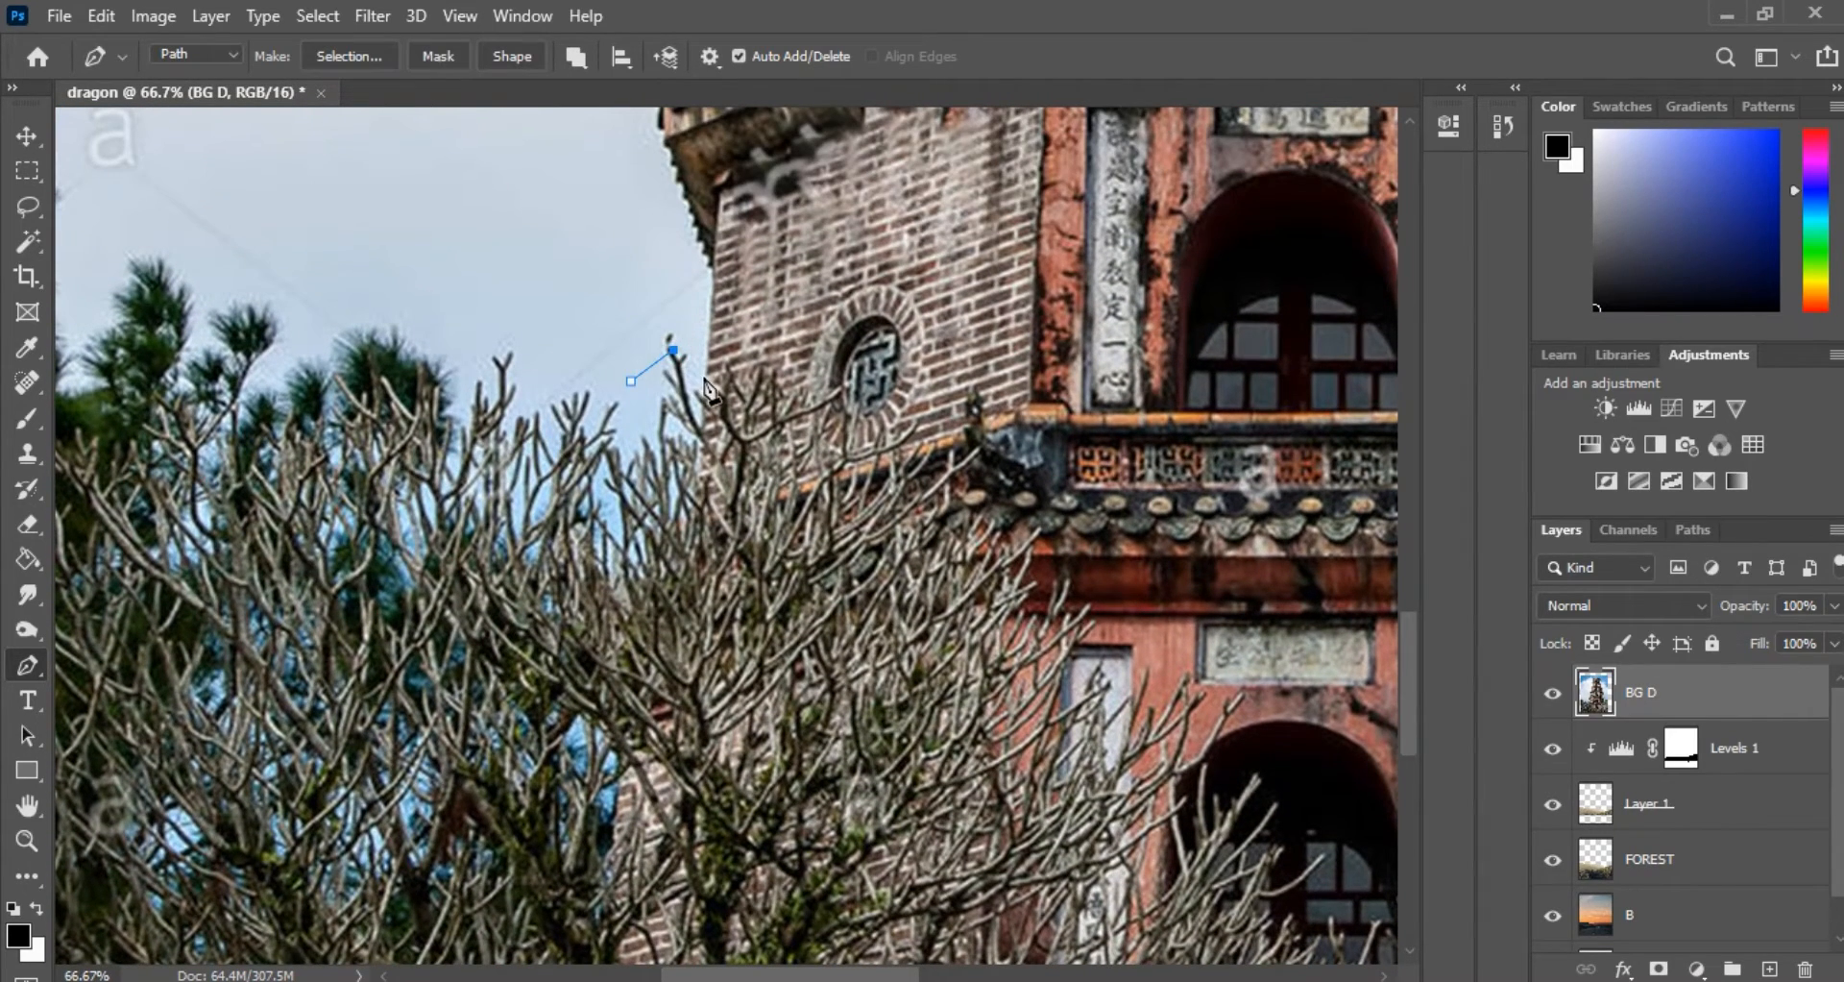
{"action": "scroll", "coordinate": [707, 387], "scroll_direction": "up", "scroll_amount": 3}
{"action": "key", "text": "ctrl+plus"}
{"action": "key", "text": "ctrl+plus"}
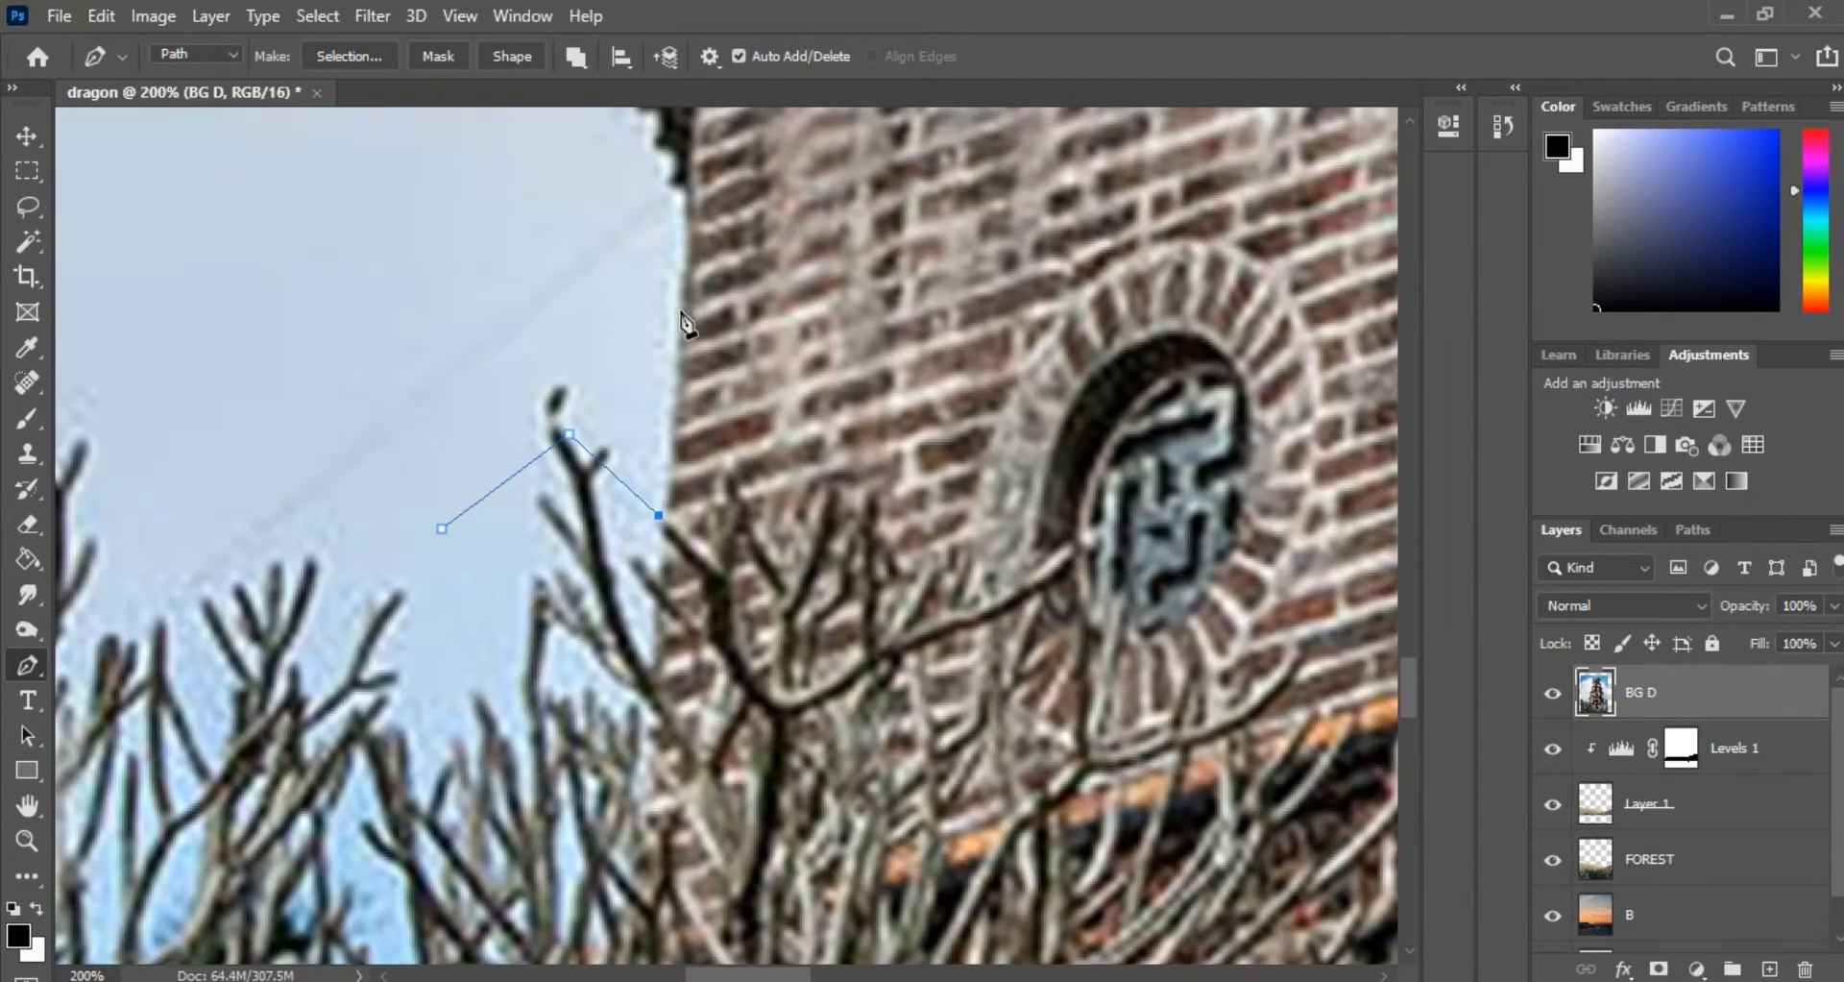
{"action": "left_click", "coordinate": [688, 199]}
Trace the left eave of the orange-tiled roof just above the branches and the outer side of its corner ornament
{"action": "scroll", "coordinate": [692, 206], "scroll_direction": "up", "scroll_amount": 6}
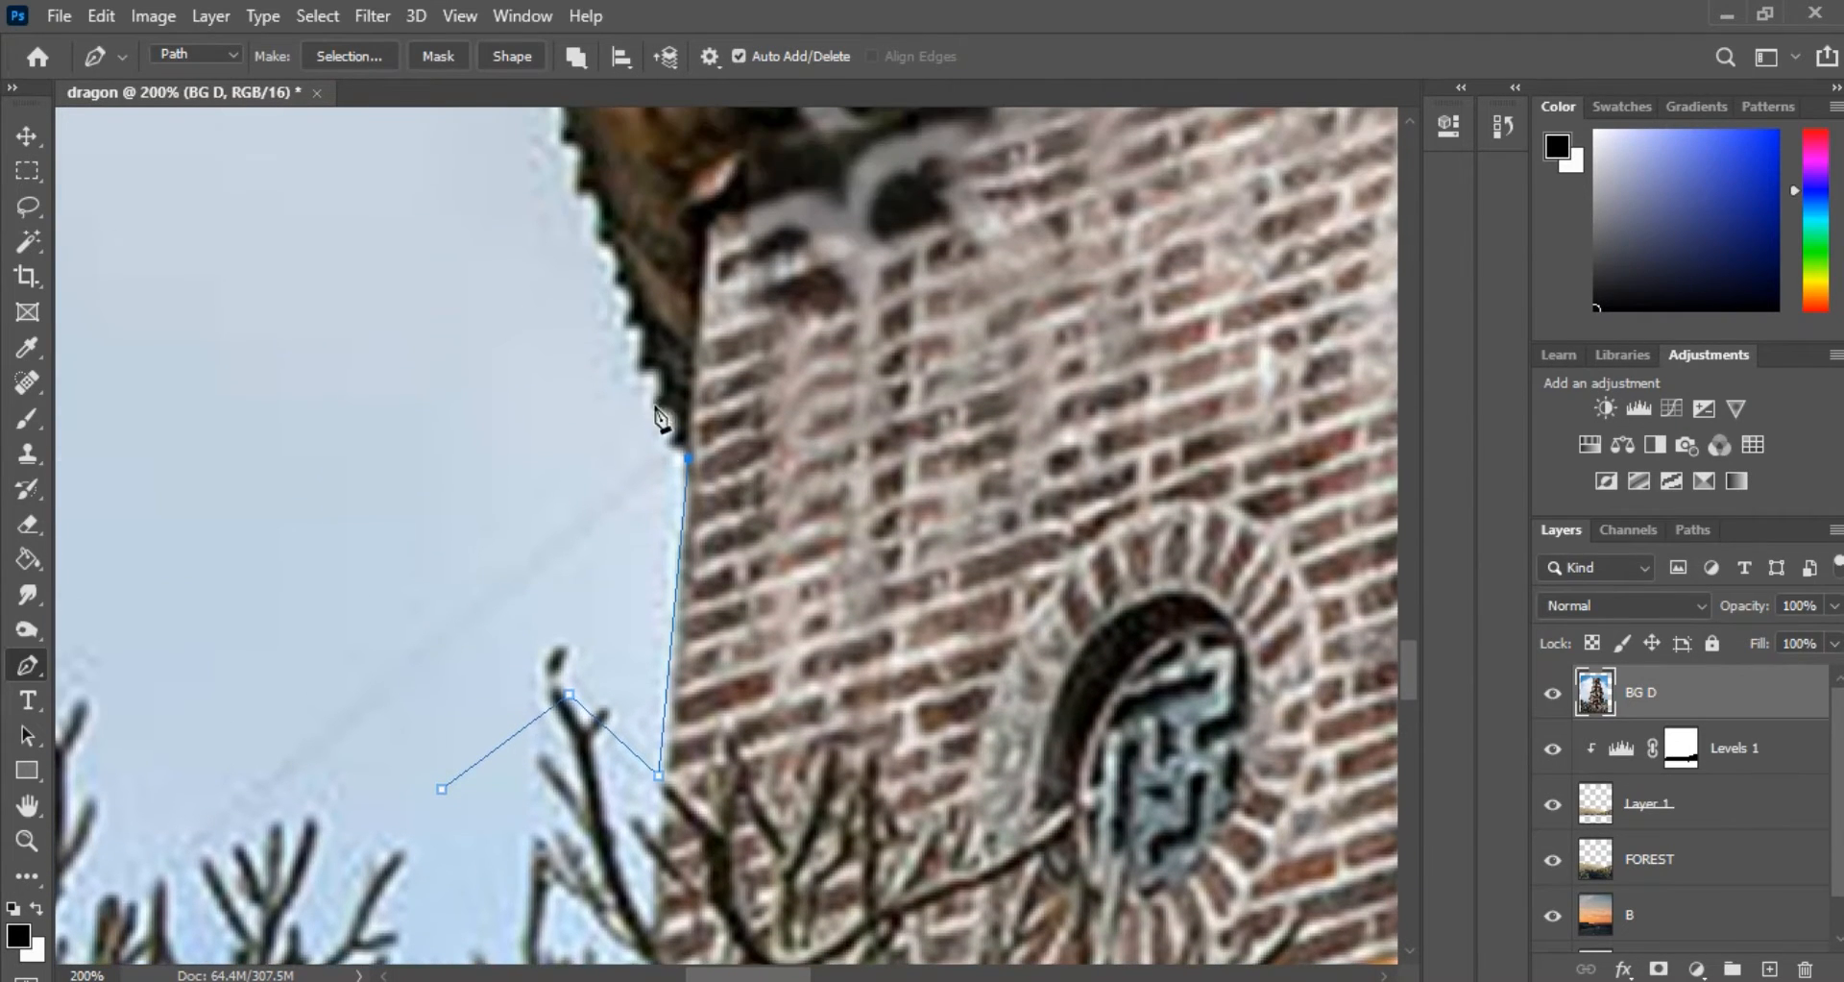
{"action": "left_click", "coordinate": [648, 373]}
{"action": "scroll", "coordinate": [628, 415], "scroll_direction": "up", "scroll_amount": 3}
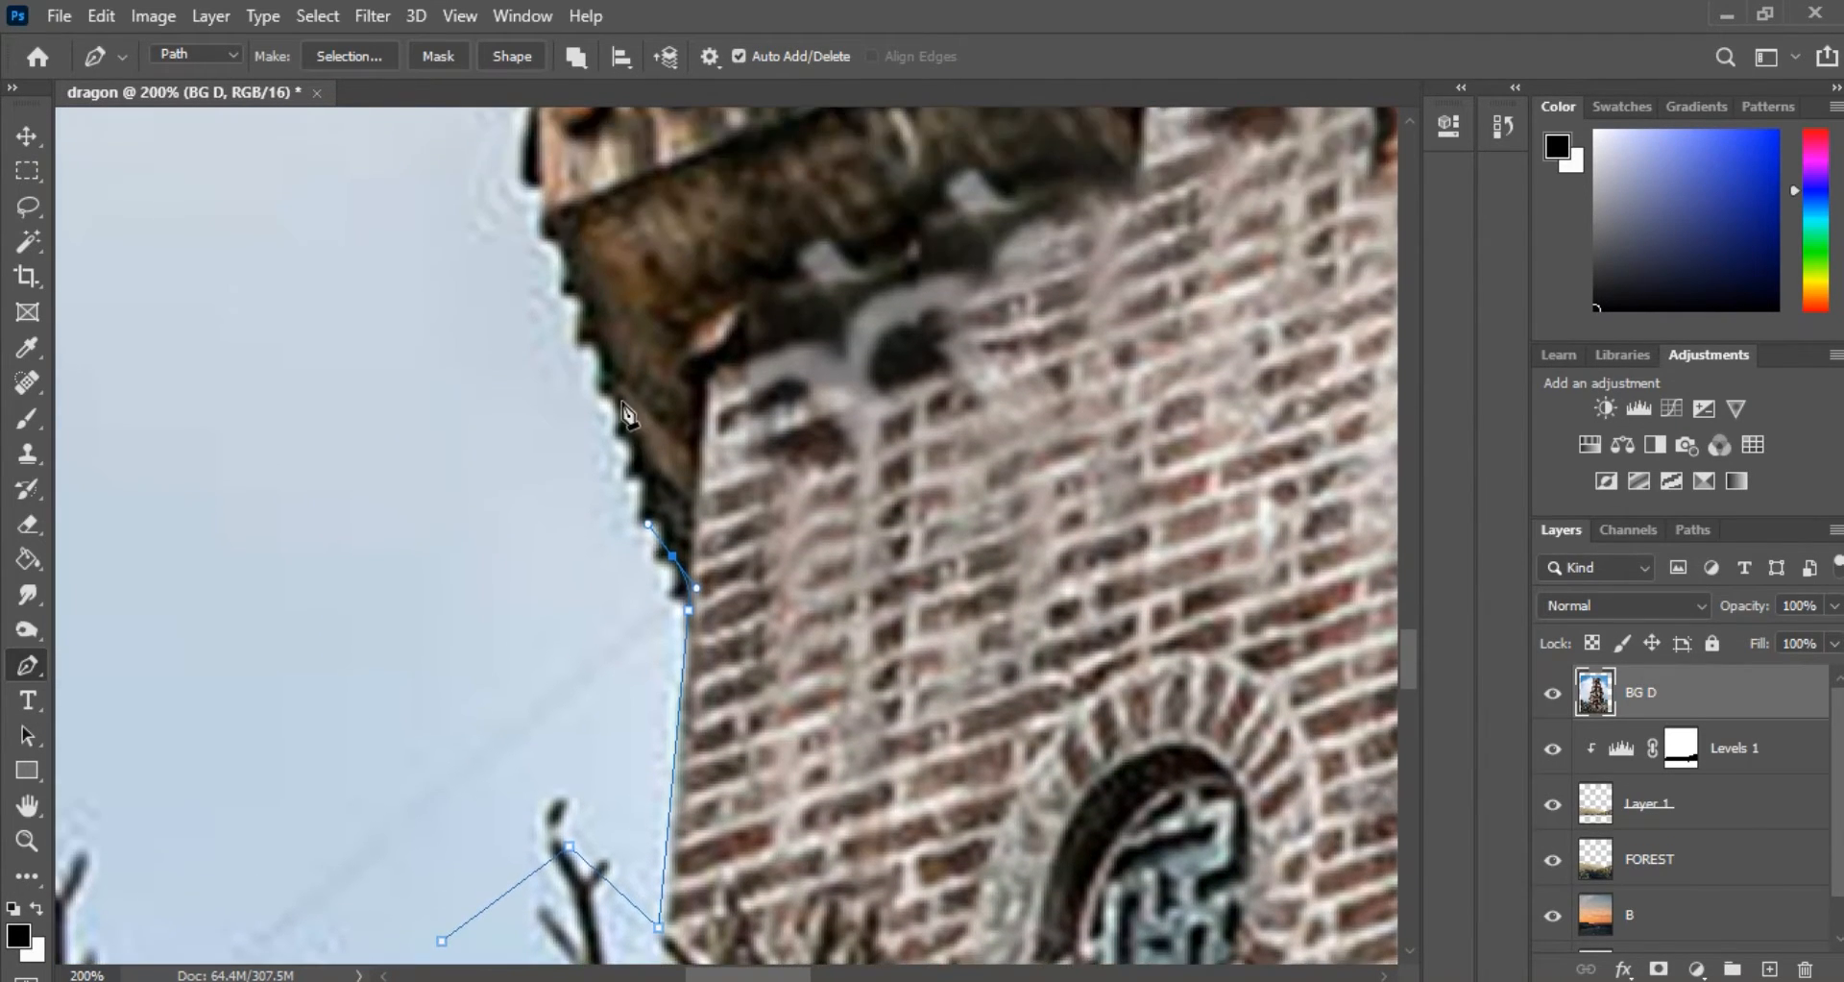
{"action": "scroll", "coordinate": [606, 399], "scroll_direction": "up", "scroll_amount": 3}
{"action": "left_click", "coordinate": [553, 374]}
{"action": "scroll", "coordinate": [548, 389], "scroll_direction": "up", "scroll_amount": 3}
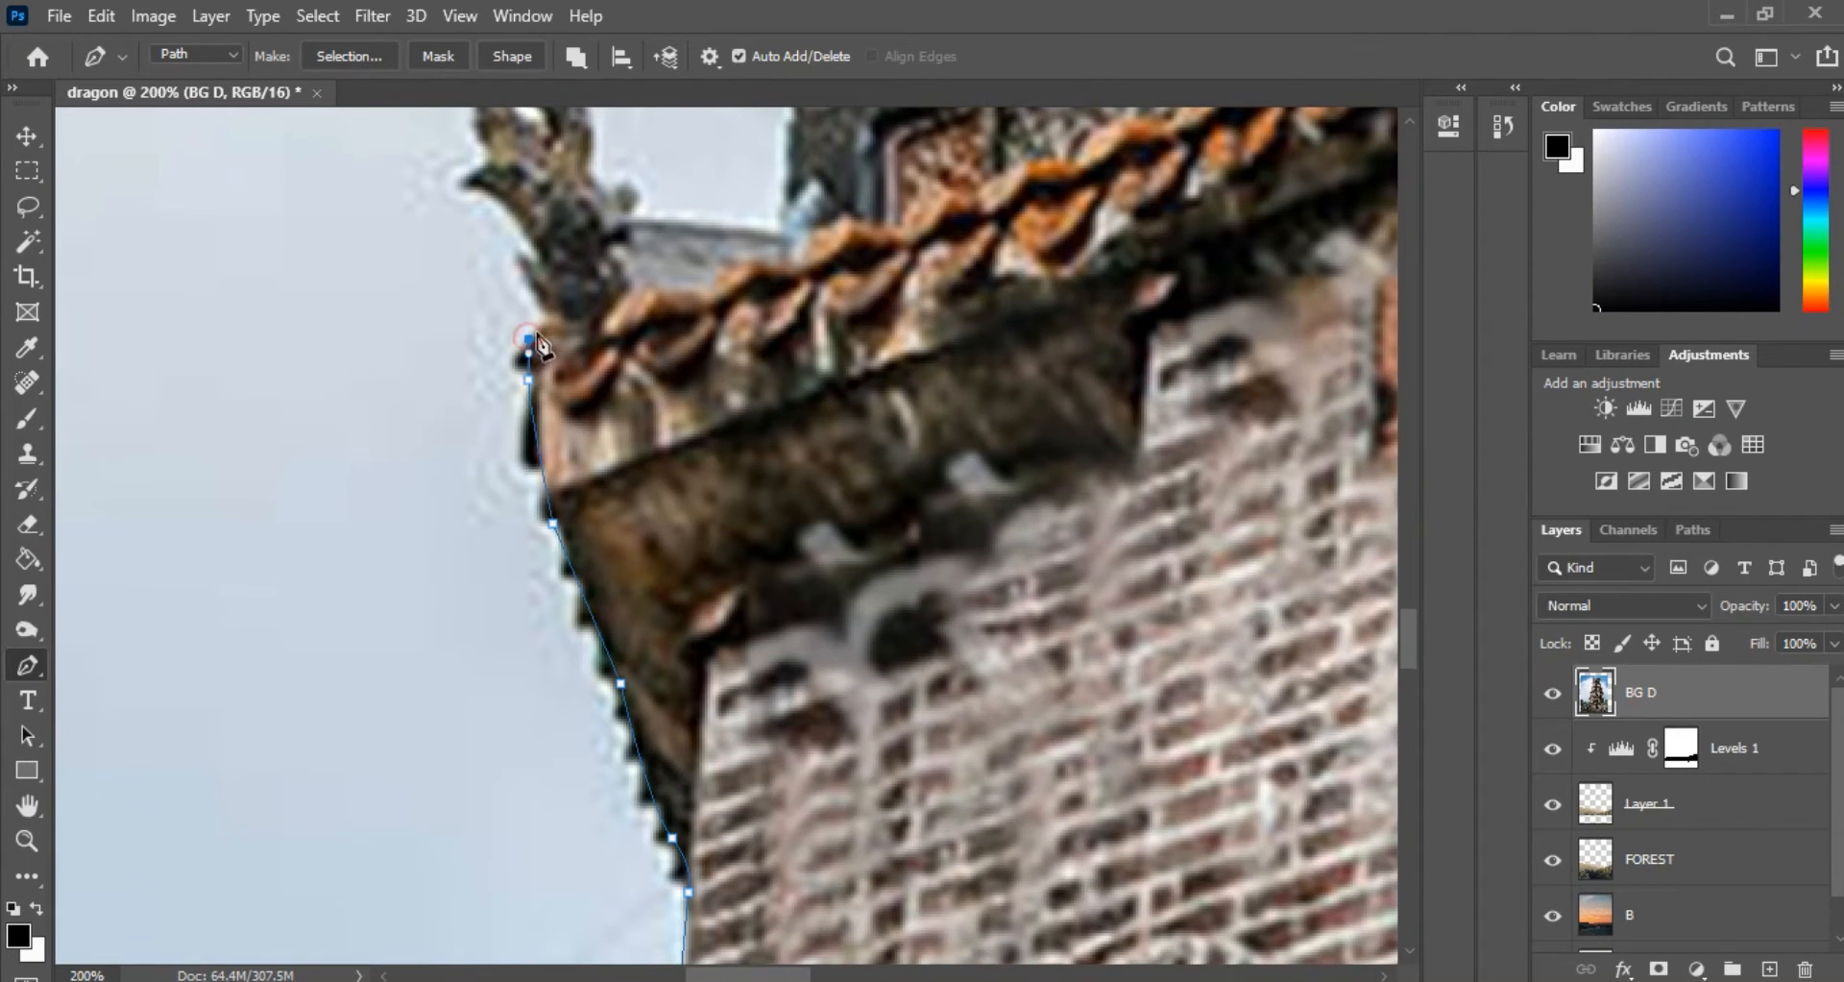
{"action": "left_click", "coordinate": [555, 328]}
{"action": "scroll", "coordinate": [561, 374], "scroll_direction": "up", "scroll_amount": 3}
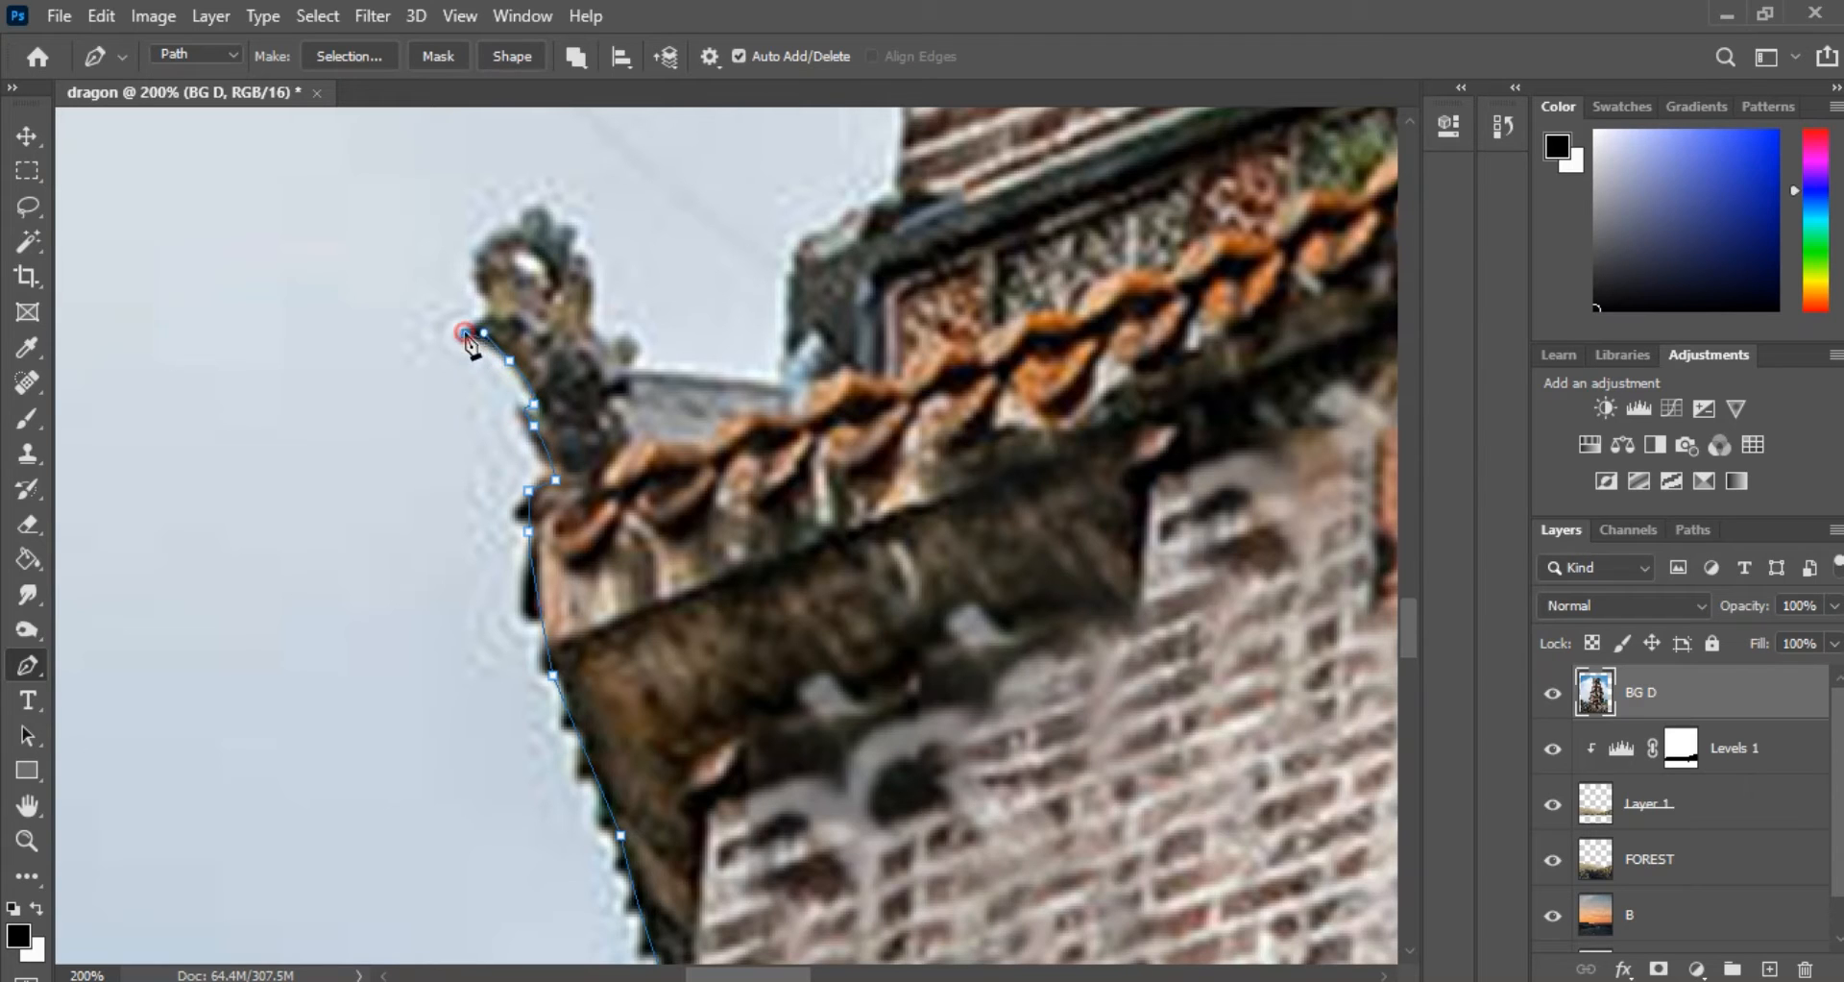
{"action": "left_click", "coordinate": [489, 309]}
{"action": "scroll", "coordinate": [498, 416], "scroll_direction": "up", "scroll_amount": 3}
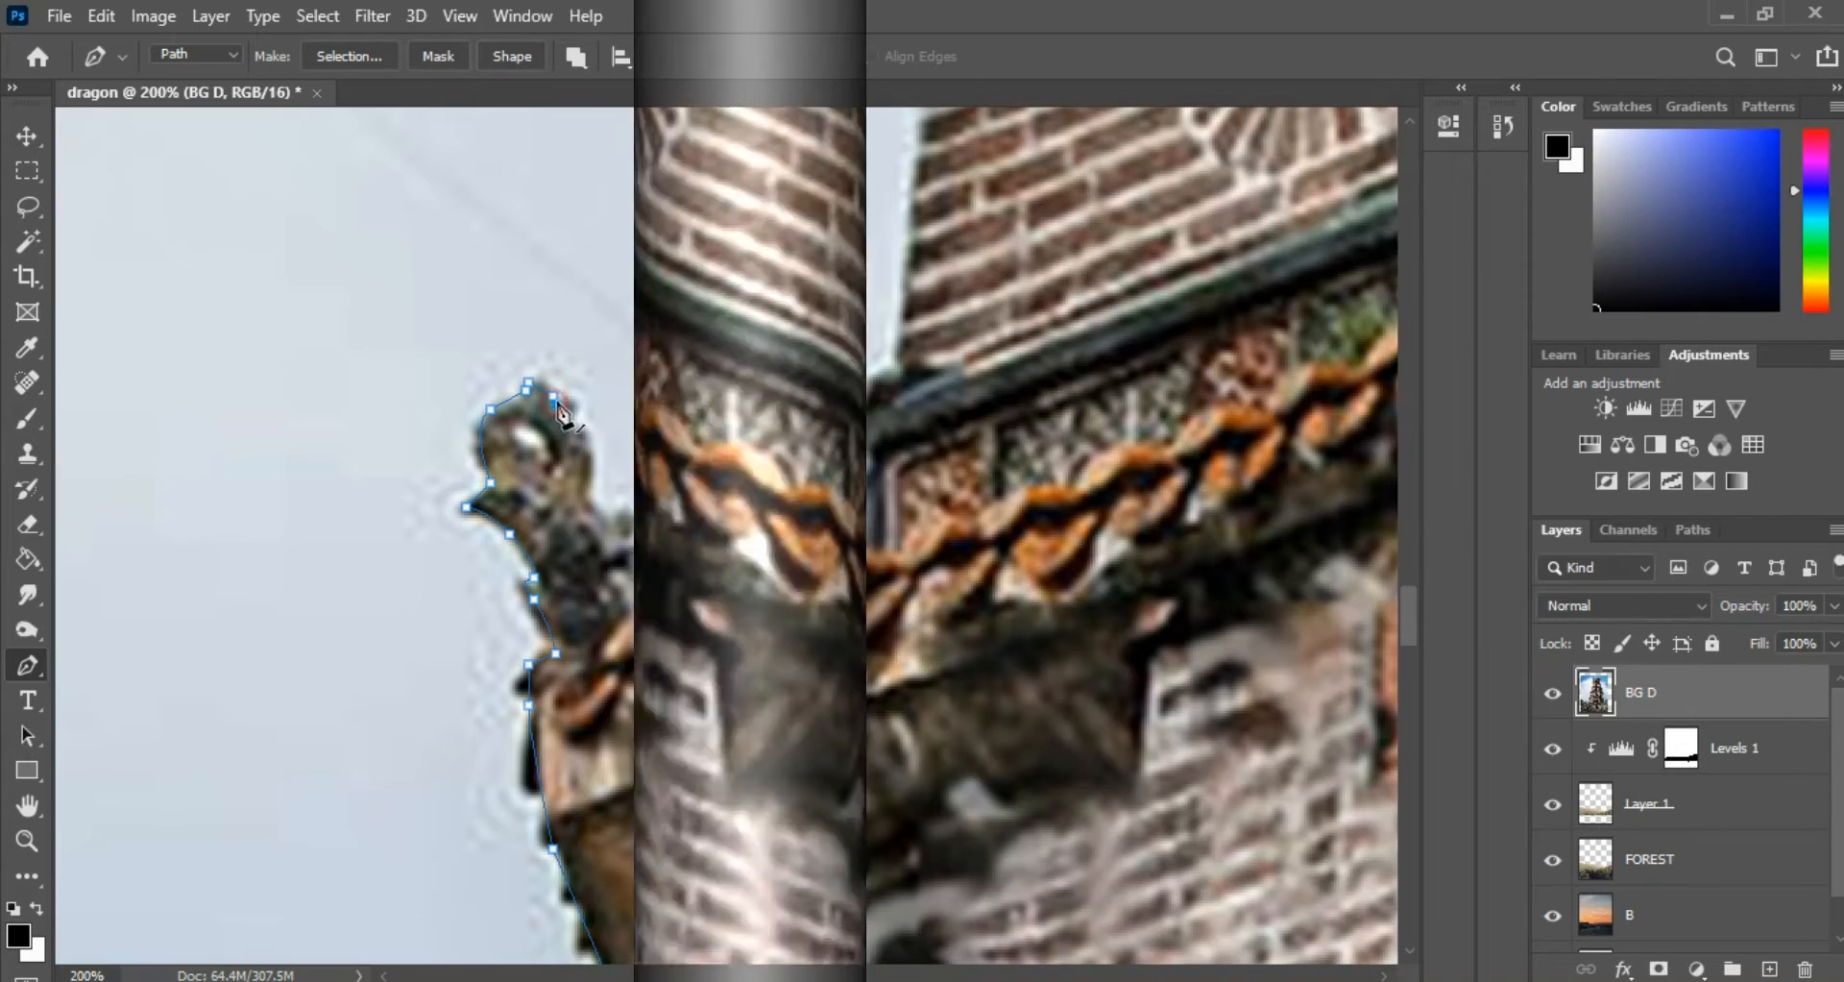
Continue the path down the corner ornament's inner side, along the ridge and up to the foot of the next wall
{"action": "left_click_drag", "start_coordinate": [620, 507], "coordinate": [629, 495]}
{"action": "left_click", "coordinate": [631, 516]}
{"action": "left_click", "coordinate": [623, 537]}
{"action": "left_click_drag", "start_coordinate": [754, 548], "coordinate": [772, 547]}
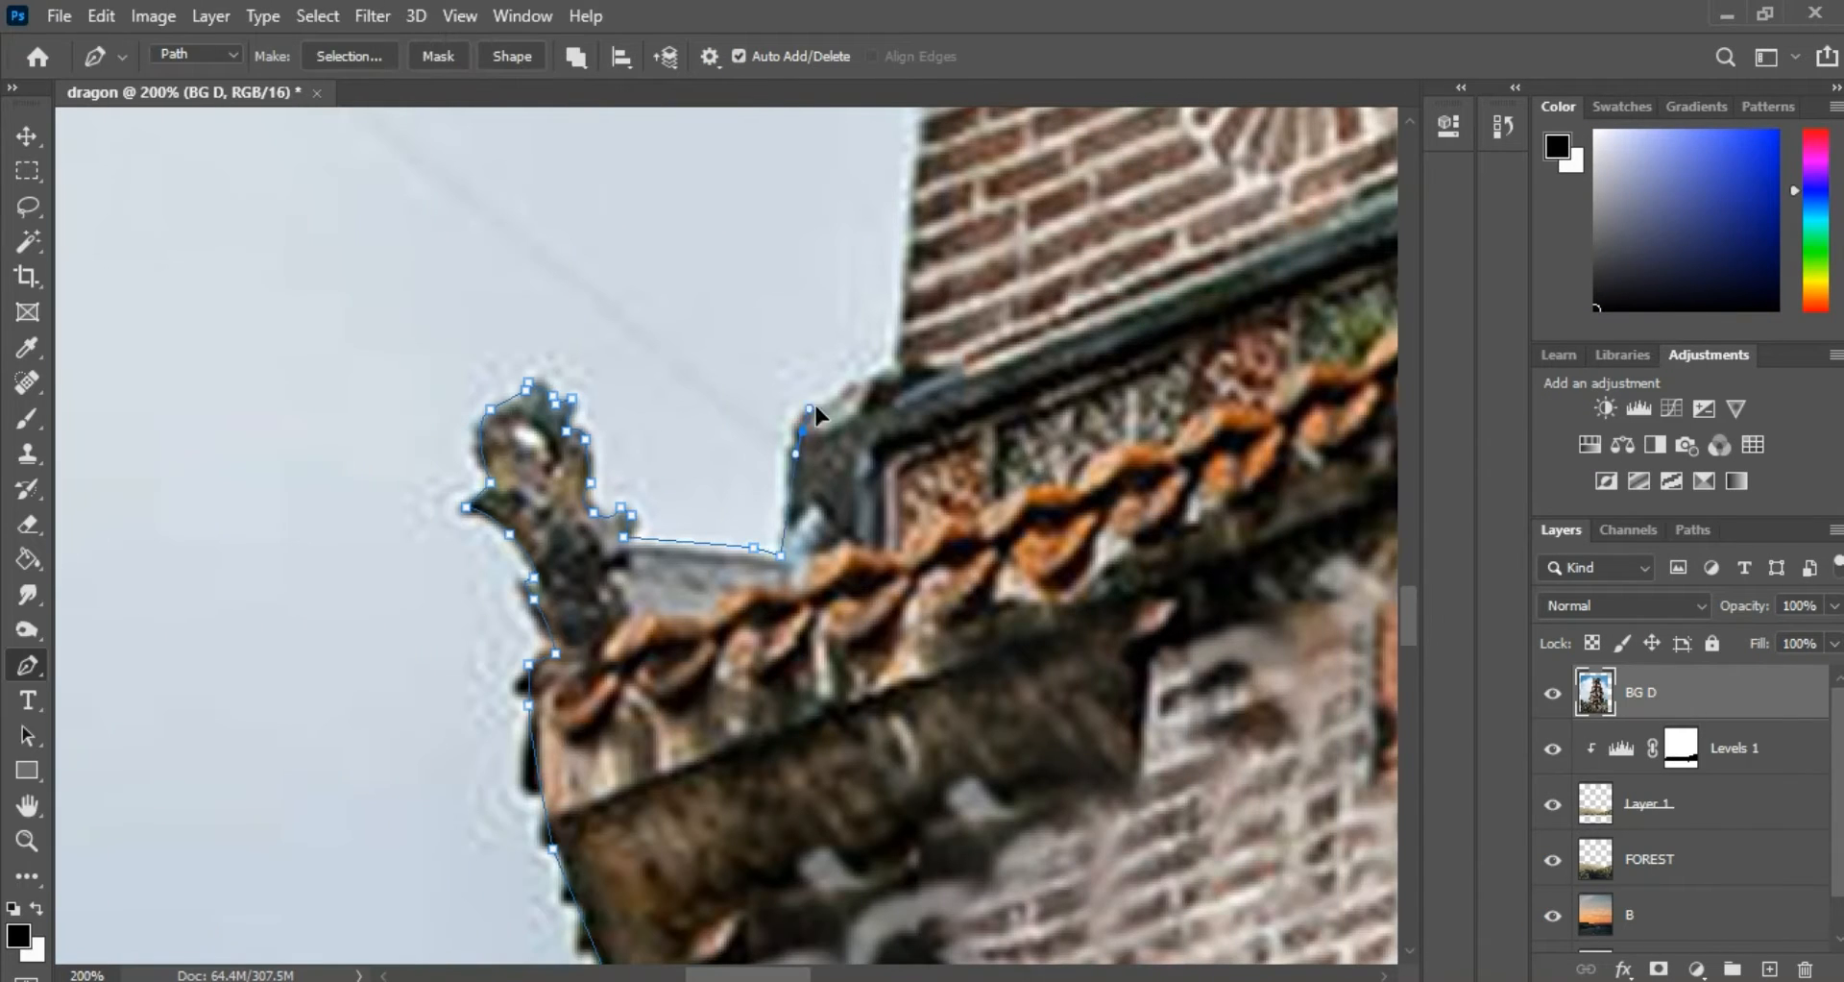
{"action": "left_click", "coordinate": [853, 389]}
{"action": "left_click", "coordinate": [897, 367]}
Trace the wall edge and the jagged tile ends under the left eave of the fourth roof from the top
{"action": "scroll", "coordinate": [922, 384], "scroll_direction": "up", "scroll_amount": 10}
{"action": "key", "text": "ctrl+minus"}
{"action": "key", "text": "ctrl+plus"}
{"action": "key", "text": "ctrl+plus"}
{"action": "left_click", "coordinate": [1056, 431]}
{"action": "left_click_drag", "start_coordinate": [1035, 411], "coordinate": [1039, 400]}
{"action": "left_click", "coordinate": [1043, 362]}
{"action": "left_click", "coordinate": [1023, 216]}
{"action": "scroll", "coordinate": [1018, 231], "scroll_direction": "up", "scroll_amount": 2}
{"action": "left_click", "coordinate": [987, 387]}
{"action": "left_click", "coordinate": [991, 333]}
{"action": "left_click", "coordinate": [971, 317]}
{"action": "left_click", "coordinate": [983, 253]}
{"action": "scroll", "coordinate": [951, 259], "scroll_direction": "up", "scroll_amount": 2}
{"action": "left_click", "coordinate": [942, 337]}
{"action": "left_click", "coordinate": [959, 186]}
{"action": "scroll", "coordinate": [917, 288], "scroll_direction": "up", "scroll_amount": 2}
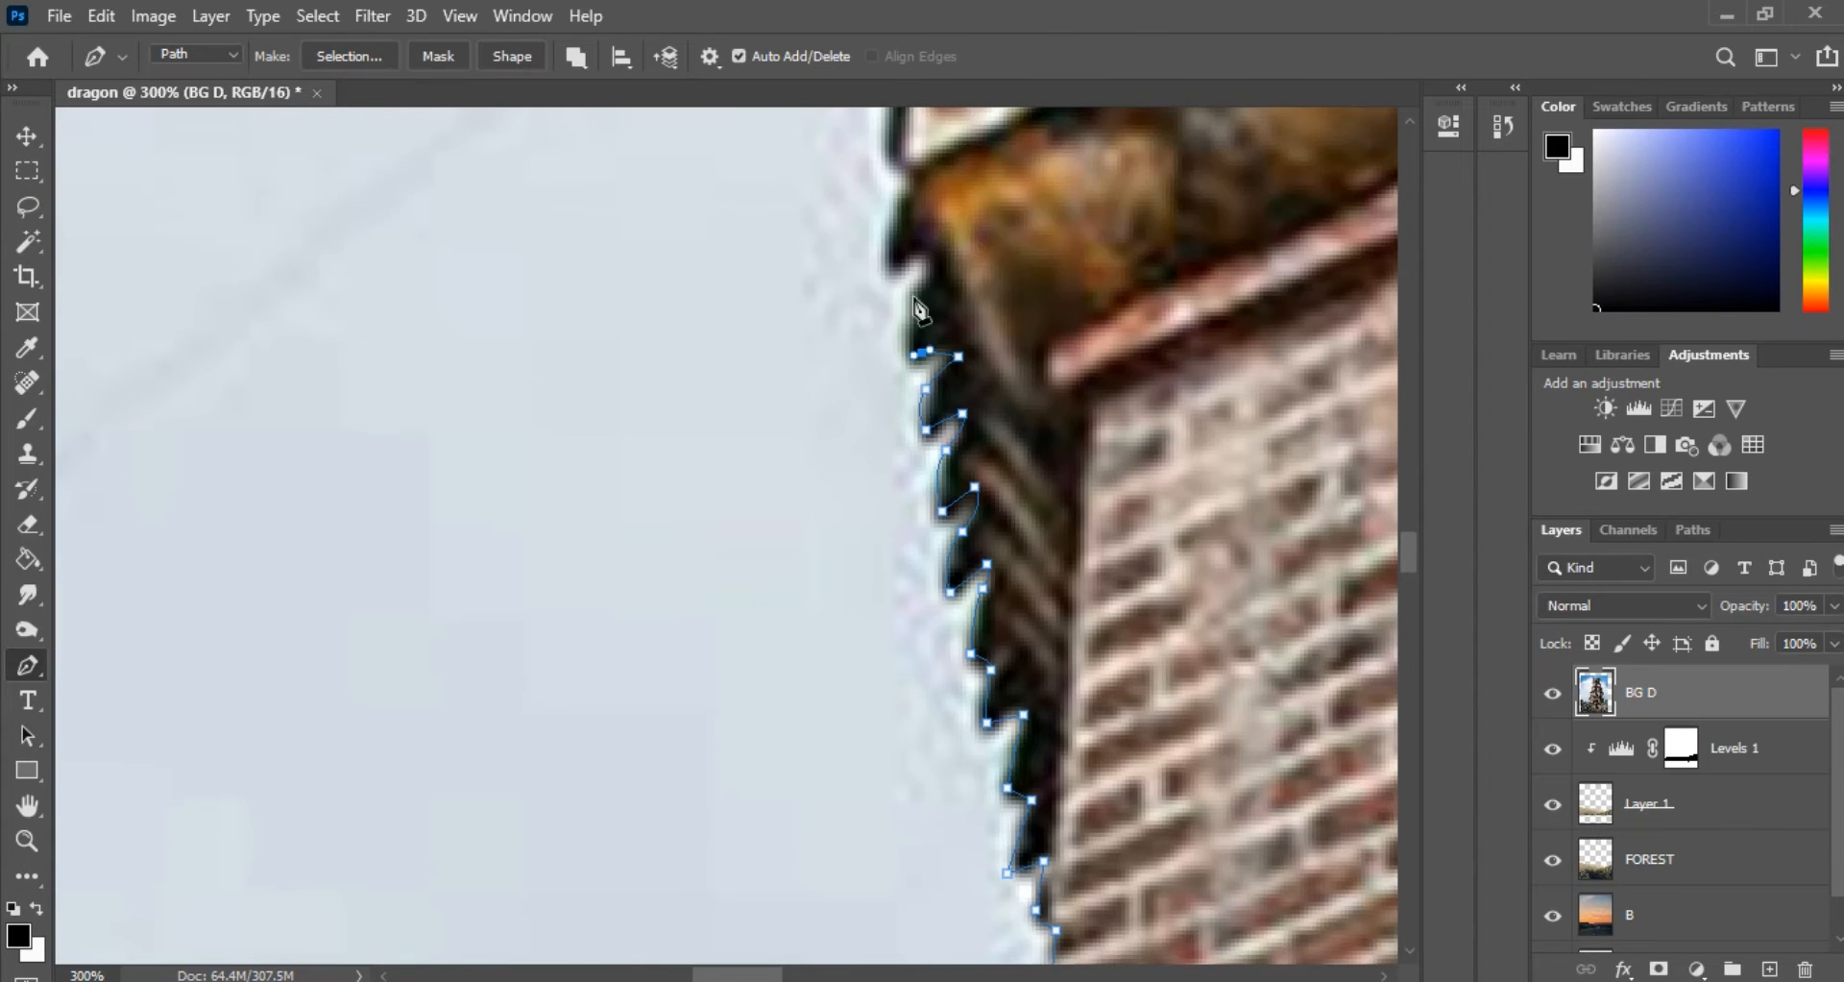
Trace the fourth roof's left corner ornament and ridge up to the wall above it
{"action": "scroll", "coordinate": [911, 195], "scroll_direction": "down", "scroll_amount": 1}
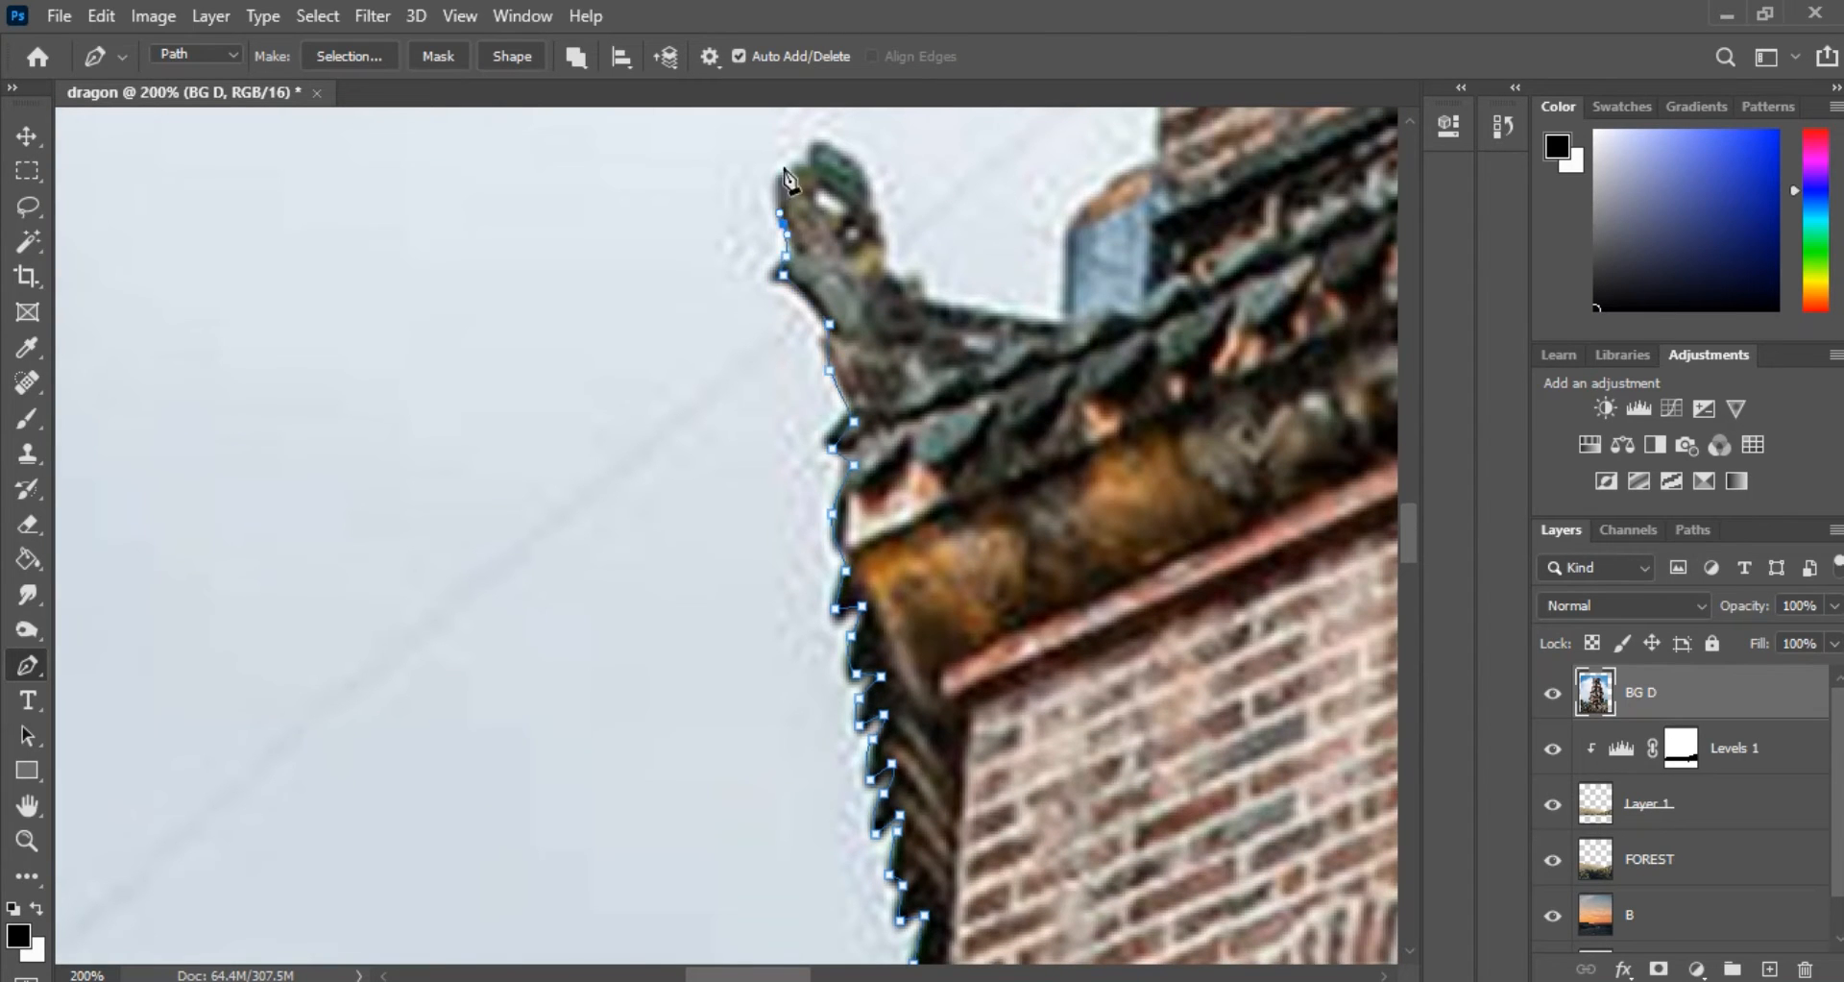
{"action": "left_click", "coordinate": [1068, 226]}
{"action": "scroll", "coordinate": [1095, 250], "scroll_direction": "up", "scroll_amount": 3}
{"action": "left_click", "coordinate": [1127, 384]}
{"action": "left_click", "coordinate": [1158, 375]}
{"action": "key", "text": "ctrl+minus"}
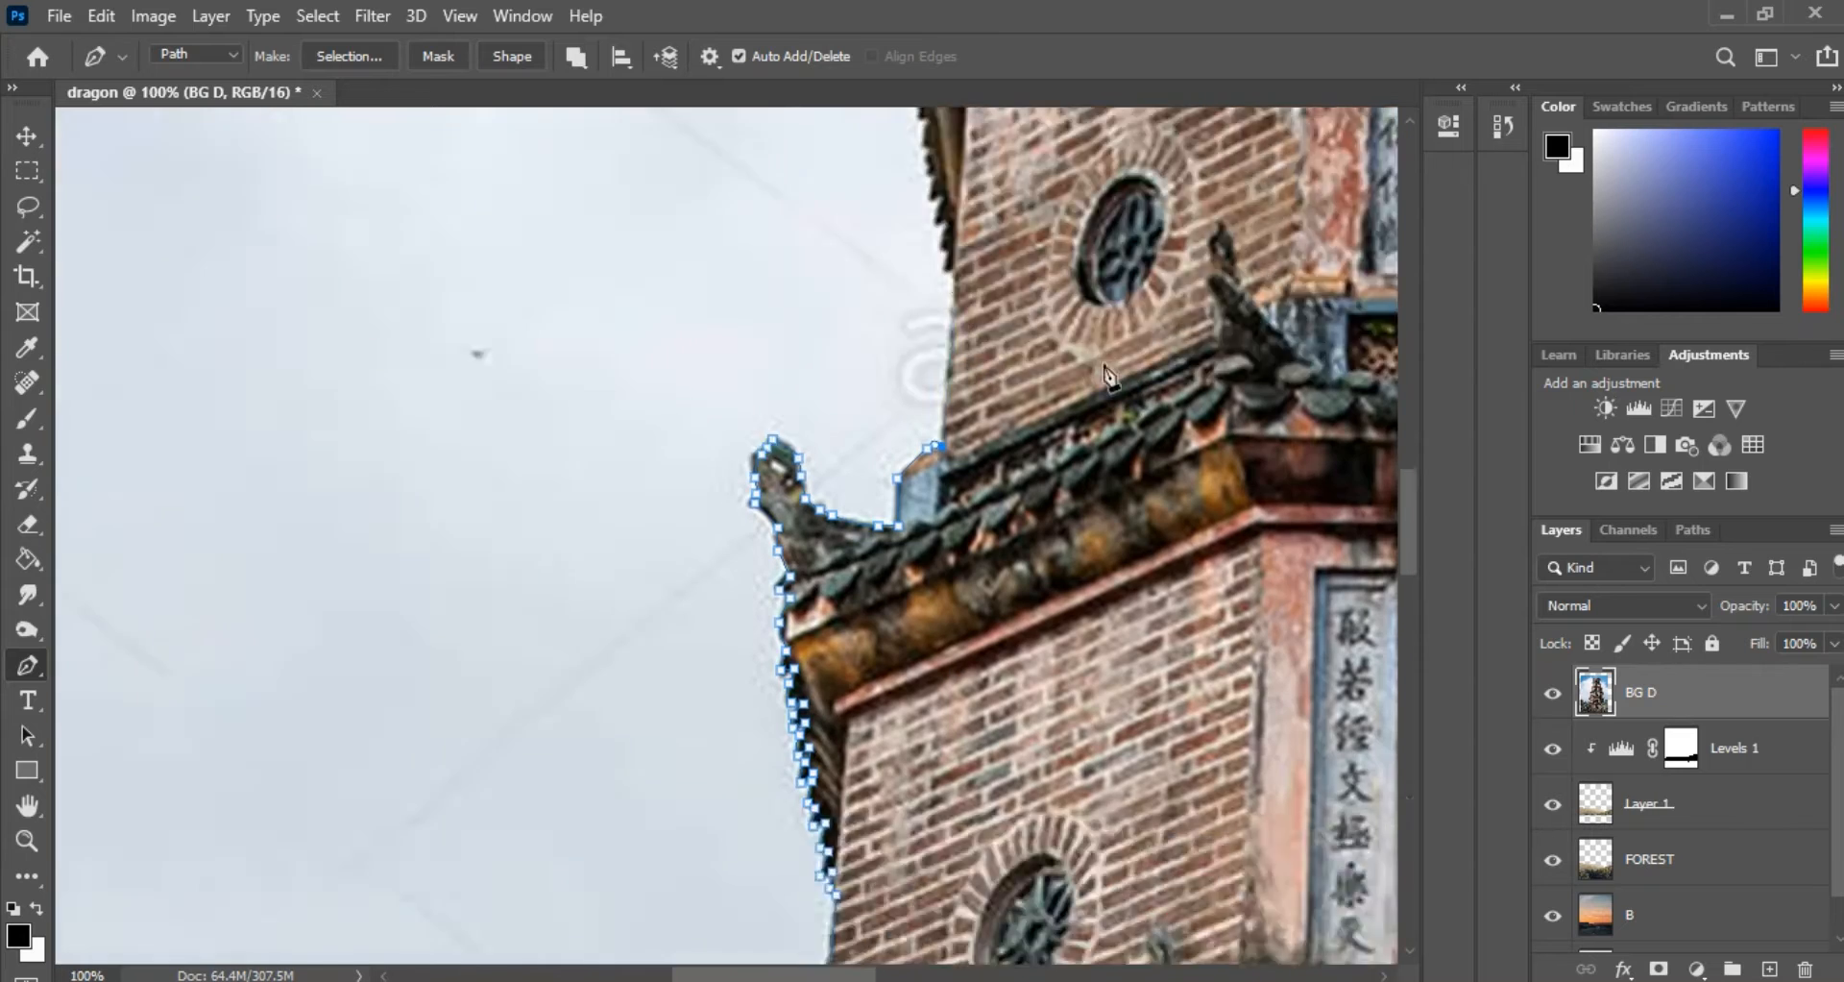
Extend the path up the wall and along the left eave of the third roof from the top
{"action": "scroll", "coordinate": [1104, 379], "scroll_direction": "up", "scroll_amount": 2}
{"action": "left_click", "coordinate": [946, 416]}
{"action": "left_click", "coordinate": [947, 401]}
{"action": "left_click", "coordinate": [930, 351]}
{"action": "left_click", "coordinate": [936, 337]}
{"action": "left_click", "coordinate": [929, 327]}
{"action": "scroll", "coordinate": [928, 325], "scroll_direction": "up", "scroll_amount": 2}
{"action": "left_click", "coordinate": [924, 460]}
{"action": "left_click", "coordinate": [908, 342]}
{"action": "scroll", "coordinate": [908, 338], "scroll_direction": "up", "scroll_amount": 2}
{"action": "left_click", "coordinate": [901, 453]}
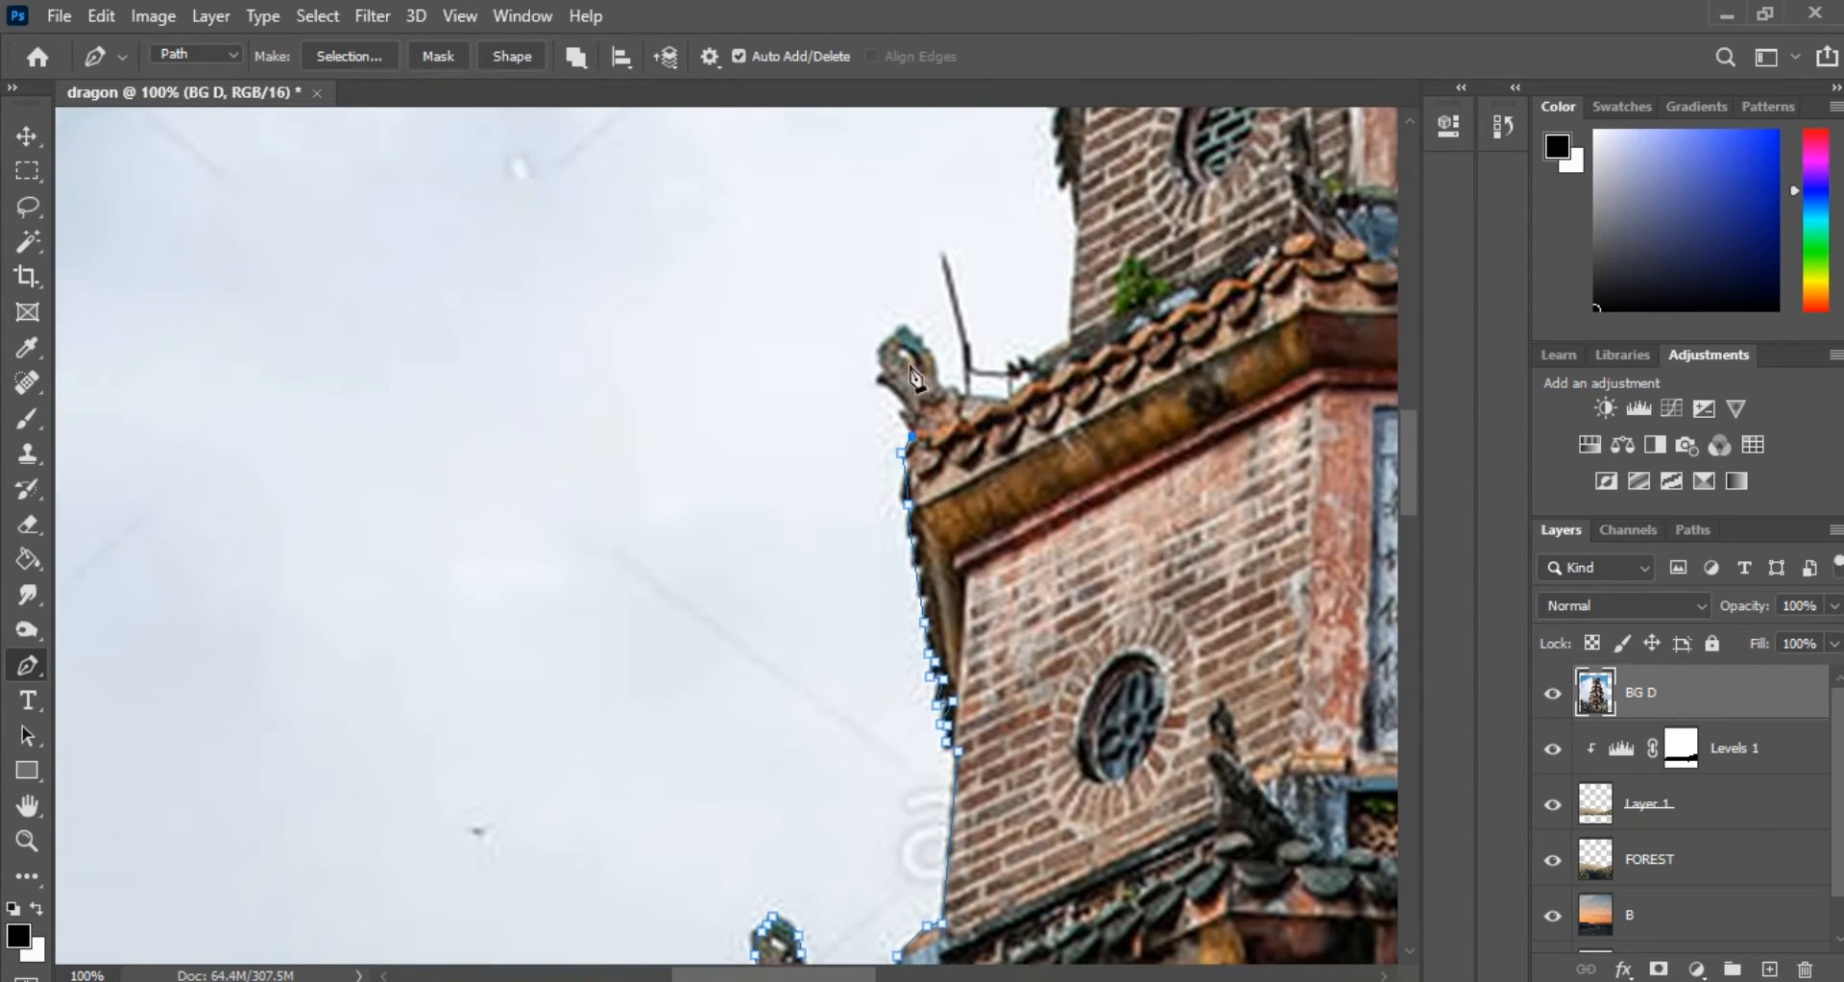
Trace the third roof's left corner ornament and tiled slope, leaving out the thin rod, and continue up the wall
{"action": "left_click", "coordinate": [1076, 343]}
{"action": "scroll", "coordinate": [1076, 346], "scroll_direction": "up", "scroll_amount": 2}
{"action": "left_click", "coordinate": [1081, 391]}
{"action": "scroll", "coordinate": [1078, 432], "scroll_direction": "up", "scroll_amount": 2}
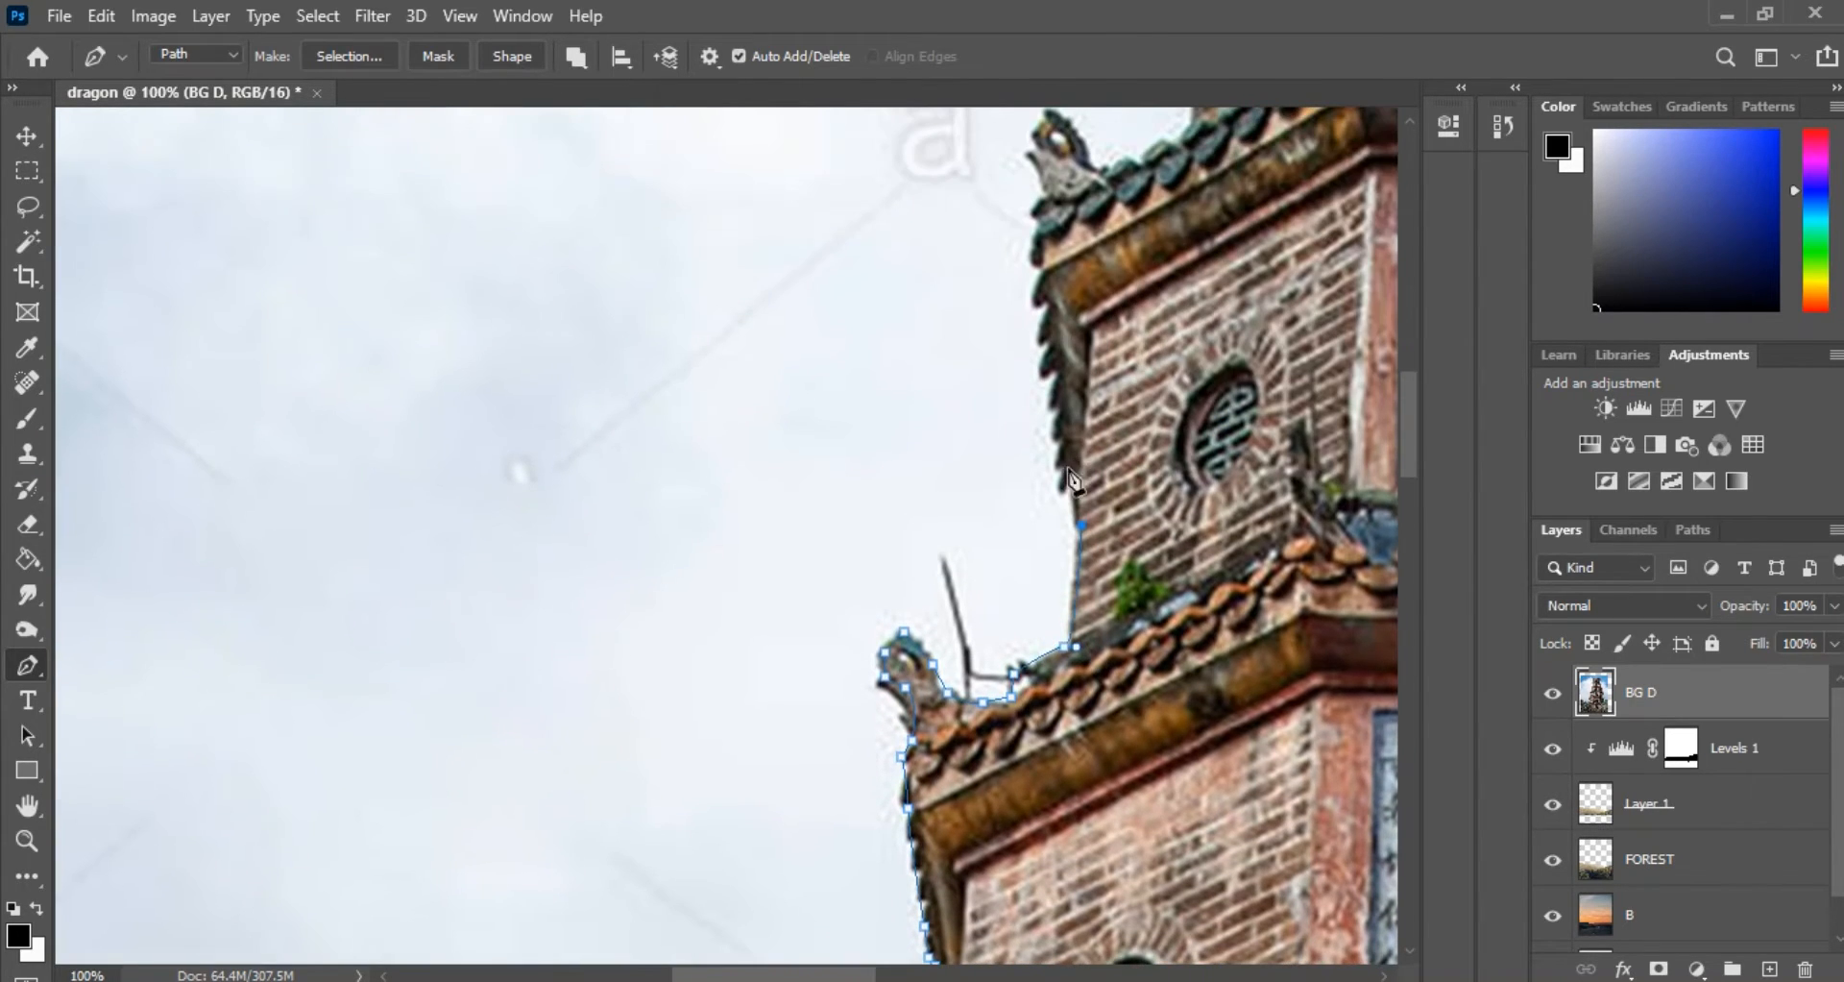
Trace the left eave, corner ornament and ridge of the second roof from the top
{"action": "left_click", "coordinate": [1036, 273]}
{"action": "scroll", "coordinate": [1036, 240], "scroll_direction": "up", "scroll_amount": 2}
{"action": "left_click", "coordinate": [1076, 288]}
{"action": "left_click", "coordinate": [1190, 284]}
Trace the uppermost wall, the top roof's left eave and corner ornament, and its tiled slope toward the peak
{"action": "key", "text": "ctrl+minus"}
{"action": "scroll", "coordinate": [1200, 288], "scroll_direction": "up", "scroll_amount": 2}
{"action": "key", "text": "ctrl+plus"}
{"action": "scroll", "coordinate": [1215, 538], "scroll_direction": "up", "scroll_amount": 4}
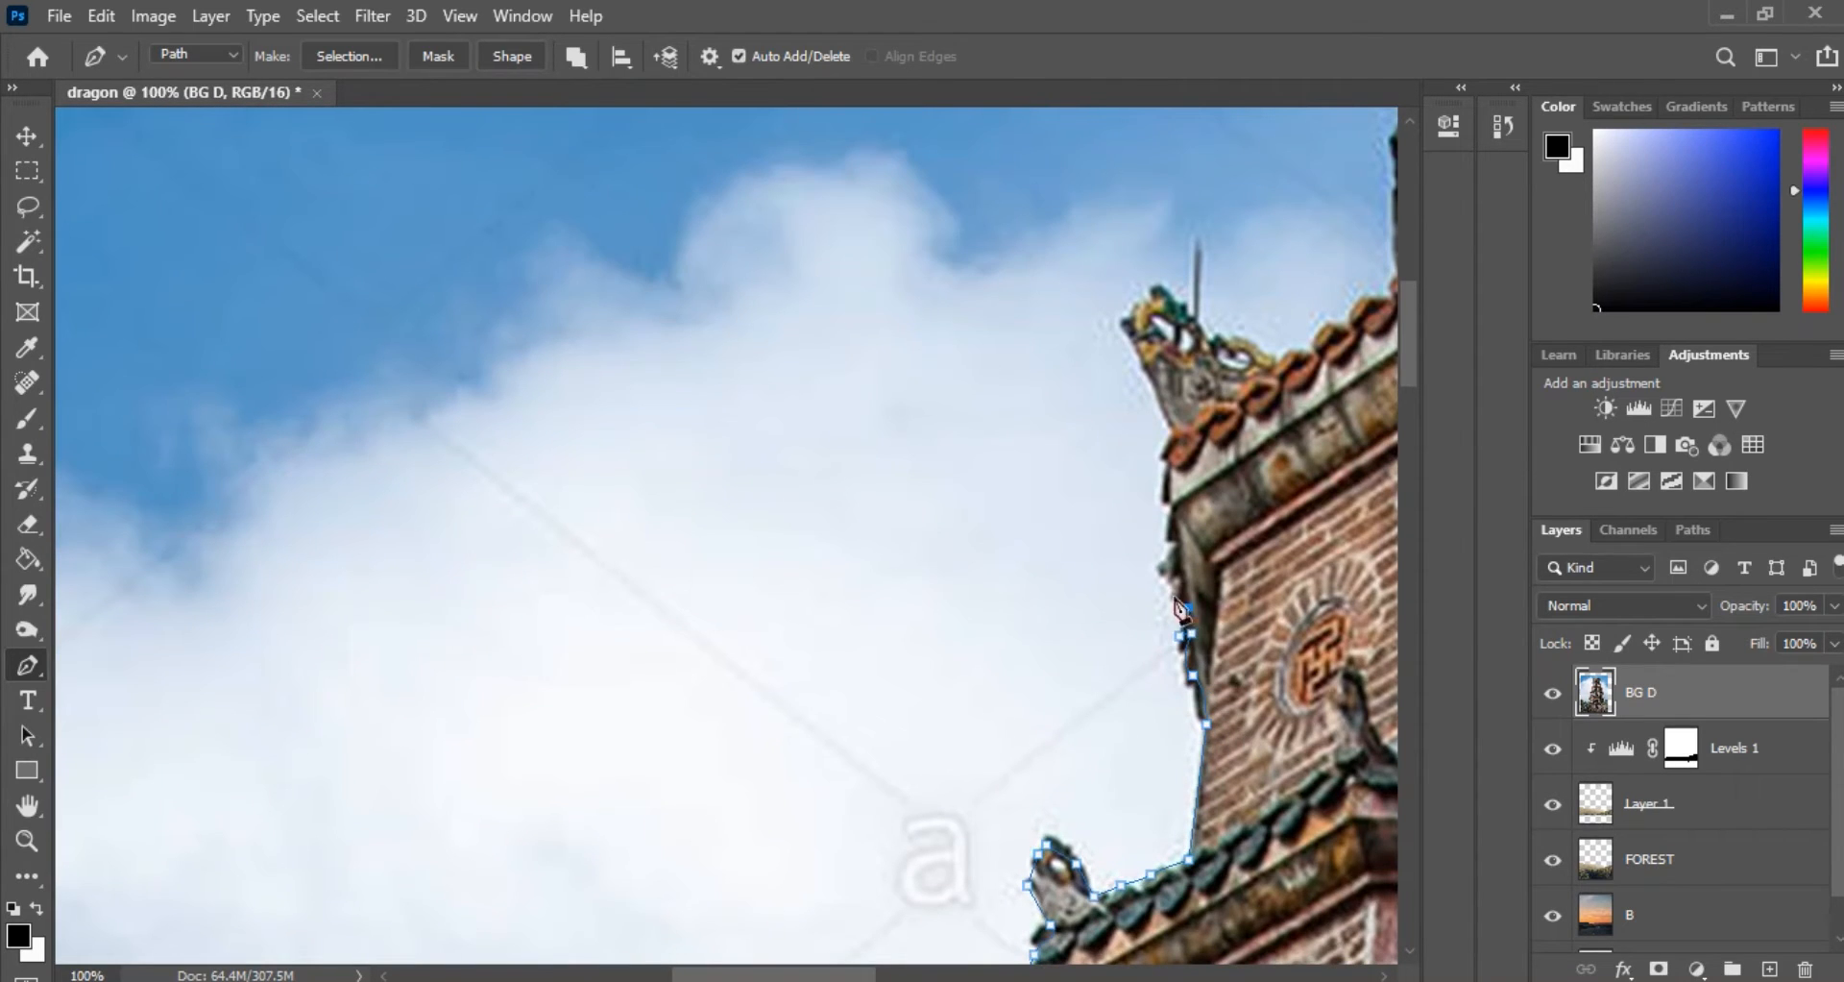
{"action": "key", "text": "ctrl+minus"}
{"action": "scroll", "coordinate": [1159, 495], "scroll_direction": "up", "scroll_amount": 1}
{"action": "left_click", "coordinate": [1157, 497]}
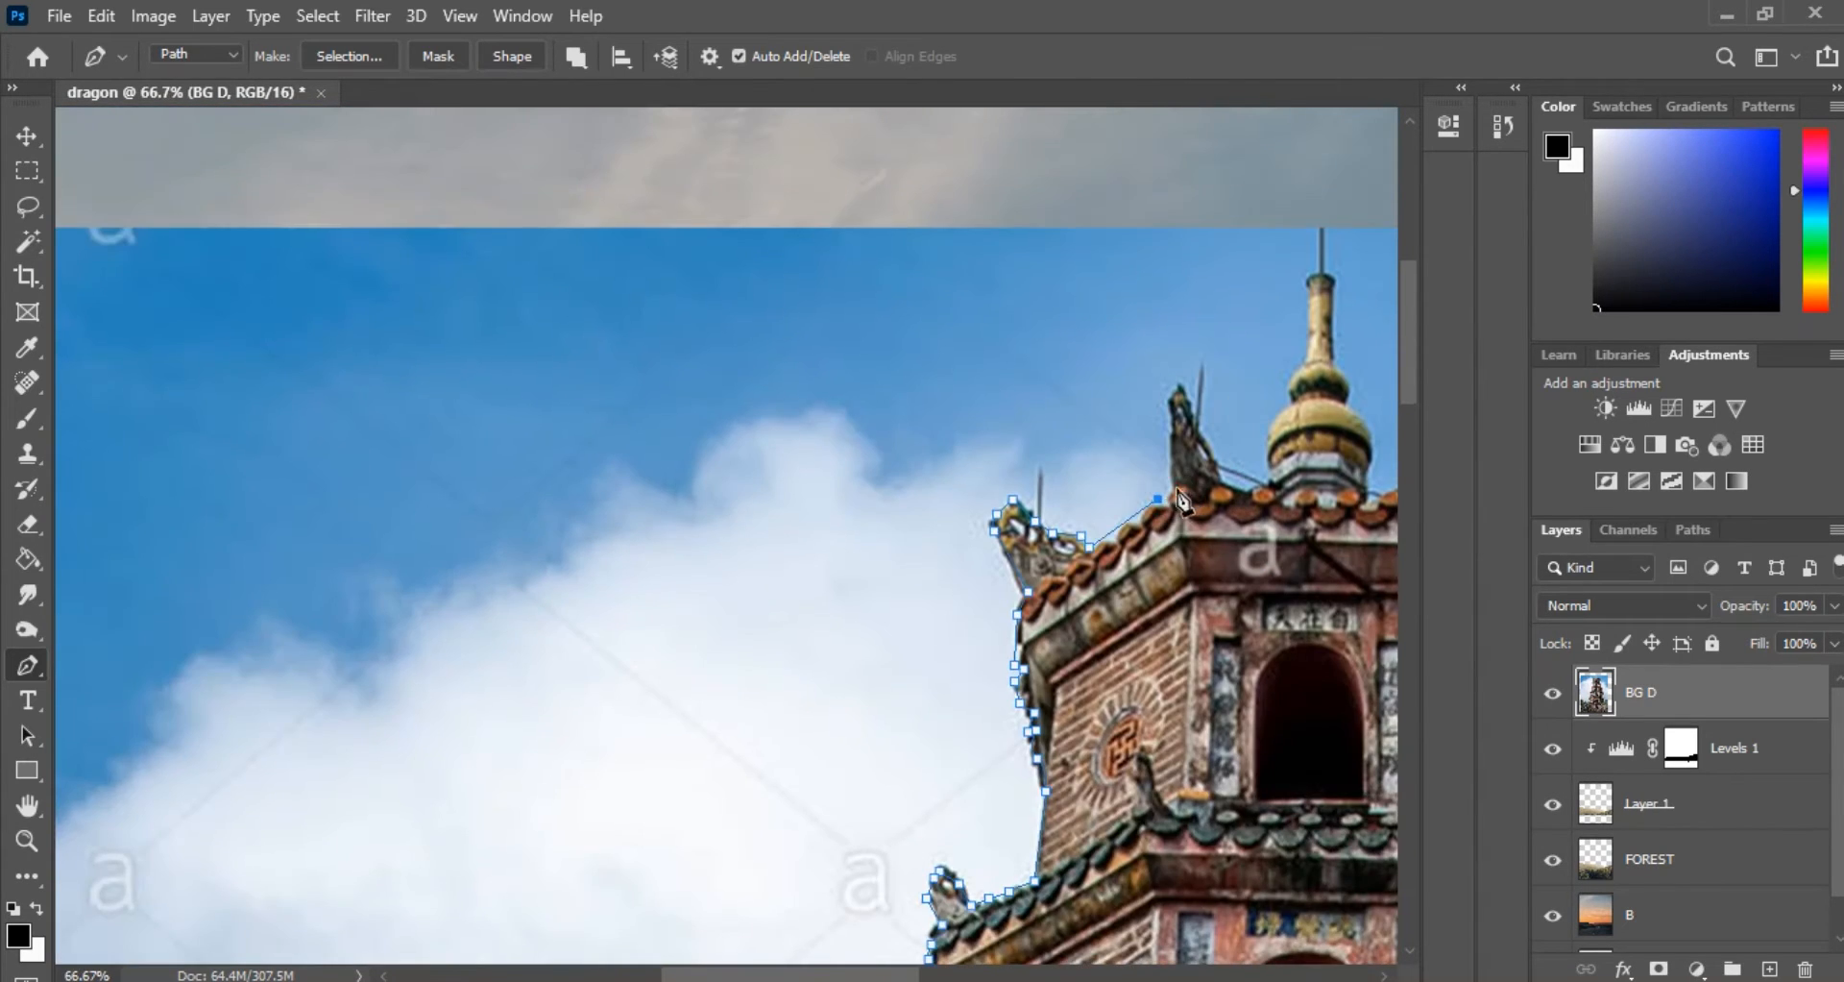
Trace the upright ornament left of the finial and bring the path to the finial's base
{"action": "left_click", "coordinate": [1268, 476]}
{"action": "key", "text": "ctrl+plus"}
{"action": "left_click_drag", "start_coordinate": [861, 974], "coordinate": [996, 974]}
{"action": "key", "text": "ctrl+plus"}
{"action": "scroll", "coordinate": [590, 619], "scroll_direction": "up", "scroll_amount": 2}
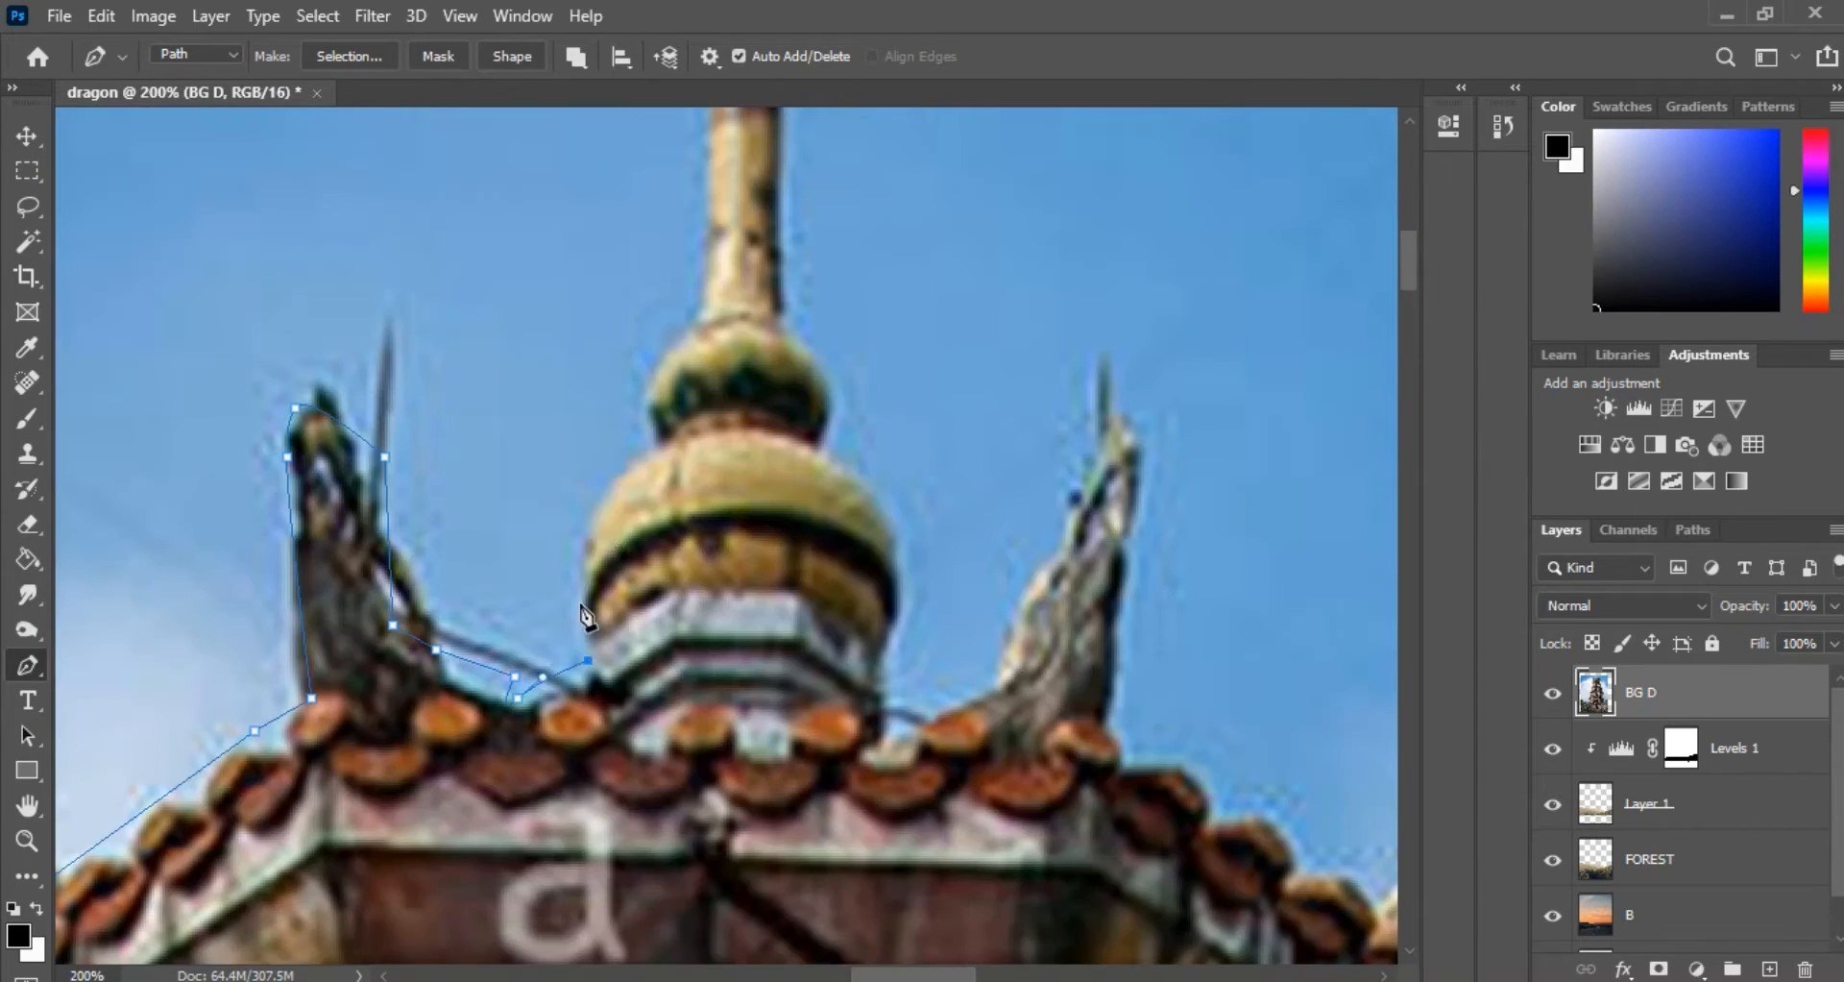
Outline the left side of the golden finial from its base up to the top of its column
{"action": "left_click", "coordinate": [656, 446]}
{"action": "left_click_drag", "start_coordinate": [653, 359], "coordinate": [749, 371]}
{"action": "scroll", "coordinate": [664, 355], "scroll_direction": "up", "scroll_amount": 2}
{"action": "left_click", "coordinate": [702, 466]}
{"action": "scroll", "coordinate": [706, 461], "scroll_direction": "up", "scroll_amount": 2}
{"action": "left_click", "coordinate": [710, 424]}
{"action": "left_click", "coordinate": [689, 411]}
{"action": "scroll", "coordinate": [778, 643], "scroll_direction": "down", "scroll_amount": 2}
Outline the right side of the golden finial down to the top roof tiles
{"action": "left_click_drag", "start_coordinate": [830, 527], "coordinate": [907, 564]}
{"action": "left_click", "coordinate": [810, 581]}
{"action": "scroll", "coordinate": [812, 582], "scroll_direction": "down", "scroll_amount": 2}
{"action": "left_click", "coordinate": [875, 612]}
{"action": "left_click", "coordinate": [875, 641]}
{"action": "left_click", "coordinate": [916, 668]}
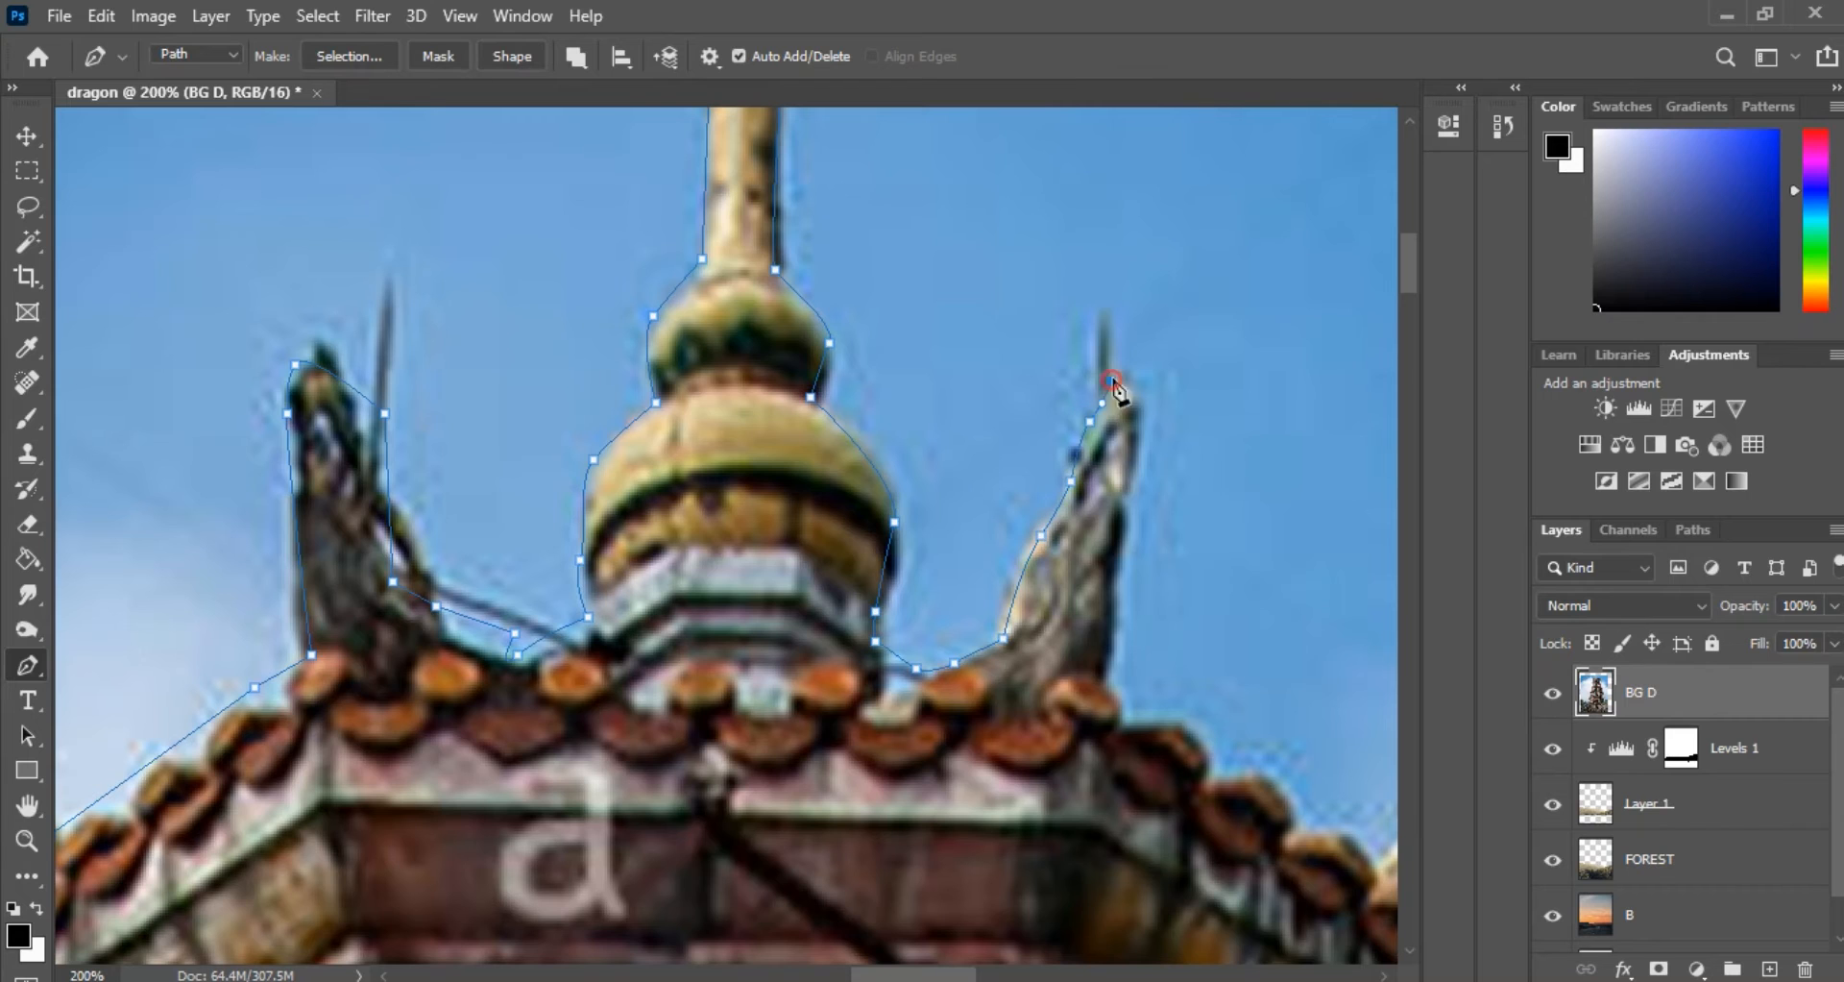
Trace the upright ornament right of the finial and the top roof's tiles down toward the right corner ornament
{"action": "left_click", "coordinate": [1101, 671]}
{"action": "scroll", "coordinate": [1100, 672], "scroll_direction": "down", "scroll_amount": 2}
{"action": "key", "text": "ctrl+minus"}
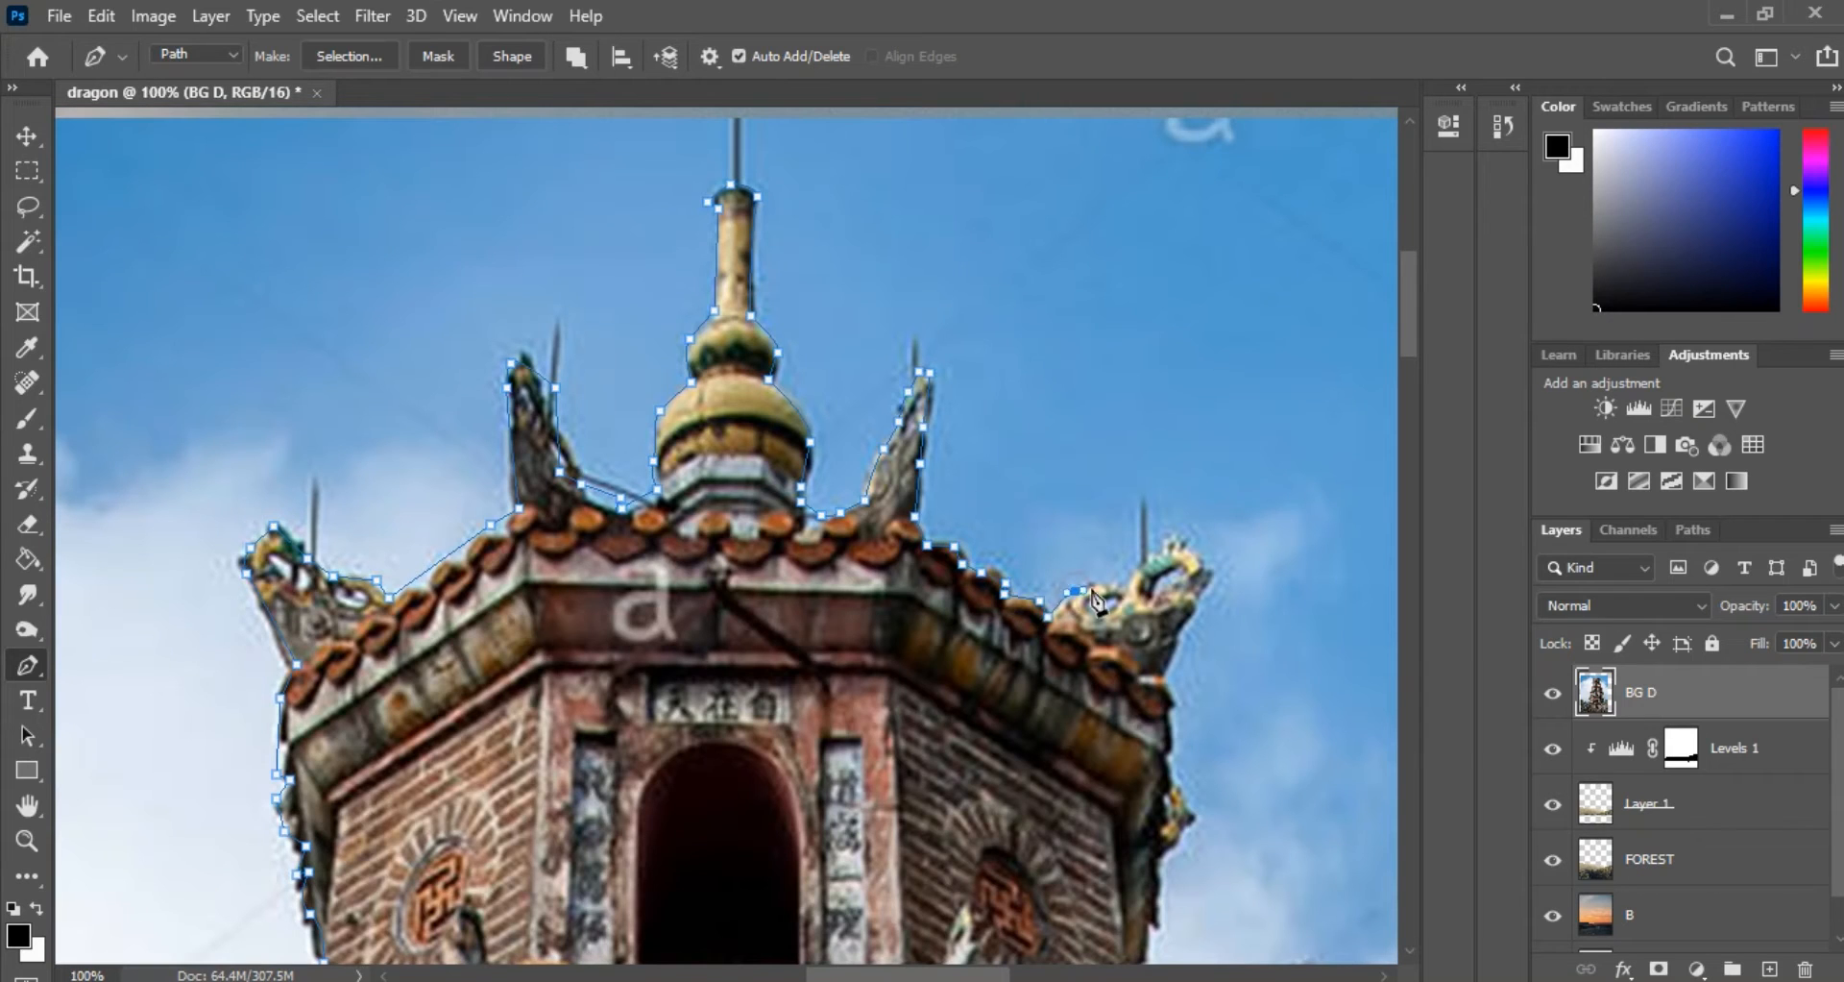
Trace the top roof's right corner ornament and the outer edge of its right eave
{"action": "scroll", "coordinate": [1178, 570], "scroll_direction": "down", "scroll_amount": 2}
{"action": "left_click", "coordinate": [1175, 464]}
{"action": "left_click", "coordinate": [1163, 498]}
{"action": "scroll", "coordinate": [1163, 501], "scroll_direction": "down", "scroll_amount": 2}
{"action": "left_click", "coordinate": [1166, 389]}
{"action": "left_click", "coordinate": [1167, 427]}
{"action": "left_click_drag", "start_coordinate": [1193, 467], "coordinate": [1185, 471]}
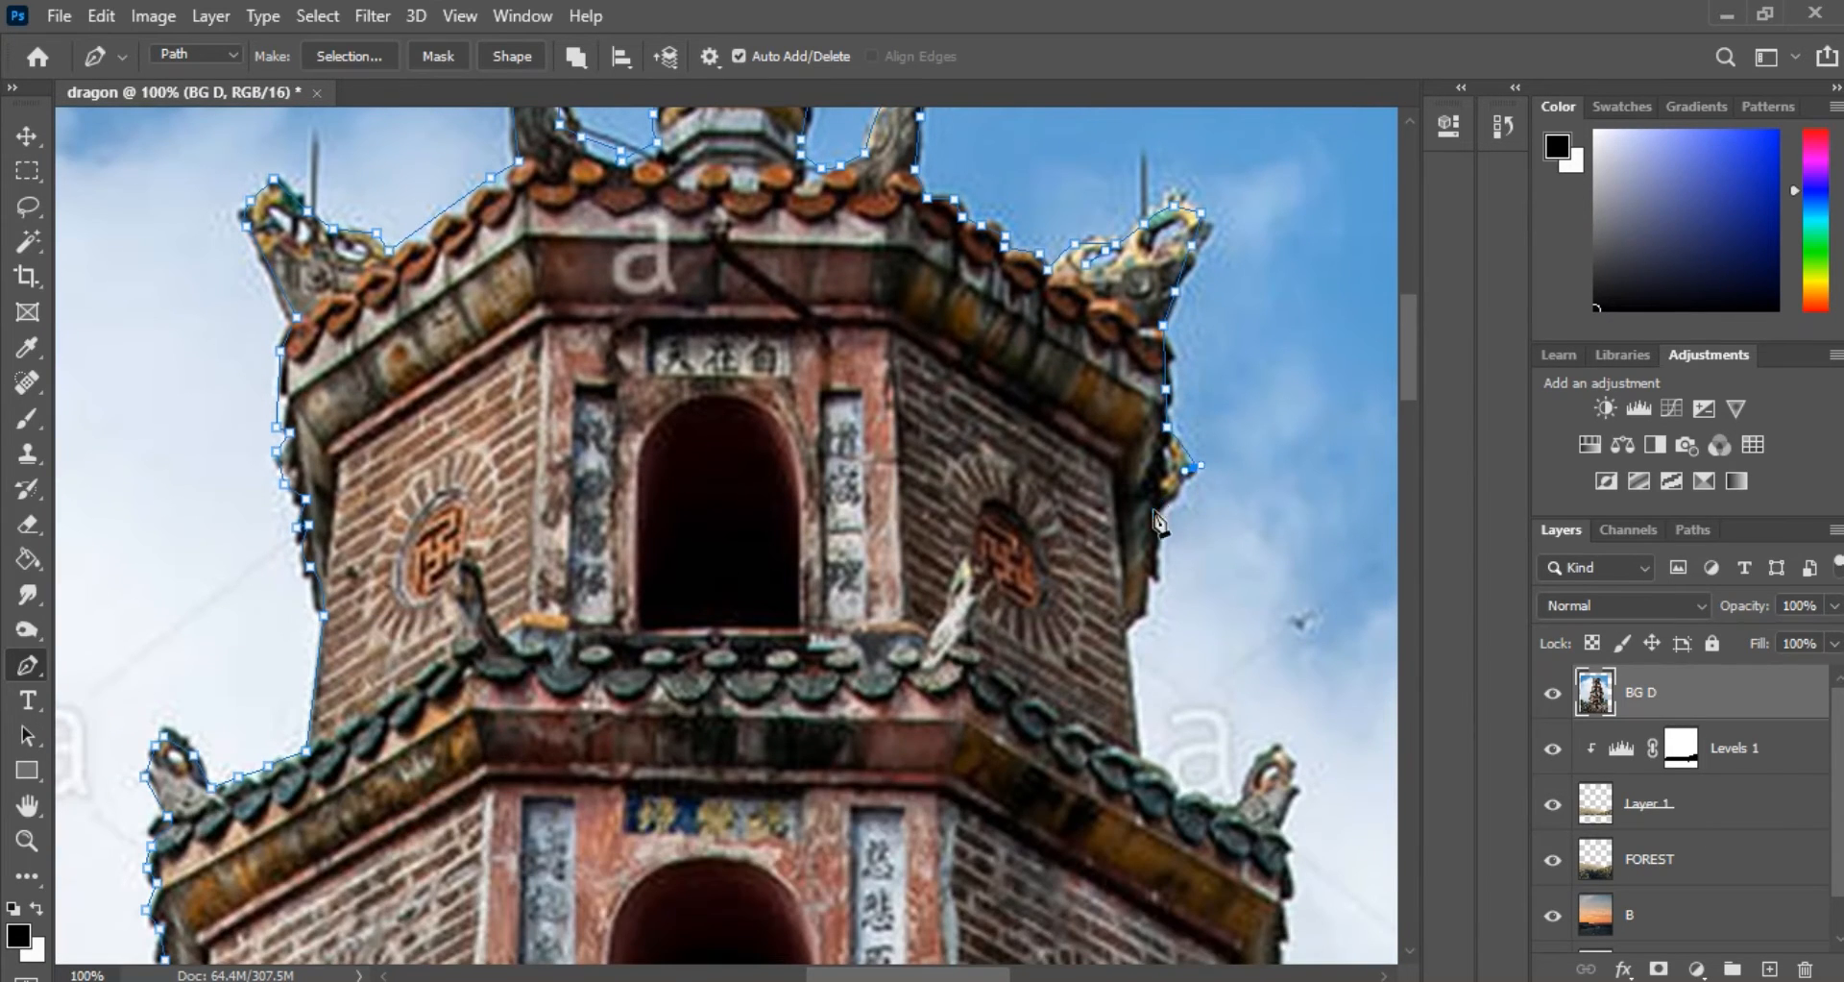
Trace the right slope, corner ornament and eave of the second roof from the top, and the wall below
{"action": "key", "text": "ctrl+minus"}
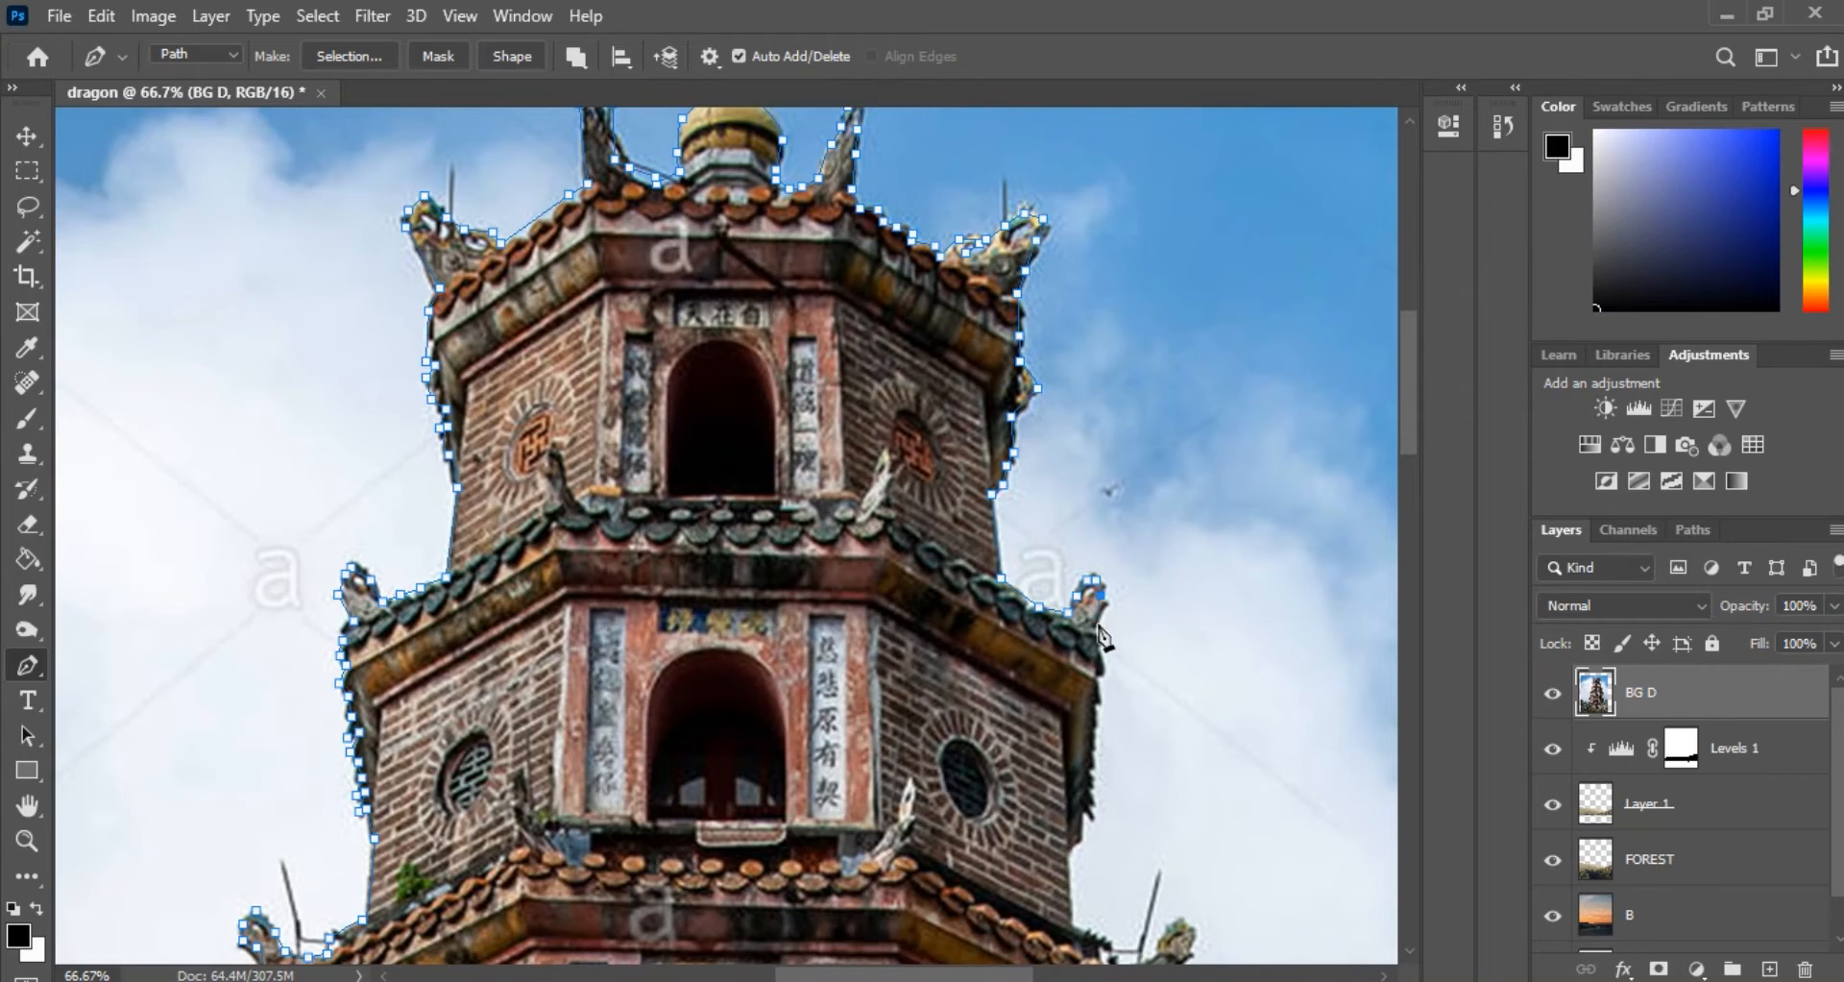
{"action": "left_click", "coordinate": [1093, 627]}
{"action": "left_click", "coordinate": [1104, 663]}
{"action": "left_click", "coordinate": [1092, 684]}
{"action": "scroll", "coordinate": [1092, 685], "scroll_direction": "down", "scroll_amount": 2}
{"action": "left_click", "coordinate": [1069, 680]}
{"action": "scroll", "coordinate": [1069, 679], "scroll_direction": "down", "scroll_amount": 2}
Trace the third roof's right corner ornament and eave, and continue down the wall to the fourth roof
{"action": "left_click", "coordinate": [1074, 577]}
{"action": "left_click", "coordinate": [1099, 590]}
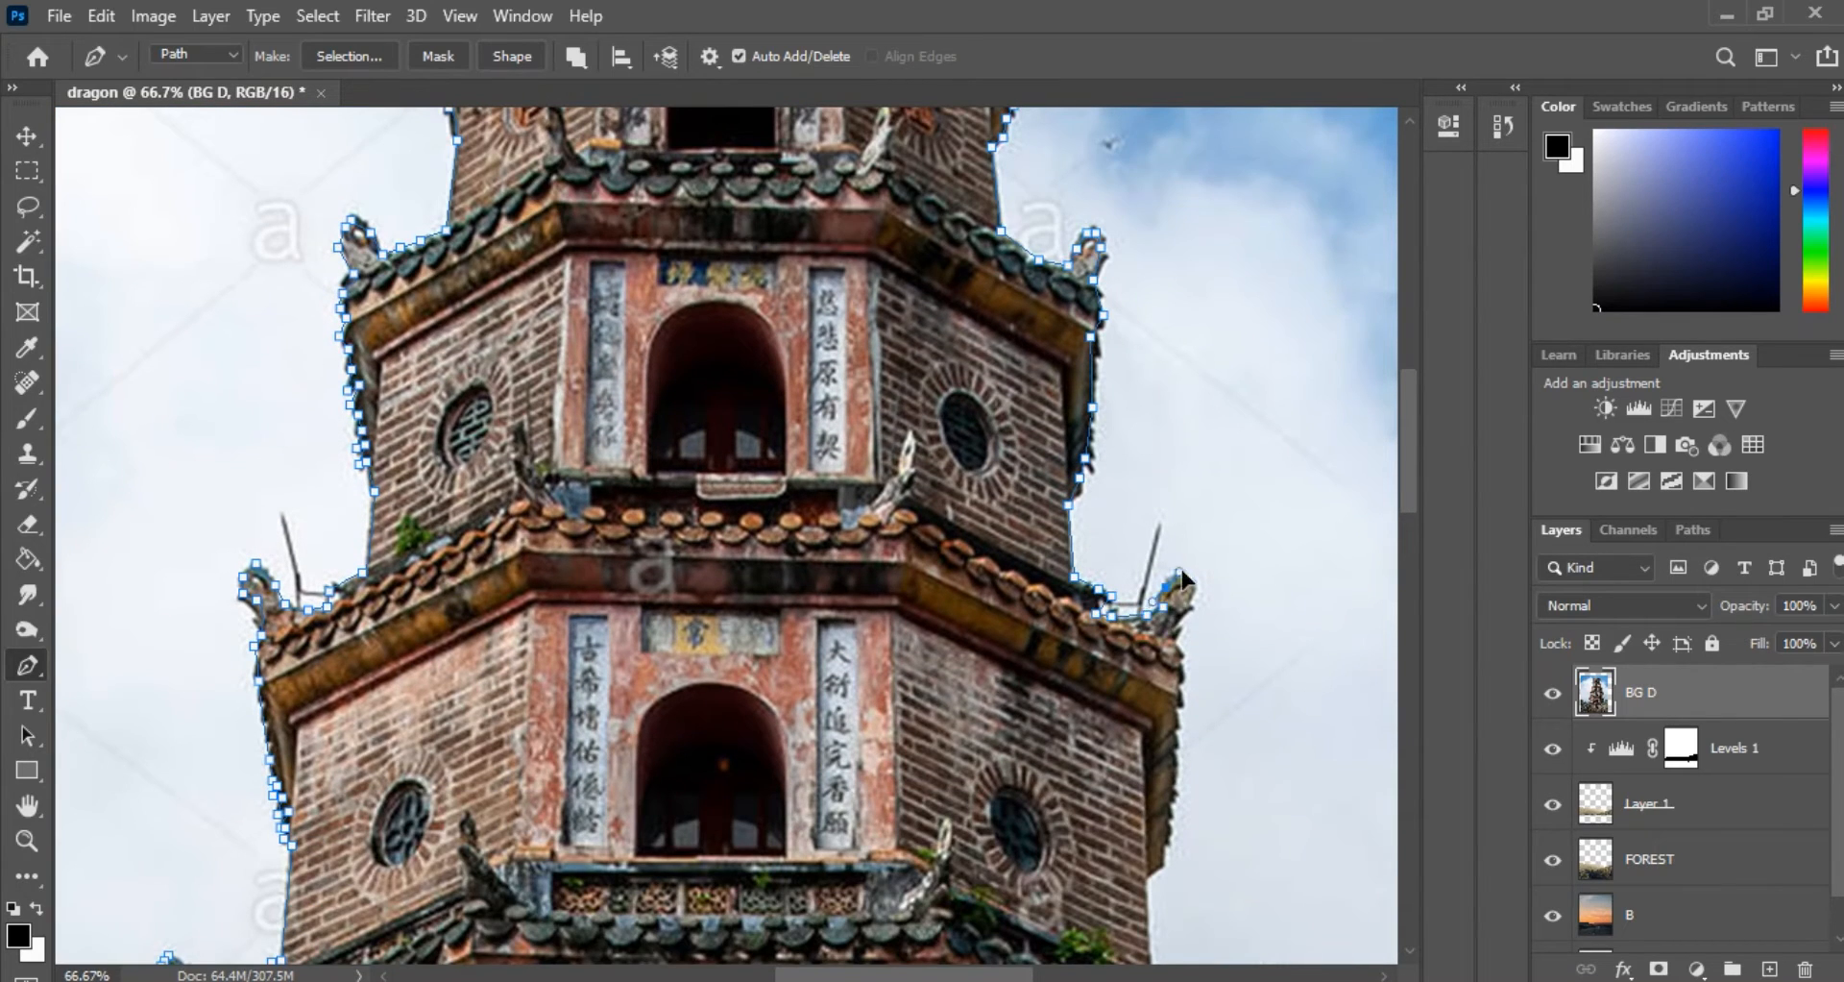
{"action": "scroll", "coordinate": [1185, 673], "scroll_direction": "down", "scroll_amount": 2}
{"action": "left_click", "coordinate": [1179, 501]}
{"action": "left_click", "coordinate": [1174, 546]}
{"action": "left_click", "coordinate": [1145, 672]}
{"action": "scroll", "coordinate": [1145, 672], "scroll_direction": "down", "scroll_amount": 2}
{"action": "left_click", "coordinate": [1154, 618]}
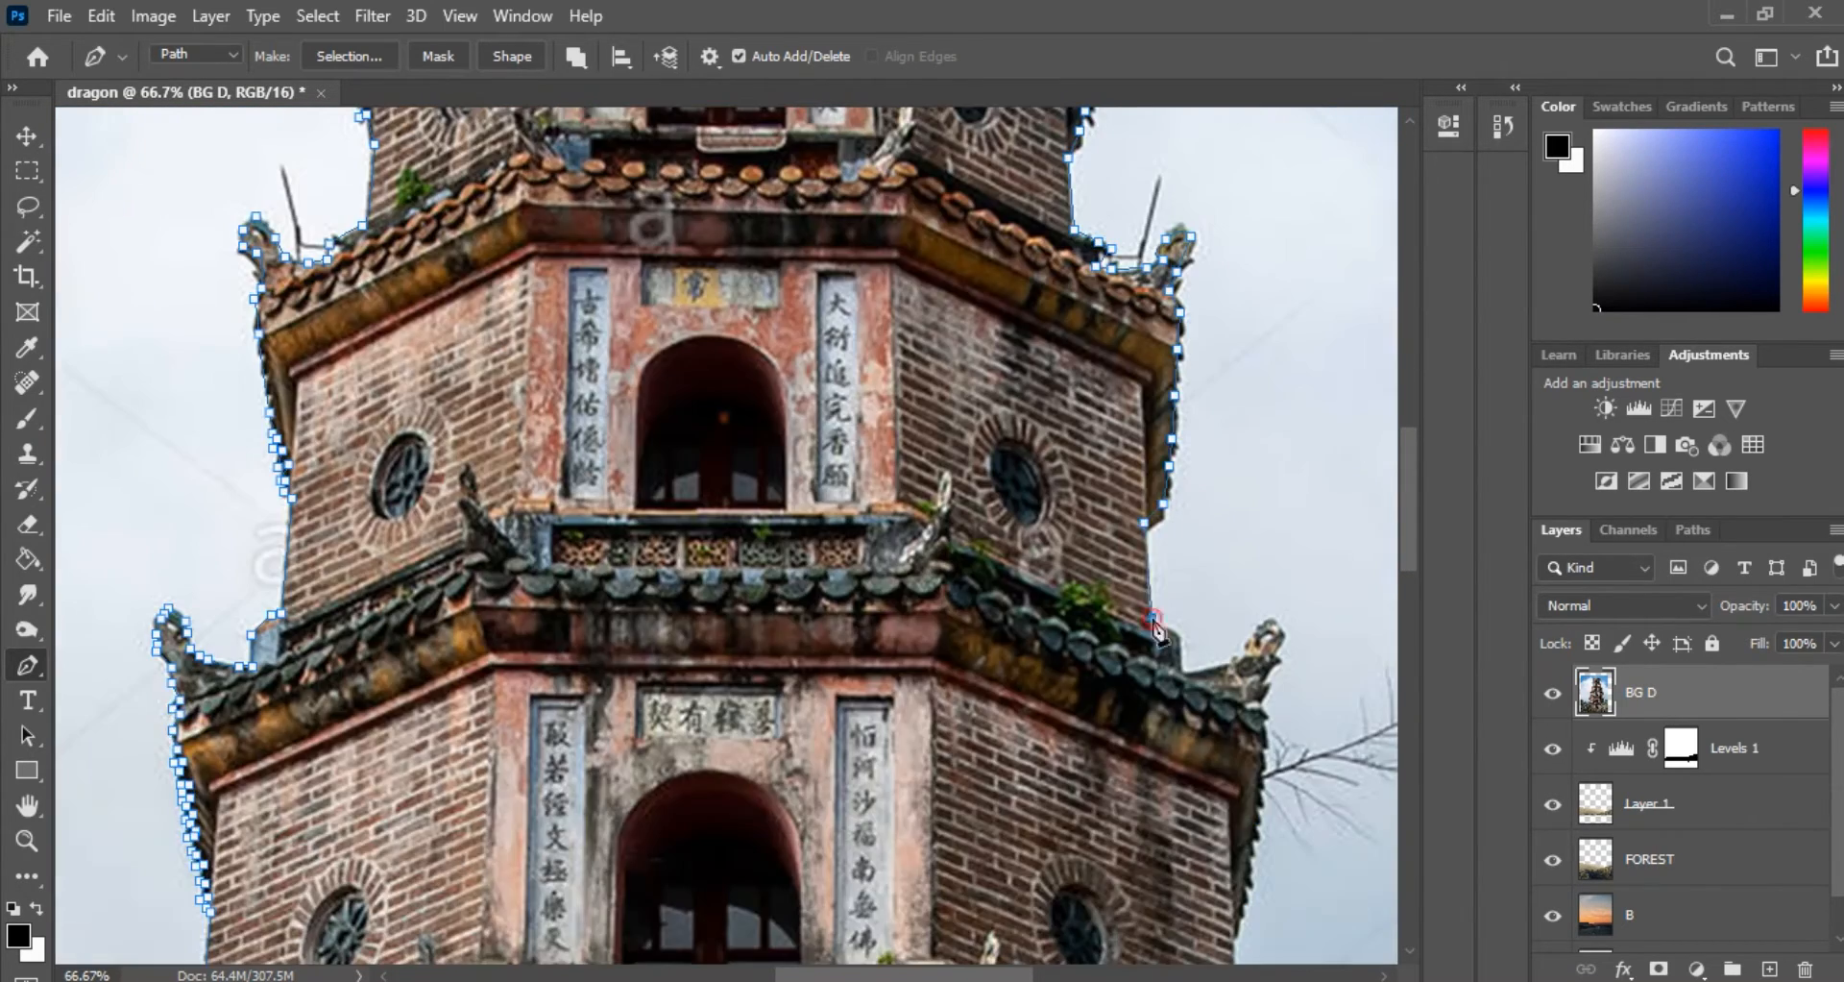
Trace the fourth roof's right corner ornament and eave down to the brick wall, leaving out the thin tree branch
{"action": "left_click", "coordinate": [1263, 686]}
{"action": "left_click", "coordinate": [1256, 701]}
{"action": "key", "text": "ctrl+plus"}
{"action": "scroll", "coordinate": [1257, 701], "scroll_direction": "down", "scroll_amount": 5}
{"action": "scroll", "coordinate": [1229, 538], "scroll_direction": "right", "scroll_amount": 4}
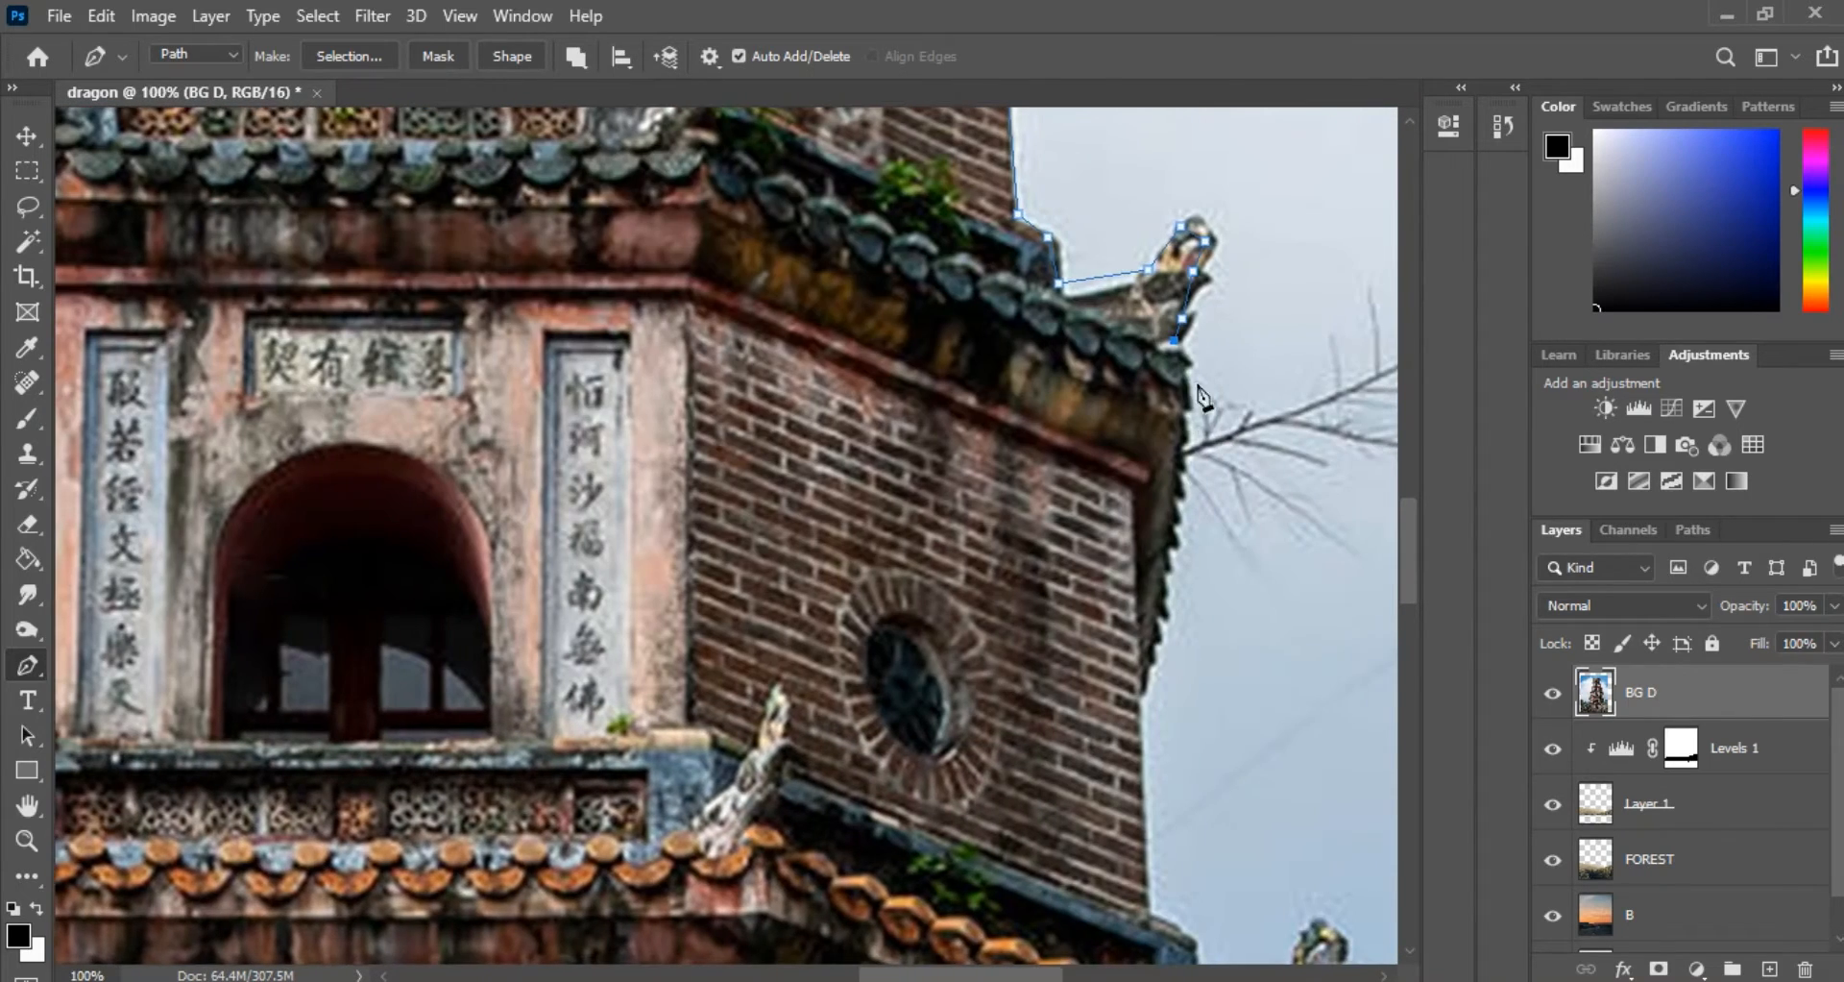
{"action": "left_click", "coordinate": [1173, 546]}
{"action": "left_click", "coordinate": [1163, 586]}
{"action": "left_click", "coordinate": [1141, 696]}
Trace the wall edge, right corner ornament and right eave of the orange-tiled roof just above the branches
{"action": "scroll", "coordinate": [1151, 610], "scroll_direction": "down", "scroll_amount": 4}
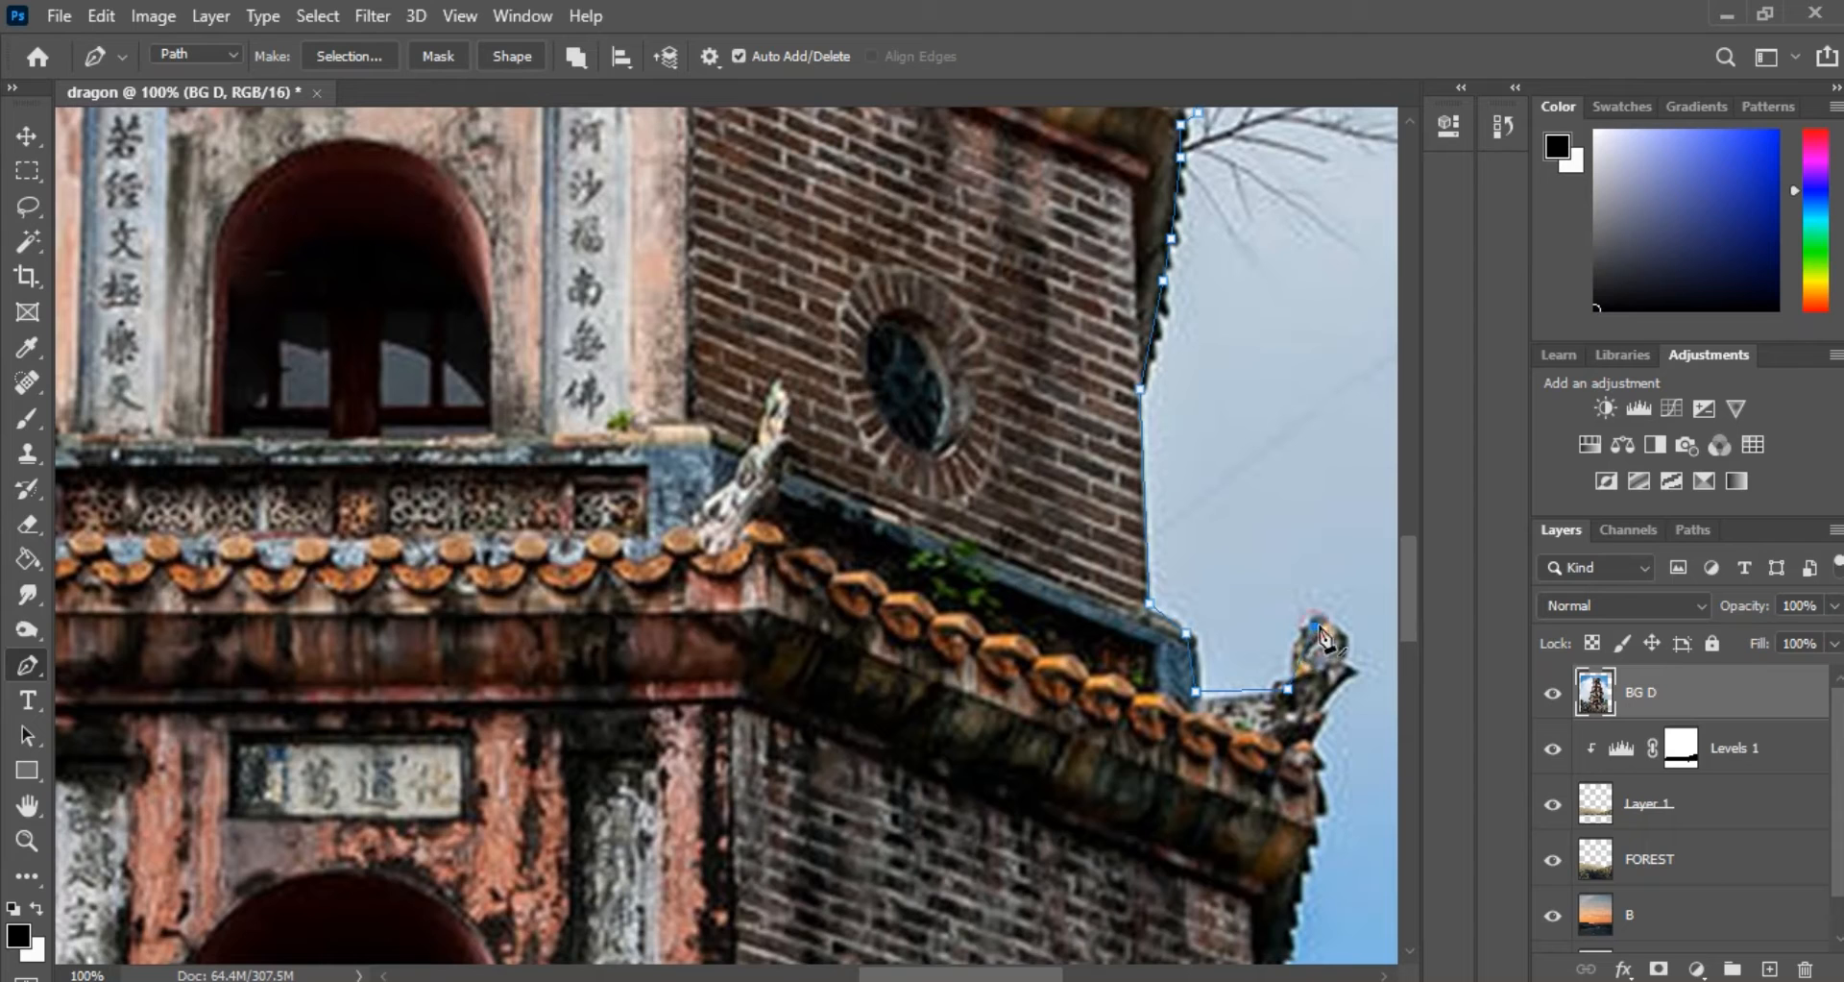
{"action": "scroll", "coordinate": [1311, 756], "scroll_direction": "down", "scroll_amount": 2}
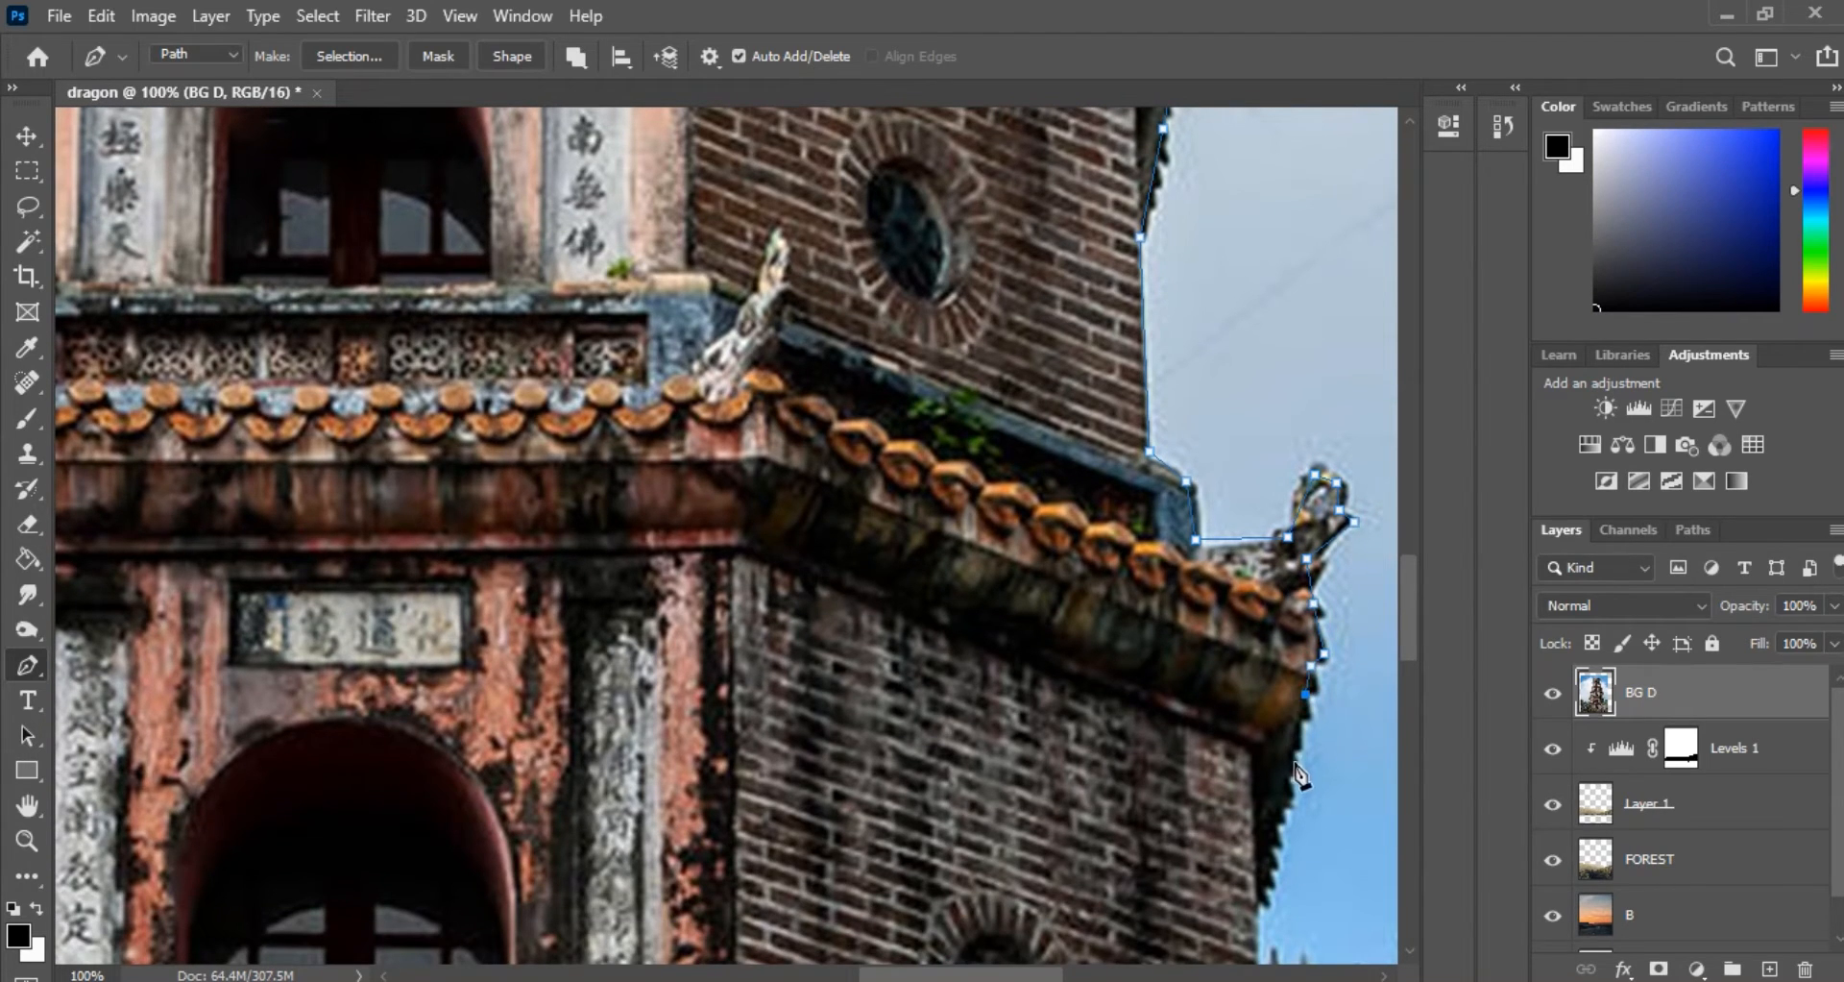
{"action": "scroll", "coordinate": [1290, 688], "scroll_direction": "down", "scroll_amount": 2}
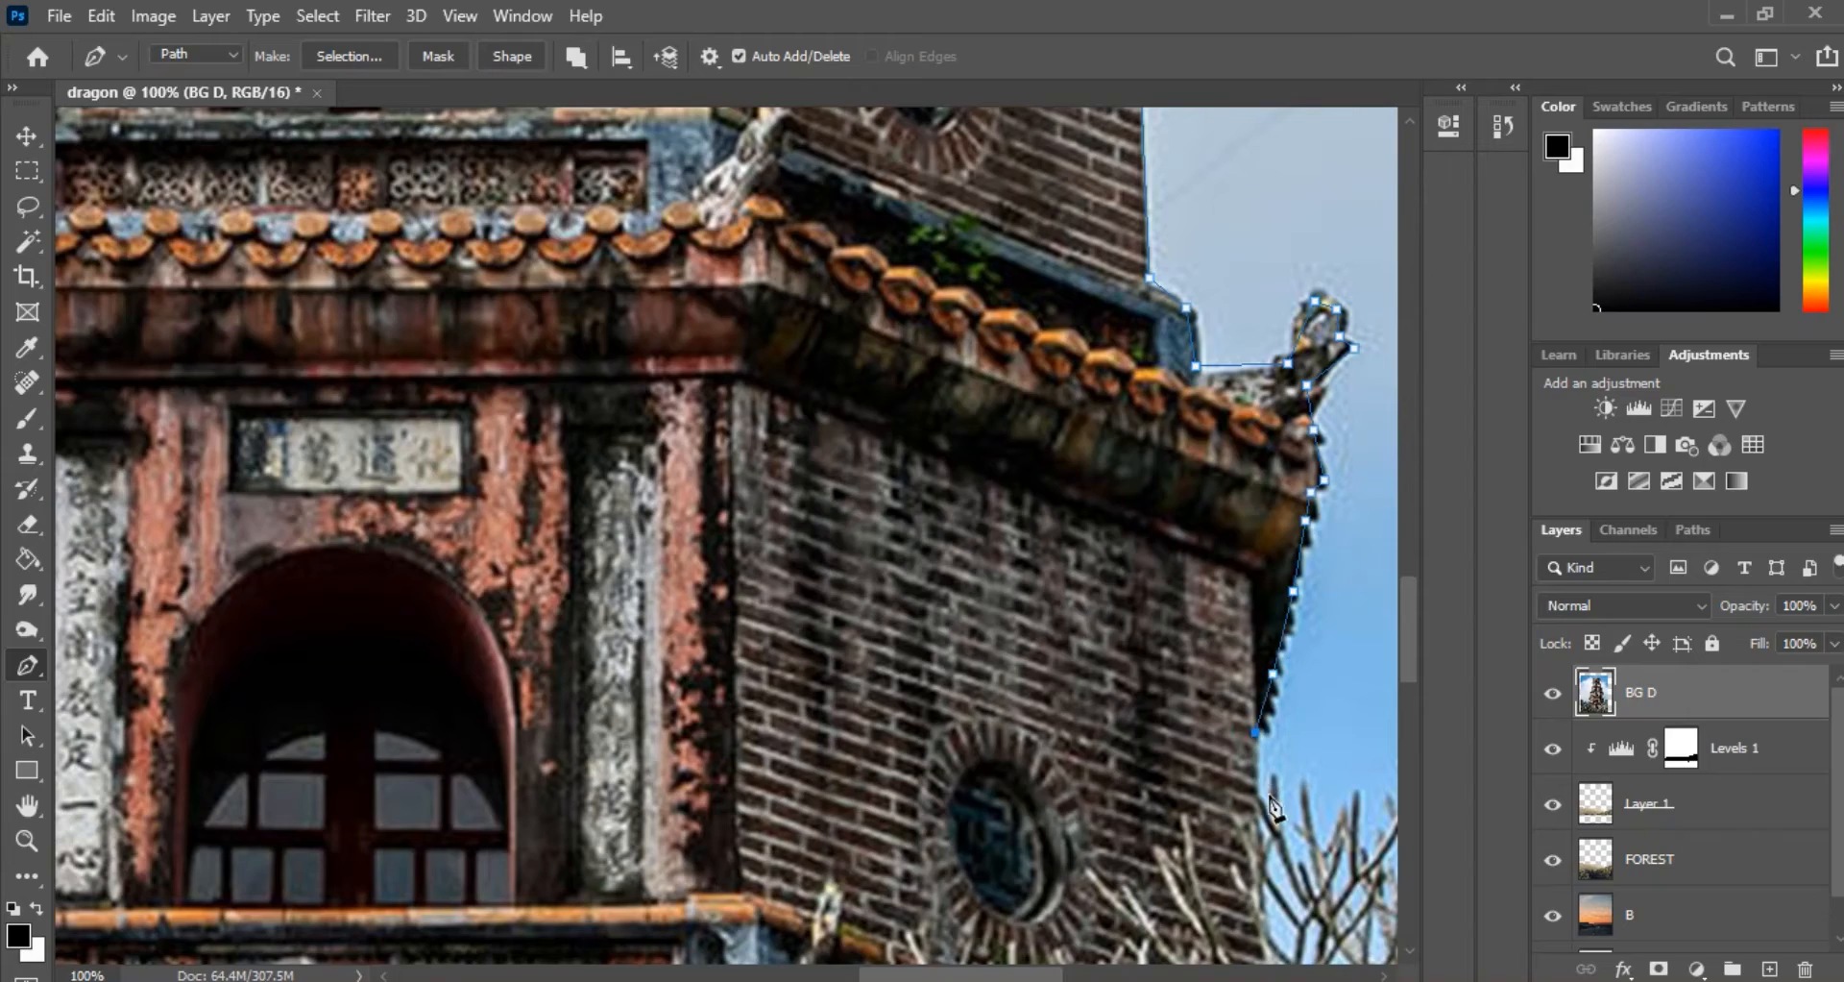
Continue the path loosely around the right-hand branches, along the brick wall's top edge, and close it beside the left-hand branches
{"action": "key", "text": "ctrl+minus"}
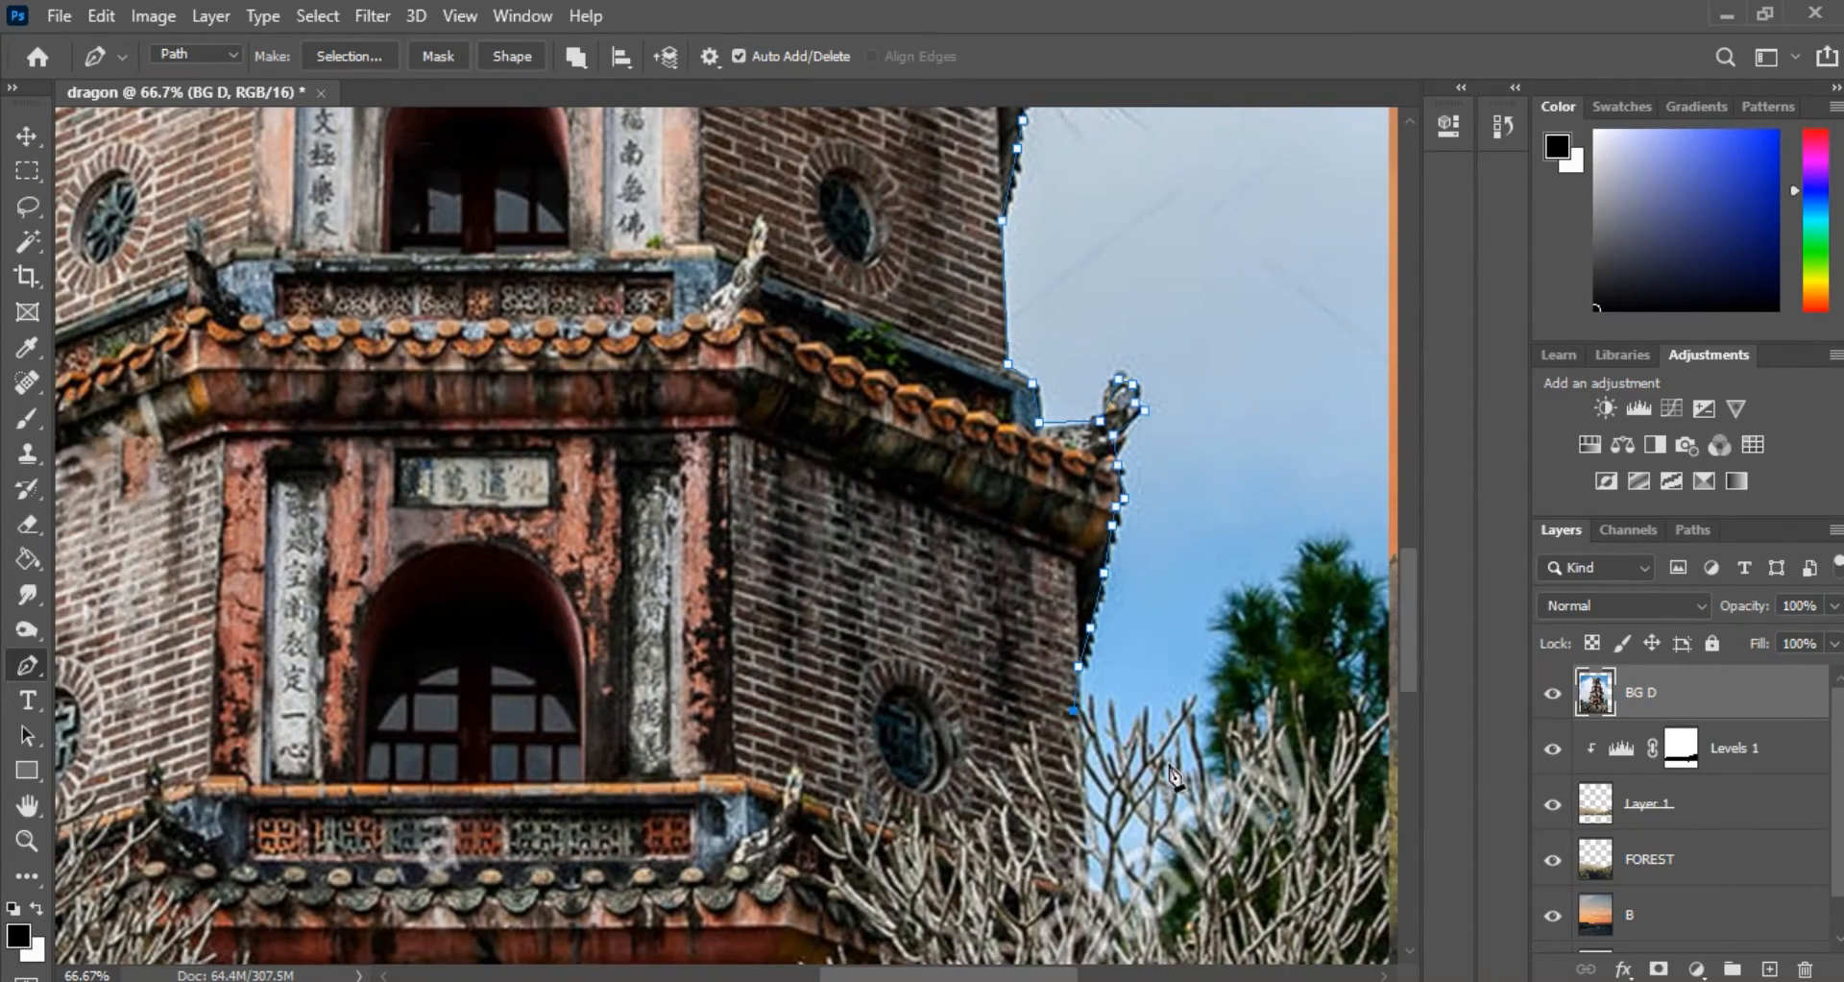
{"action": "left_click", "coordinate": [1165, 776]}
{"action": "key", "text": "ctrl+minus"}
{"action": "key", "text": "ctrl+minus"}
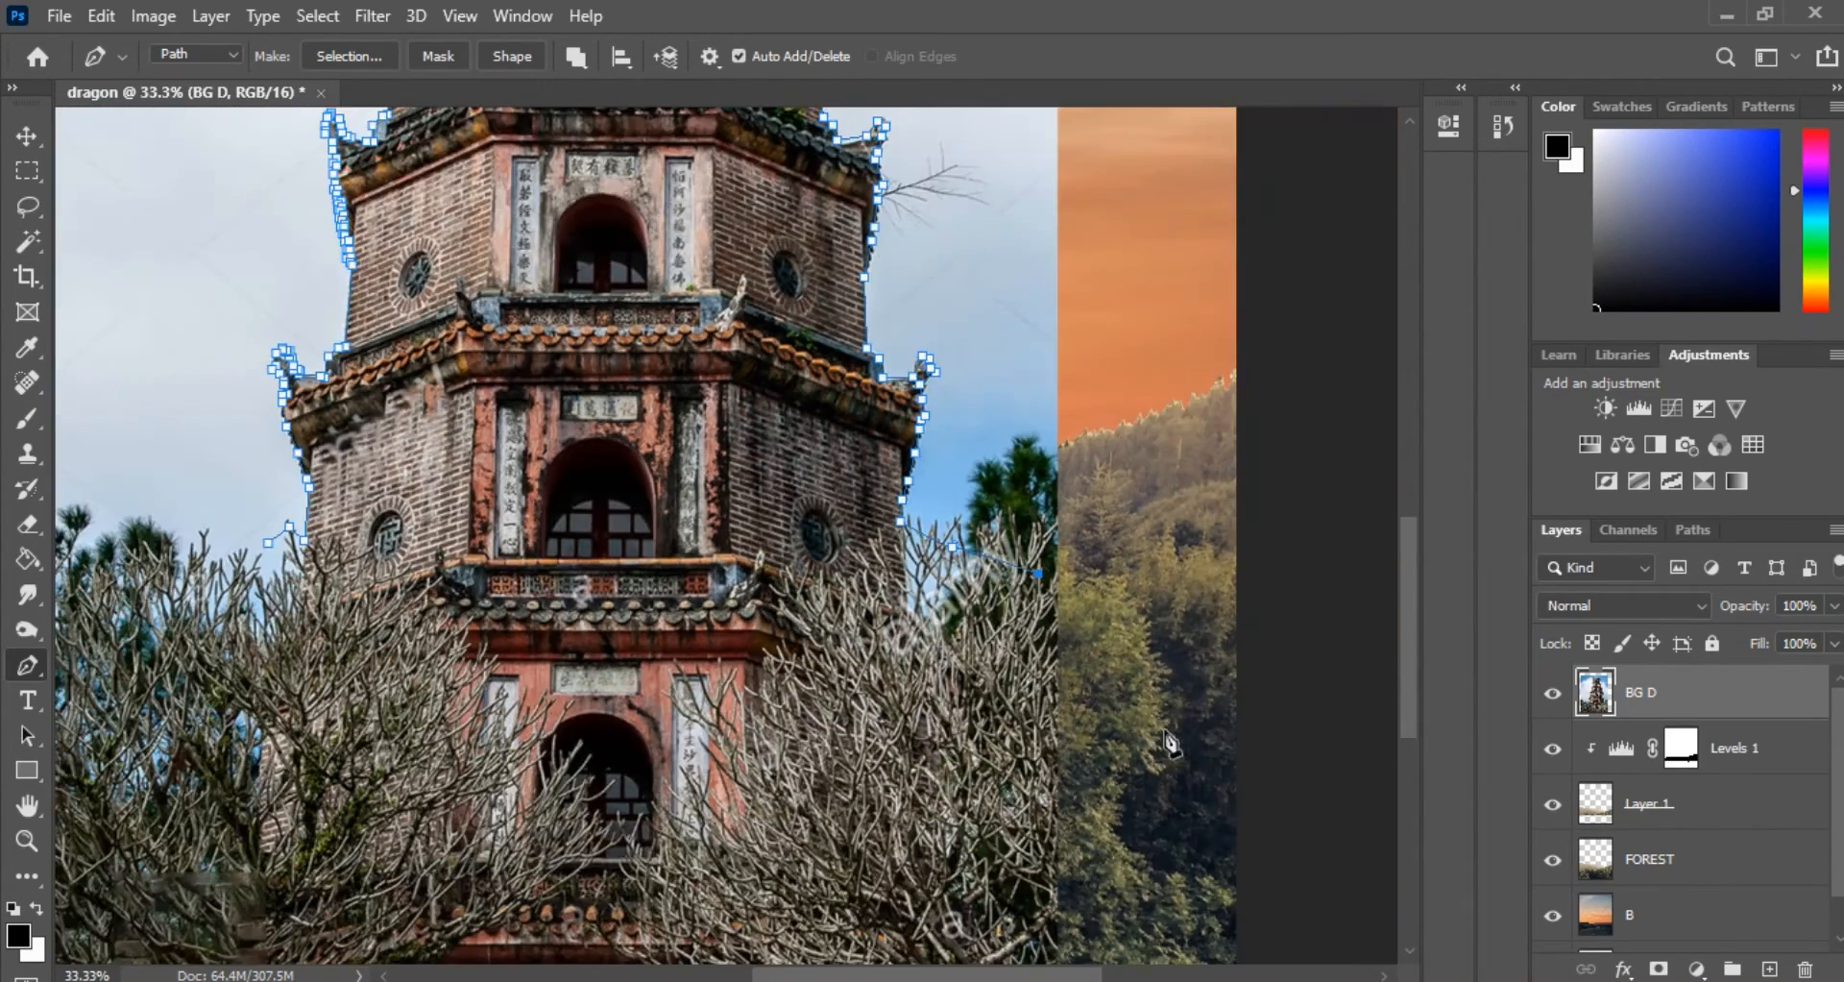
{"action": "scroll", "coordinate": [1112, 759], "scroll_direction": "down", "scroll_amount": 3}
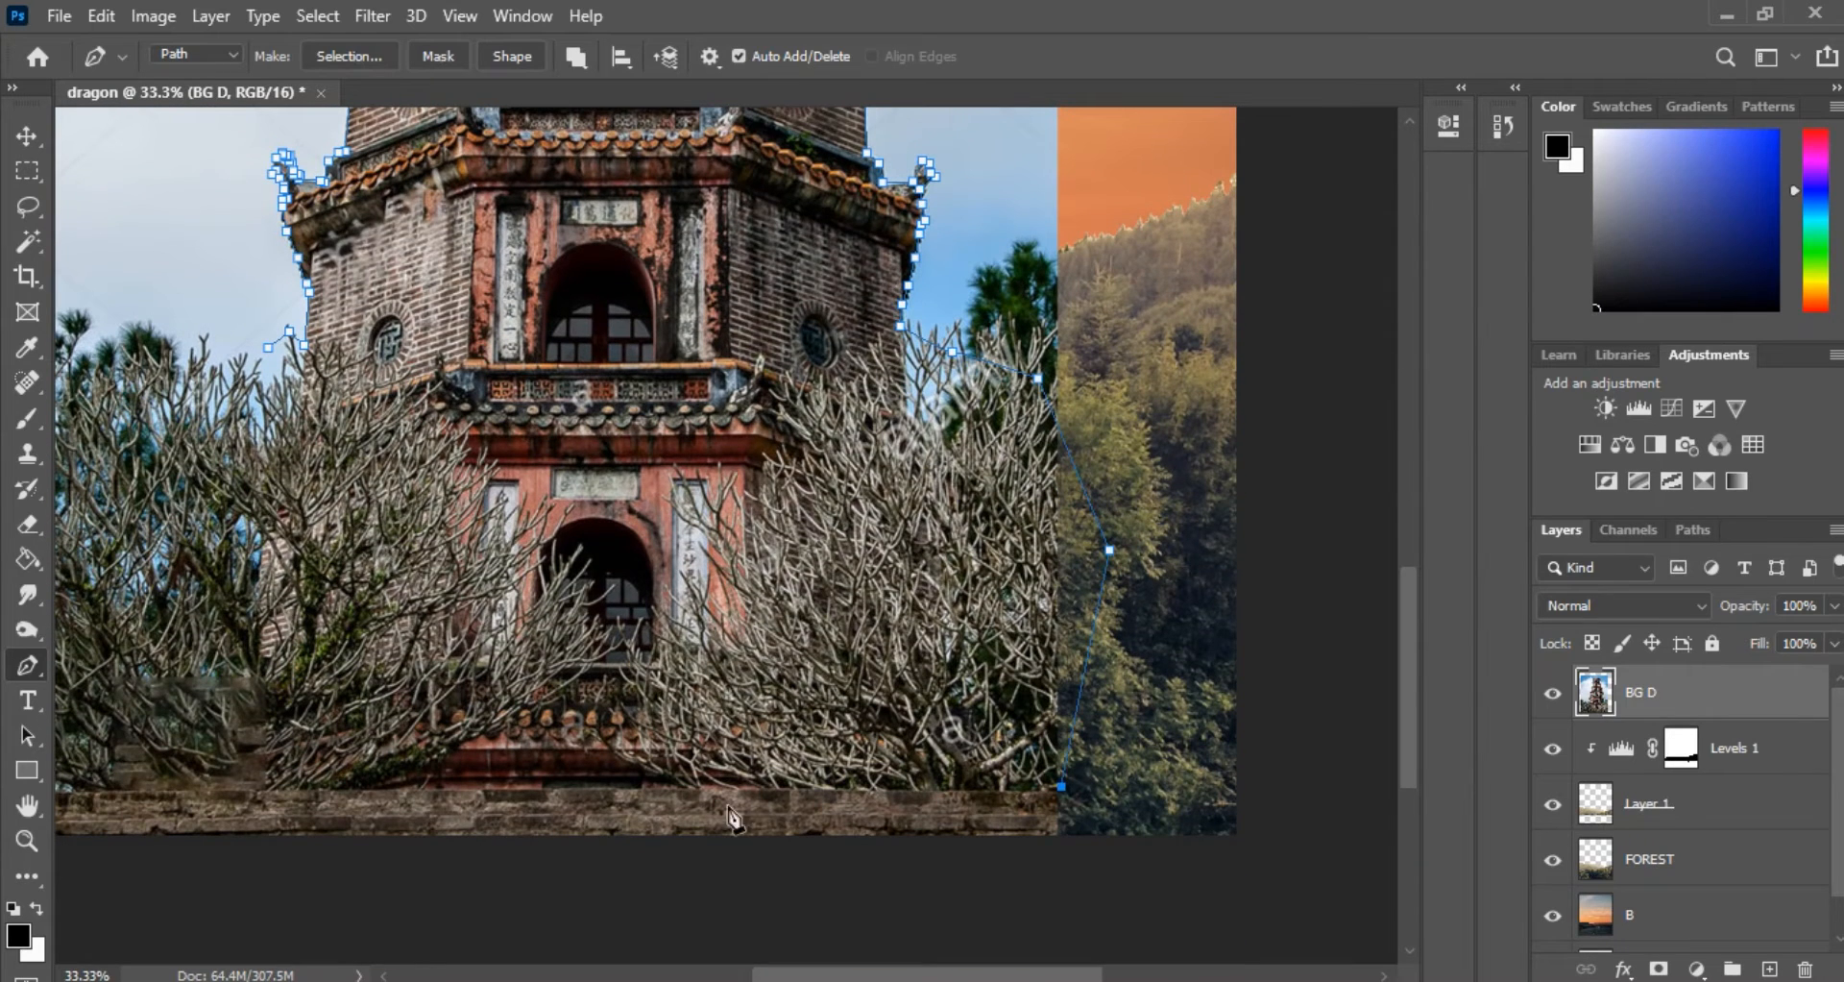
{"action": "key", "text": "ctrl+minus"}
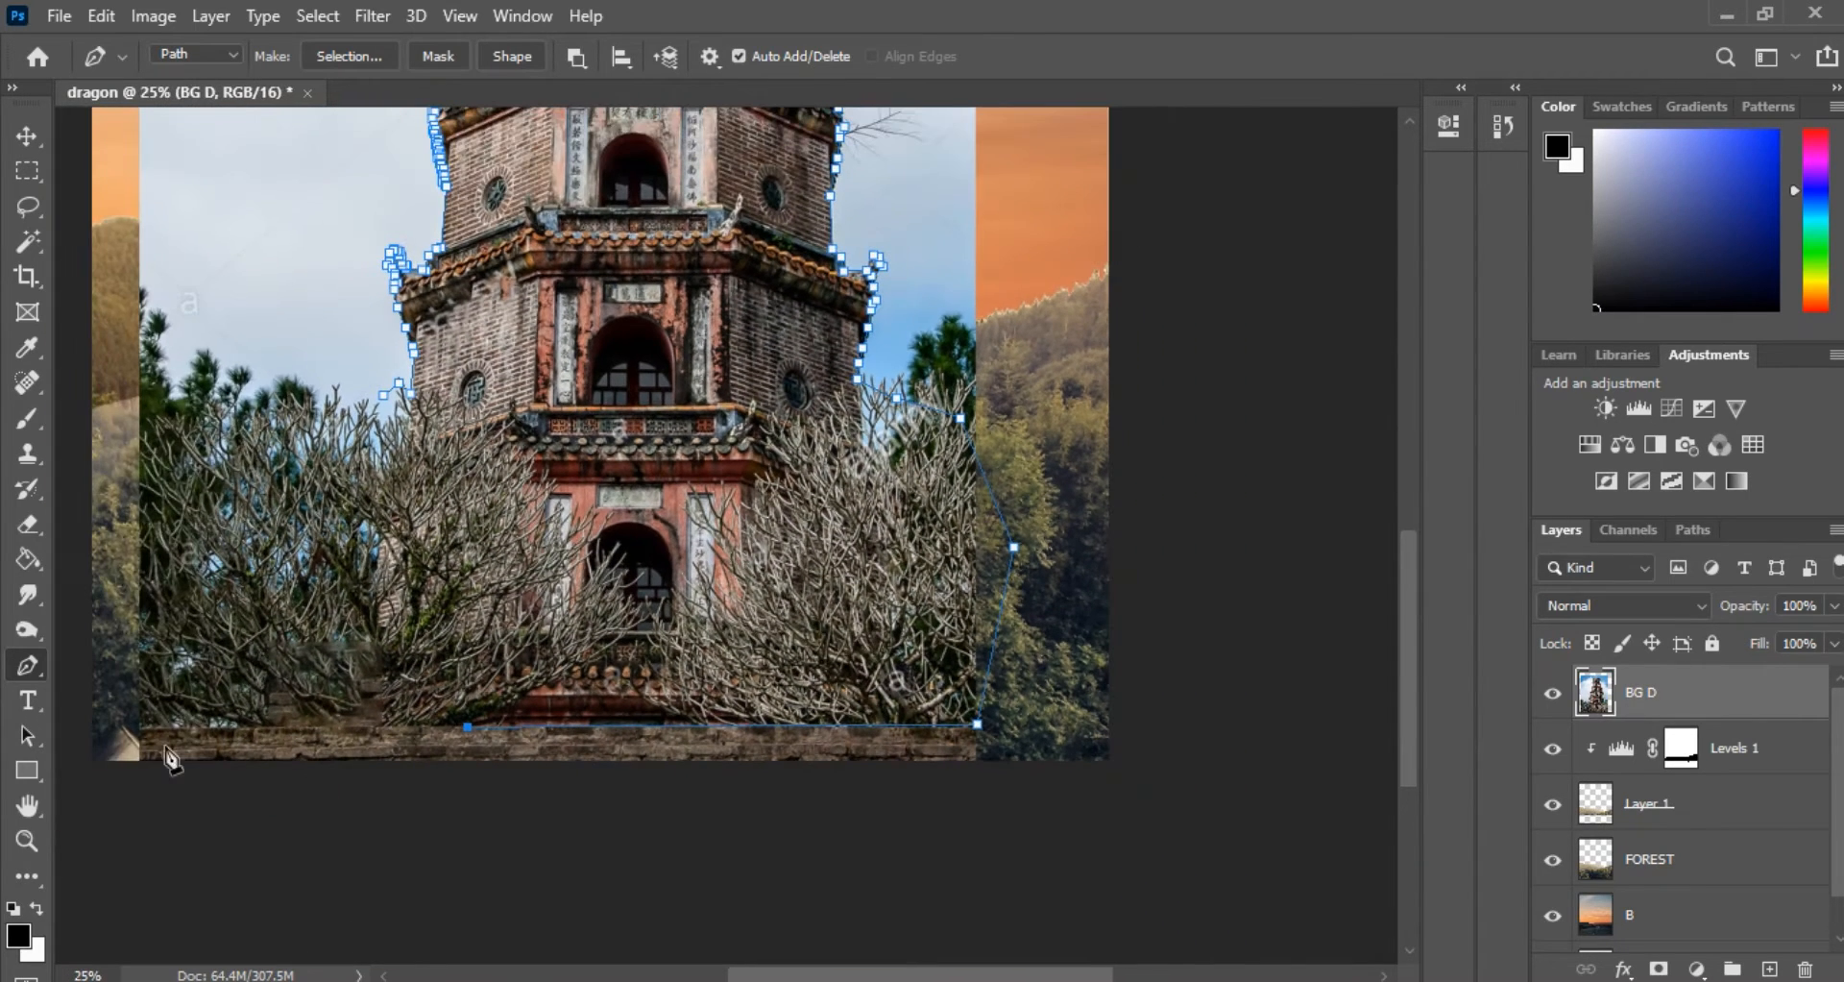
{"action": "left_click", "coordinate": [333, 367]}
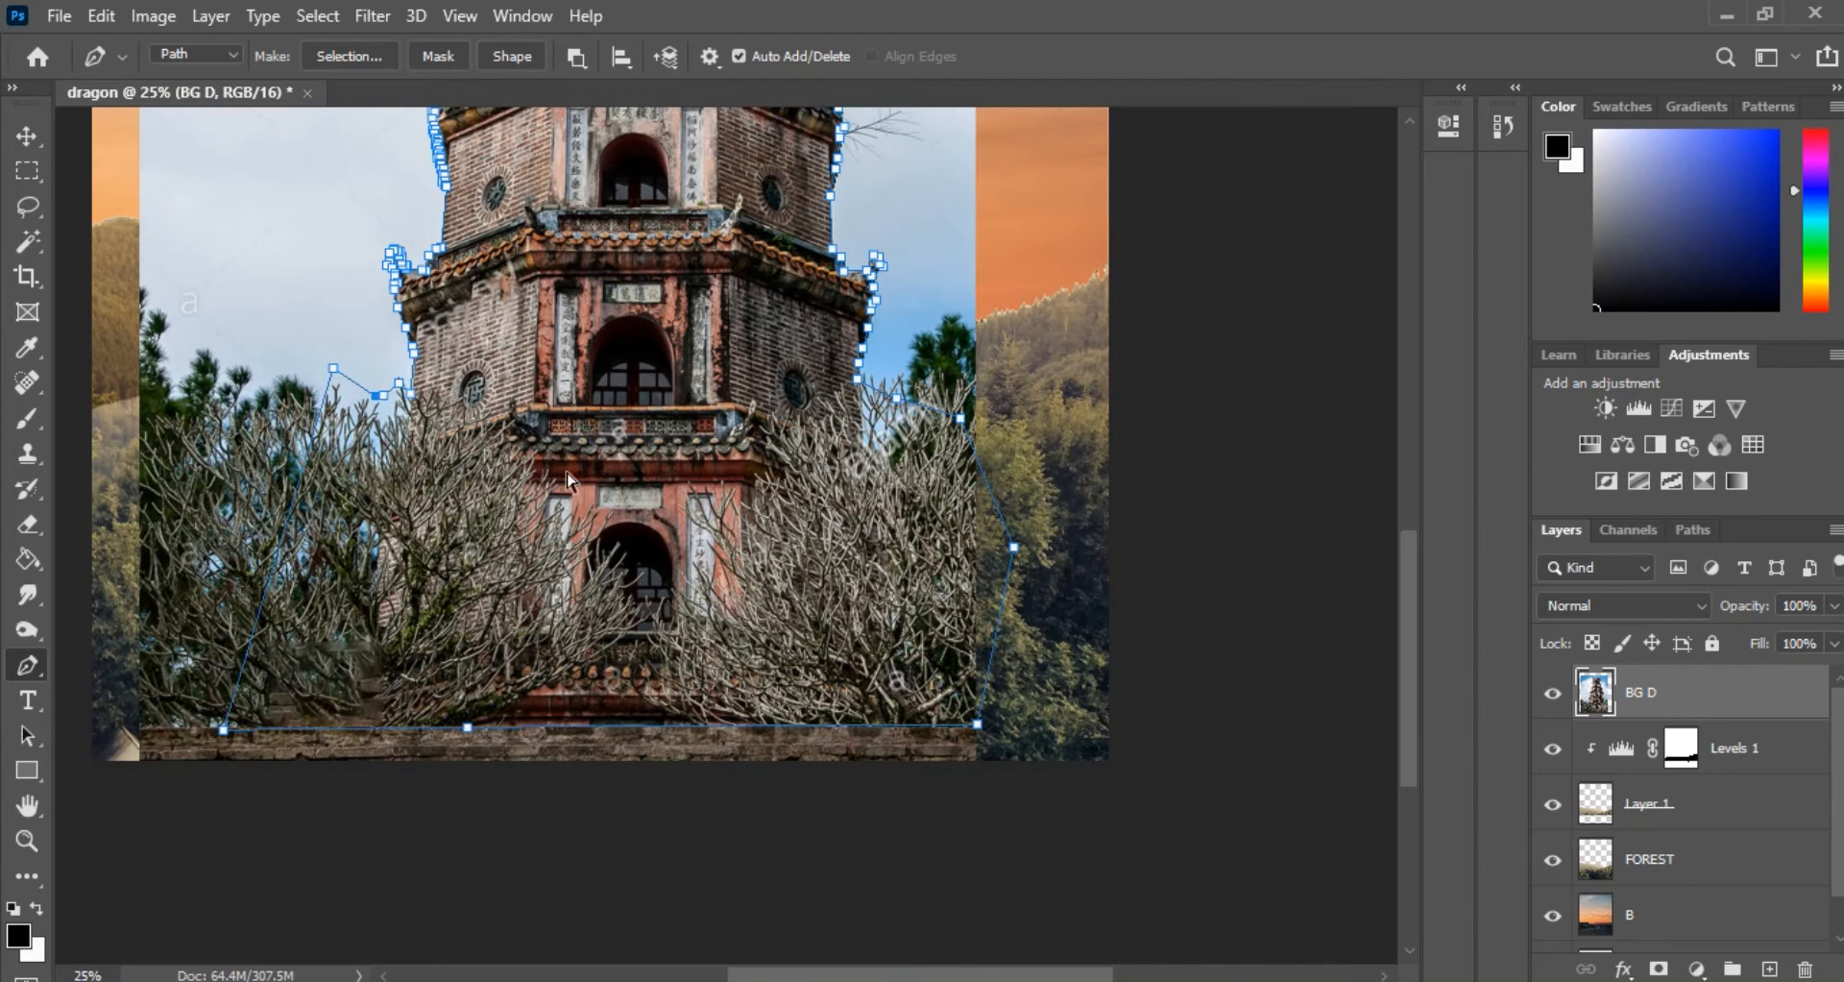
Convert the closed pagoda path into a new anti-aliased selection with a feather radius of 0 pixels
{"action": "key", "text": "ctrl+minus"}
{"action": "right_click", "coordinate": [780, 353]}
{"action": "left_click", "coordinate": [851, 492]}
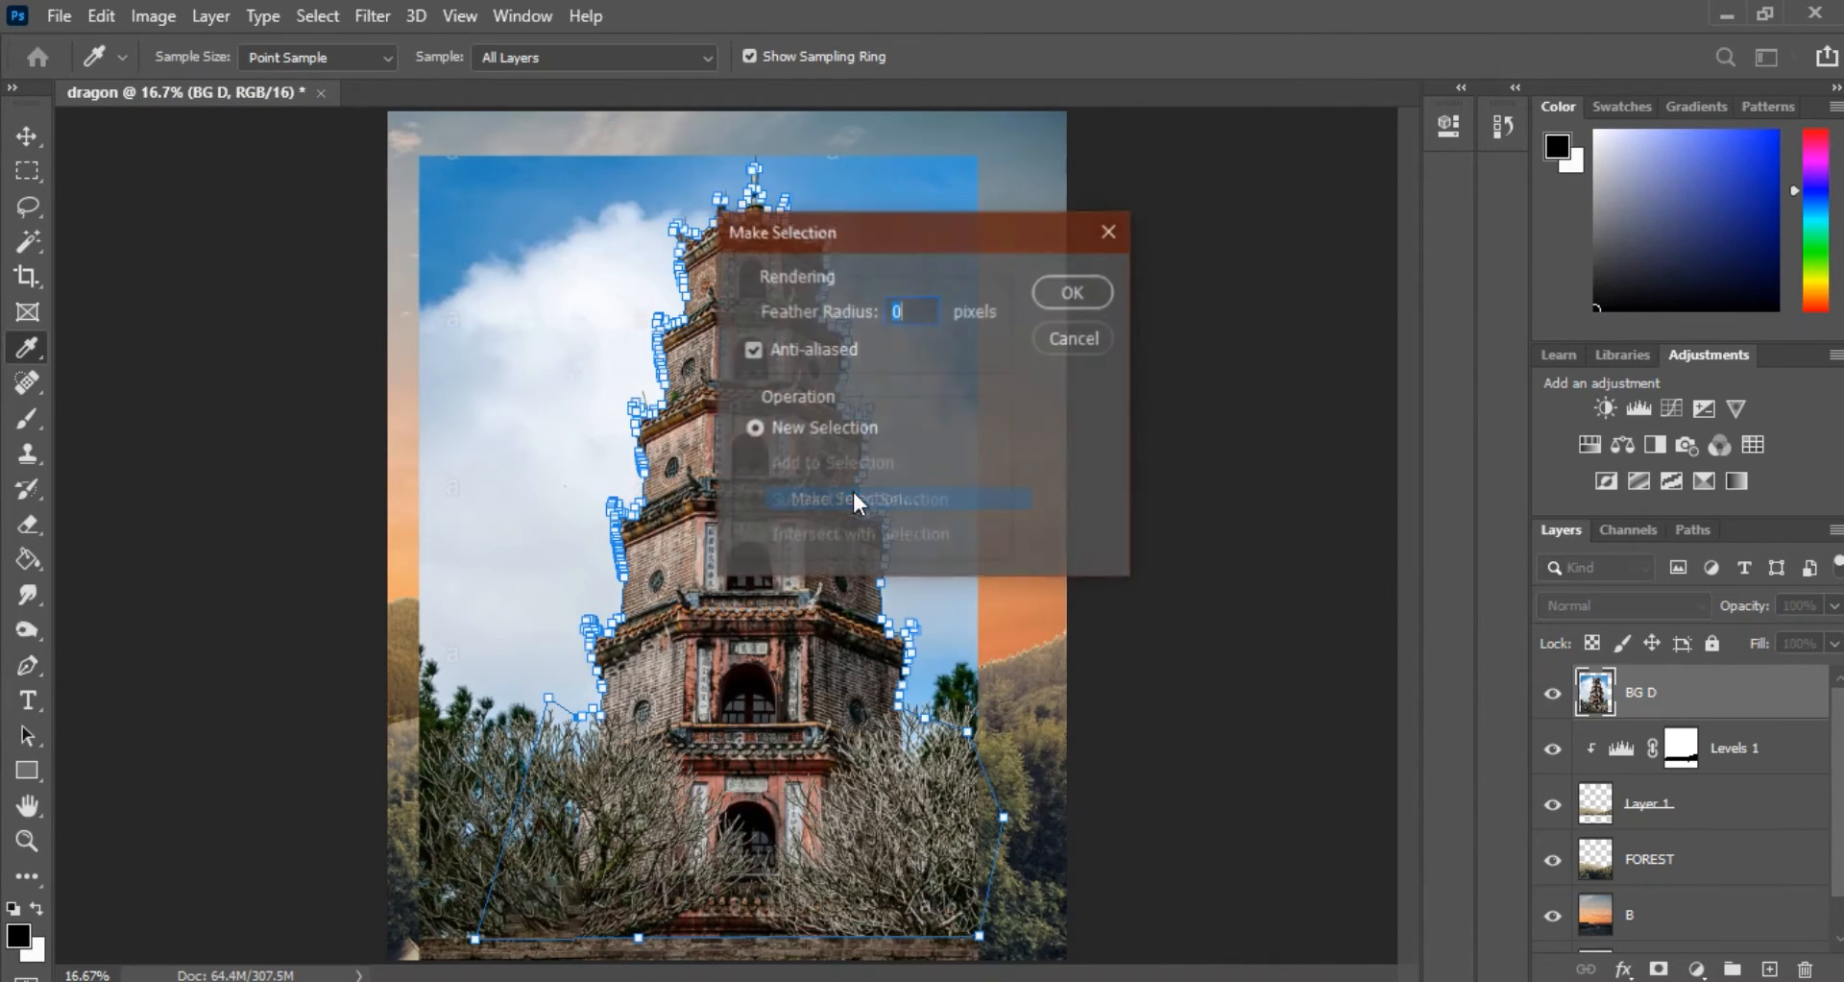
{"action": "left_click", "coordinate": [1084, 293]}
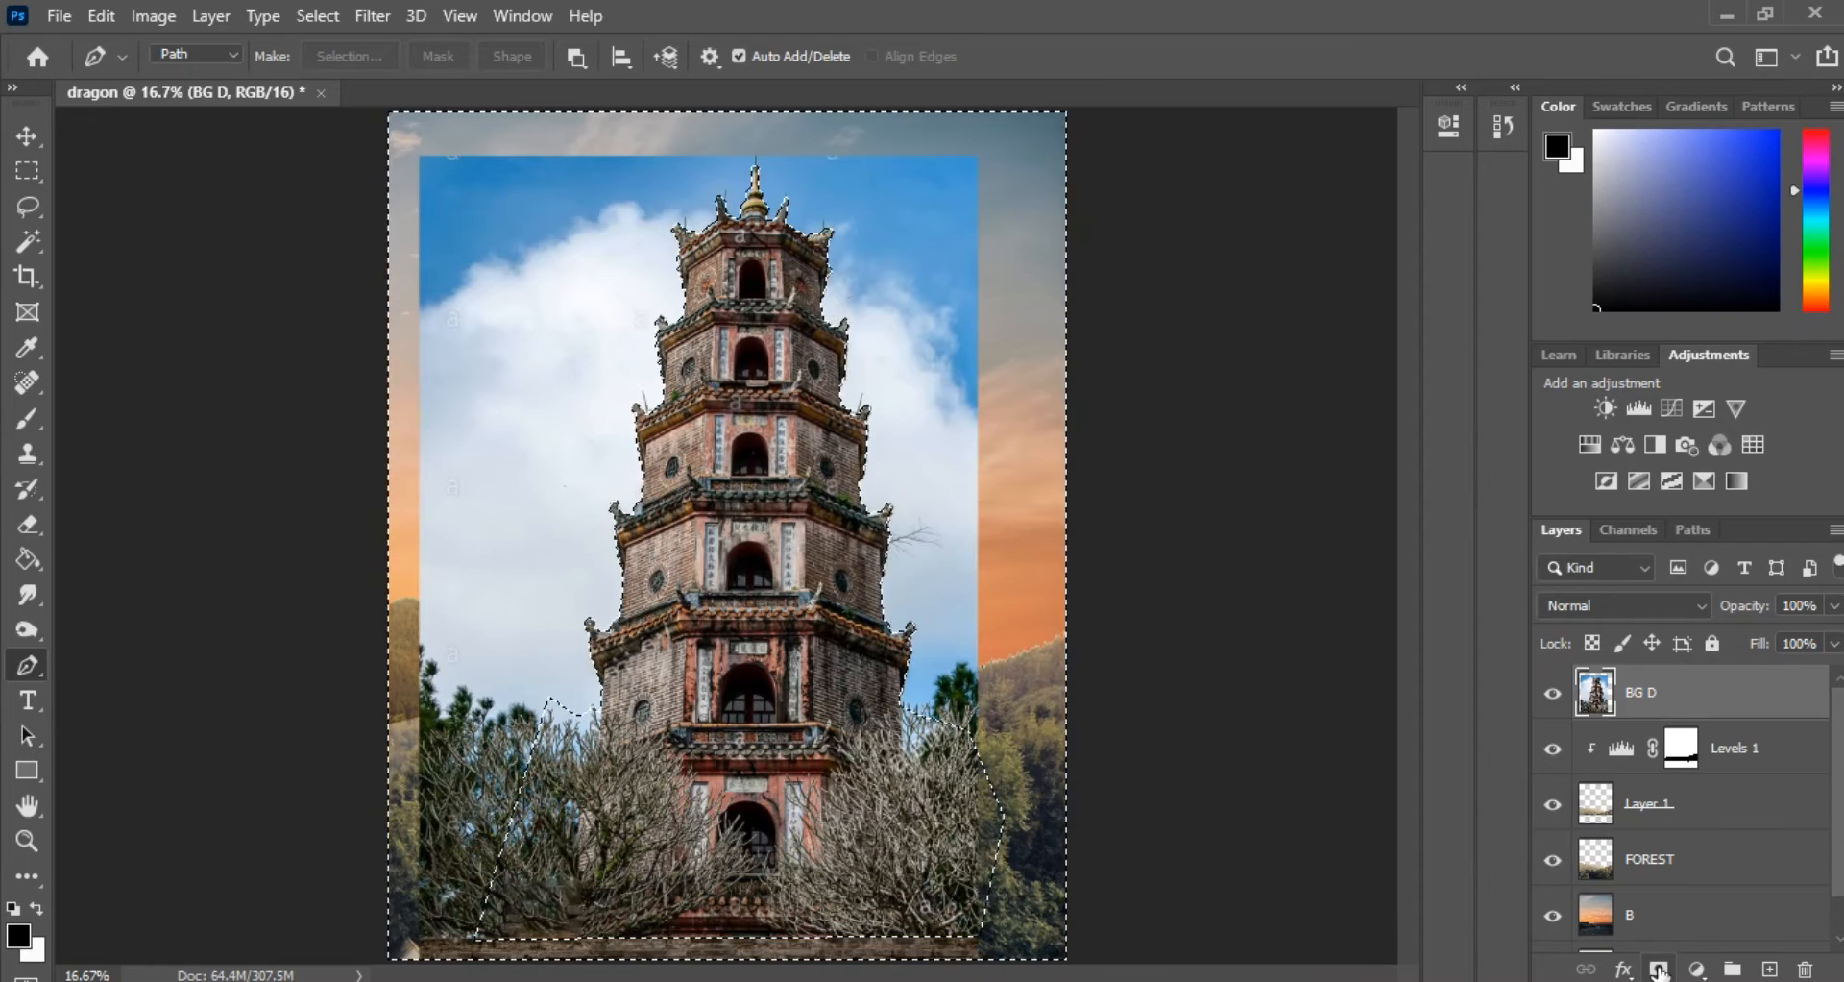
{"action": "key", "text": "ctrl+plus"}
{"action": "key", "text": "ctrl+minus"}
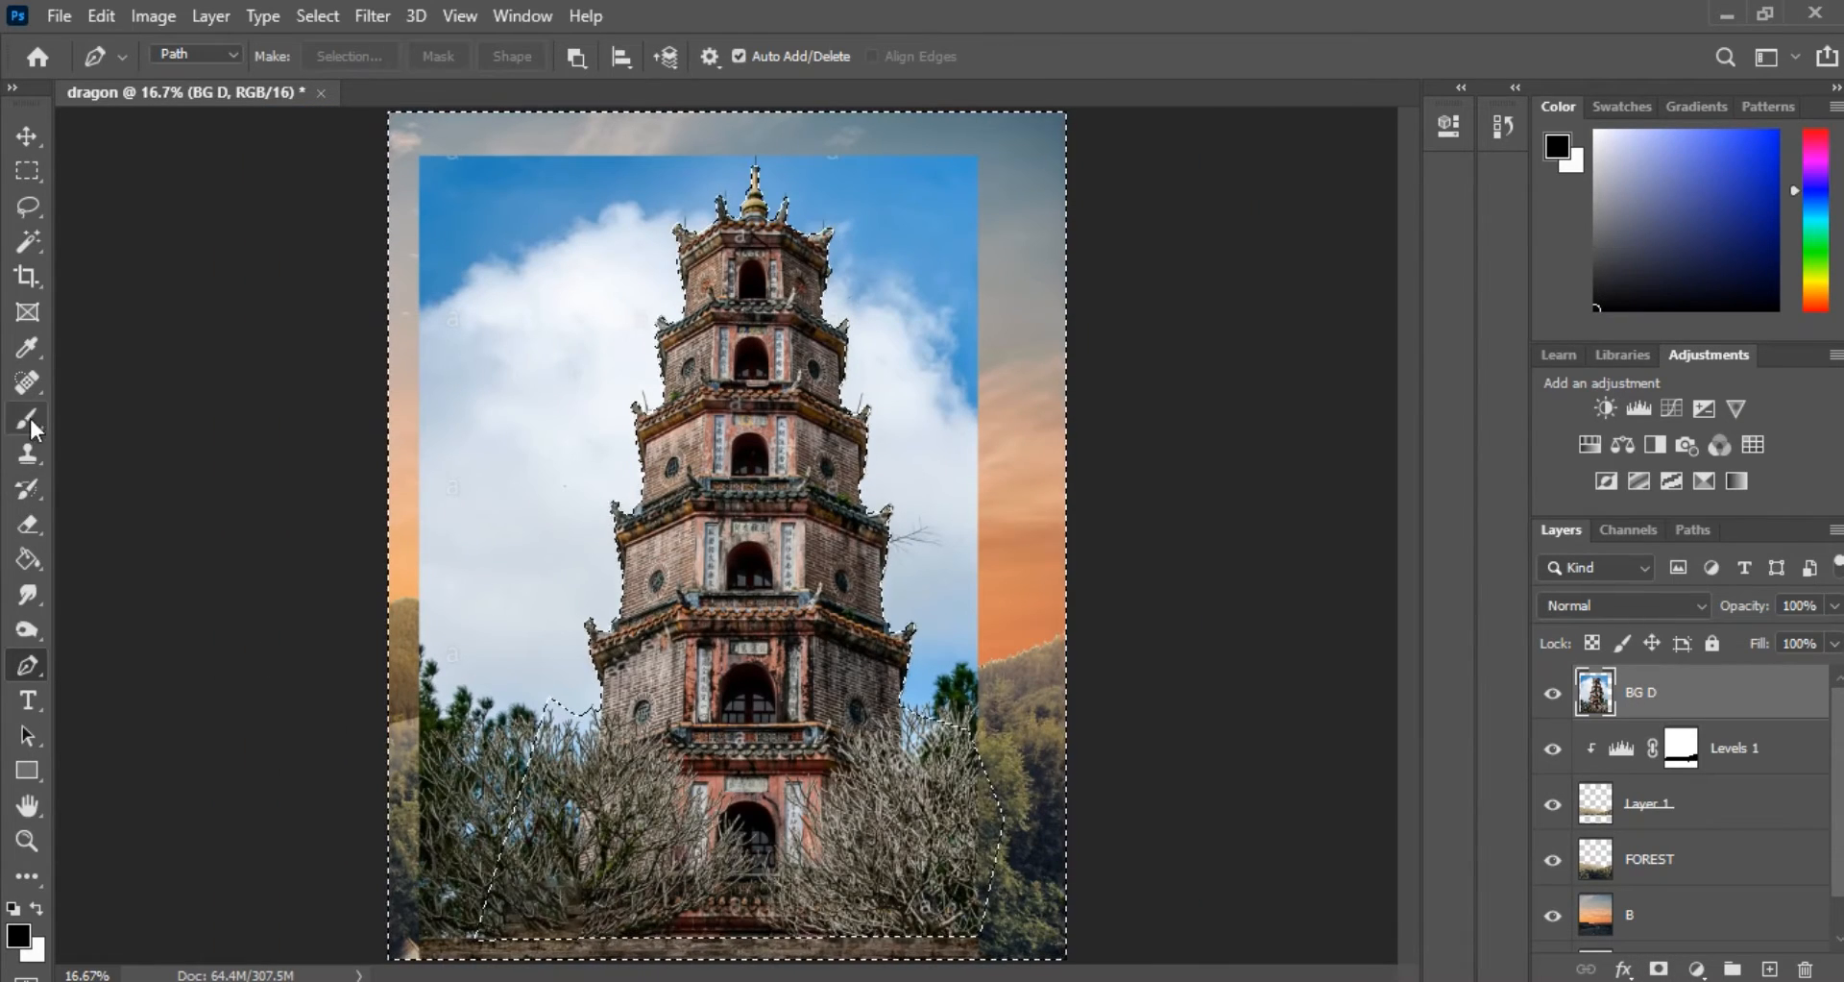
Erase the blue sky and trees around the pagoda with an 800 px eraser, and drop the selection
{"action": "left_click", "coordinate": [32, 525]}
{"action": "key", "text": "bracketright"}
{"action": "key", "text": "bracketright"}
{"action": "key", "text": "bracketright"}
{"action": "key", "text": "bracketright"}
{"action": "key", "text": "bracketright"}
{"action": "key", "text": "bracketright"}
{"action": "mouse_move", "coordinate": [576, 268]}
{"action": "left_mouse_down"}
{"action": "mouse_move", "coordinate": [679, 186]}
{"action": "mouse_move", "coordinate": [359, 308]}
{"action": "mouse_move", "coordinate": [726, 429]}
{"action": "mouse_move", "coordinate": [1062, 577]}
{"action": "mouse_move", "coordinate": [111, 864]}
{"action": "left_mouse_up"}
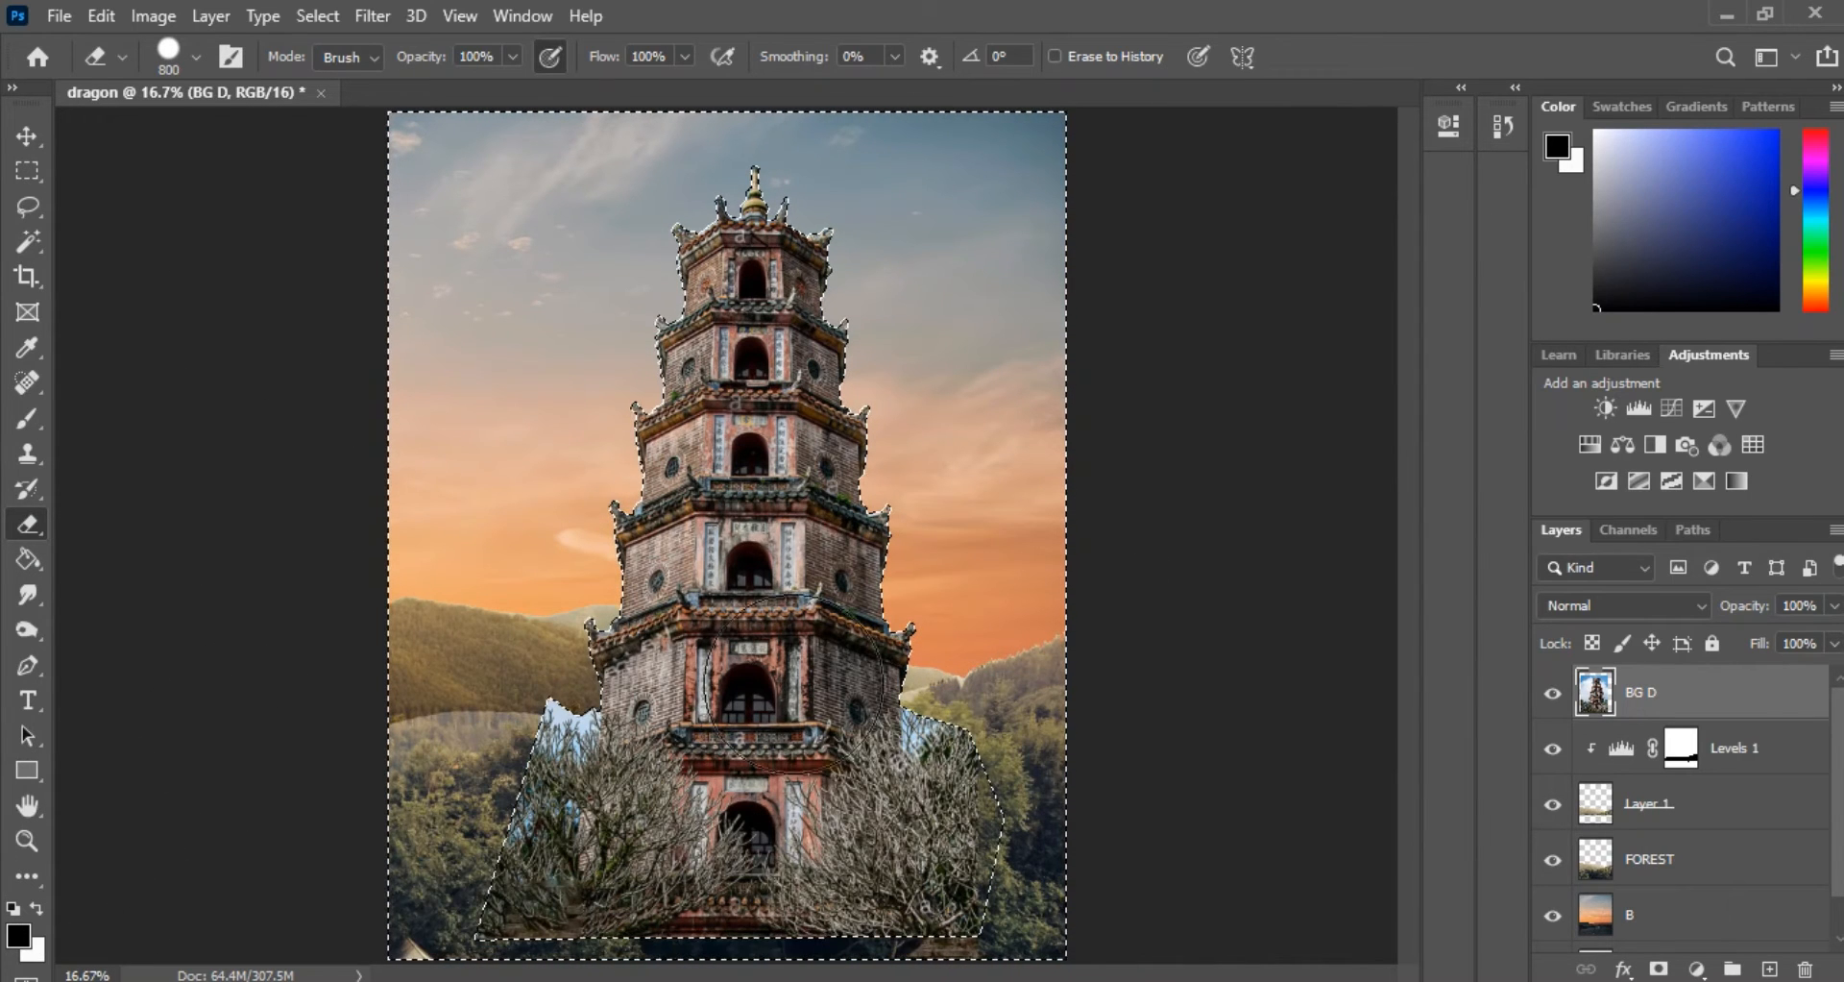
{"action": "key", "text": "ctrl+d"}
{"action": "key", "text": "ctrl+plus"}
{"action": "key", "text": "ctrl+plus"}
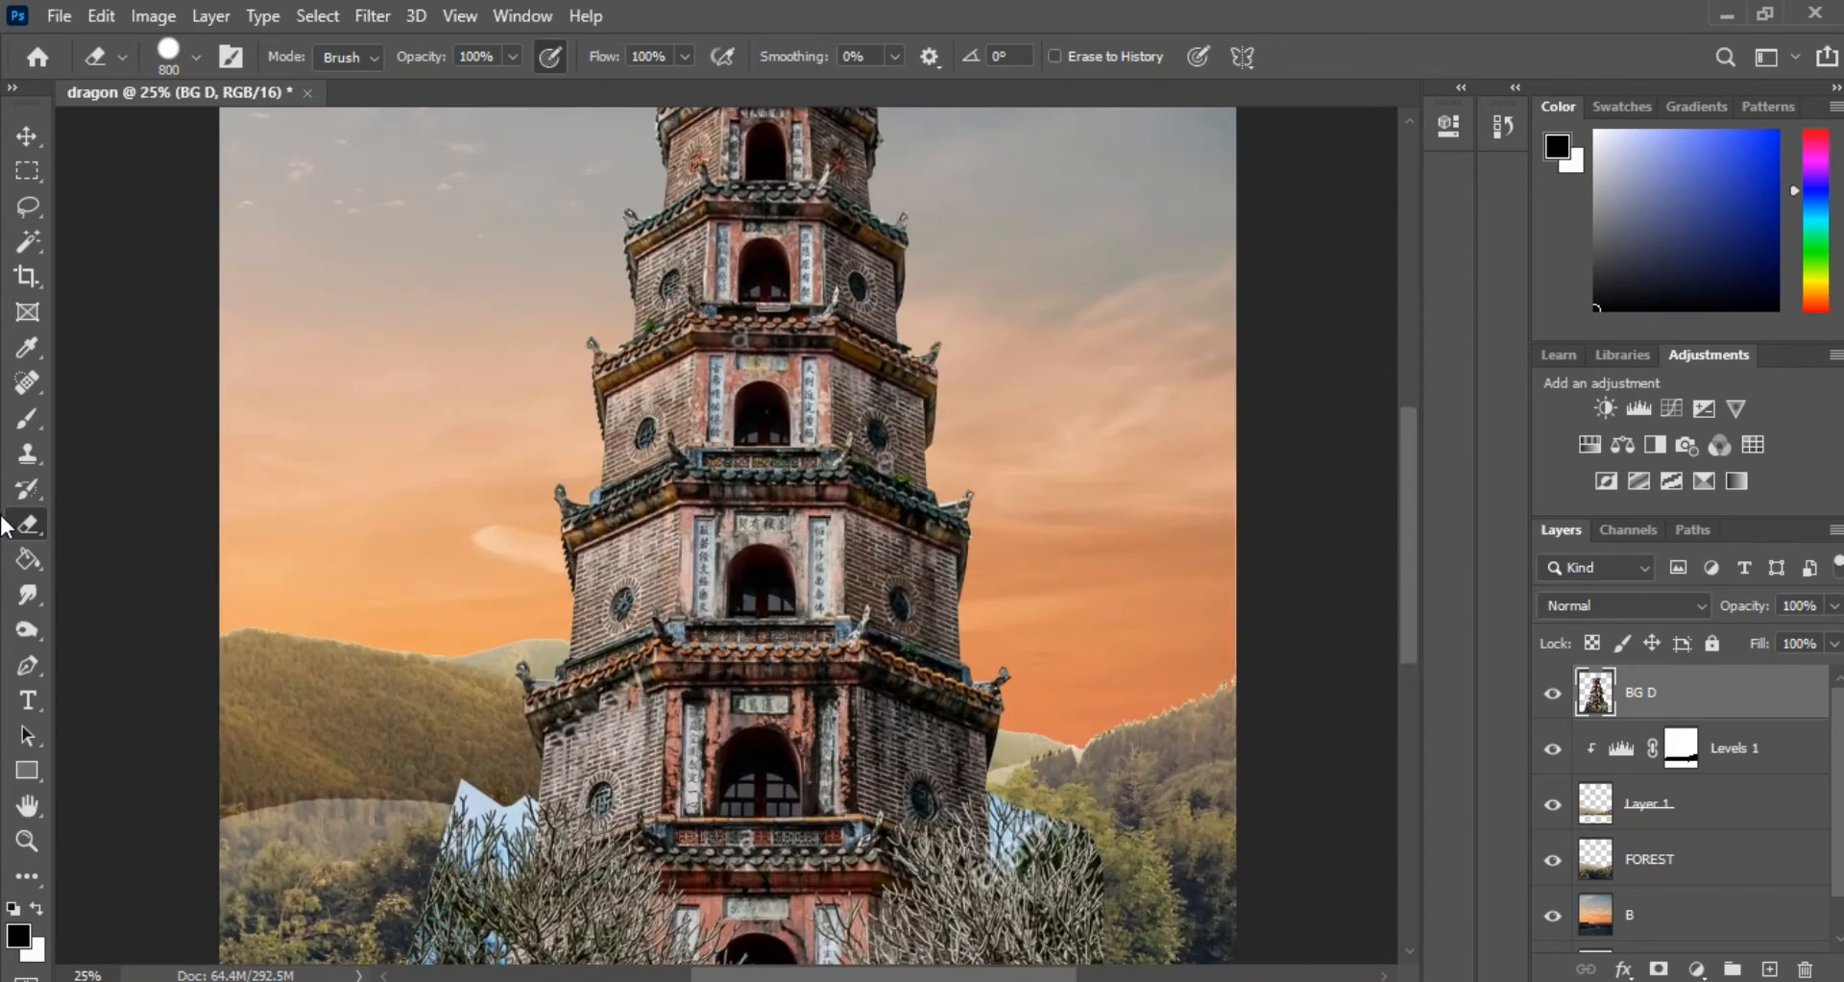
Show the transform controls and scale the pagoda down to 79.89% width and 86.60% height
{"action": "key", "text": "ctrl+minus"}
{"action": "key", "text": "ctrl+minus"}
{"action": "key", "text": "ctrl+minus"}
{"action": "left_click", "coordinate": [27, 136]}
{"action": "key", "text": "ctrl+plus"}
{"action": "key", "text": "ctrl+minus"}
{"action": "left_click", "coordinate": [471, 58]}
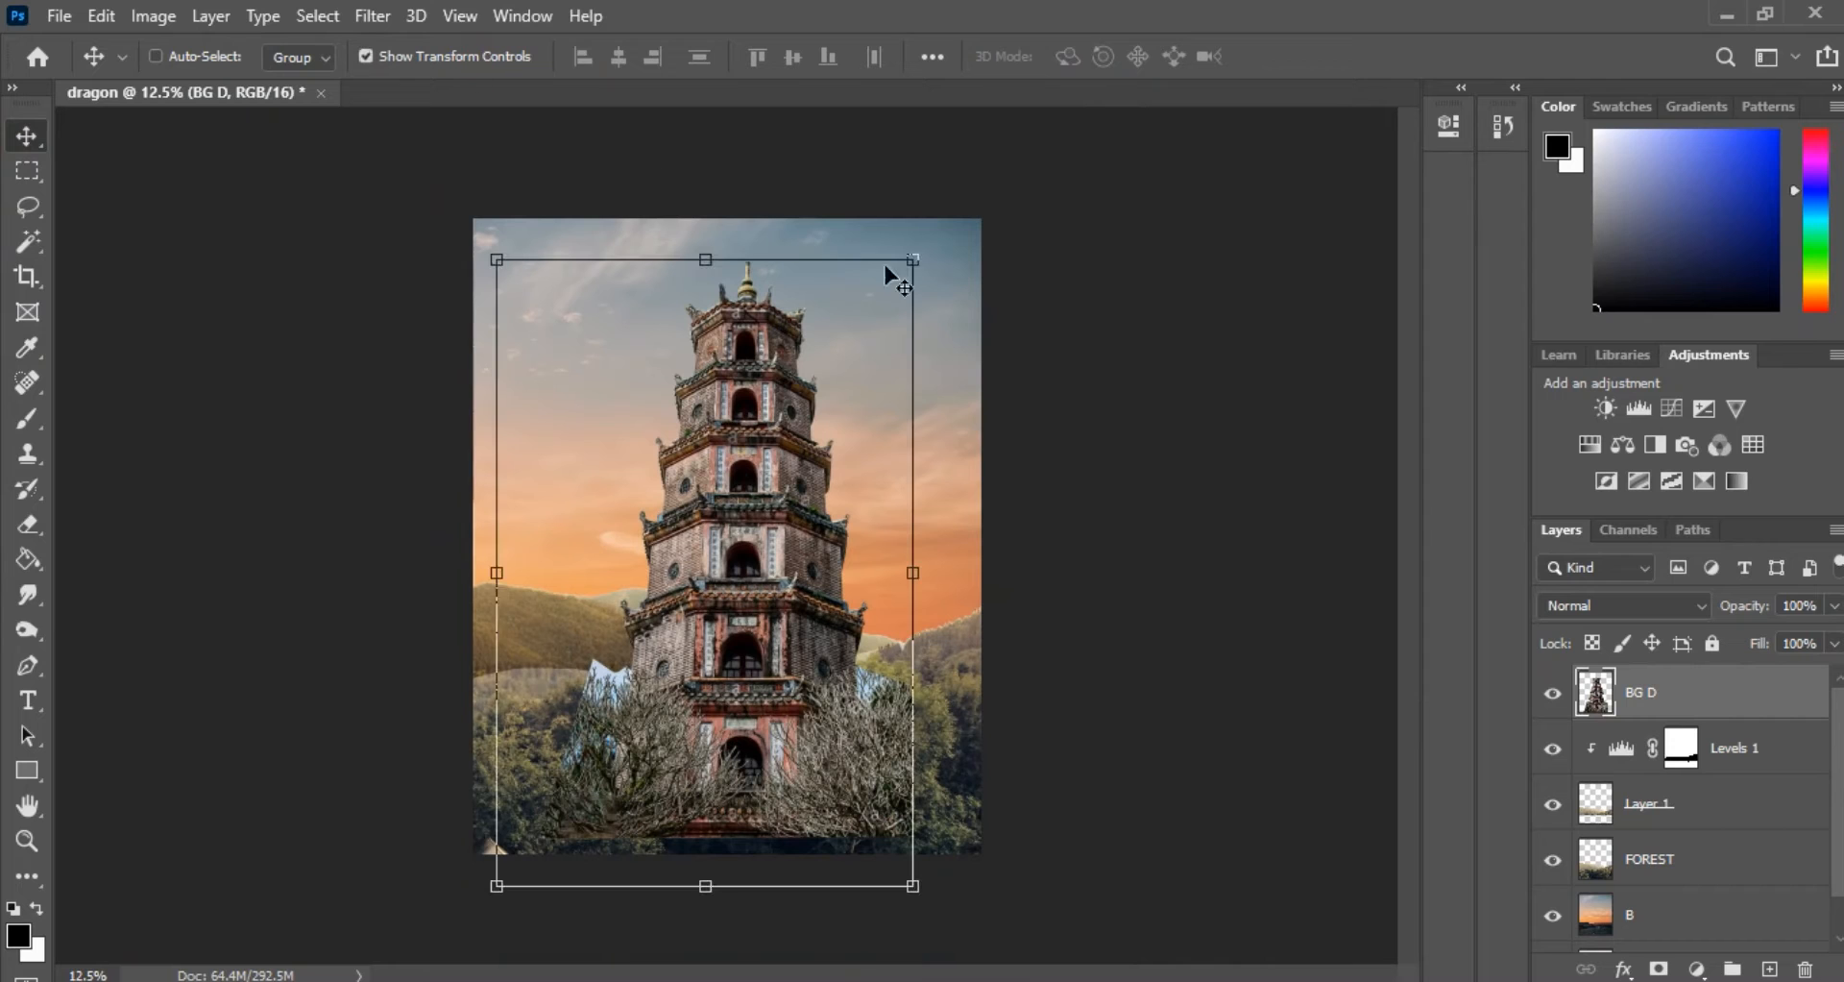
{"action": "left_click_drag", "start_coordinate": [913, 259], "coordinate": [873, 284]}
{"action": "left_click_drag", "start_coordinate": [862, 324], "coordinate": [835, 334]}
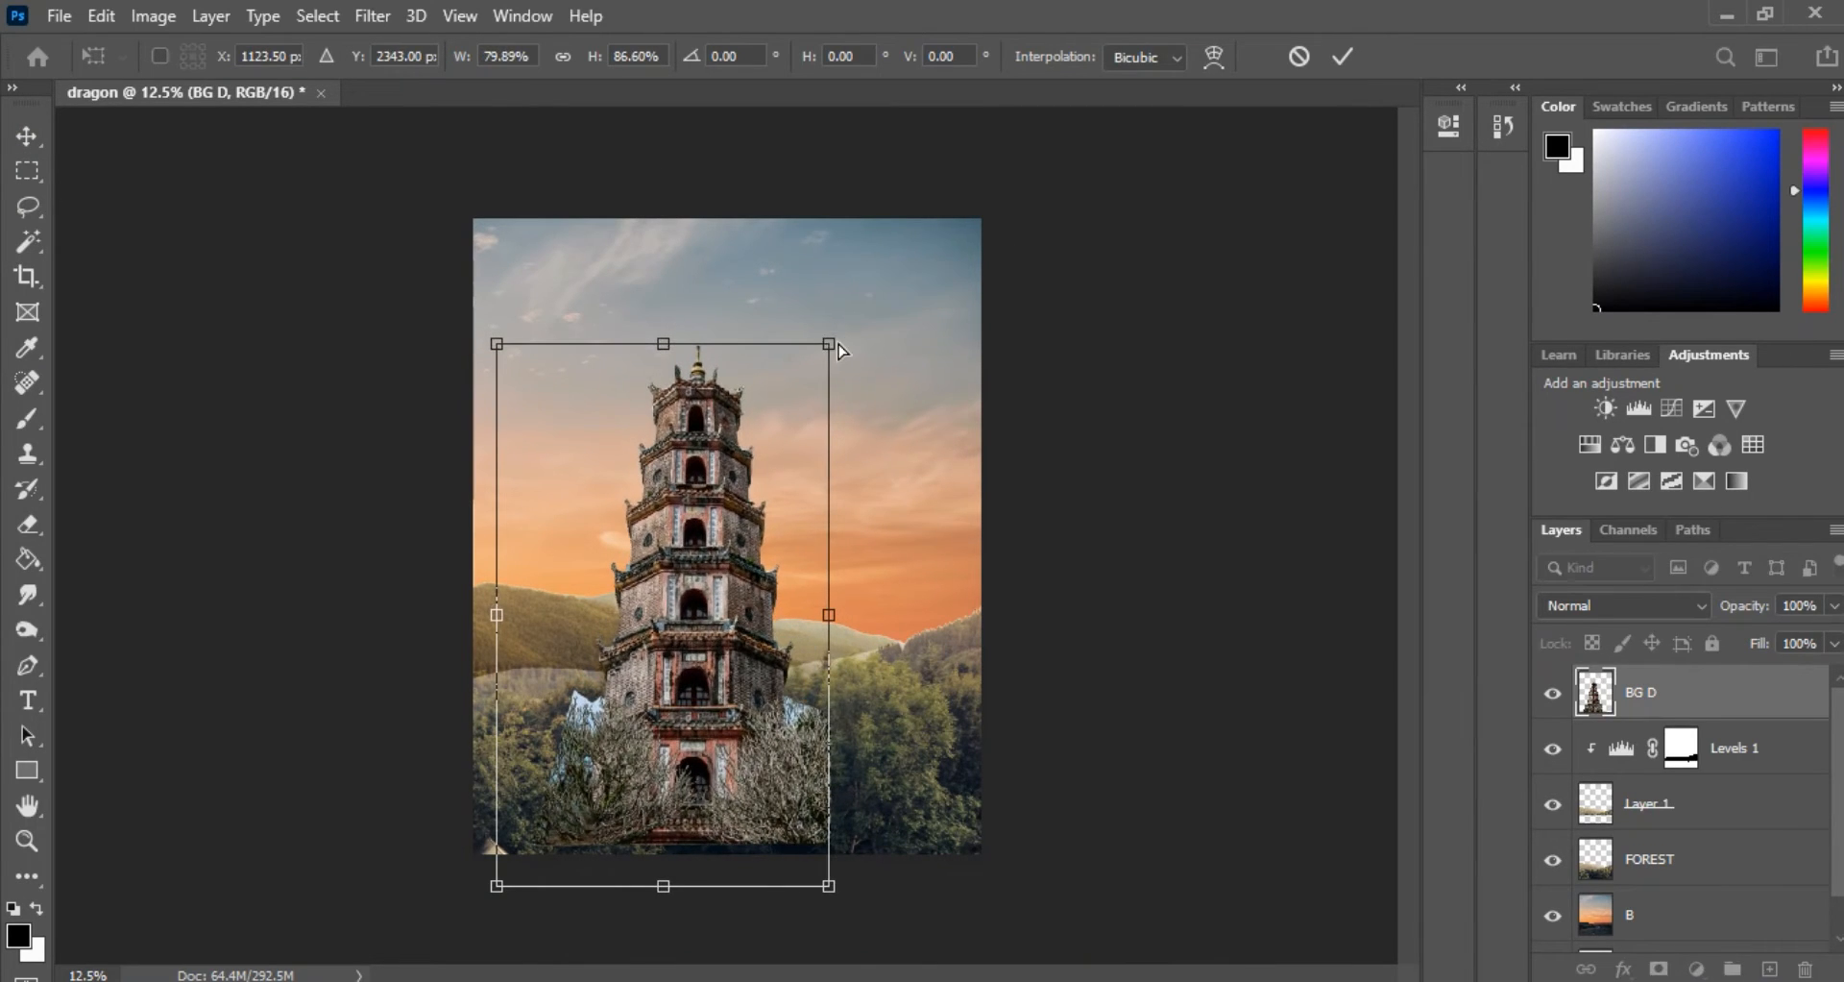
Move the pagoda rightward to the middle of the canvas, at X 1392.50 px and Y 2281.00 px
{"action": "key", "text": "ctrl+plus"}
{"action": "left_click_drag", "start_coordinate": [749, 549], "coordinate": [806, 538]}
{"action": "key", "text": "ctrl+plus"}
{"action": "key", "text": "ctrl+minus"}
{"action": "key", "text": "ctrl+minus"}
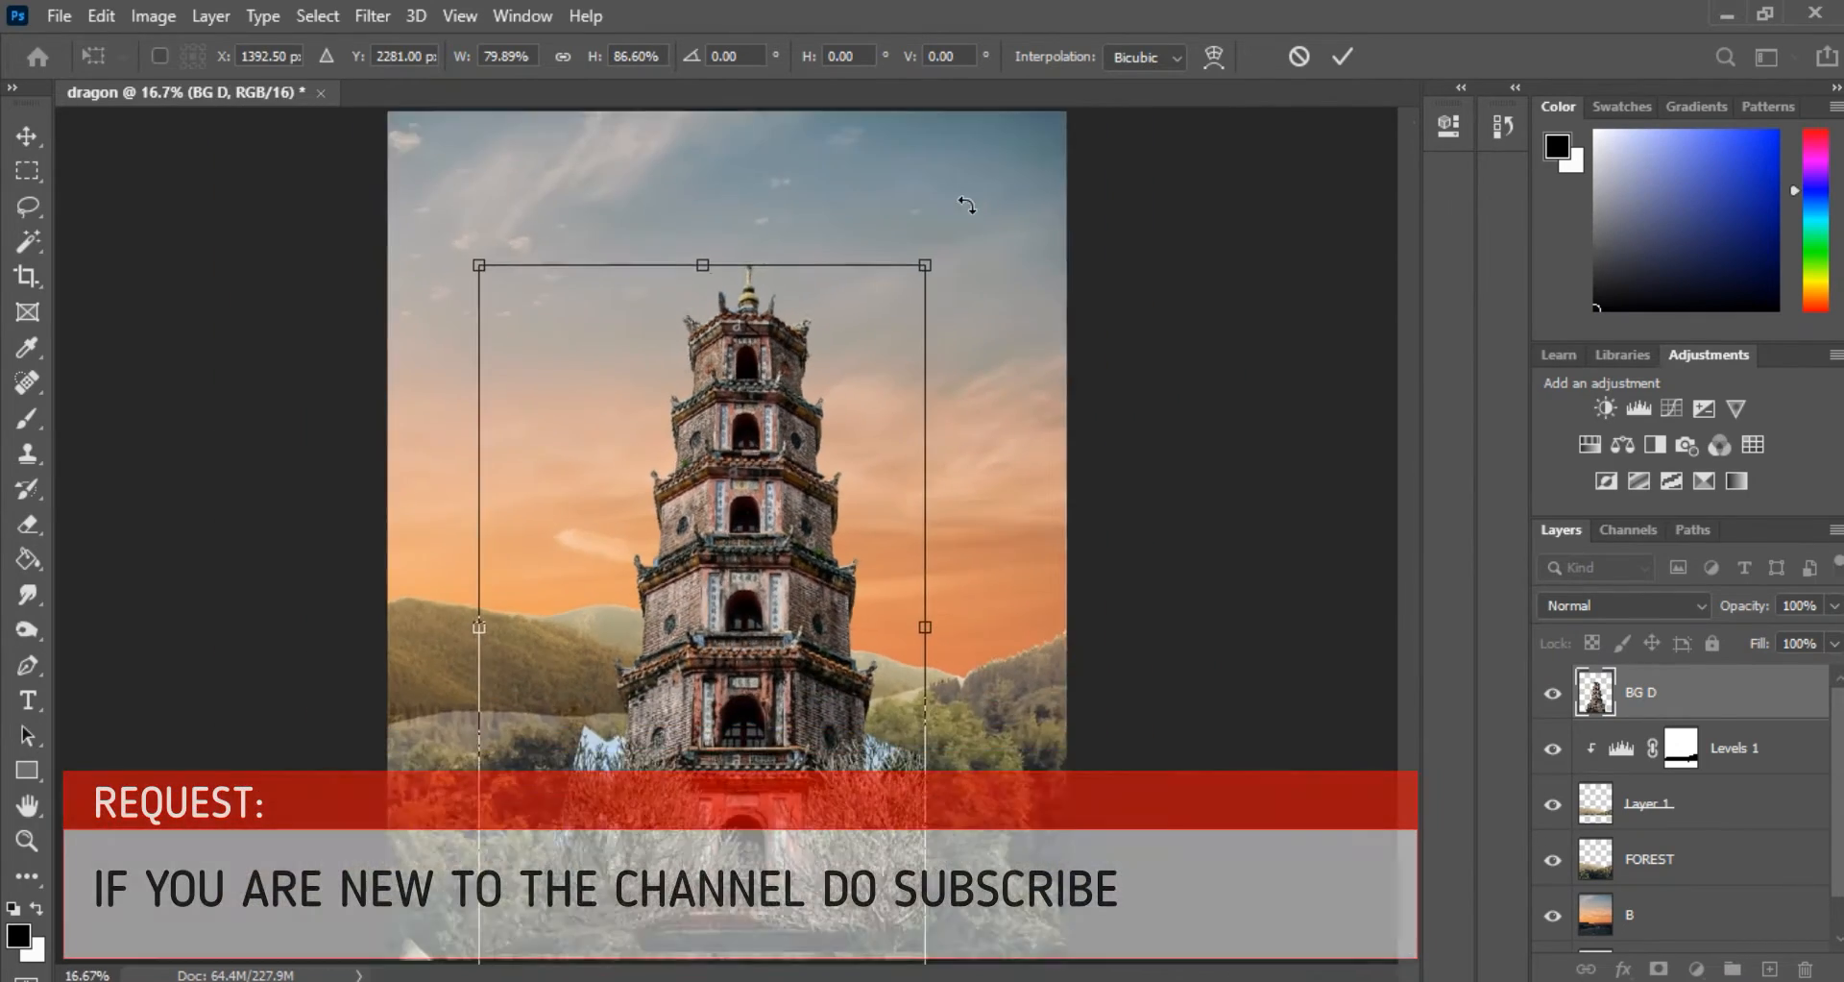
Reduce the pagoda's height to 84.87%, shift it slightly down, apply the transform and hide the transform controls
{"action": "left_click_drag", "start_coordinate": [871, 330], "coordinate": [872, 341]}
{"action": "key", "text": "ctrl+plus"}
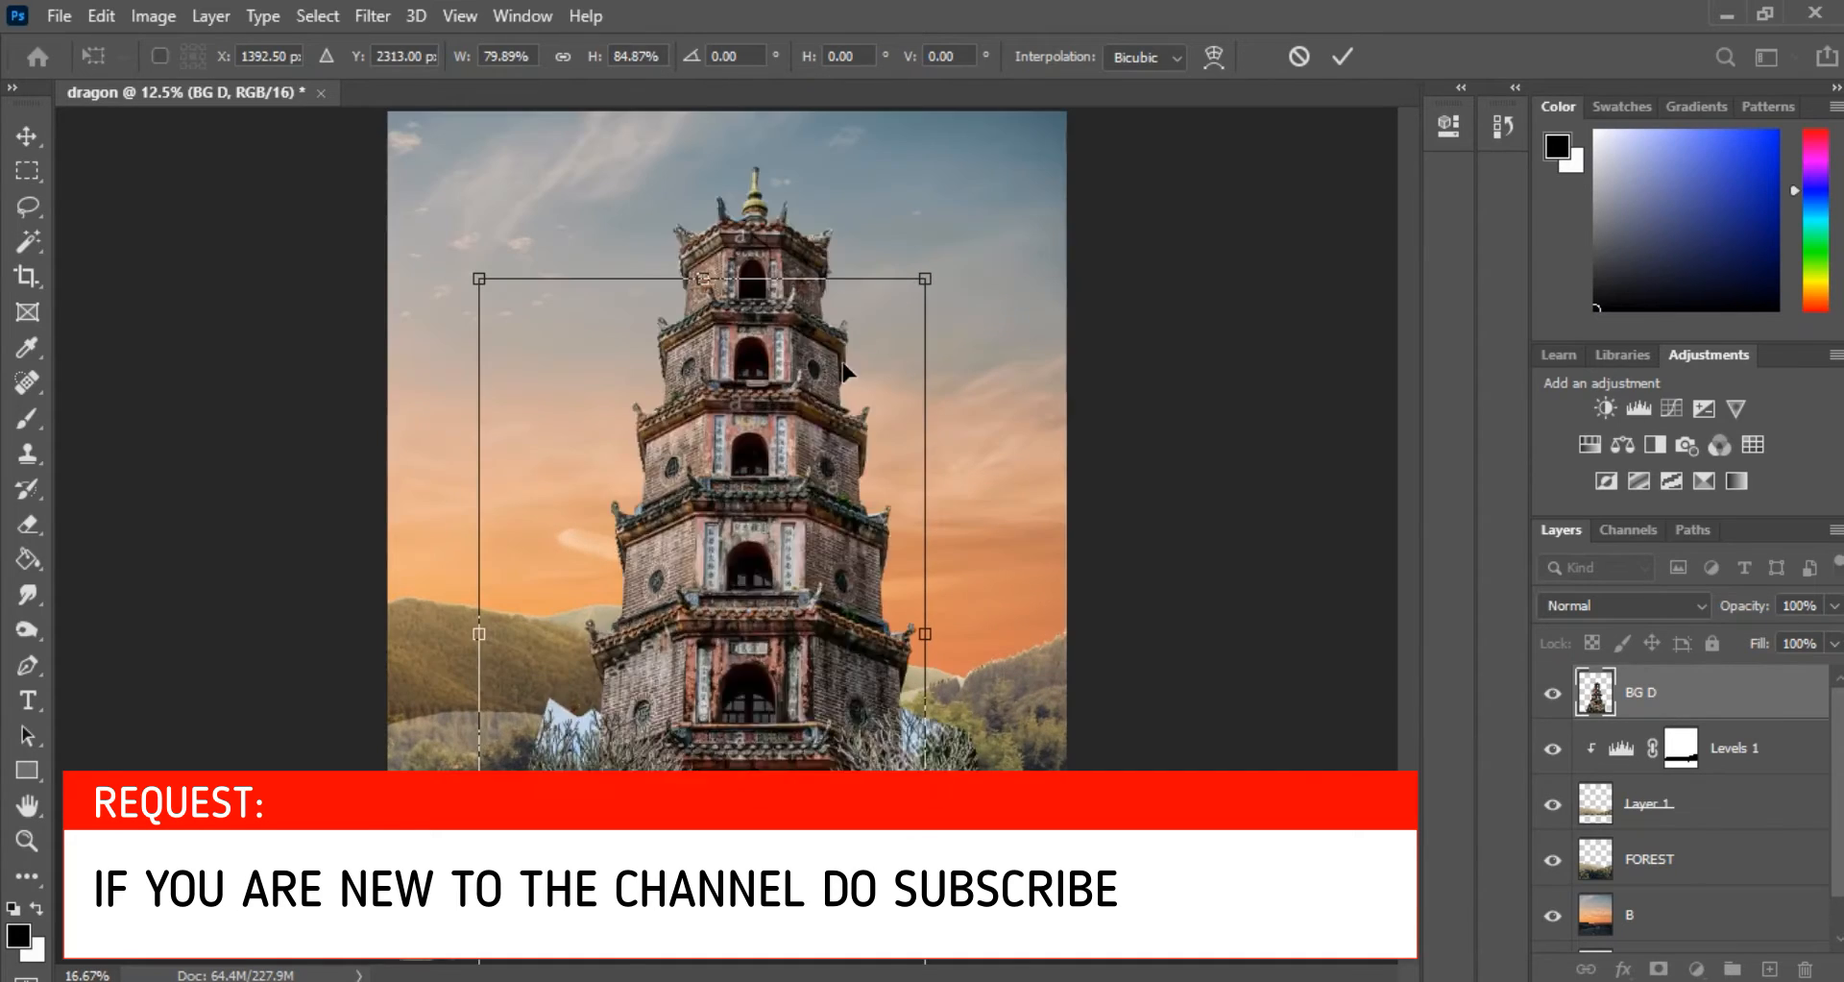
{"action": "left_click_drag", "start_coordinate": [761, 448], "coordinate": [754, 467]}
{"action": "key", "text": "ctrl+plus"}
{"action": "left_click", "coordinate": [1342, 57]}
{"action": "key", "text": "ctrl+minus"}
{"action": "left_click", "coordinate": [366, 56]}
Examine how the pagoda's branch-covered base and leftover sky patches sit against the forest and in the whole composition
{"action": "key", "text": "ctrl+plus"}
{"action": "left_click_drag", "start_coordinate": [1412, 474], "coordinate": [1436, 535]}
{"action": "key", "text": "ctrl+plus"}
{"action": "scroll", "coordinate": [468, 265], "scroll_direction": "down", "scroll_amount": 3}
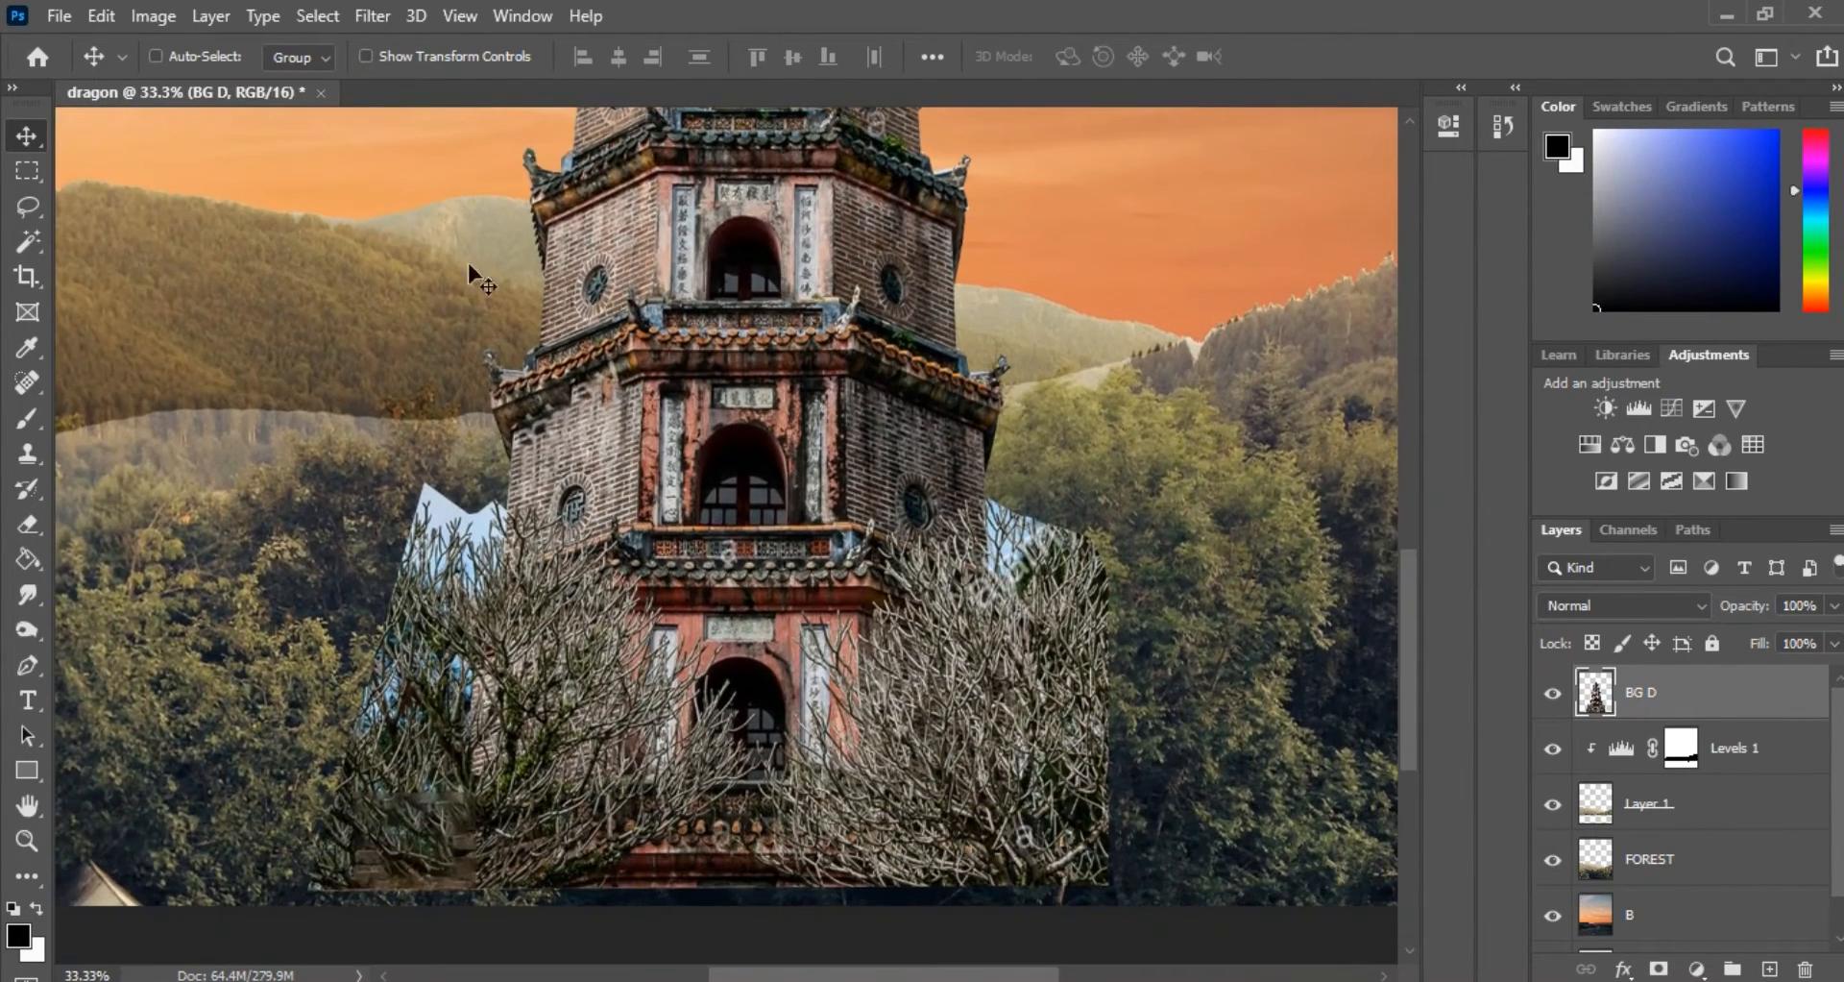
{"action": "key", "text": "ctrl+plus"}
{"action": "key", "text": "ctrl+minus"}
{"action": "key", "text": "ctrl+minus"}
{"action": "key", "text": "ctrl+minus"}
{"action": "key", "text": "ctrl+plus"}
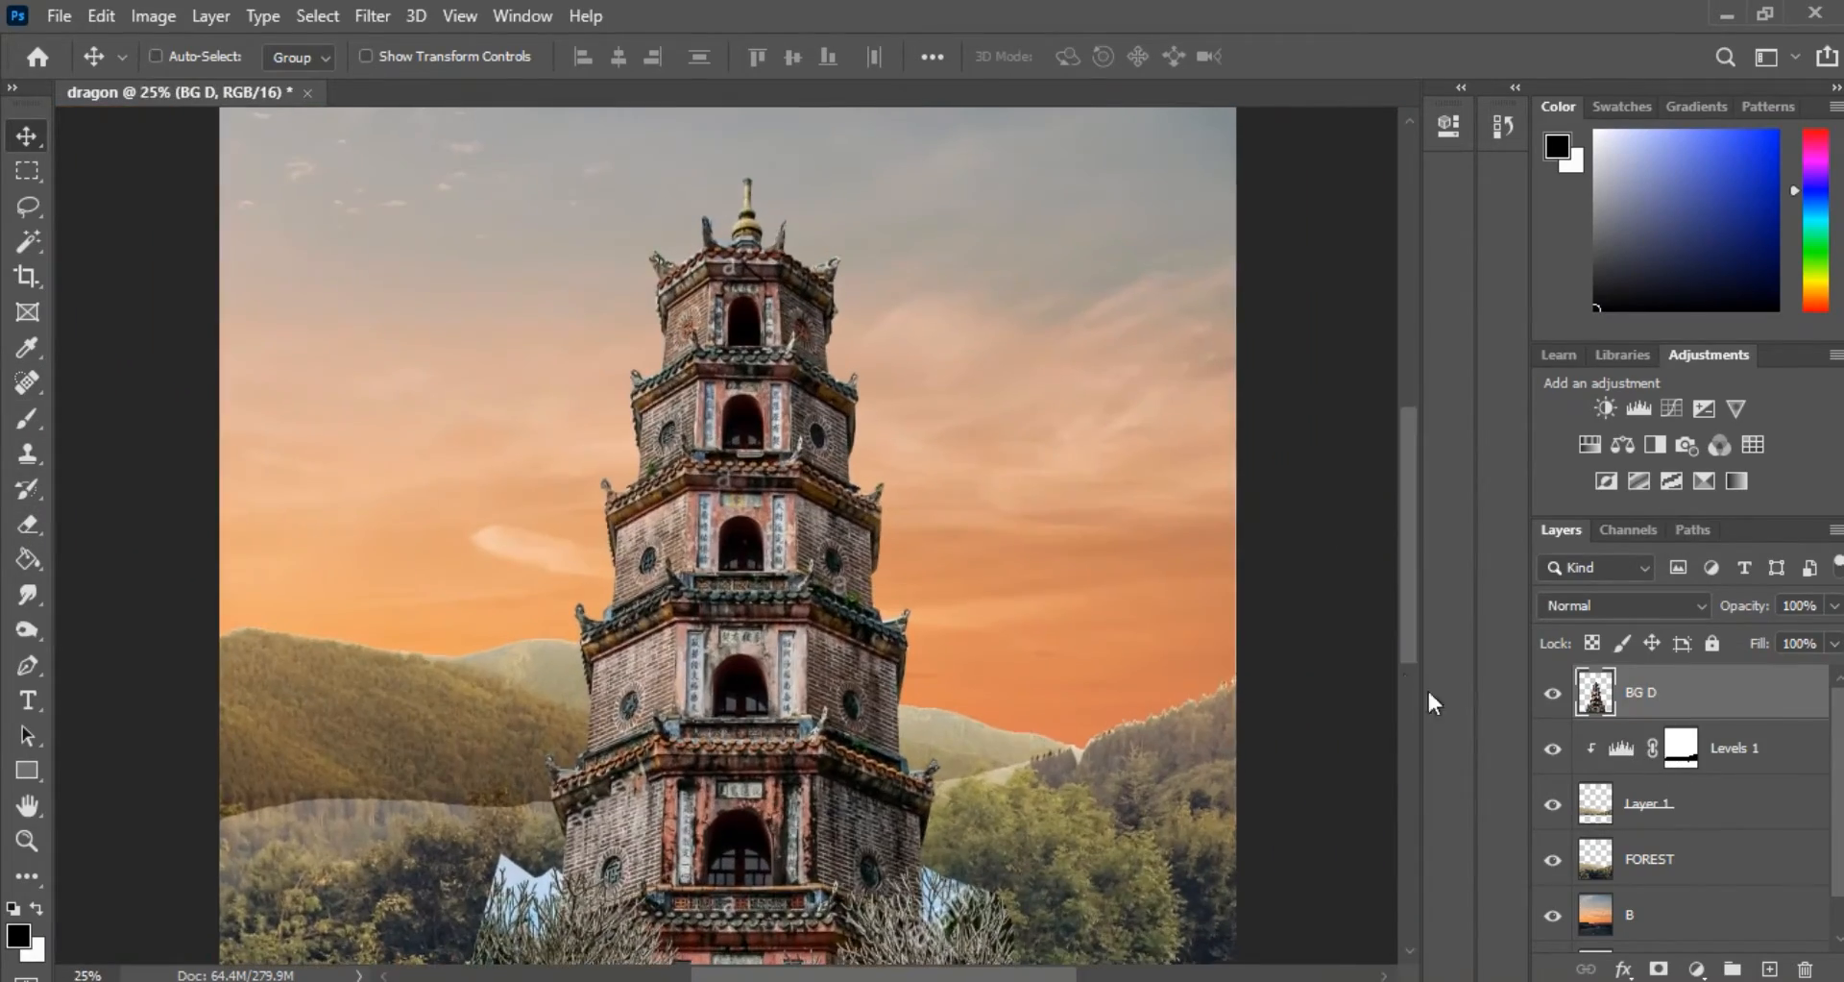
{"action": "key", "text": "ctrl+minus"}
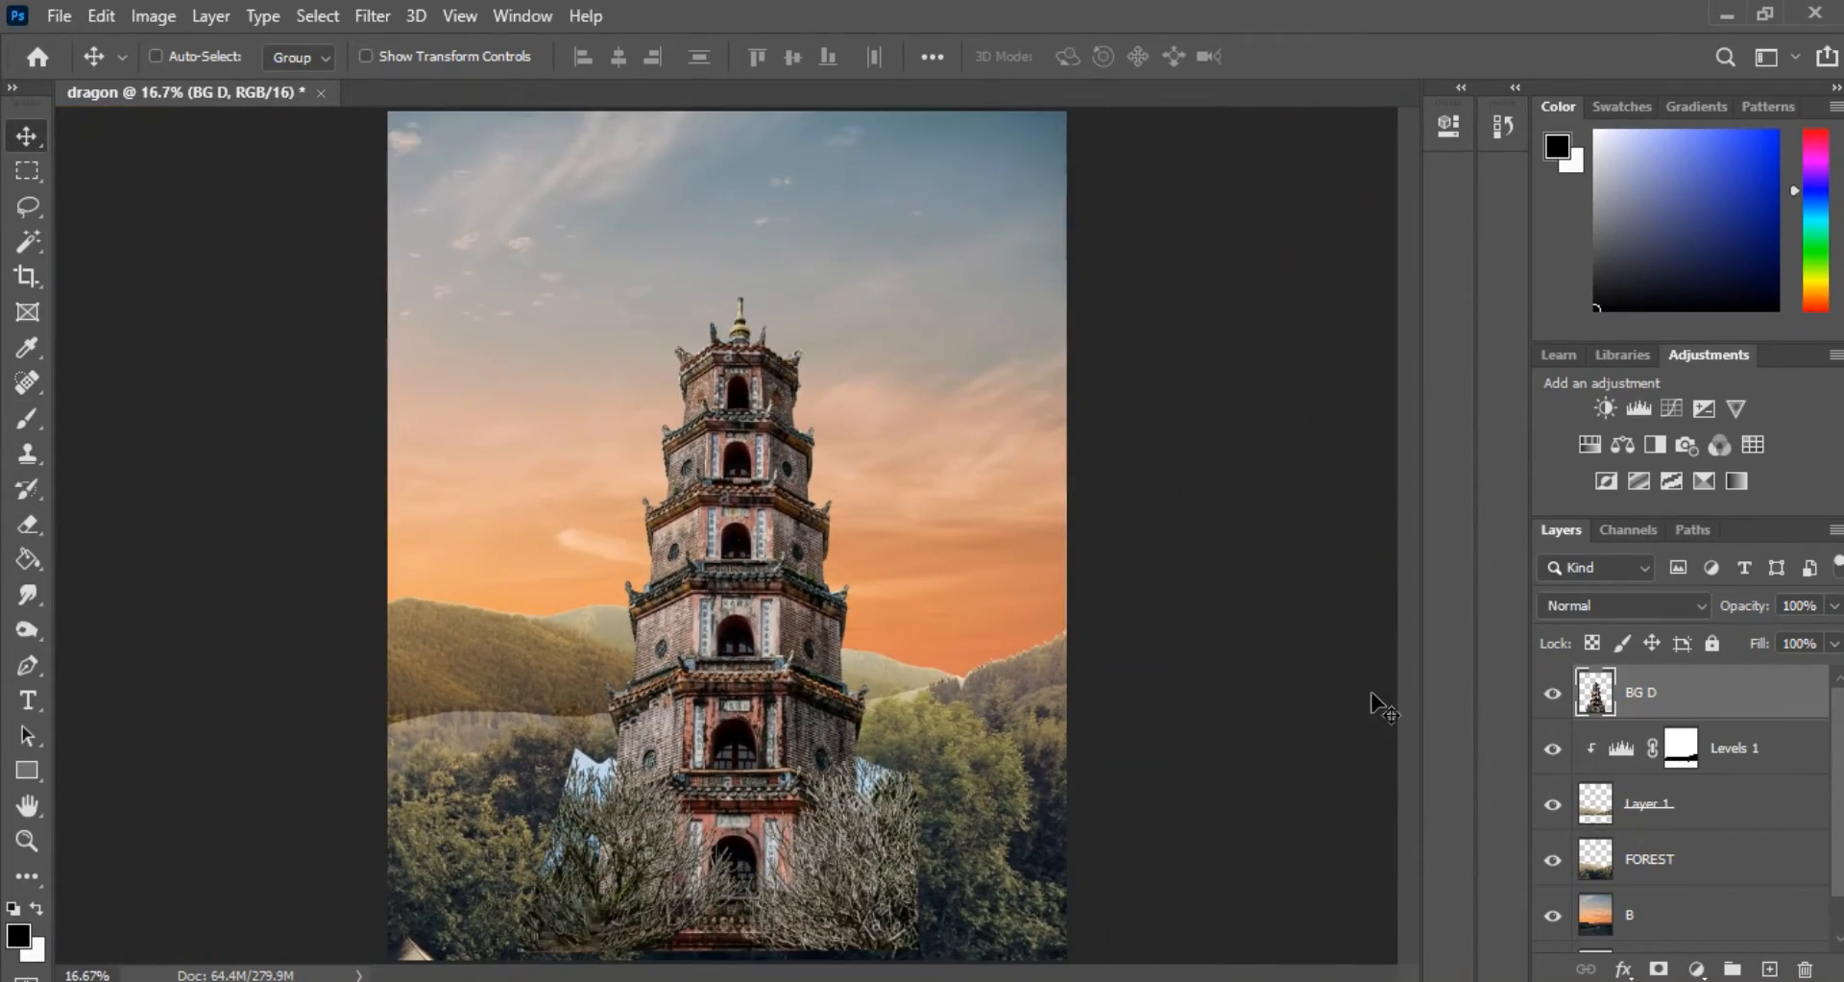
Set the eraser to the Grass brush tip at a size of 464 px
{"action": "left_click", "coordinate": [28, 524]}
{"action": "left_click", "coordinate": [168, 77]}
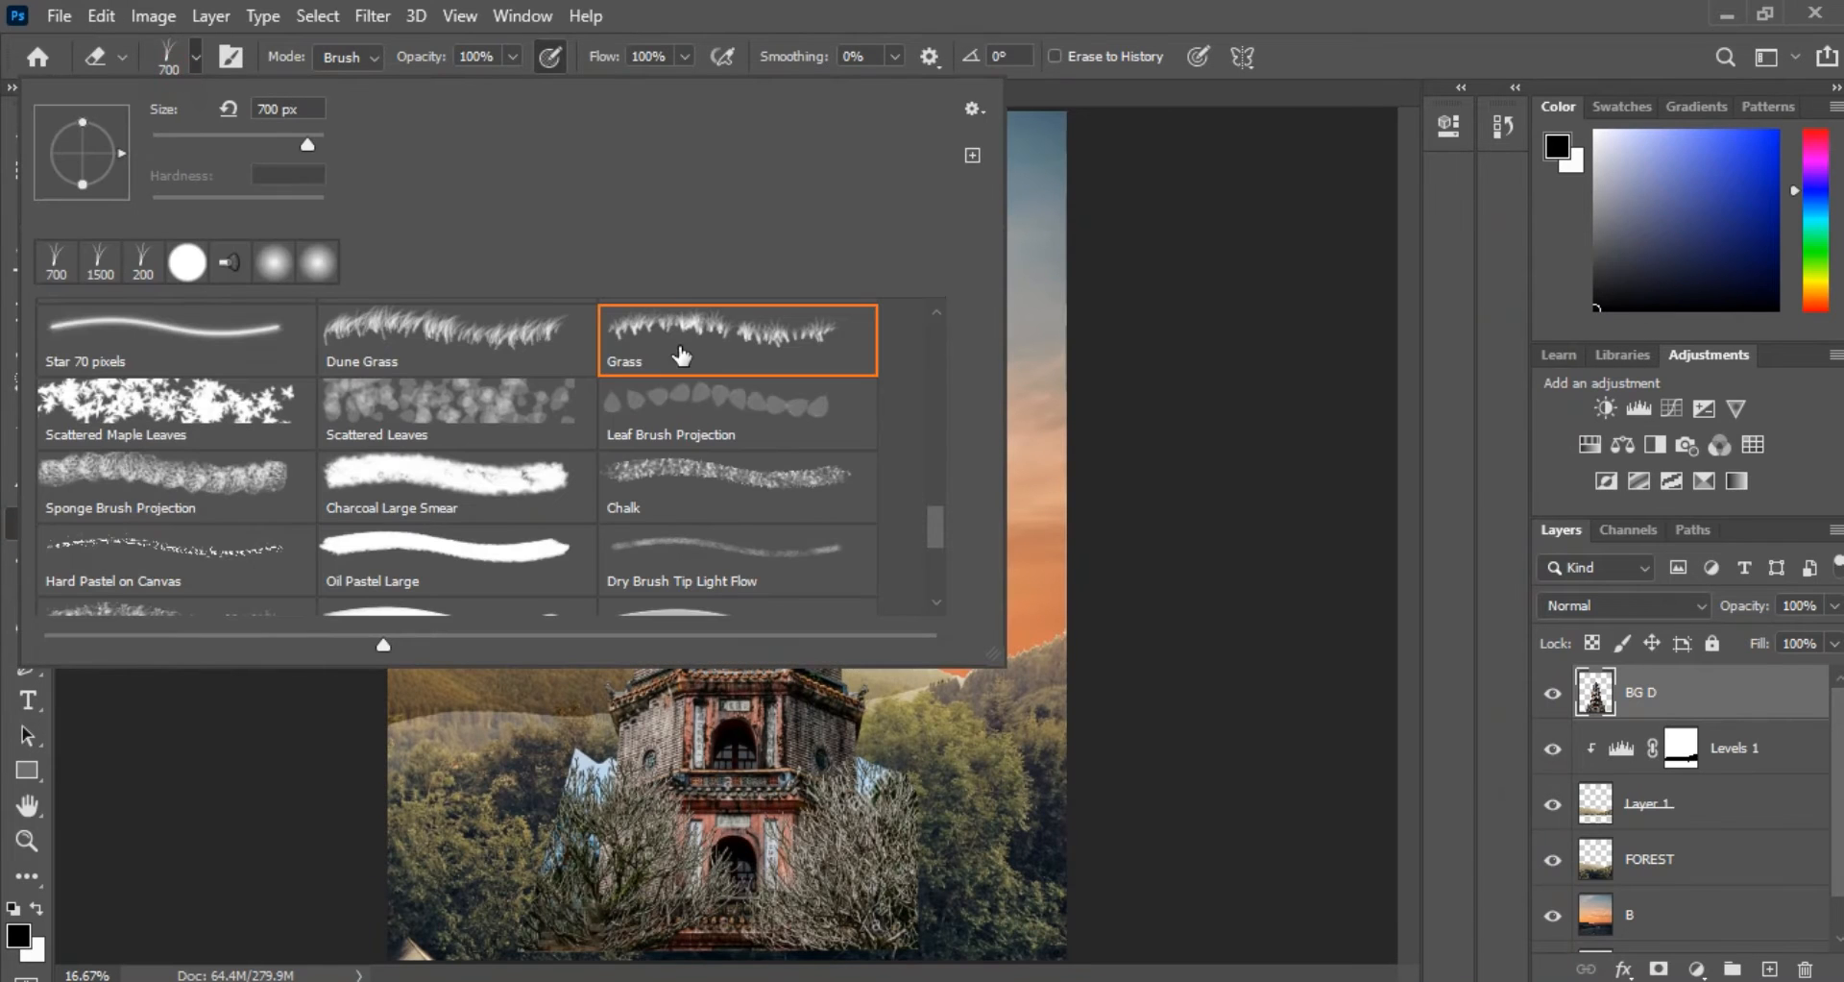
{"action": "left_click", "coordinate": [1318, 26]}
{"action": "key", "text": "ctrl+plus"}
{"action": "key", "text": "ctrl+plus"}
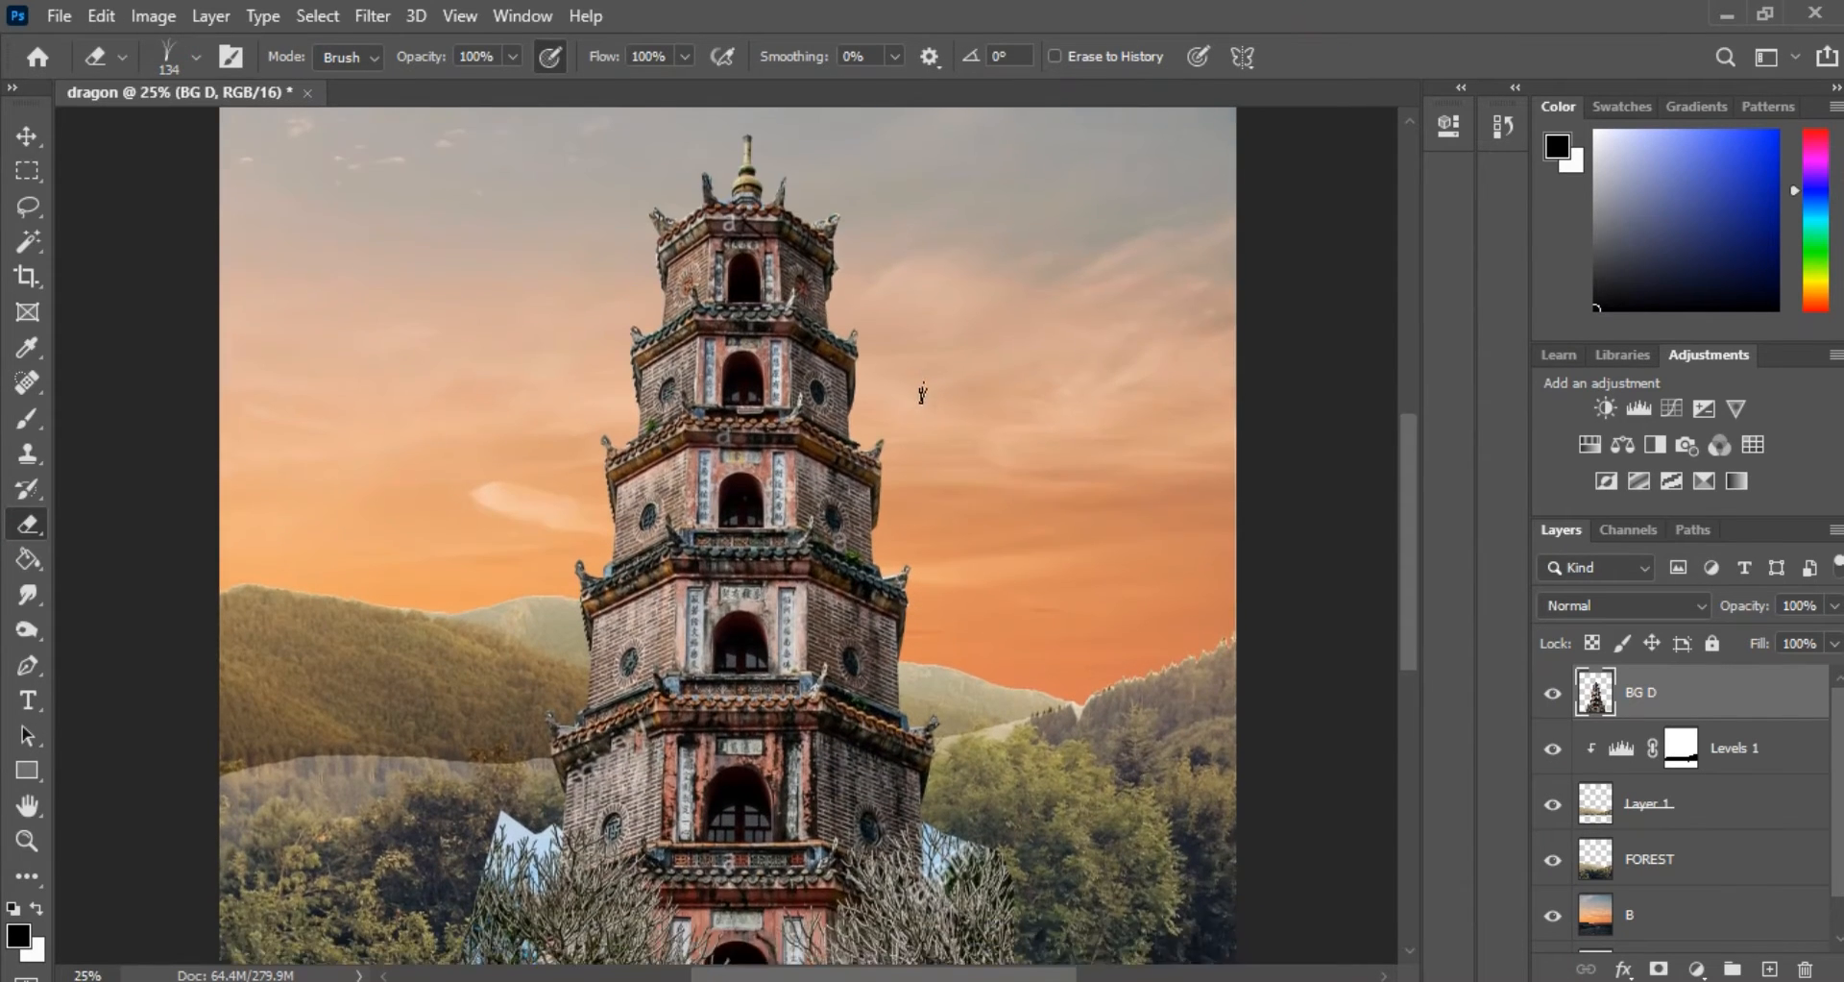
{"action": "key", "text": "ctrl+plus"}
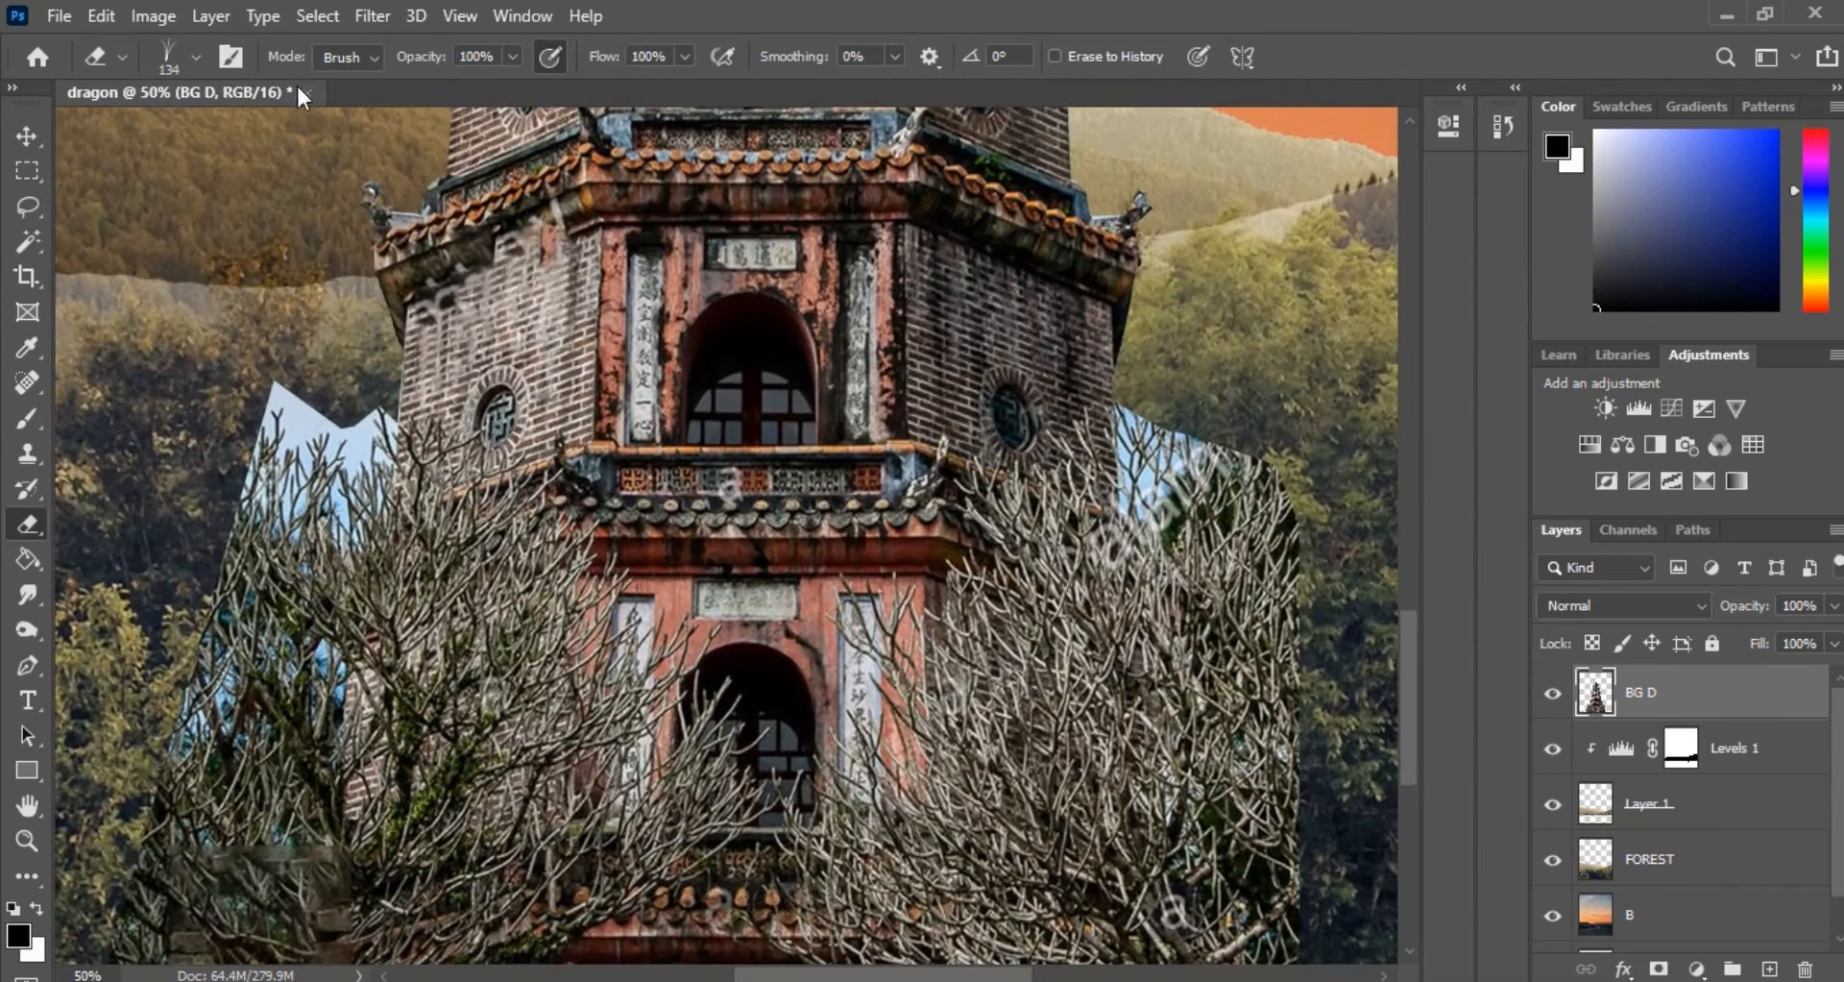
{"action": "left_click", "coordinate": [196, 57]}
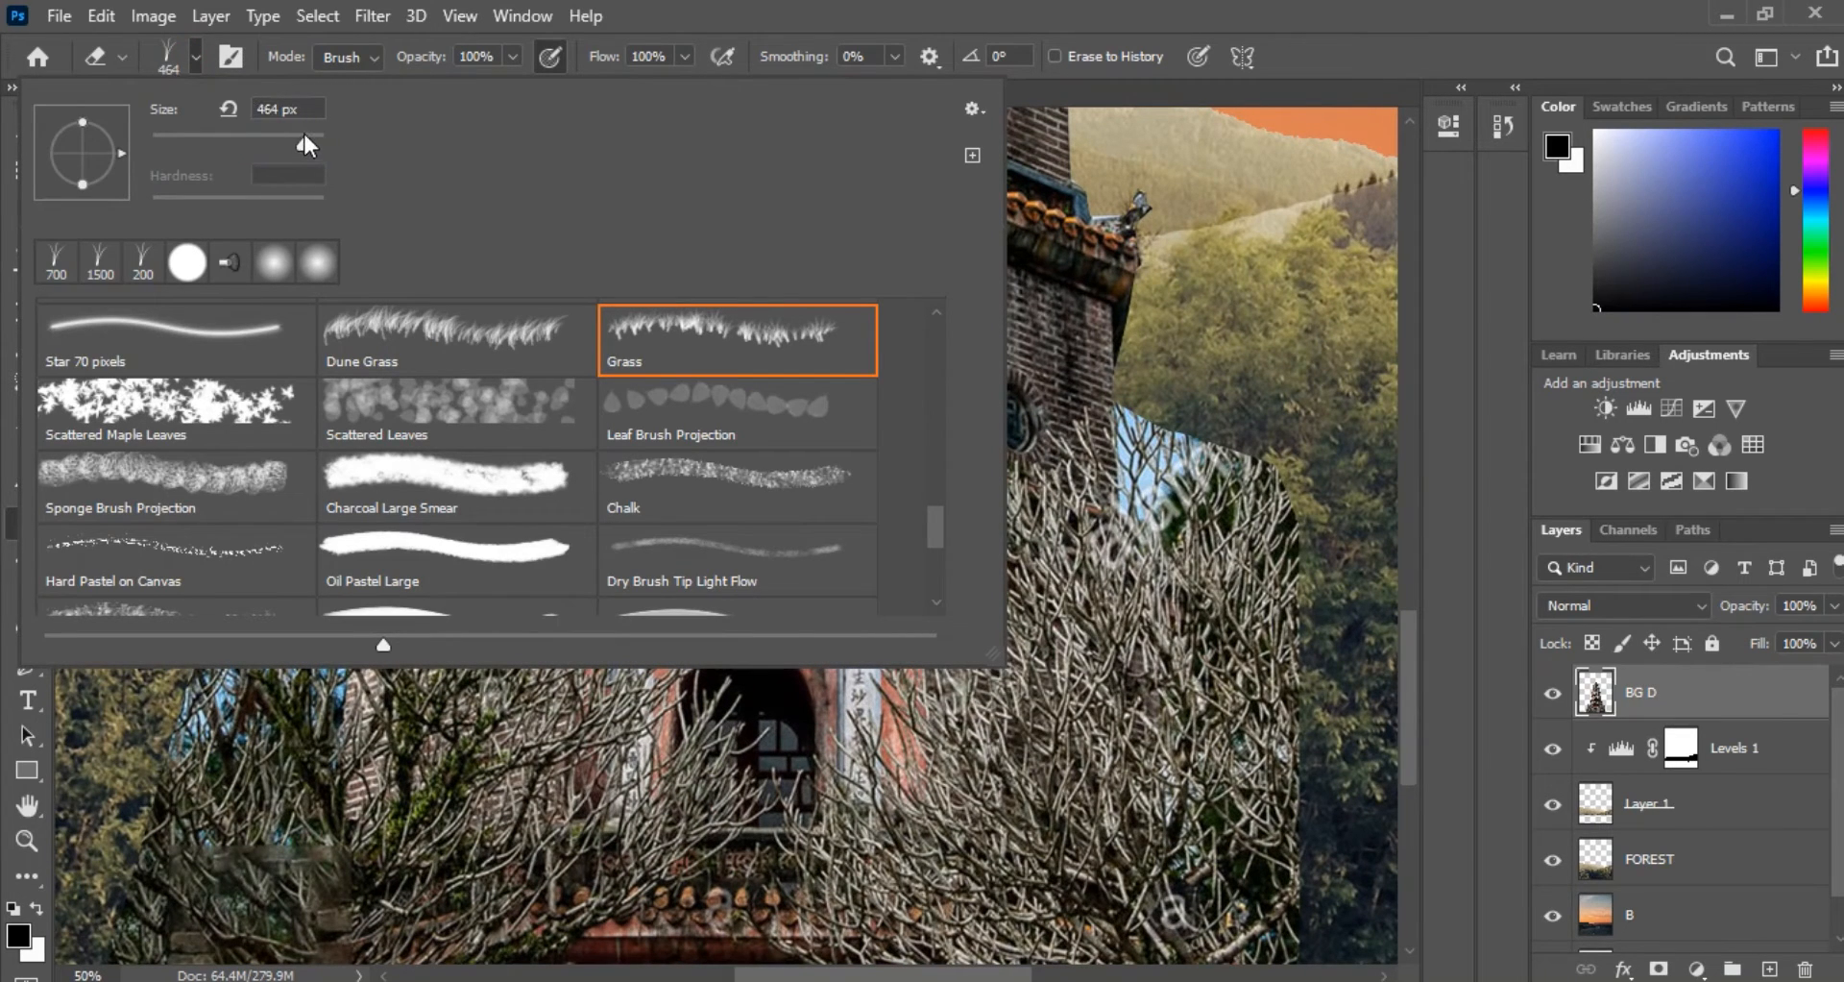
{"action": "left_click", "coordinate": [1518, 11]}
Erase the branches along the bottom and left side of the pagoda's base, enlarging the Grass eraser for broader strokes
{"action": "scroll", "coordinate": [1225, 260], "scroll_direction": "down", "scroll_amount": 1}
{"action": "key", "text": "ctrl+minus"}
{"action": "scroll", "coordinate": [1105, 375], "scroll_direction": "down", "scroll_amount": 1}
{"action": "mouse_move", "coordinate": [1114, 566]}
{"action": "left_mouse_down"}
{"action": "mouse_move", "coordinate": [787, 569]}
{"action": "mouse_move", "coordinate": [379, 524]}
{"action": "left_mouse_up"}
{"action": "key", "text": "bracketright"}
{"action": "key", "text": "bracketright"}
{"action": "key", "text": "bracketright"}
{"action": "key", "text": "bracketright"}
{"action": "key", "text": "bracketright"}
{"action": "key", "text": "bracketright"}
{"action": "mouse_move", "coordinate": [375, 442]}
{"action": "left_mouse_down"}
{"action": "mouse_move", "coordinate": [624, 631]}
{"action": "mouse_move", "coordinate": [901, 621]}
{"action": "mouse_move", "coordinate": [1122, 564]}
{"action": "mouse_move", "coordinate": [771, 626]}
{"action": "mouse_move", "coordinate": [449, 522]}
{"action": "mouse_move", "coordinate": [468, 365]}
{"action": "mouse_move", "coordinate": [437, 361]}
{"action": "mouse_move", "coordinate": [457, 319]}
{"action": "left_mouse_up"}
Reduce the Grass eraser to 1000 px and erase the left-hand sky patch and the branches across the pagoda's base
{"action": "key", "text": "bracketleft"}
{"action": "key", "text": "bracketleft"}
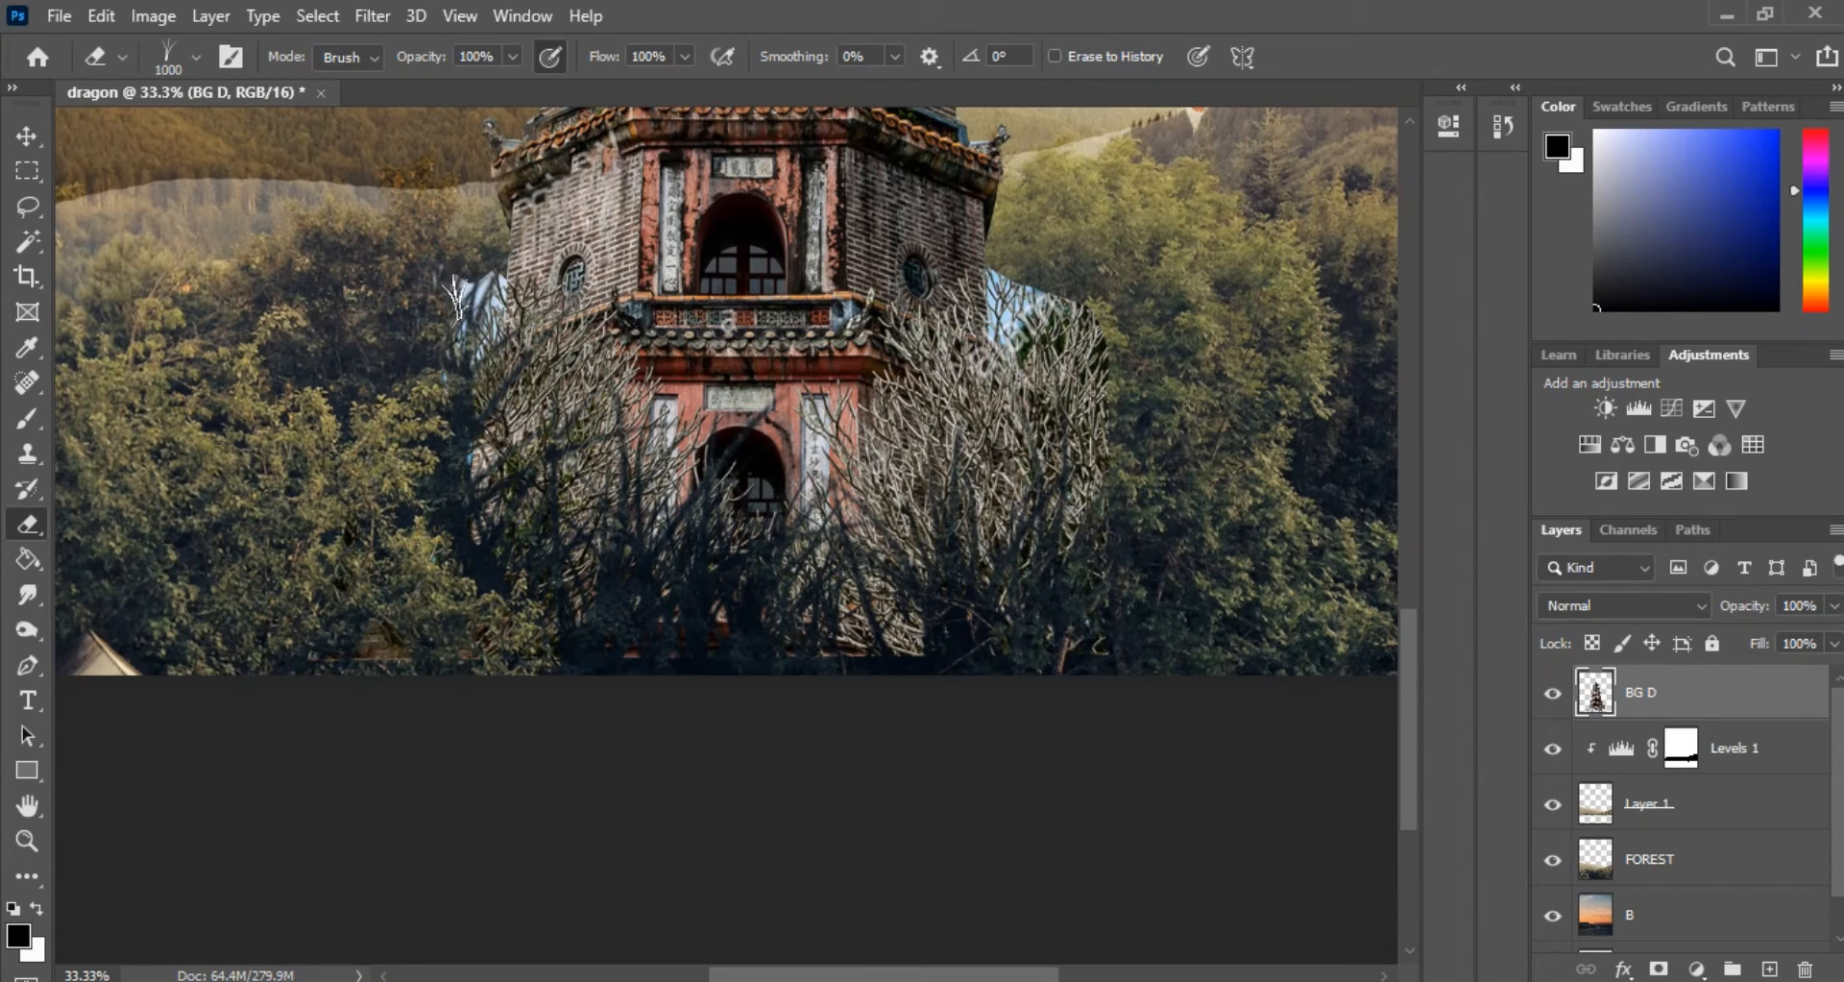
{"action": "left_click_drag", "start_coordinate": [464, 308], "coordinate": [498, 351]}
{"action": "mouse_move", "coordinate": [544, 522]}
{"action": "left_mouse_down"}
{"action": "mouse_move", "coordinate": [663, 499]}
{"action": "mouse_move", "coordinate": [729, 644]}
{"action": "left_mouse_up"}
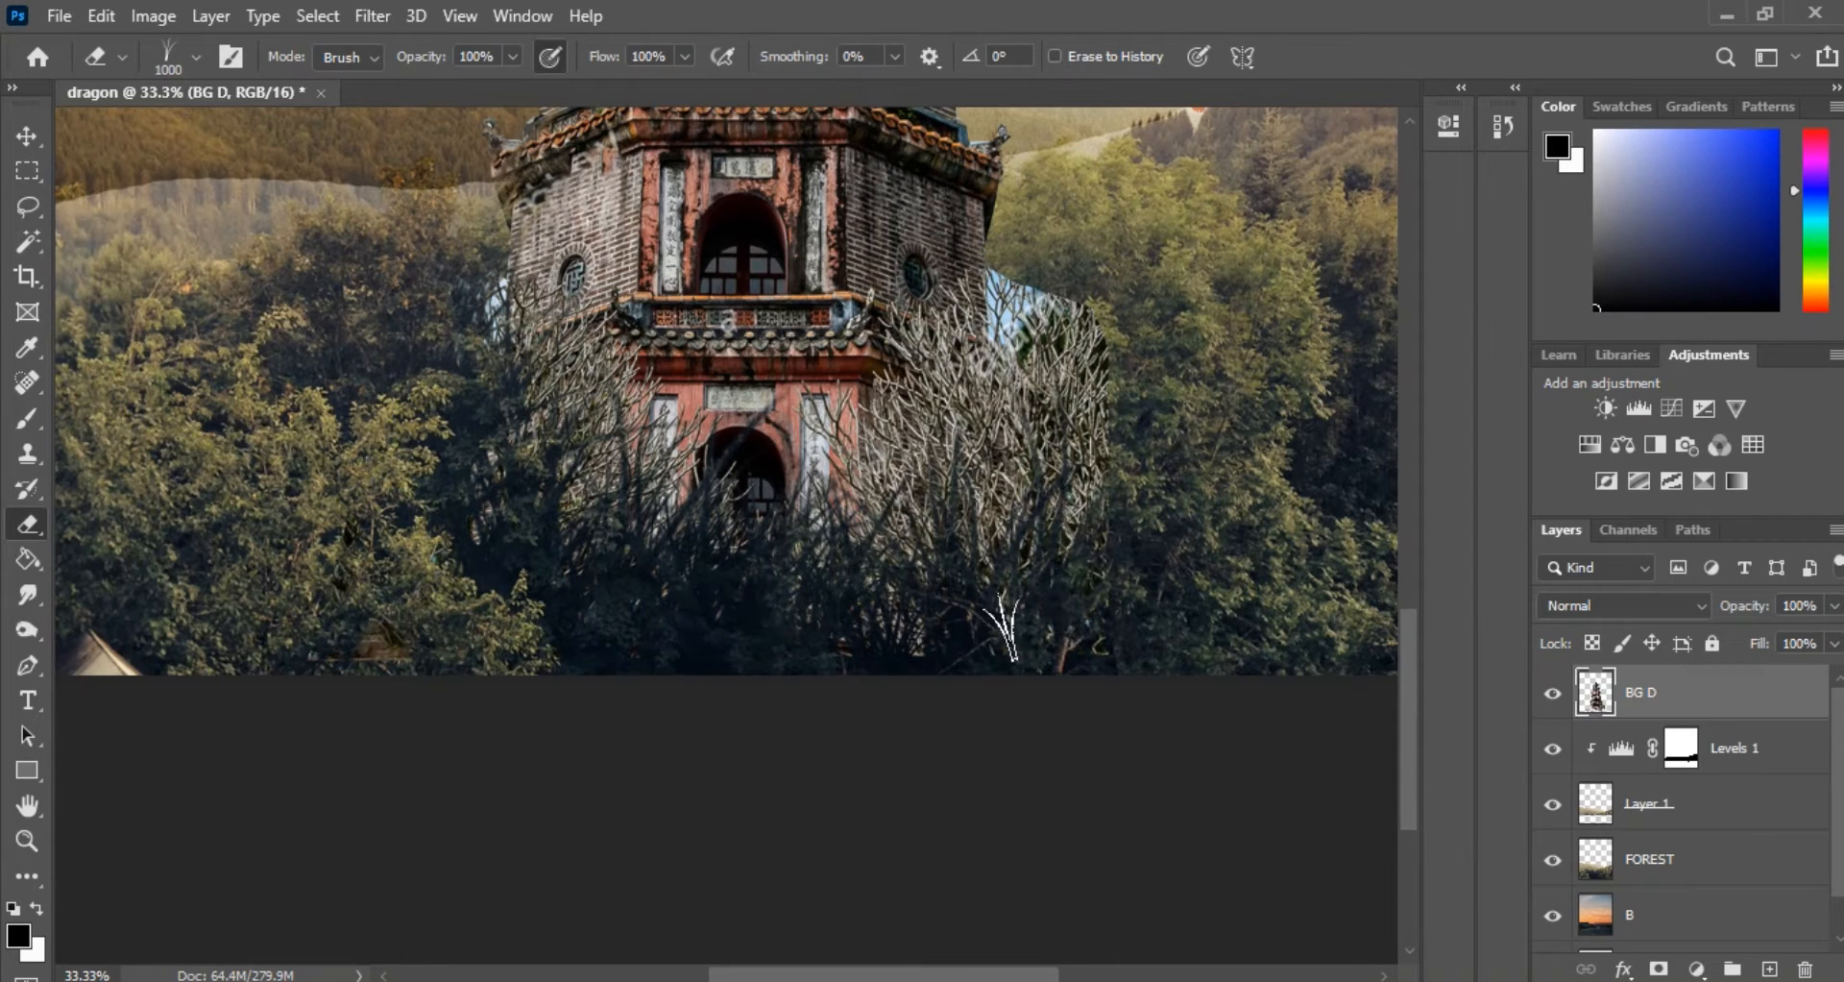
{"action": "mouse_move", "coordinate": [919, 658]}
{"action": "left_mouse_down"}
{"action": "mouse_move", "coordinate": [1096, 326]}
{"action": "mouse_move", "coordinate": [1008, 338]}
{"action": "mouse_move", "coordinate": [1044, 334]}
{"action": "mouse_move", "coordinate": [1084, 367]}
{"action": "mouse_move", "coordinate": [1092, 437]}
{"action": "mouse_move", "coordinate": [920, 555]}
{"action": "mouse_move", "coordinate": [669, 571]}
{"action": "left_mouse_up"}
{"action": "mouse_move", "coordinate": [745, 638]}
{"action": "left_mouse_down"}
{"action": "mouse_move", "coordinate": [1016, 587]}
{"action": "mouse_move", "coordinate": [735, 642]}
{"action": "mouse_move", "coordinate": [848, 515]}
{"action": "mouse_move", "coordinate": [658, 527]}
{"action": "mouse_move", "coordinate": [1063, 447]}
{"action": "left_mouse_up"}
Clean up the remaining branches around the pagoda's base, reducing the Grass eraser to 250 px
{"action": "key", "text": "bracketleft"}
{"action": "key", "text": "bracketleft"}
{"action": "key", "text": "bracketleft"}
{"action": "key", "text": "bracketleft"}
{"action": "key", "text": "bracketleft"}
{"action": "key", "text": "bracketleft"}
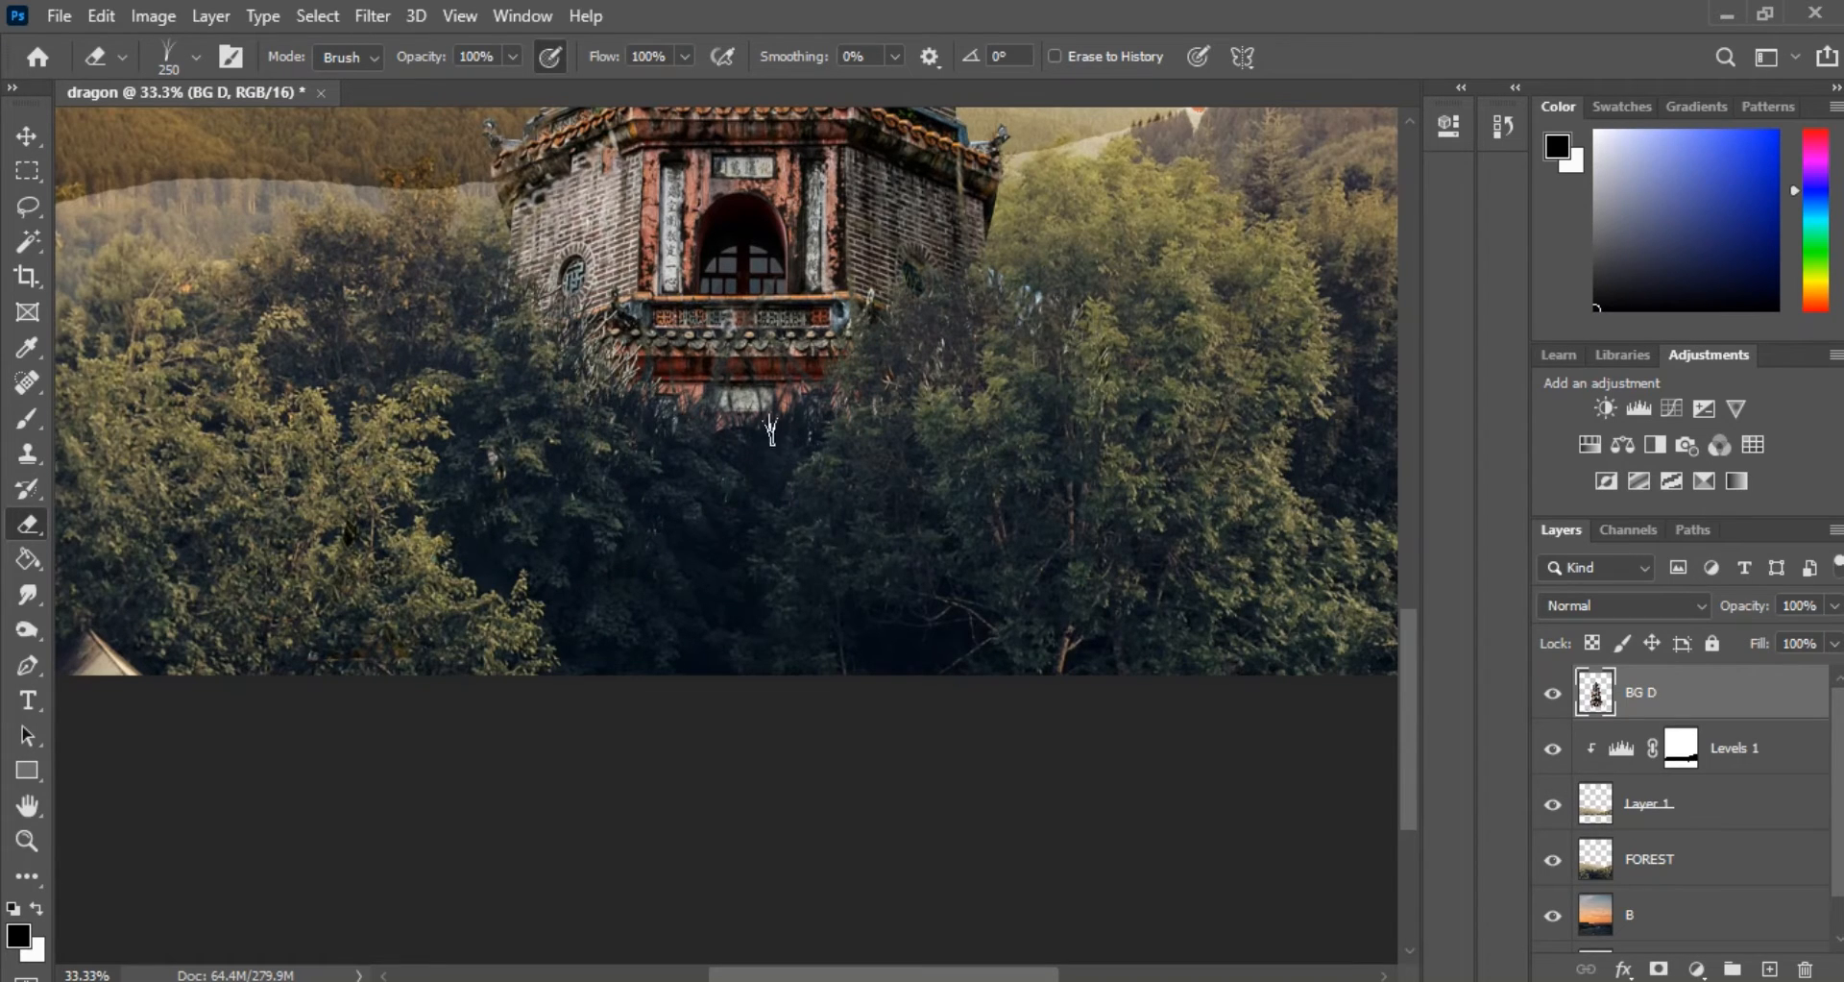
Check how the pagoda's erased base blends into the forest, both up close and in the whole composition
{"action": "key", "text": "ctrl+minus"}
{"action": "key", "text": "ctrl+minus"}
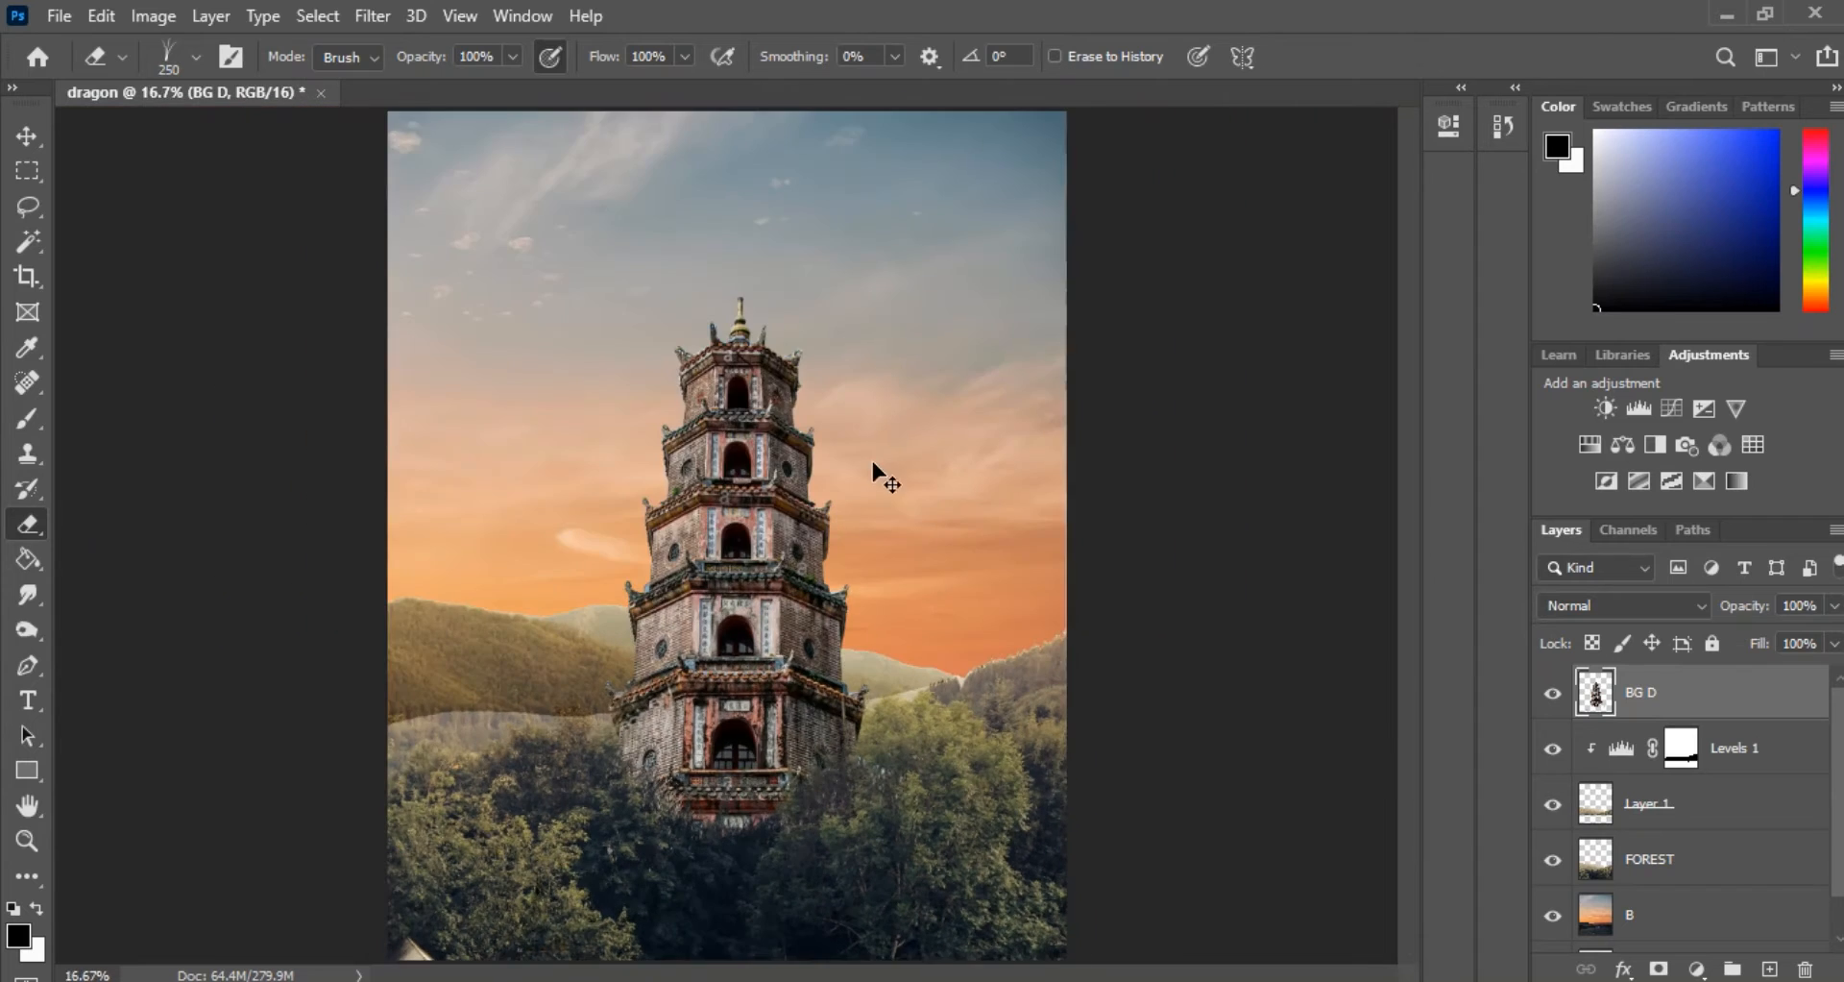
{"action": "key", "text": "ctrl+plus"}
{"action": "scroll", "coordinate": [874, 445], "scroll_direction": "down", "scroll_amount": 1}
{"action": "key", "text": "ctrl+minus"}
{"action": "key", "text": "ctrl+minus"}
{"action": "key", "text": "ctrl+plus"}
{"action": "key", "text": "ctrl+minus"}
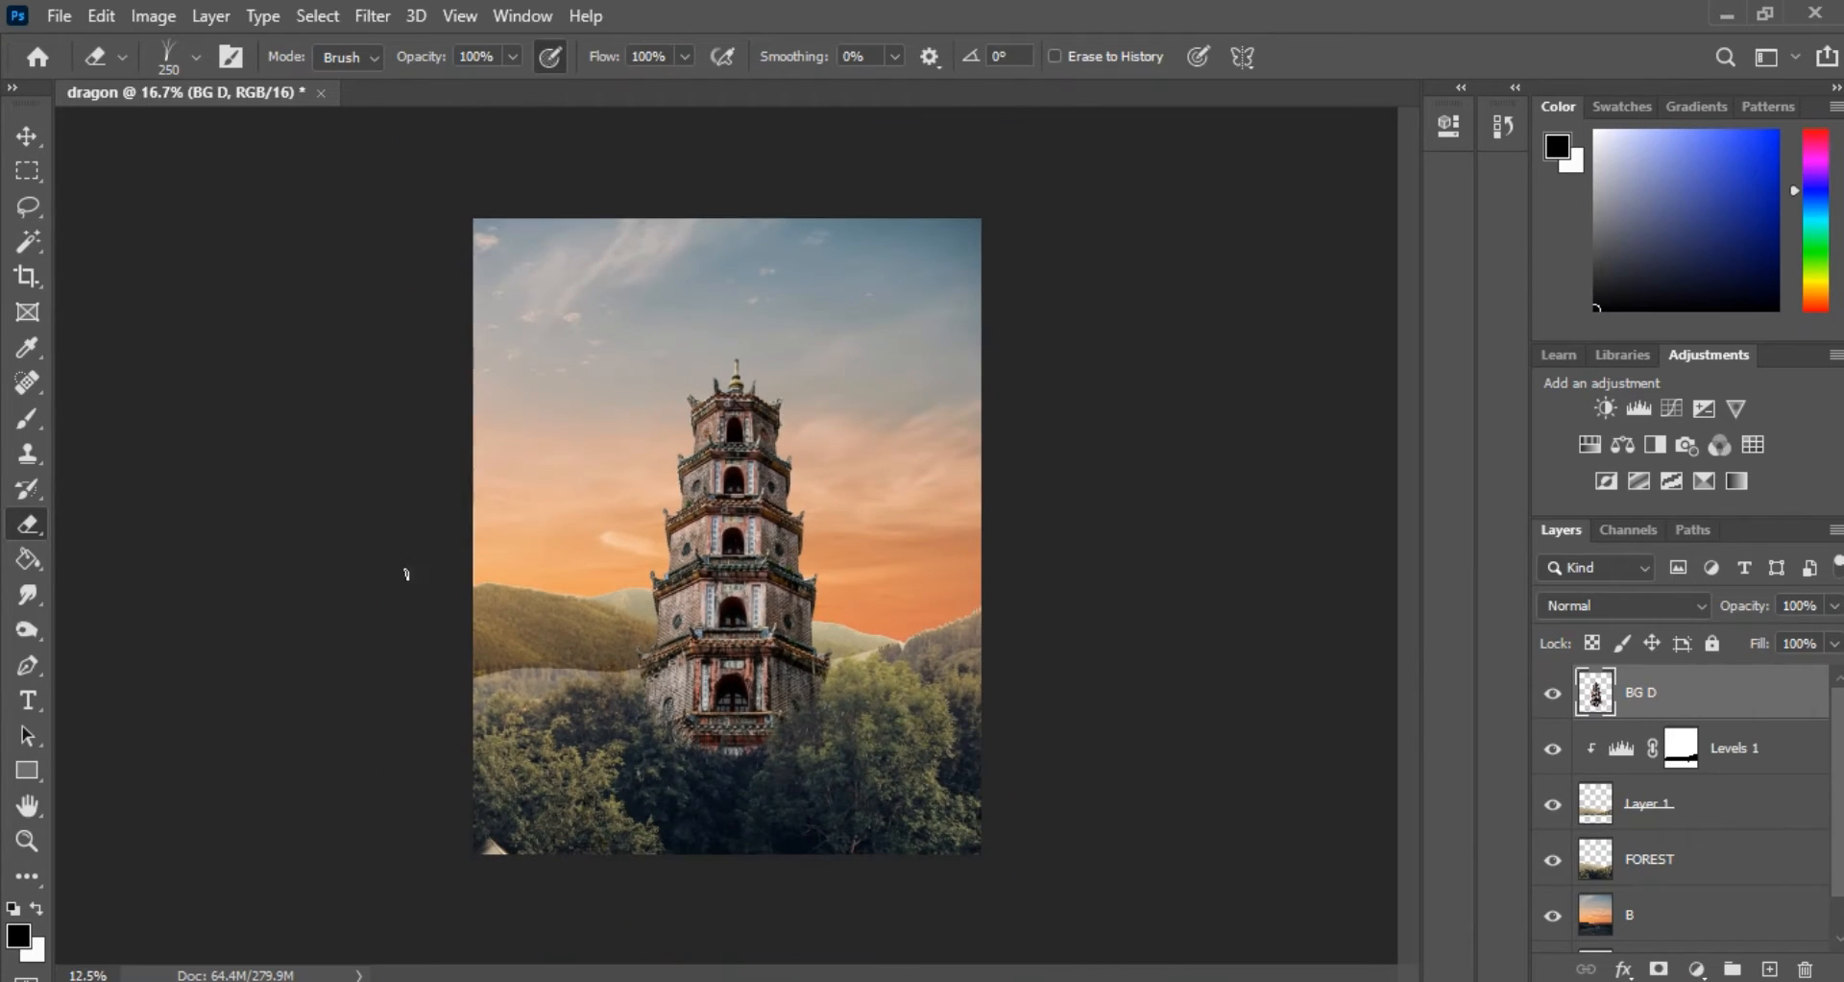
Add a Levels adjustment clipped to the BG D pagoda layer with the midtones at 0.78
{"action": "left_click", "coordinate": [27, 139]}
{"action": "key", "text": "ctrl+plus"}
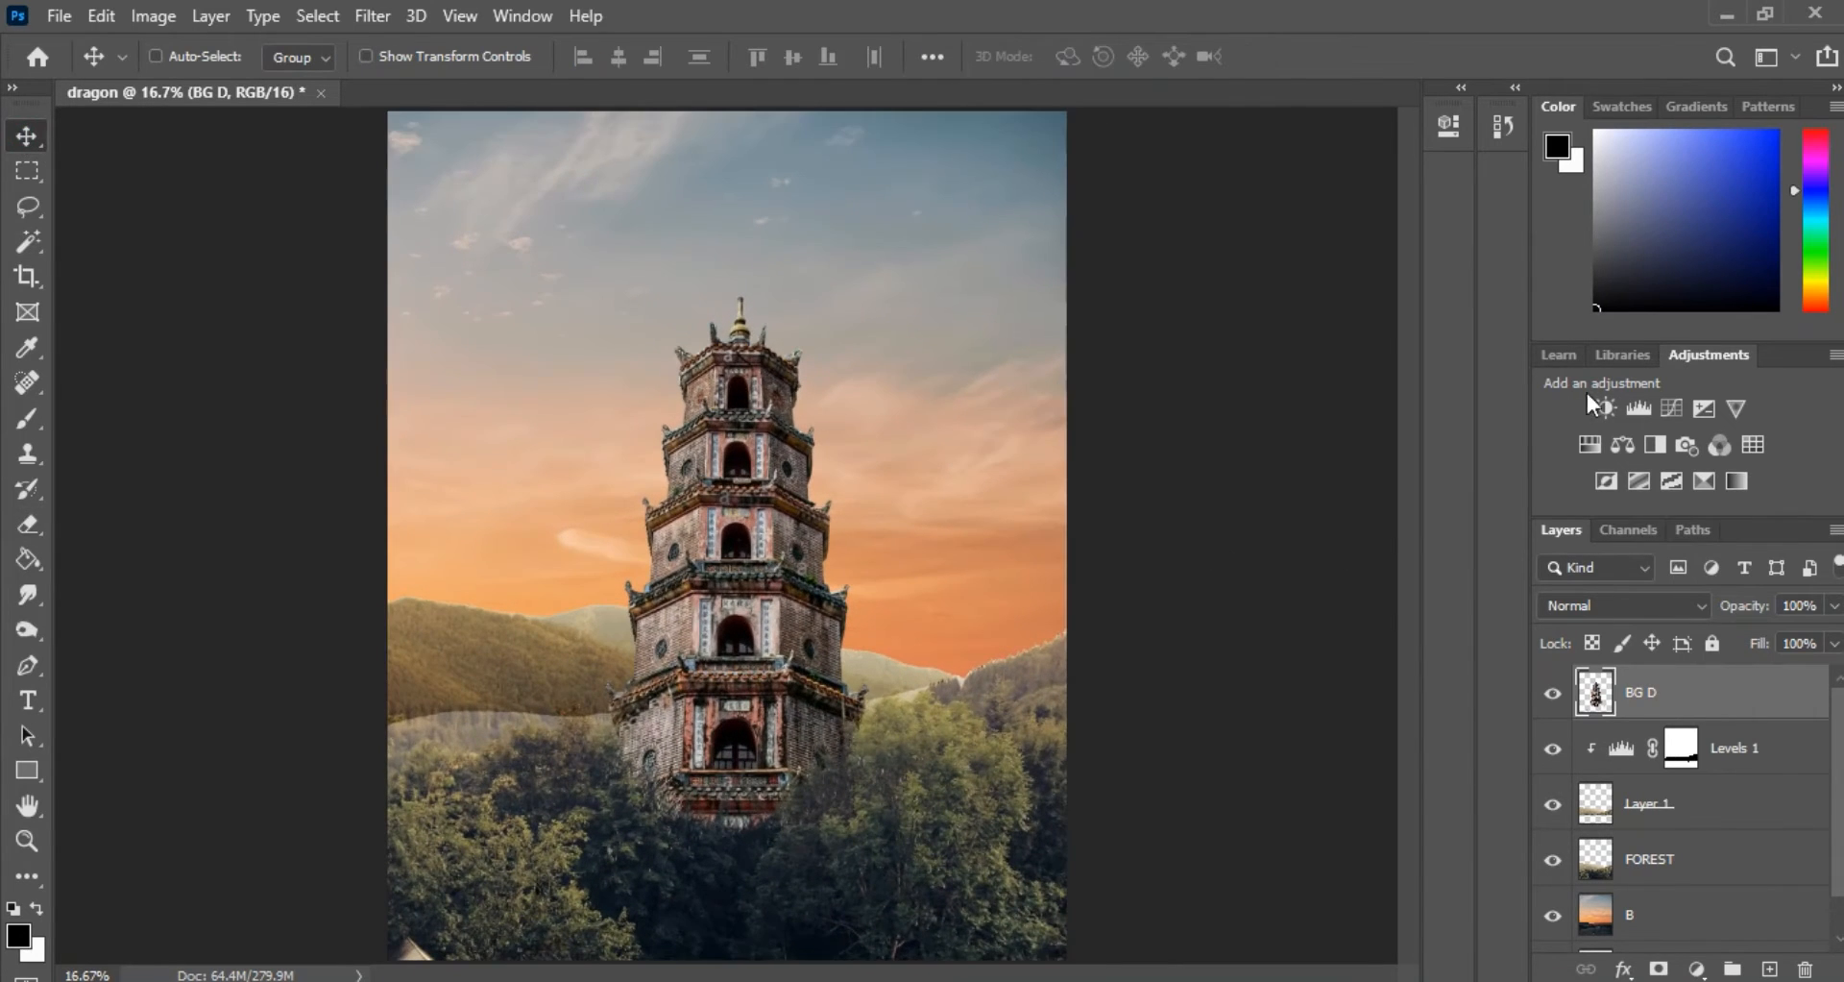
{"action": "left_click", "coordinate": [1638, 407]}
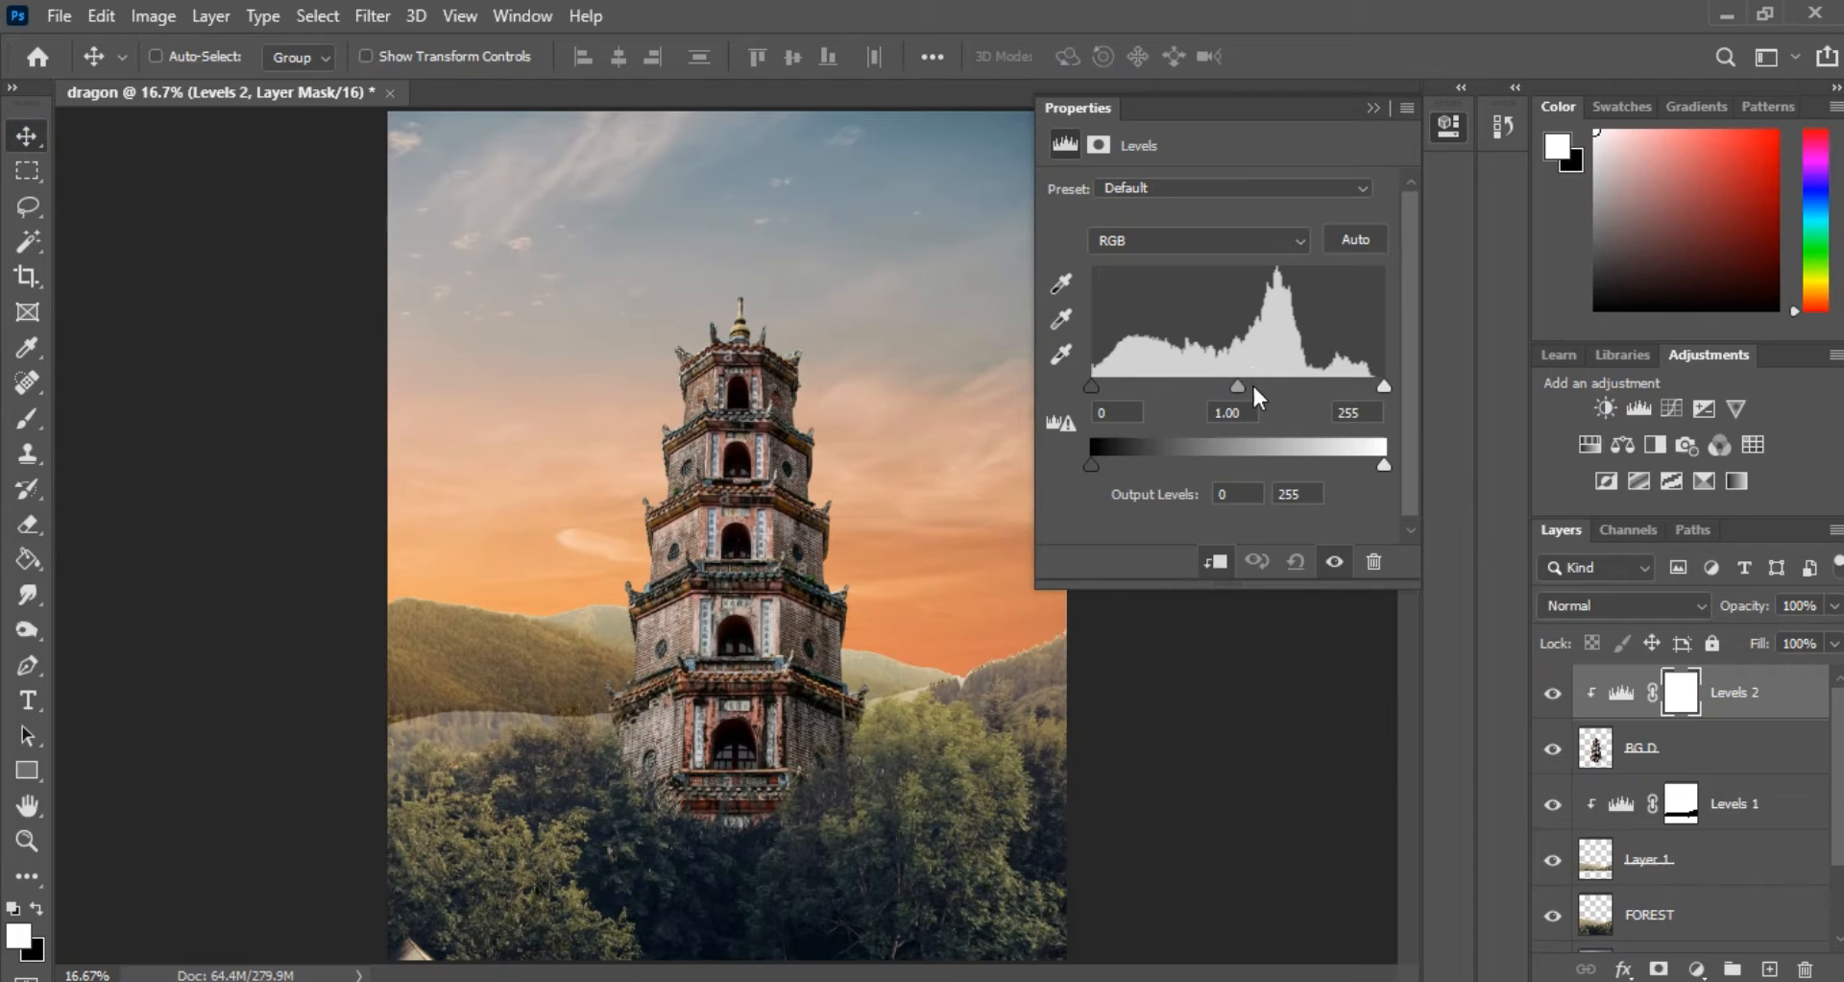
{"action": "left_click_drag", "start_coordinate": [1248, 384], "coordinate": [1256, 382]}
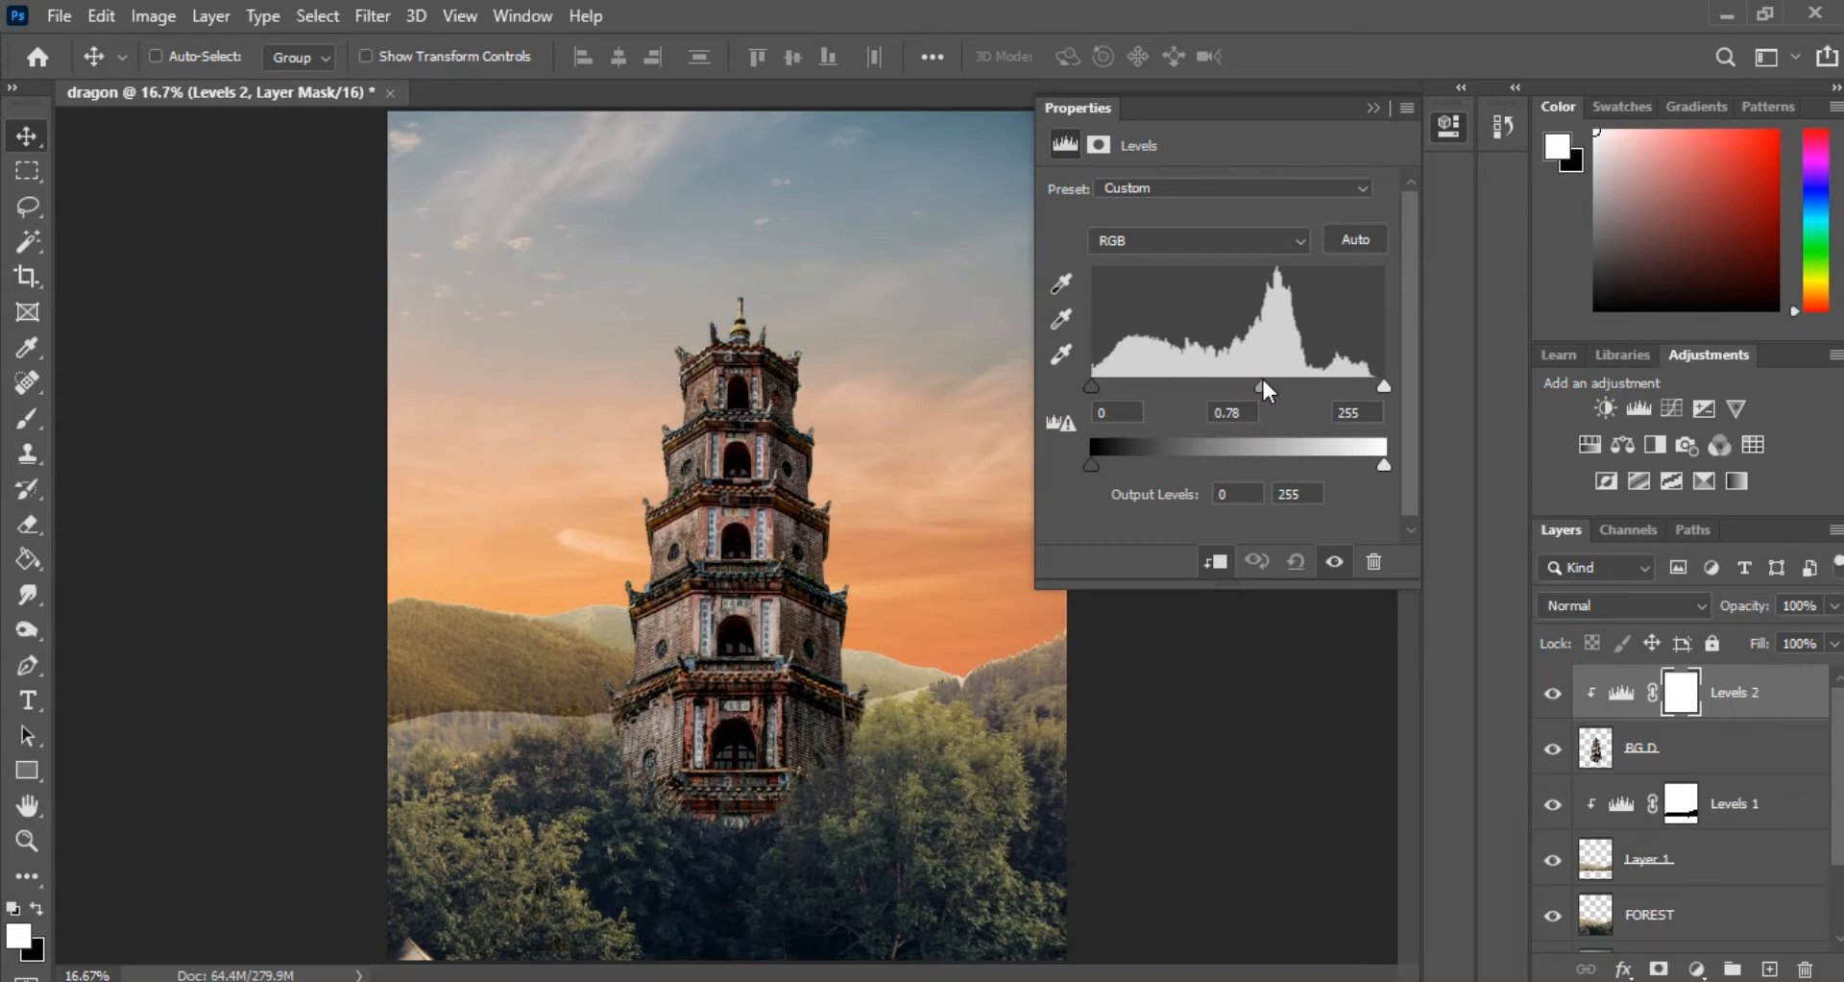
{"action": "left_click", "coordinate": [1373, 102]}
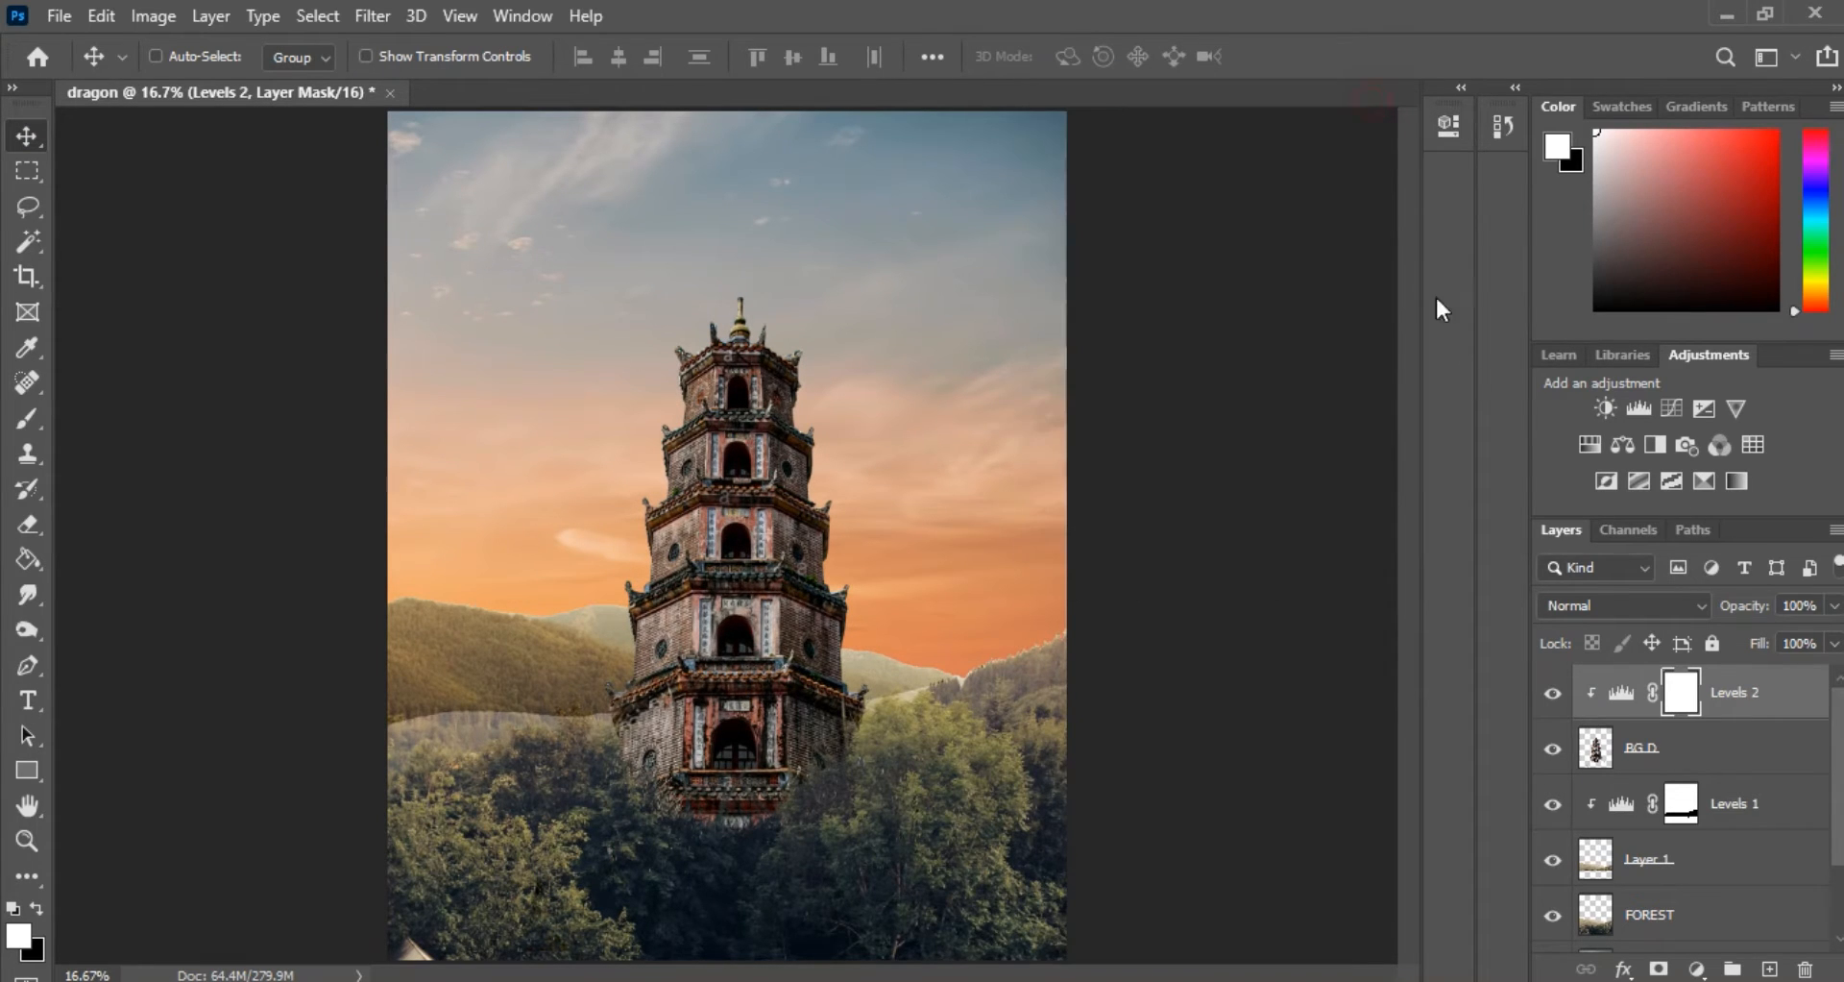
Try other blend modes on the pagoda's Levels adjustment and return it to Normal
{"action": "key", "text": "shift+plus"}
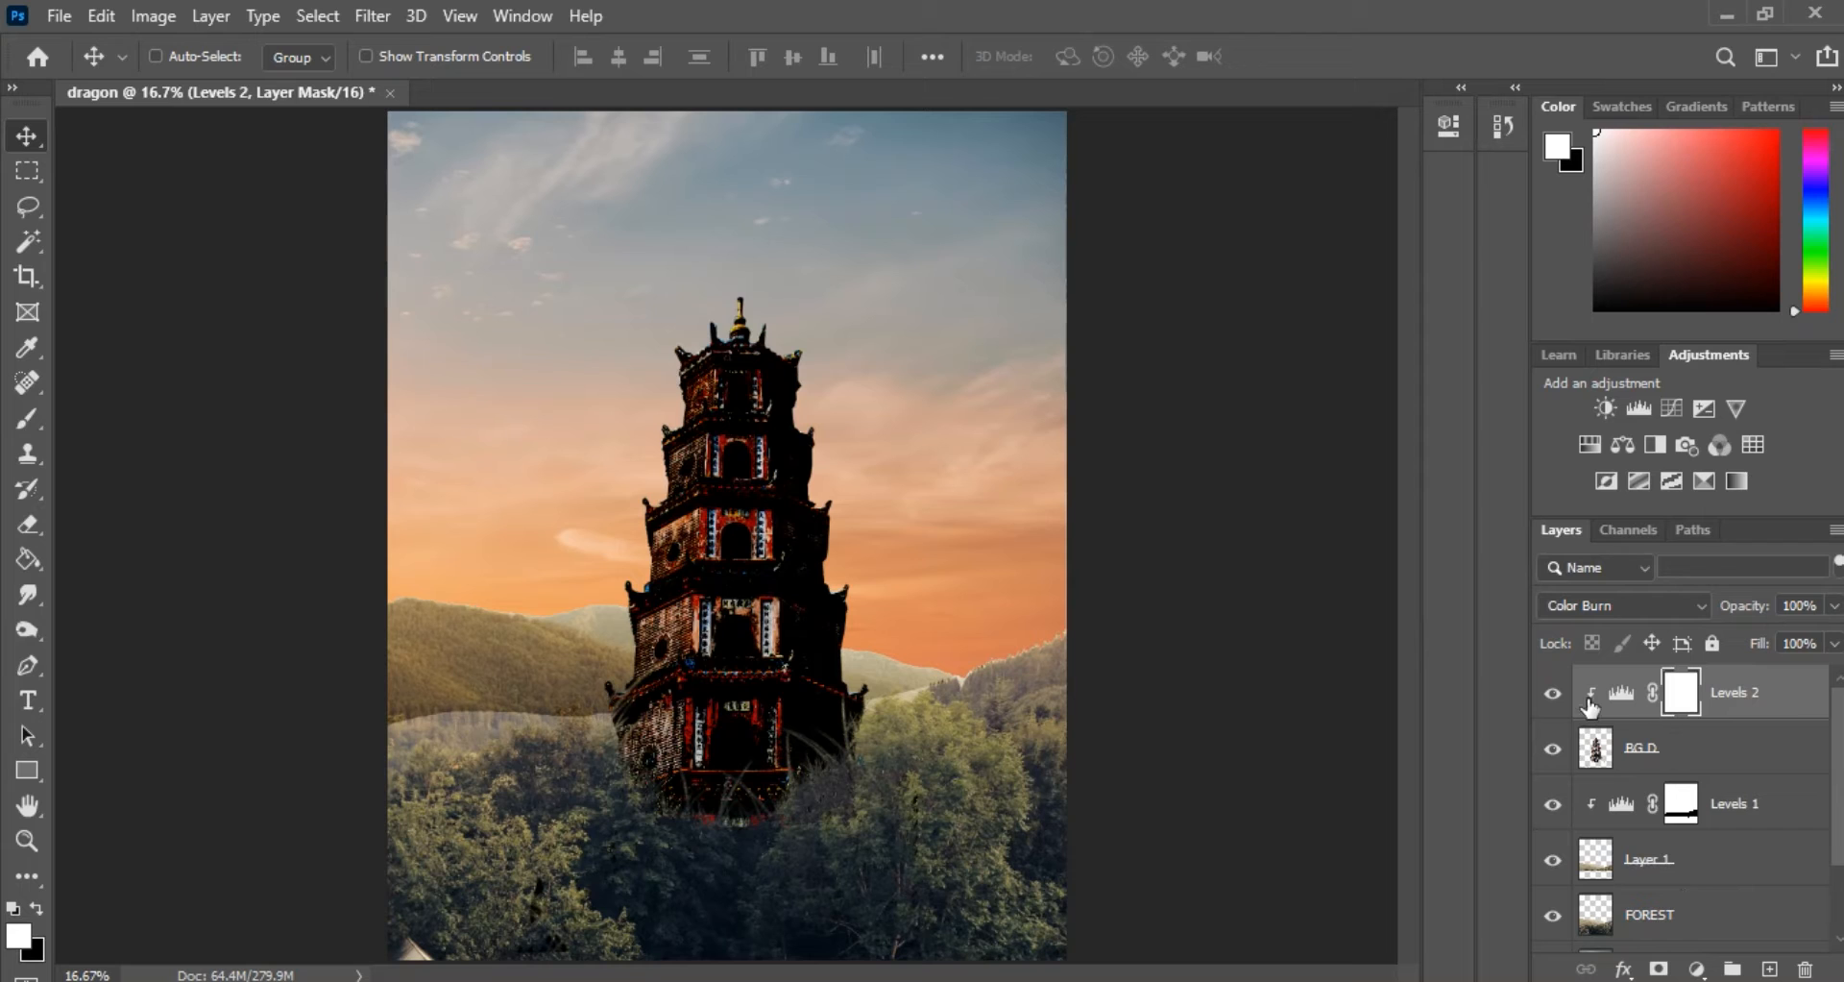
{"action": "left_click", "coordinate": [1640, 604]}
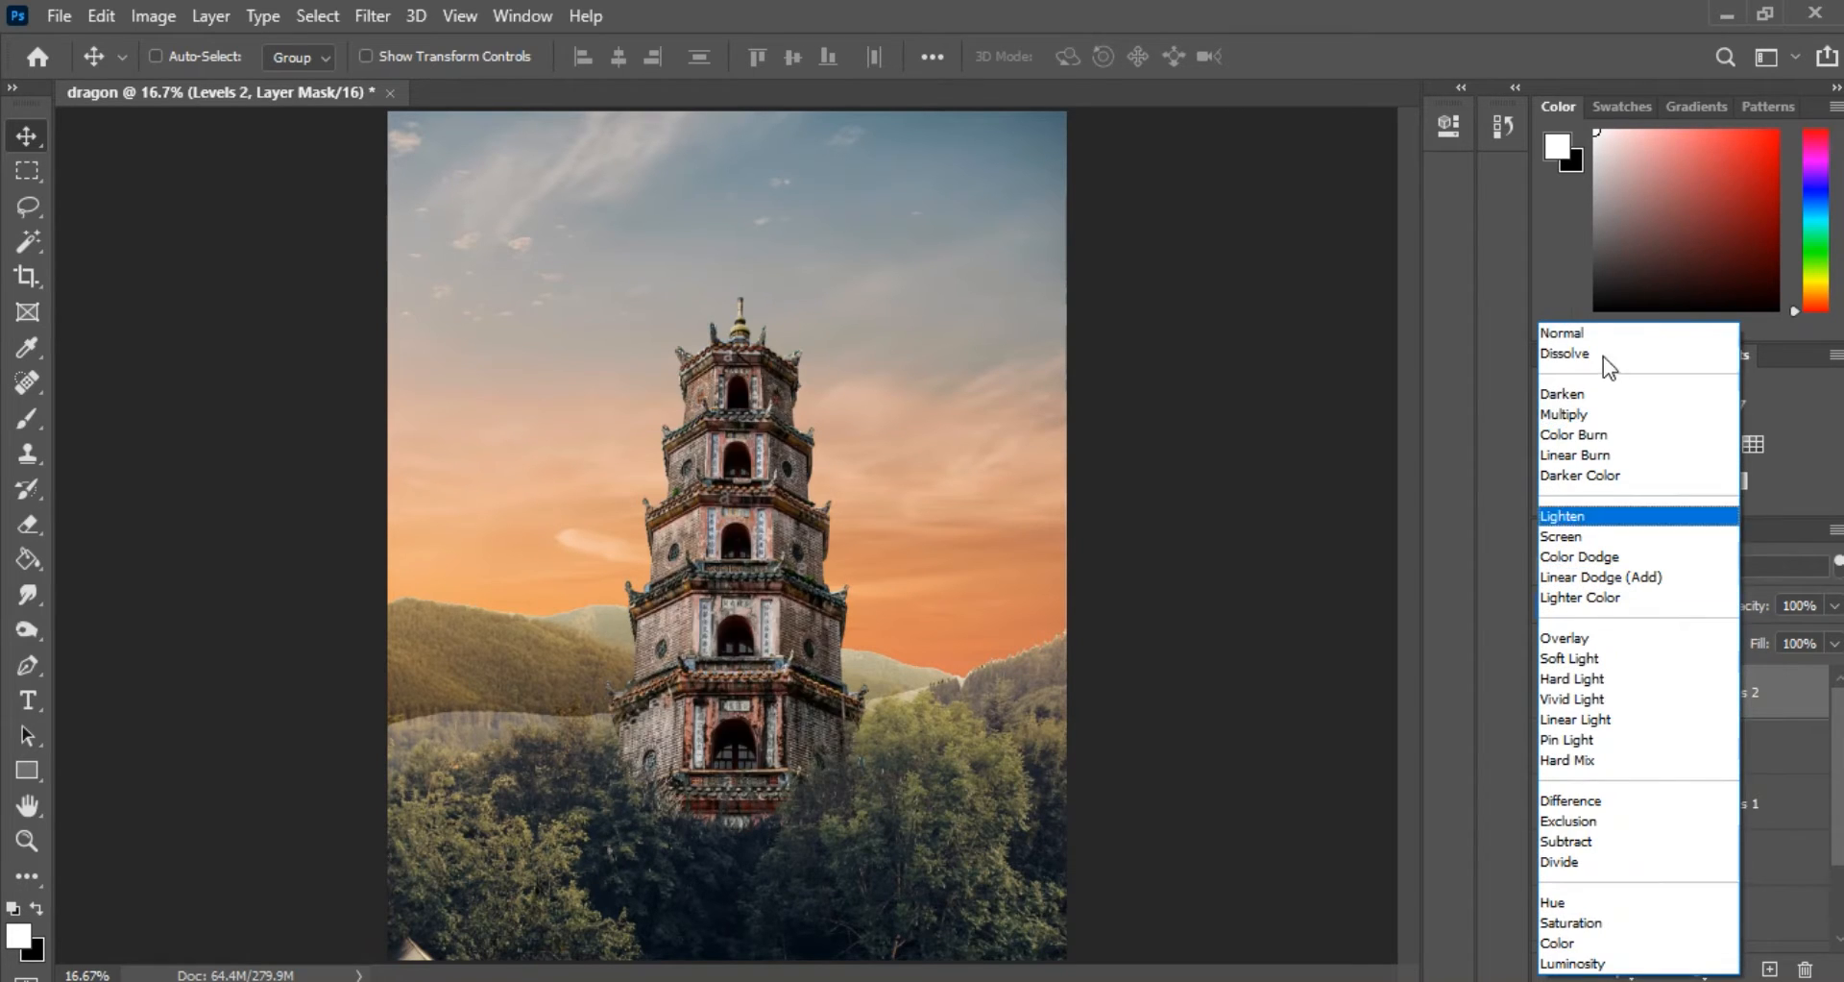
{"action": "left_click", "coordinate": [1593, 334]}
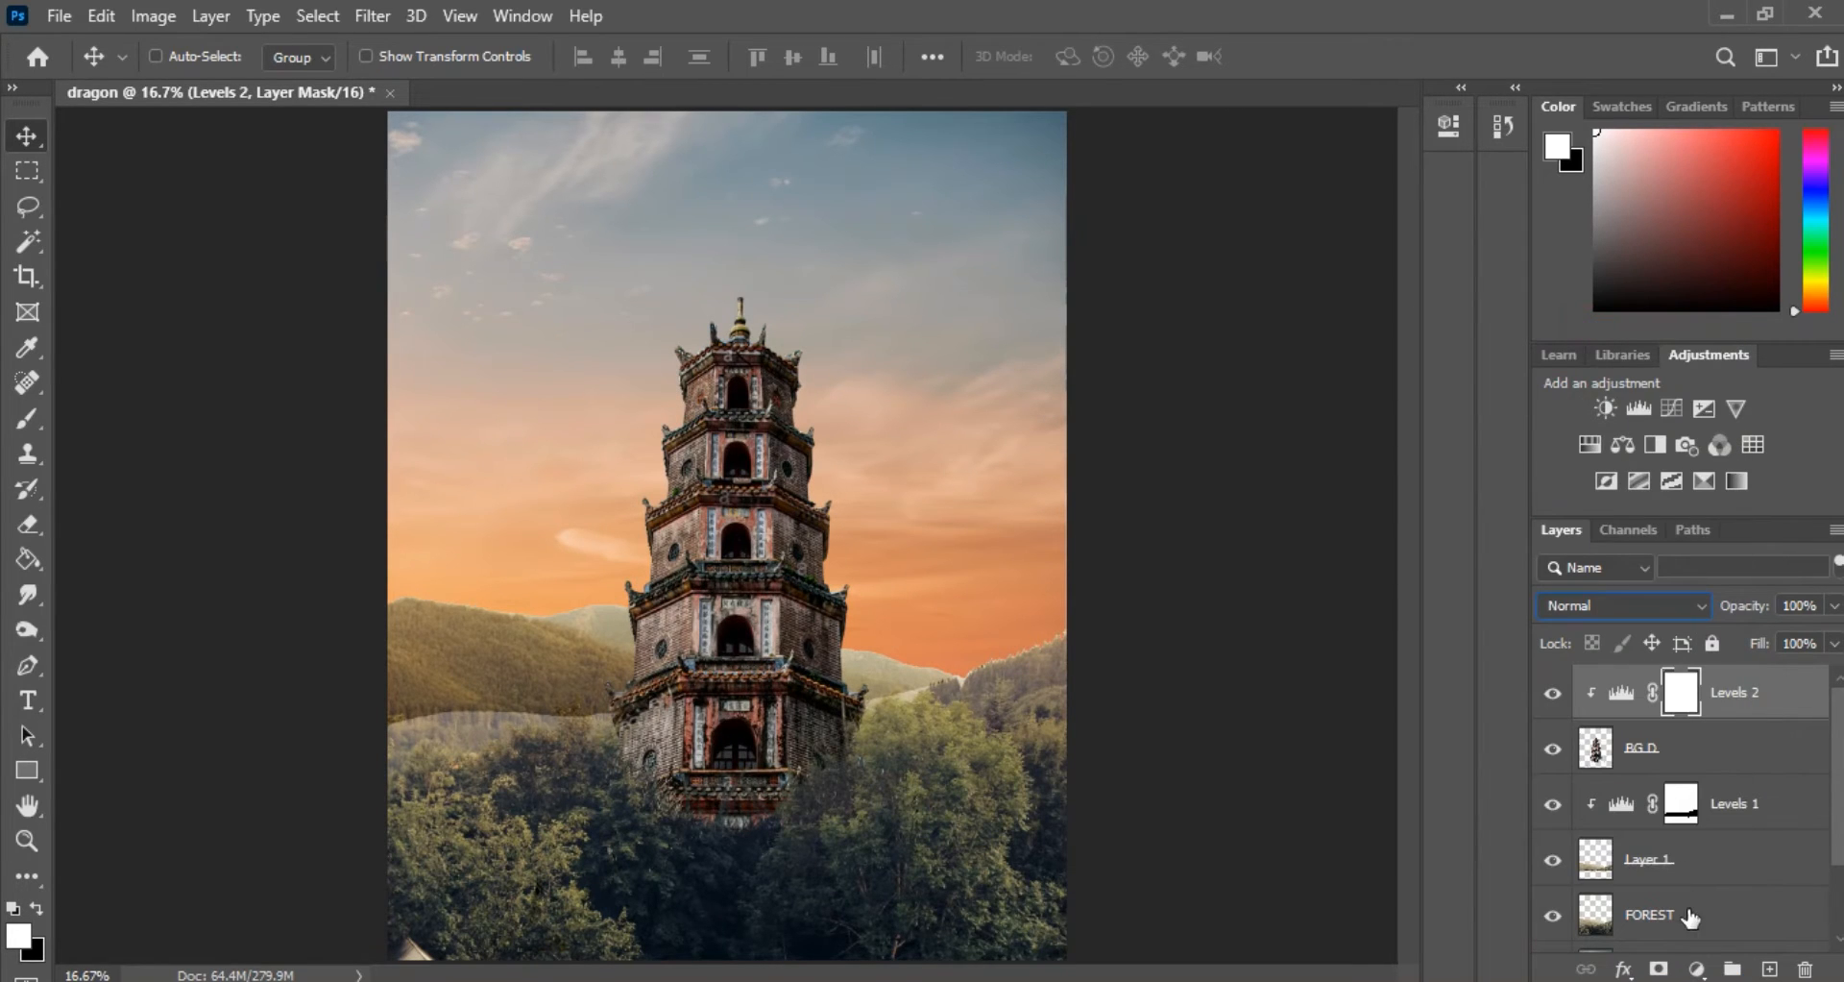
Add a Levels adjustment clipped to the FOREST layer with the midtones at 0.83
{"action": "left_click", "coordinate": [1690, 917]}
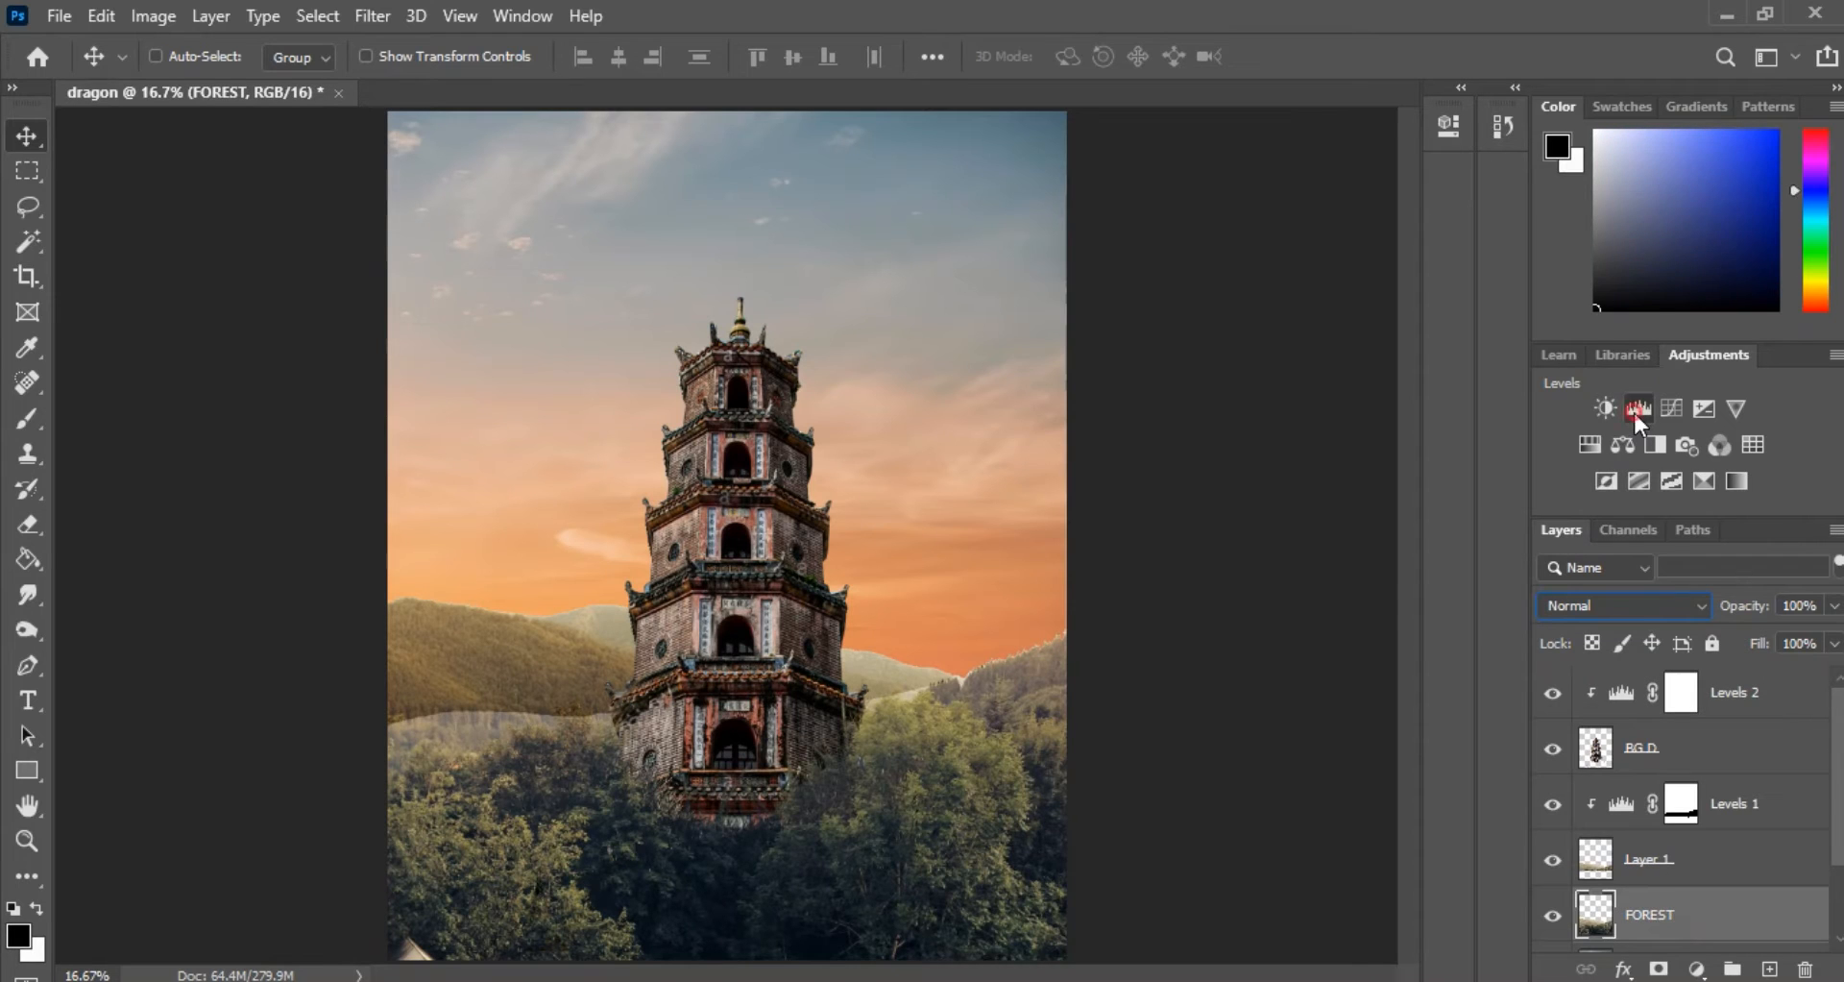
{"action": "left_click", "coordinate": [1635, 411]}
{"action": "left_click_drag", "start_coordinate": [1250, 390], "coordinate": [1258, 392]}
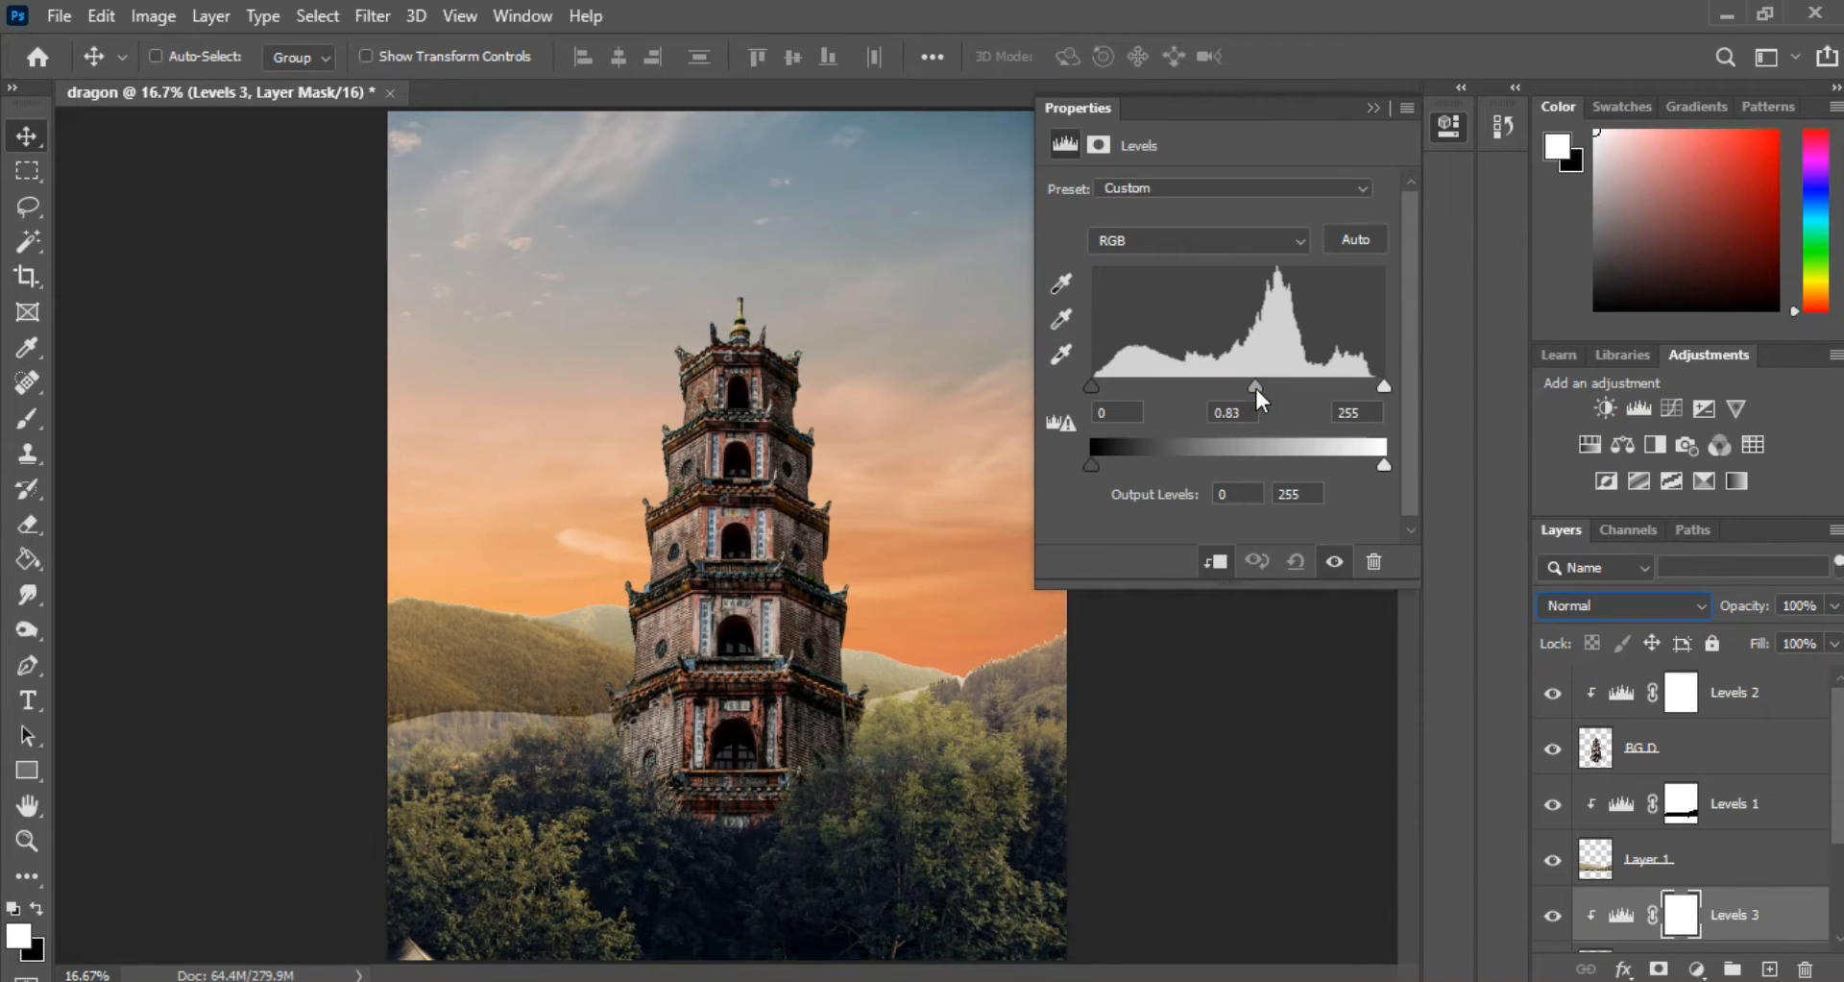
Place the drAG1 dragon image from the dragon folder over the pagoda, above the Levels 2 layer
{"action": "left_click", "coordinate": [1373, 108]}
{"action": "key", "text": "ctrl+minus"}
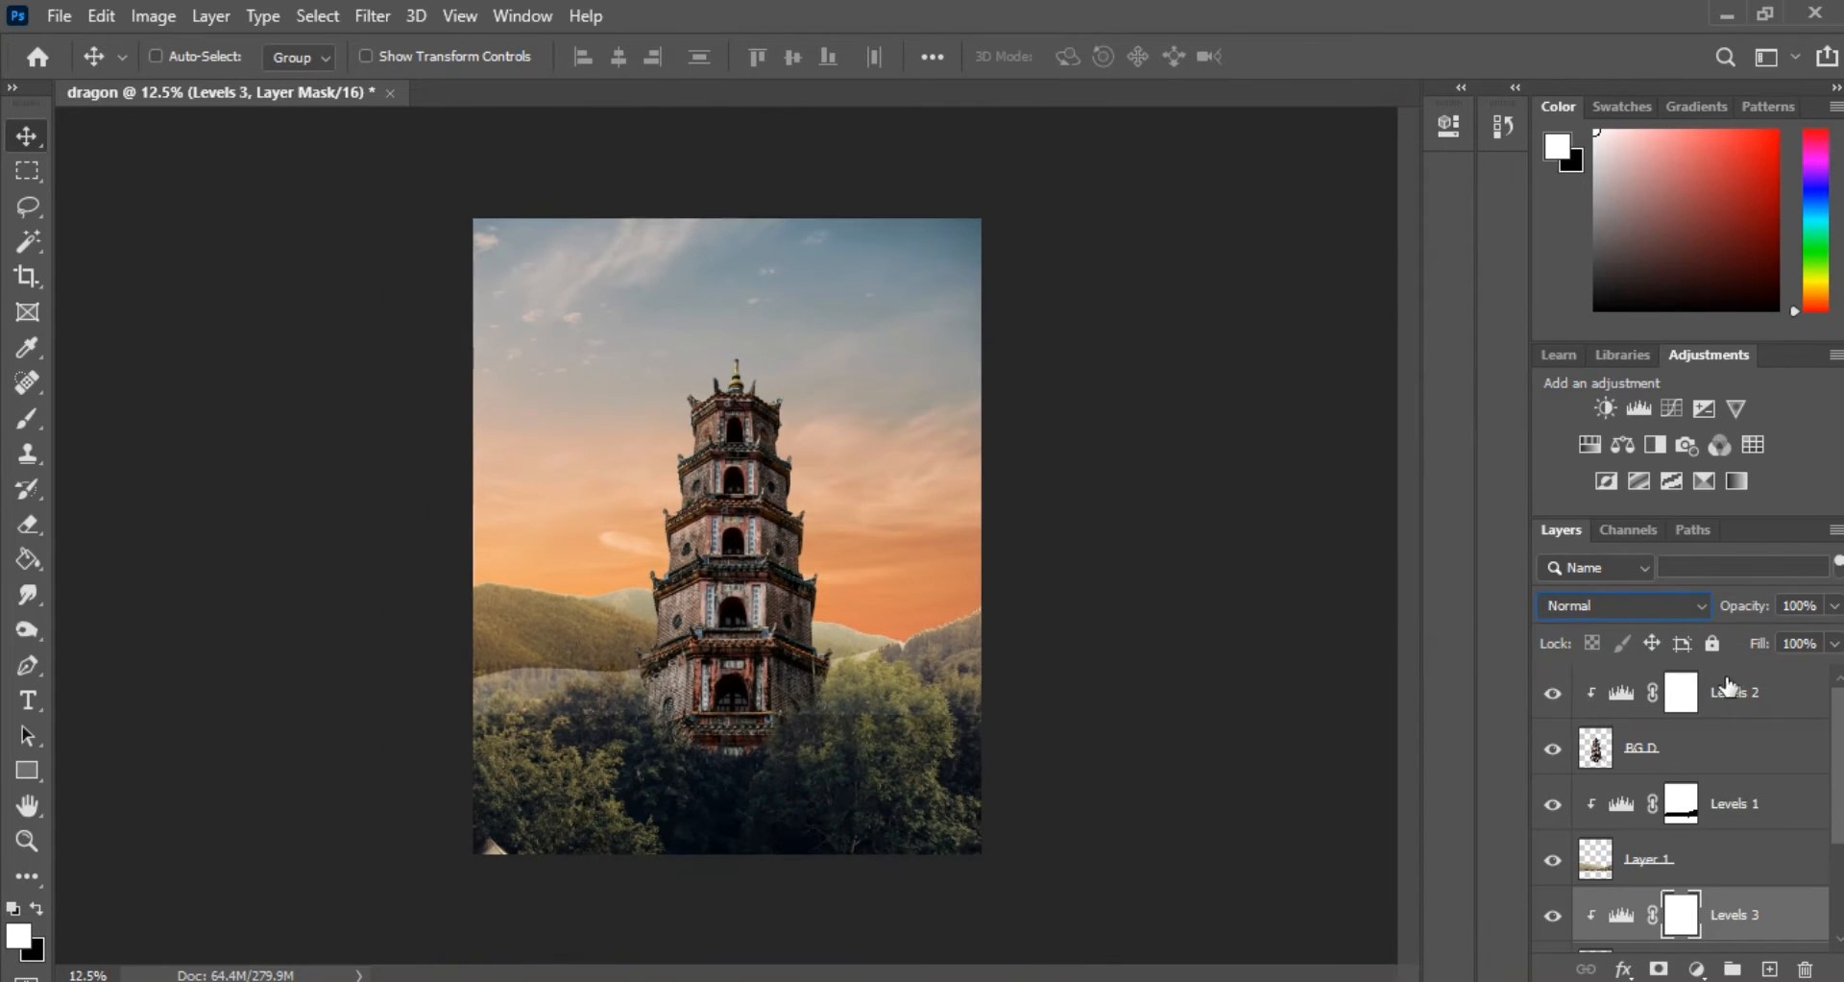
{"action": "left_click", "coordinate": [1811, 720]}
{"action": "key", "text": "ctrl+plus"}
{"action": "key", "text": "ctrl+plus"}
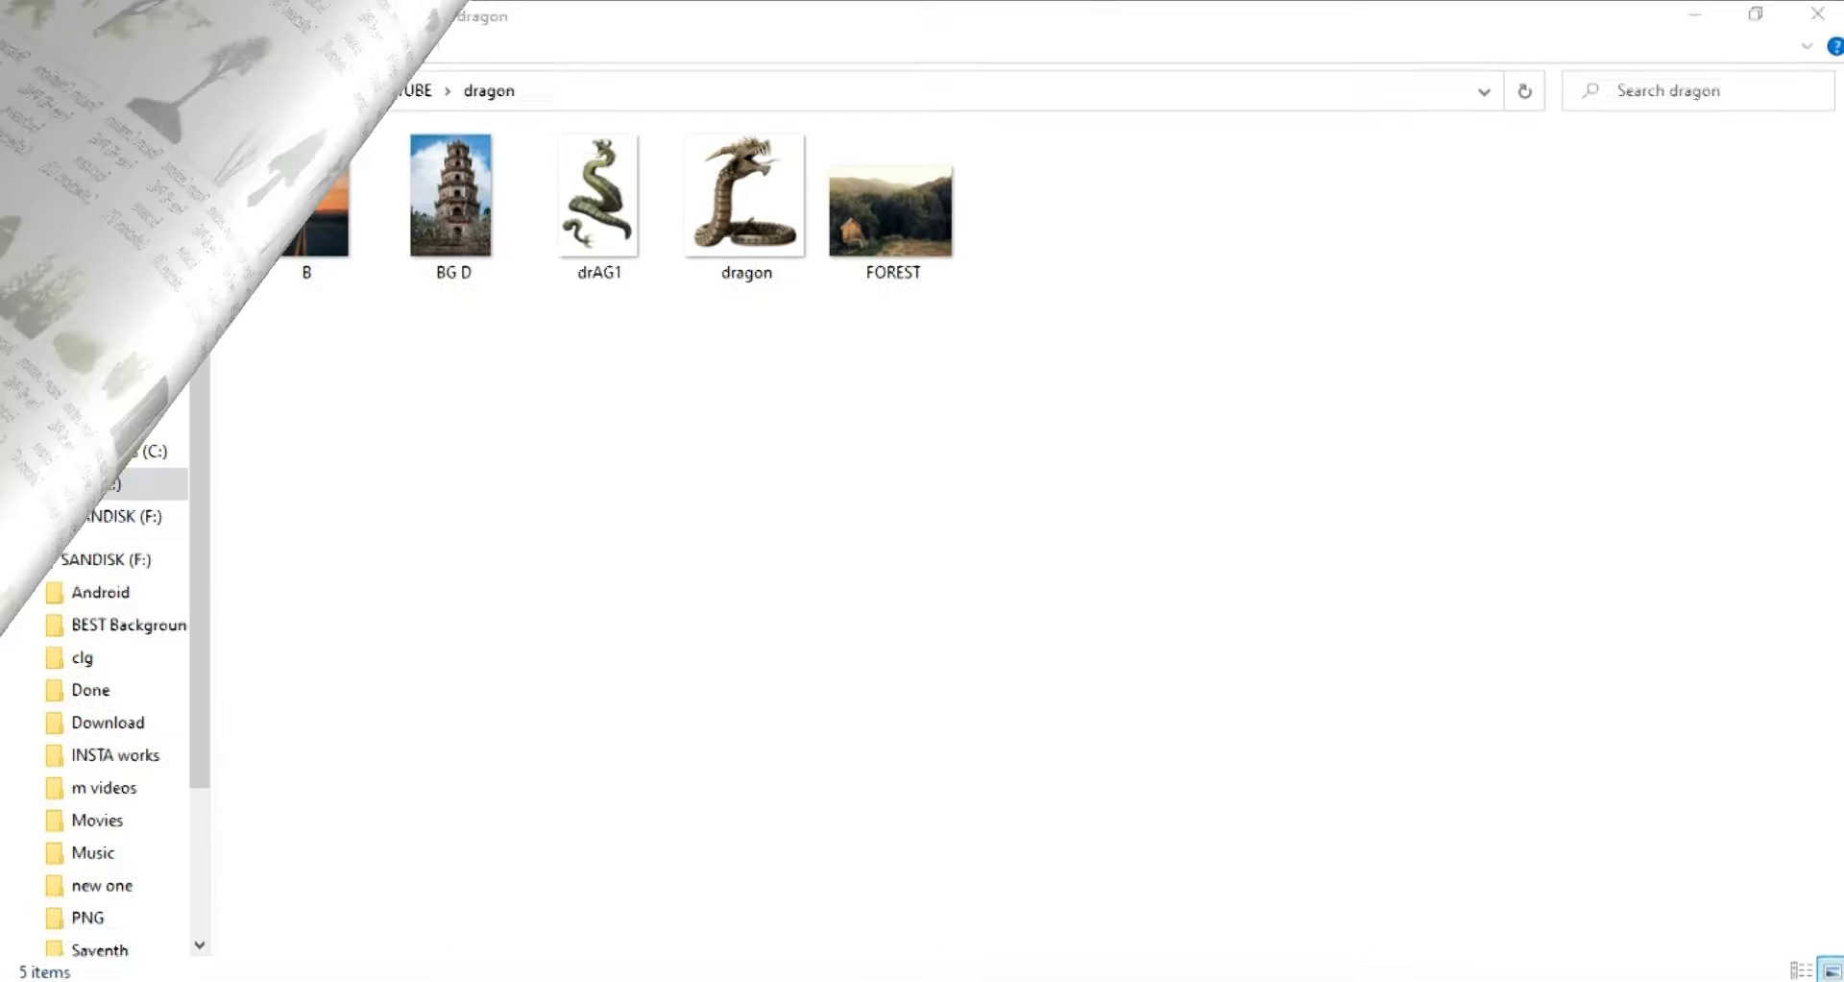
{"action": "left_click_drag", "start_coordinate": [615, 226], "coordinate": [882, 583]}
{"action": "key", "text": "ctrl+plus"}
{"action": "key", "text": "ctrl+minus"}
{"action": "left_click", "coordinate": [1299, 55]}
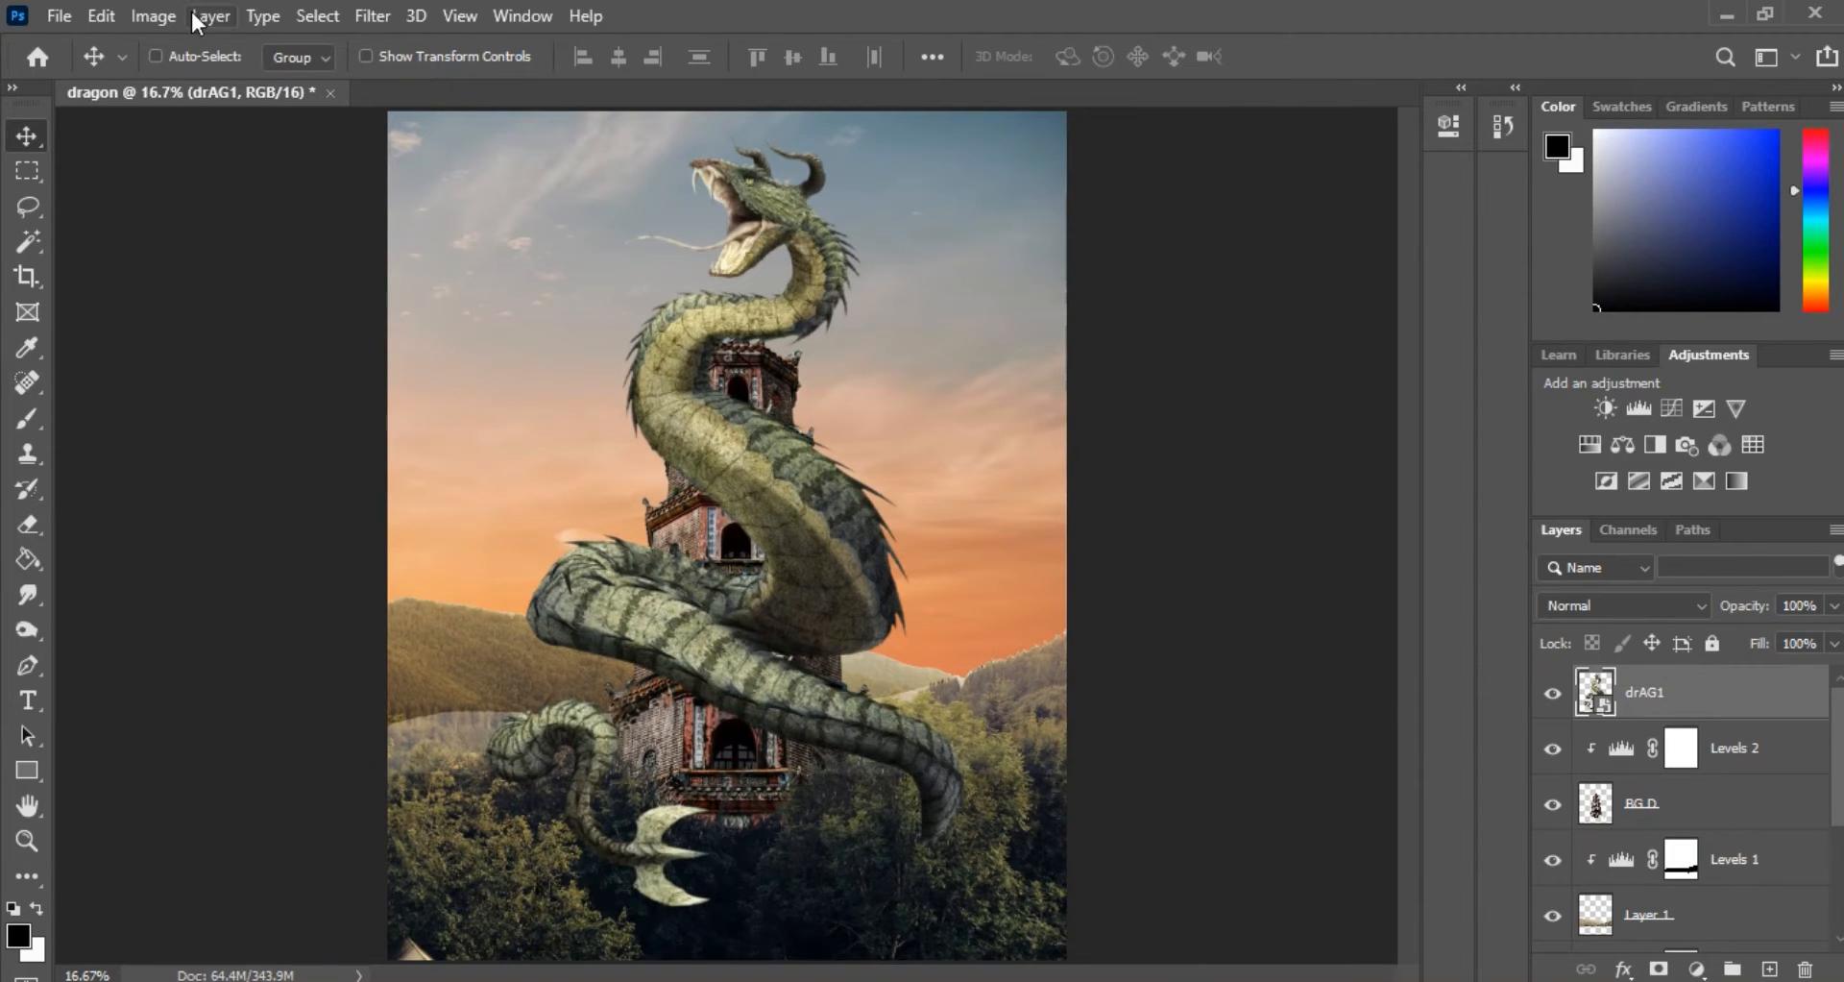
Flip the drAG1 dragon horizontally and rasterize its layer
{"action": "left_click", "coordinate": [155, 11]}
{"action": "mouse_move", "coordinate": [104, 12]}
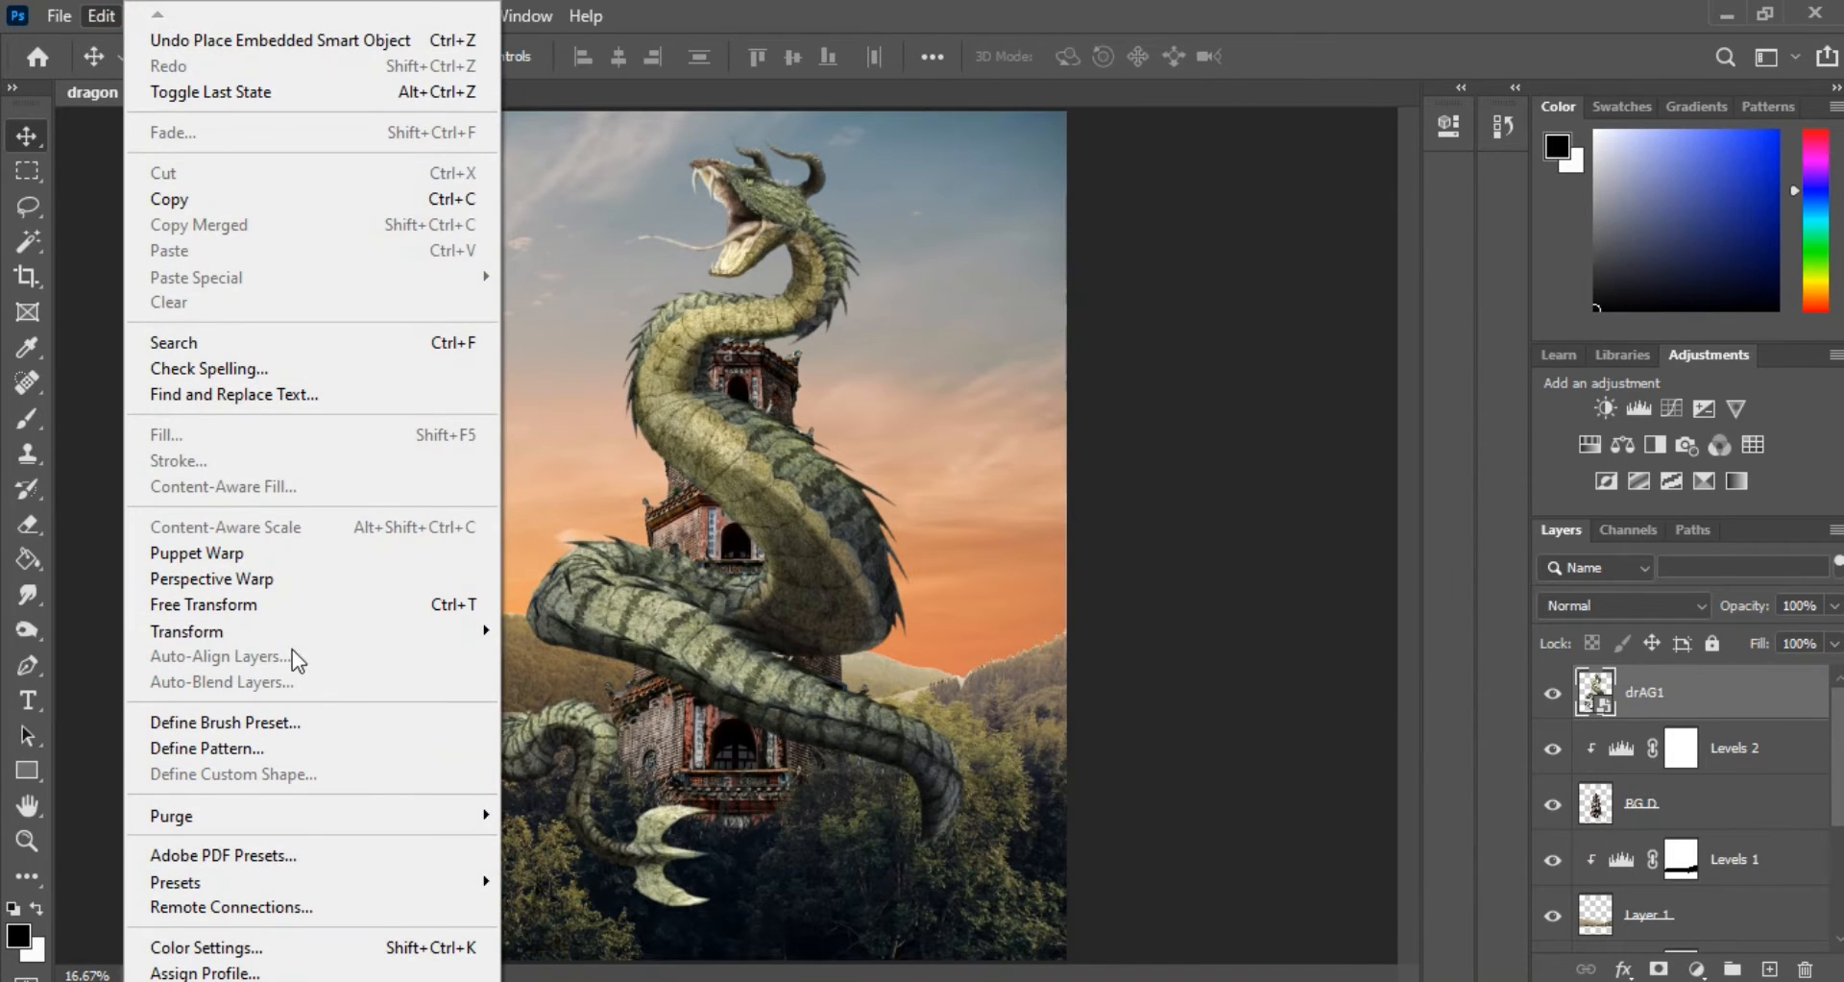
{"action": "mouse_move", "coordinate": [290, 630]}
{"action": "left_click", "coordinate": [592, 606]}
{"action": "key", "text": "ctrl+plus"}
{"action": "key", "text": "ctrl+minus"}
{"action": "key", "text": "ctrl+minus"}
{"action": "key", "text": "ctrl+plus"}
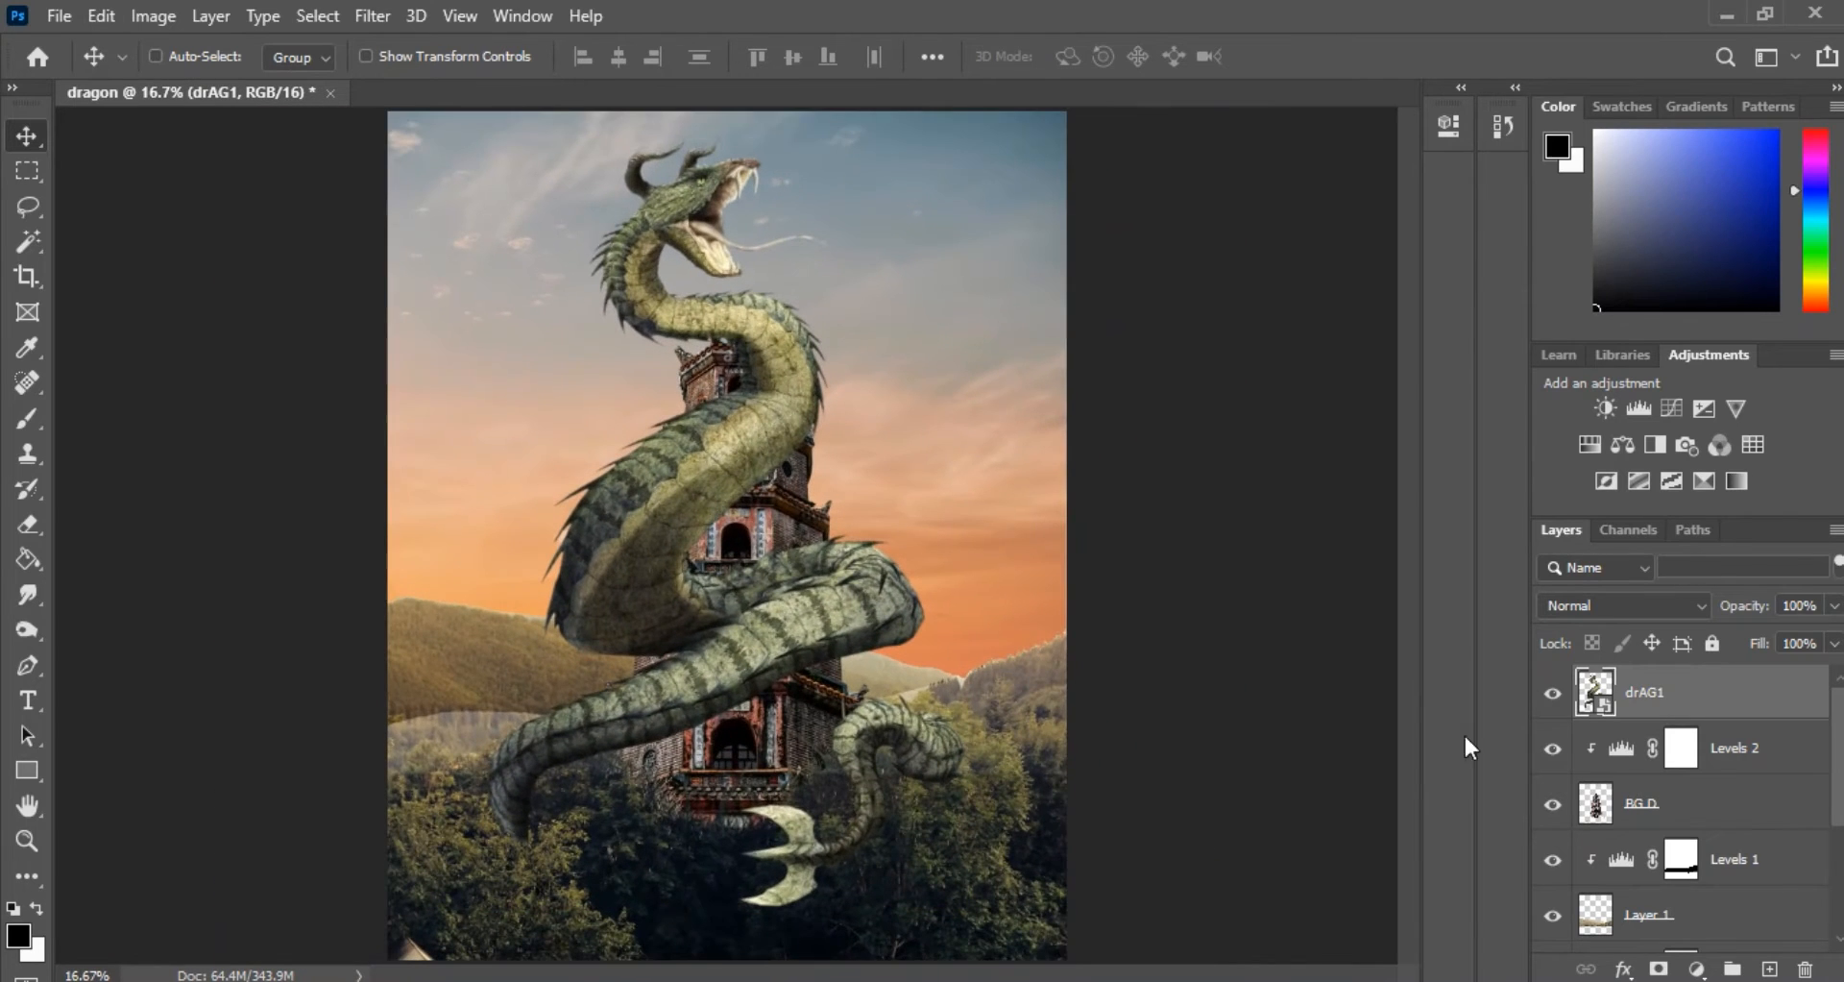
{"action": "right_click", "coordinate": [1661, 713]}
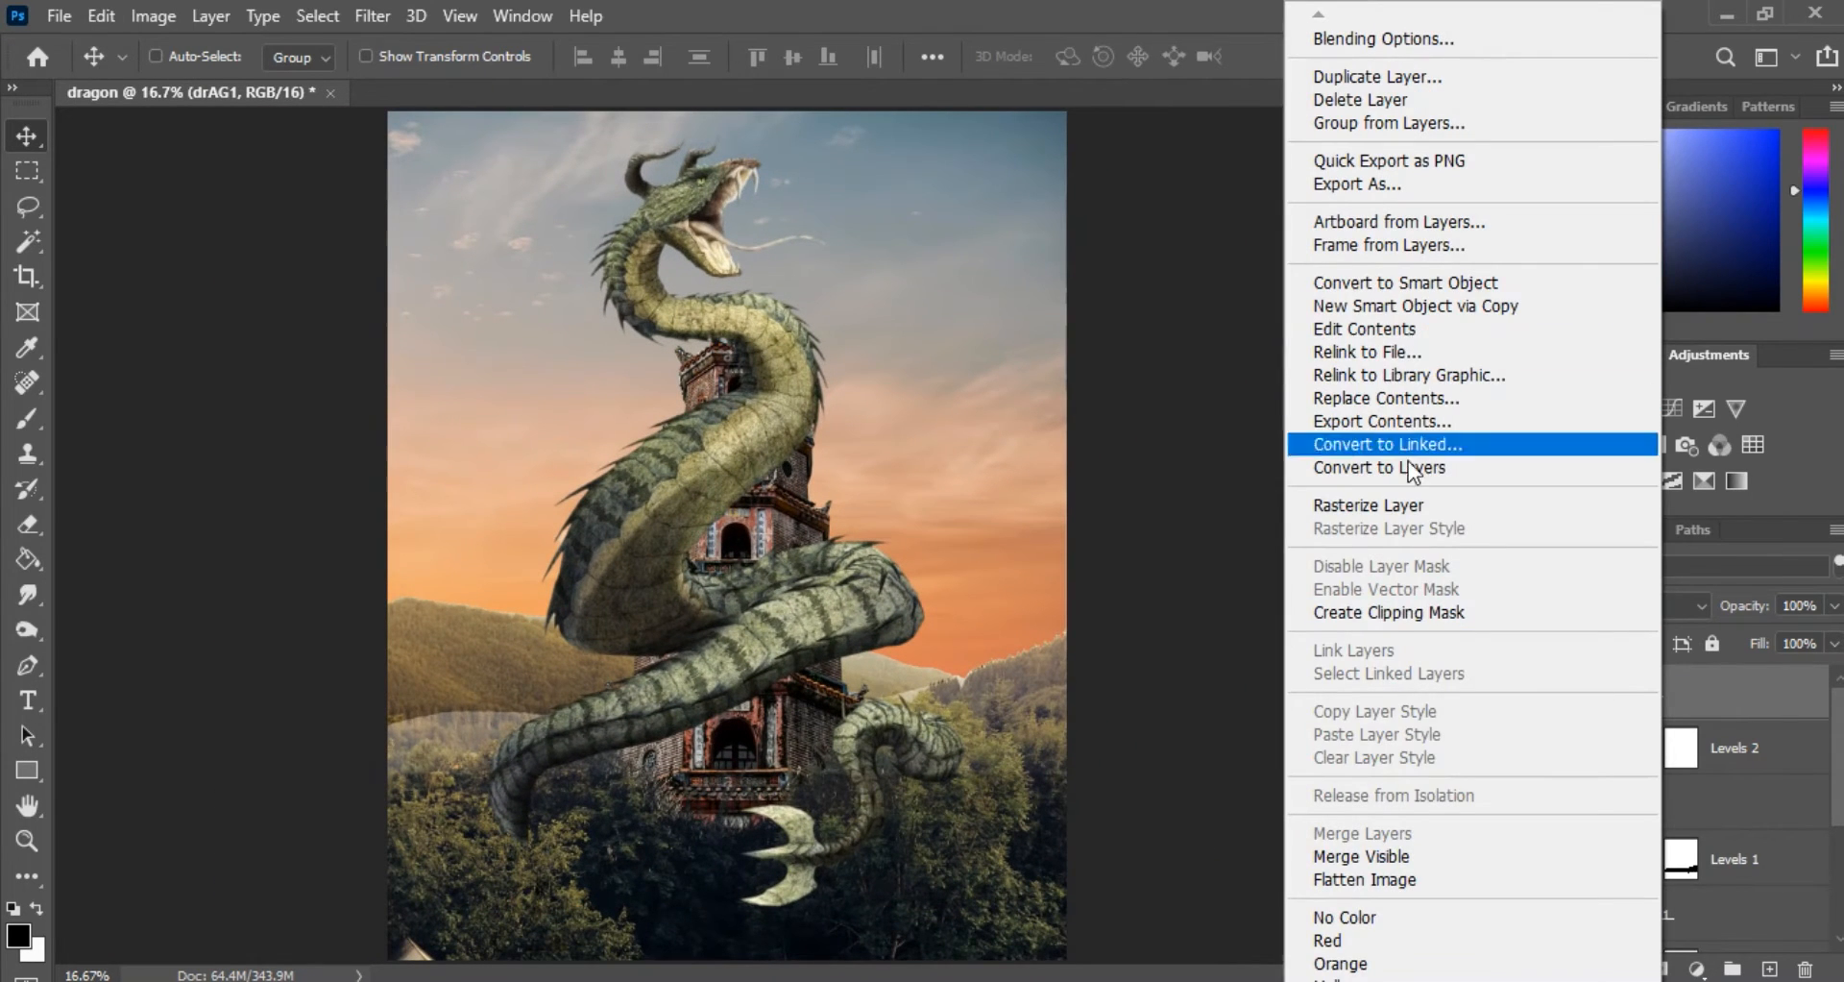
{"action": "left_click", "coordinate": [1406, 507]}
Scale the dragon to about 92.6% width and 91.7% height and reposition it over the pagoda
{"action": "left_click", "coordinate": [438, 56]}
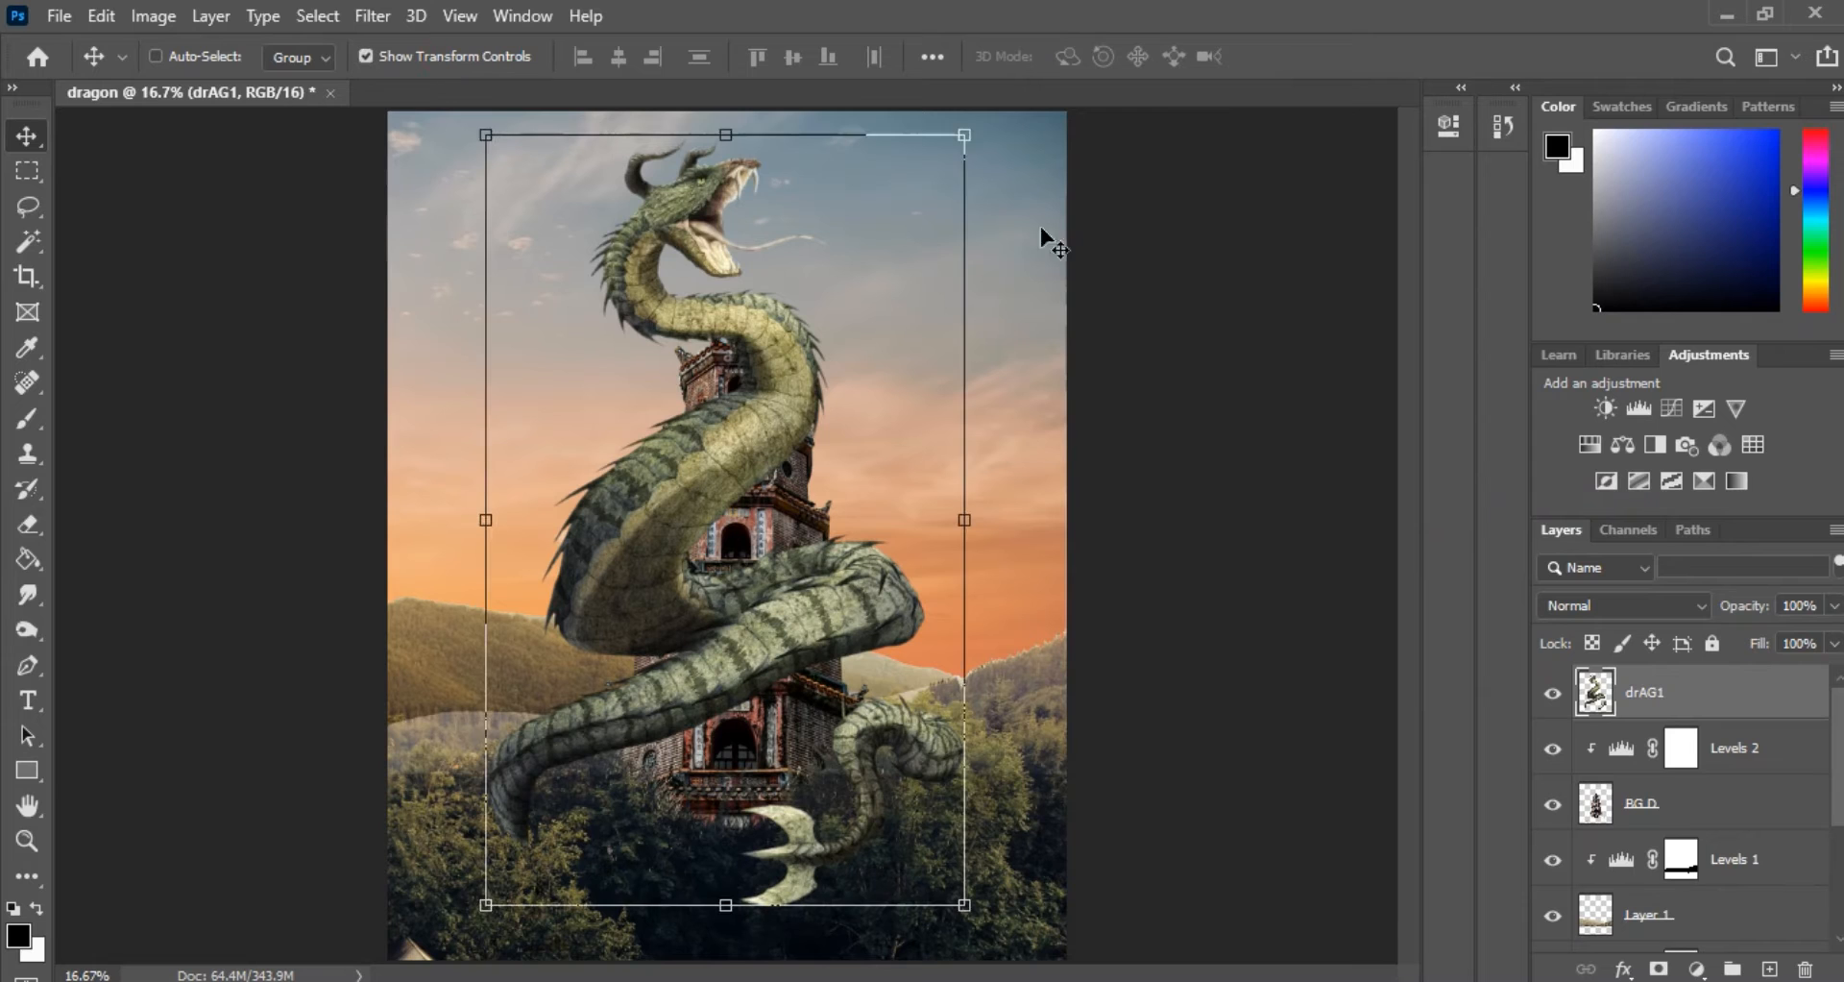
{"action": "left_click_drag", "start_coordinate": [966, 131], "coordinate": [928, 192]}
{"action": "left_click_drag", "start_coordinate": [805, 406], "coordinate": [843, 405]}
{"action": "key", "text": "ctrl+plus"}
{"action": "key", "text": "ctrl+plus"}
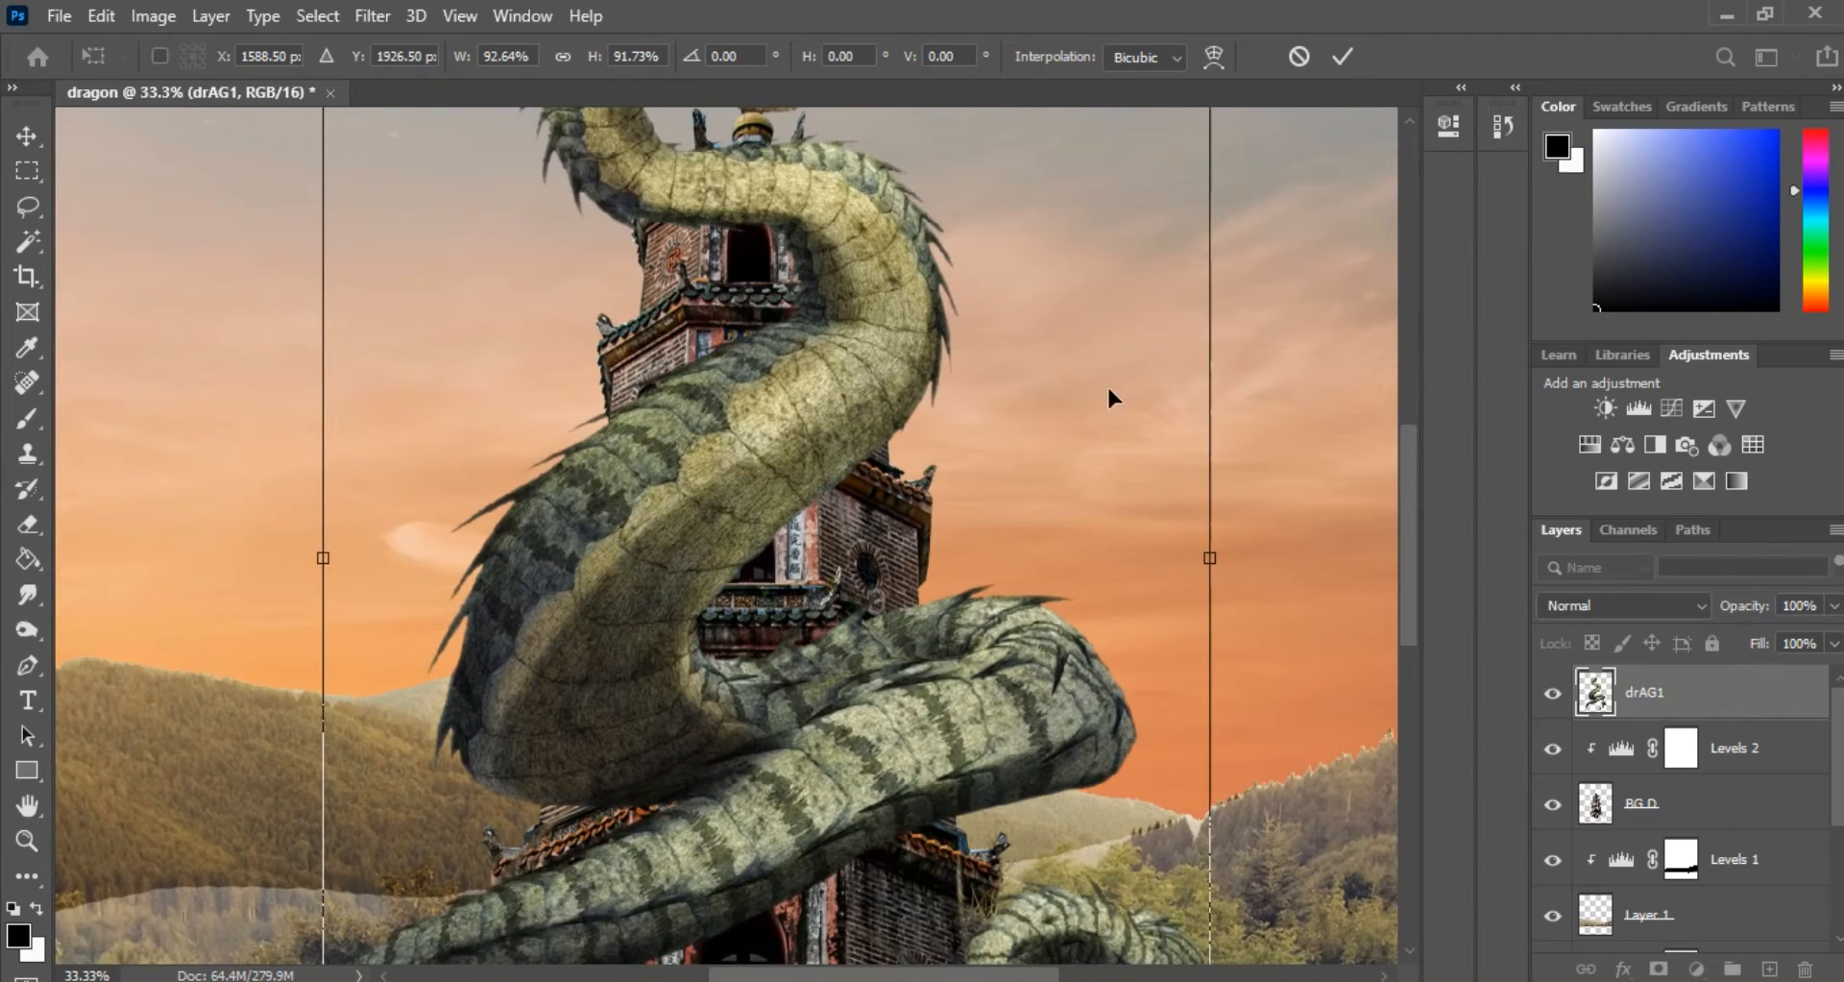
{"action": "scroll", "coordinate": [1053, 377], "scroll_direction": "up", "scroll_amount": 2}
{"action": "left_click_drag", "start_coordinate": [1419, 501], "coordinate": [1418, 441]}
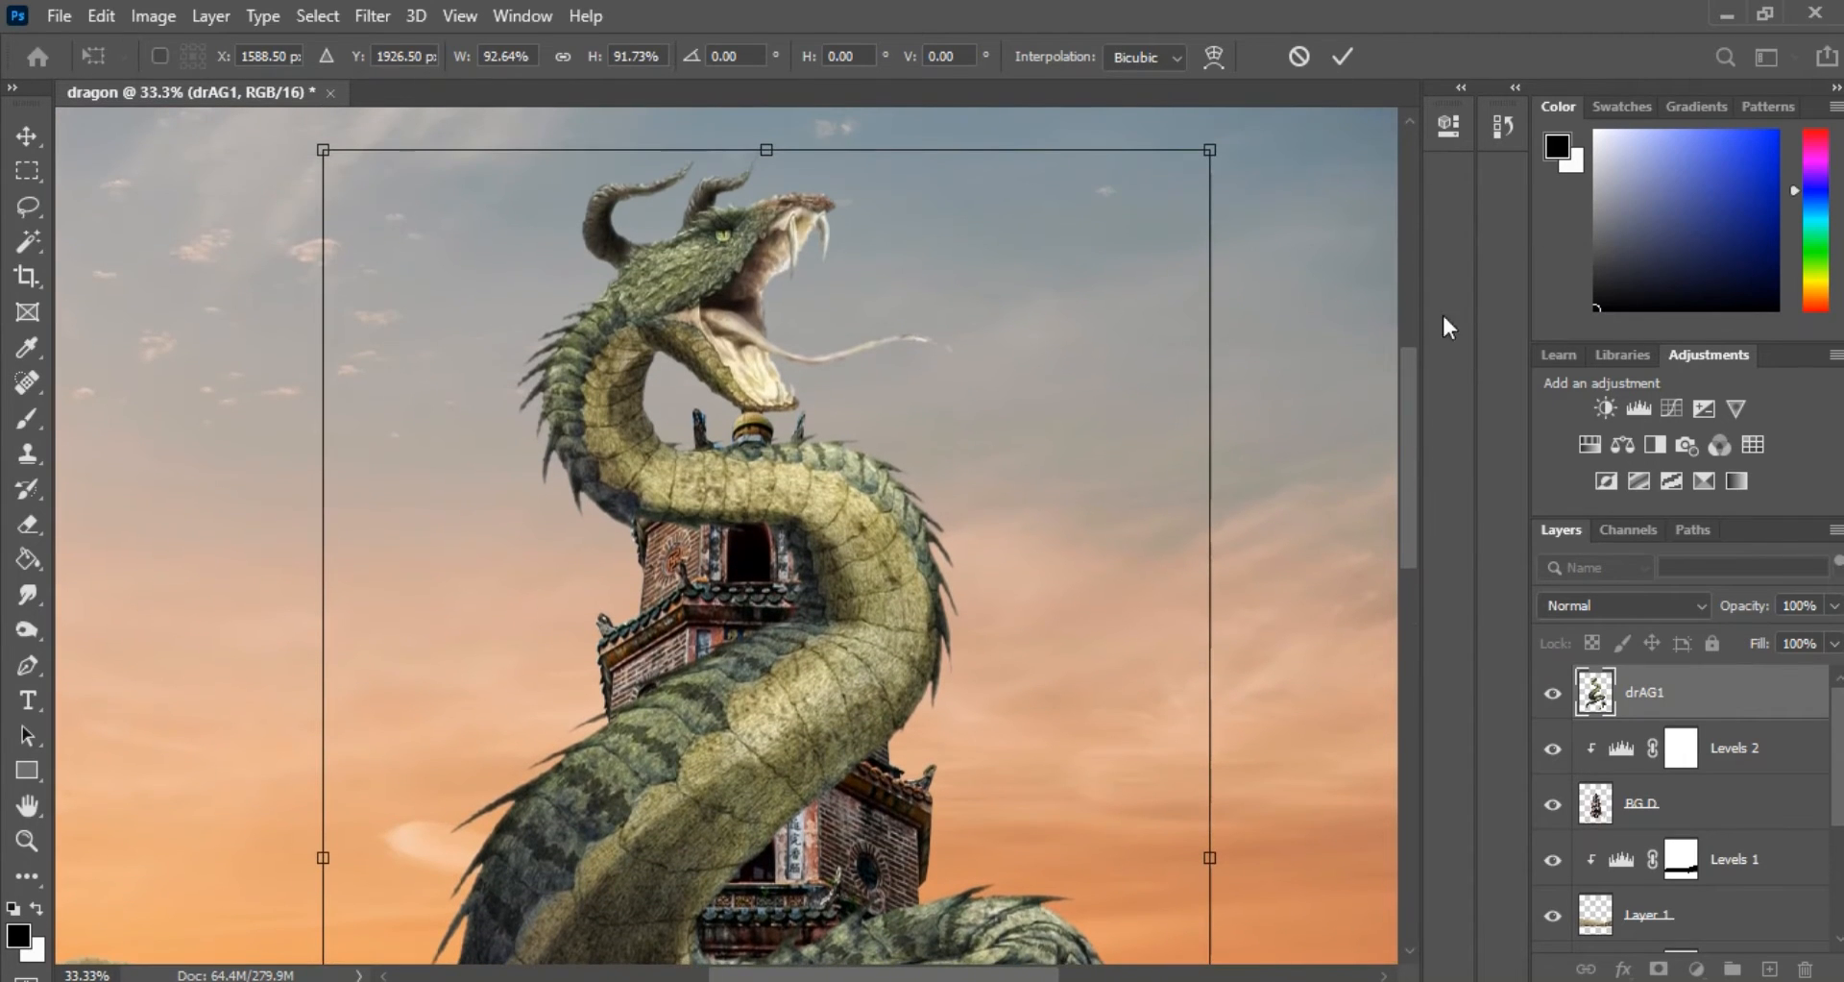
{"action": "key", "text": "ctrl+minus"}
{"action": "key", "text": "Return"}
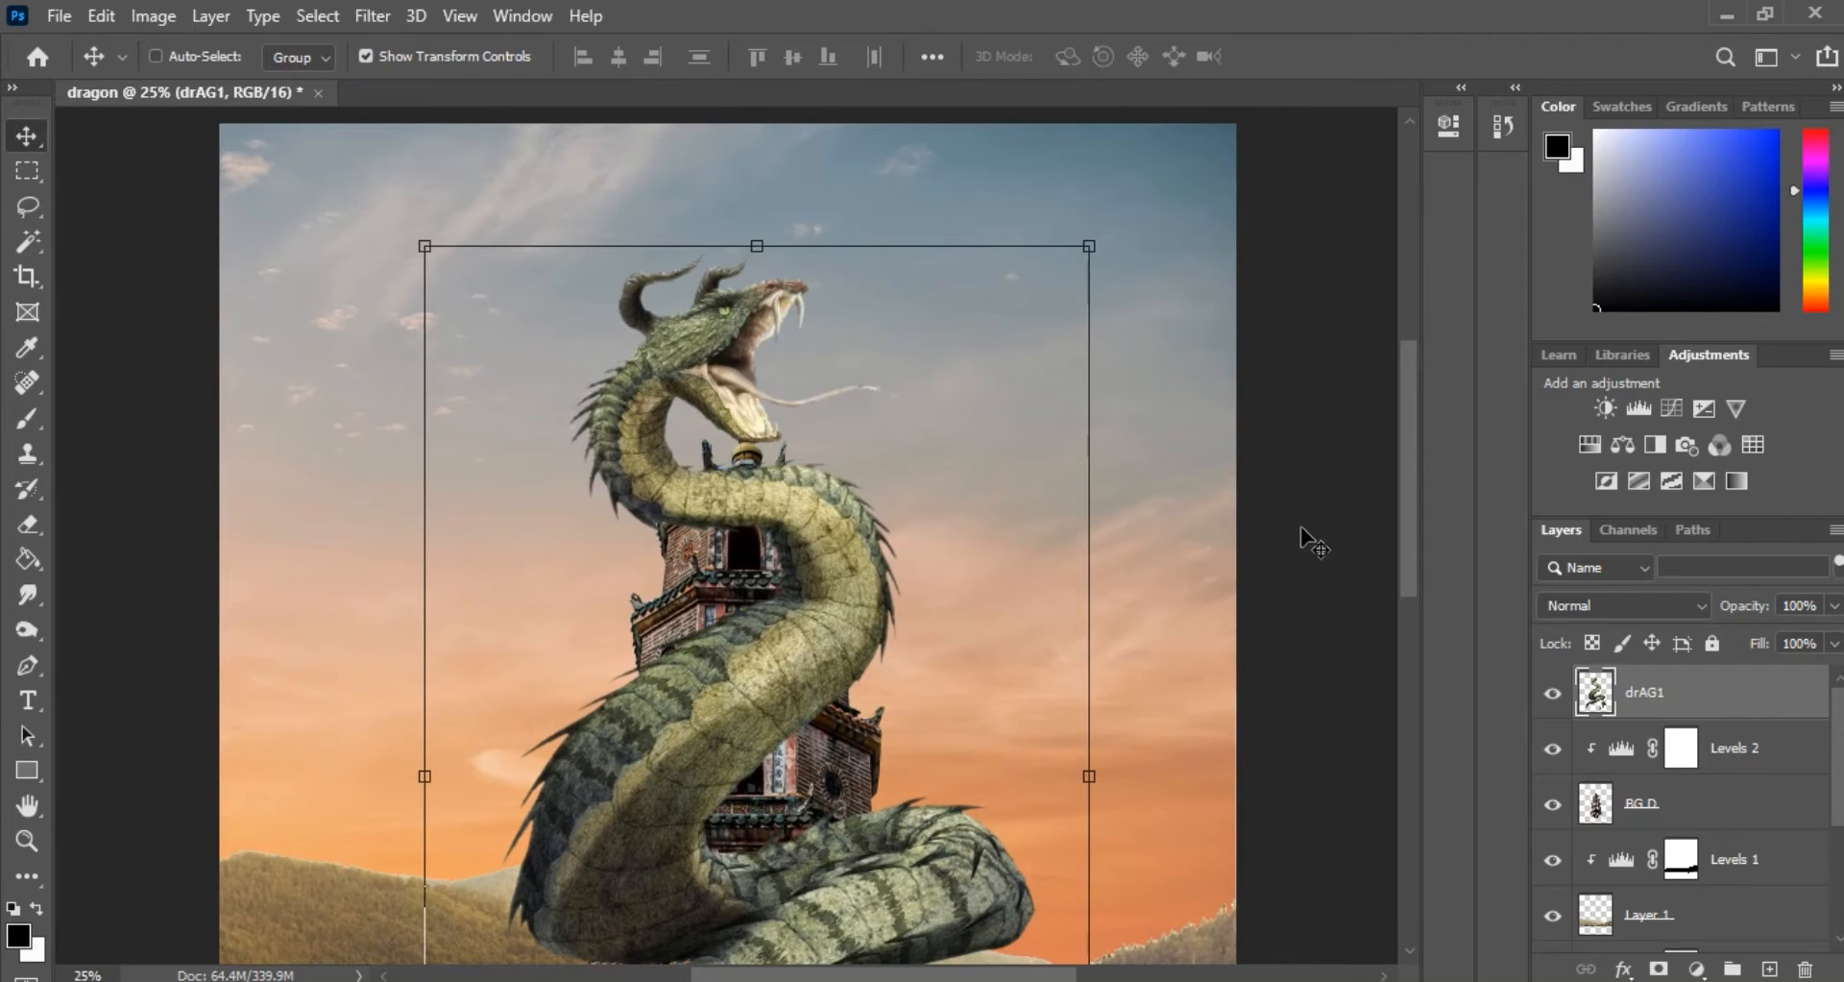
Resize the dragon to about 99.4% width and 95.6% height and realign it around the pagoda
{"action": "mouse_move", "coordinate": [1407, 437]}
{"action": "left_mouse_down"}
{"action": "mouse_move", "coordinate": [1398, 407]}
{"action": "mouse_move", "coordinate": [1408, 459]}
{"action": "left_mouse_up"}
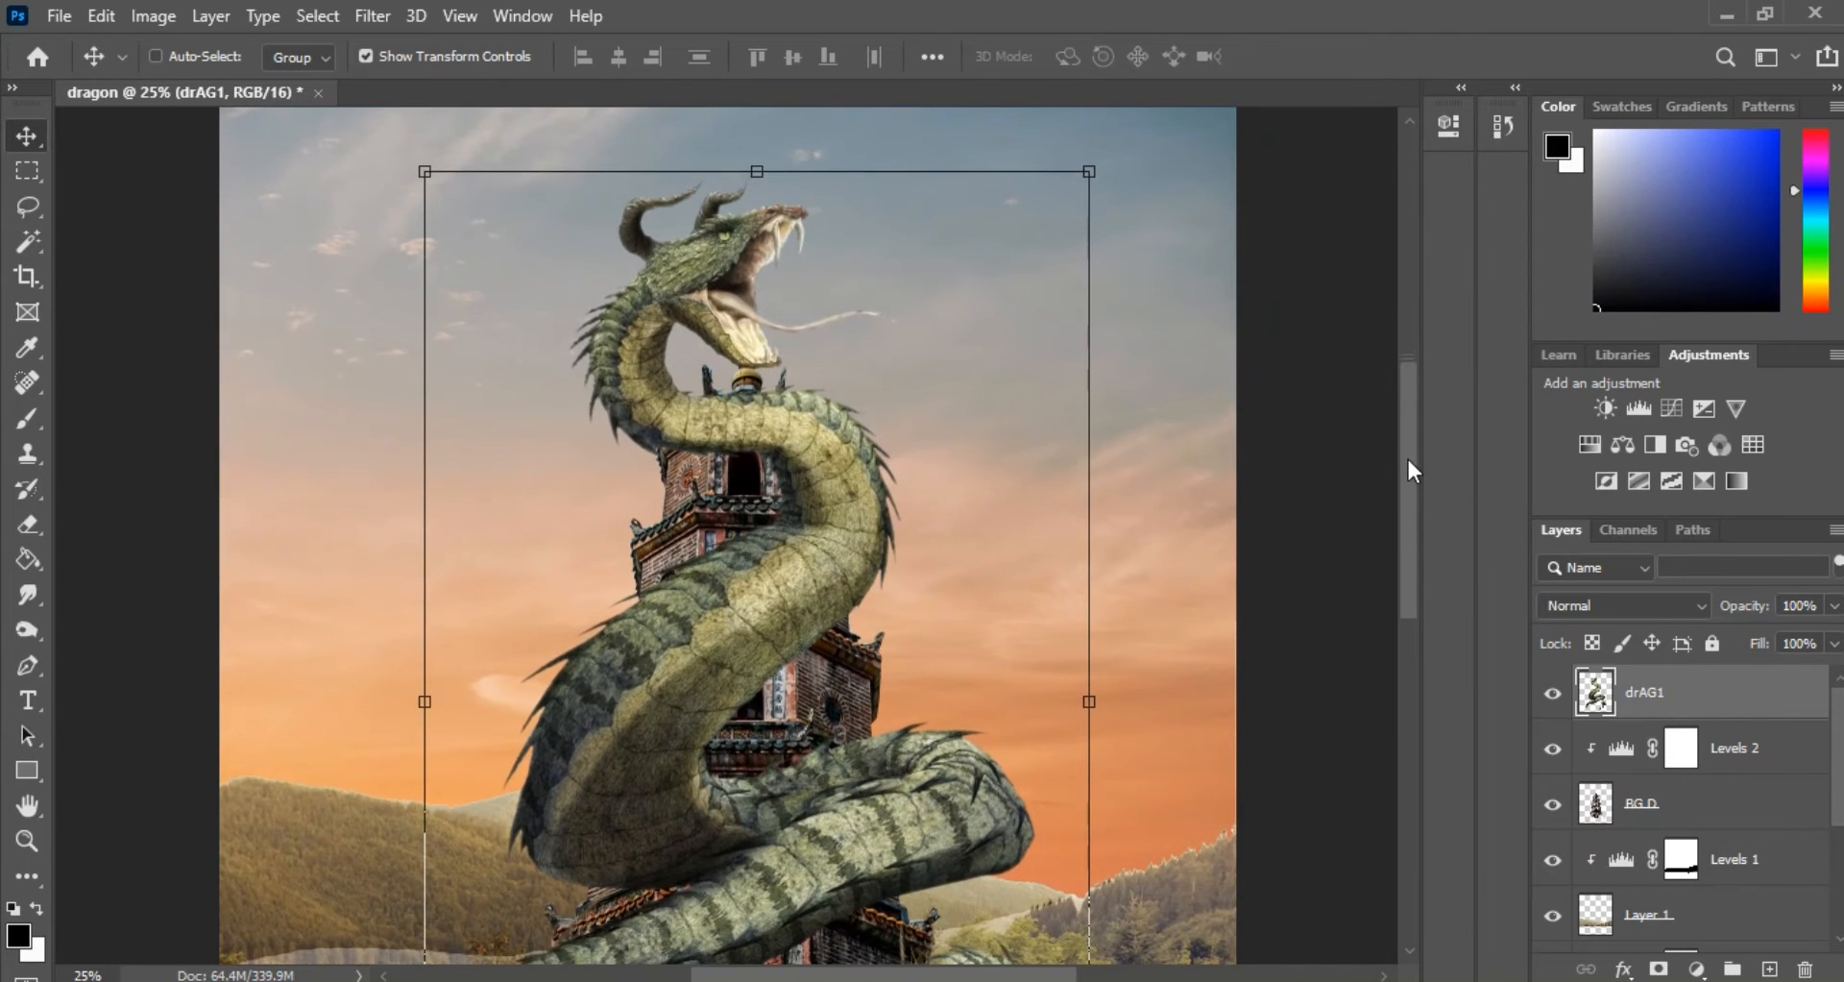
{"action": "left_click_drag", "start_coordinate": [872, 538], "coordinate": [861, 513]}
{"action": "key", "text": "ctrl+minus"}
{"action": "key", "text": "ctrl+minus"}
{"action": "key", "text": "ctrl+plus"}
{"action": "left_click_drag", "start_coordinate": [960, 883], "coordinate": [958, 852]}
{"action": "left_click_drag", "start_coordinate": [807, 543], "coordinate": [826, 581]}
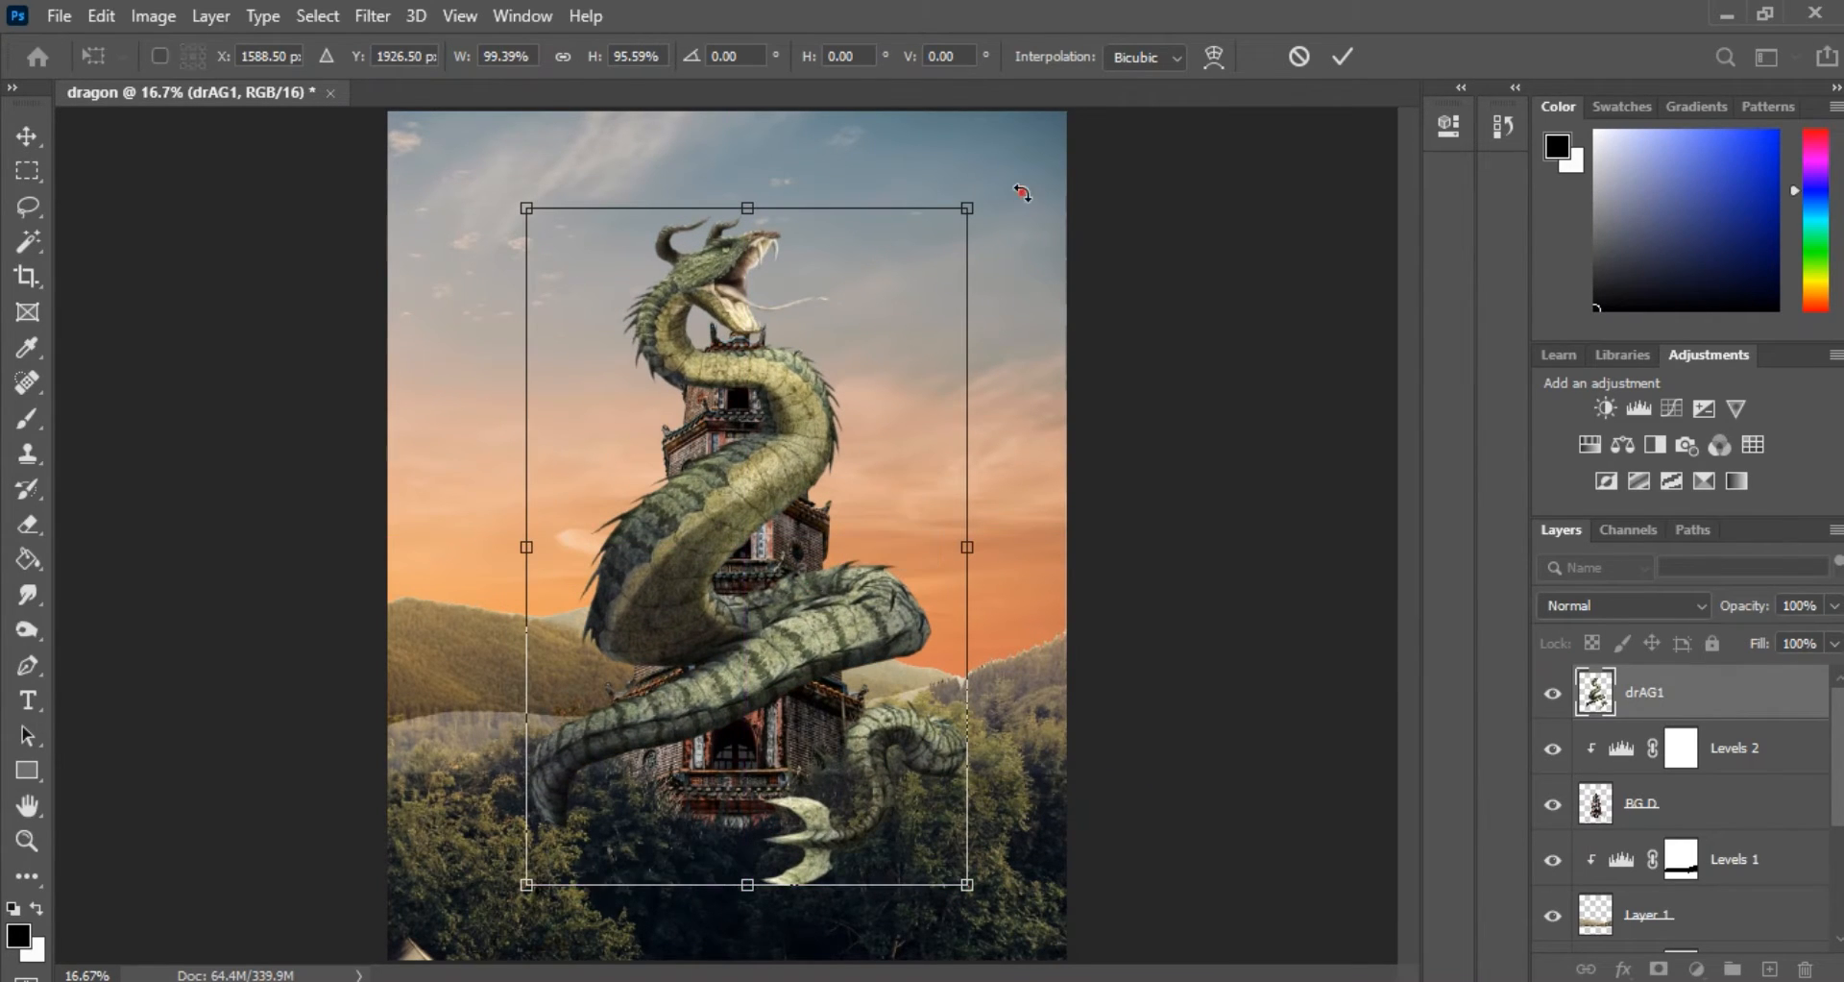
Rotate the dragon to about -6 degrees, nudge it left around the pagoda and apply the transform
{"action": "left_click_drag", "start_coordinate": [1023, 193], "coordinate": [985, 165]}
{"action": "left_click_drag", "start_coordinate": [830, 457], "coordinate": [844, 452]}
{"action": "key", "text": "Left"}
{"action": "key", "text": "Left"}
{"action": "key", "text": "Left"}
{"action": "key", "text": "Left"}
{"action": "key", "text": "Left"}
{"action": "key", "text": "Left"}
{"action": "key", "text": "Left"}
{"action": "key", "text": "Left"}
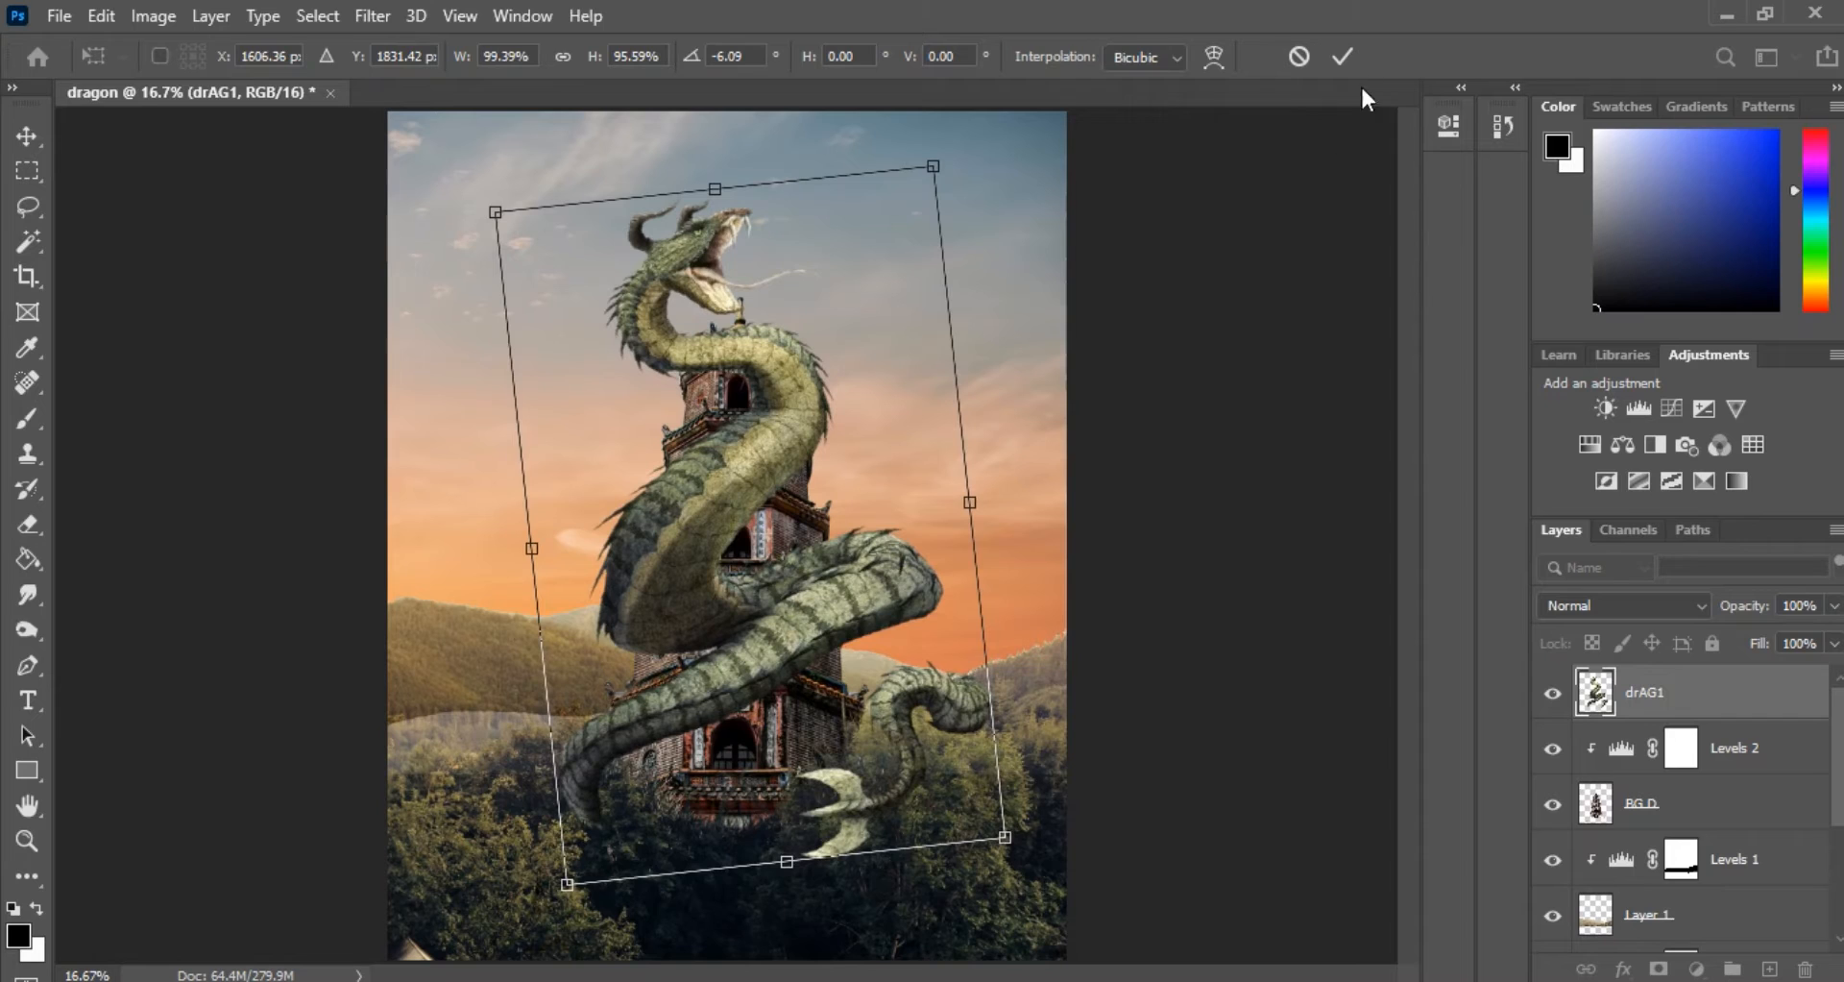
{"action": "left_click", "coordinate": [1342, 55]}
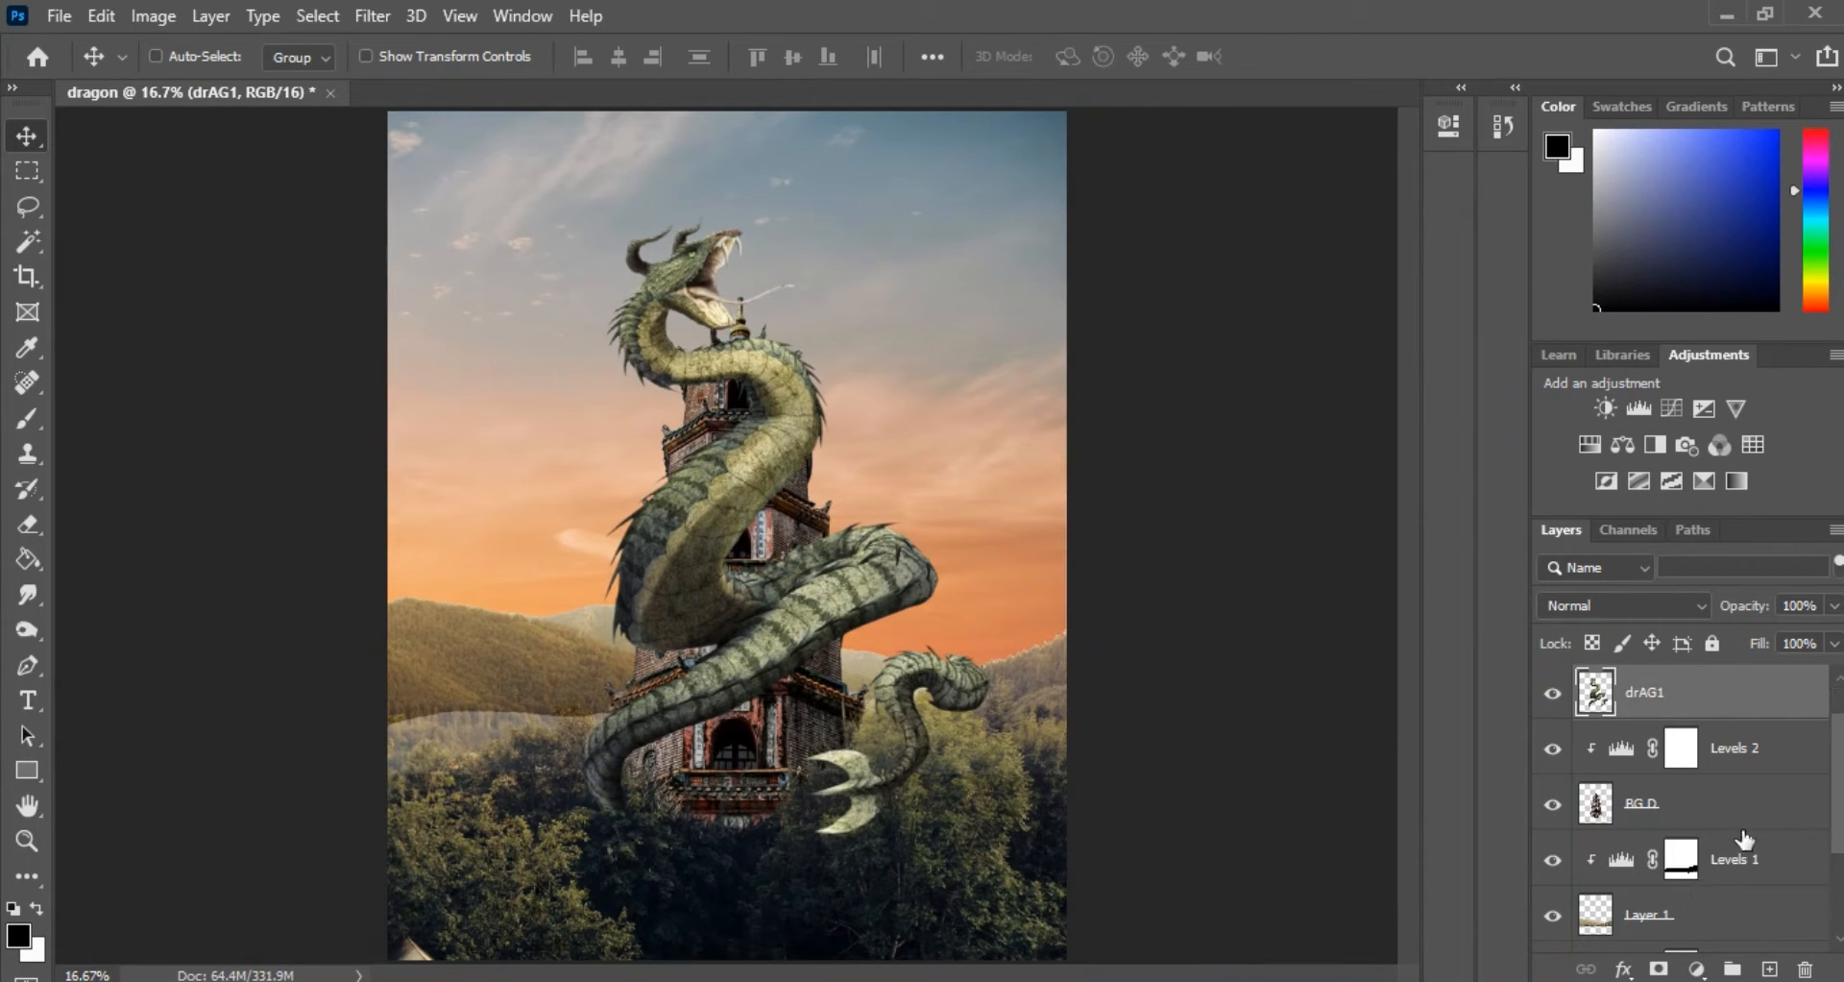
Load the BG D pagoda's outline as a selection and ready the Eraser on the drAG1 layer
{"action": "scroll", "coordinate": [1757, 835], "scroll_direction": "down", "scroll_amount": 4}
{"action": "scroll", "coordinate": [1772, 824], "scroll_direction": "up", "scroll_amount": 4}
{"action": "left_click", "coordinate": [1595, 807], "text": "ctrl"}
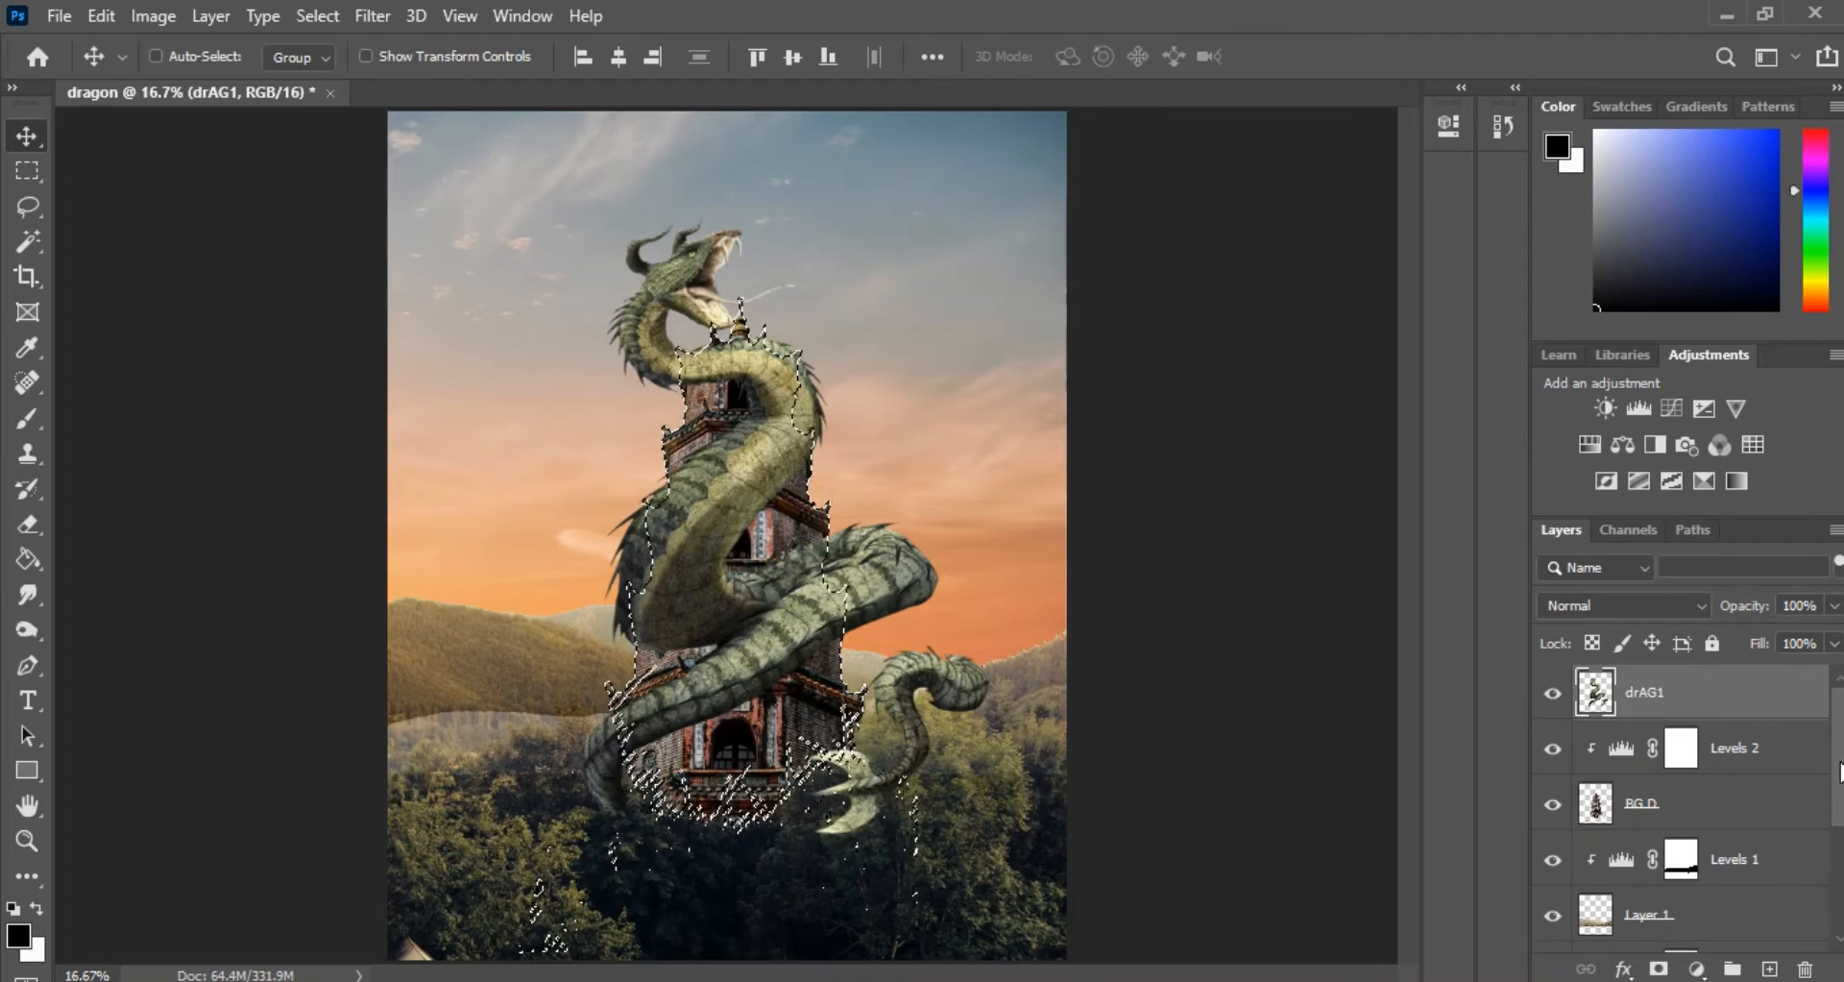
{"action": "key", "text": "ctrl+plus"}
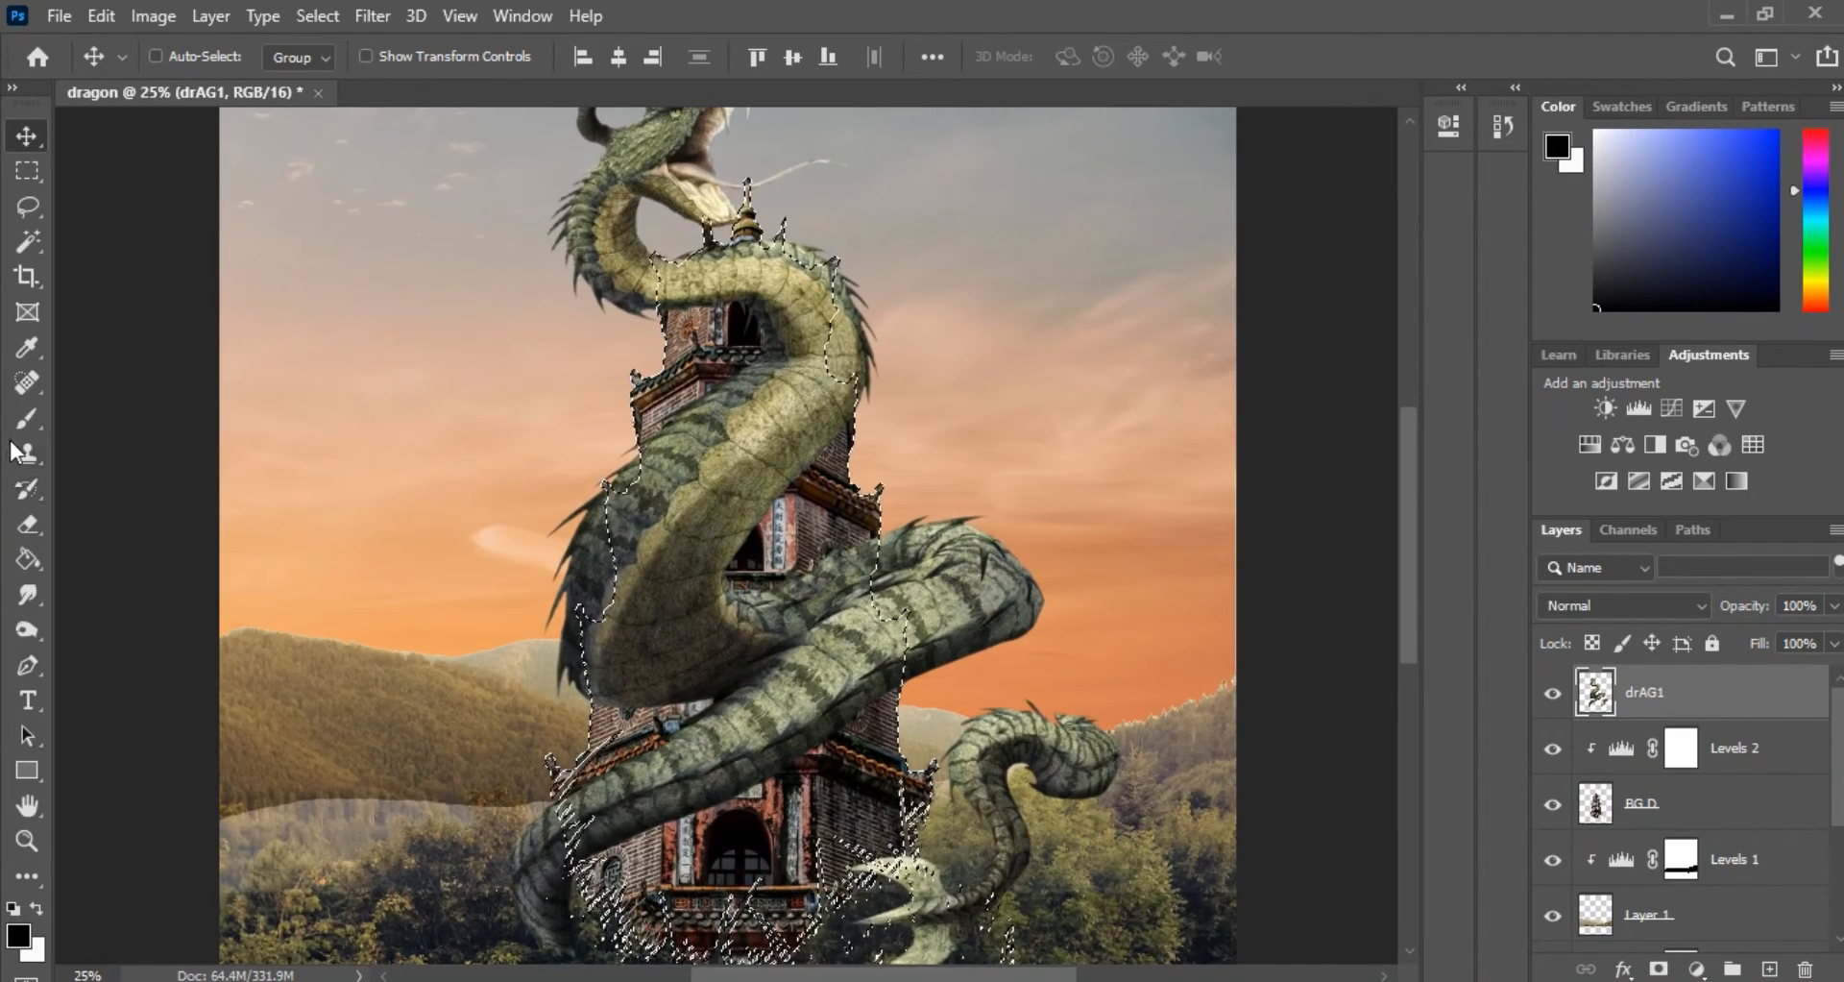
{"action": "left_click", "coordinate": [29, 523]}
{"action": "key", "text": "ctrl+plus"}
{"action": "scroll", "coordinate": [749, 567], "scroll_direction": "down", "scroll_amount": 4}
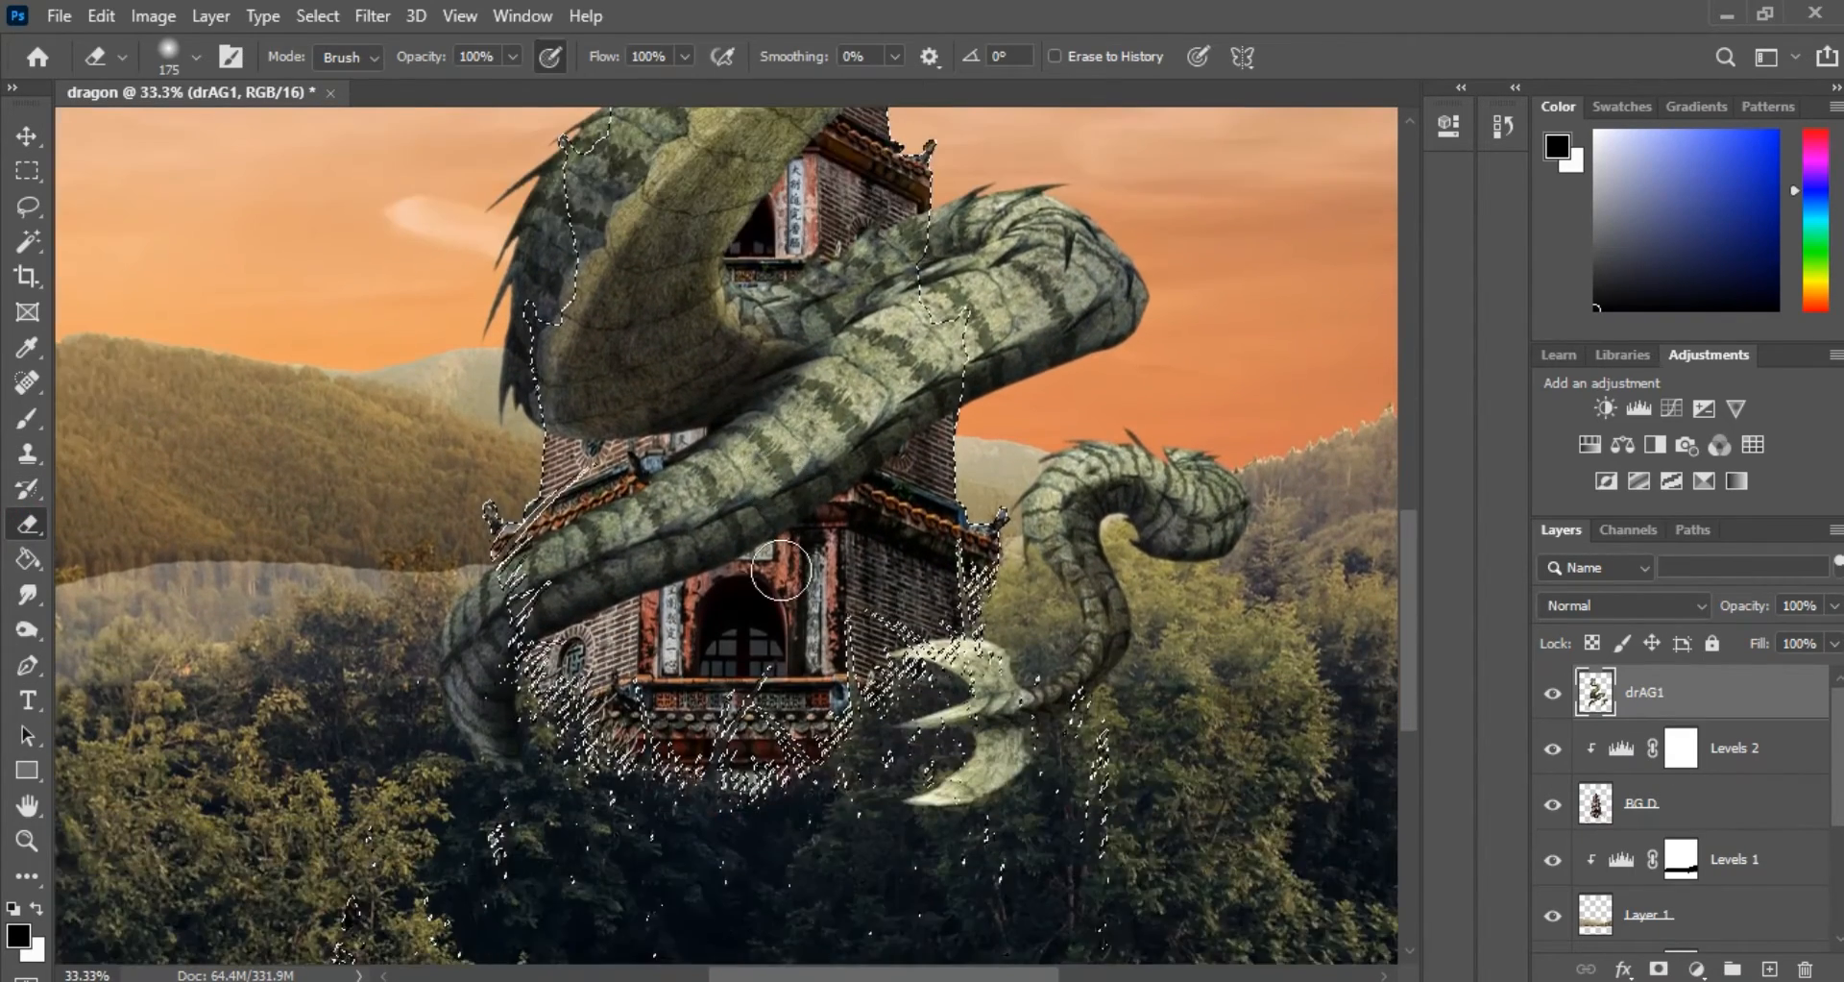
{"action": "key", "text": "ctrl+minus"}
{"action": "key", "text": "ctrl+plus"}
{"action": "scroll", "coordinate": [769, 569], "scroll_direction": "up", "scroll_amount": 4}
{"action": "key", "text": "ctrl+plus"}
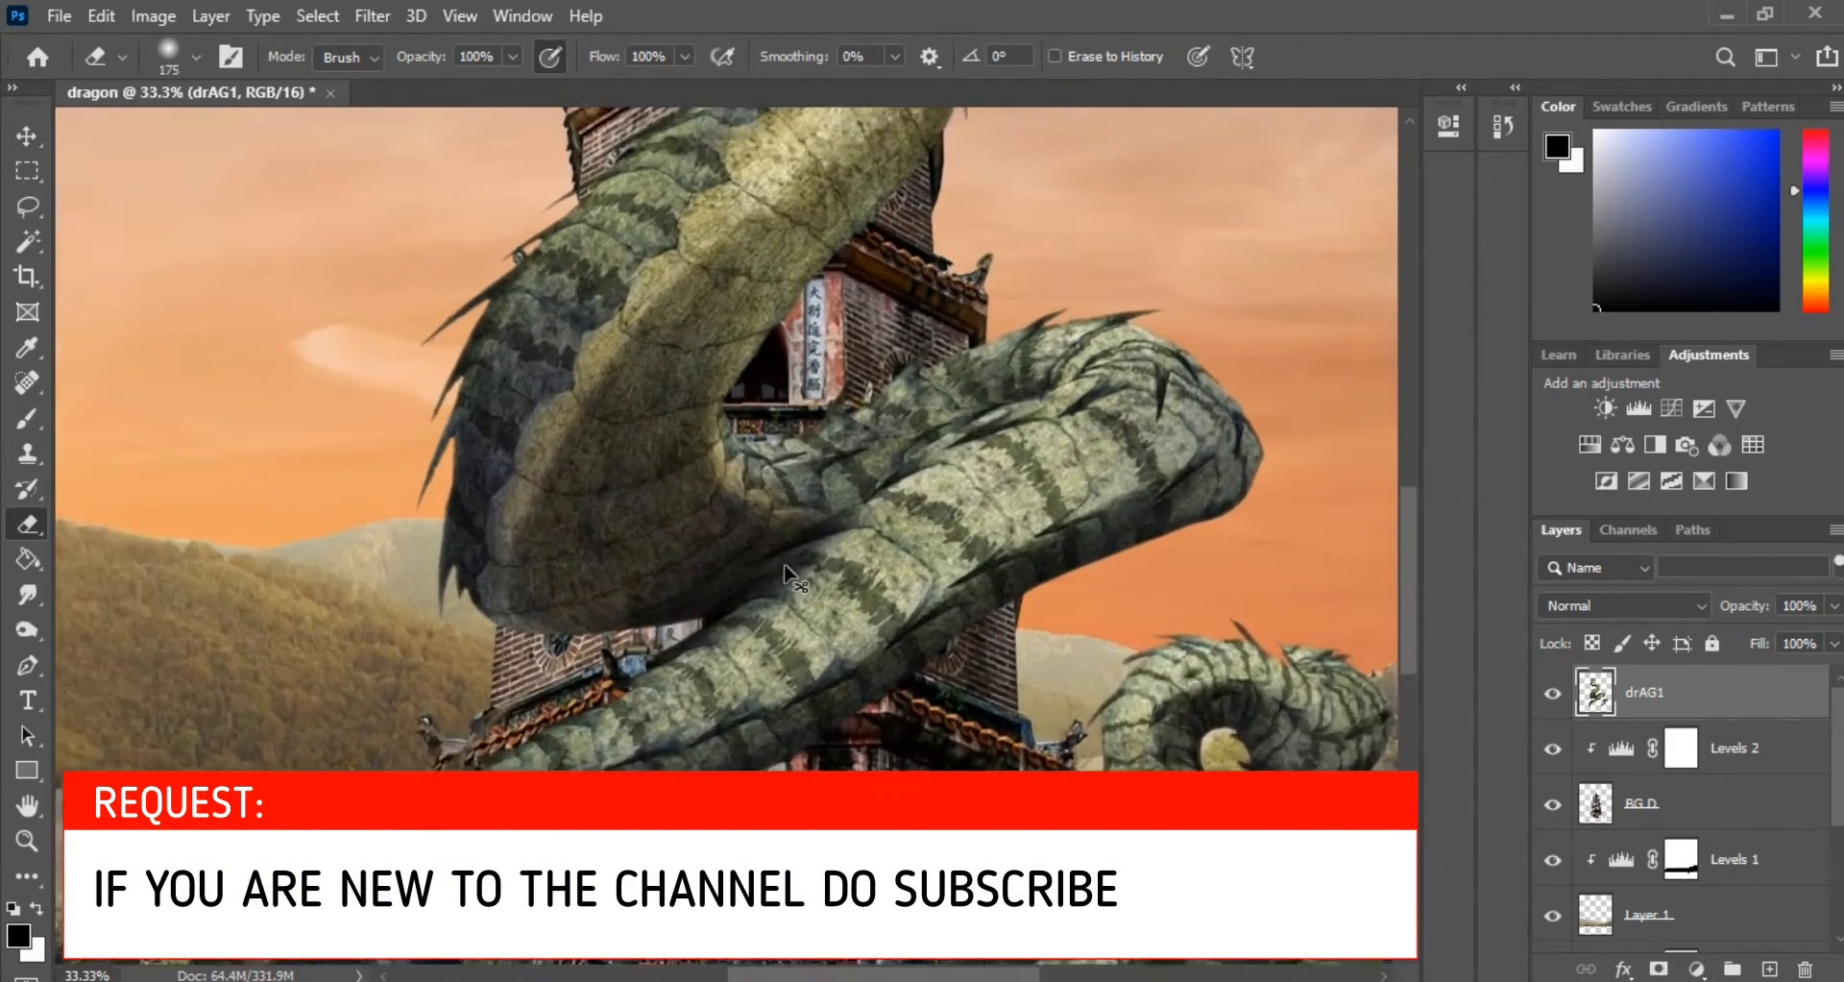
Erase the dragon's middle coil inside the pagoda selection with a size 100 eraser, so it passes behind the tower
{"action": "mouse_move", "coordinate": [670, 415]}
{"action": "left_mouse_down"}
{"action": "mouse_move", "coordinate": [468, 614]}
{"action": "mouse_move", "coordinate": [532, 621]}
{"action": "mouse_move", "coordinate": [608, 583]}
{"action": "mouse_move", "coordinate": [729, 477]}
{"action": "mouse_move", "coordinate": [656, 588]}
{"action": "left_mouse_up"}
{"action": "key", "text": "bracketleft"}
{"action": "key", "text": "bracketleft"}
{"action": "key", "text": "bracketleft"}
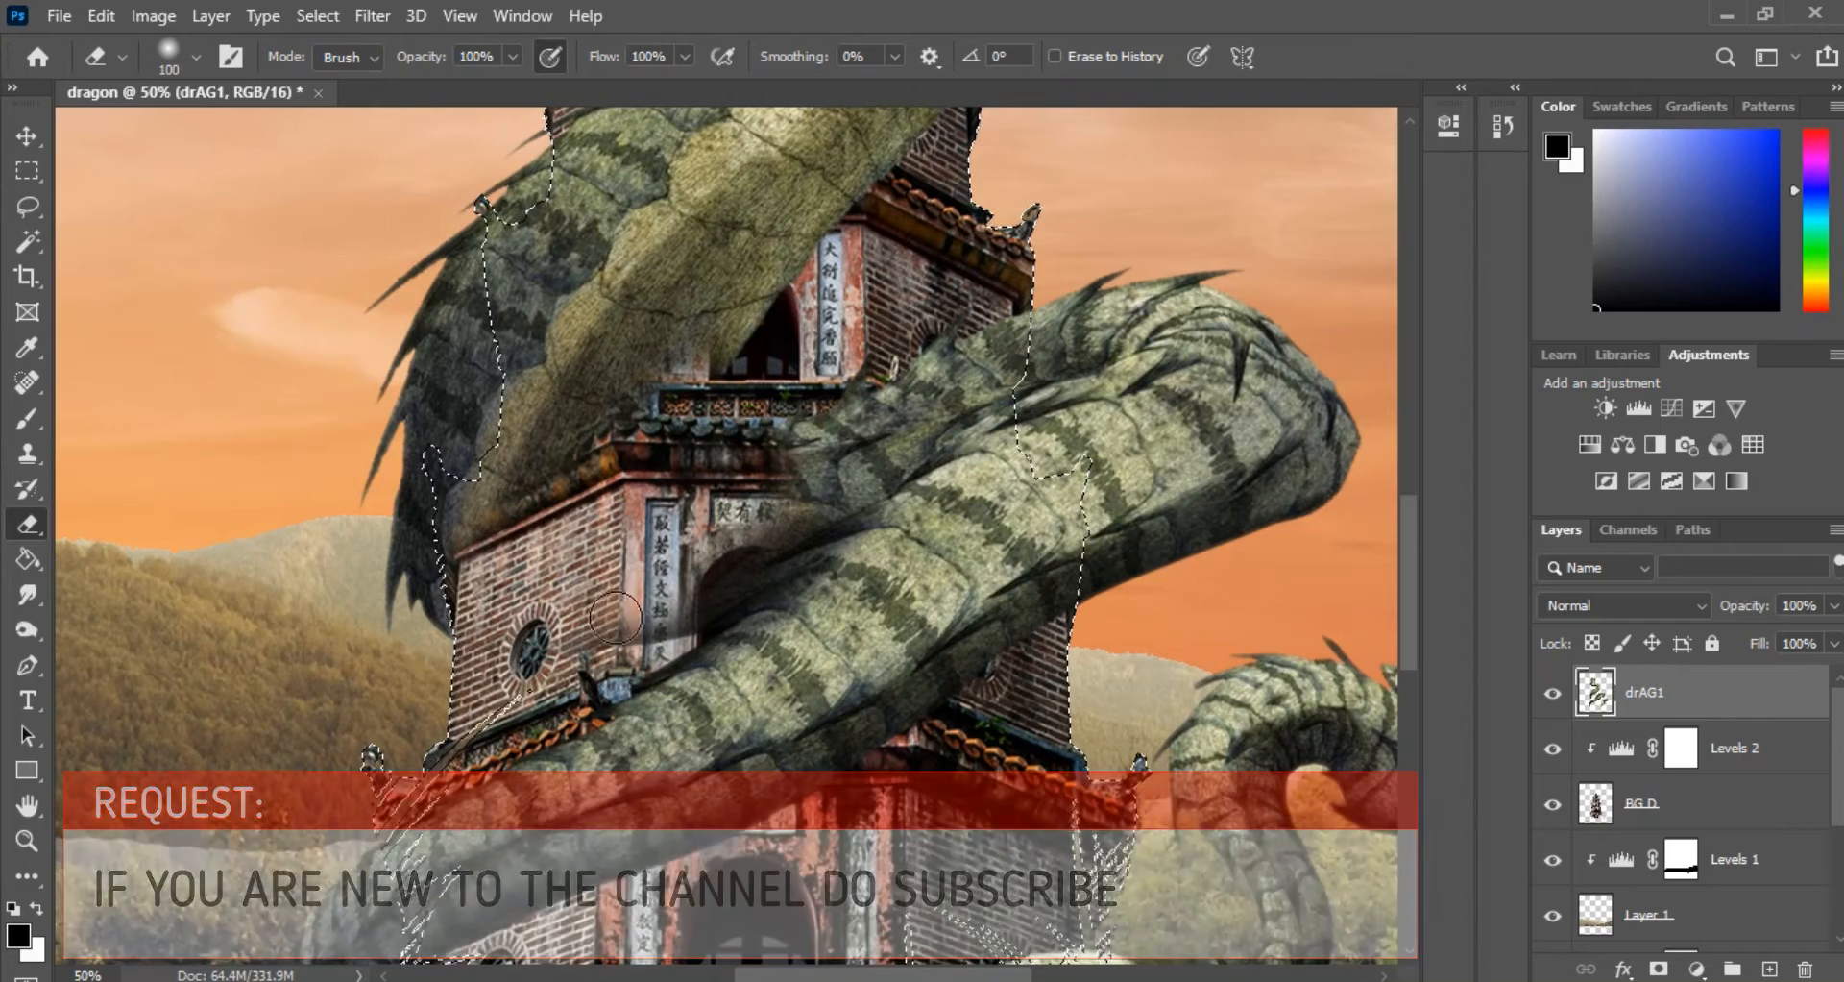
{"action": "mouse_move", "coordinate": [730, 549]}
{"action": "left_mouse_down"}
{"action": "mouse_move", "coordinate": [954, 394]}
{"action": "mouse_move", "coordinate": [730, 457]}
{"action": "left_mouse_up"}
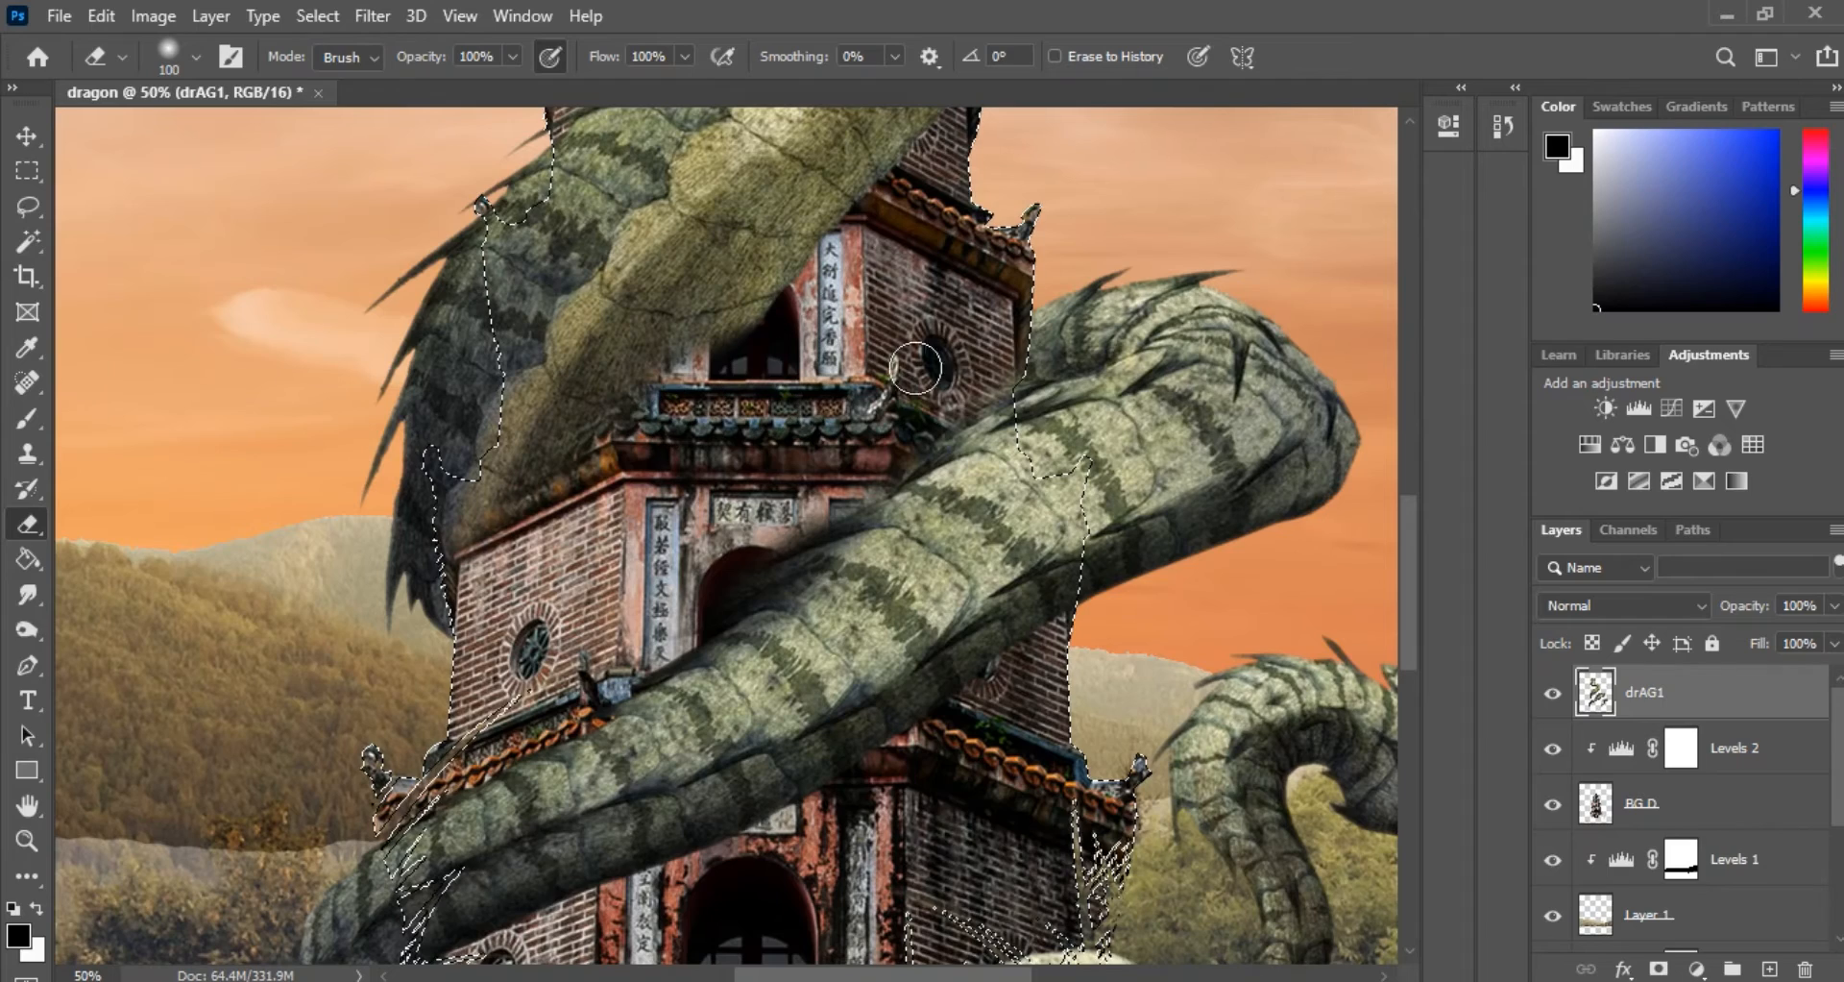
Try erasing the dragon's upper coil inside the selection over the pagoda's top tier
{"action": "scroll", "coordinate": [960, 423], "scroll_direction": "up", "scroll_amount": 3}
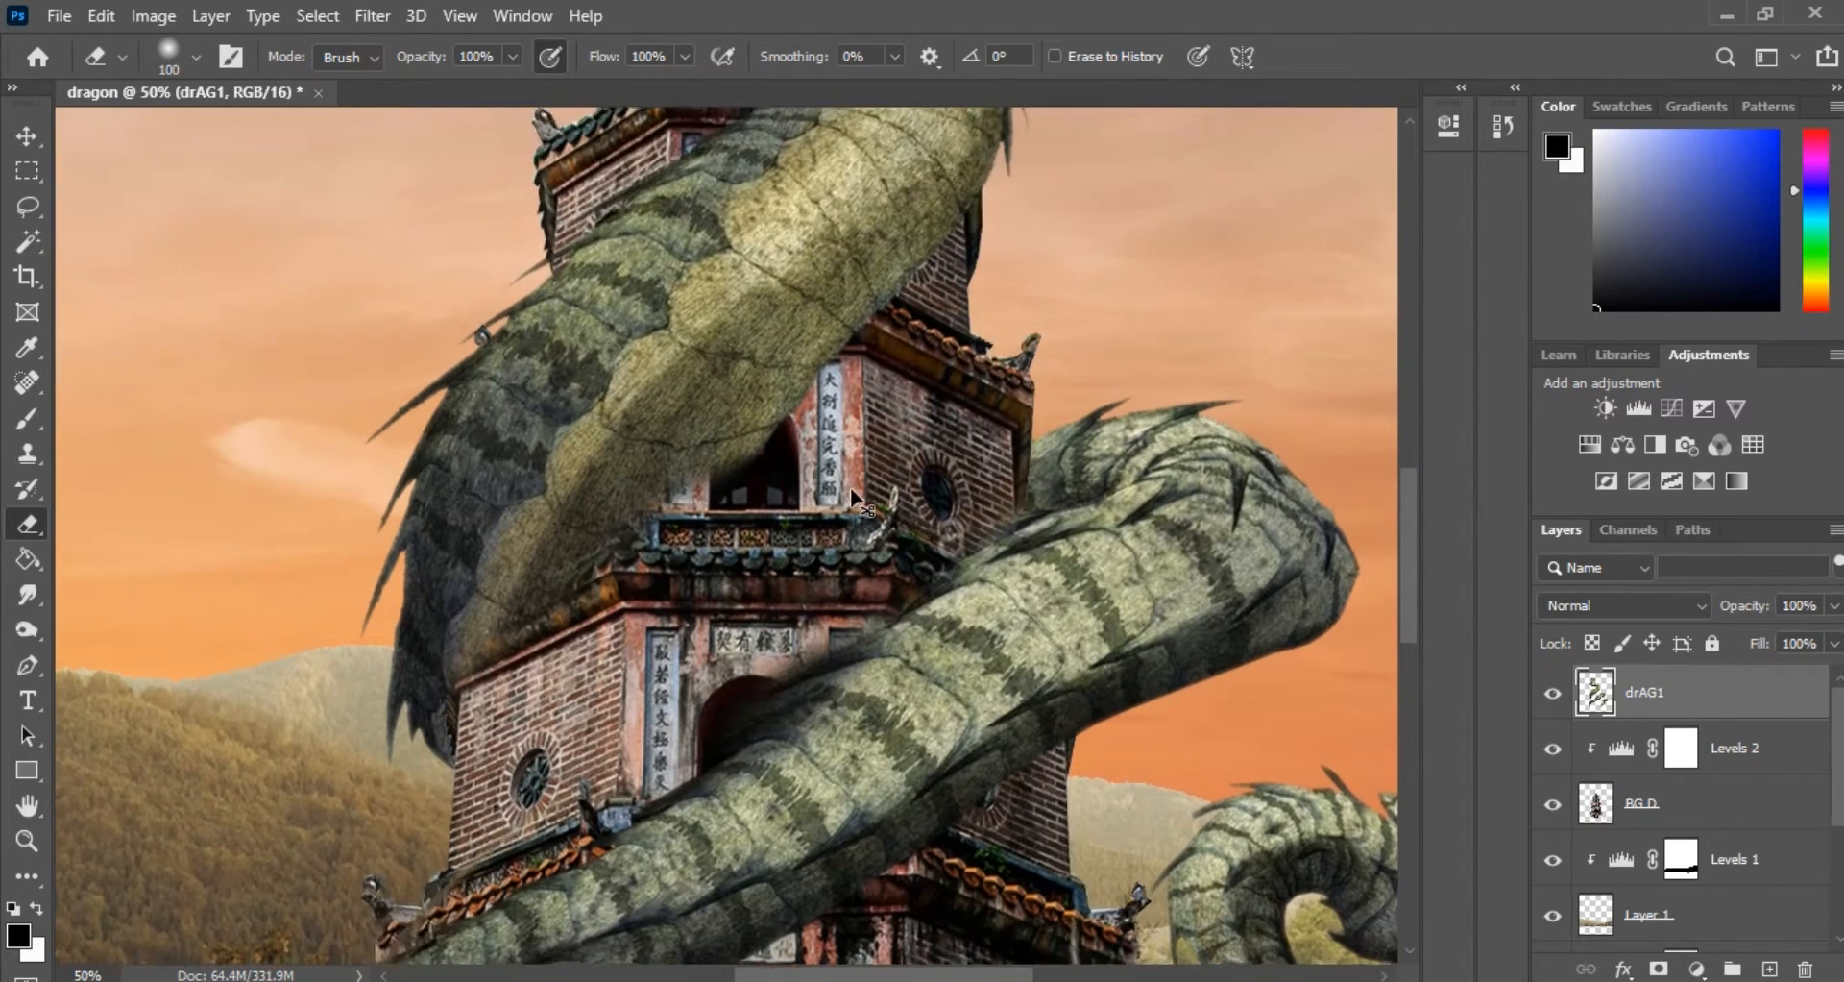
{"action": "key", "text": "ctrl+minus"}
{"action": "scroll", "coordinate": [850, 577], "scroll_direction": "up", "scroll_amount": 6}
{"action": "key", "text": "ctrl+plus"}
{"action": "scroll", "coordinate": [826, 572], "scroll_direction": "down", "scroll_amount": 5}
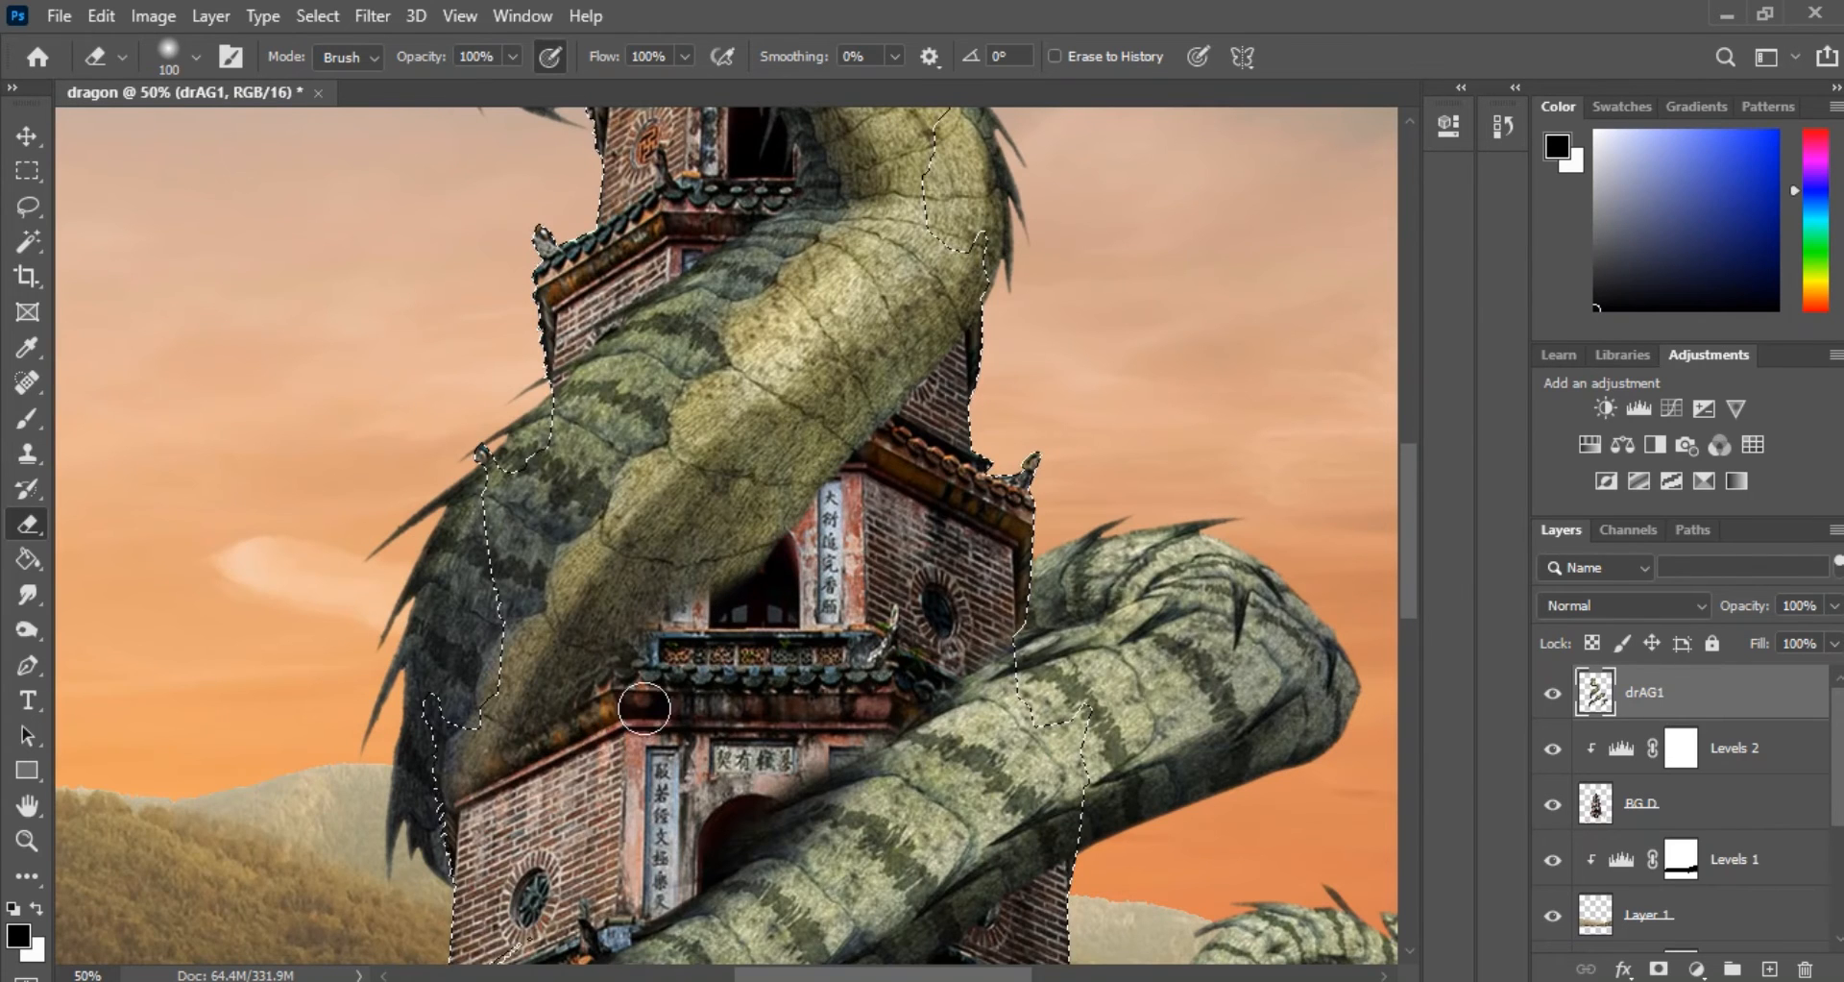
{"action": "scroll", "coordinate": [596, 634], "scroll_direction": "up", "scroll_amount": 6}
{"action": "key", "text": "ctrl+plus"}
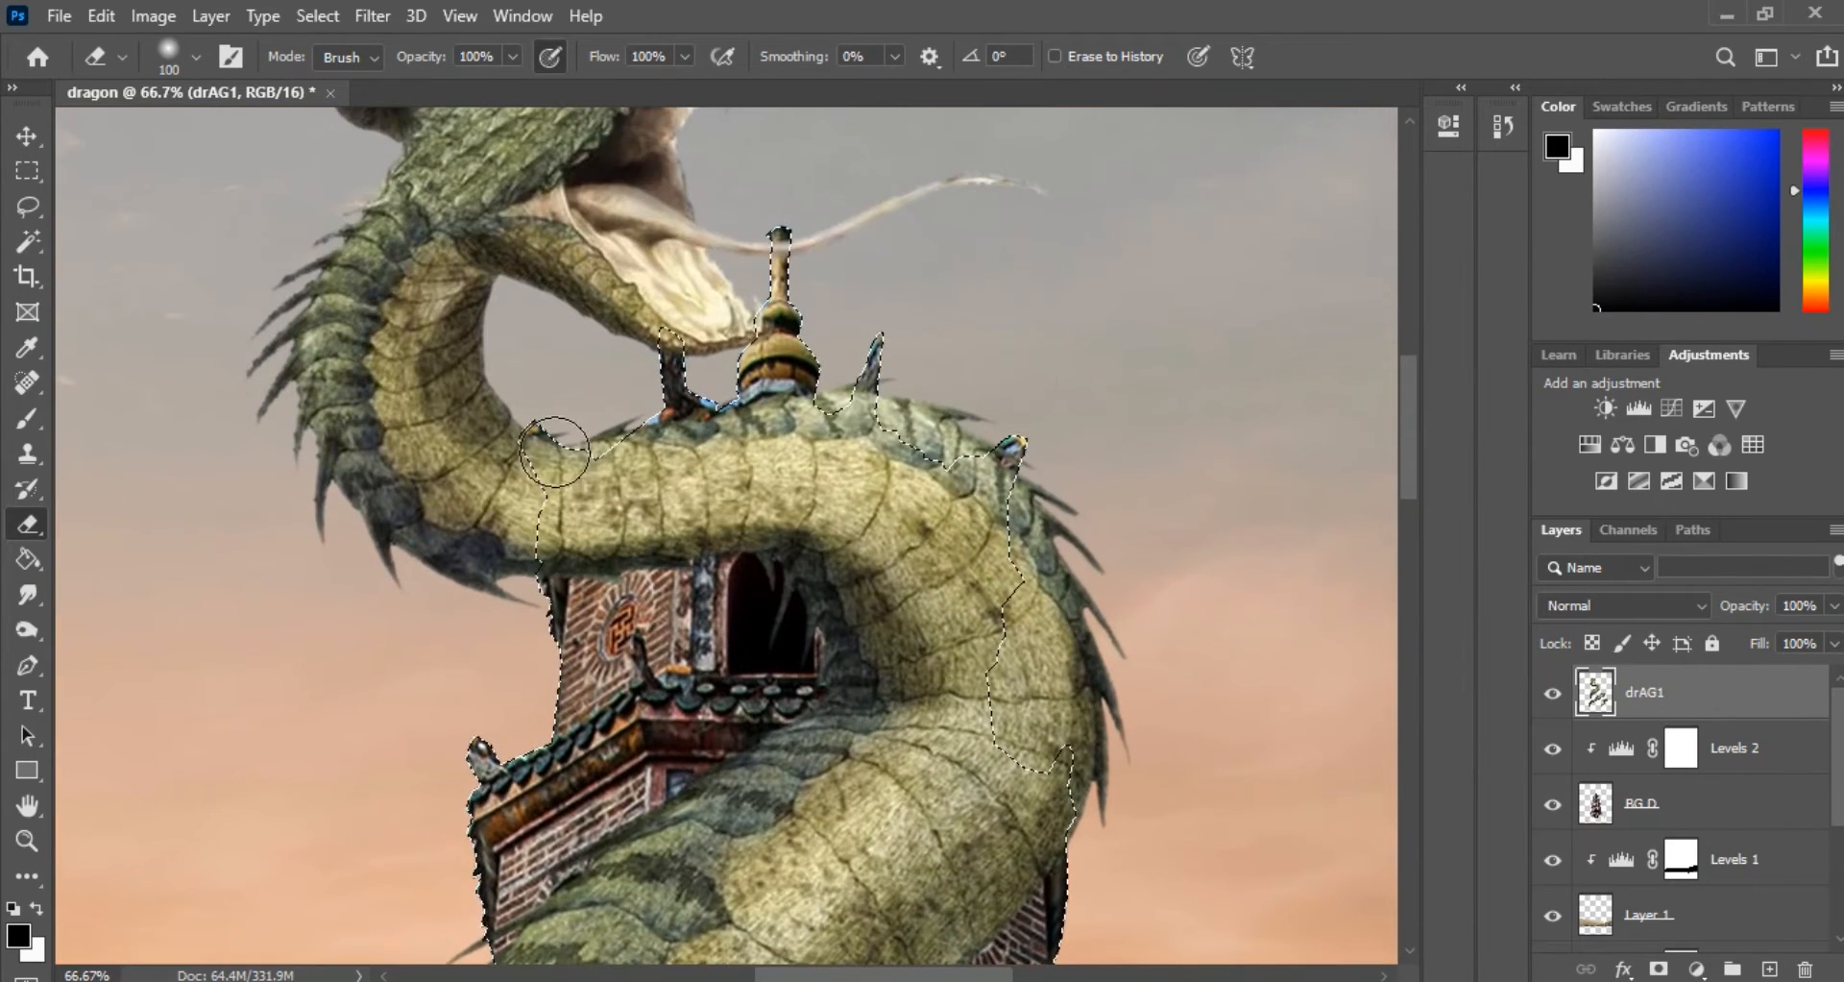
{"action": "mouse_move", "coordinate": [554, 452]}
{"action": "left_mouse_down"}
{"action": "mouse_move", "coordinate": [589, 543]}
{"action": "mouse_move", "coordinate": [580, 569]}
{"action": "mouse_move", "coordinate": [699, 415]}
{"action": "mouse_move", "coordinate": [652, 405]}
{"action": "mouse_move", "coordinate": [794, 365]}
{"action": "mouse_move", "coordinate": [714, 464]}
{"action": "mouse_move", "coordinate": [712, 520]}
{"action": "mouse_move", "coordinate": [862, 424]}
{"action": "mouse_move", "coordinate": [808, 521]}
{"action": "mouse_move", "coordinate": [923, 478]}
{"action": "mouse_move", "coordinate": [825, 636]}
{"action": "left_mouse_up"}
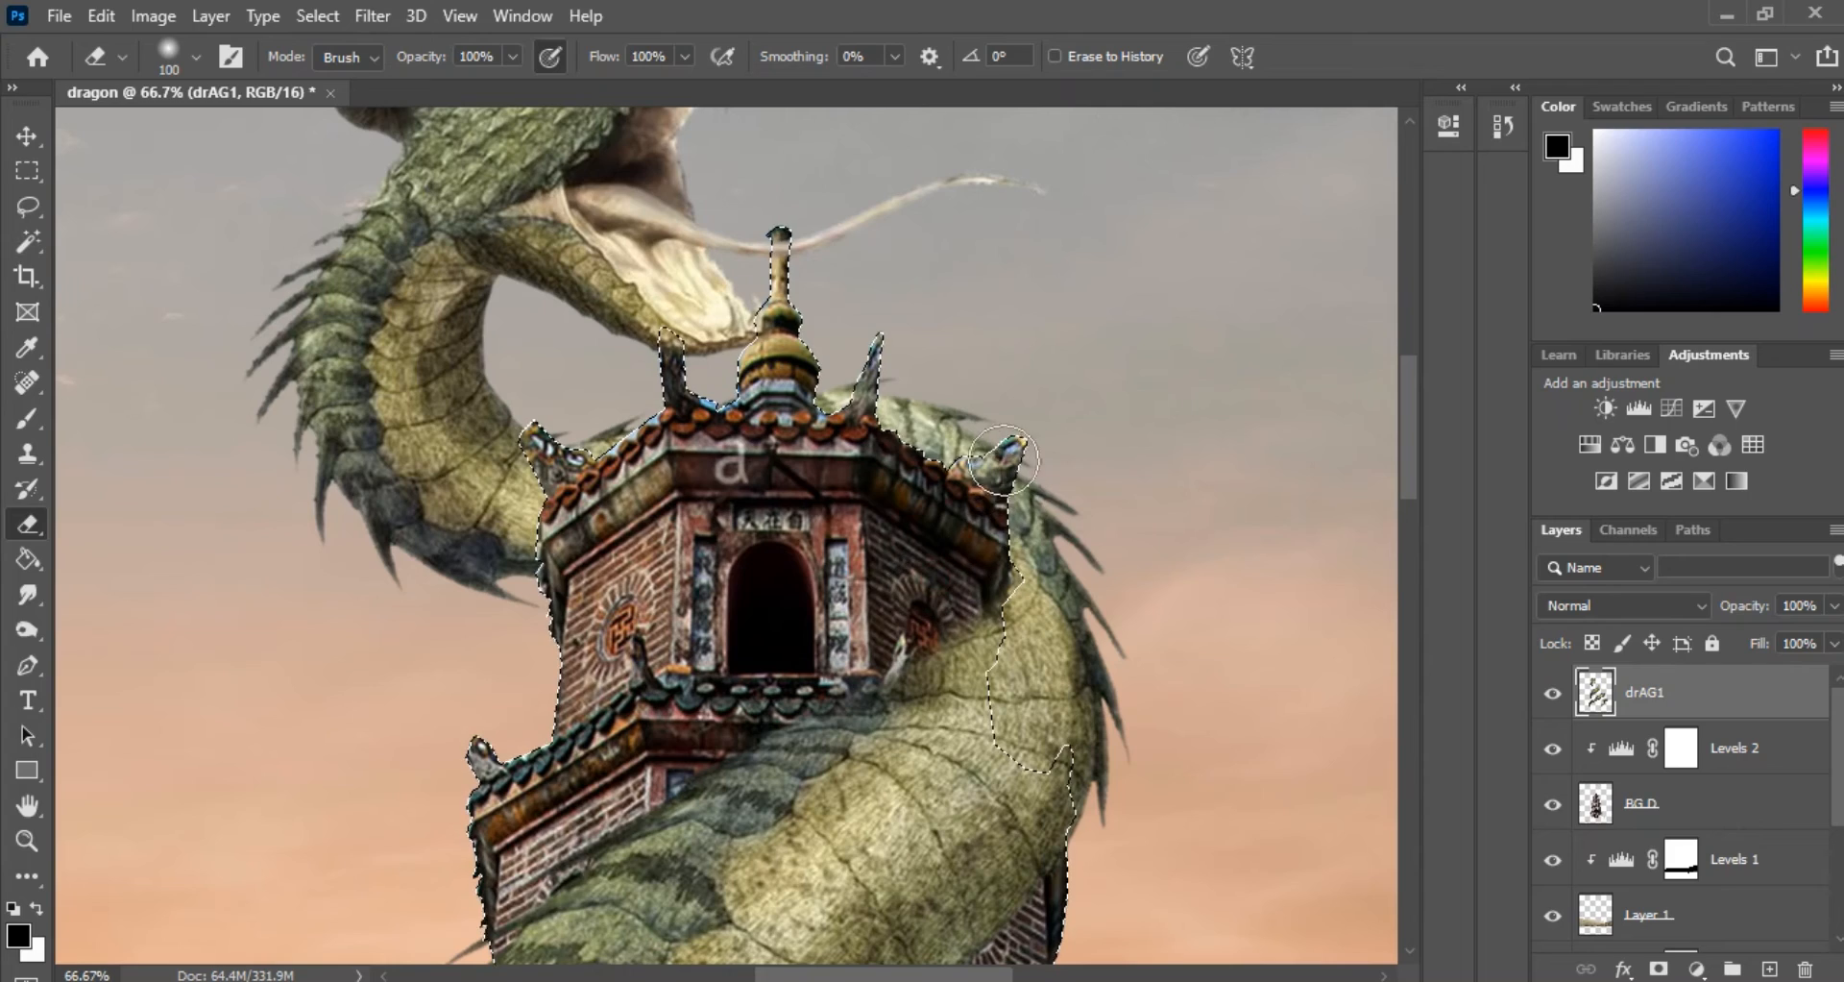
{"action": "key", "text": "ctrl+minus"}
{"action": "key", "text": "ctrl+minus"}
{"action": "key", "text": "ctrl+minus"}
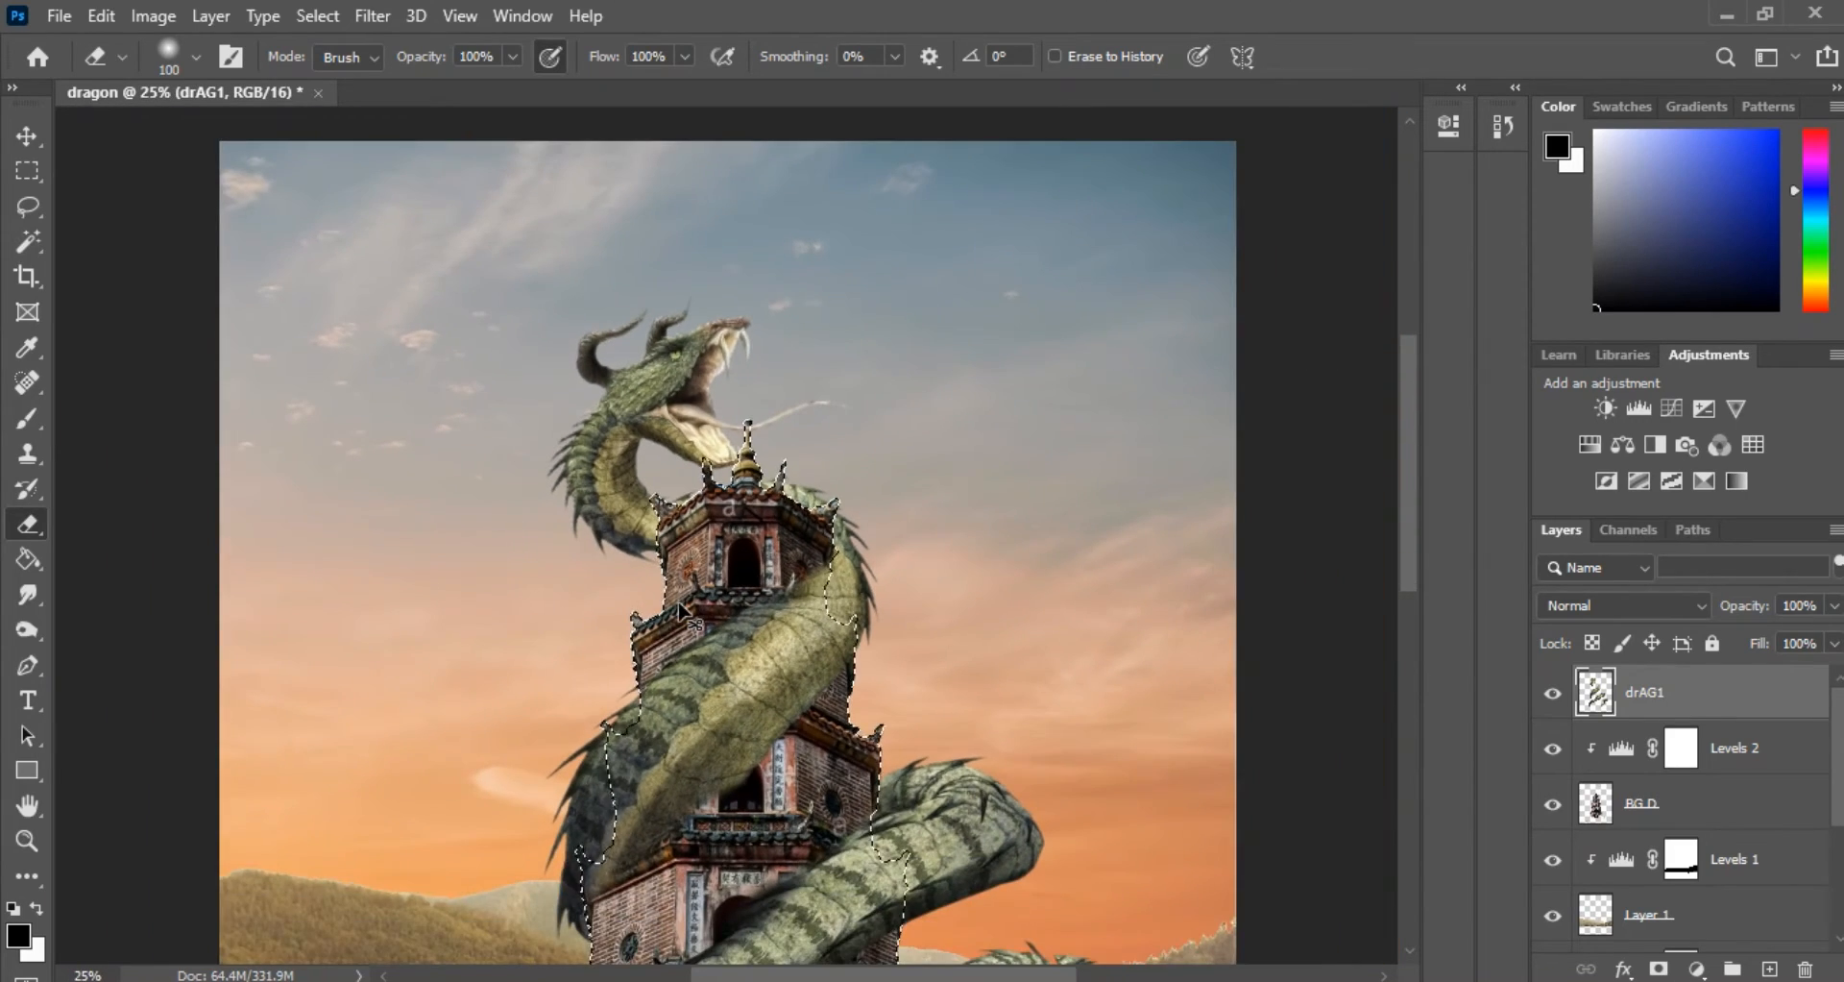
{"action": "key", "text": "ctrl+minus"}
{"action": "key", "text": "ctrl+plus"}
{"action": "key", "text": "ctrl+plus"}
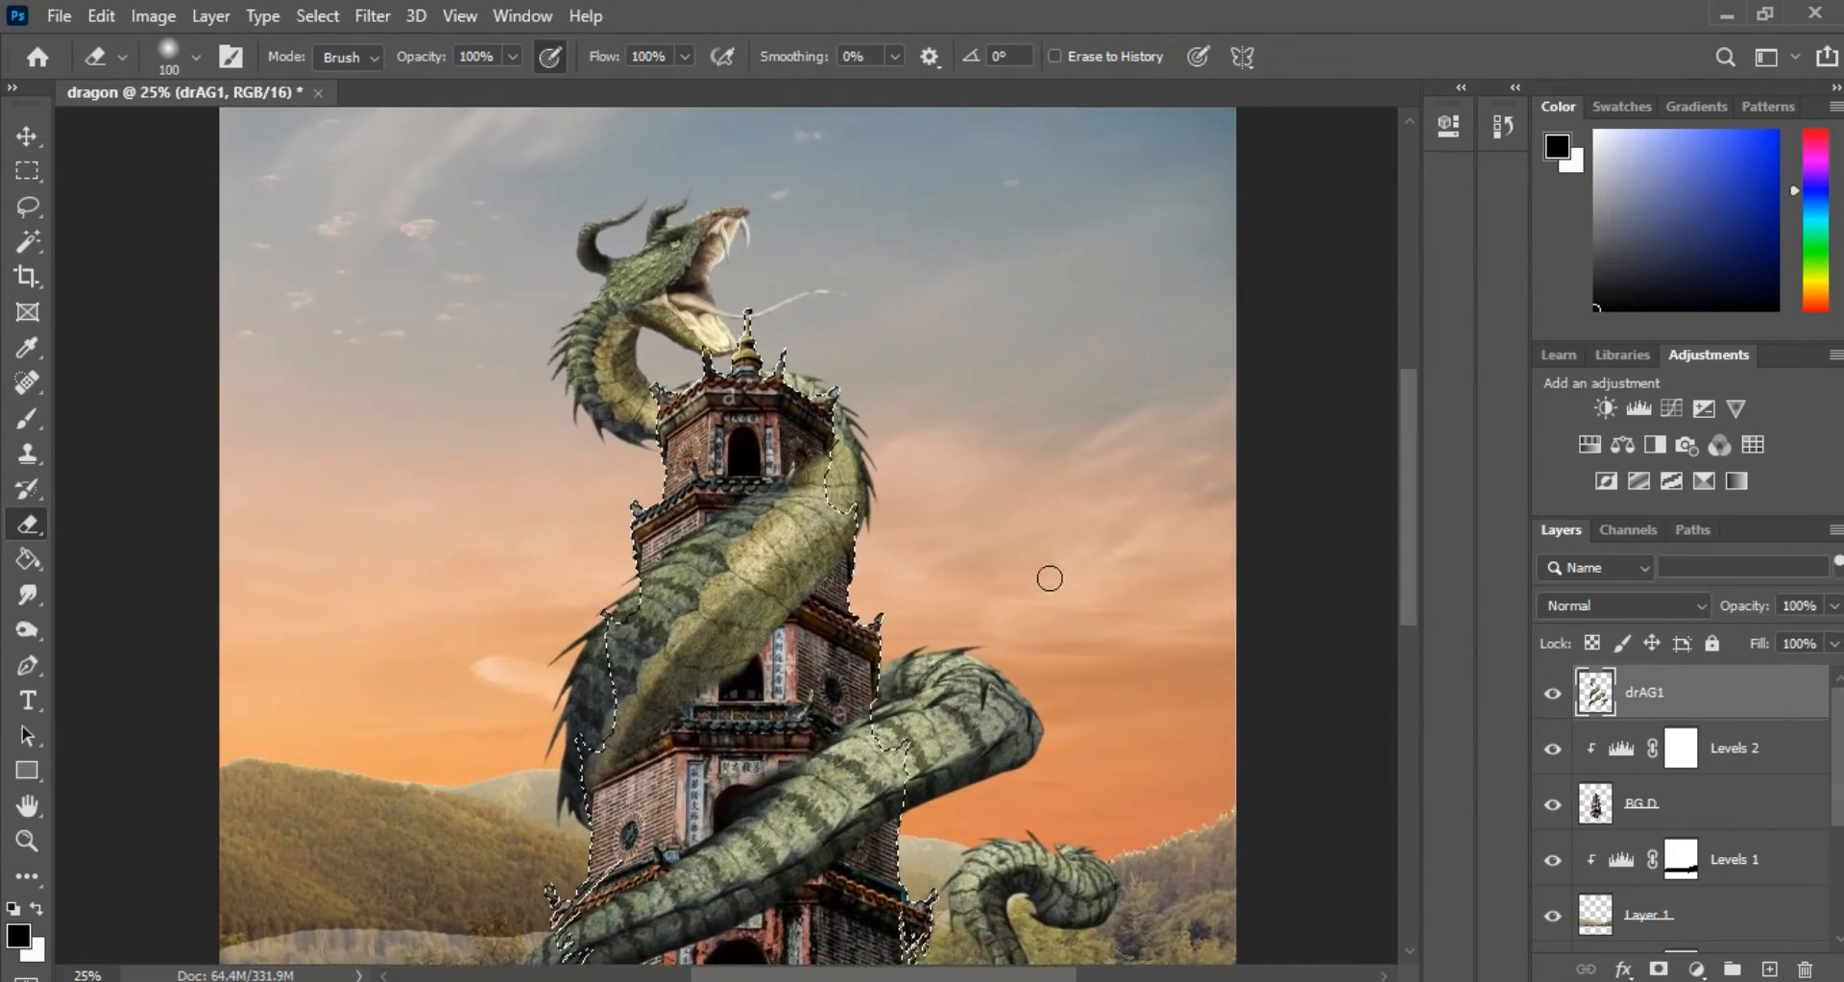
{"action": "key", "text": "ctrl+plus"}
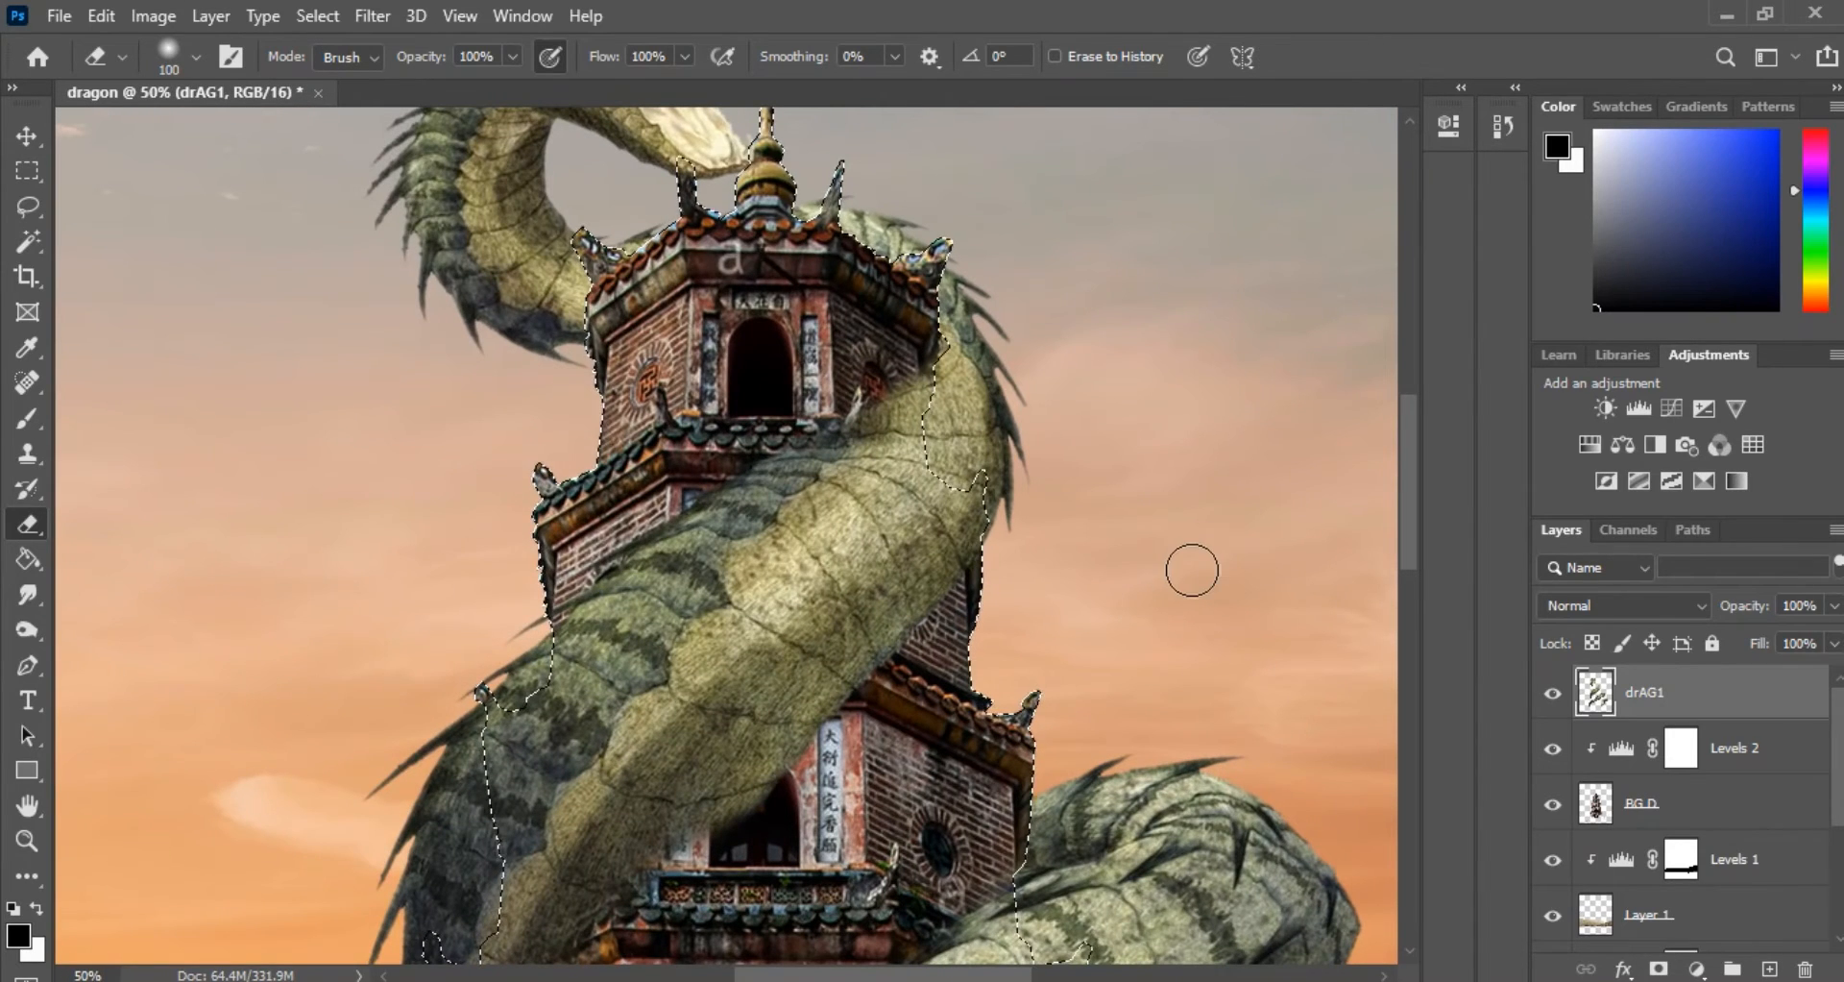
{"action": "scroll", "coordinate": [1086, 543], "scroll_direction": "up", "scroll_amount": 3}
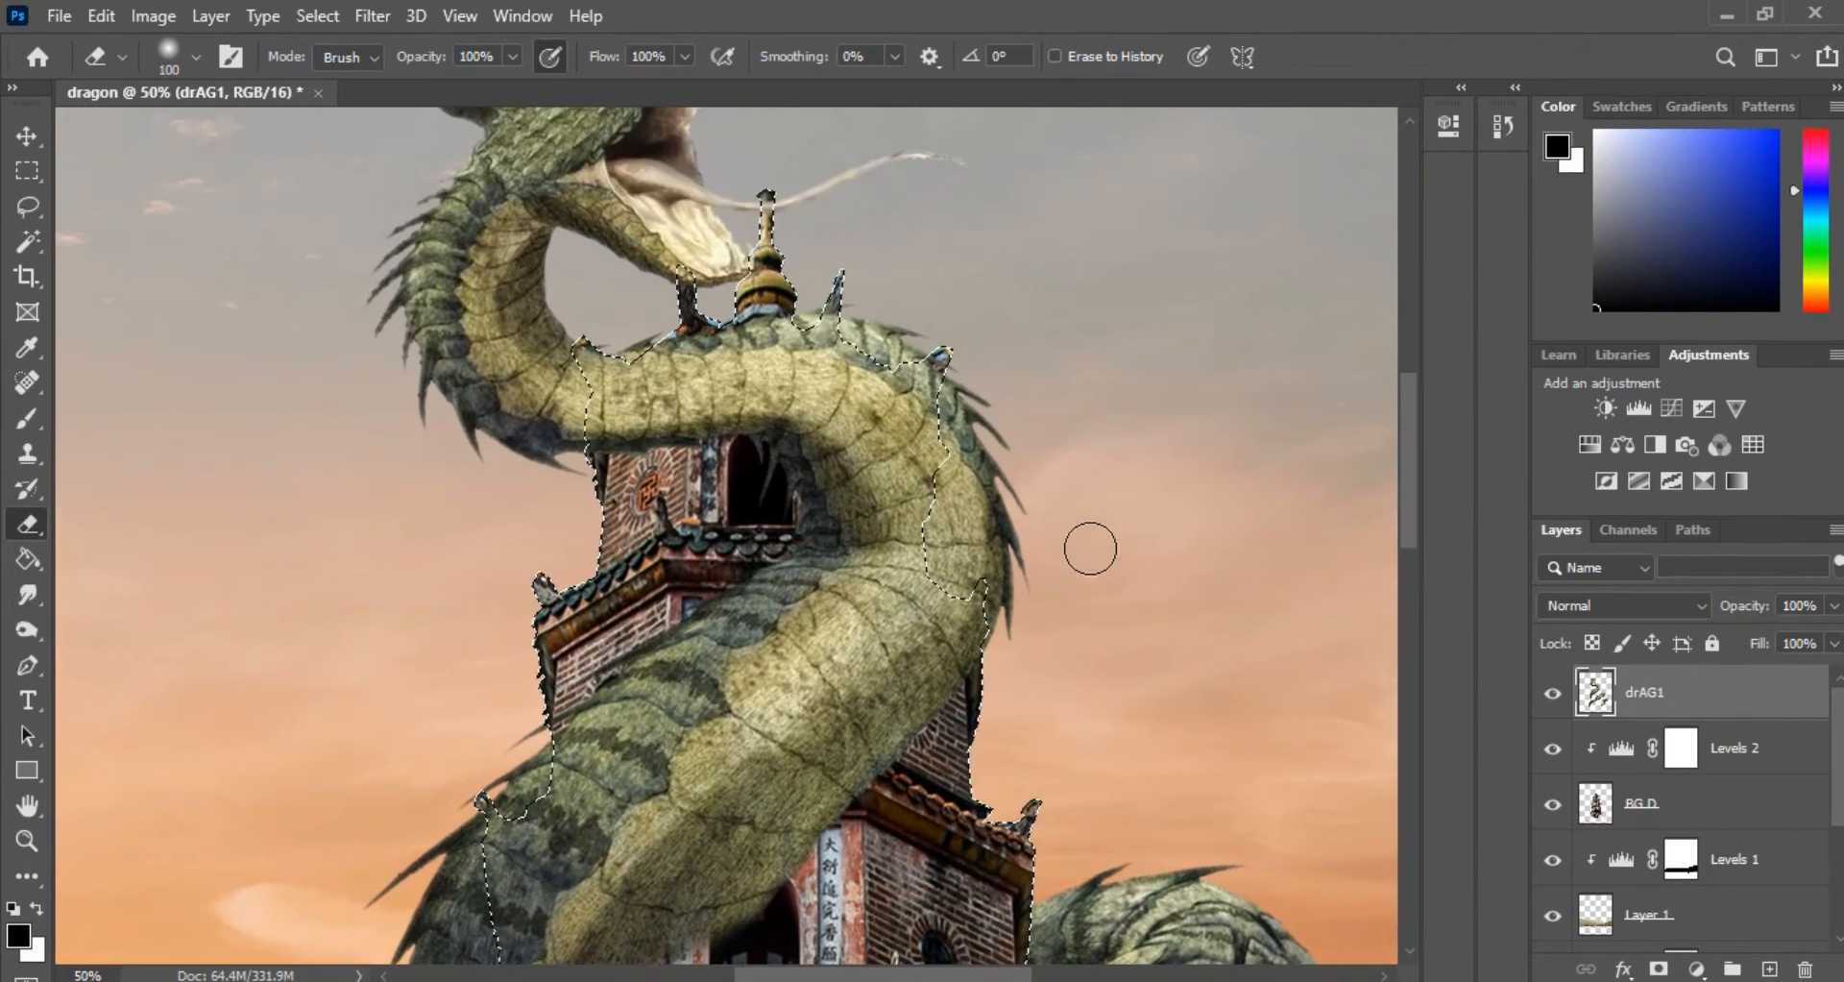
Erase the dragon's upper neck coil from in front of the pagoda's roof and top tier, and deselect
{"action": "key", "text": "ctrl+plus"}
{"action": "mouse_move", "coordinate": [534, 284]}
{"action": "left_mouse_down"}
{"action": "mouse_move", "coordinate": [555, 368]}
{"action": "mouse_move", "coordinate": [713, 249]}
{"action": "mouse_move", "coordinate": [563, 374]}
{"action": "mouse_move", "coordinate": [721, 340]}
{"action": "mouse_move", "coordinate": [777, 260]}
{"action": "mouse_move", "coordinate": [599, 406]}
{"action": "mouse_move", "coordinate": [854, 331]}
{"action": "mouse_move", "coordinate": [899, 251]}
{"action": "mouse_move", "coordinate": [759, 335]}
{"action": "mouse_move", "coordinate": [907, 278]}
{"action": "mouse_move", "coordinate": [801, 479]}
{"action": "mouse_move", "coordinate": [919, 299]}
{"action": "mouse_move", "coordinate": [778, 517]}
{"action": "mouse_move", "coordinate": [884, 442]}
{"action": "mouse_move", "coordinate": [929, 323]}
{"action": "left_mouse_up"}
{"action": "key", "text": "ctrl+minus"}
{"action": "key", "text": "ctrl+minus"}
{"action": "key", "text": "ctrl+minus"}
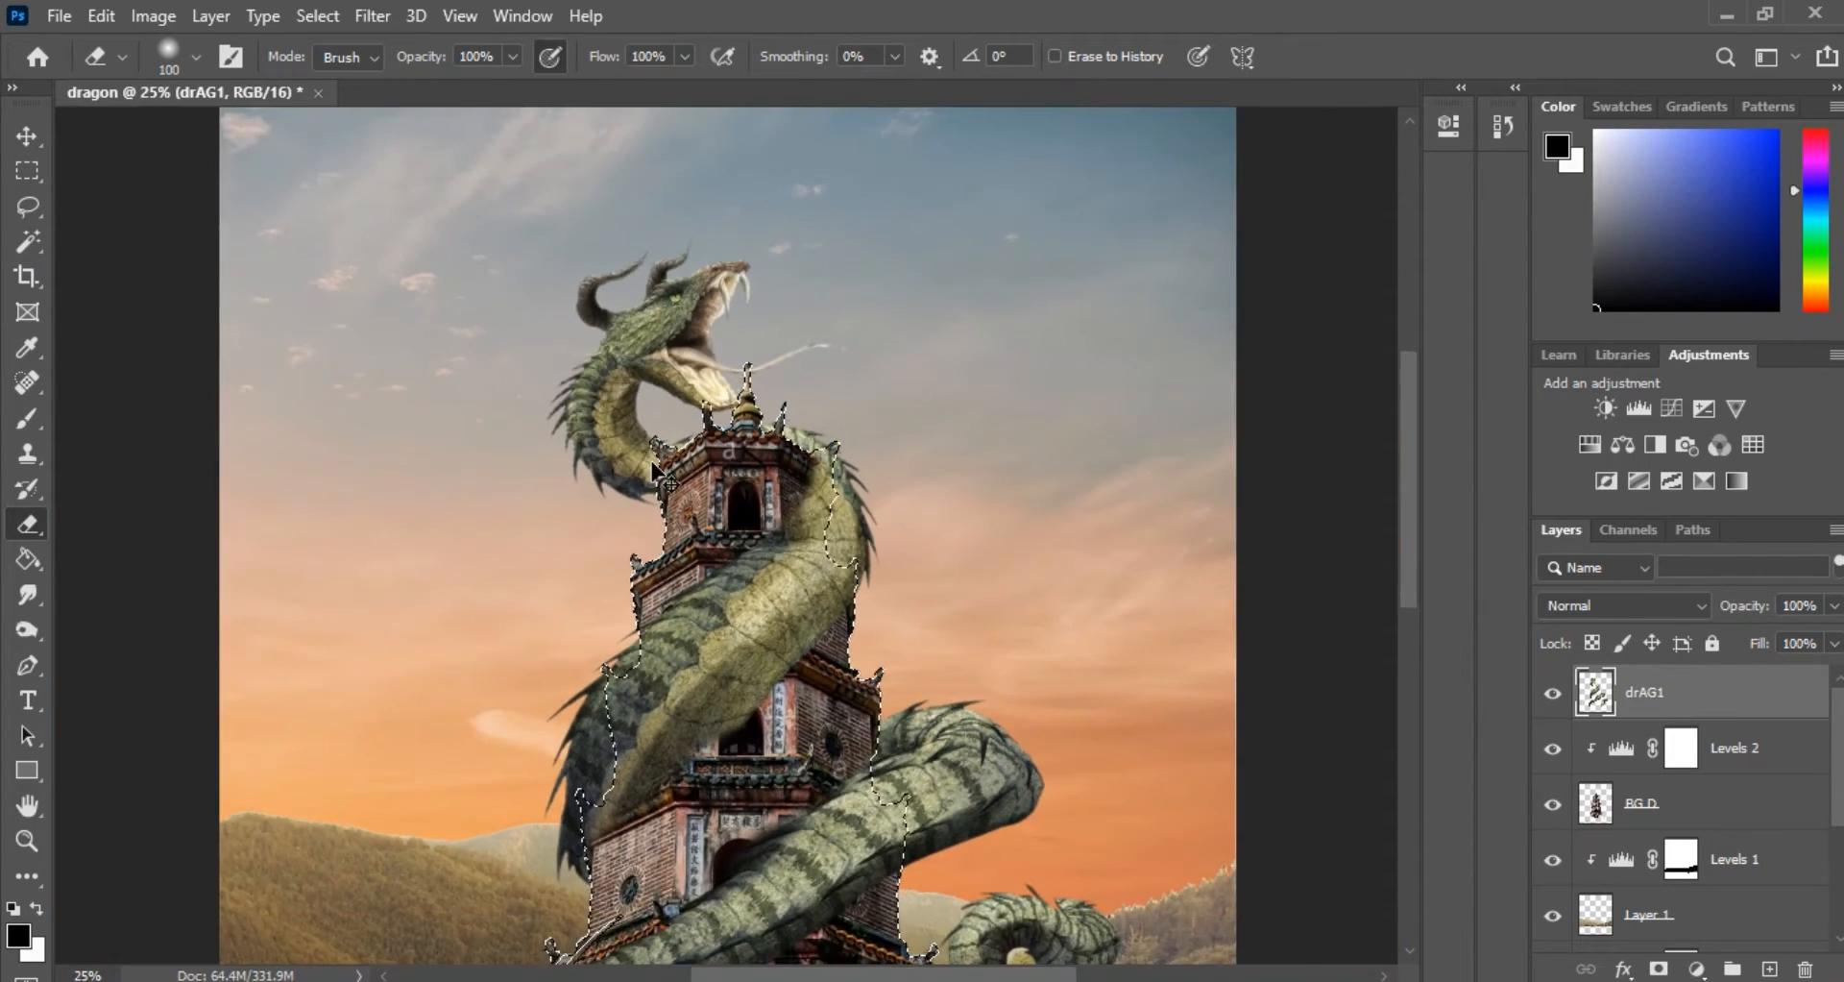
{"action": "key", "text": "ctrl+minus"}
{"action": "left_click", "coordinate": [27, 135]}
{"action": "key", "text": "ctrl+d"}
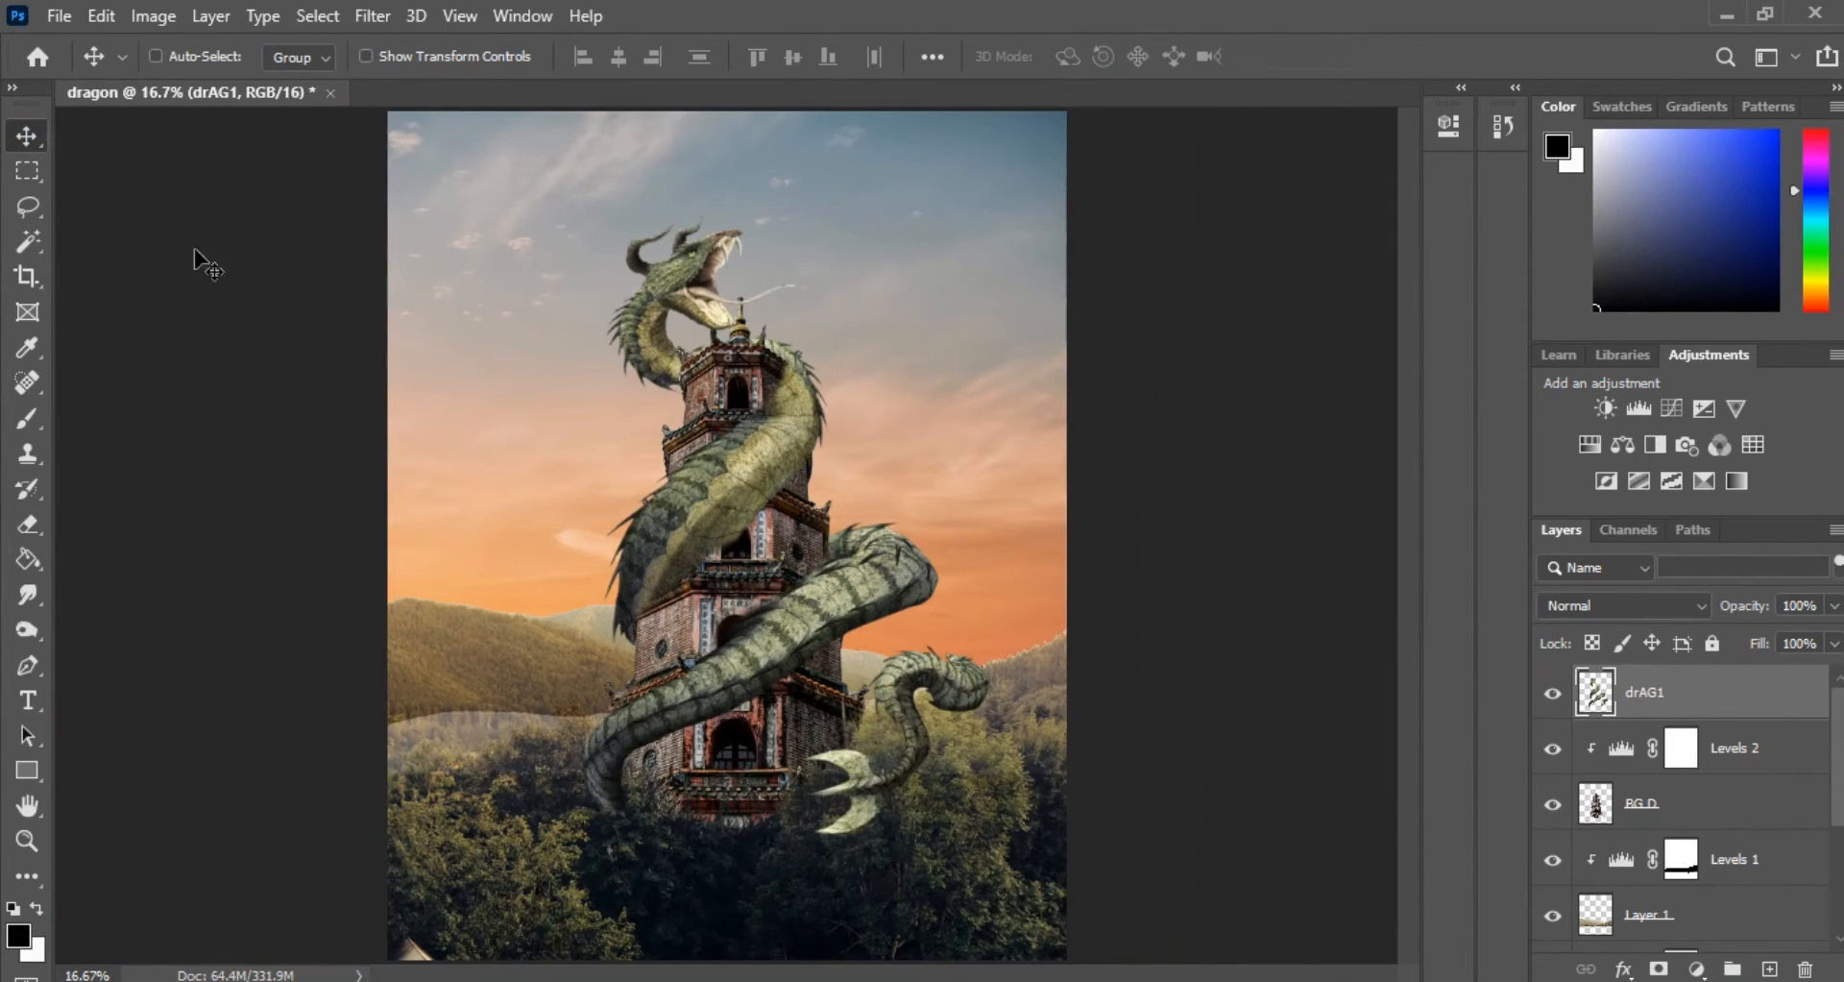
Outline the dragon's forked tail with the Lasso tool and separate it from drAG1 onto its own layer
{"action": "key", "text": "ctrl+plus"}
{"action": "key", "text": "ctrl+plus"}
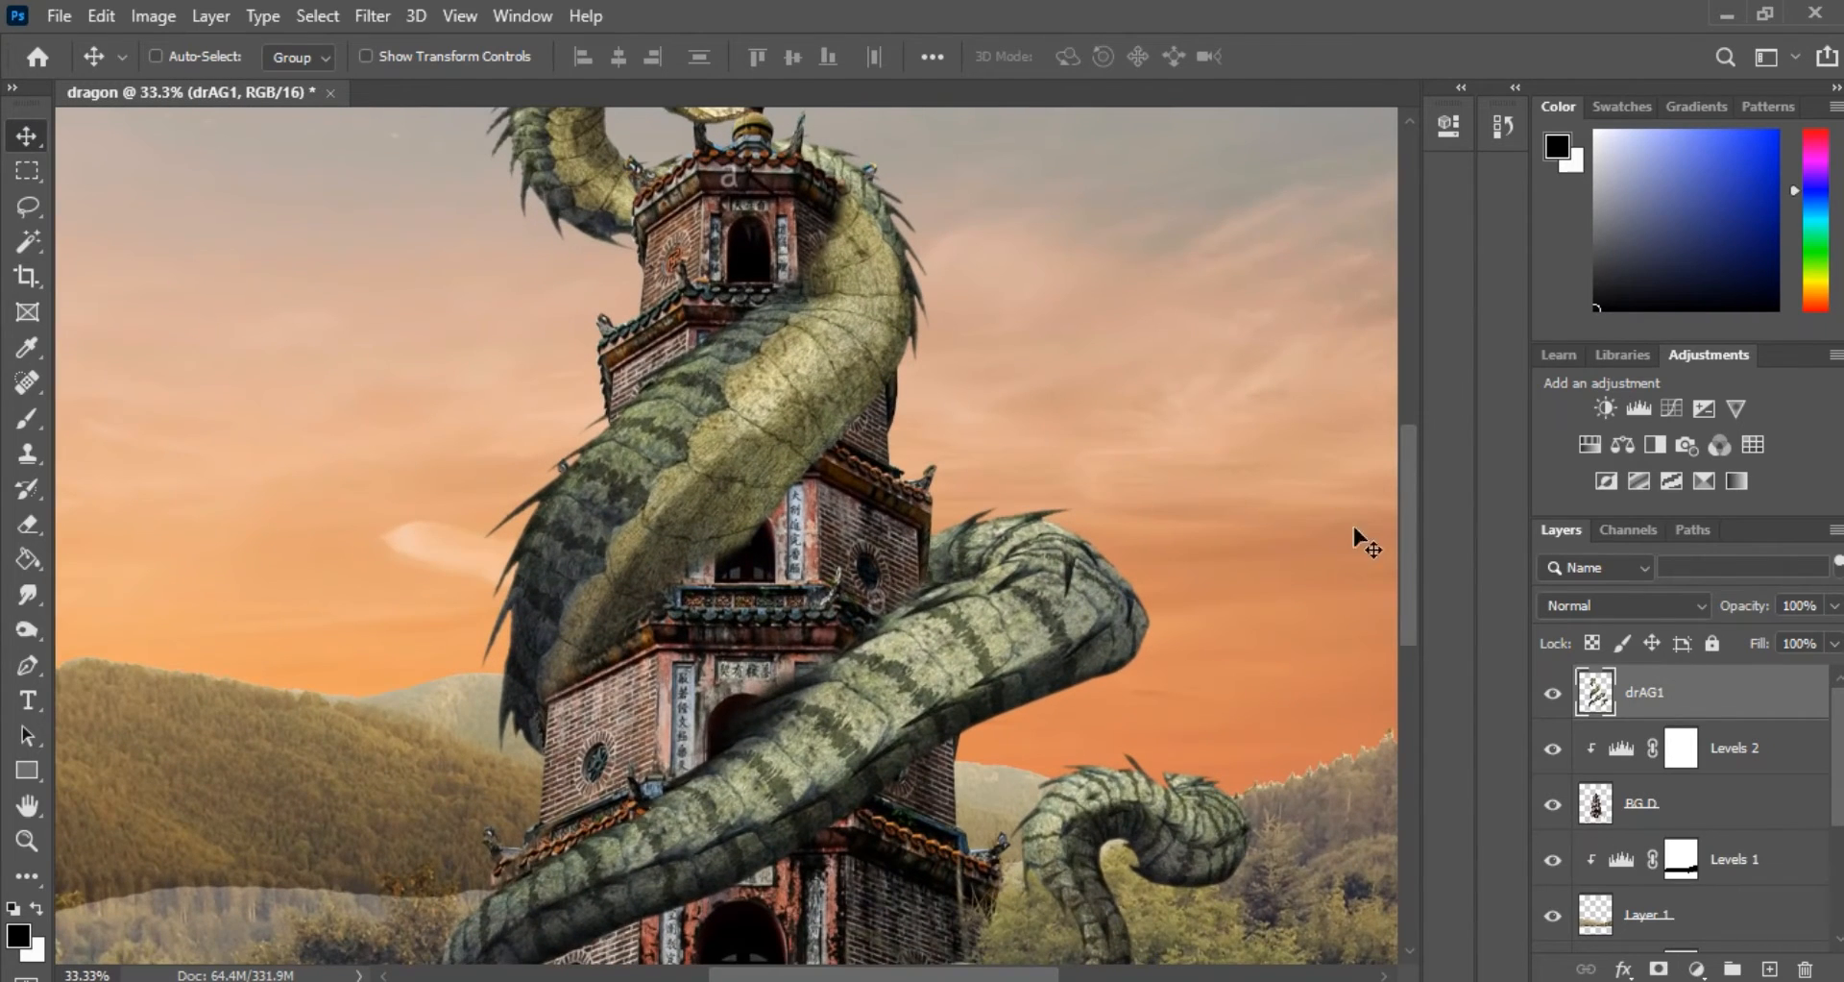
{"action": "left_click_drag", "start_coordinate": [1404, 510], "coordinate": [1402, 620]}
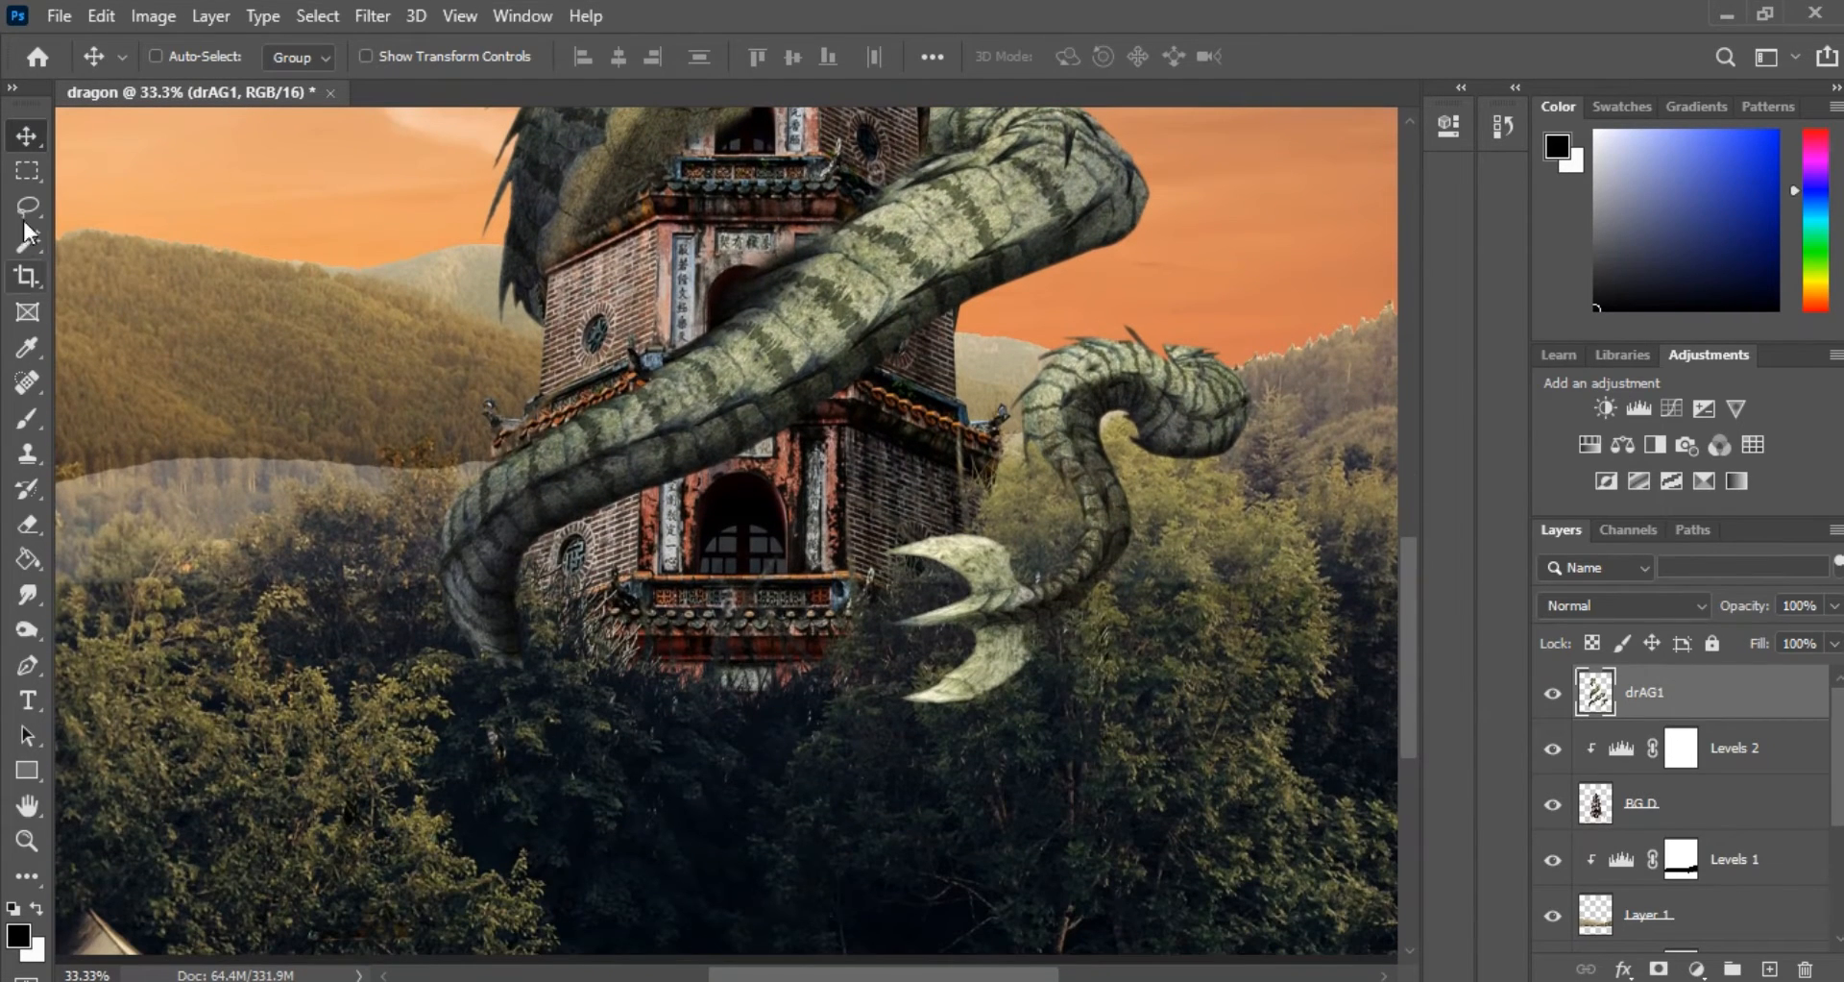
{"action": "left_click", "coordinate": [29, 175]}
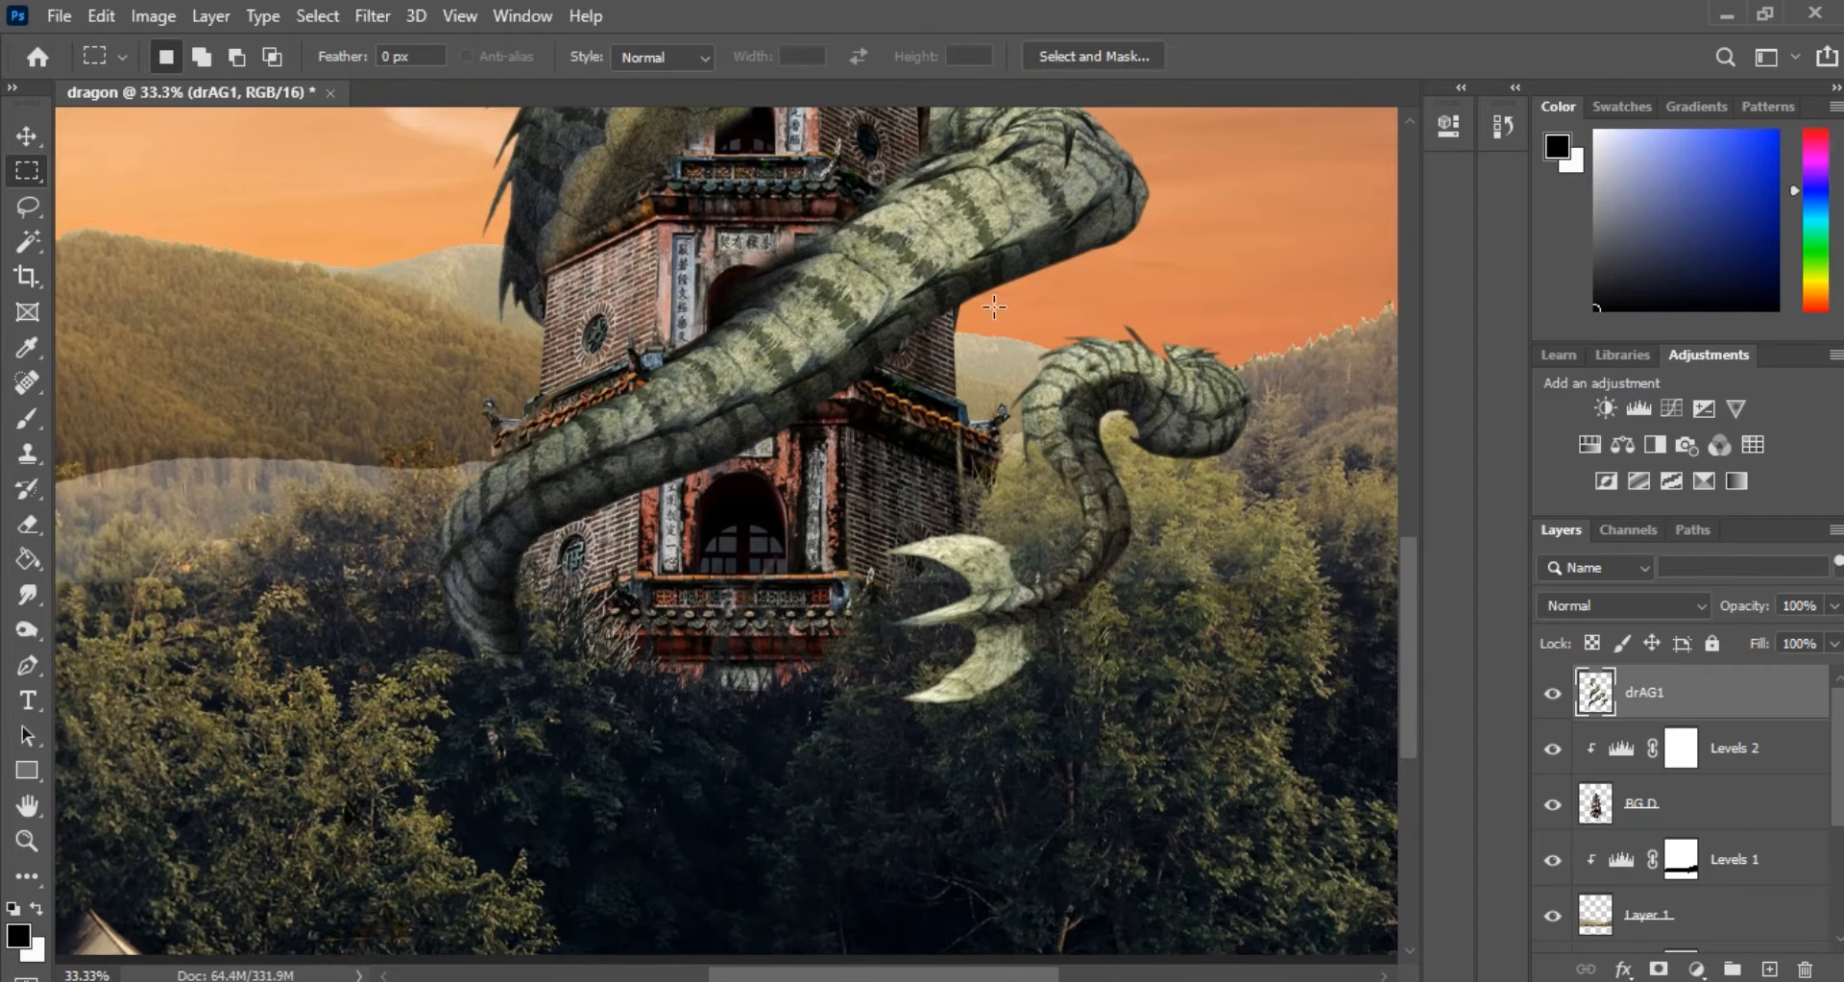
{"action": "left_click_drag", "start_coordinate": [994, 306], "coordinate": [1037, 433]}
{"action": "left_click", "coordinate": [26, 206]}
{"action": "mouse_move", "coordinate": [1196, 272]}
{"action": "left_mouse_down"}
{"action": "mouse_move", "coordinate": [1119, 315]}
{"action": "mouse_move", "coordinate": [855, 715]}
{"action": "mouse_move", "coordinate": [1323, 509]}
{"action": "left_mouse_up"}
{"action": "left_click_drag", "start_coordinate": [1218, 280], "coordinate": [1201, 274]}
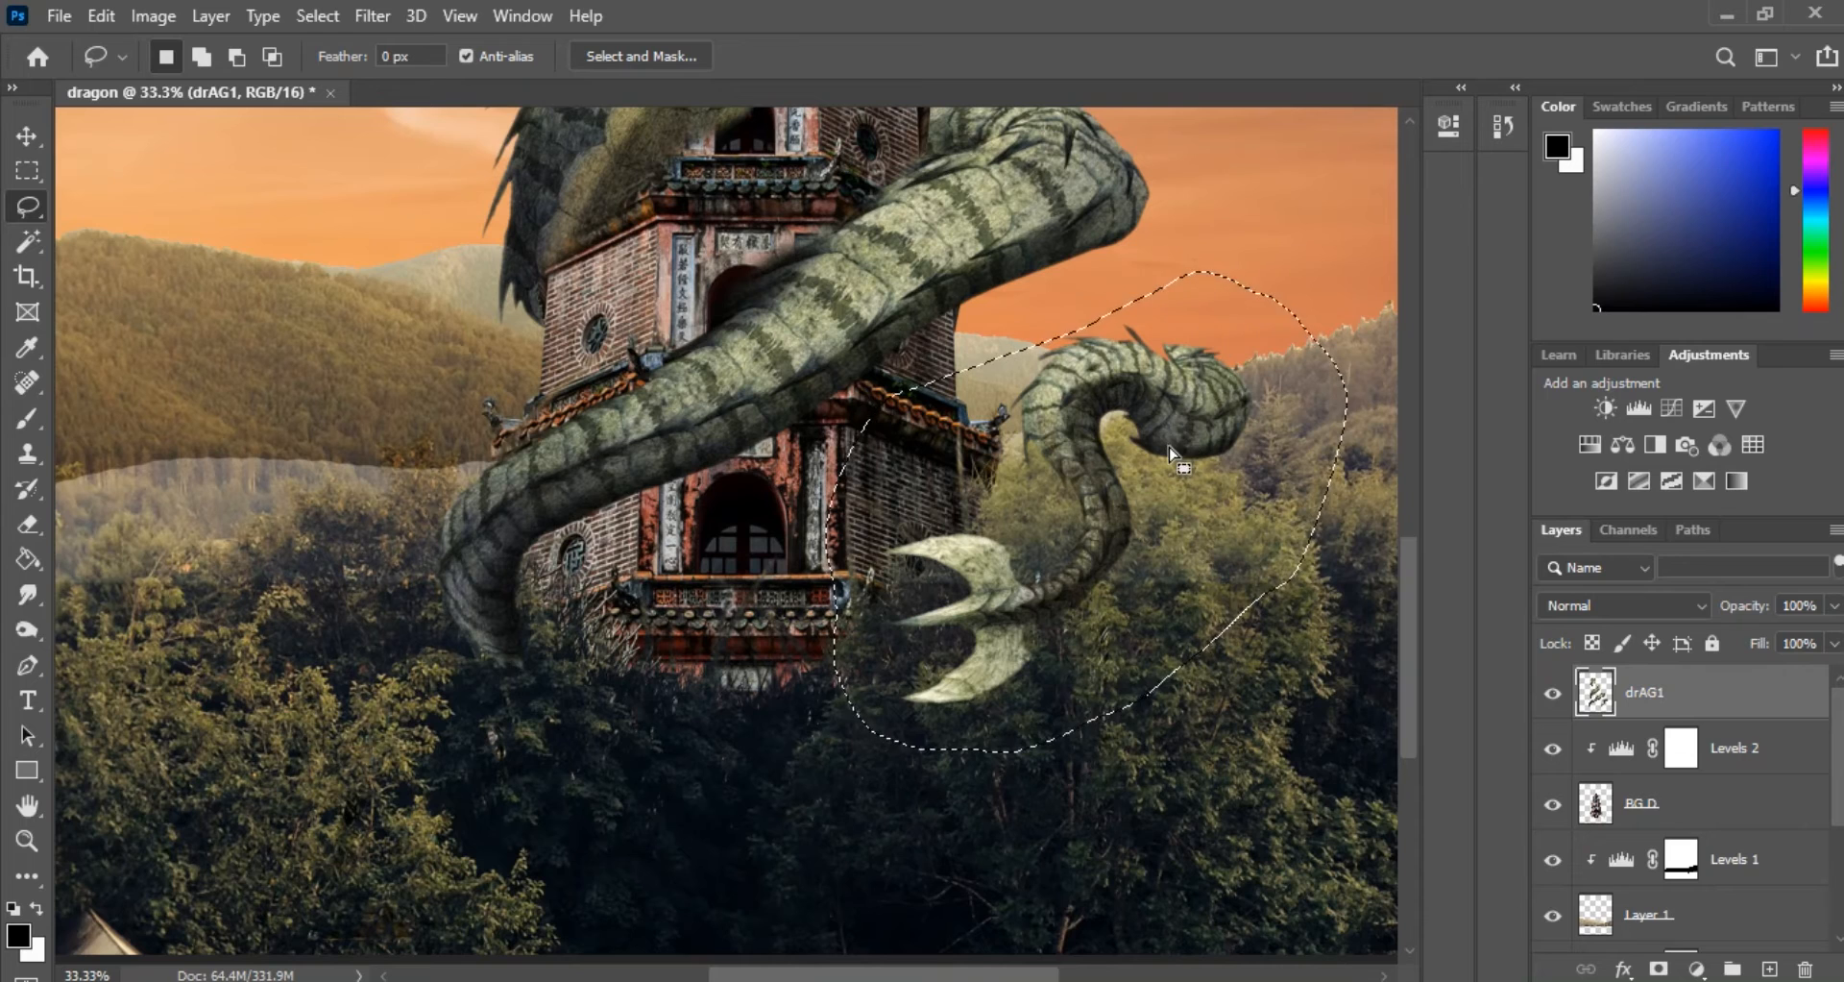
{"action": "right_click", "coordinate": [1168, 446]}
{"action": "left_click", "coordinate": [1273, 652]}
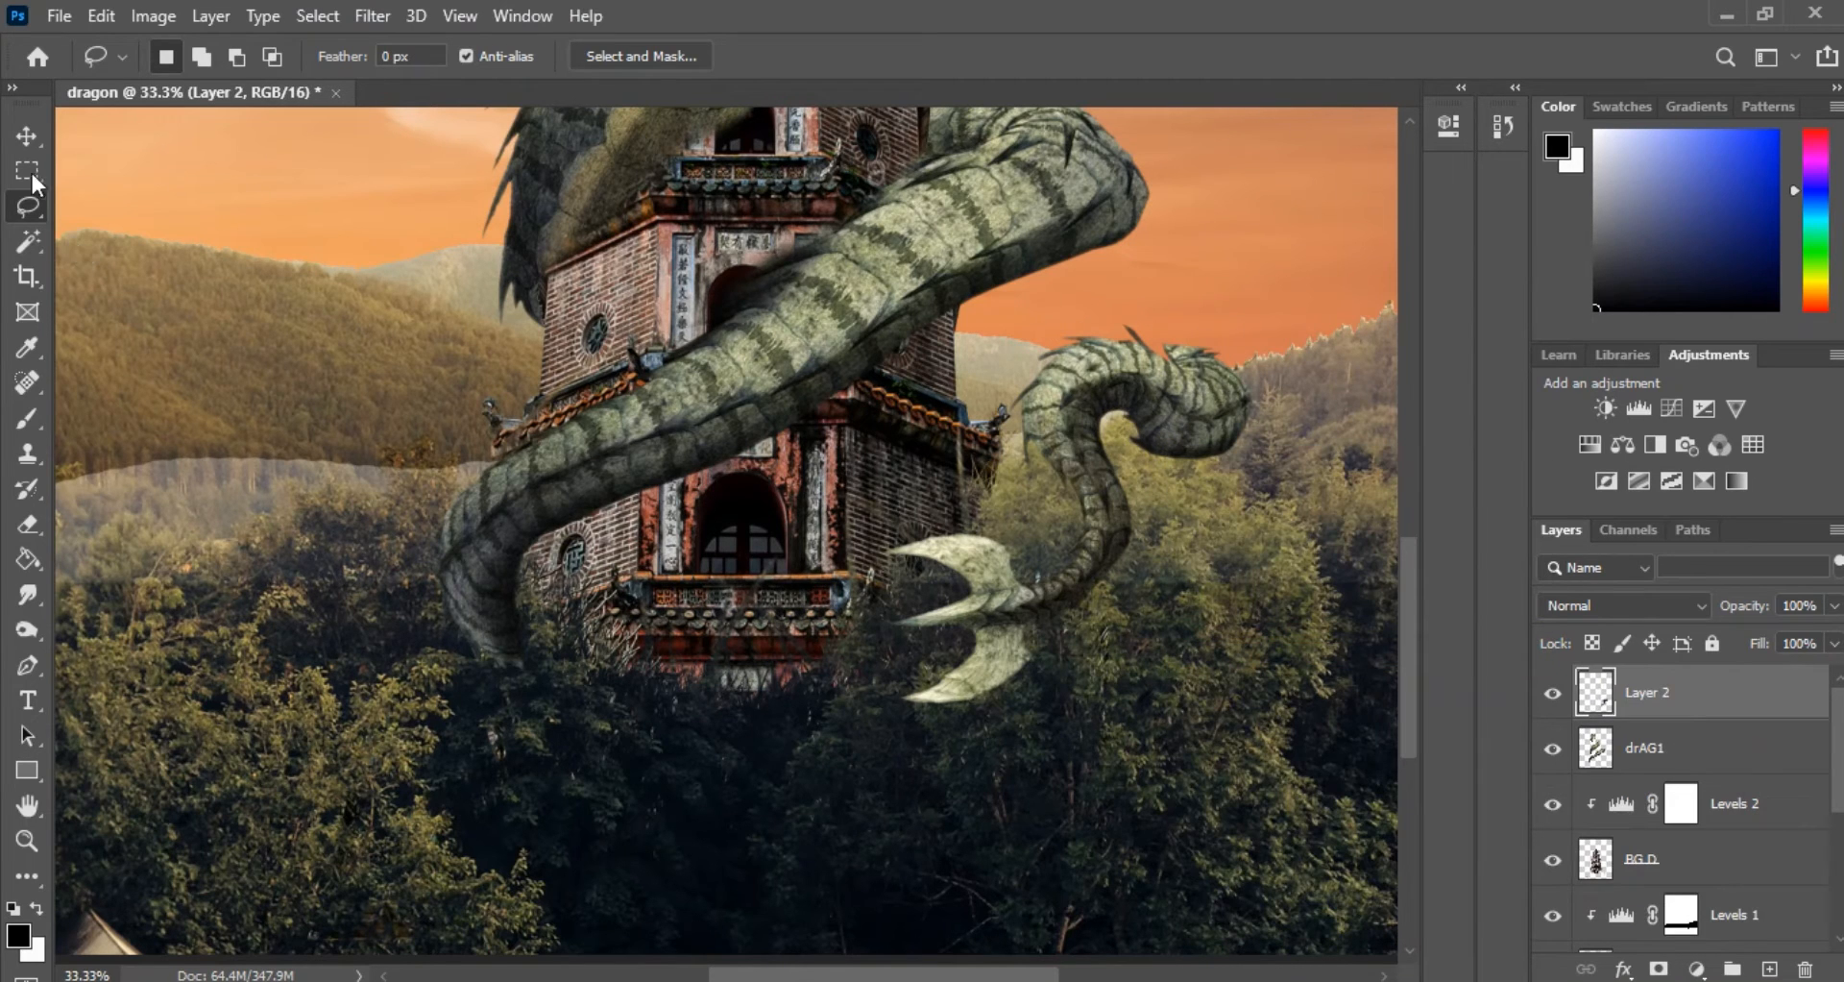
Move the separated forked tail from the forest onto the lower end of the dragon's bottom coil
{"action": "left_click", "coordinate": [27, 137]}
{"action": "left_click_drag", "start_coordinate": [1093, 463], "coordinate": [619, 453]}
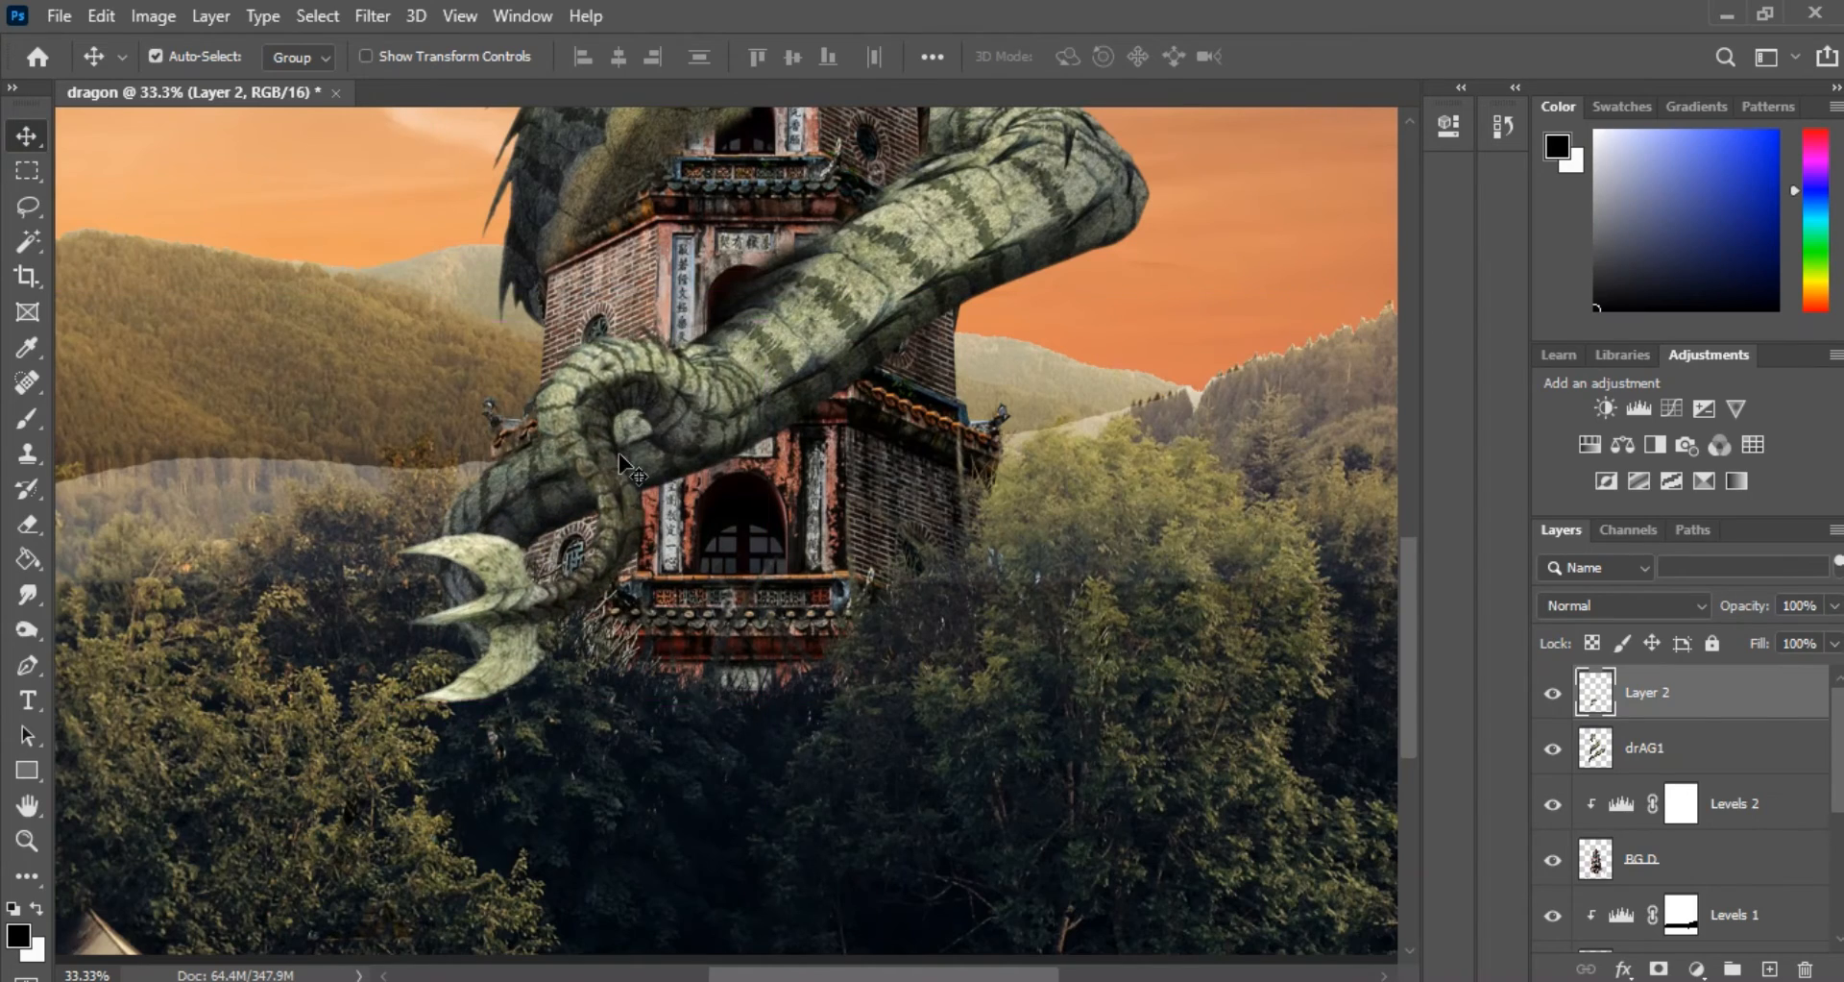
{"action": "key", "text": "ctrl+minus"}
{"action": "key", "text": "ctrl+minus"}
{"action": "key", "text": "ctrl+plus"}
{"action": "key", "text": "ctrl+plus"}
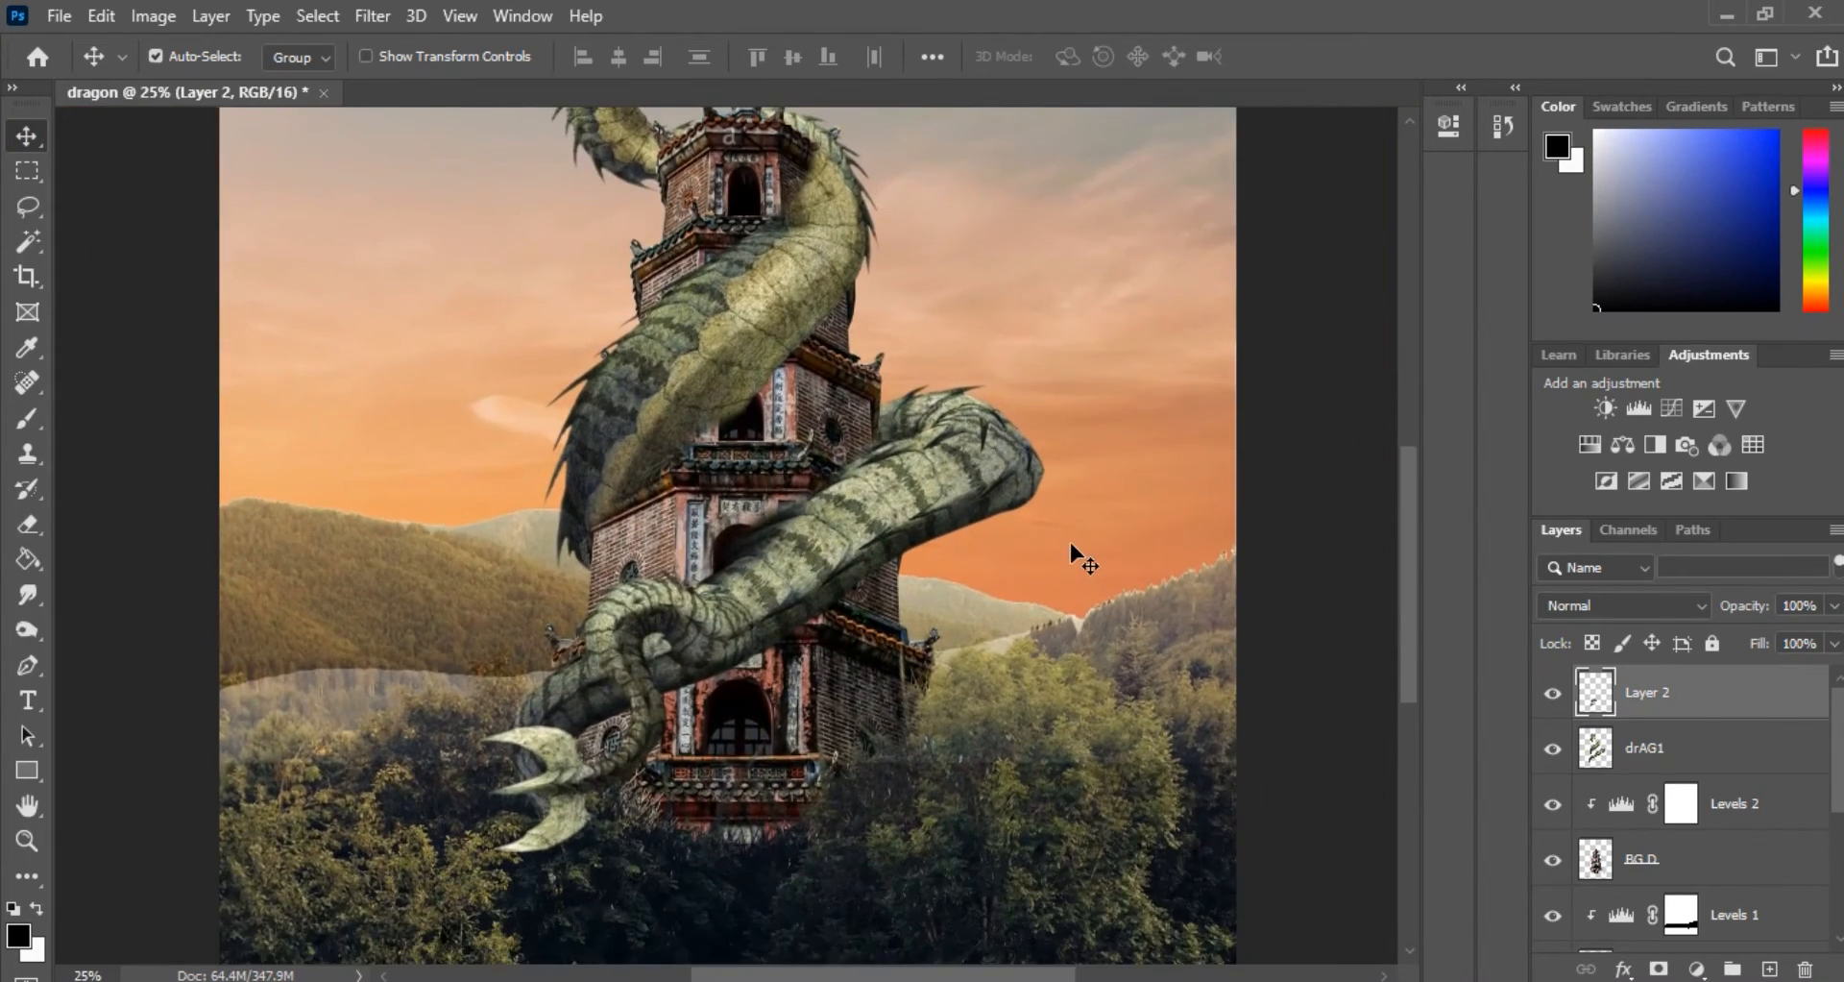
{"action": "scroll", "coordinate": [1070, 552], "scroll_direction": "down", "scroll_amount": 4}
{"action": "key", "text": "ctrl+plus"}
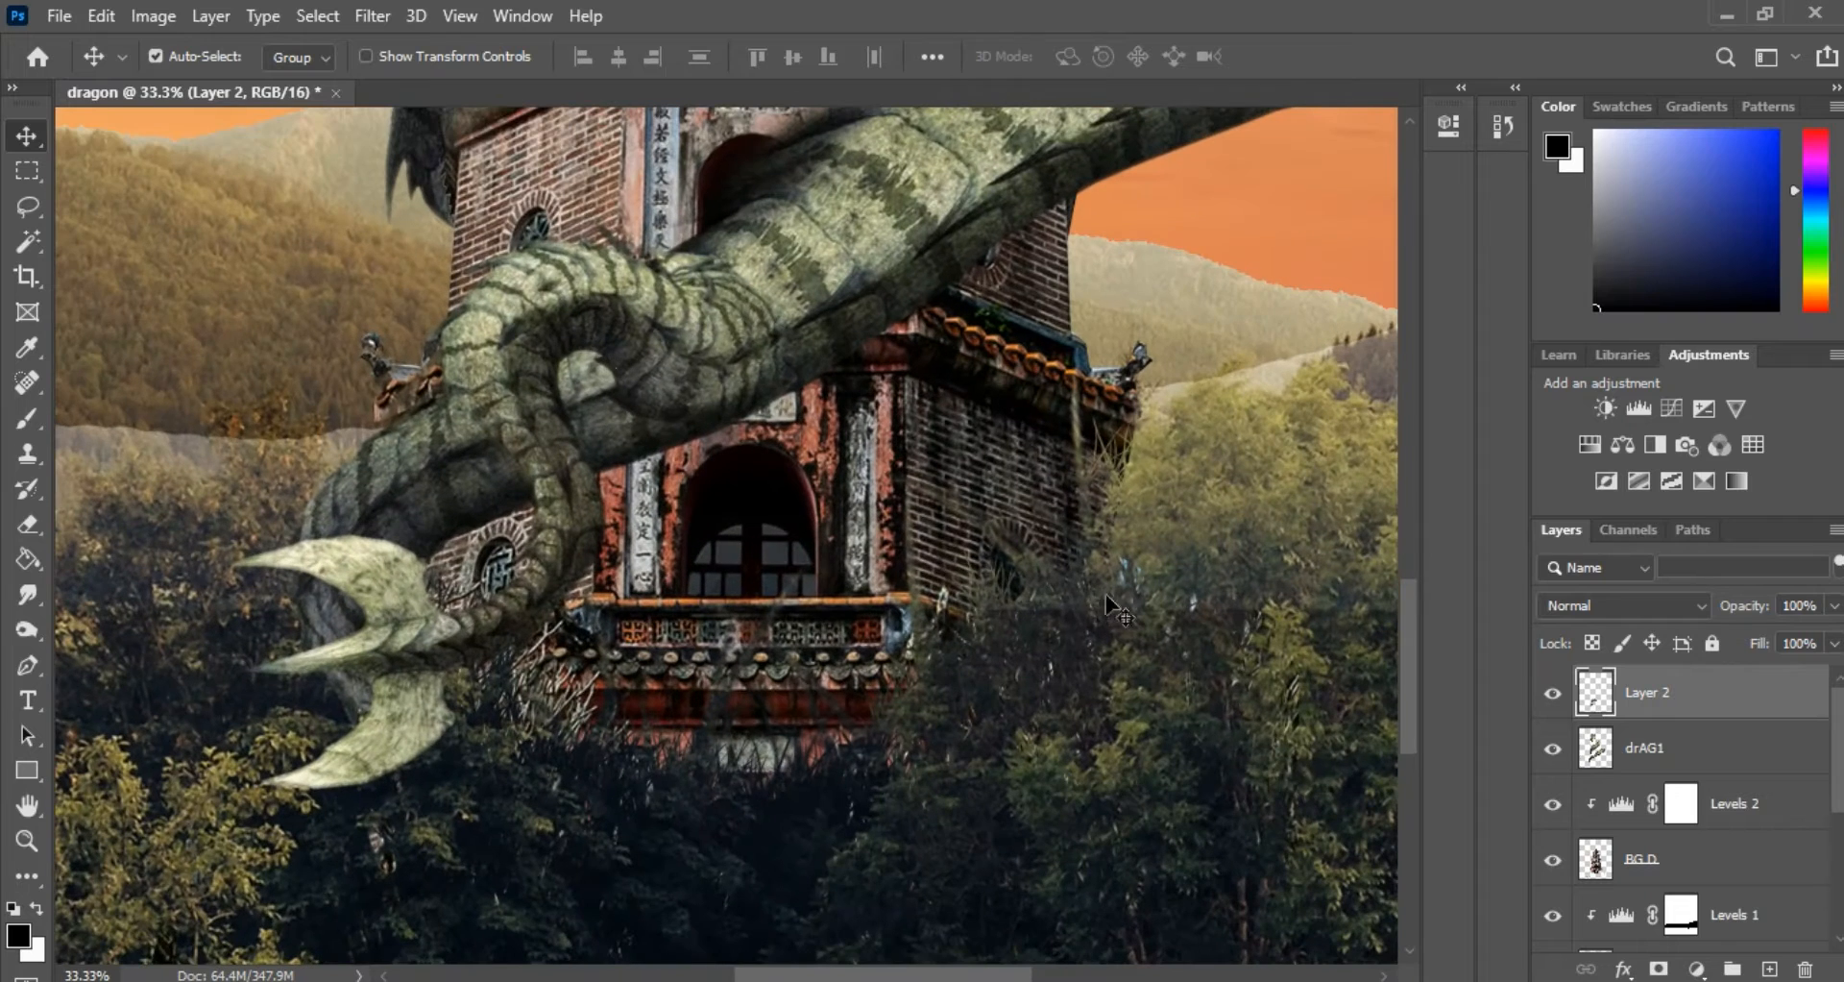
Erase the leftover end of the lower coil beneath the tail on drAG1 with a size 175 eraser
{"action": "left_click", "coordinate": [1716, 767]}
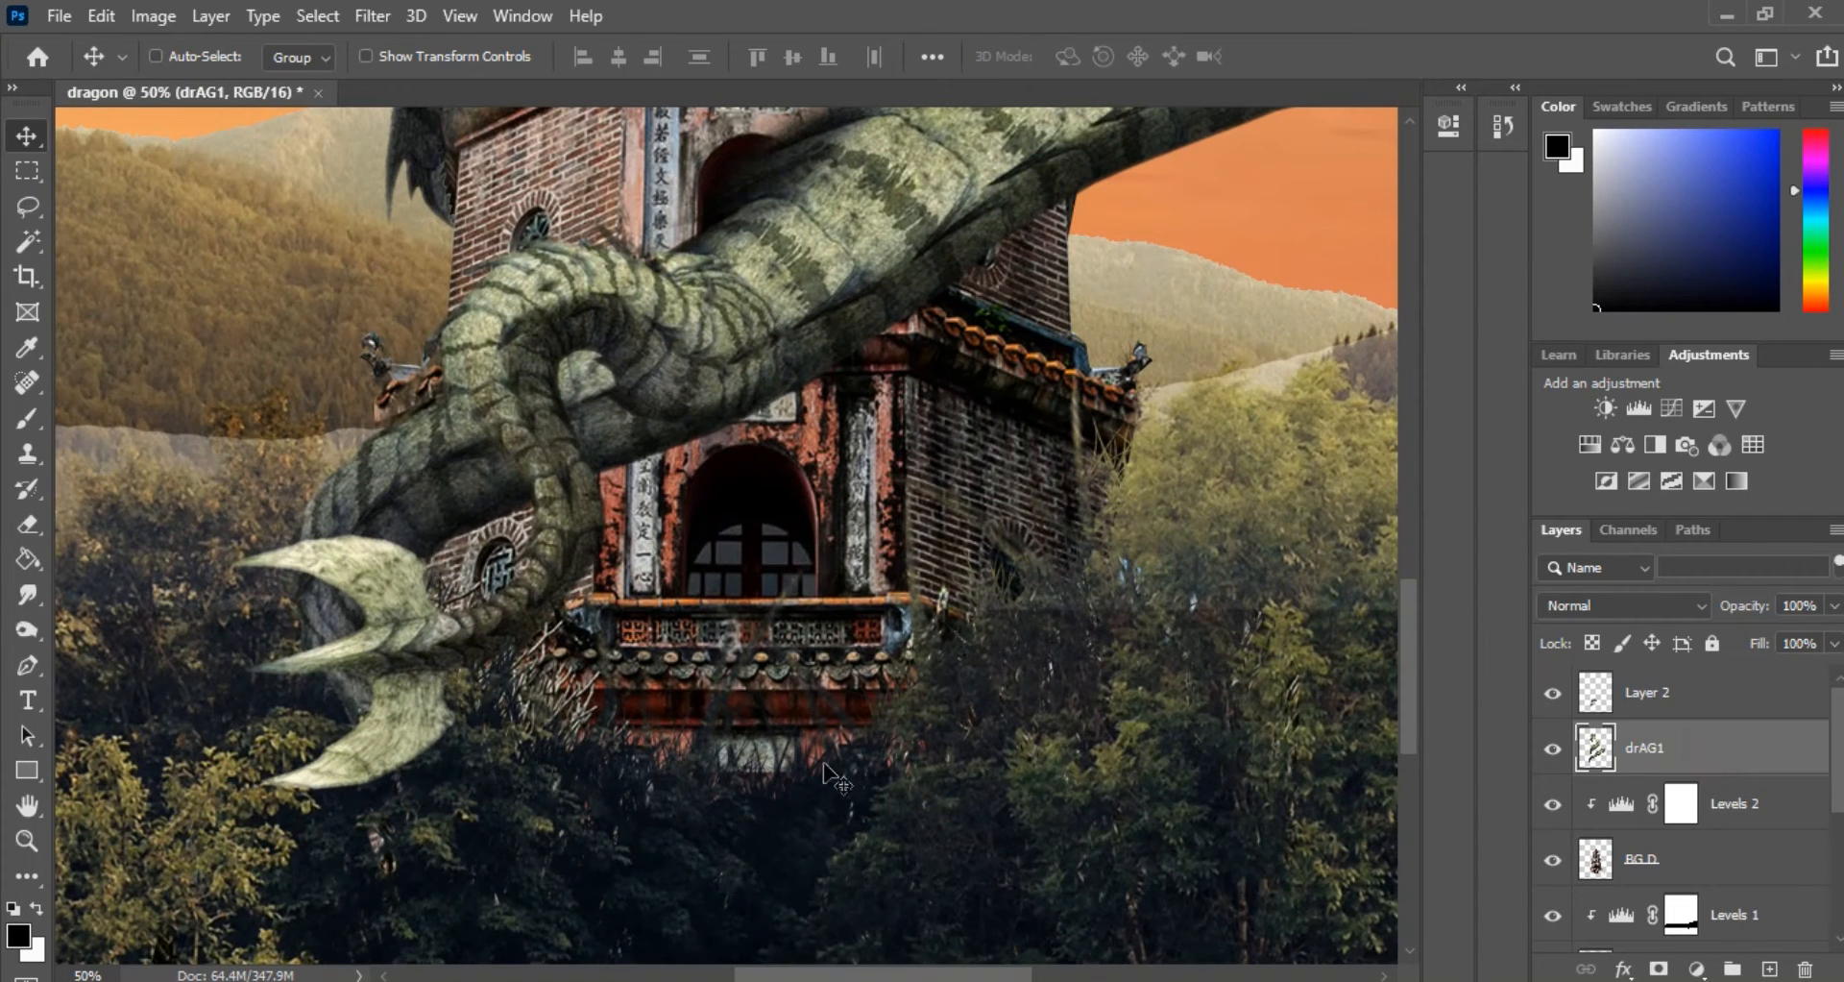
{"action": "left_click", "coordinate": [36, 523]}
{"action": "key", "text": "bracketright"}
{"action": "mouse_move", "coordinate": [394, 477]}
{"action": "left_mouse_down"}
{"action": "mouse_move", "coordinate": [347, 615]}
{"action": "mouse_move", "coordinate": [428, 732]}
{"action": "mouse_move", "coordinate": [369, 457]}
{"action": "mouse_move", "coordinate": [499, 534]}
{"action": "mouse_move", "coordinate": [504, 448]}
{"action": "mouse_move", "coordinate": [631, 503]}
{"action": "mouse_move", "coordinate": [620, 444]}
{"action": "mouse_move", "coordinate": [729, 482]}
{"action": "left_mouse_up"}
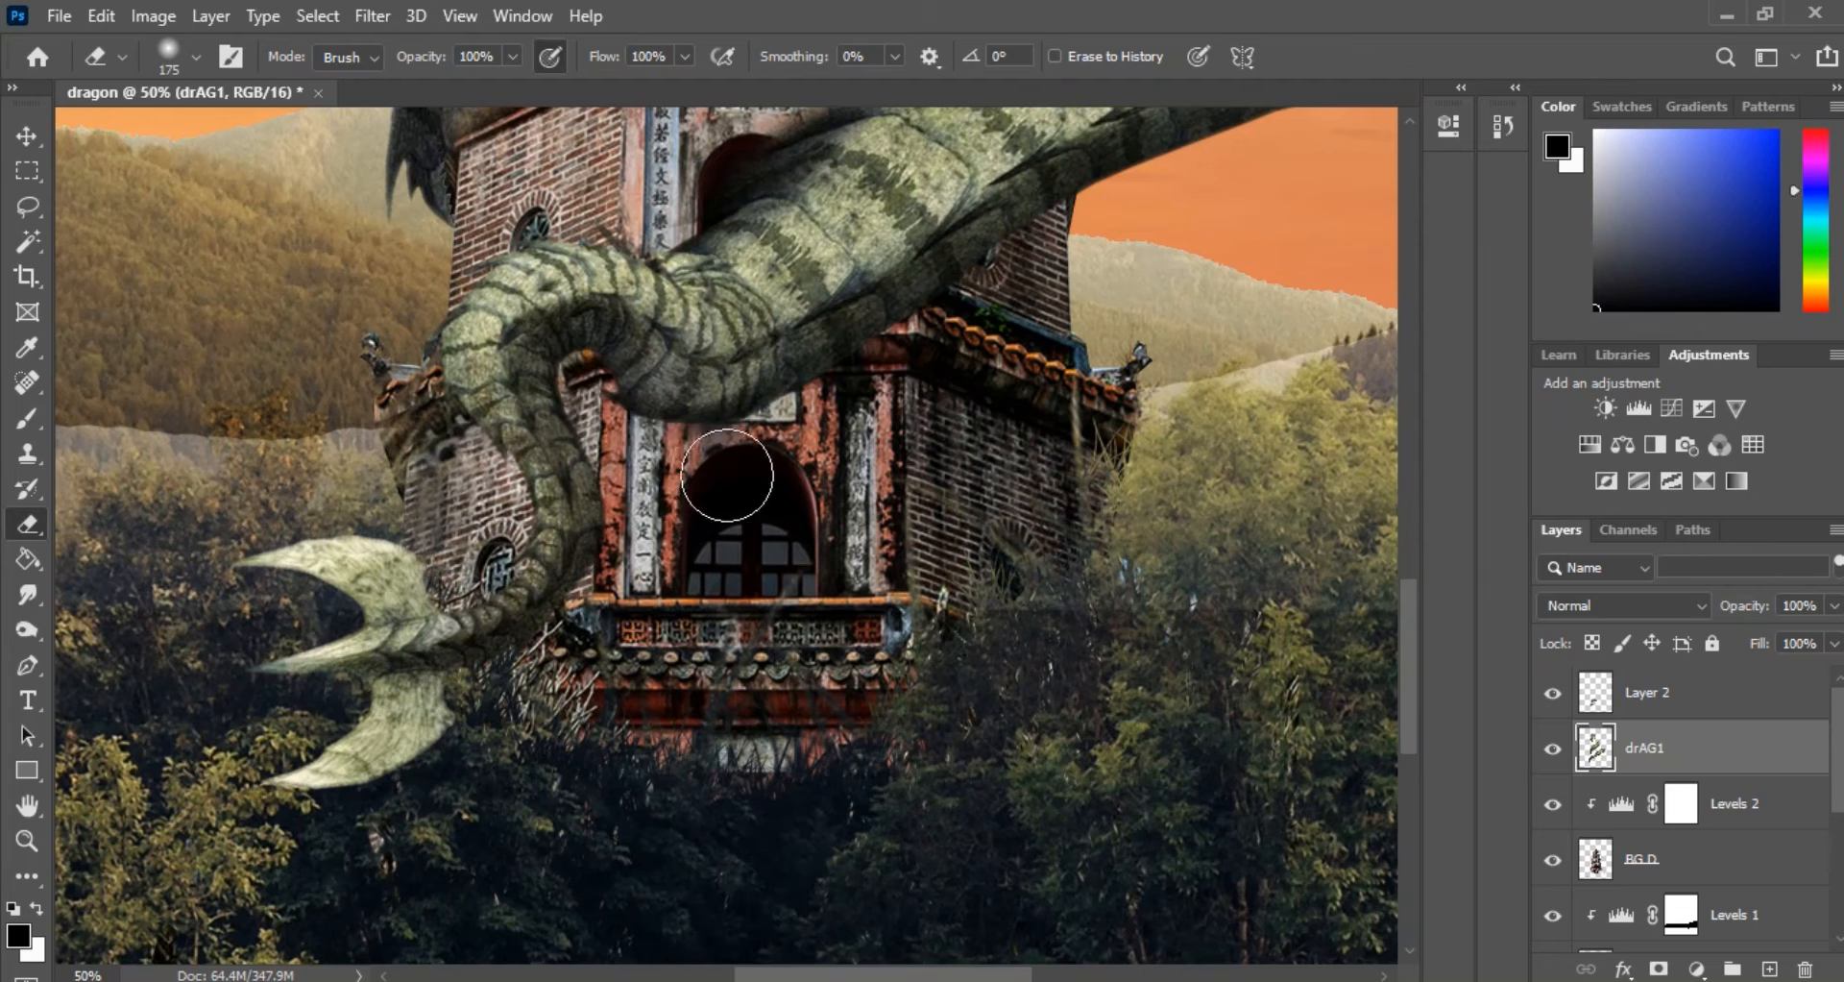
{"action": "left_click", "coordinate": [39, 136]}
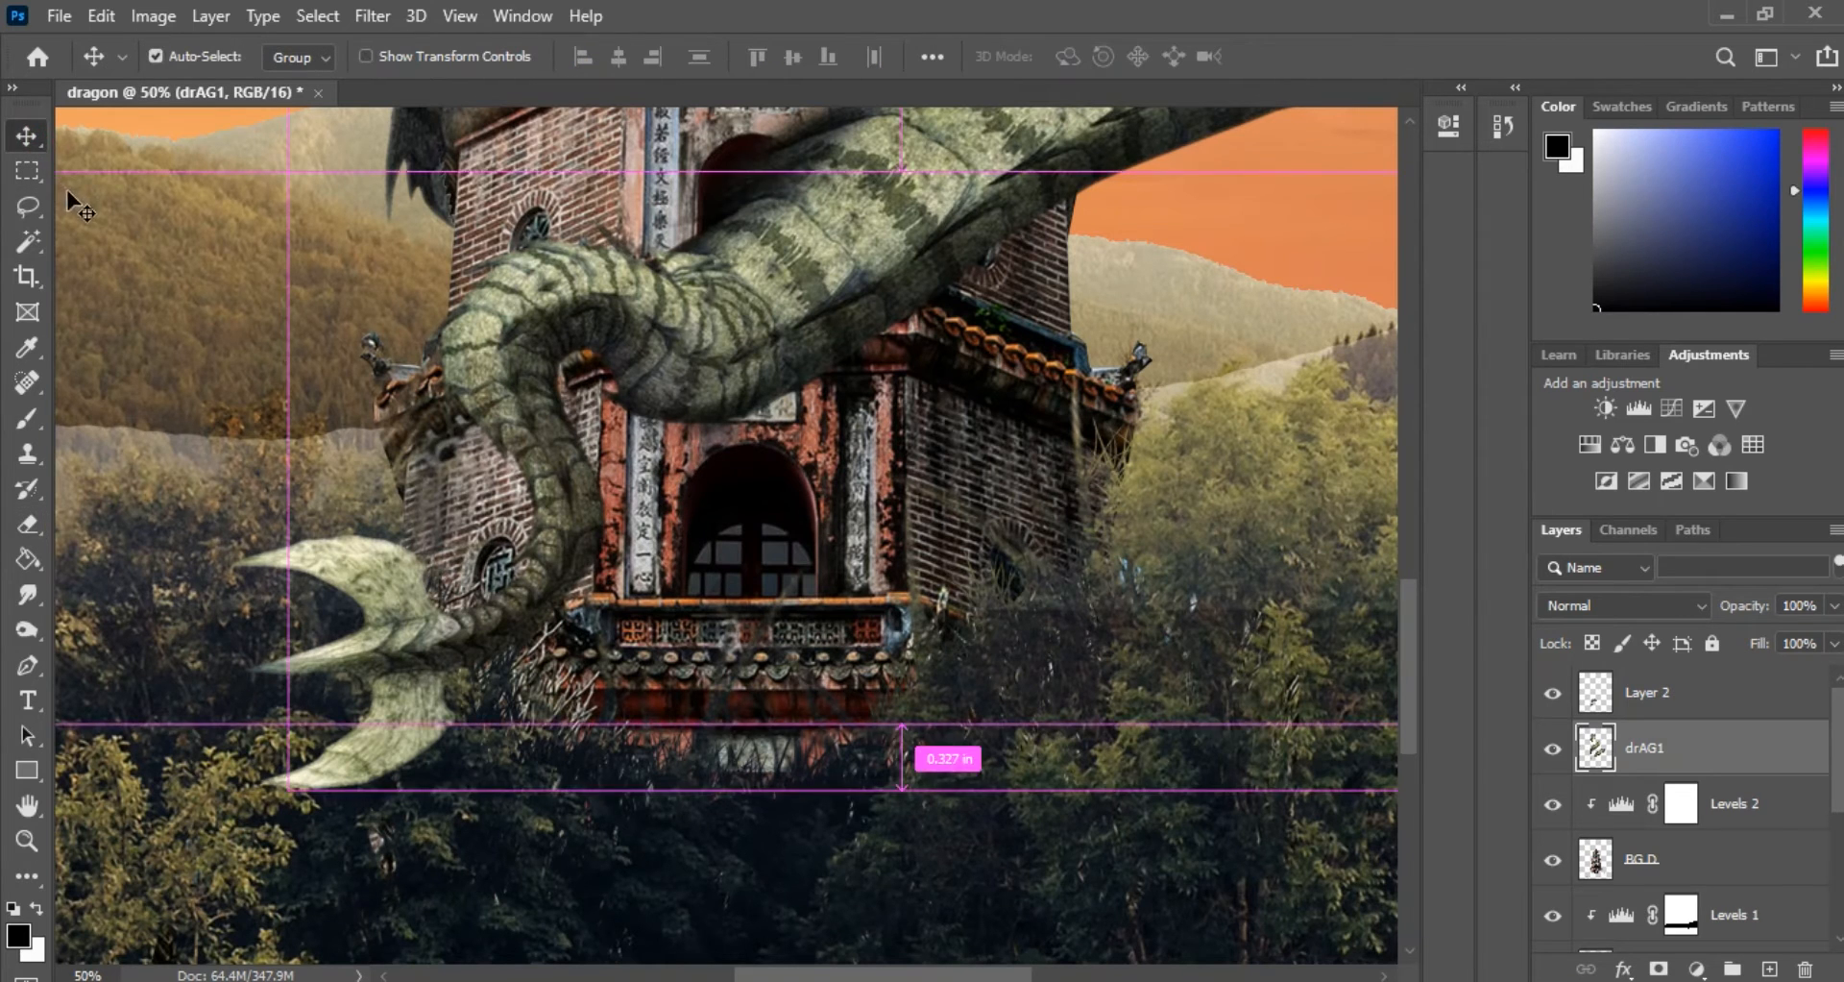
{"action": "key", "text": "ctrl+0"}
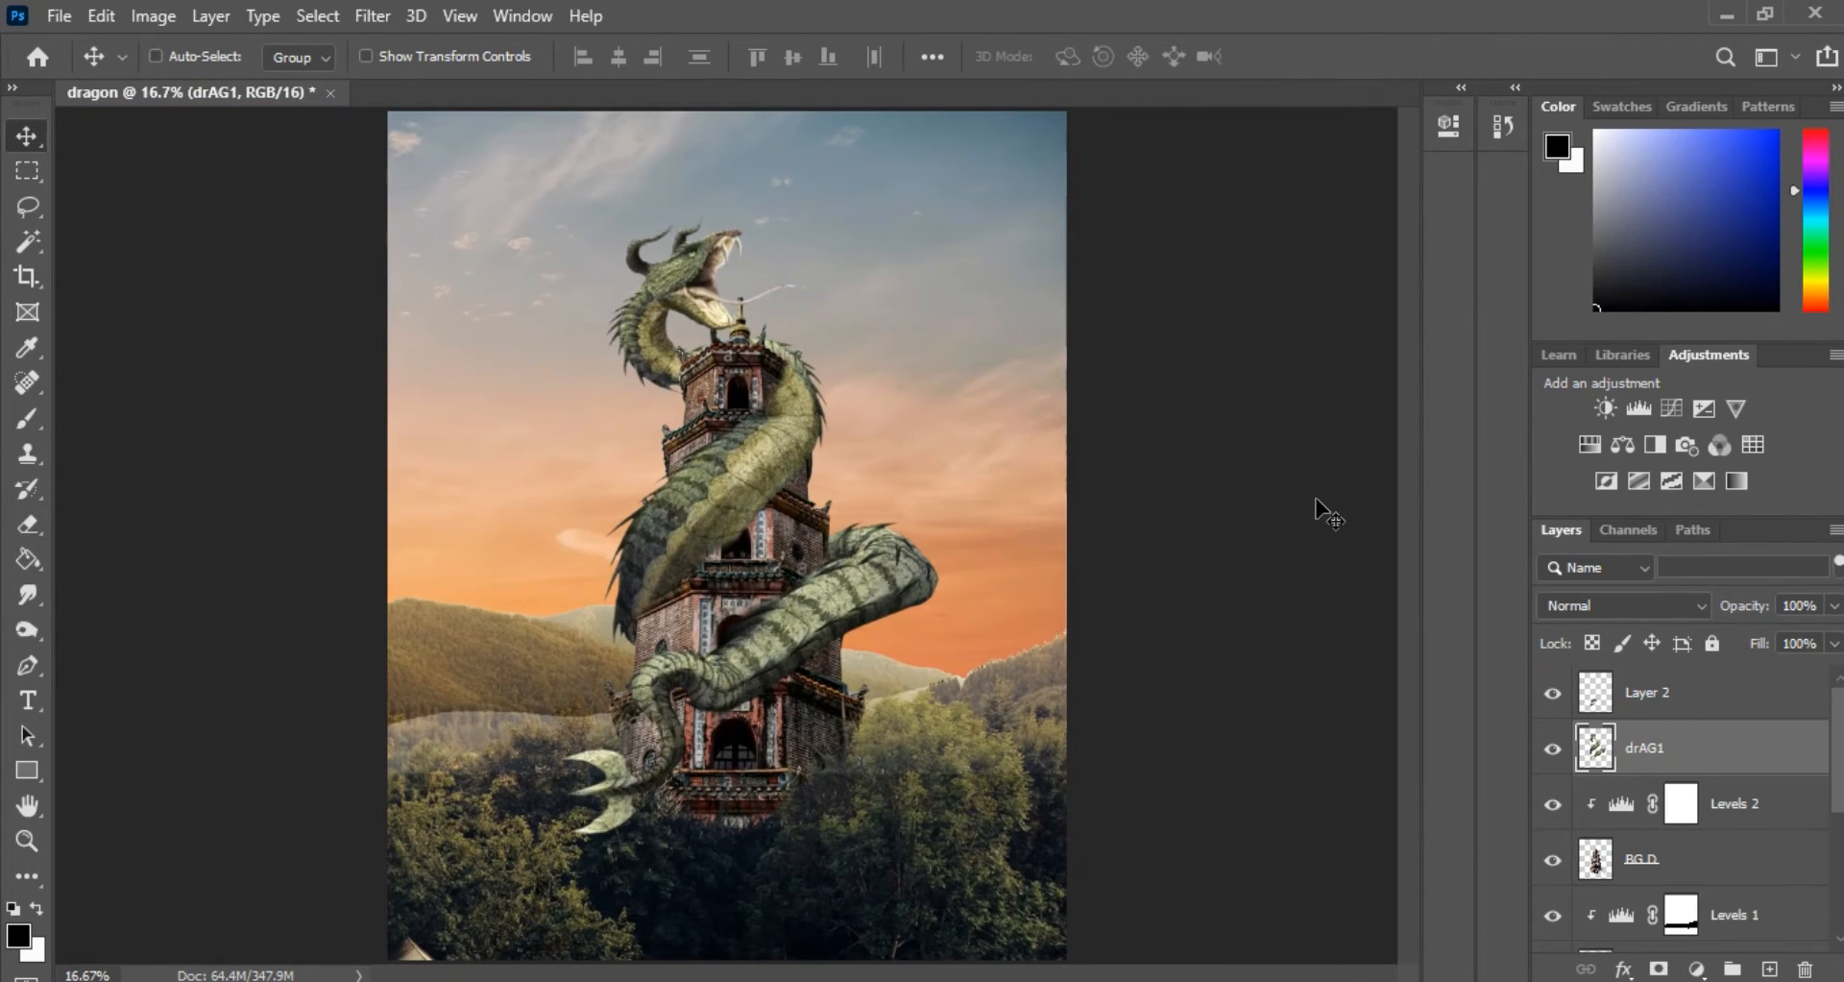
Free-transform the tail on Layer 2, resizing and shifting it to meet the end of the lower coil
{"action": "key", "text": "ctrl+plus"}
{"action": "left_click_drag", "start_coordinate": [1404, 484], "coordinate": [1403, 557]}
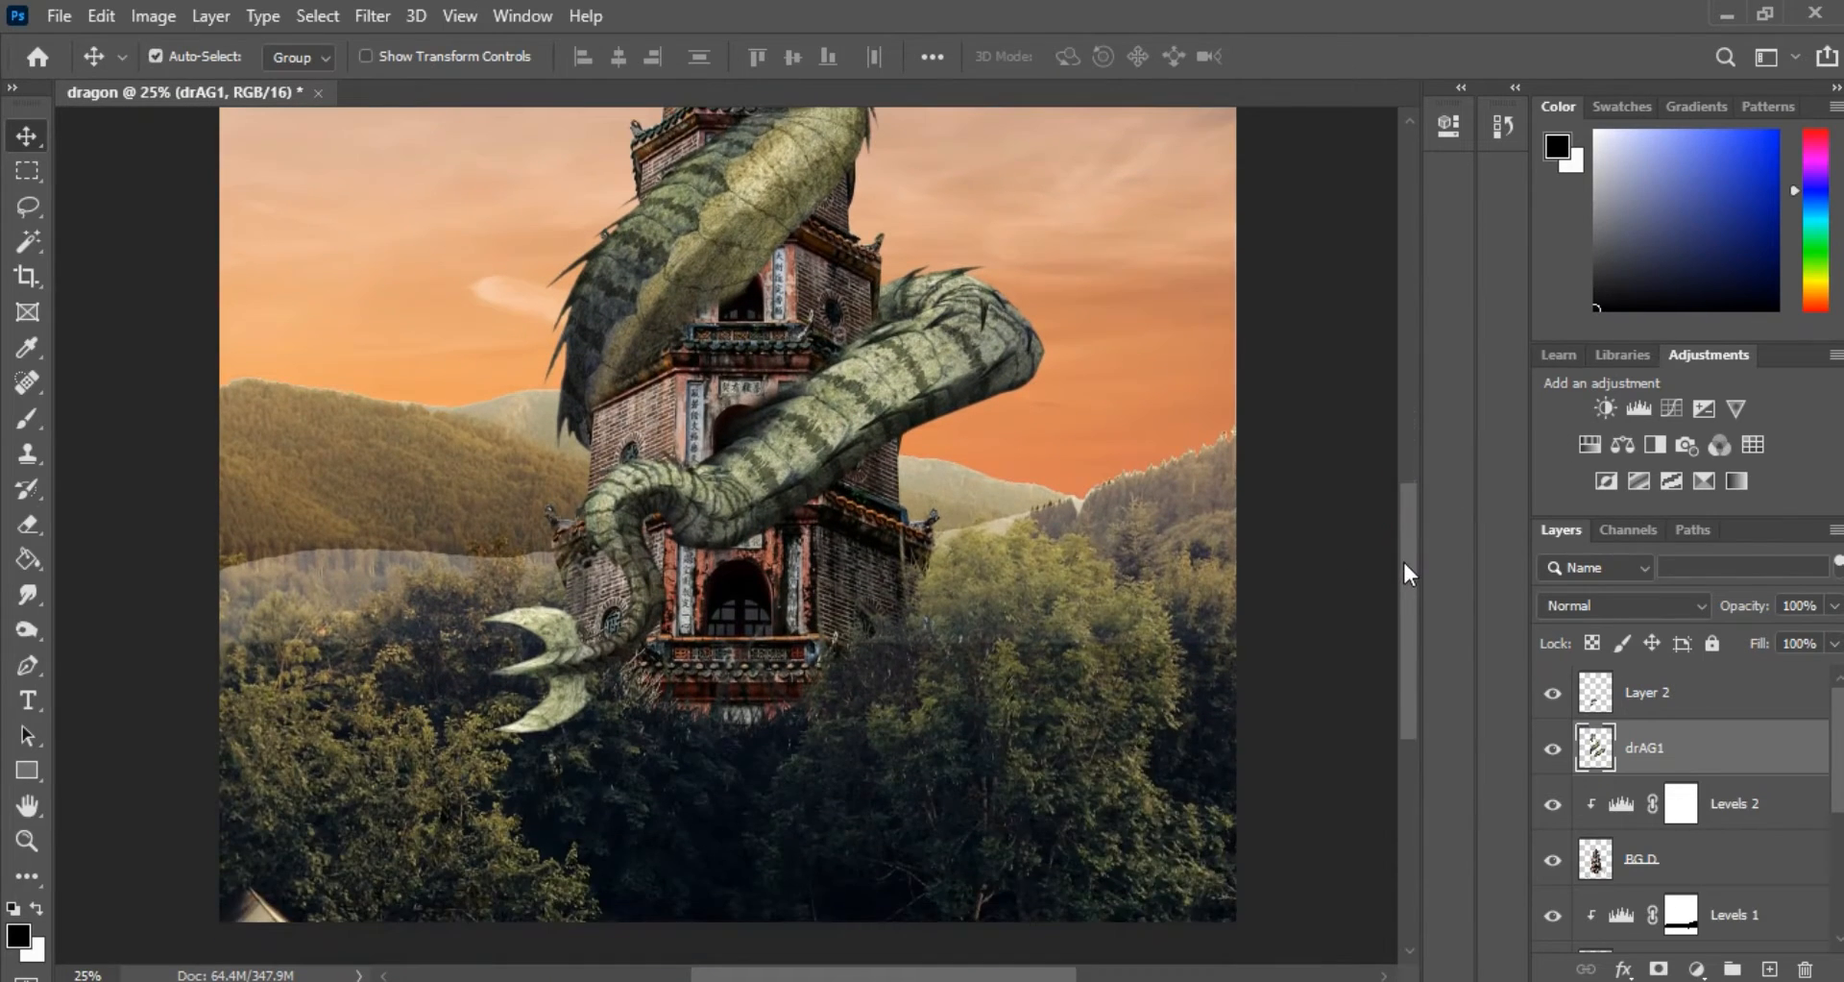
{"action": "key", "text": "ctrl+plus"}
{"action": "left_click", "coordinate": [470, 55]}
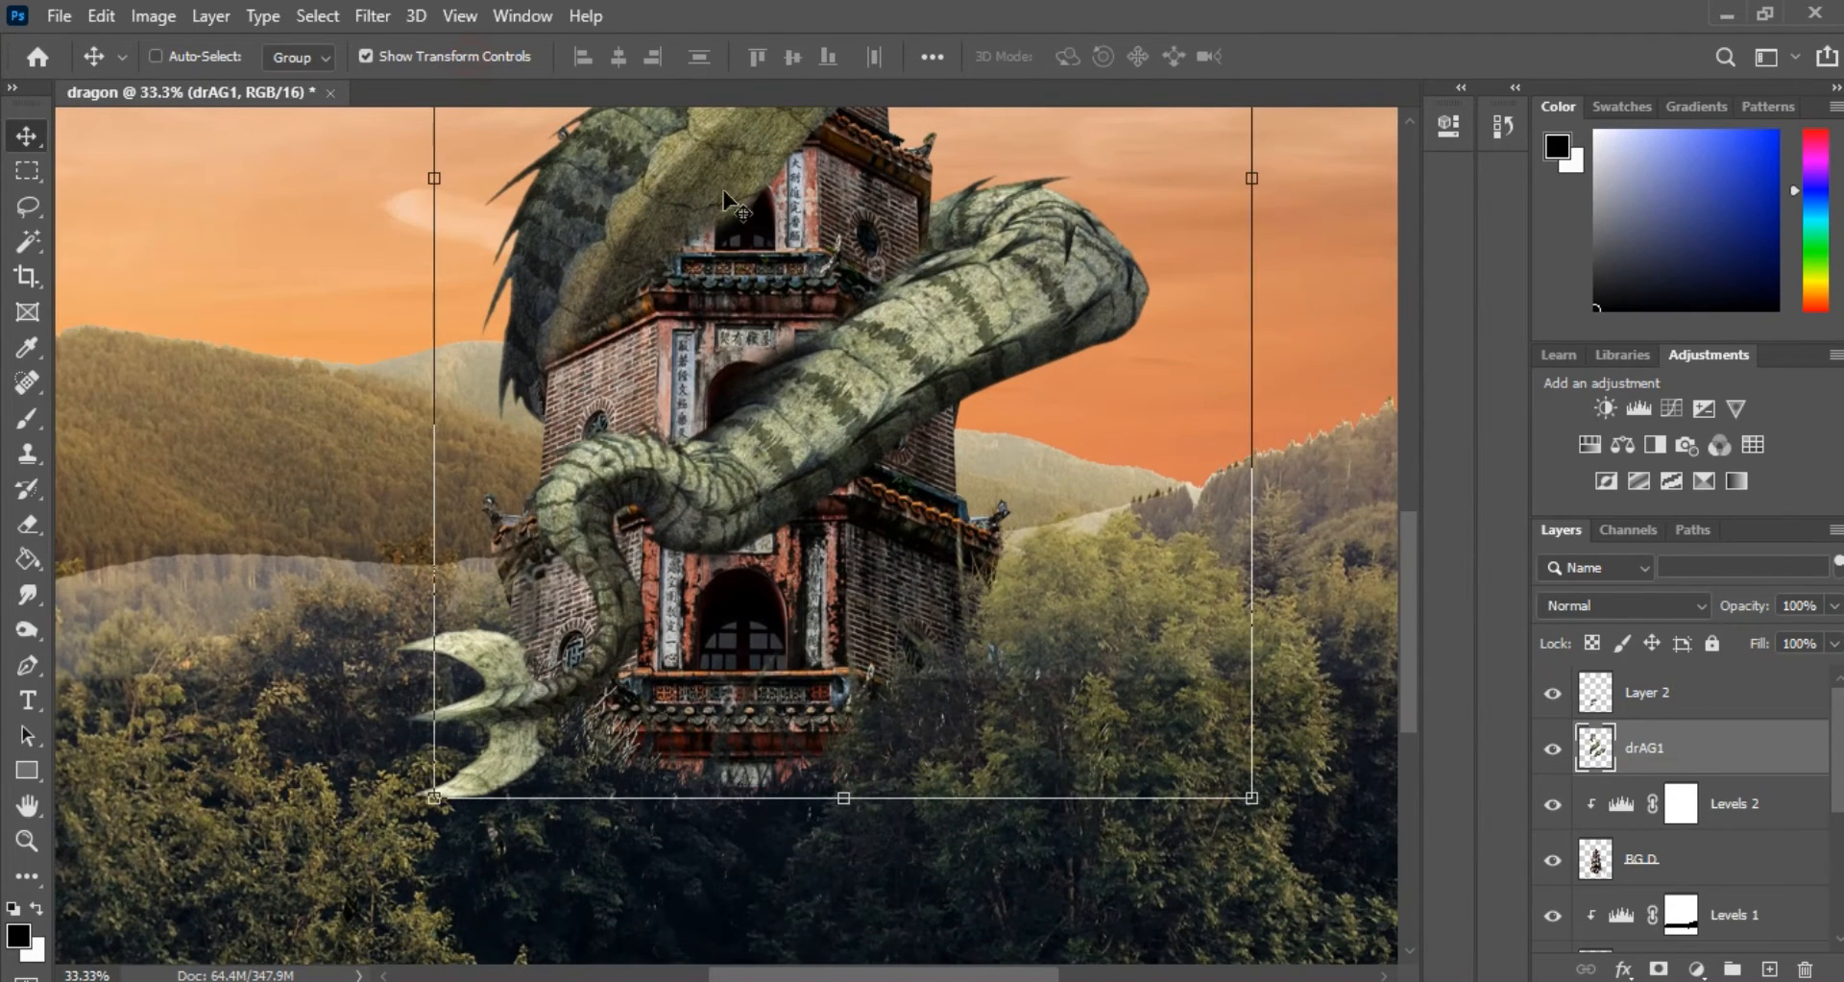
{"action": "left_click", "coordinate": [1648, 694]}
{"action": "left_click_drag", "start_coordinate": [754, 787], "coordinate": [783, 824]}
{"action": "left_click_drag", "start_coordinate": [630, 580], "coordinate": [608, 581]}
{"action": "left_click_drag", "start_coordinate": [778, 399], "coordinate": [810, 465]}
{"action": "left_click_drag", "start_coordinate": [697, 565], "coordinate": [674, 547]}
{"action": "left_click", "coordinate": [1344, 58]}
{"action": "left_click", "coordinate": [494, 58]}
{"action": "key", "text": "ctrl+minus"}
{"action": "key", "text": "ctrl+minus"}
{"action": "key", "text": "ctrl+minus"}
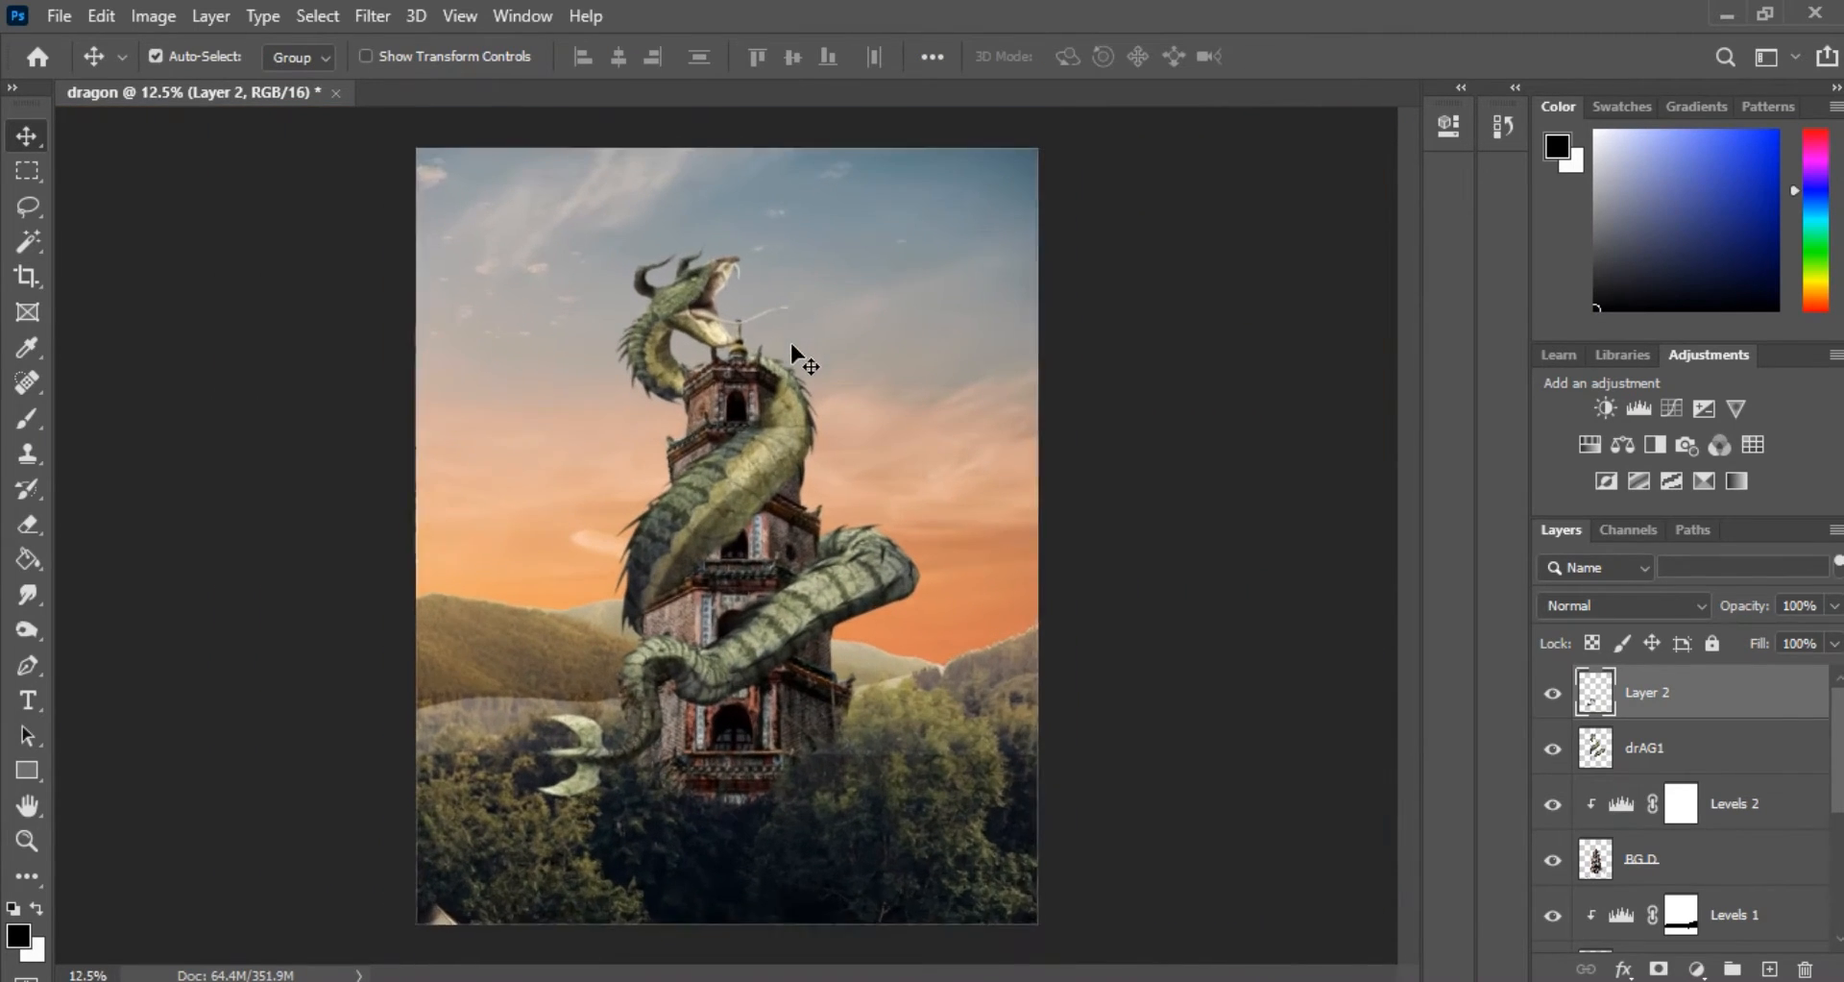
Fine-tune the tail's fit against the lower coil by widening it to 100.73% and shifting it slightly
{"action": "key", "text": "ctrl+plus"}
{"action": "key", "text": "ctrl+plus"}
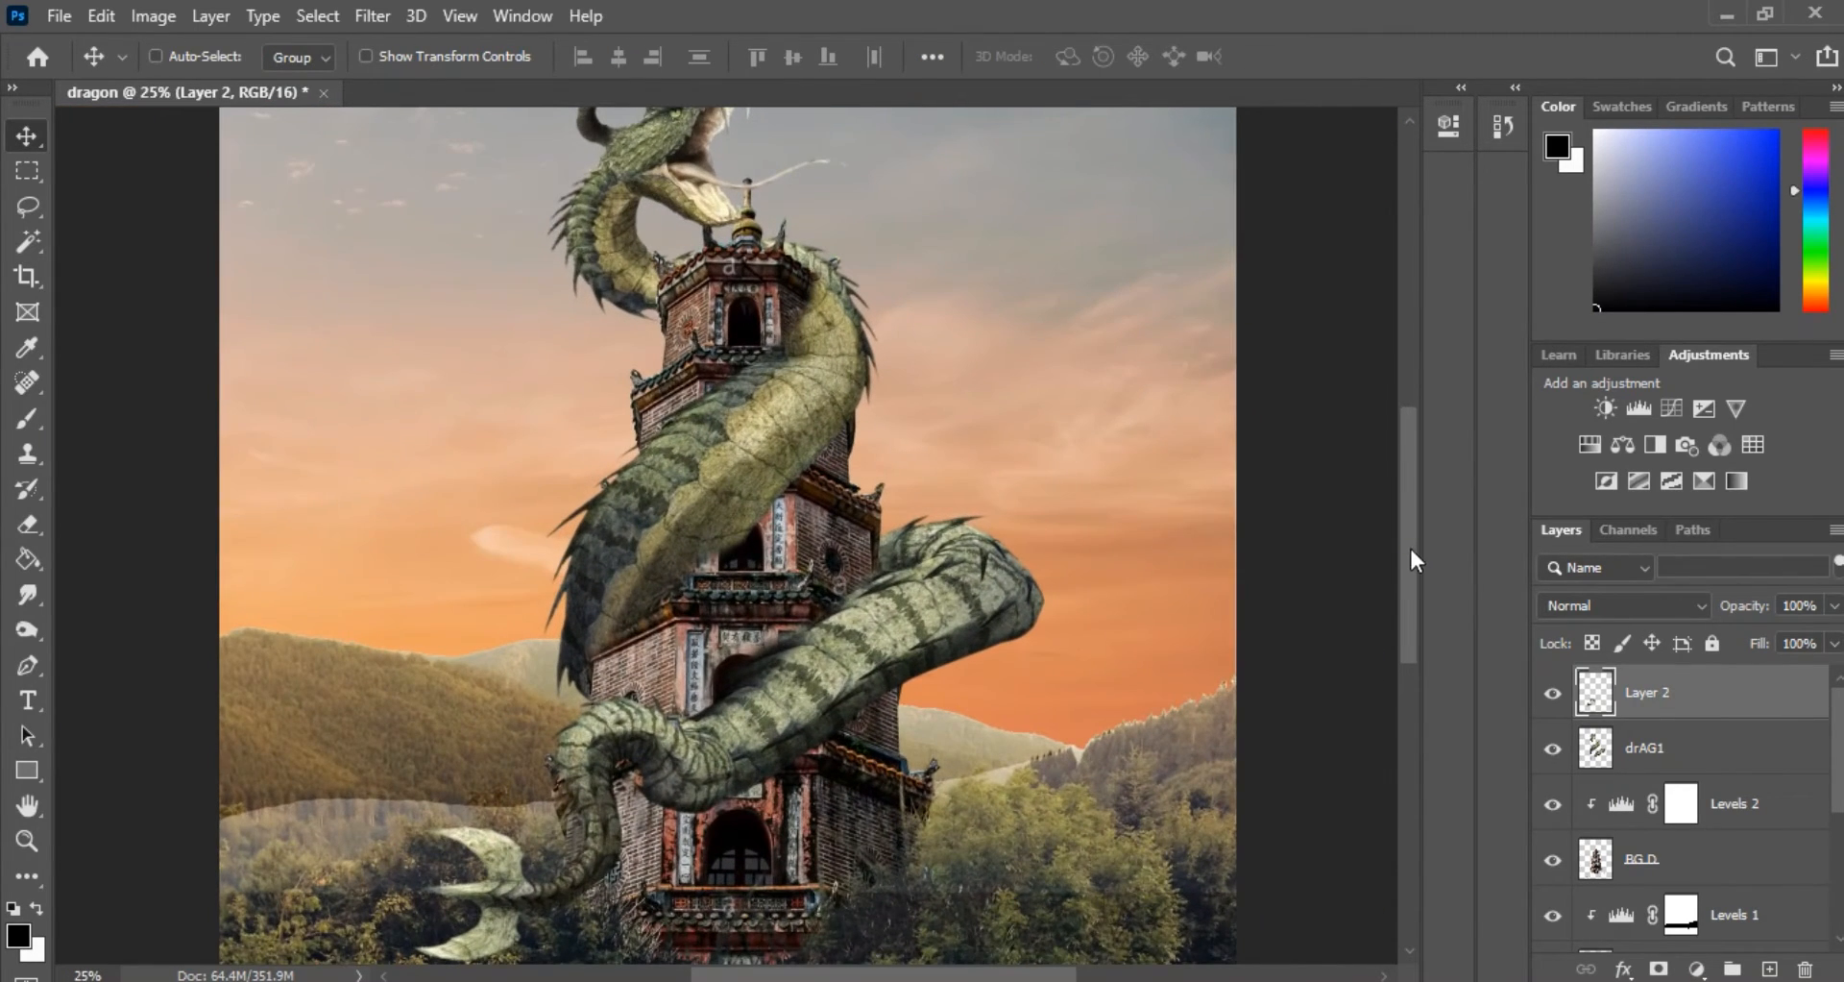
{"action": "left_click_drag", "start_coordinate": [1412, 549], "coordinate": [1419, 638]}
{"action": "key", "text": "ctrl+plus"}
{"action": "key", "text": "ctrl+plus"}
{"action": "key", "text": "ctrl+plus"}
{"action": "scroll", "coordinate": [716, 559], "scroll_direction": "up", "scroll_amount": 3}
{"action": "key", "text": "ctrl+plus"}
{"action": "left_click", "coordinate": [401, 55]}
{"action": "left_click_drag", "start_coordinate": [769, 658], "coordinate": [778, 655]}
{"action": "left_click_drag", "start_coordinate": [630, 466], "coordinate": [692, 423]}
{"action": "key", "text": "ctrl+minus"}
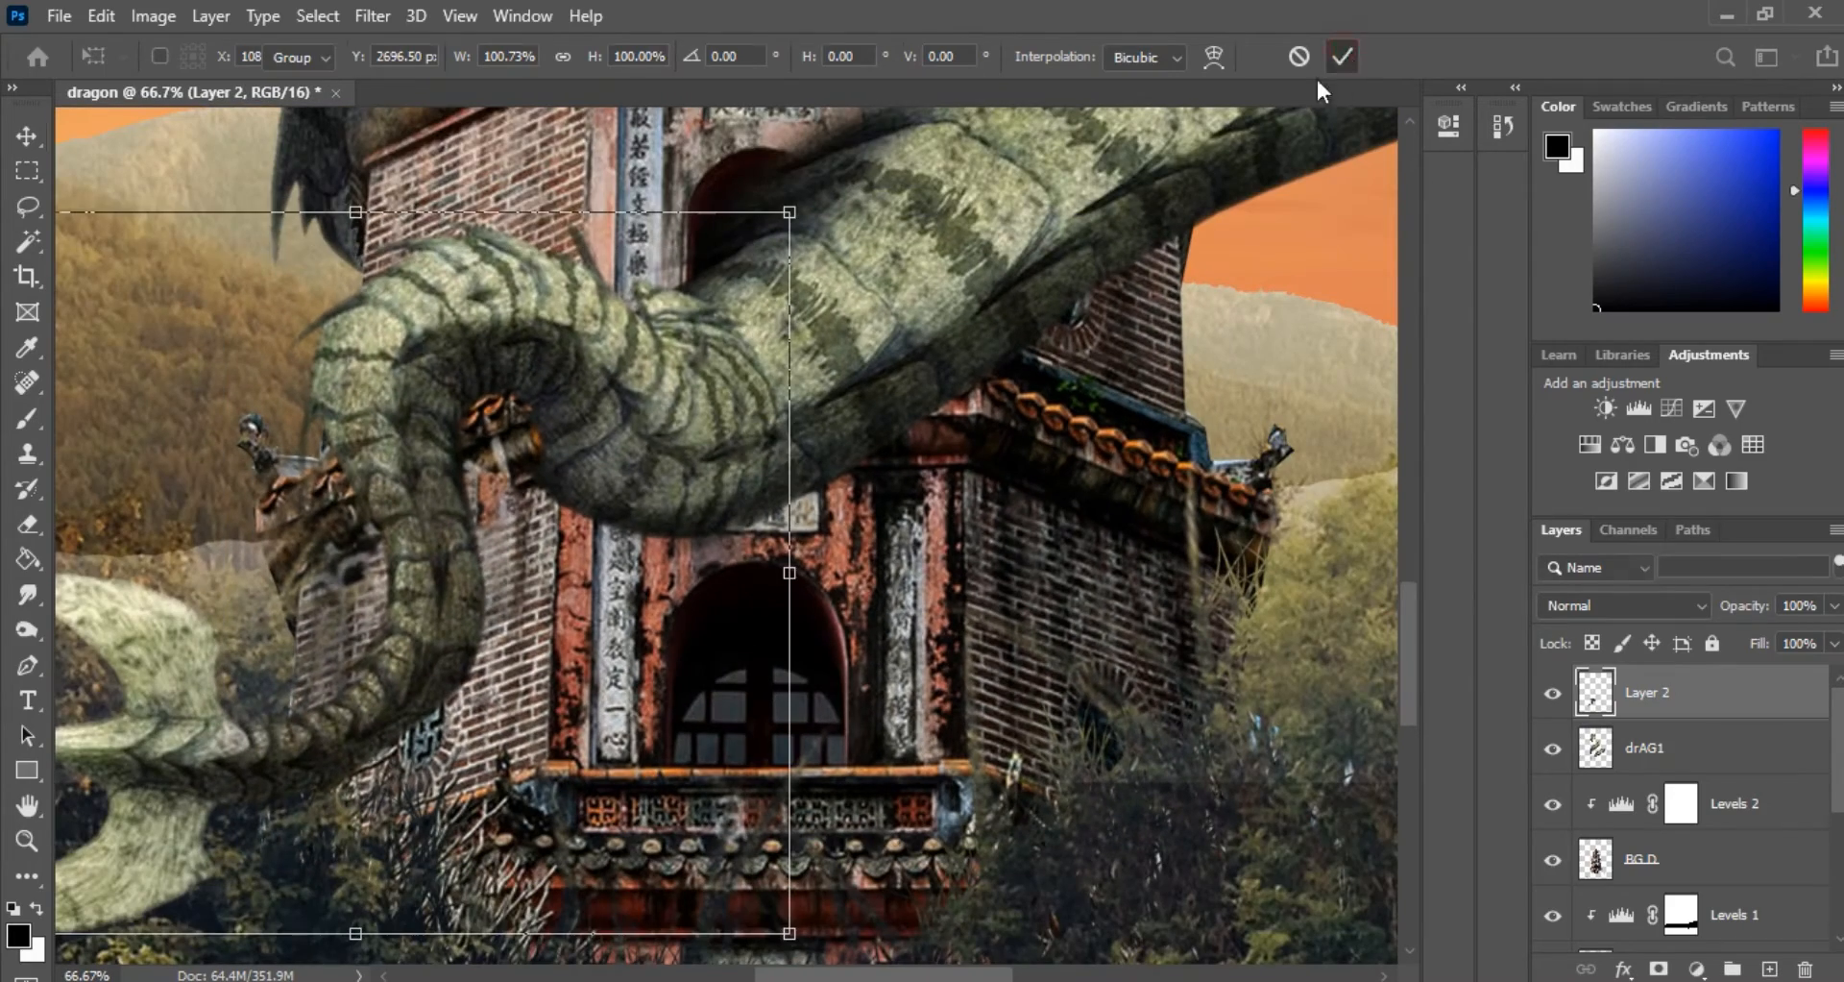
{"action": "left_click", "coordinate": [1342, 56]}
{"action": "left_click", "coordinate": [447, 54]}
{"action": "key", "text": "ctrl+minus"}
{"action": "key", "text": "ctrl+minus"}
{"action": "key", "text": "ctrl+minus"}
{"action": "key", "text": "ctrl+minus"}
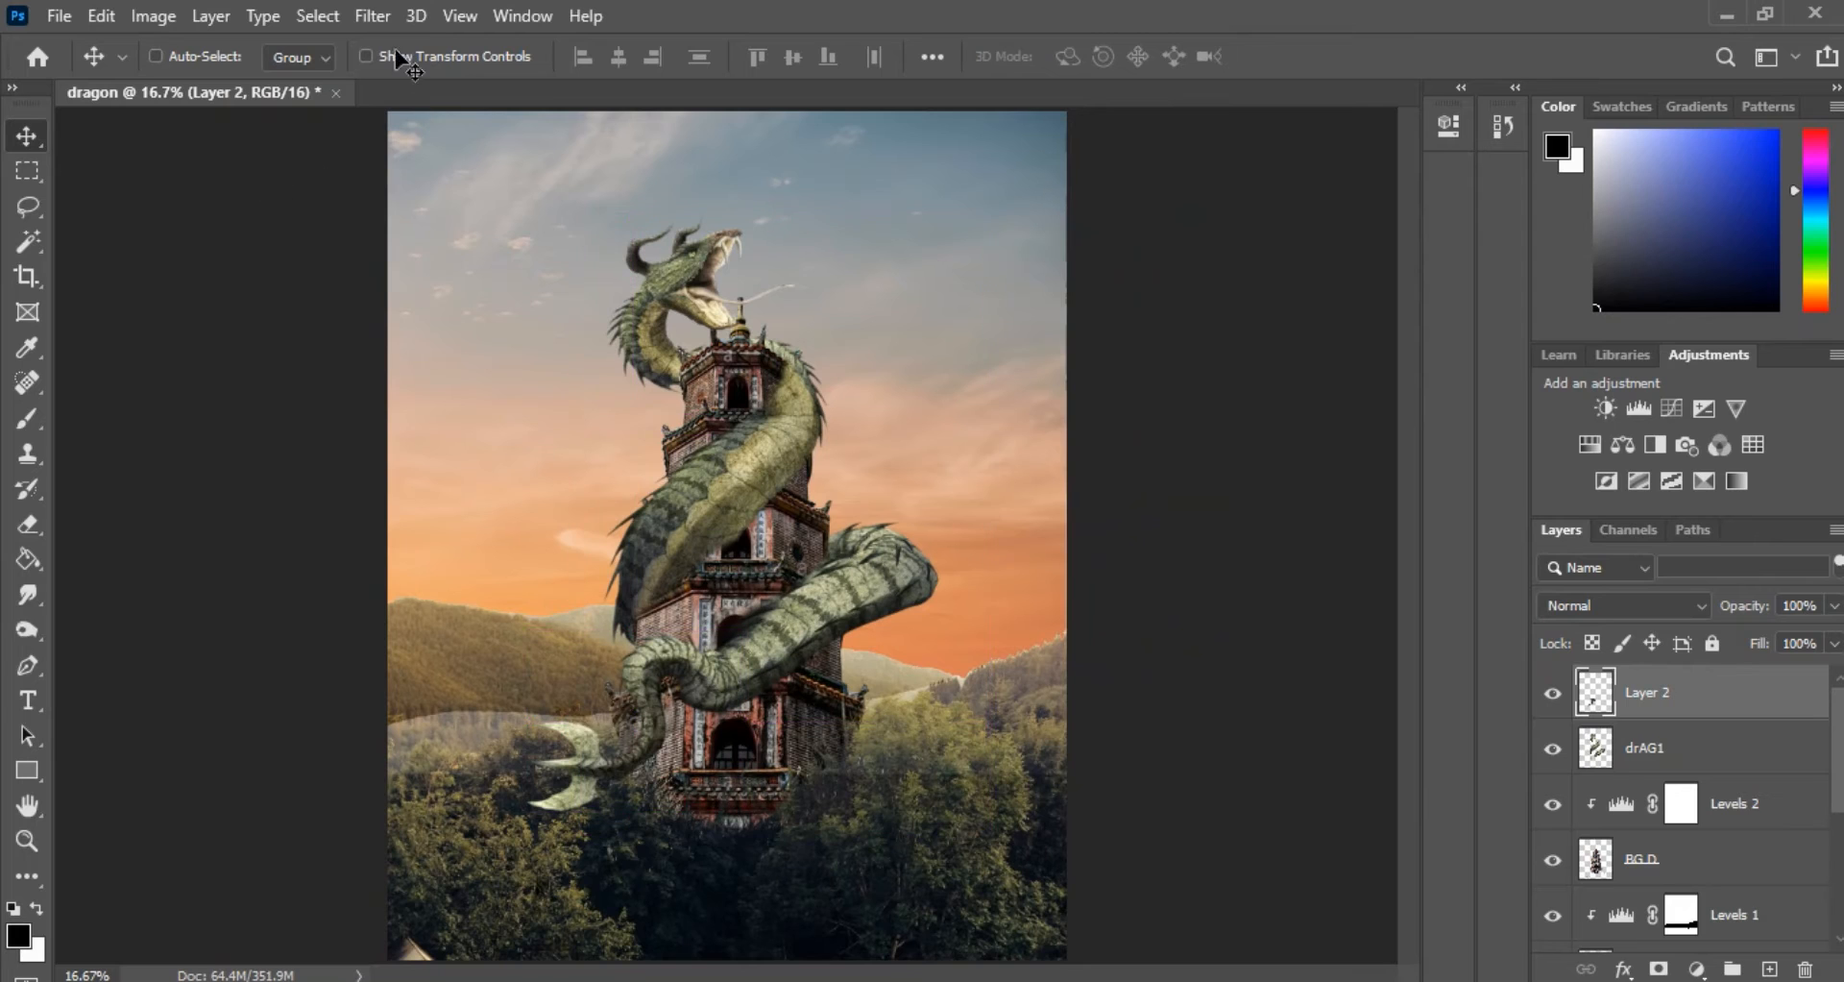
Merge the tail layer with drAG1 and darken the dragon with a clipped Levels adjustment, midtones 0.83
{"action": "left_click", "coordinate": [1714, 766], "text": "shift"}
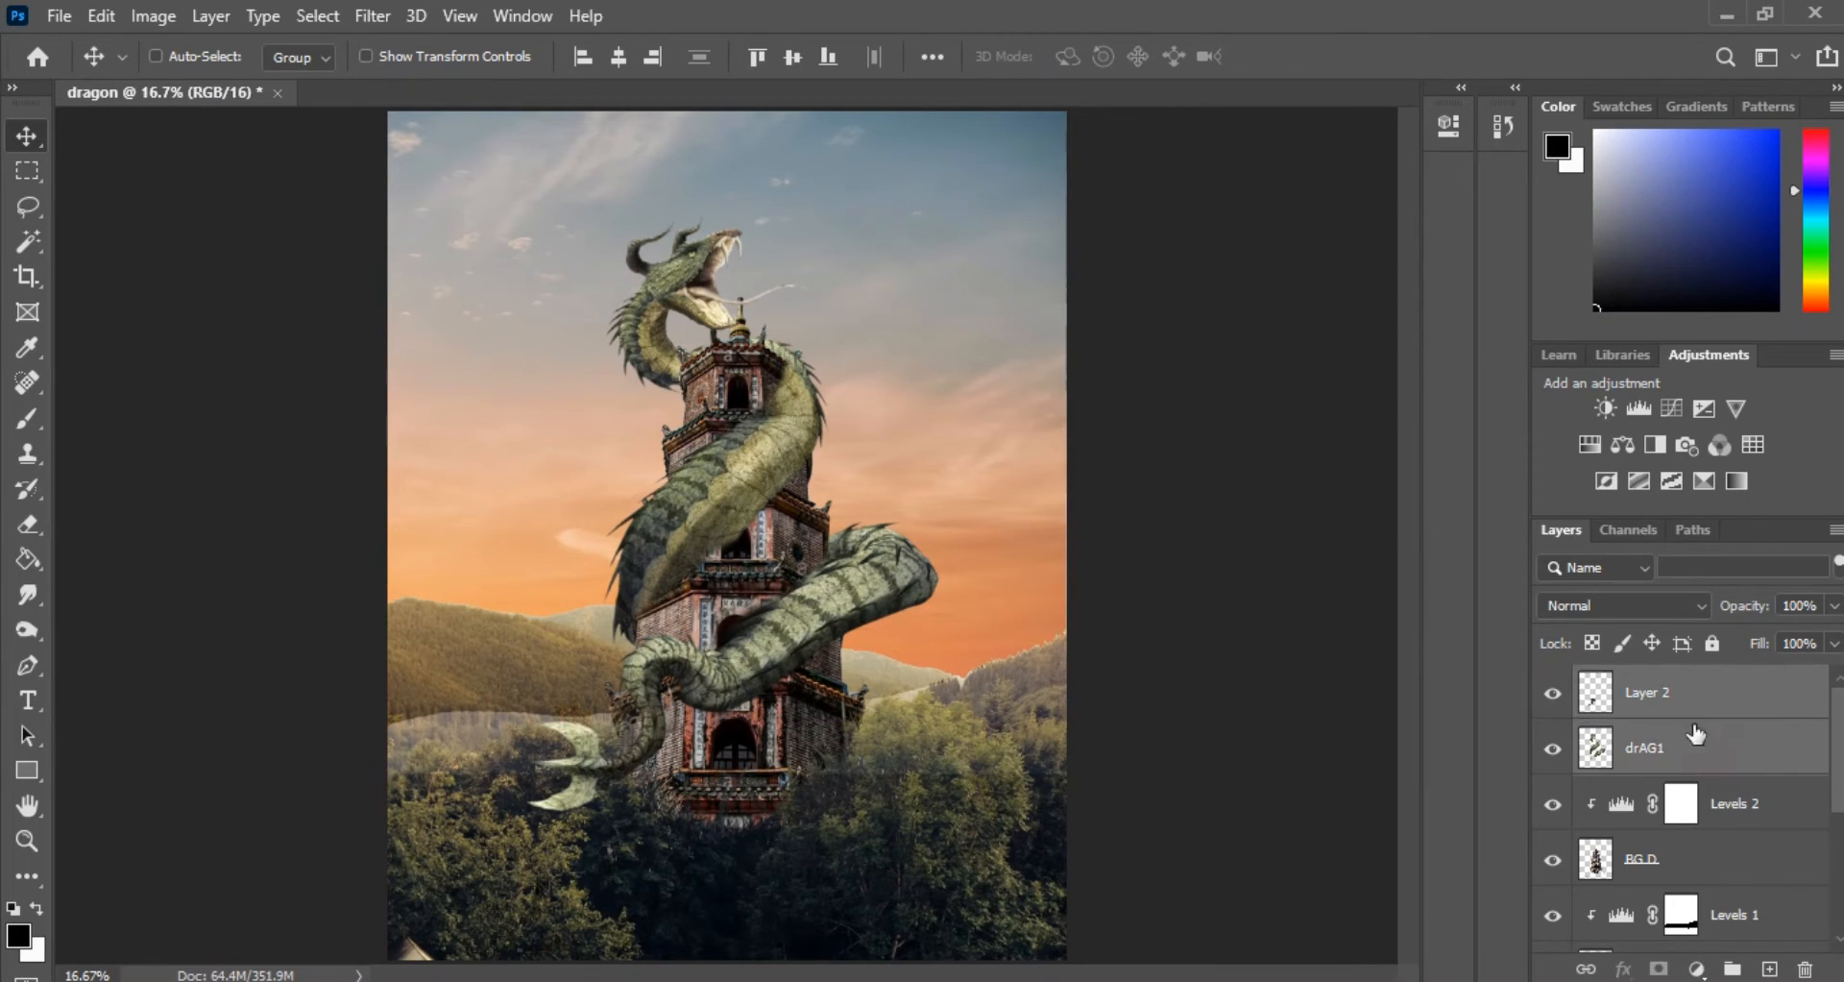
{"action": "right_click", "coordinate": [1691, 735]}
{"action": "left_click", "coordinate": [1465, 793]}
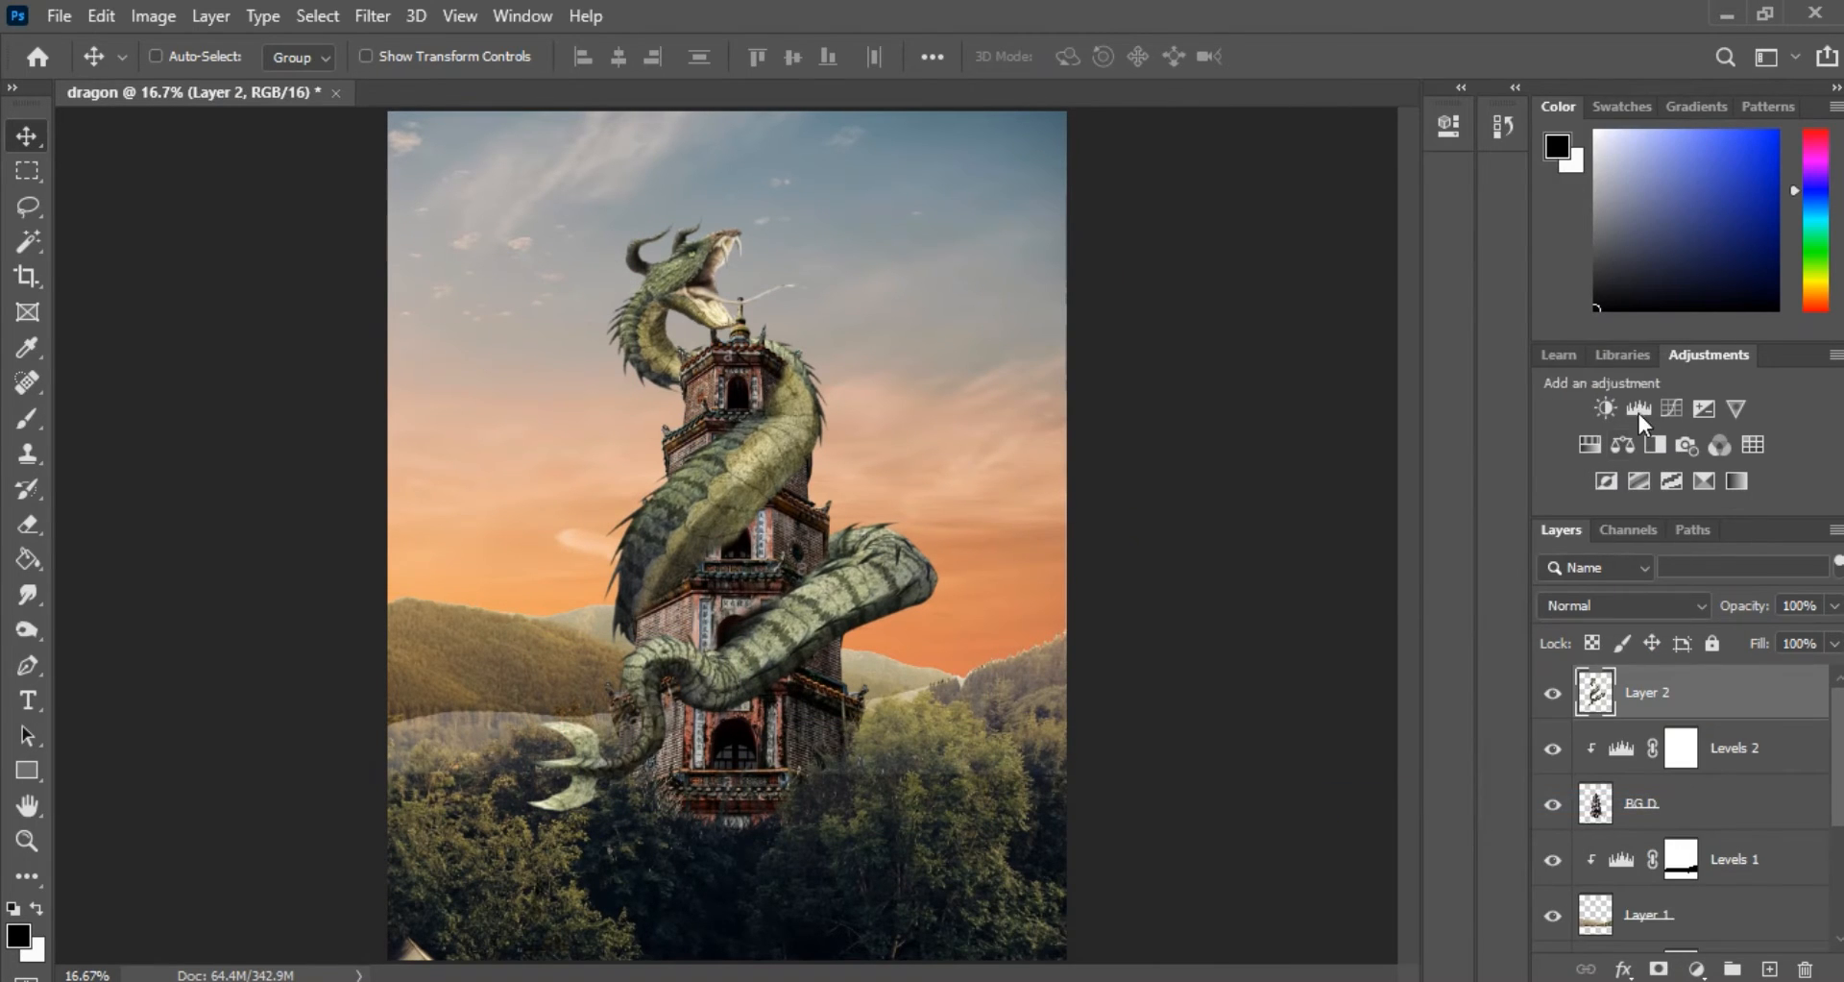
{"action": "left_click", "coordinate": [1638, 410]}
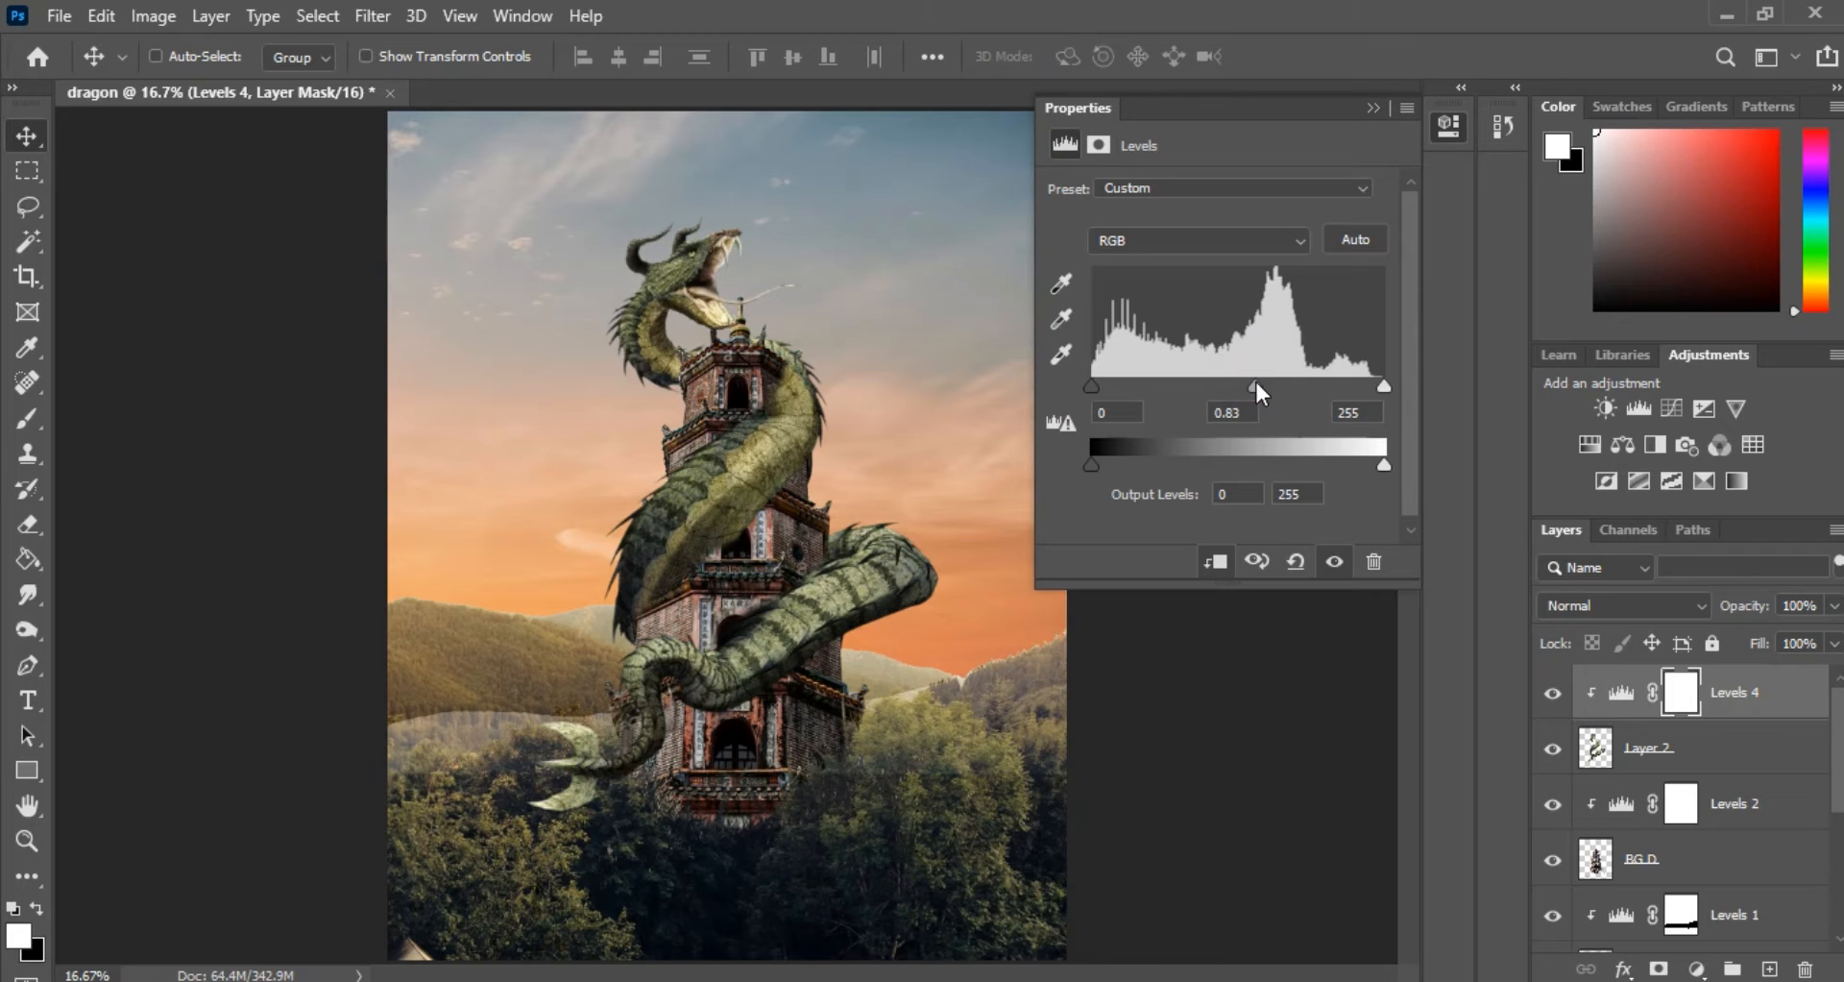
{"action": "left_click", "coordinate": [1373, 107]}
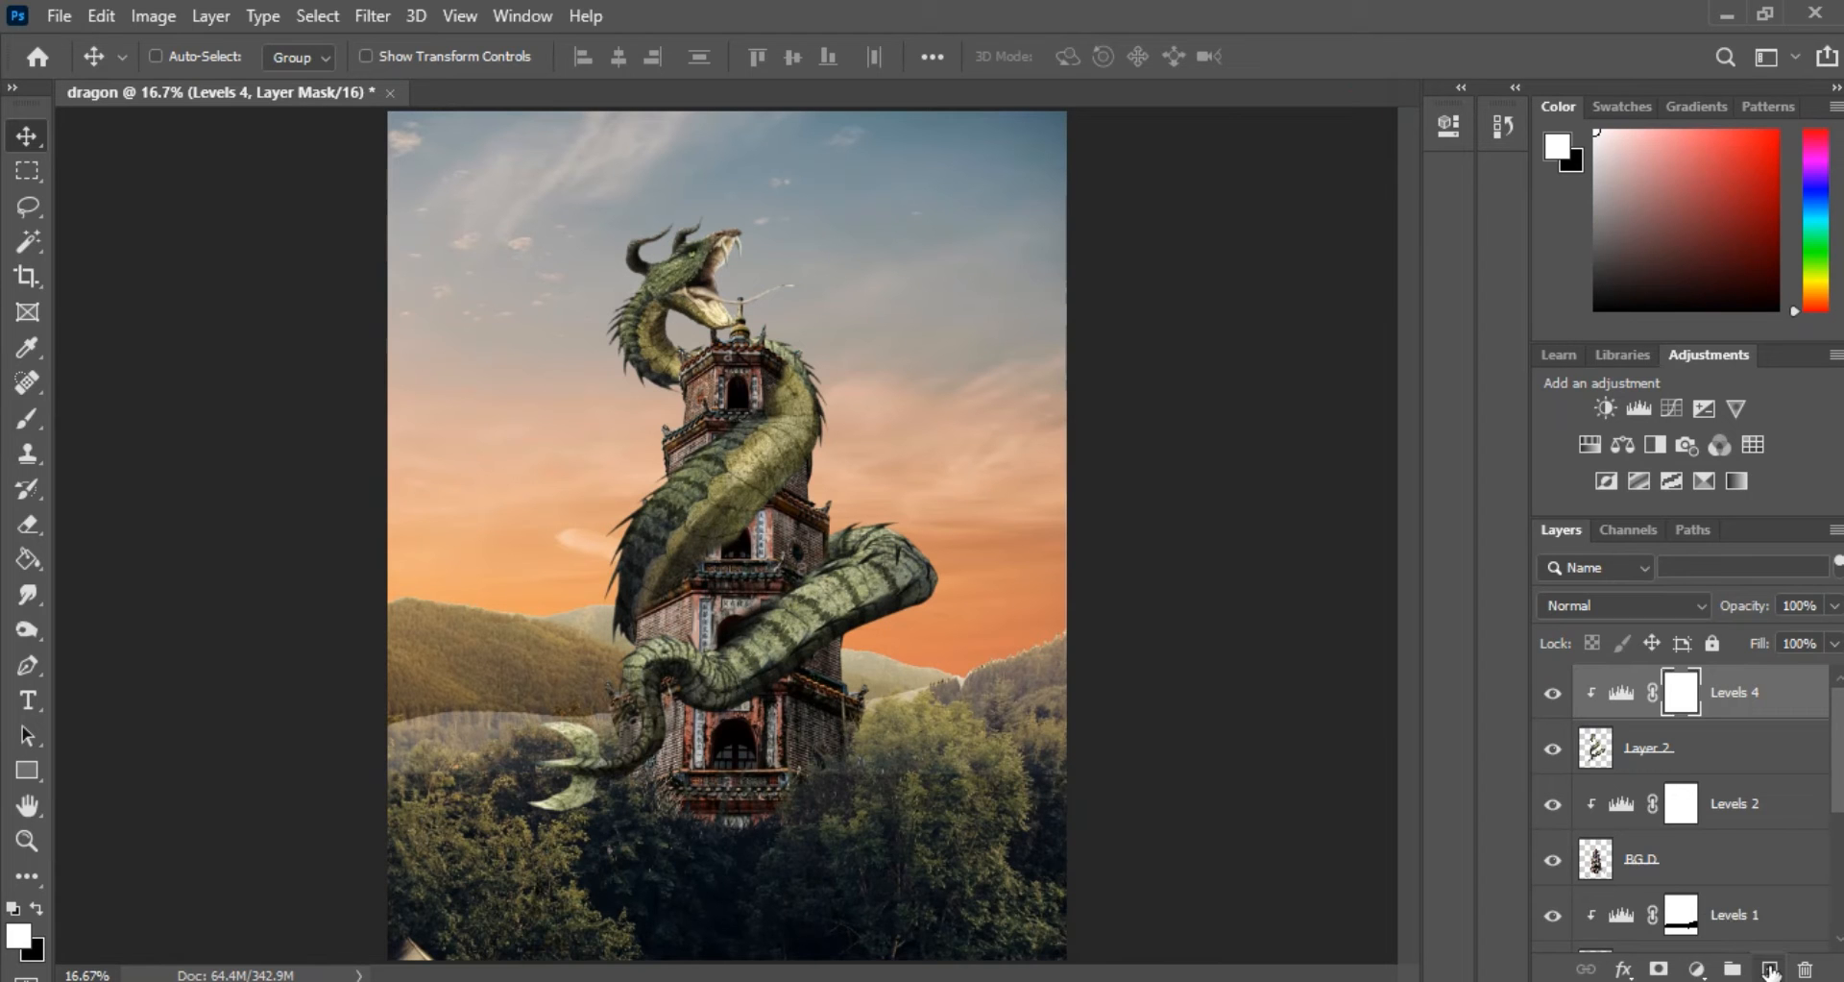
Place the orange glow image g from the dragon folder, scaled to fit in front of the dragon's open mouth
{"action": "left_click", "coordinate": [1770, 970]}
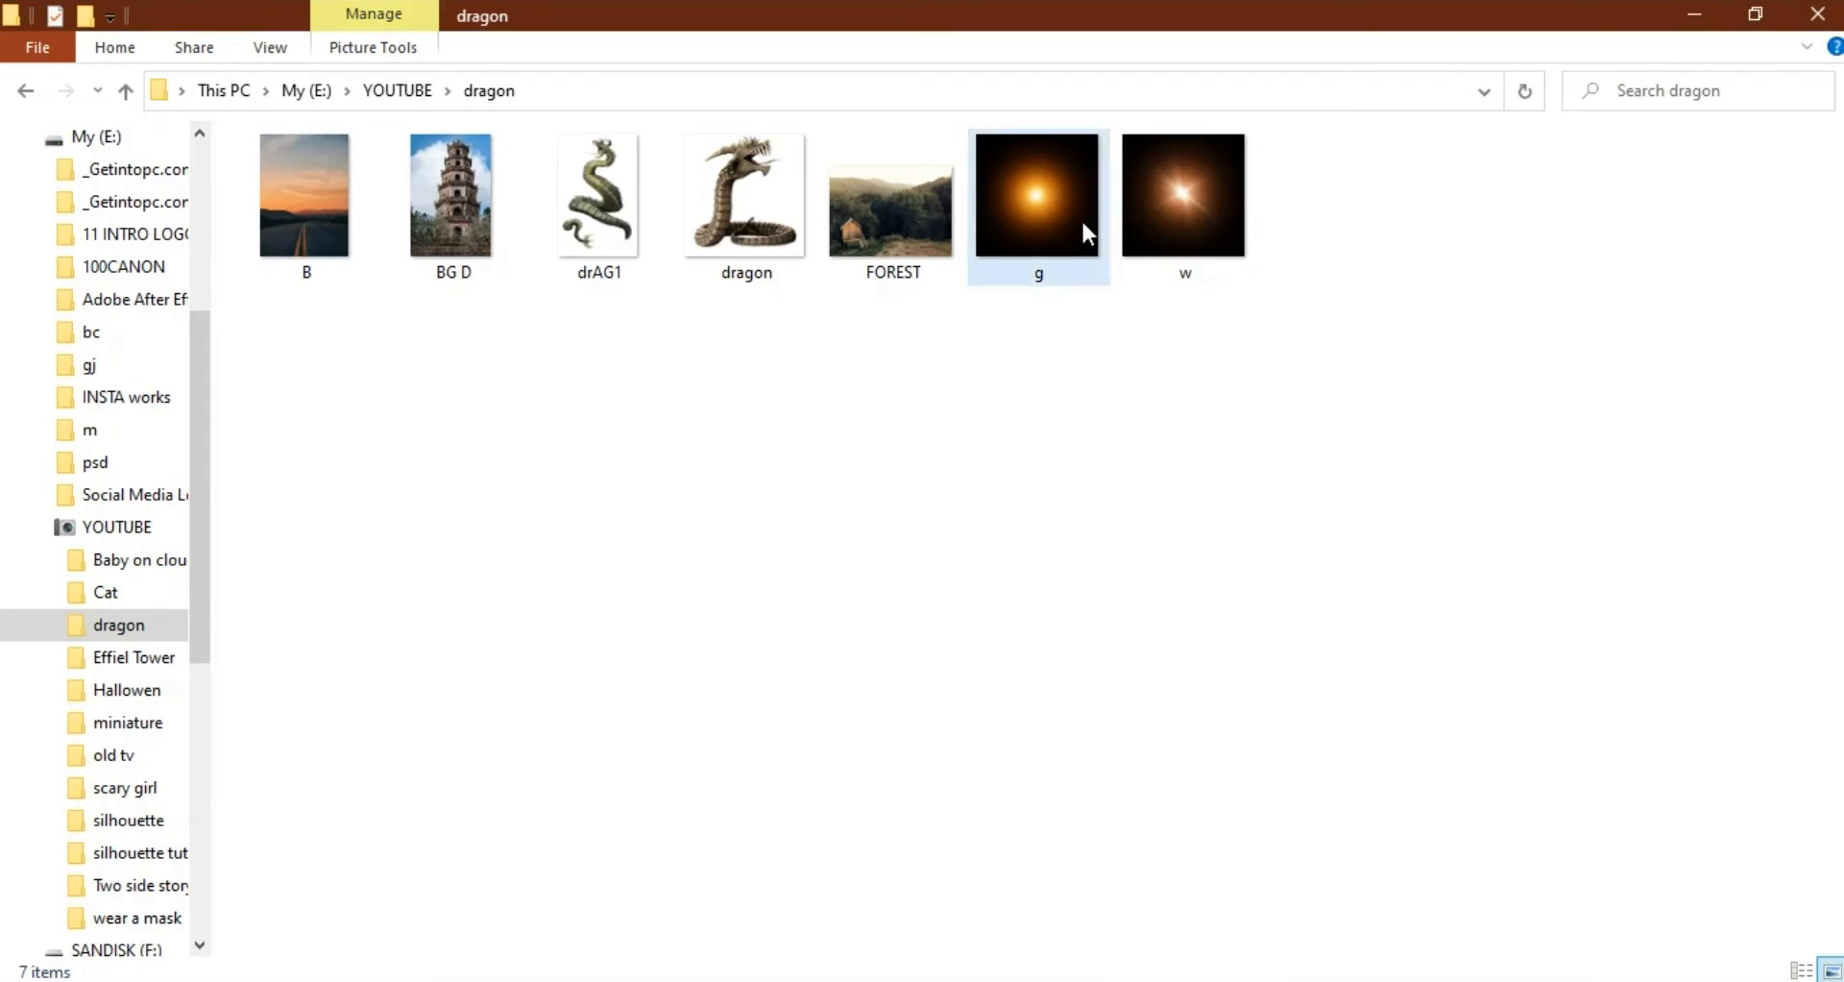
{"action": "left_click_drag", "start_coordinate": [1082, 222], "coordinate": [793, 342]}
{"action": "key", "text": "ctrl+plus"}
{"action": "left_click_drag", "start_coordinate": [951, 760], "coordinate": [686, 482]}
{"action": "left_click_drag", "start_coordinate": [619, 395], "coordinate": [778, 290]}
{"action": "key", "text": "ctrl+plus"}
{"action": "left_click_drag", "start_coordinate": [1418, 543], "coordinate": [1379, 123]}
{"action": "left_click", "coordinate": [1309, 58]}
{"action": "left_click_drag", "start_coordinate": [878, 502], "coordinate": [877, 466]}
Rasterize the glow layer g and set its blend mode to Screen
{"action": "left_click", "coordinate": [1627, 605]}
{"action": "left_click", "coordinate": [1789, 706]}
{"action": "right_click", "coordinate": [1789, 706]}
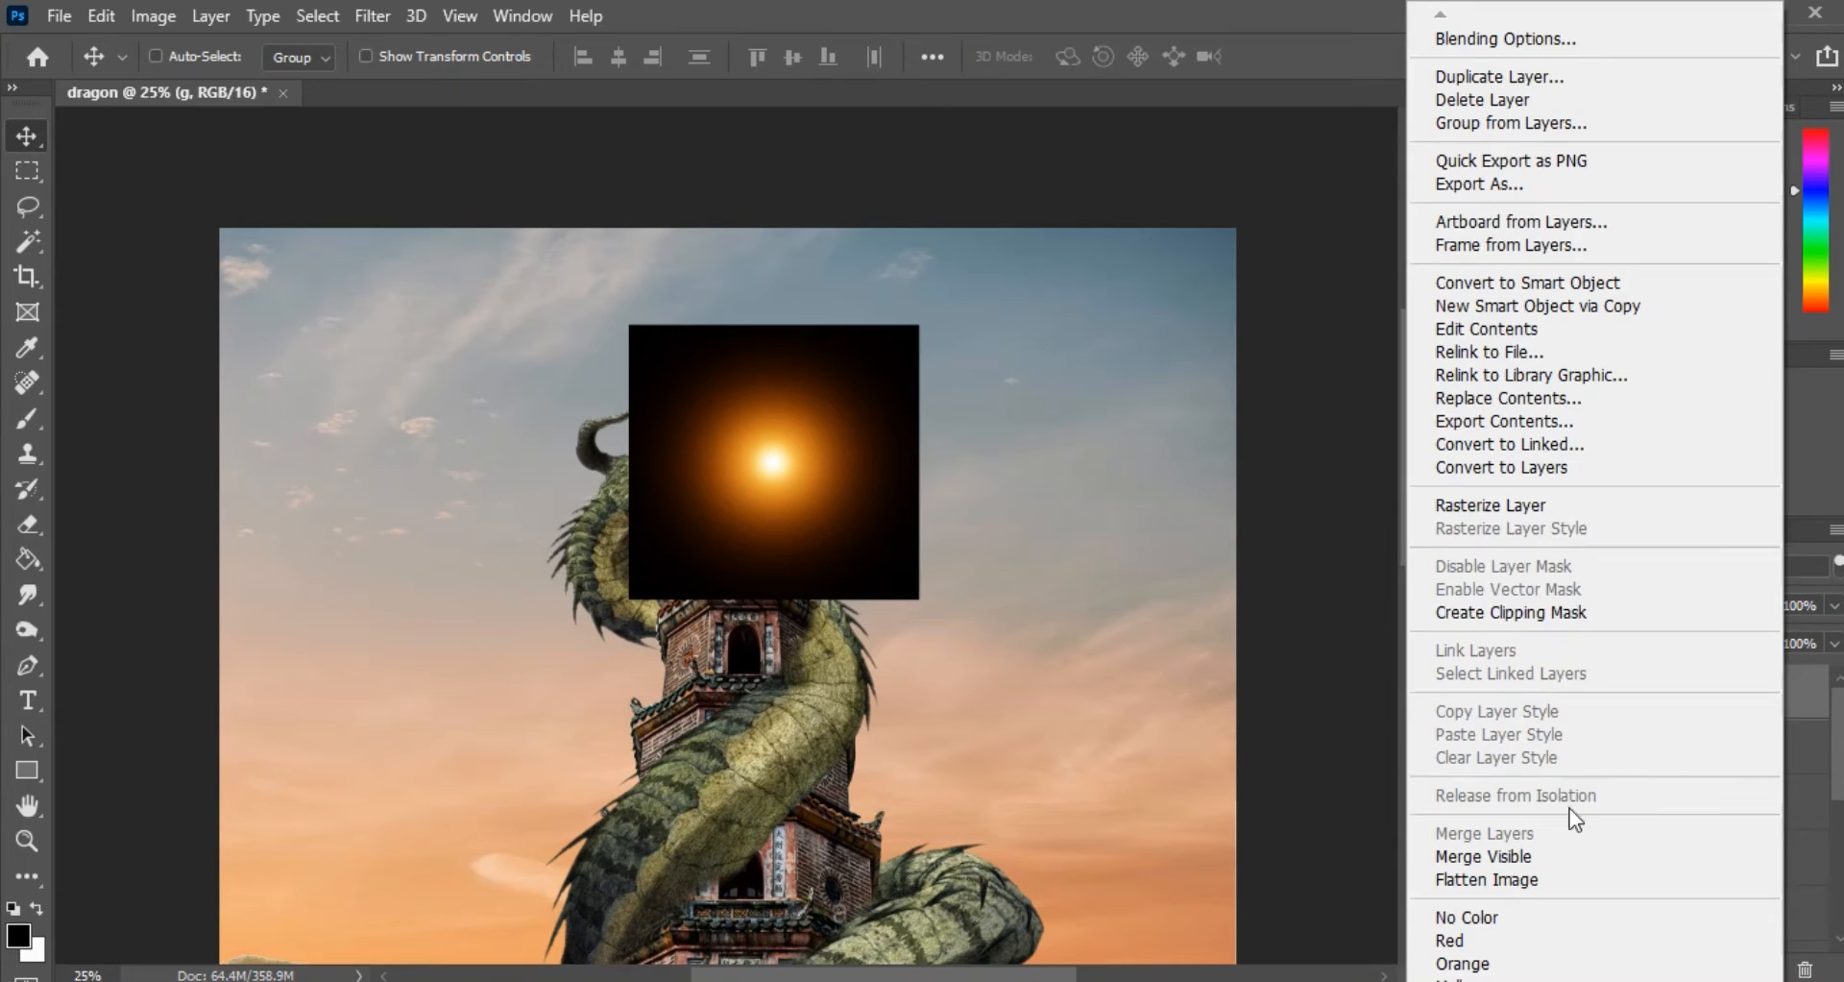
{"action": "left_click", "coordinate": [1515, 505]}
{"action": "left_click", "coordinate": [1627, 607]}
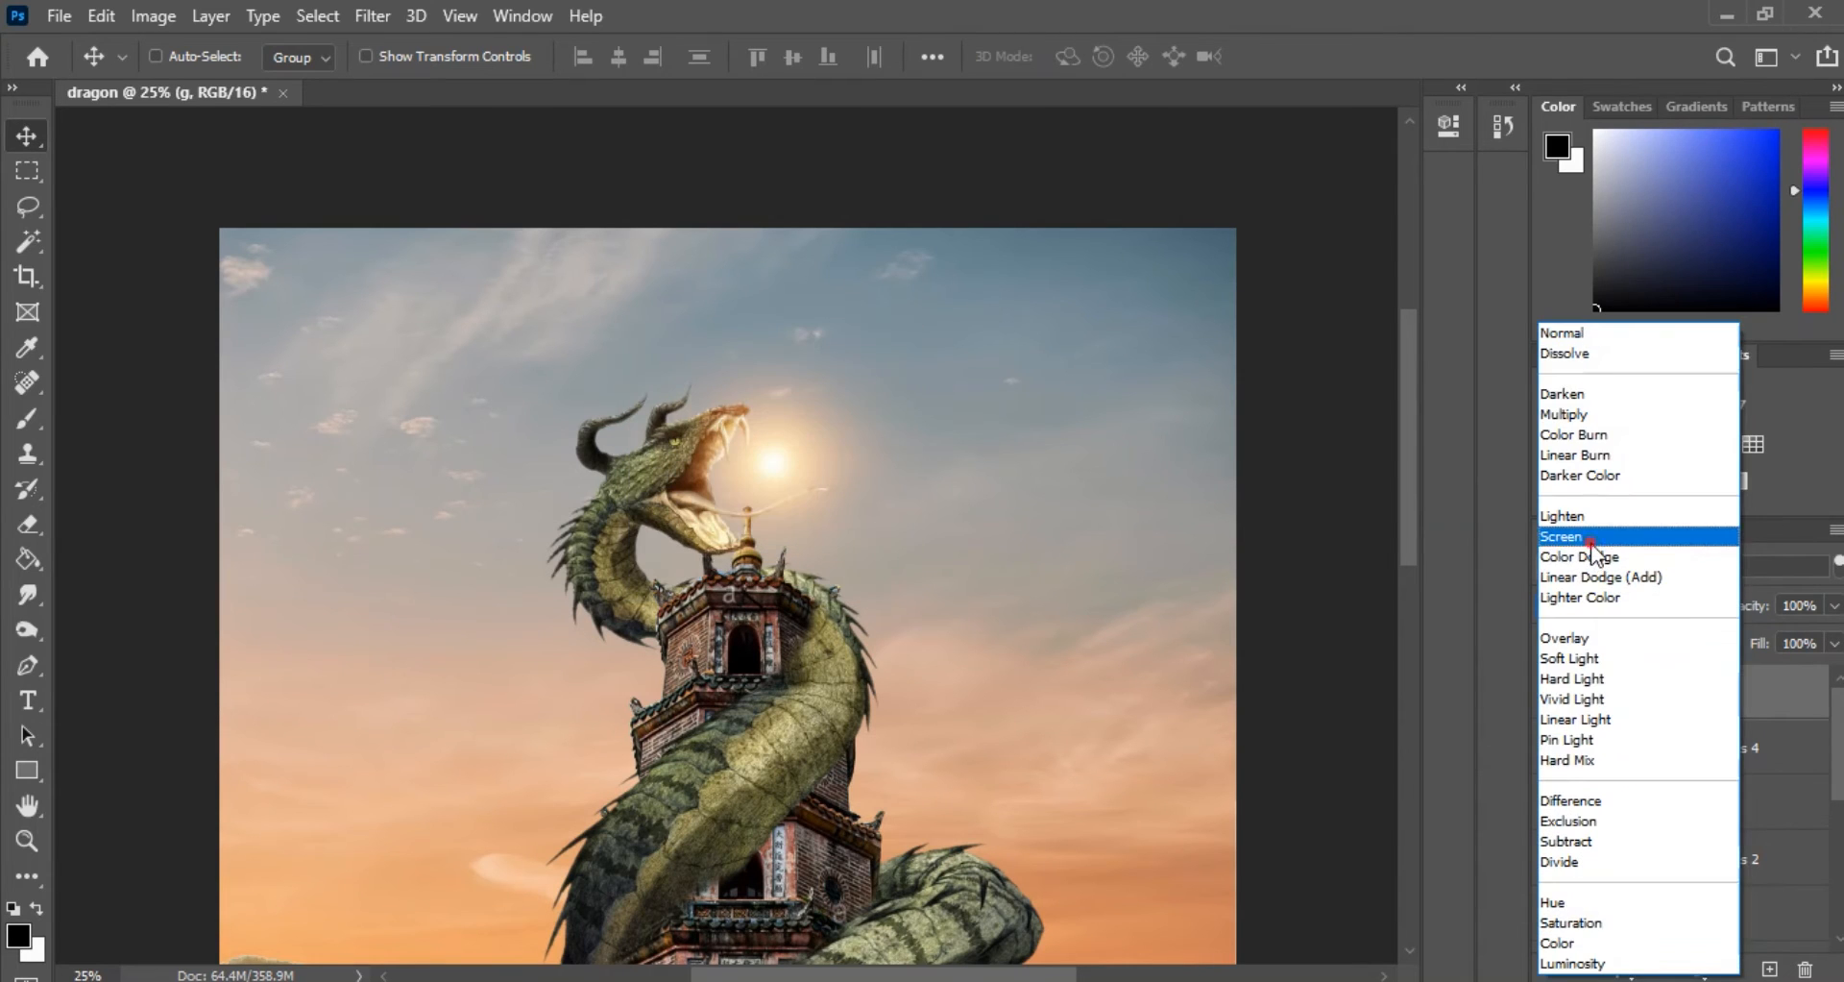
{"action": "left_click", "coordinate": [1576, 528]}
Enlarge the glow to about 158% width and 162% height, centred in front of the dragon's mouth
{"action": "left_click", "coordinate": [365, 56]}
{"action": "left_click_drag", "start_coordinate": [933, 619], "coordinate": [1074, 758]}
{"action": "left_click_drag", "start_coordinate": [935, 553], "coordinate": [869, 485]}
{"action": "left_click_drag", "start_coordinate": [993, 665], "coordinate": [1012, 689]}
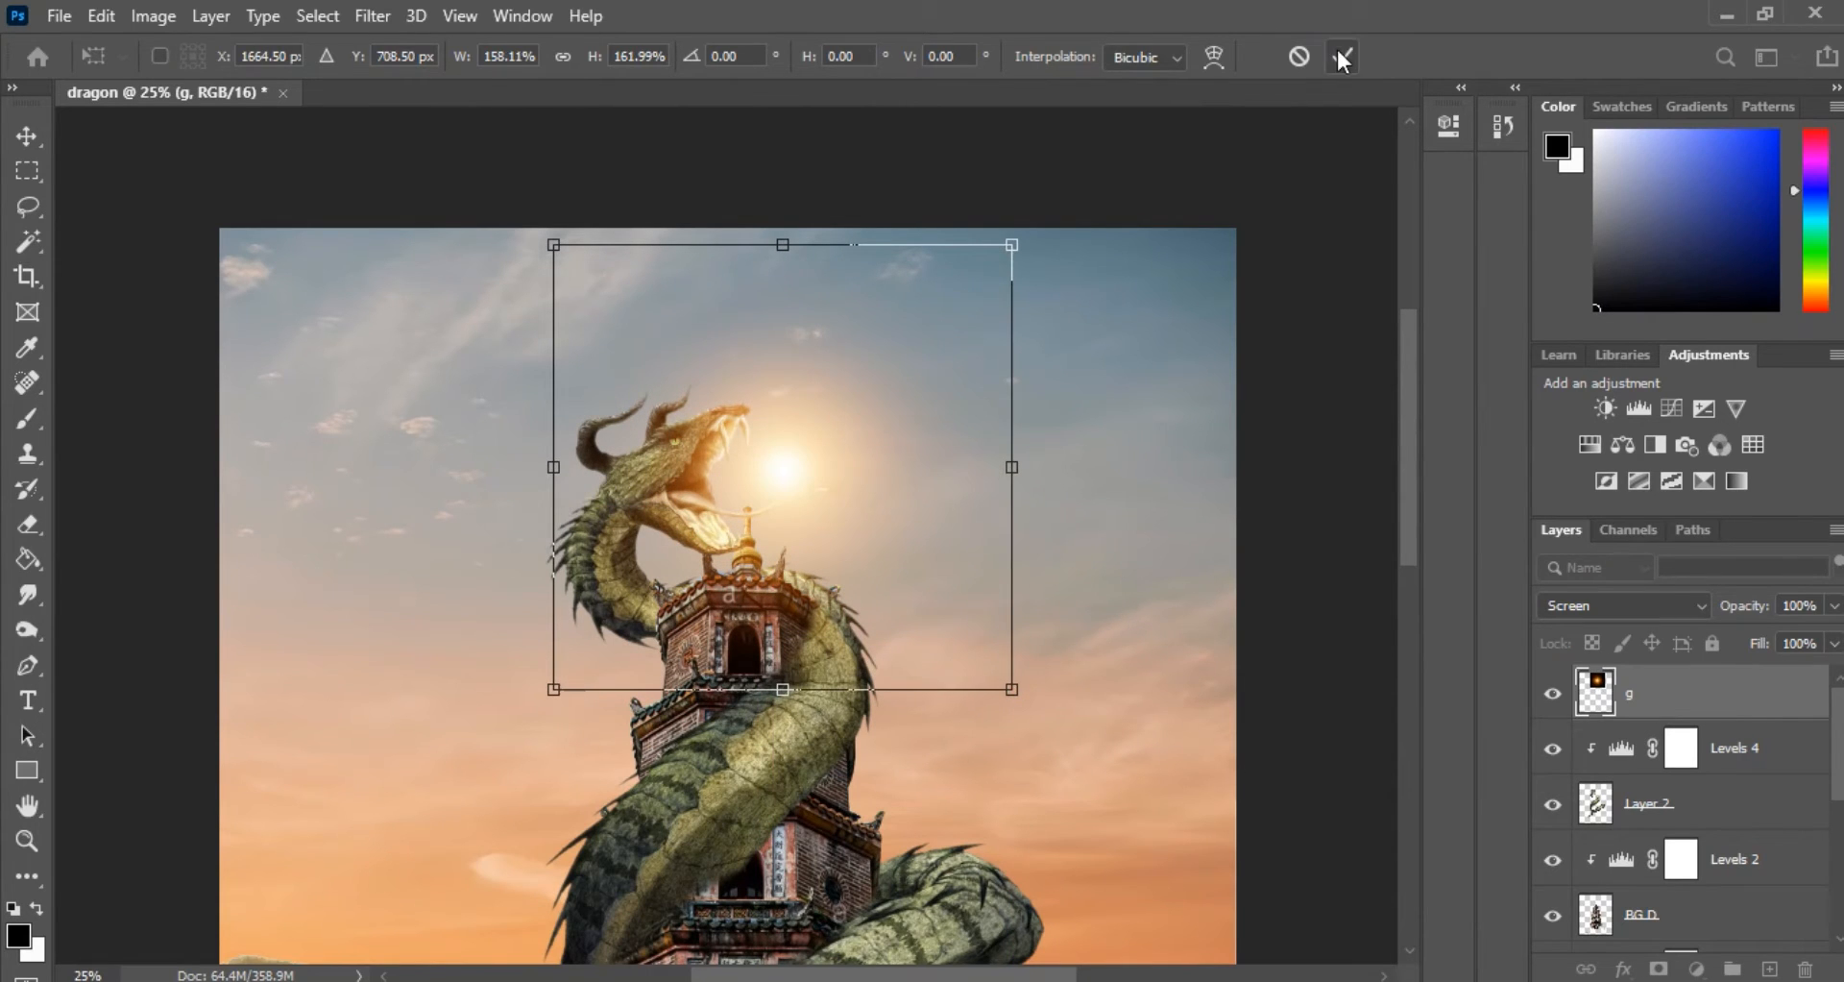
{"action": "left_click", "coordinate": [1343, 57]}
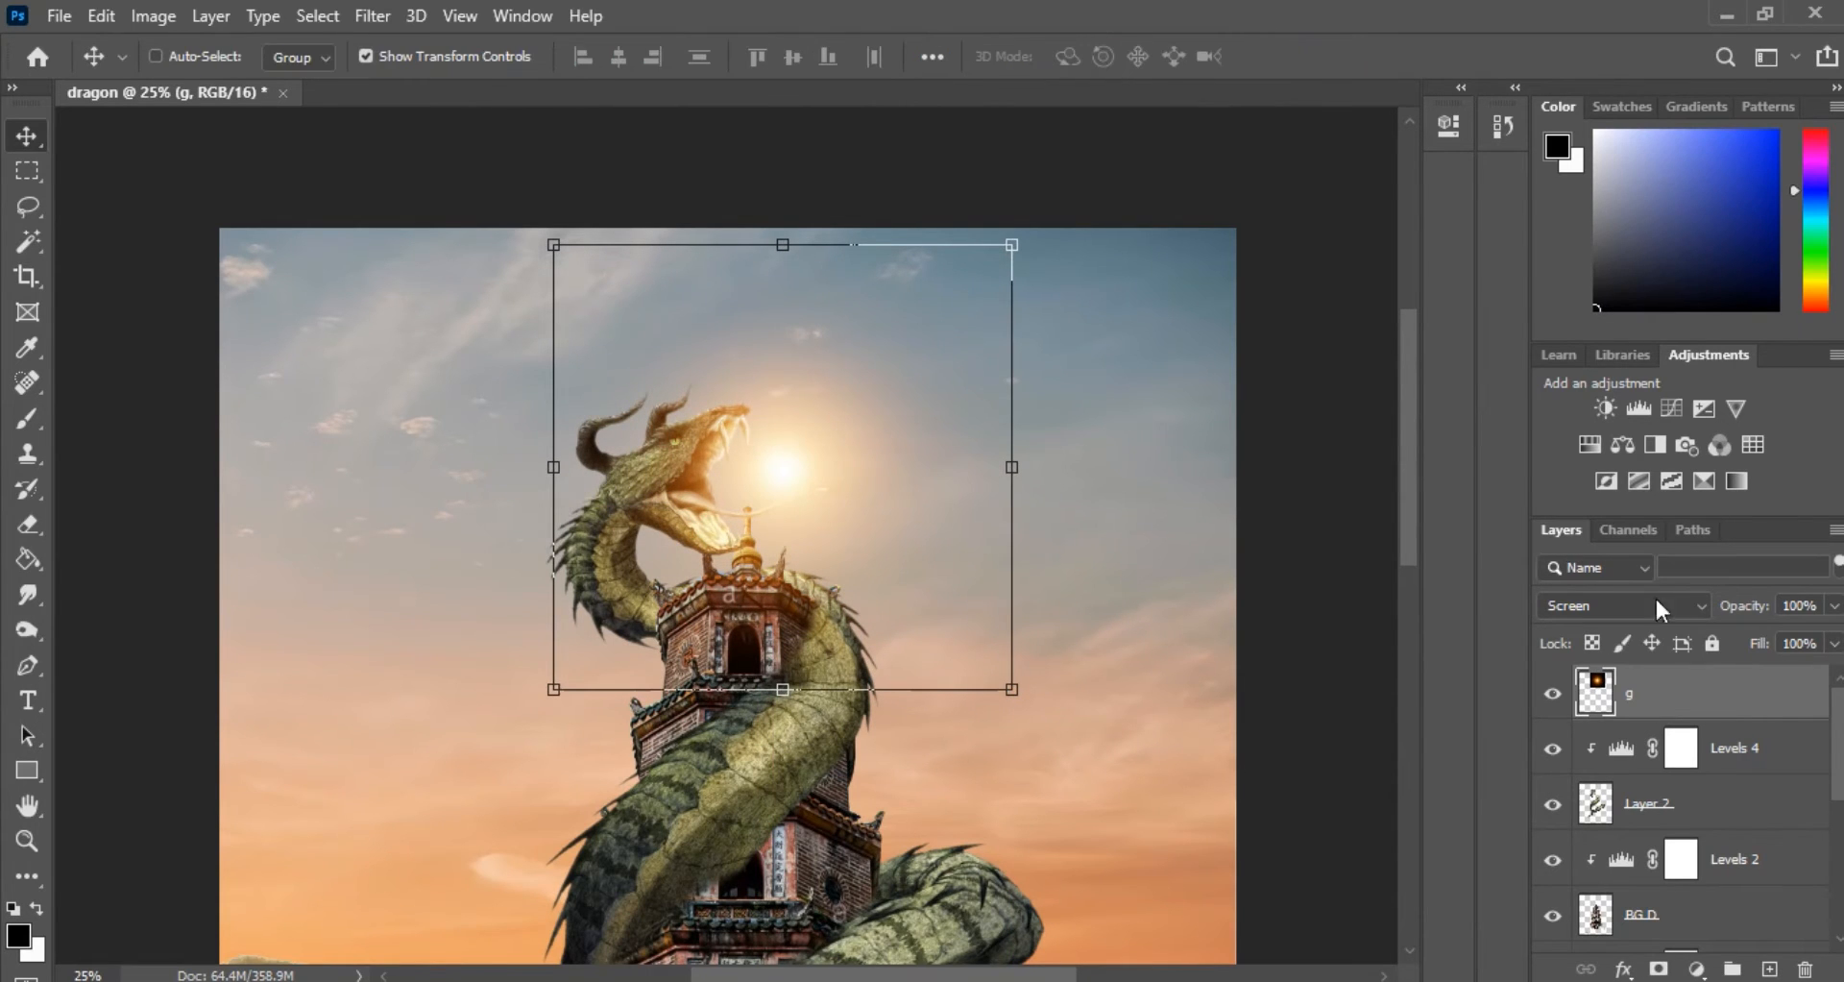
Intensify the glow with a Brightness/Contrast adjustment clipped to layer g
{"action": "left_click", "coordinate": [1606, 408]}
{"action": "left_click_drag", "start_coordinate": [1156, 259], "coordinate": [1196, 262]}
{"action": "left_click", "coordinate": [1374, 108]}
Add a Levels adjustment clipped to the glow with the midtones set to 0.49
{"action": "left_click", "coordinate": [1642, 409]}
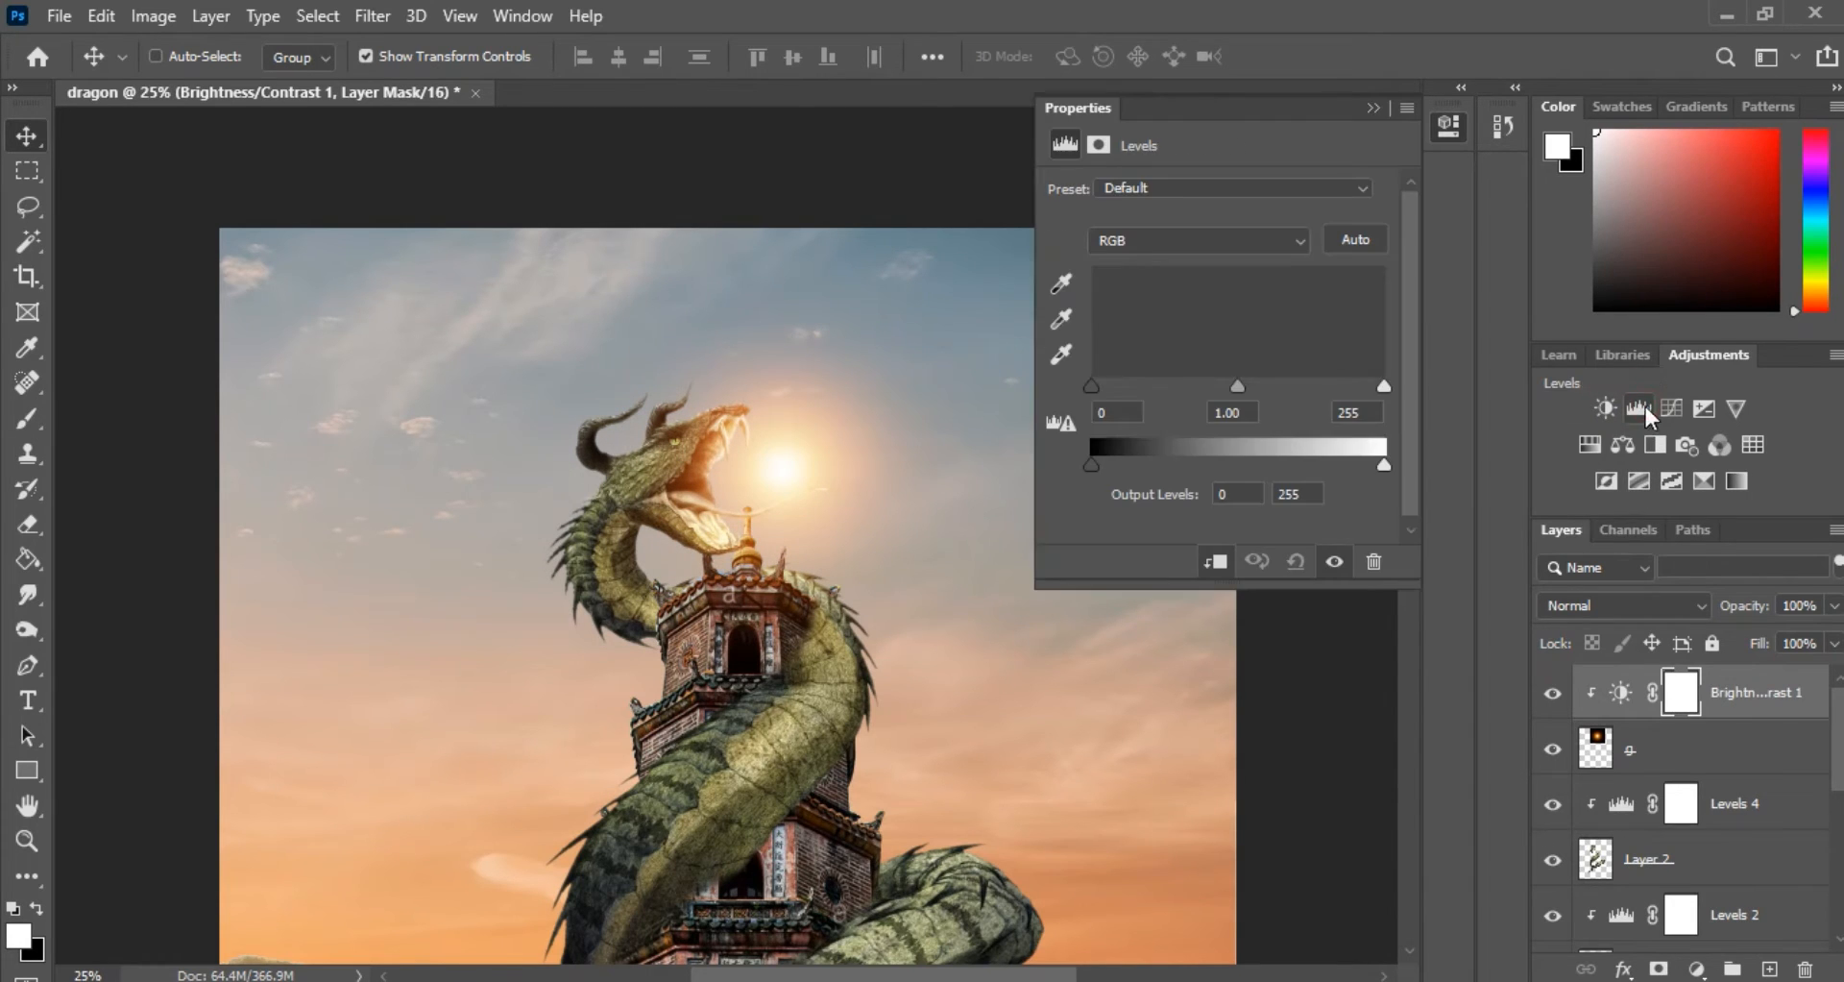
{"action": "left_click_drag", "start_coordinate": [1250, 384], "coordinate": [1299, 384]}
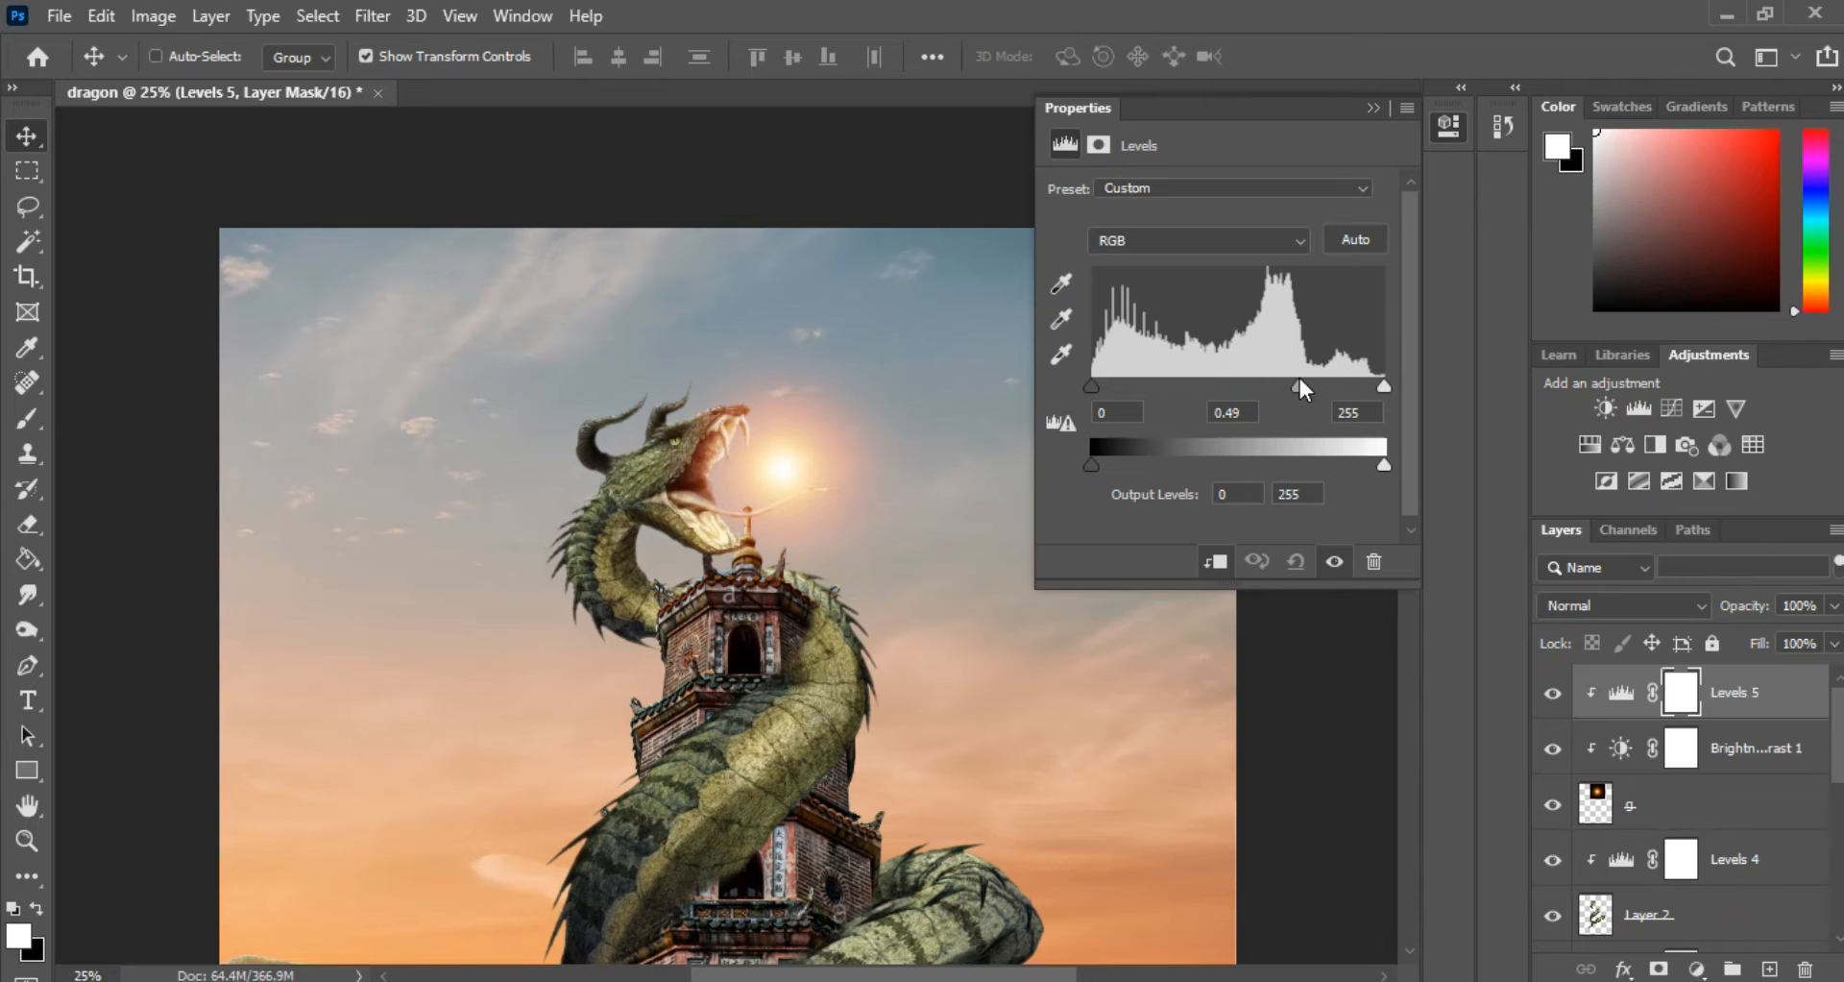
{"action": "left_click", "coordinate": [1373, 109]}
{"action": "key", "text": "ctrl+minus"}
{"action": "key", "text": "ctrl+plus"}
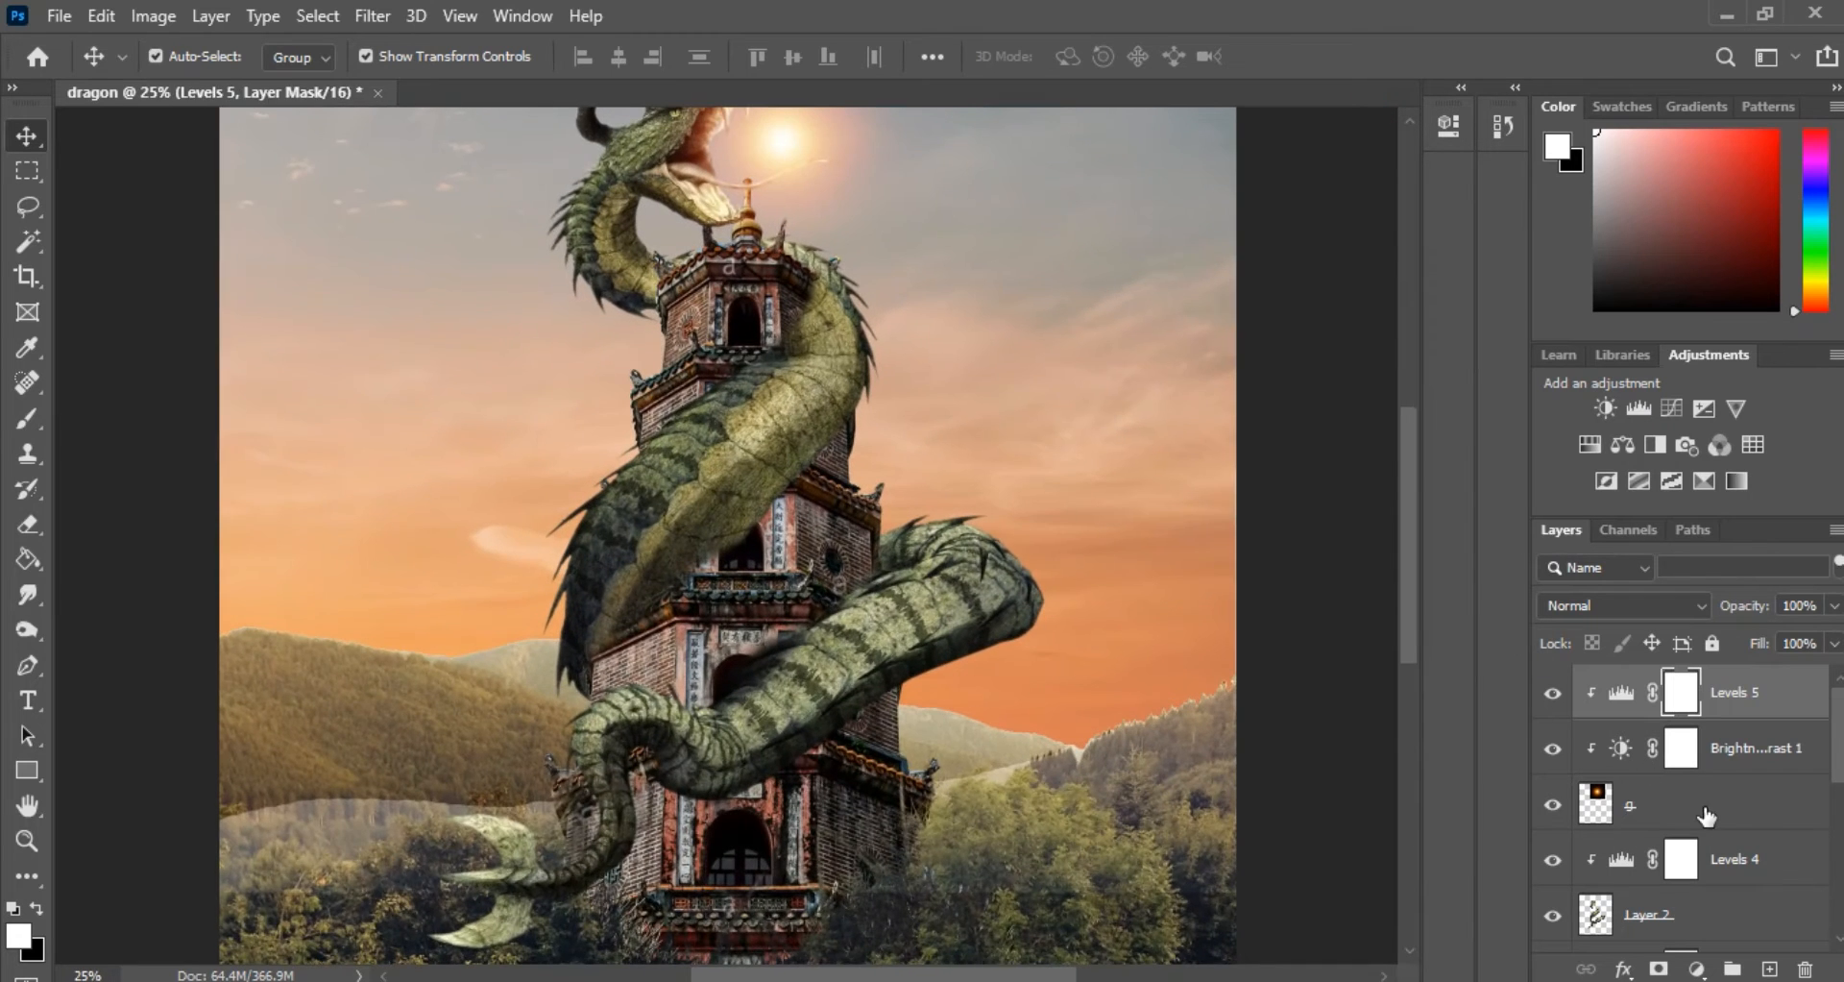
Enlarge the glow on layer g by a further 114.17% in width and 112.76% in height around the mouth
{"action": "left_click", "coordinate": [1709, 814]}
{"action": "scroll", "coordinate": [999, 552], "scroll_direction": "up", "scroll_amount": 2}
{"action": "left_click_drag", "start_coordinate": [1016, 607], "coordinate": [1062, 651]}
{"action": "left_click_drag", "start_coordinate": [985, 509], "coordinate": [952, 481]}
{"action": "left_click_drag", "start_coordinate": [1036, 635], "coordinate": [1047, 645]}
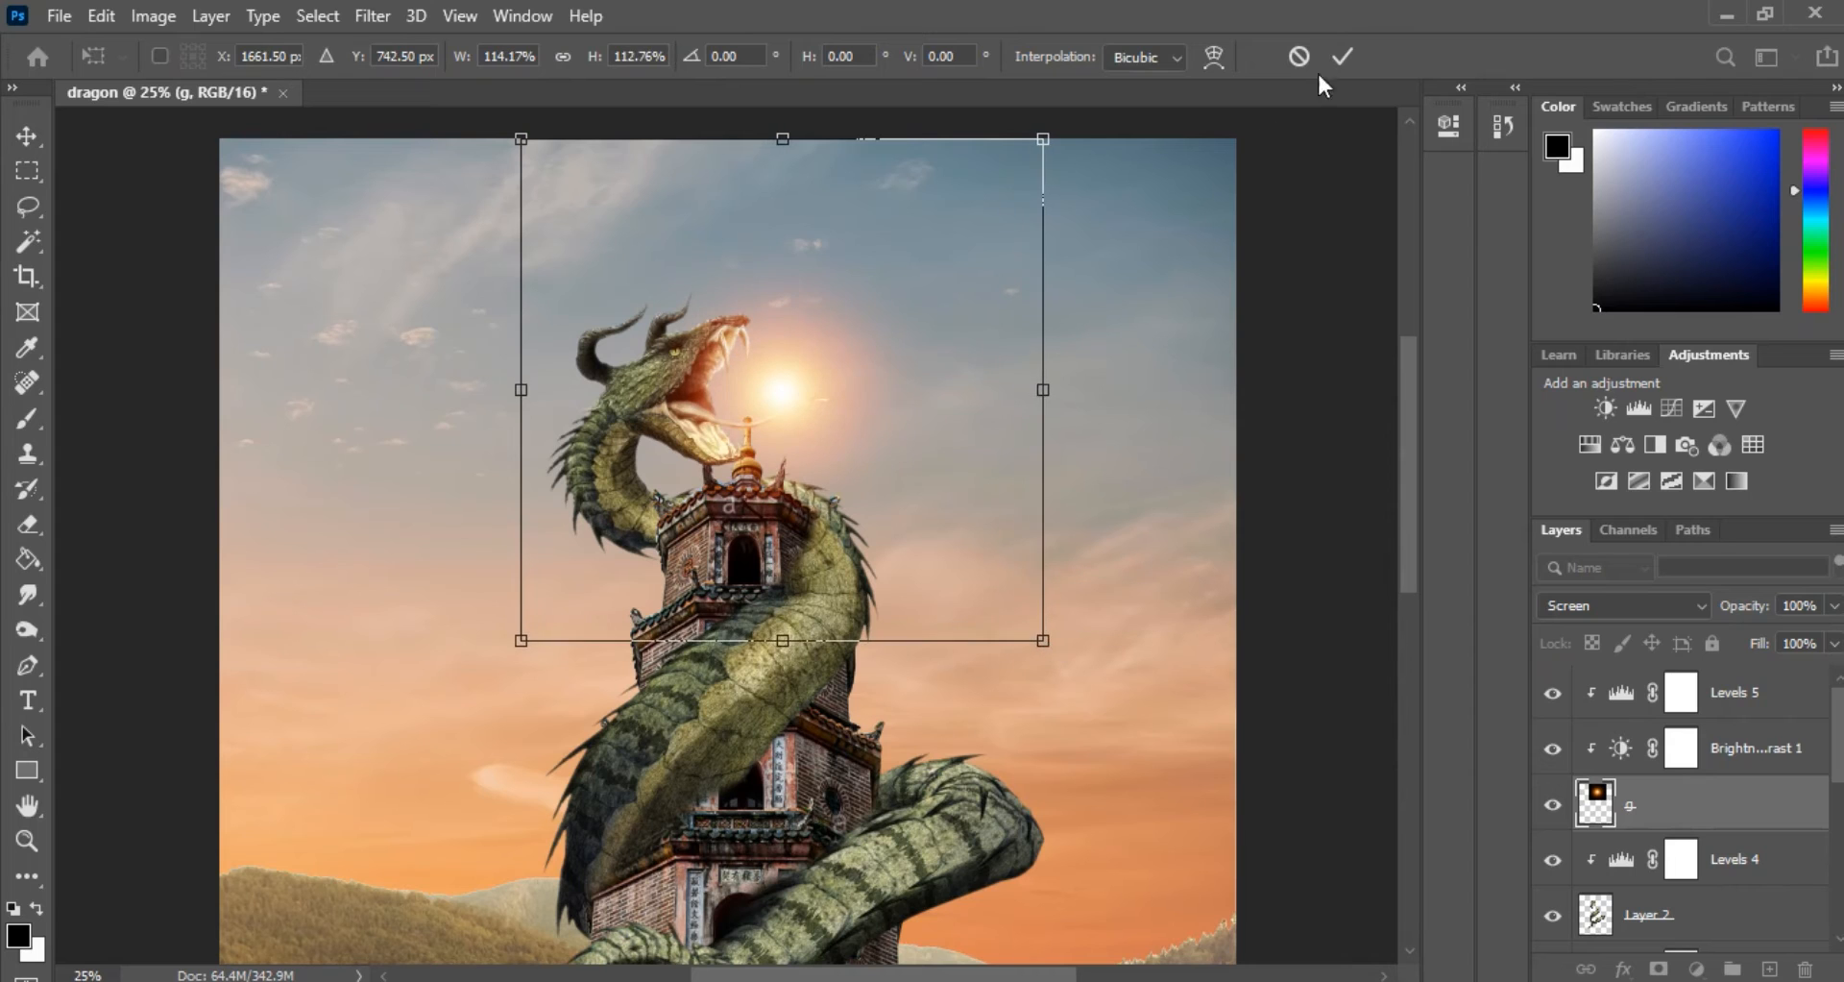
{"action": "left_click", "coordinate": [1343, 55]}
{"action": "key", "text": "ctrl+minus"}
{"action": "key", "text": "ctrl+minus"}
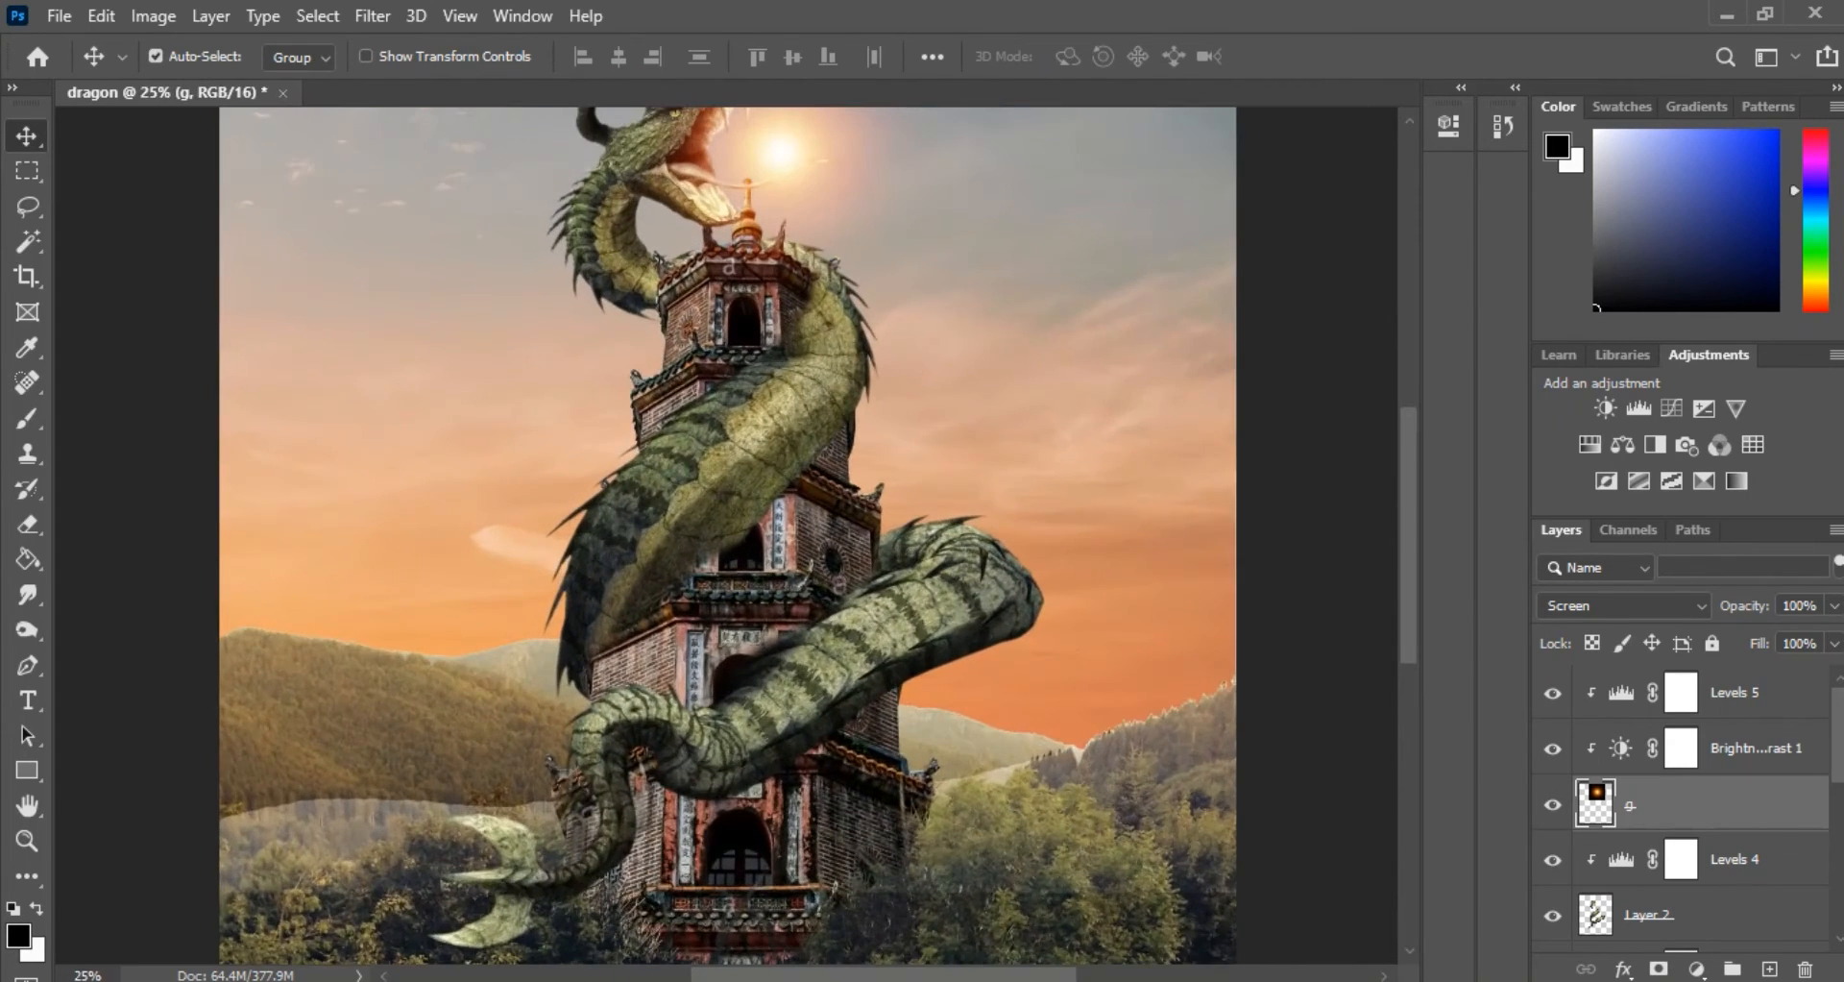
Place the light flare image w over the glow at the dragon's mouth and rasterize its layer
{"action": "key", "text": "alt+Tab"}
{"action": "left_click_drag", "start_coordinate": [1183, 202], "coordinate": [920, 215]}
{"action": "left_click_drag", "start_coordinate": [1408, 539], "coordinate": [1407, 395]}
{"action": "left_click_drag", "start_coordinate": [914, 811], "coordinate": [927, 611]}
{"action": "left_click", "coordinate": [1293, 63]}
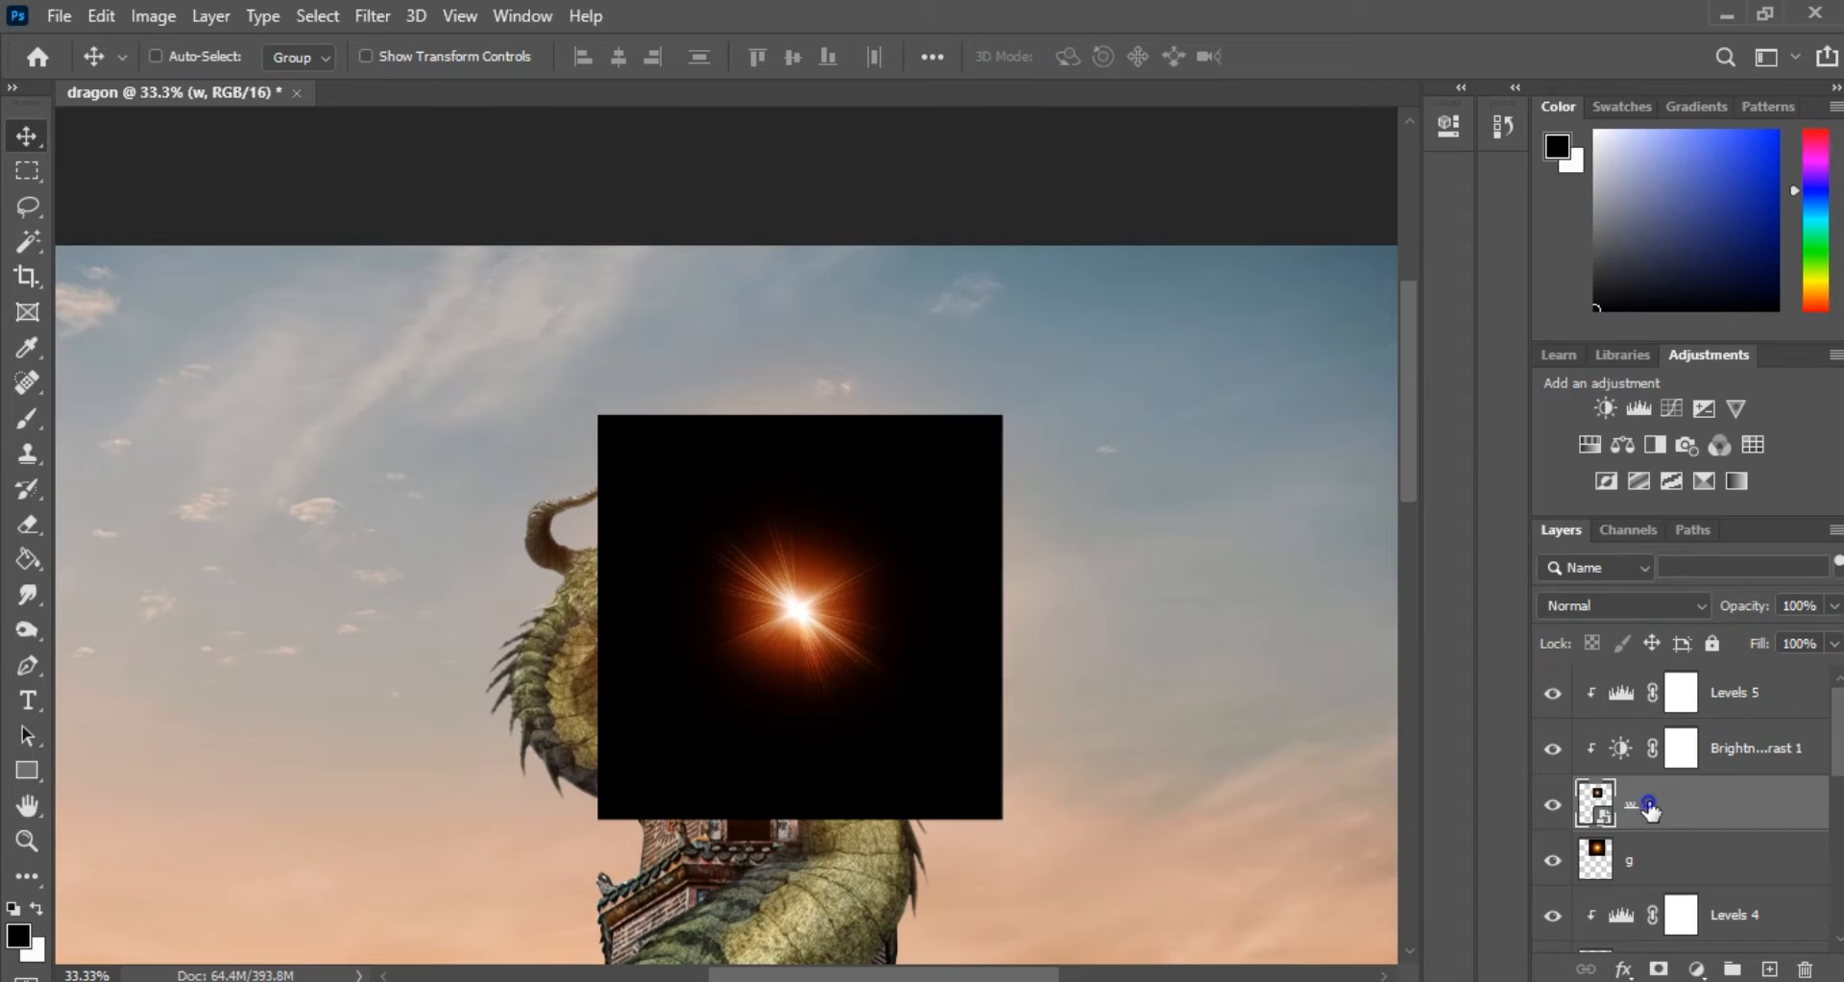
{"action": "right_click", "coordinate": [1650, 812]}
{"action": "left_click", "coordinate": [1374, 503]}
Move the flare layer w to the top of the layer stack and set its blend mode to Screen
{"action": "left_click_drag", "start_coordinate": [1704, 831], "coordinate": [1578, 679]}
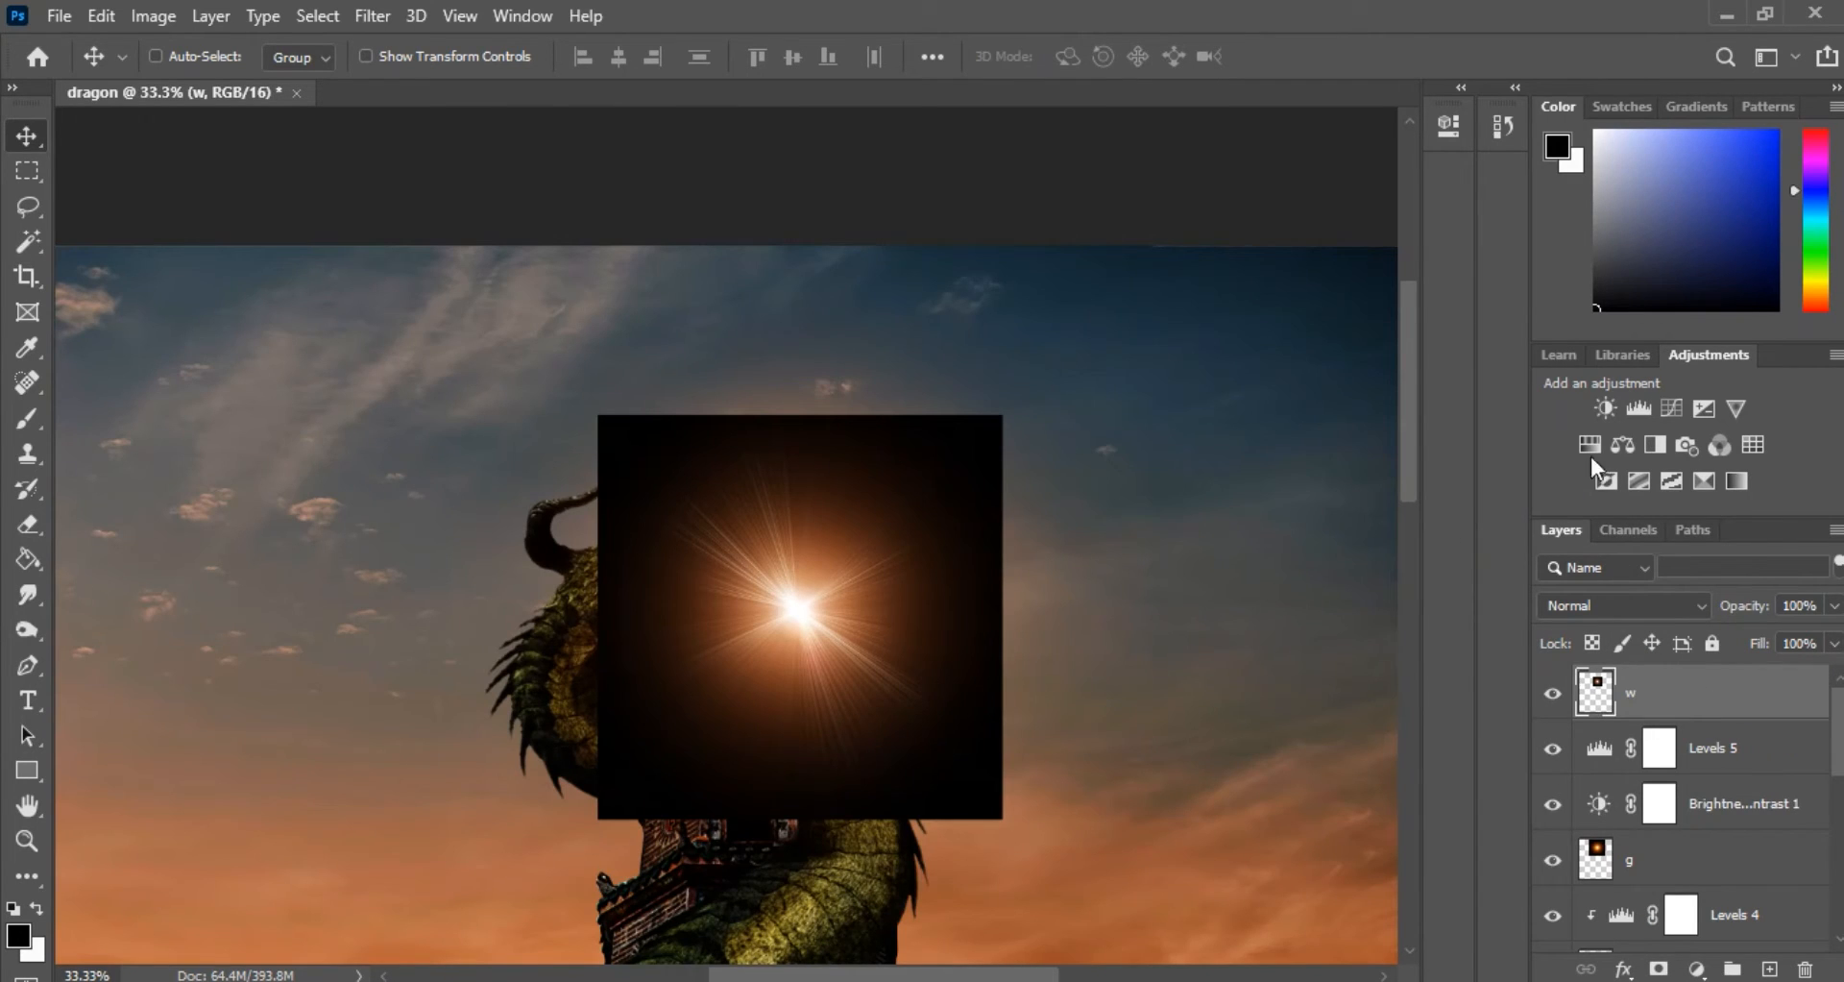
{"action": "left_click", "coordinate": [1610, 607]}
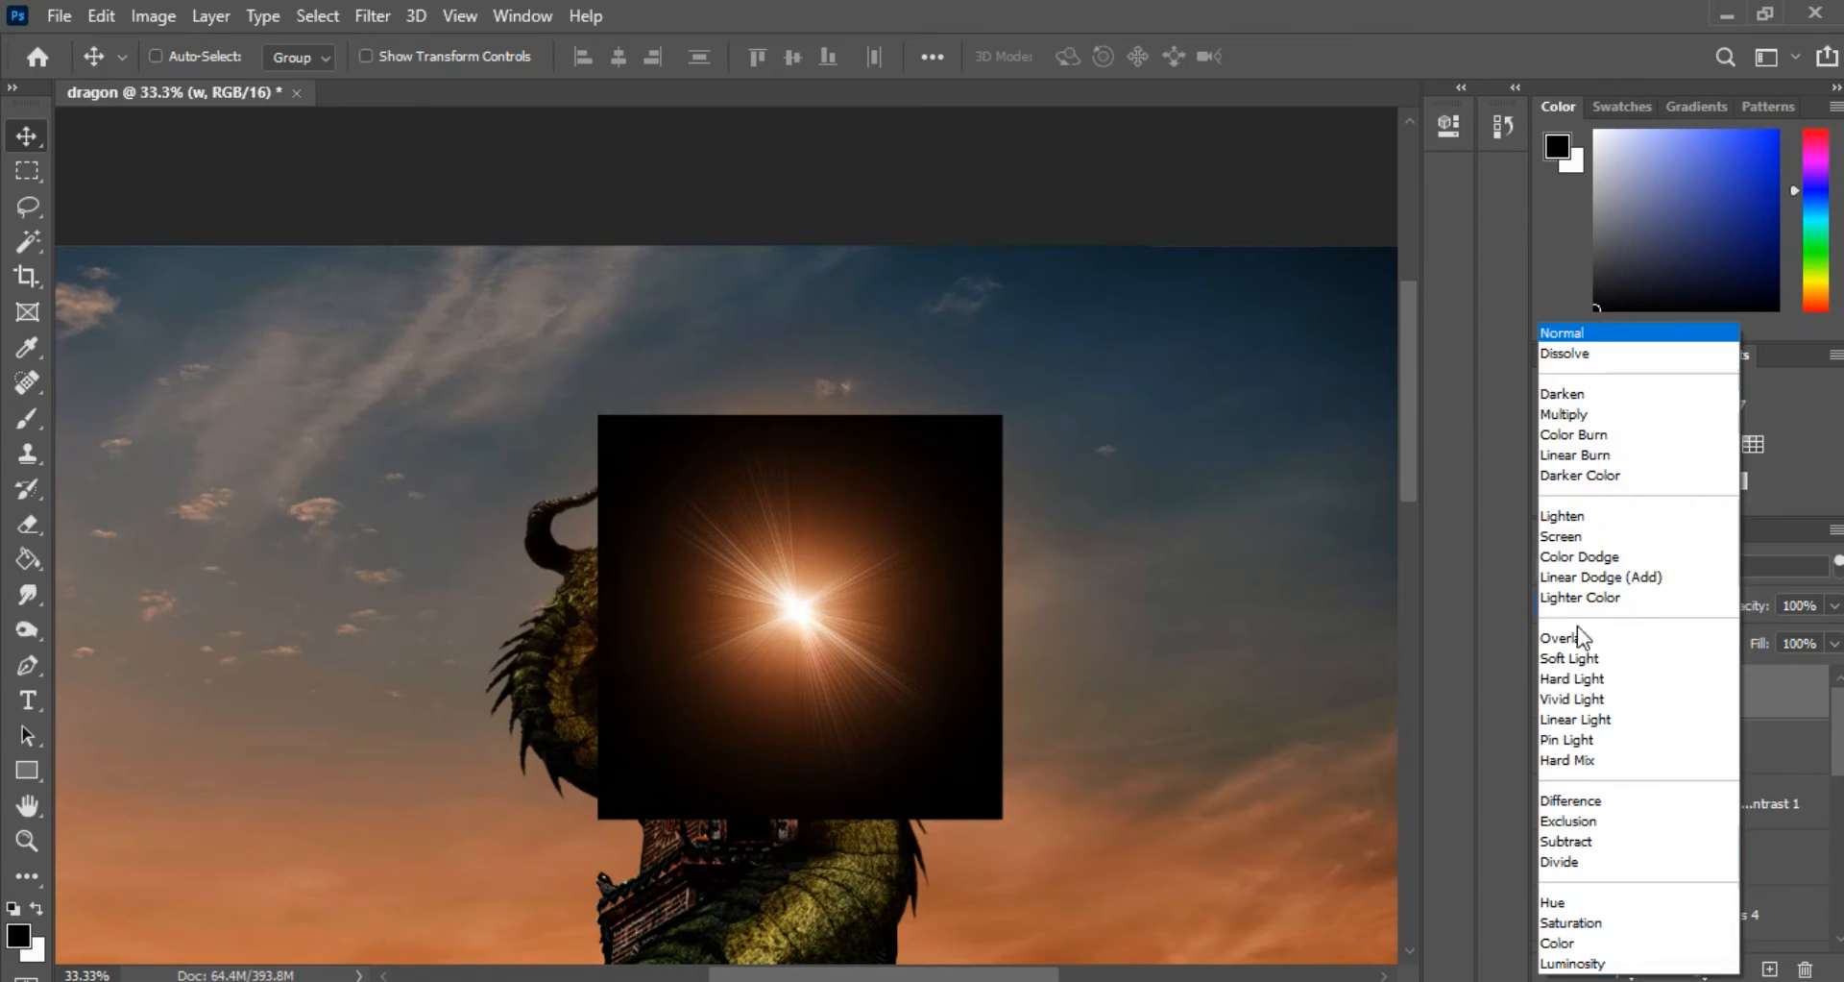
{"action": "left_click", "coordinate": [1577, 534]}
{"action": "key", "text": "ctrl+minus"}
{"action": "key", "text": "ctrl+minus"}
{"action": "key", "text": "ctrl+minus"}
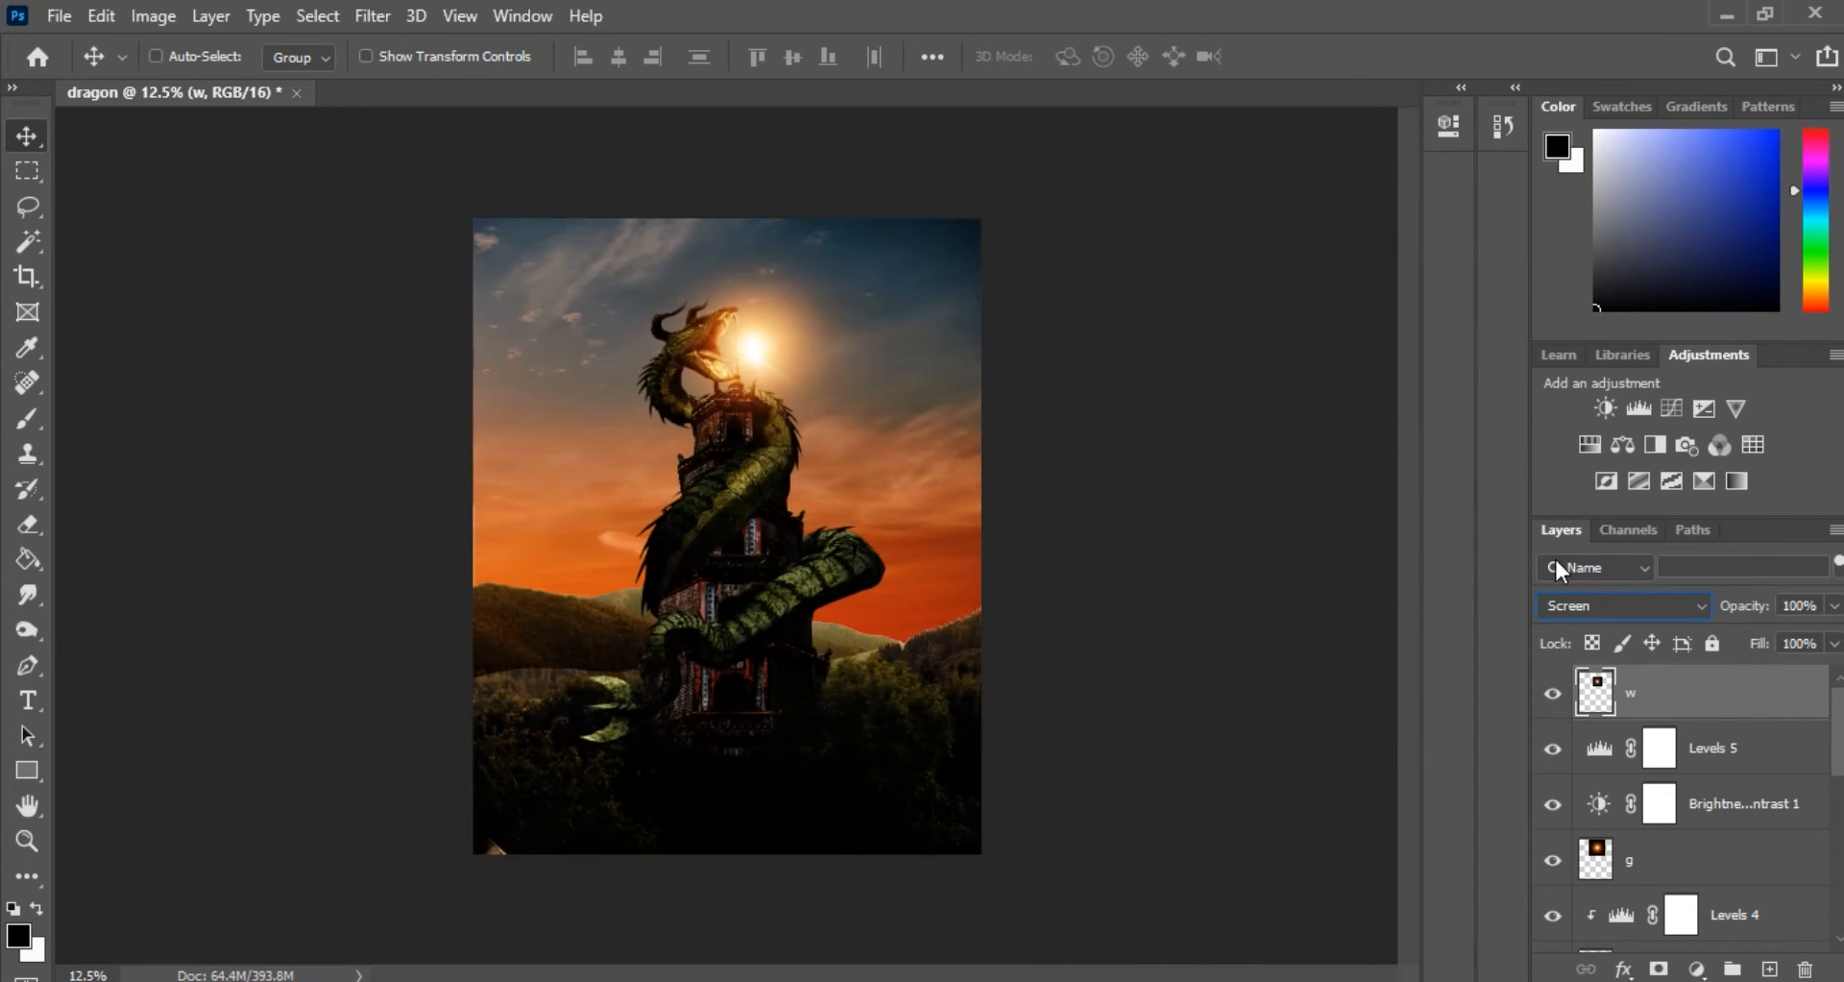
Clip the Levels 5 and Brightness/Contrast 1 adjustments back onto the glow layer g
{"action": "key", "text": "ctrl+plus"}
{"action": "key", "text": "ctrl+plus"}
{"action": "right_click", "coordinate": [1729, 747]}
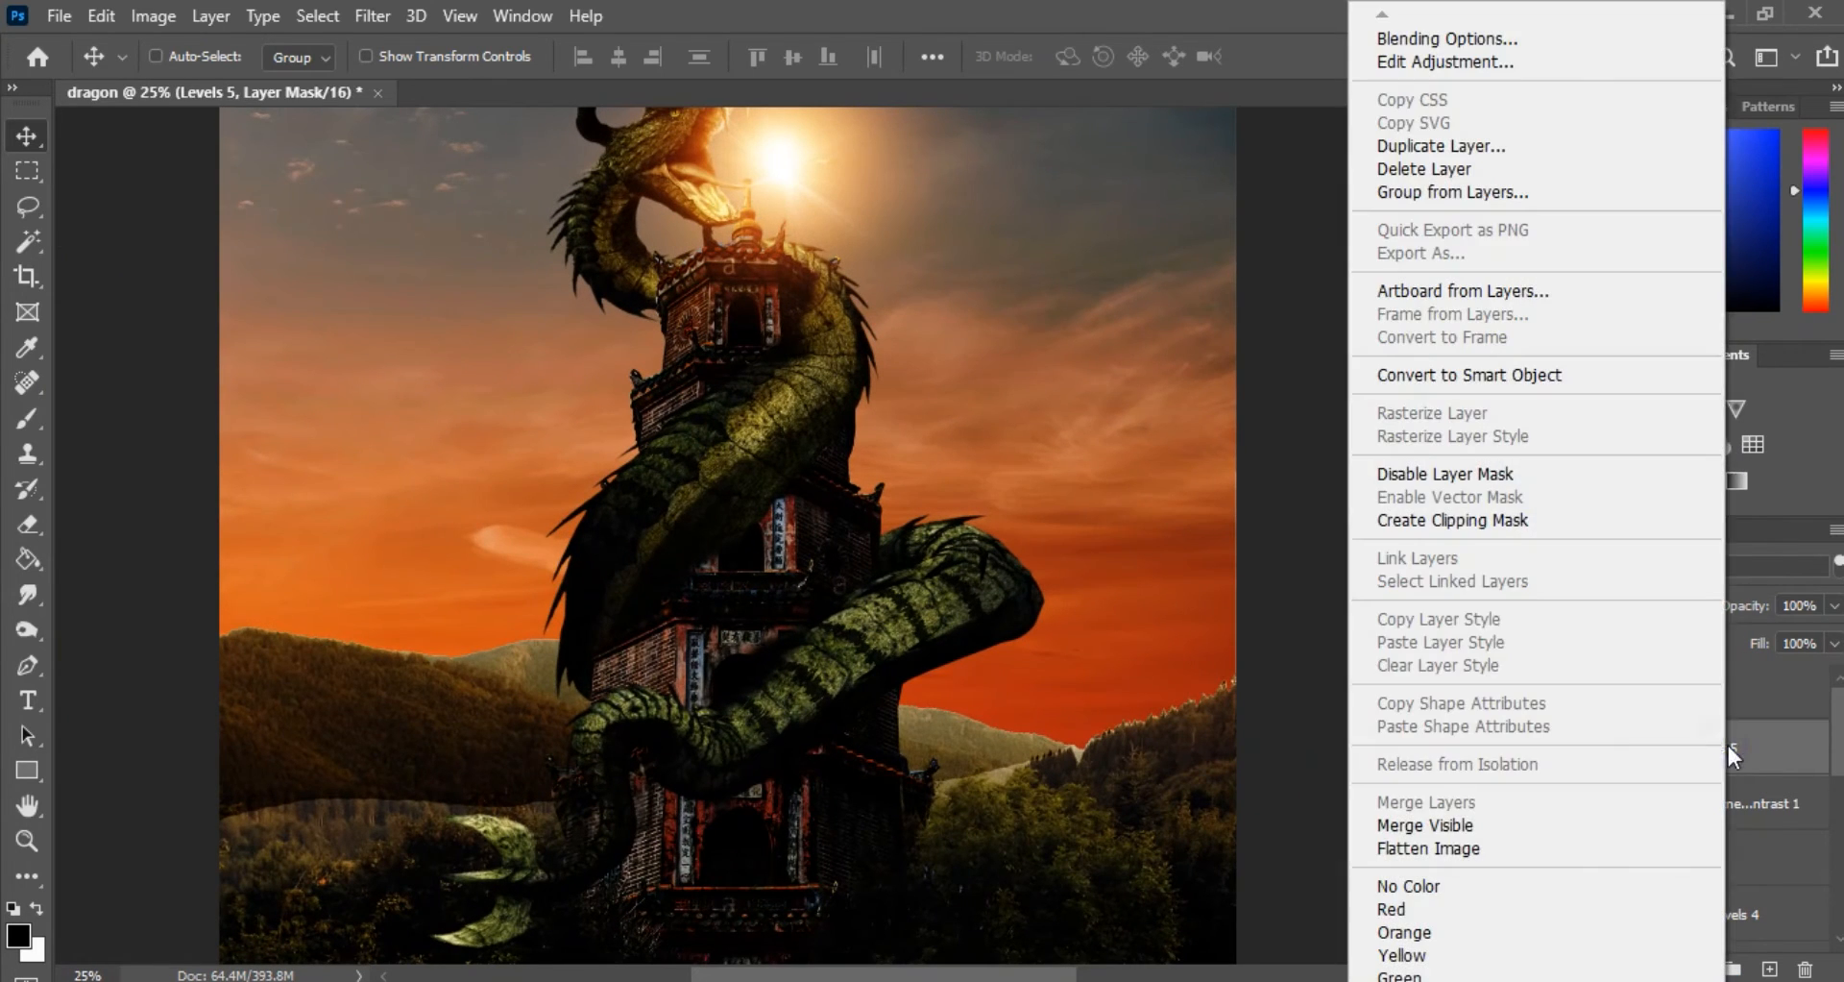
{"action": "left_click", "coordinate": [1455, 520]}
{"action": "key", "text": "ctrl+minus"}
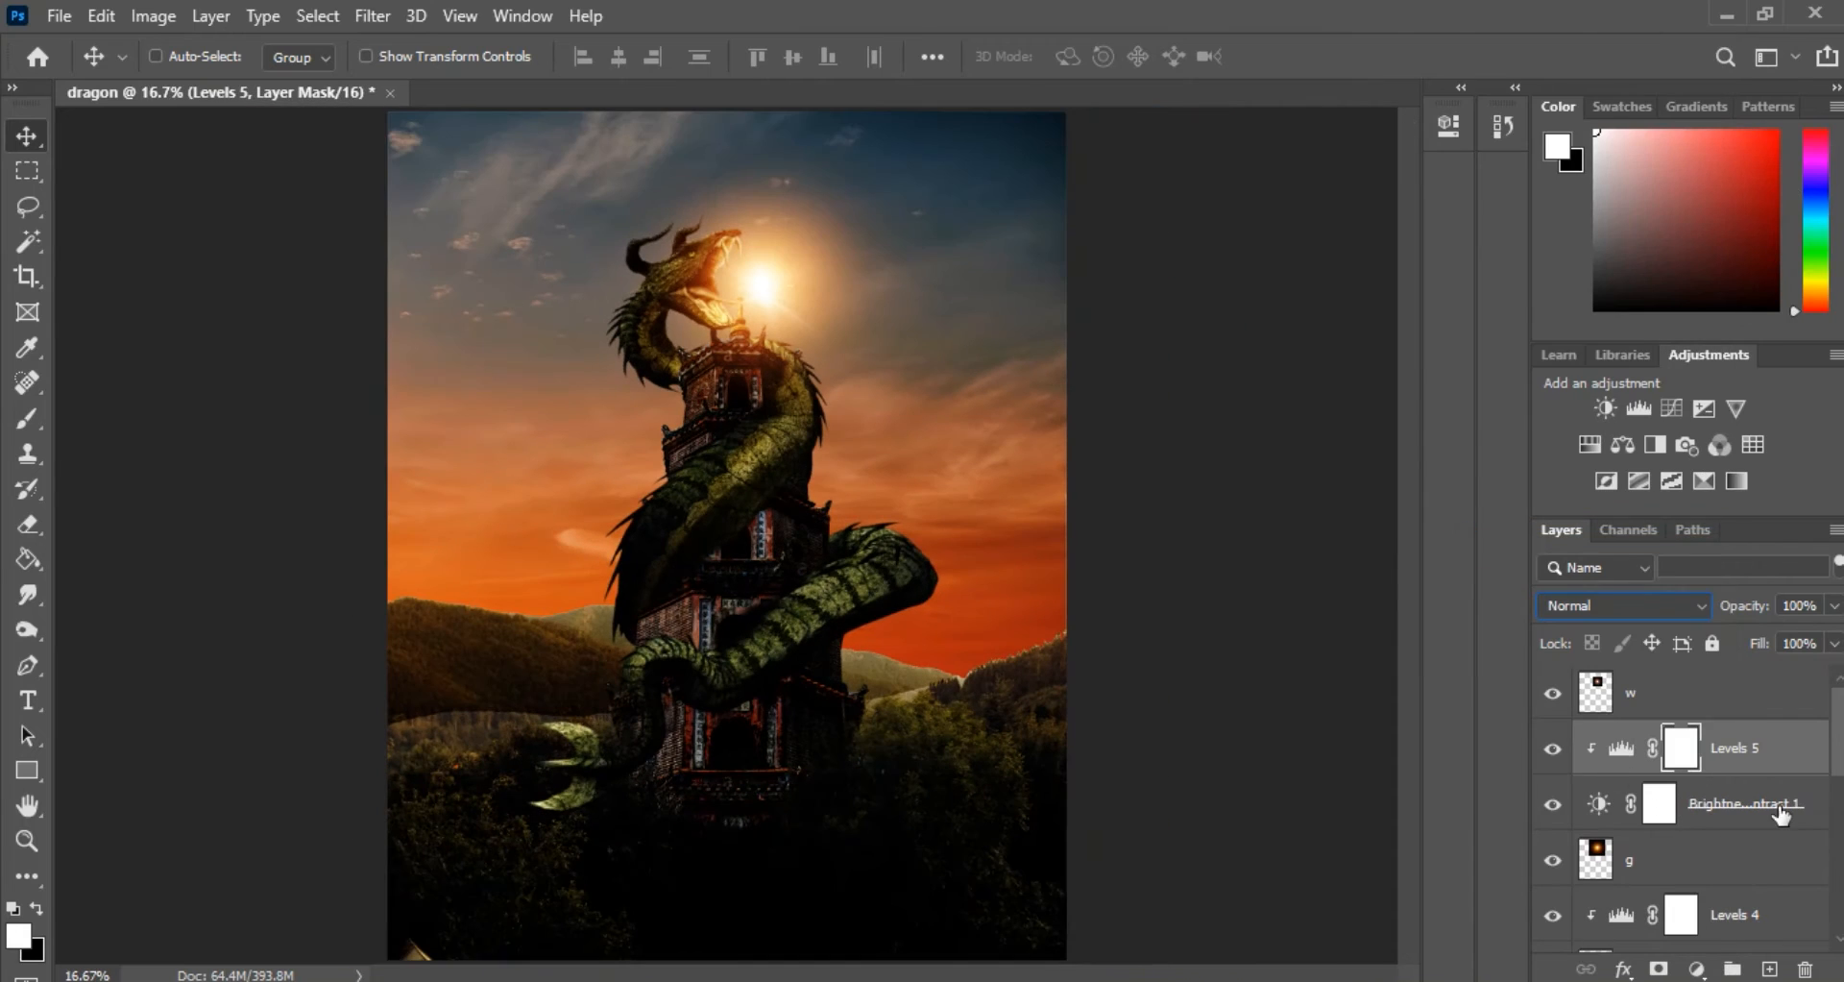
{"action": "right_click", "coordinate": [1782, 815]}
{"action": "left_click", "coordinate": [1501, 519]}
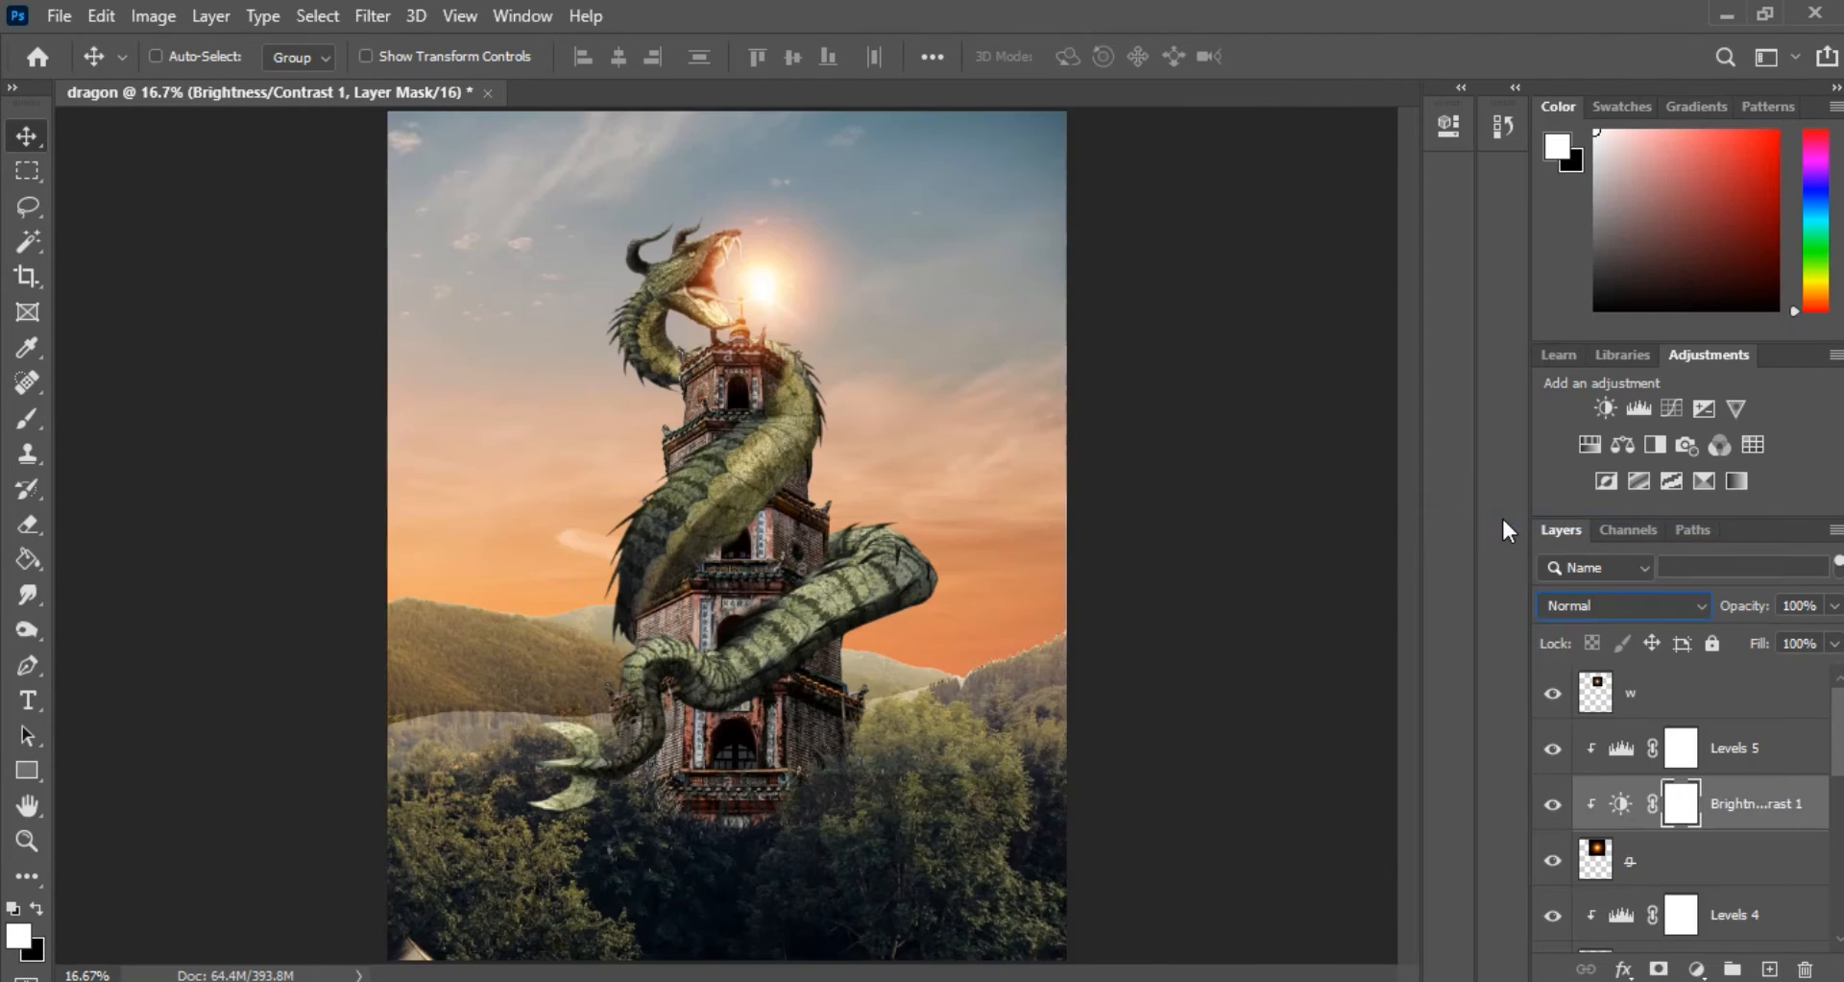
Compare the composite with the Brightness/Contrast 1 adjustment hidden and shown
{"action": "key", "text": "ctrl+minus"}
{"action": "key", "text": "ctrl+plus"}
{"action": "left_click", "coordinate": [1553, 804]}
{"action": "key", "text": "ctrl+minus"}
{"action": "left_click", "coordinate": [1553, 804]}
{"action": "key", "text": "ctrl+plus"}
{"action": "key", "text": "ctrl+plus"}
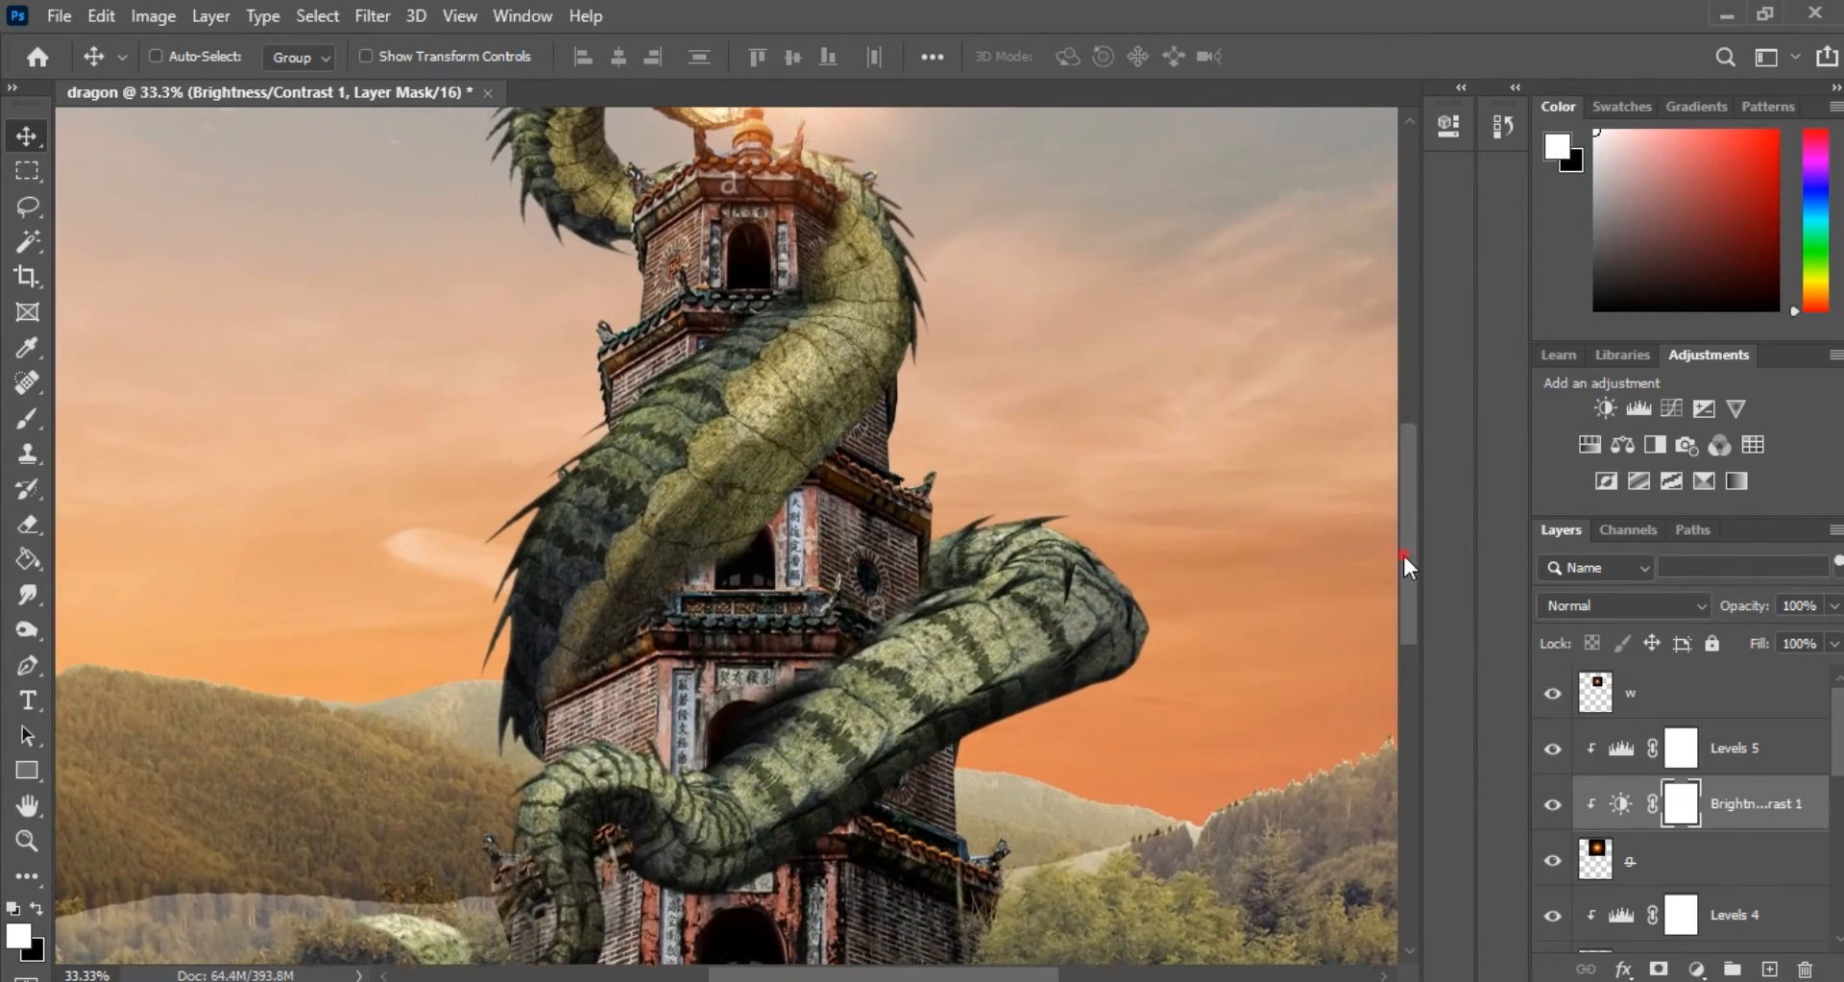
Nudge the flare layer w slightly at the dragon's mouth and add a new empty layer directly beneath it
{"action": "left_click_drag", "start_coordinate": [1402, 551], "coordinate": [1398, 436]}
{"action": "key", "text": "ctrl+plus"}
{"action": "left_click", "coordinate": [1782, 696]}
{"action": "mouse_move", "coordinate": [797, 512]}
{"action": "left_mouse_down"}
{"action": "mouse_move", "coordinate": [803, 527]}
{"action": "mouse_move", "coordinate": [813, 498]}
{"action": "left_mouse_up"}
{"action": "left_click", "coordinate": [1772, 968], "text": "ctrl"}
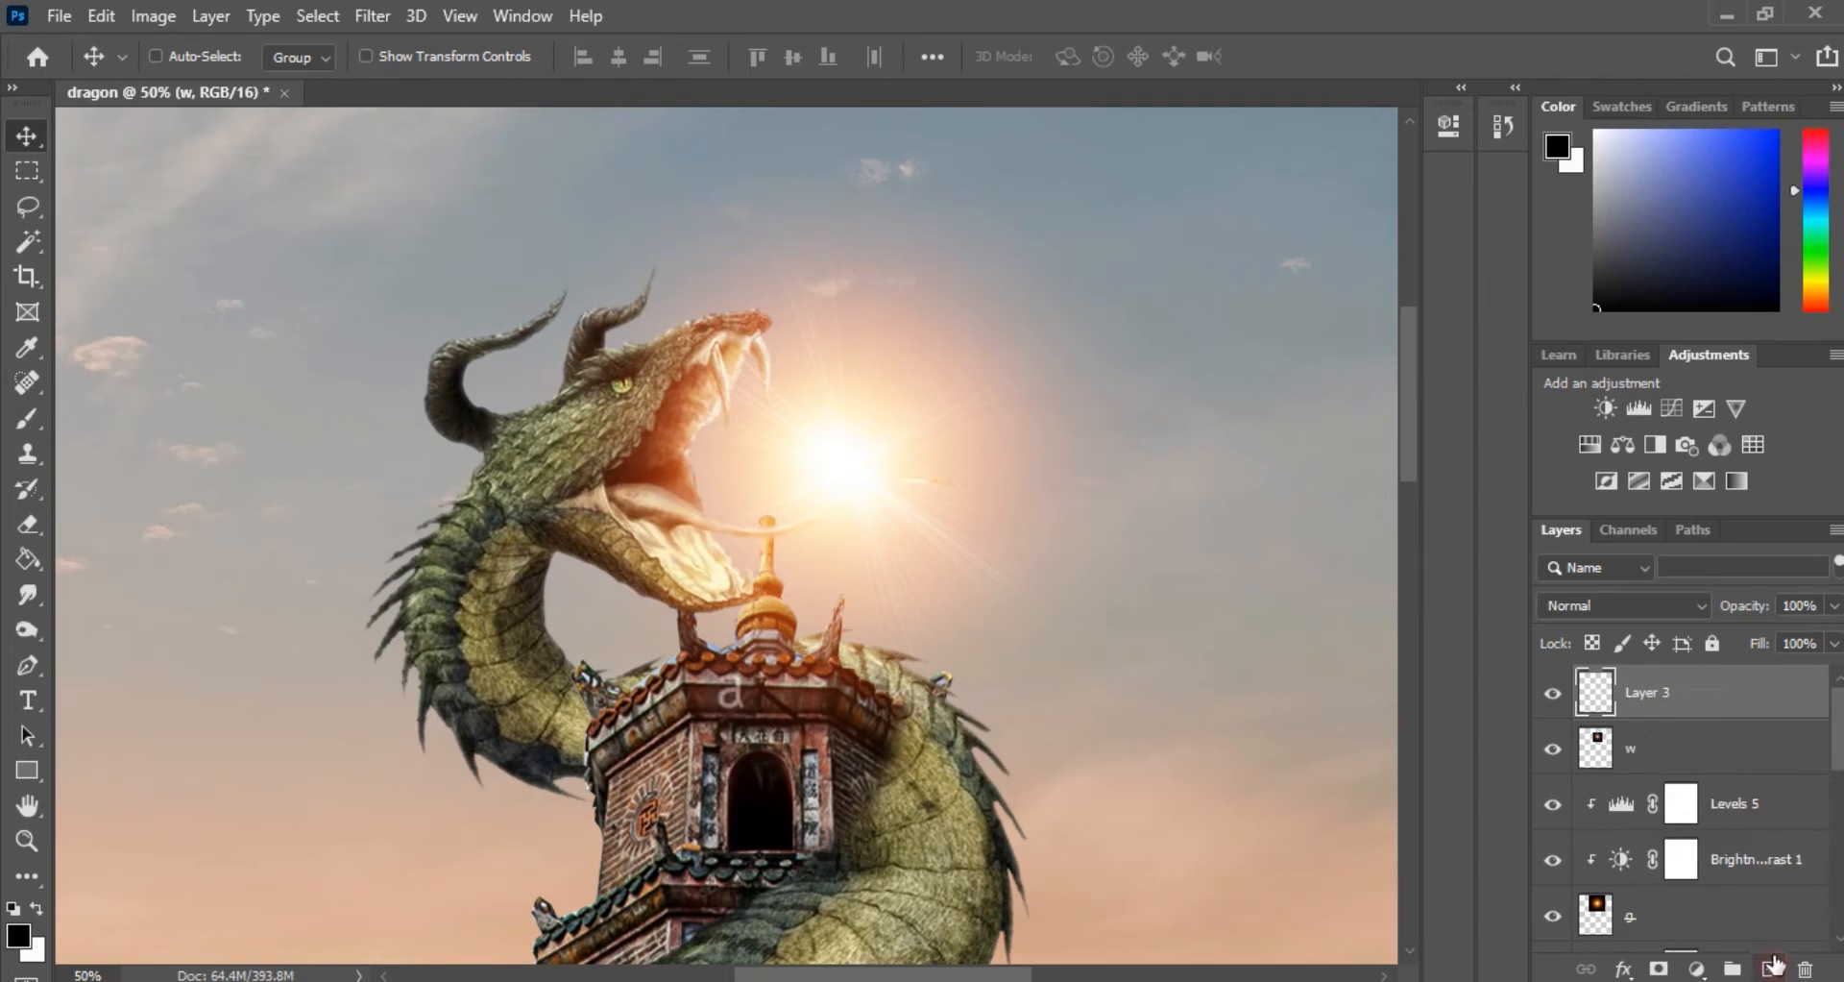
Activate the Brush tool and set the foreground color to bright orange ff530f
{"action": "left_click", "coordinate": [29, 420]}
{"action": "left_click", "coordinate": [21, 932]}
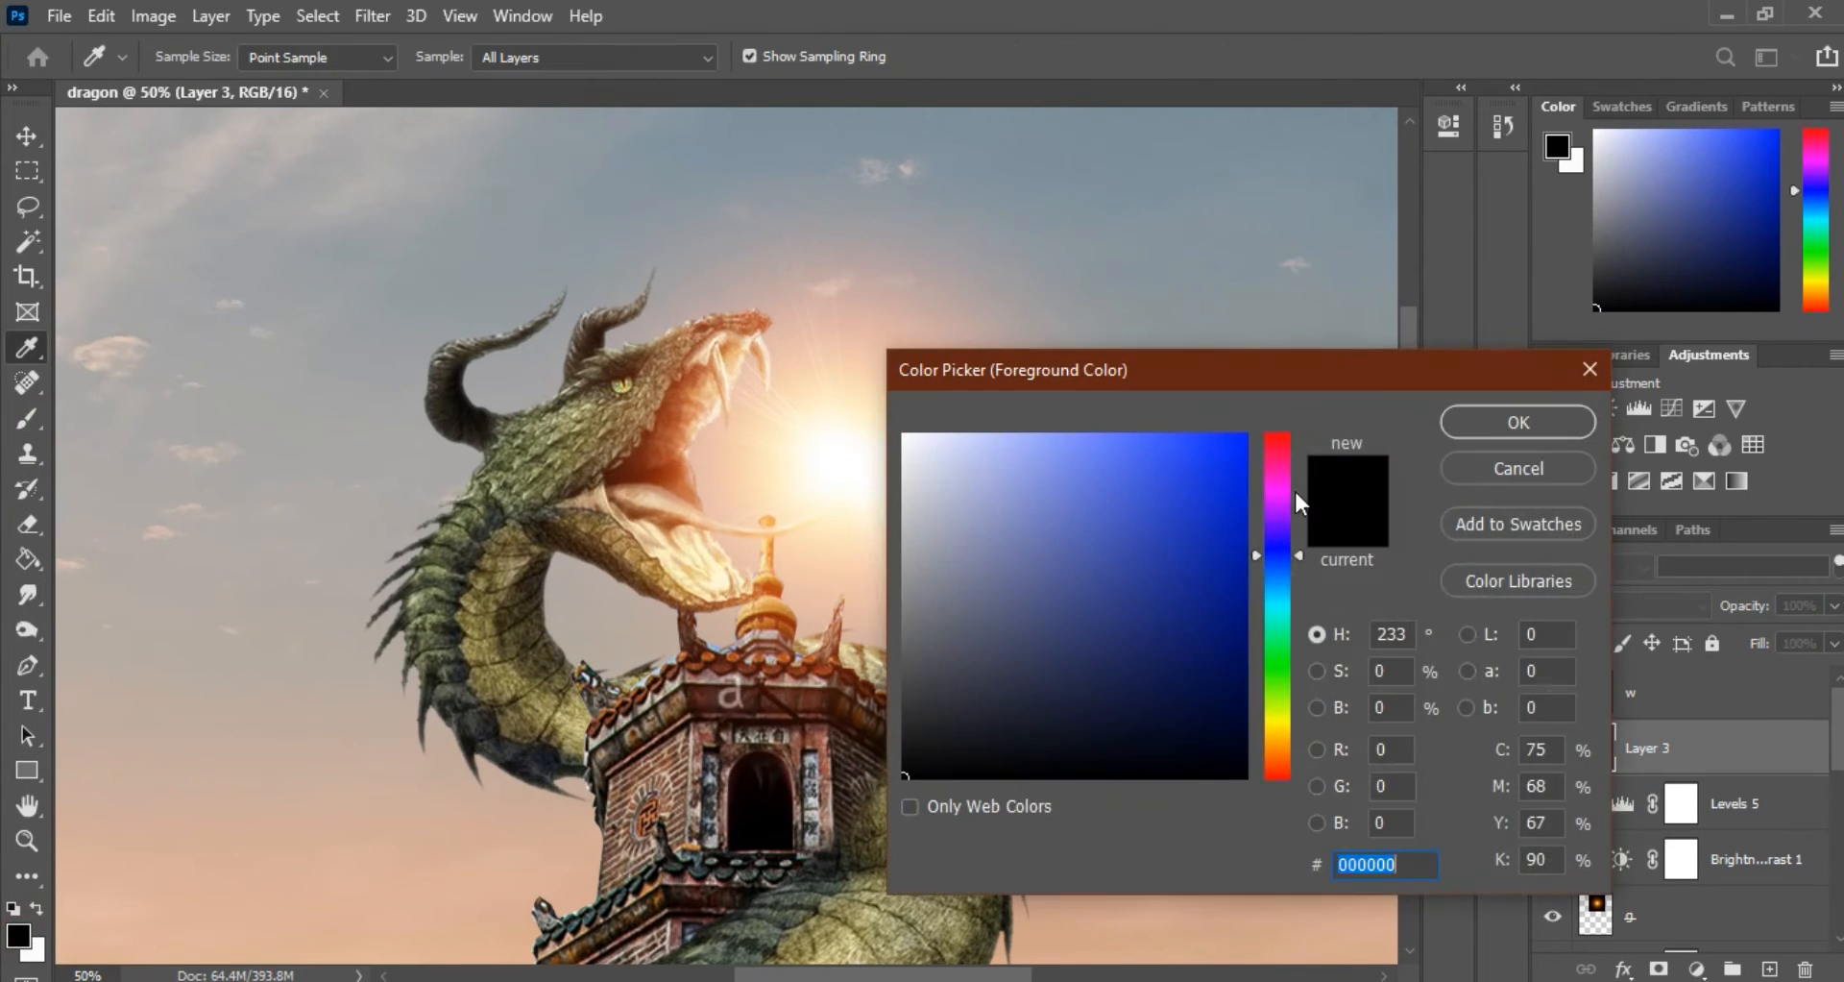
{"action": "left_click", "coordinate": [1279, 741]}
{"action": "left_click_drag", "start_coordinate": [1221, 479], "coordinate": [1242, 516]}
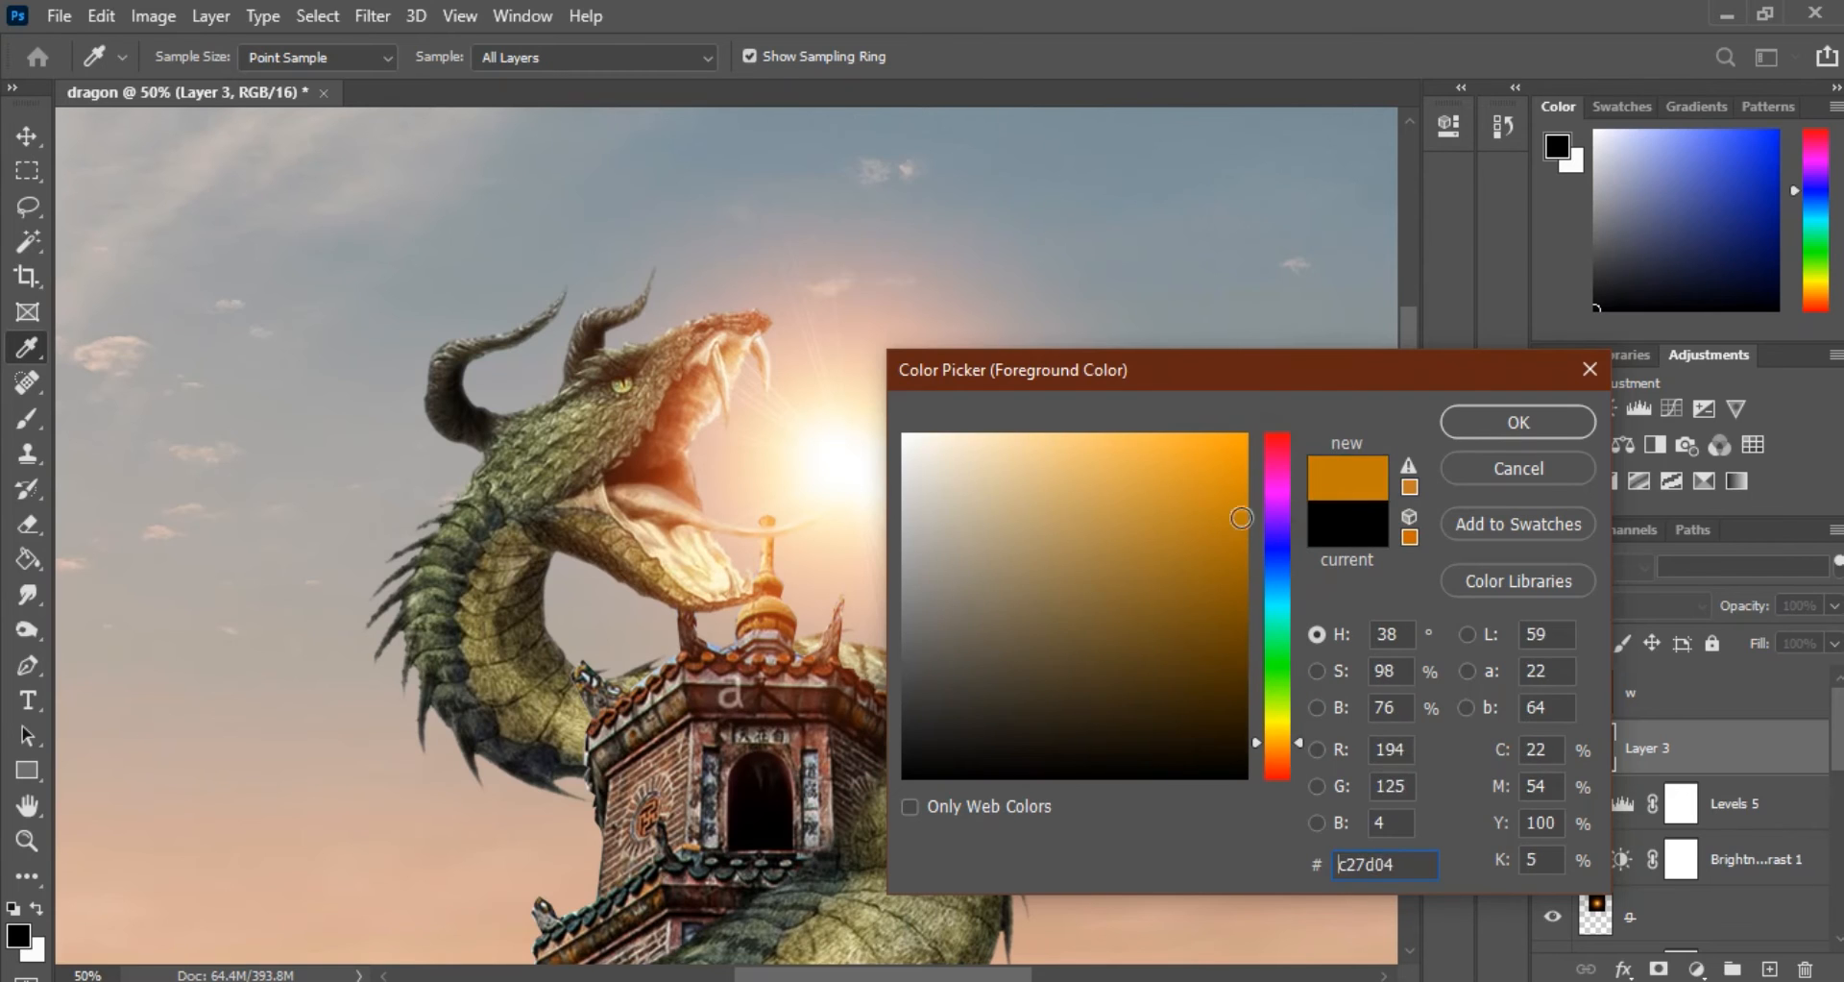
{"action": "left_click", "coordinate": [1281, 762]}
{"action": "left_click_drag", "start_coordinate": [1217, 448], "coordinate": [1227, 433]}
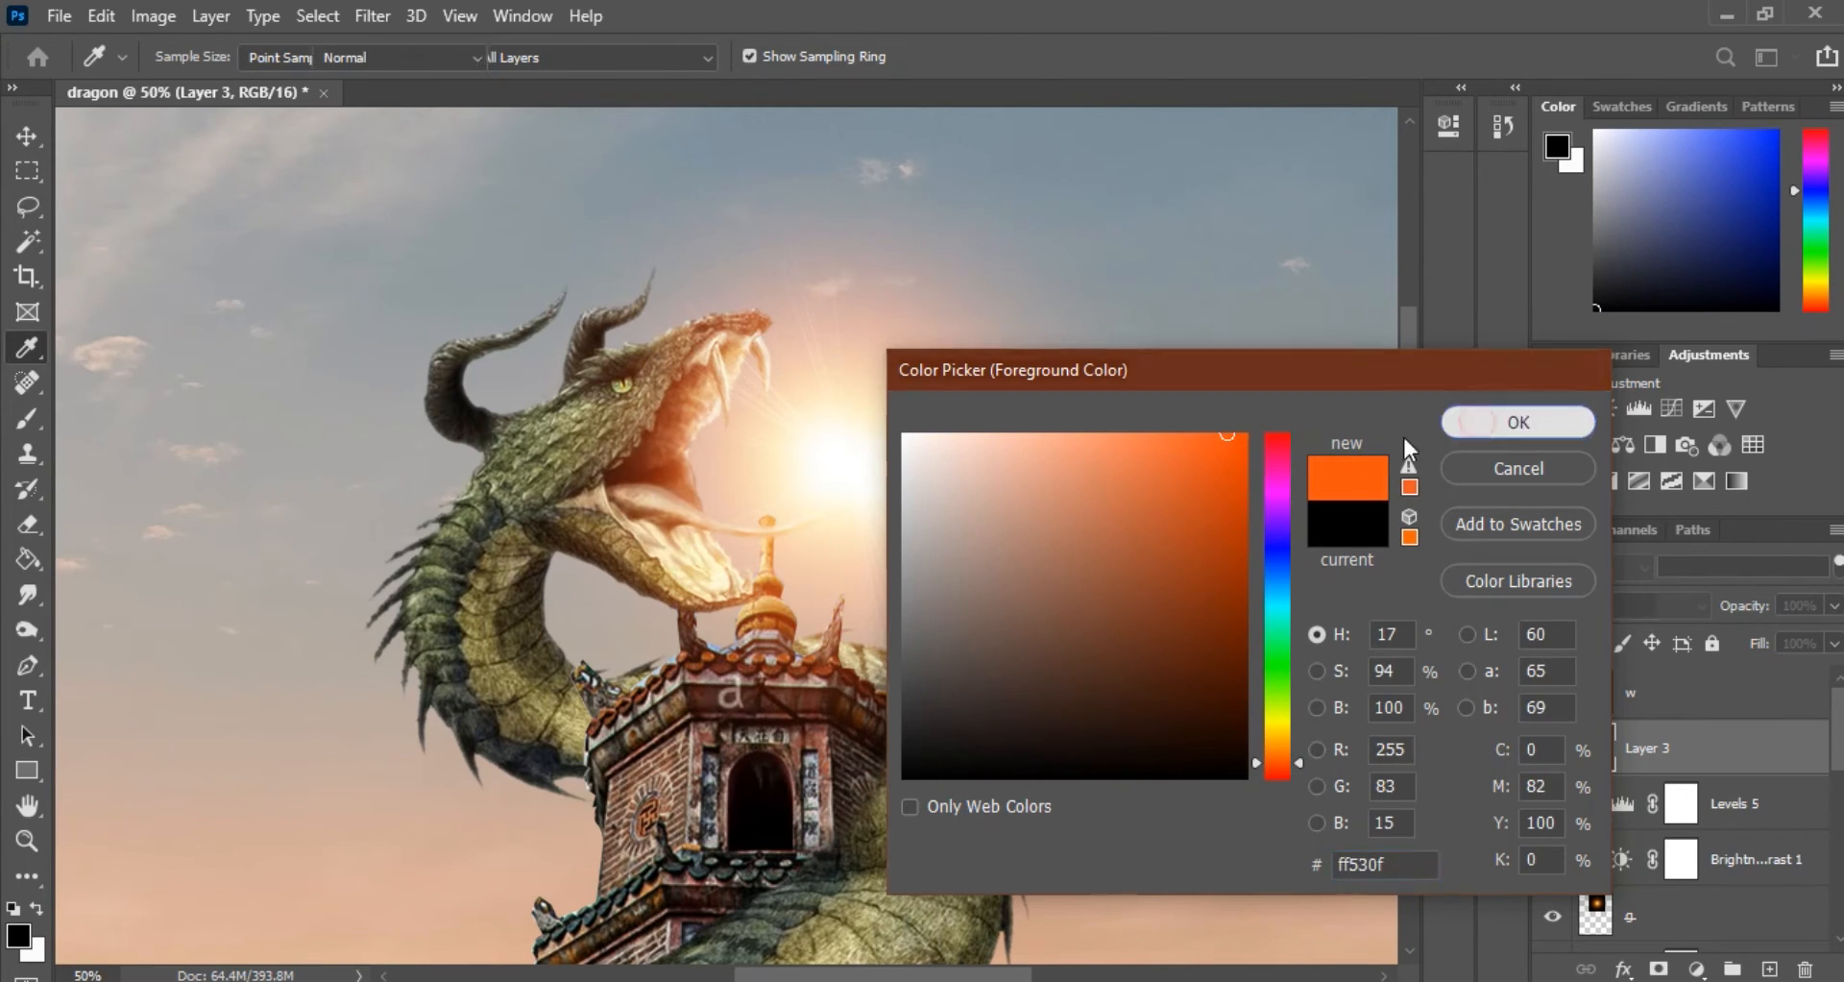
{"action": "left_click", "coordinate": [1466, 426]}
Choose a soft round brush at 200 px and paint an orange glow around the flare's center on Layer 3
{"action": "left_click", "coordinate": [120, 59]}
{"action": "left_click", "coordinate": [196, 58]}
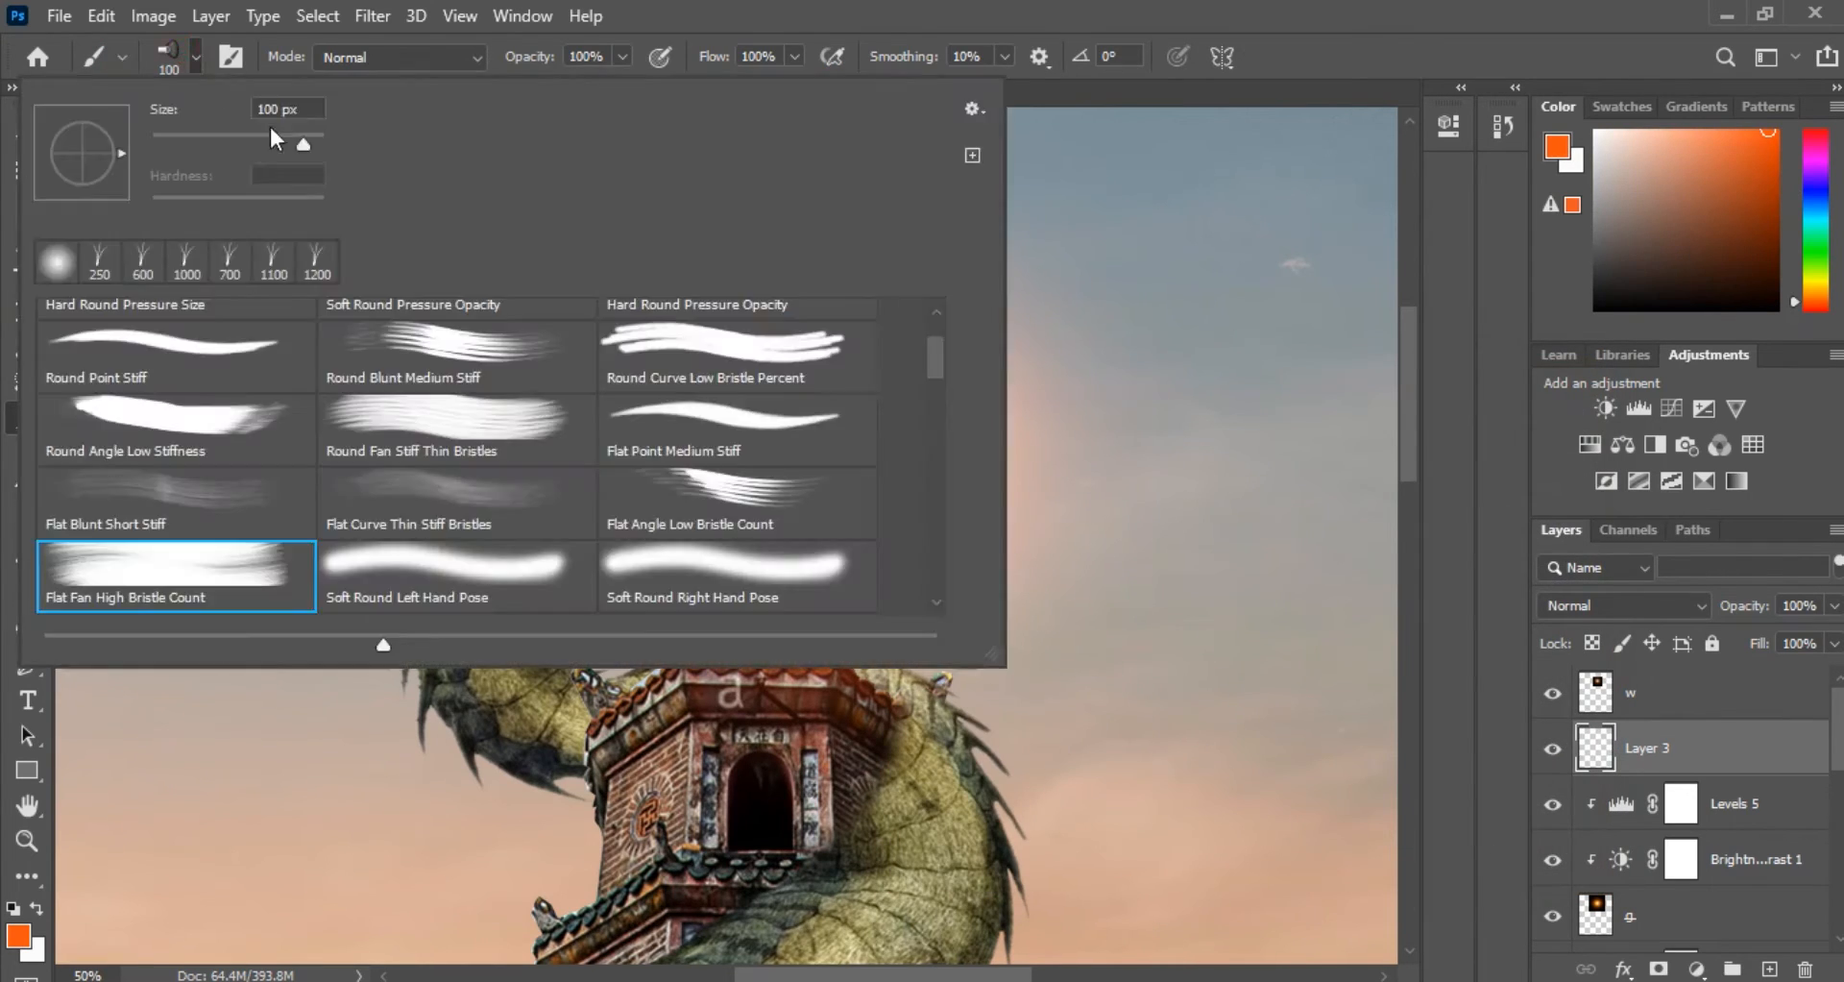
{"action": "left_click_drag", "start_coordinate": [935, 368], "coordinate": [938, 308]}
{"action": "left_click", "coordinate": [748, 310]}
{"action": "left_click", "coordinate": [1381, 10]}
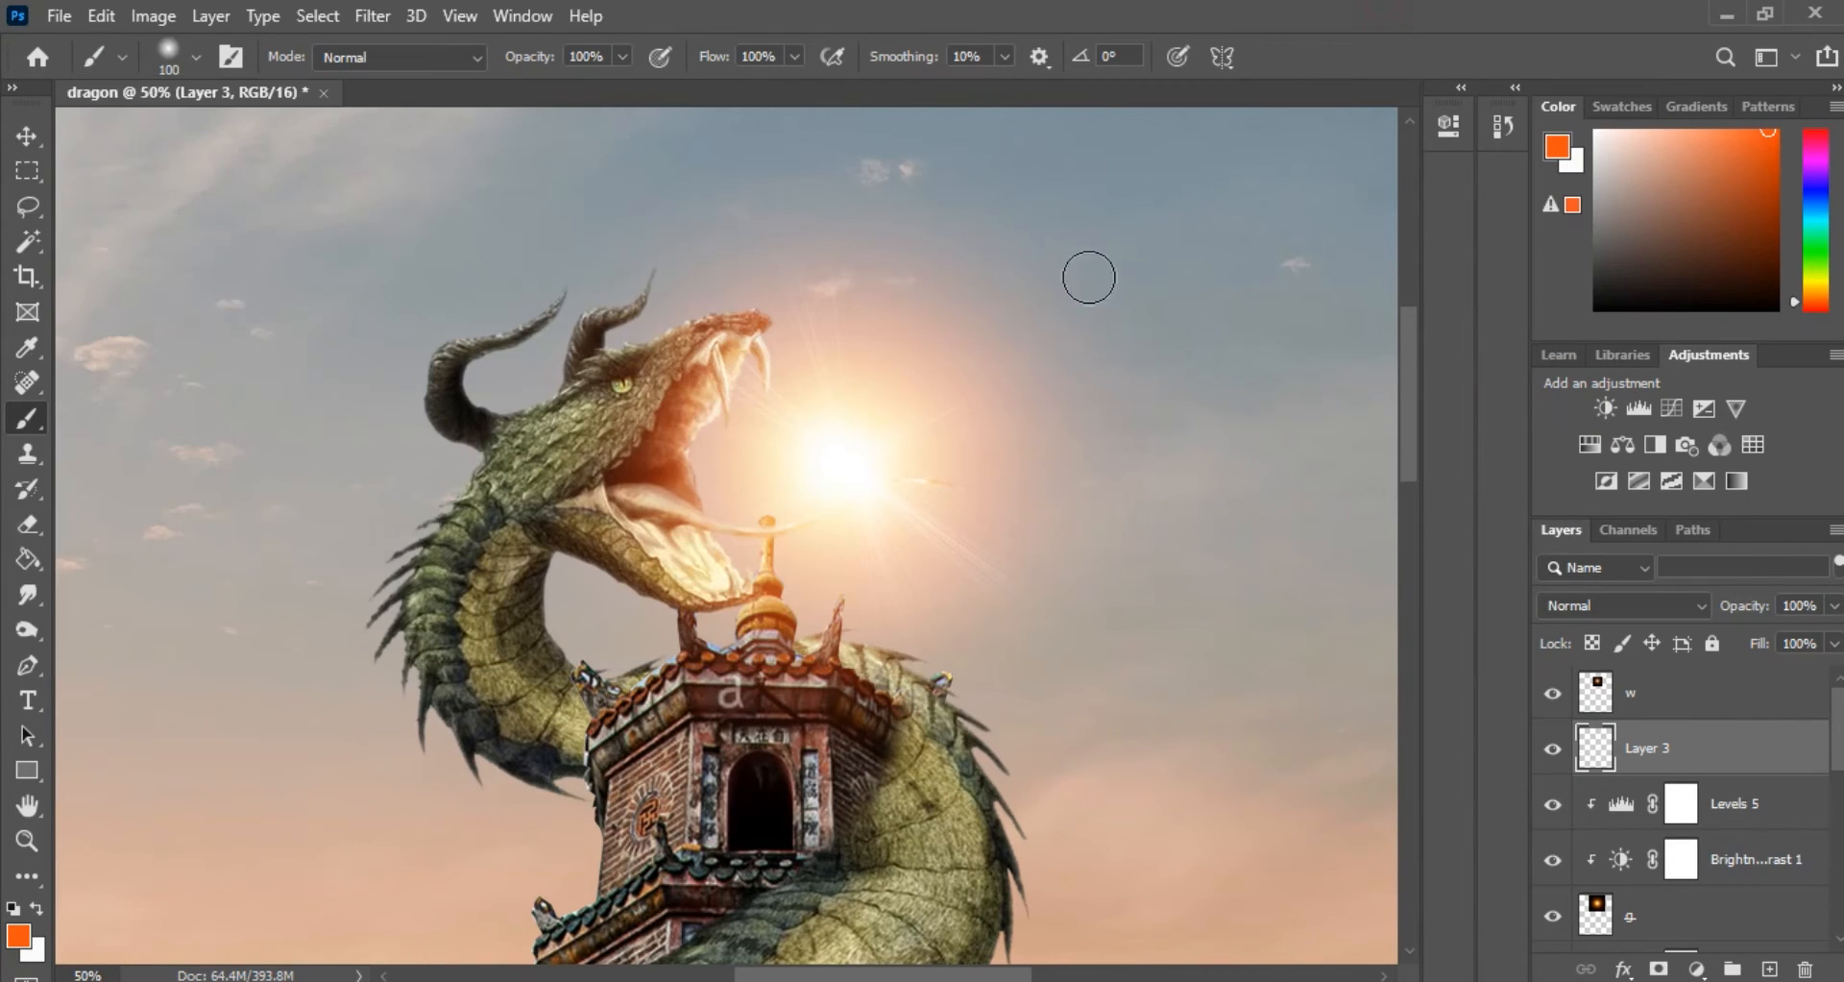
{"action": "key", "text": "bracketright"}
{"action": "key", "text": "bracketright"}
{"action": "key", "text": "bracketright"}
{"action": "key", "text": "bracketright"}
{"action": "left_click_drag", "start_coordinate": [795, 457], "coordinate": [848, 469]}
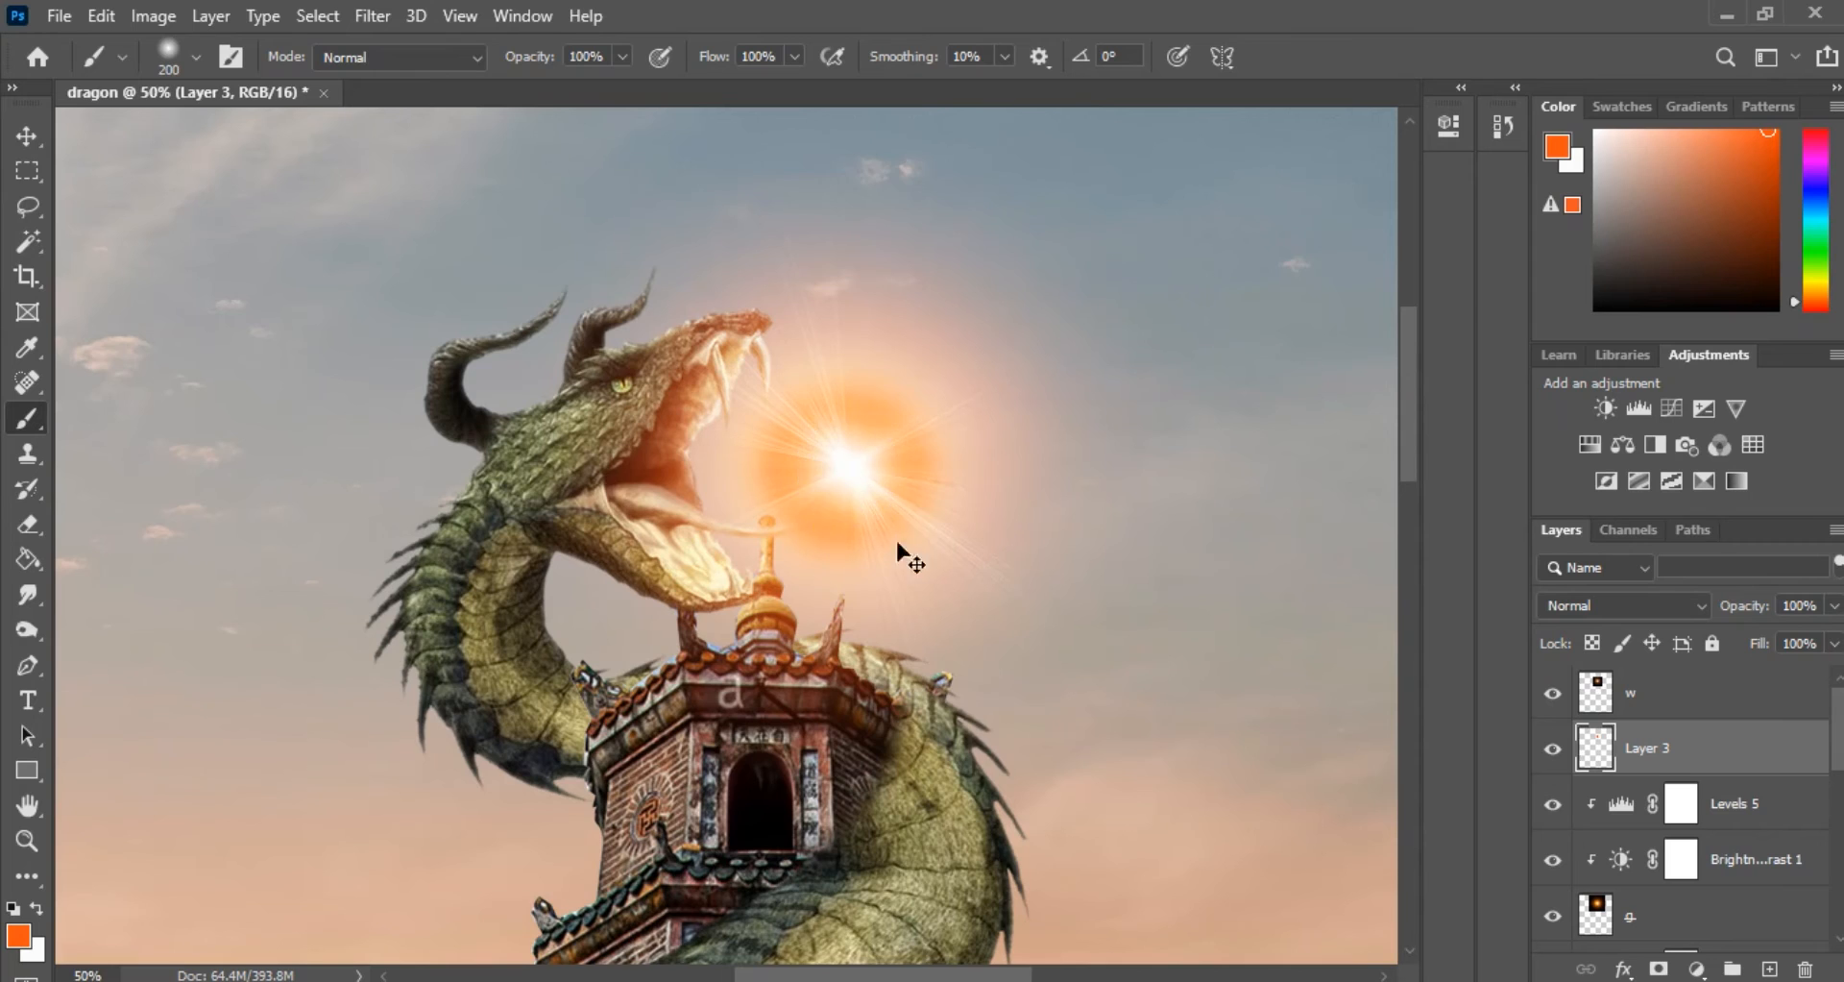
Place the smoke image above Layer 3 and position it across the lower part of the composite
{"action": "key", "text": "ctrl+0"}
{"action": "left_click", "coordinate": [27, 135]}
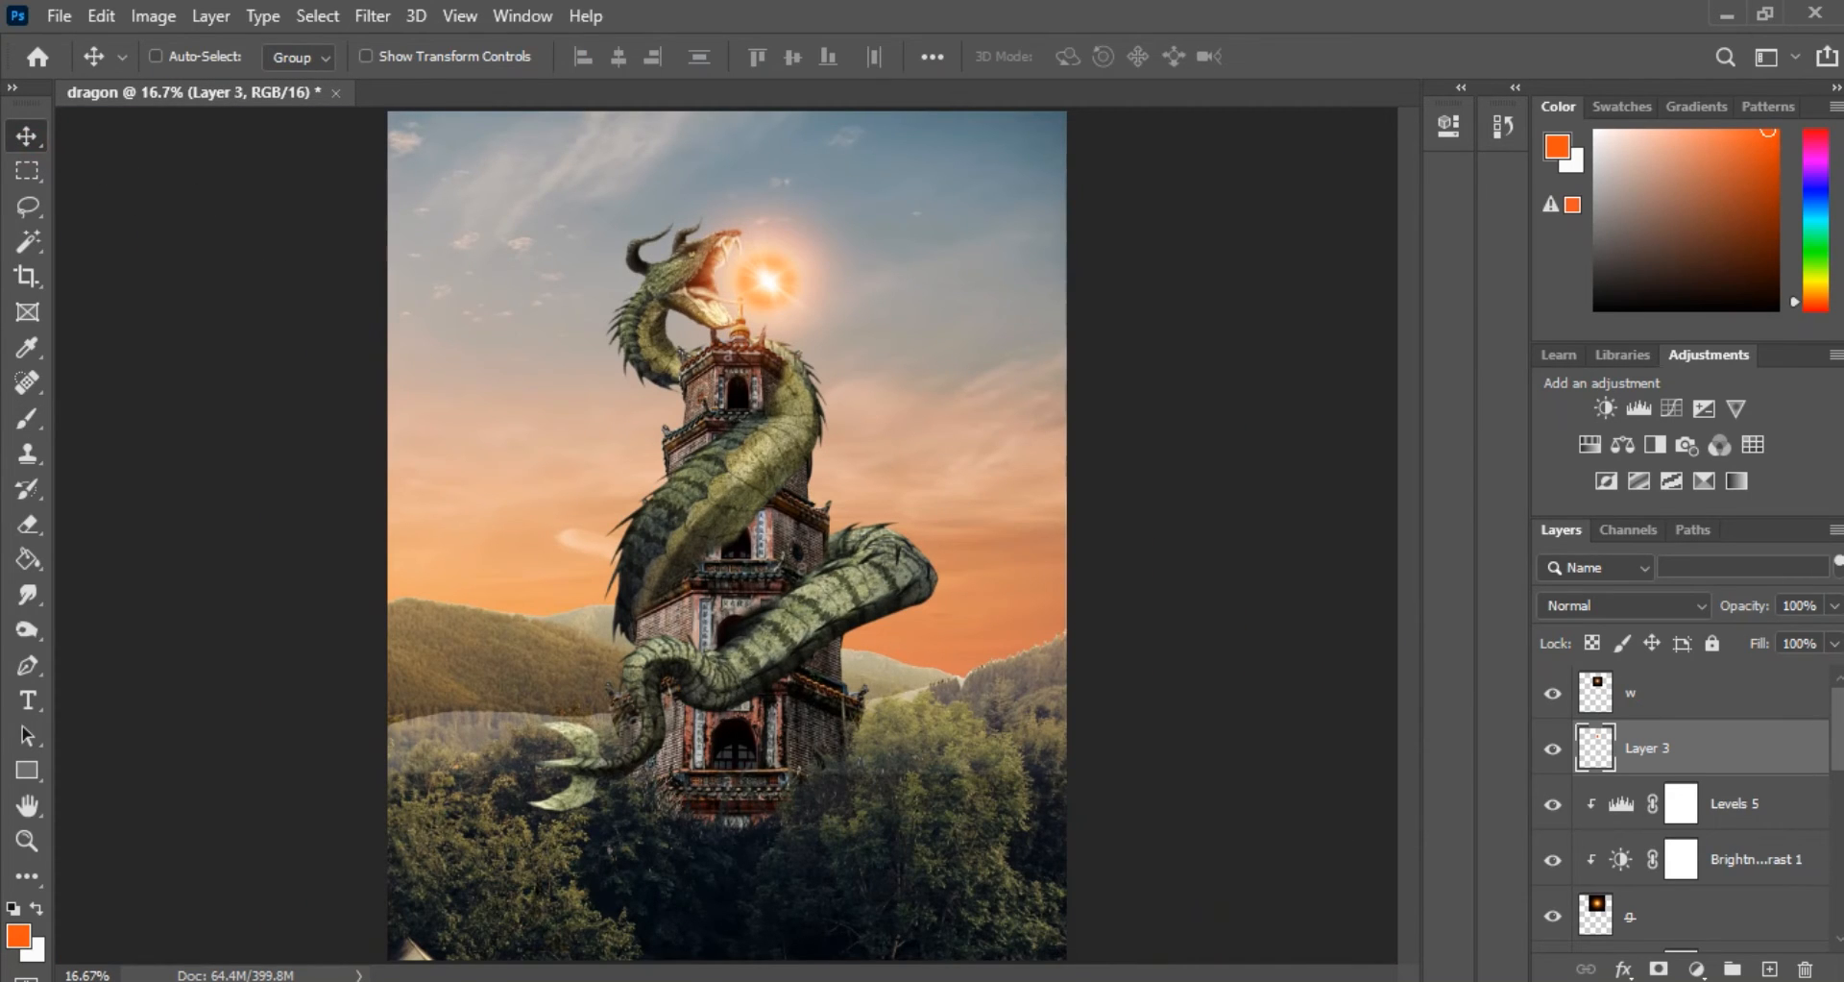
{"action": "left_click", "coordinate": [688, 972]}
{"action": "left_click_drag", "start_coordinate": [304, 213], "coordinate": [827, 677]}
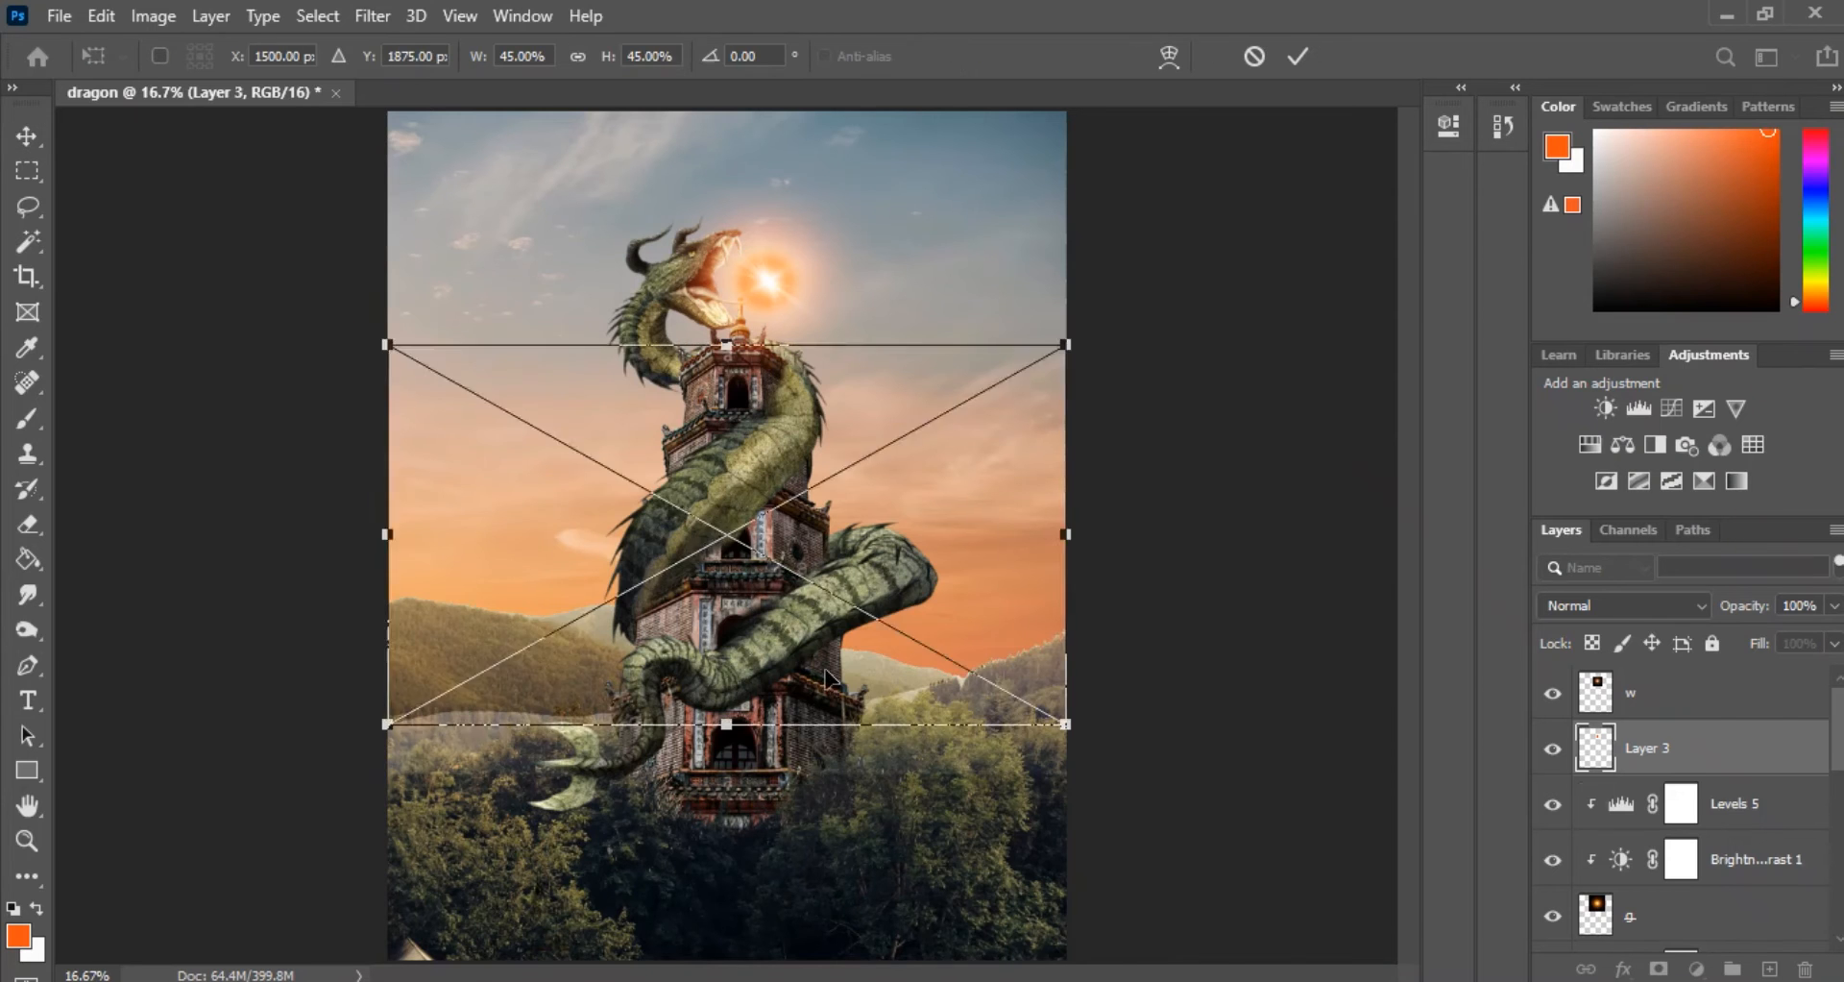
{"action": "key", "text": "ctrl+minus"}
{"action": "left_click_drag", "start_coordinate": [868, 564], "coordinate": [861, 852]}
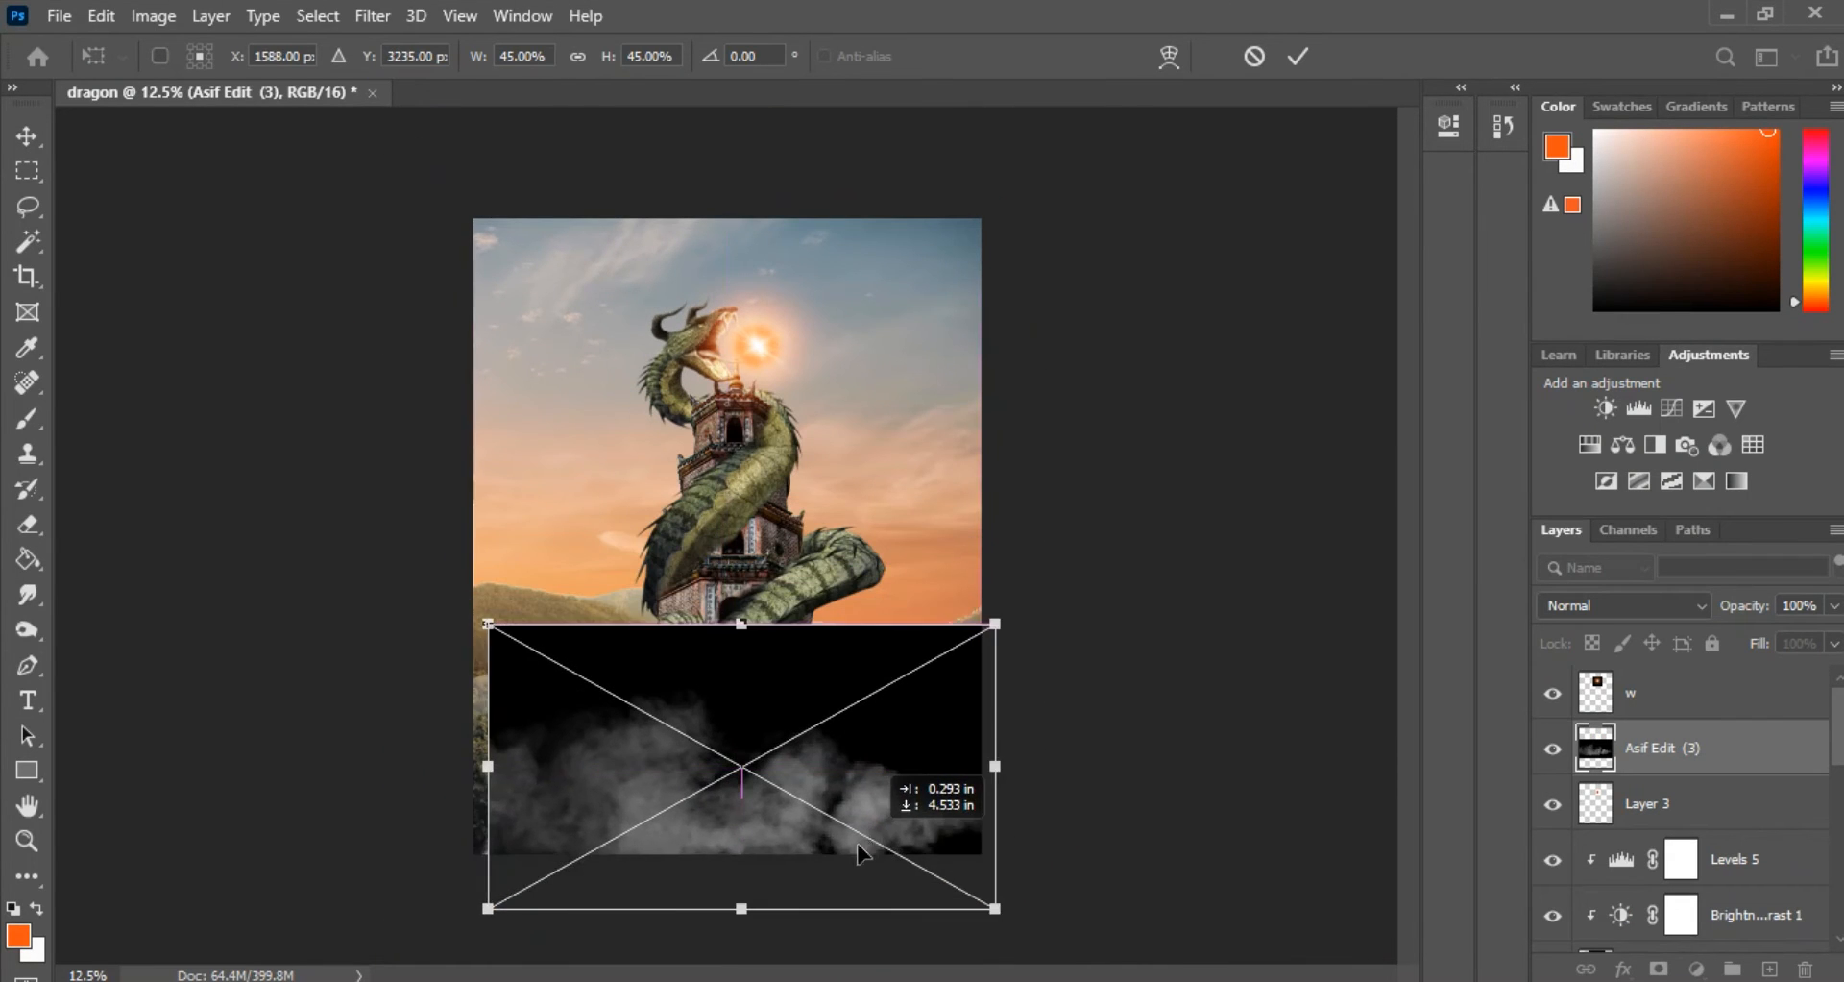
{"action": "left_click", "coordinate": [1298, 56]}
Set the smoke layer's blend mode to Screen and rasterize the layer
{"action": "left_click", "coordinate": [1663, 605]}
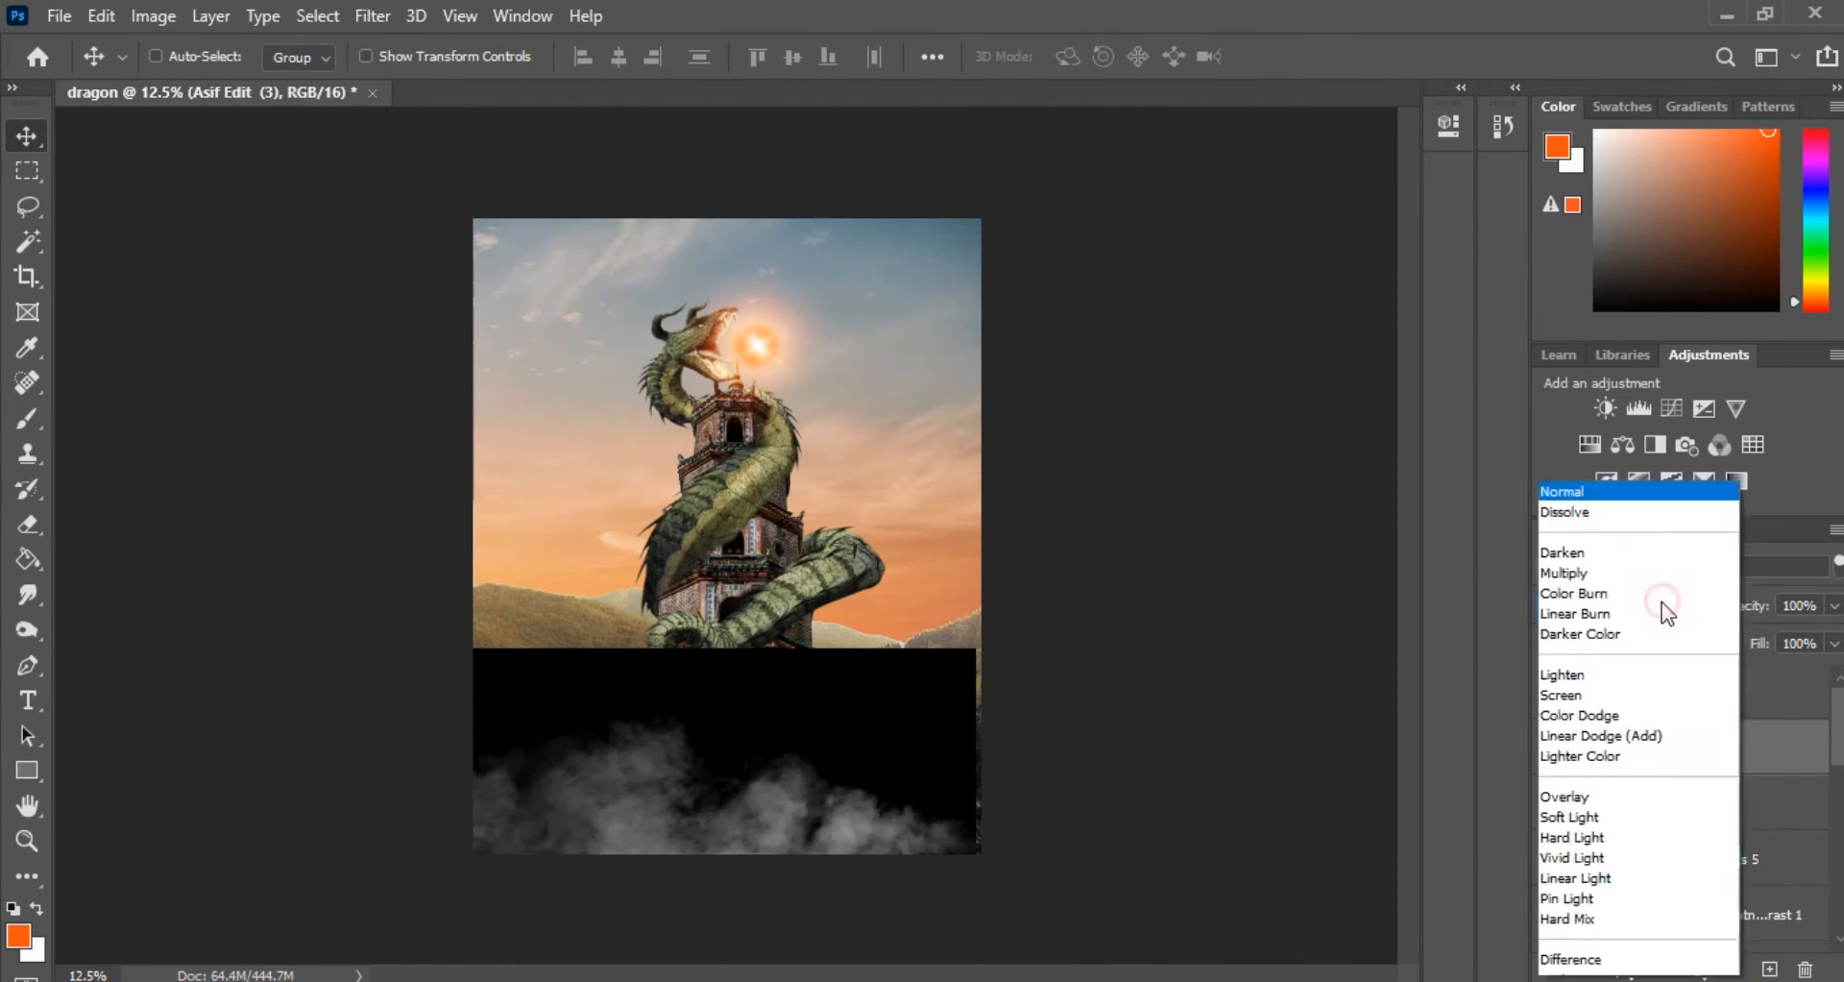
{"action": "left_click", "coordinate": [1588, 538]}
{"action": "right_click", "coordinate": [1710, 761]}
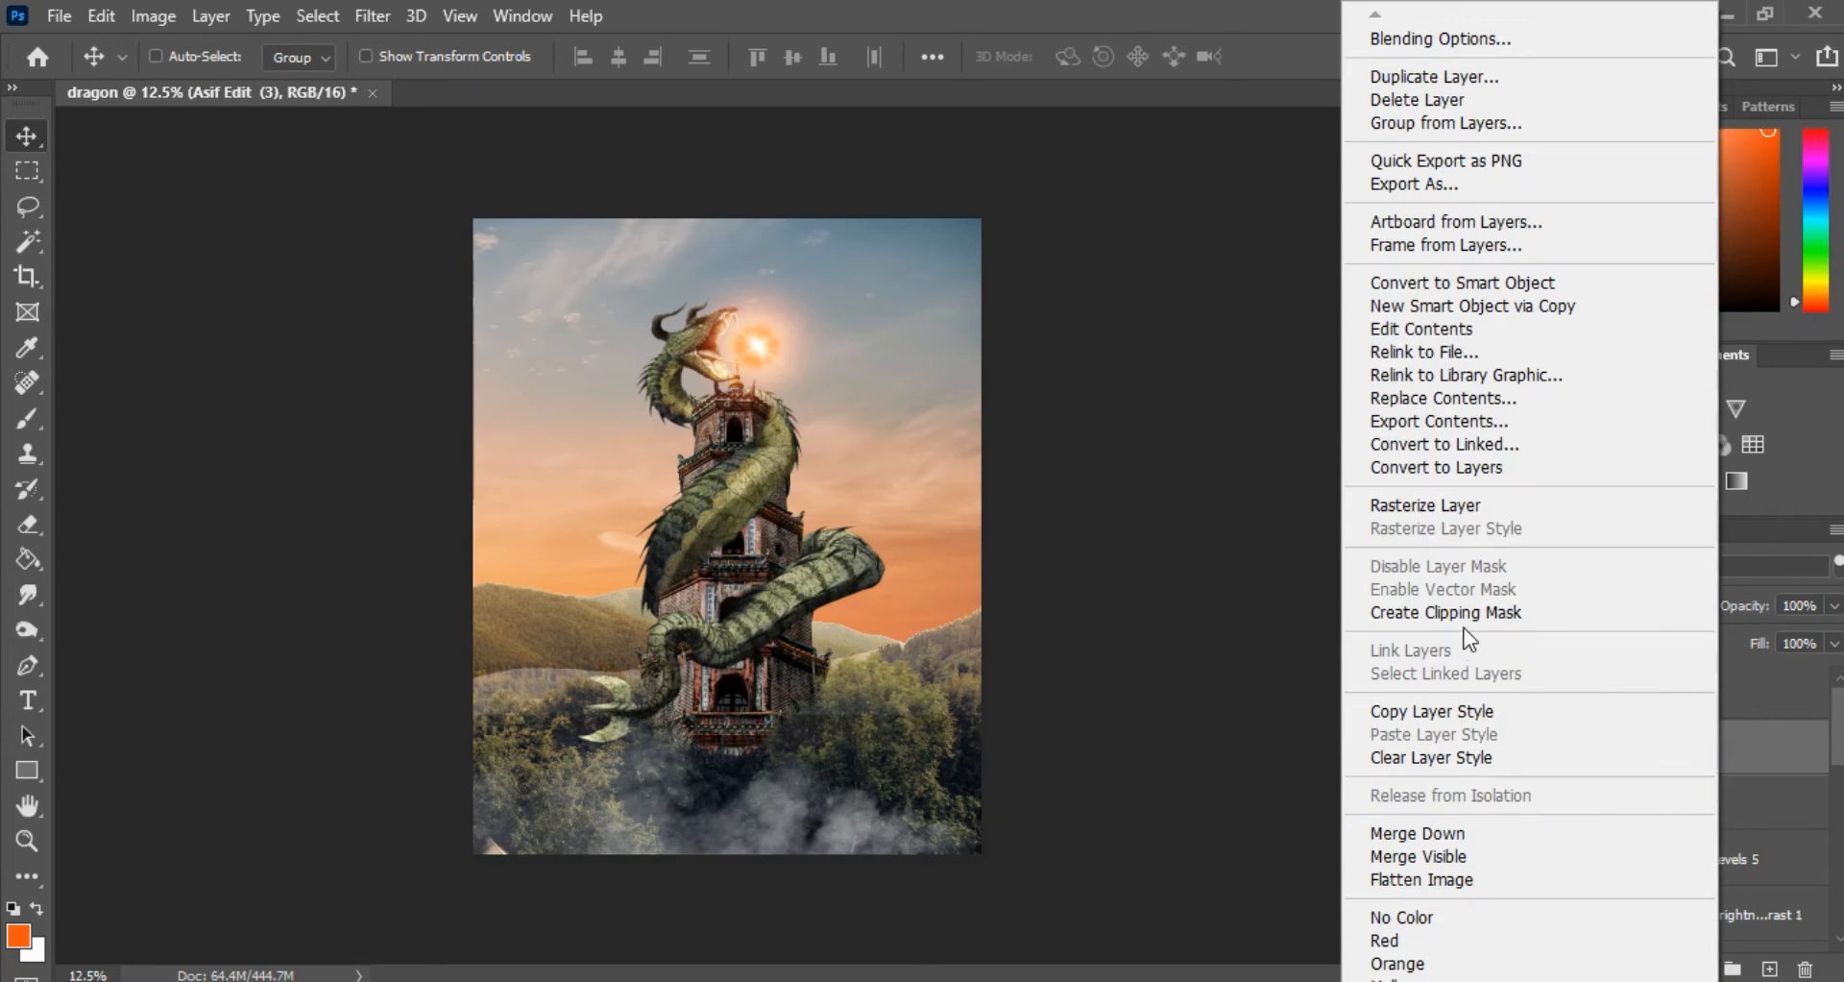
{"action": "left_click", "coordinate": [1425, 505]}
{"action": "left_click_drag", "start_coordinate": [1695, 747], "coordinate": [1751, 743]}
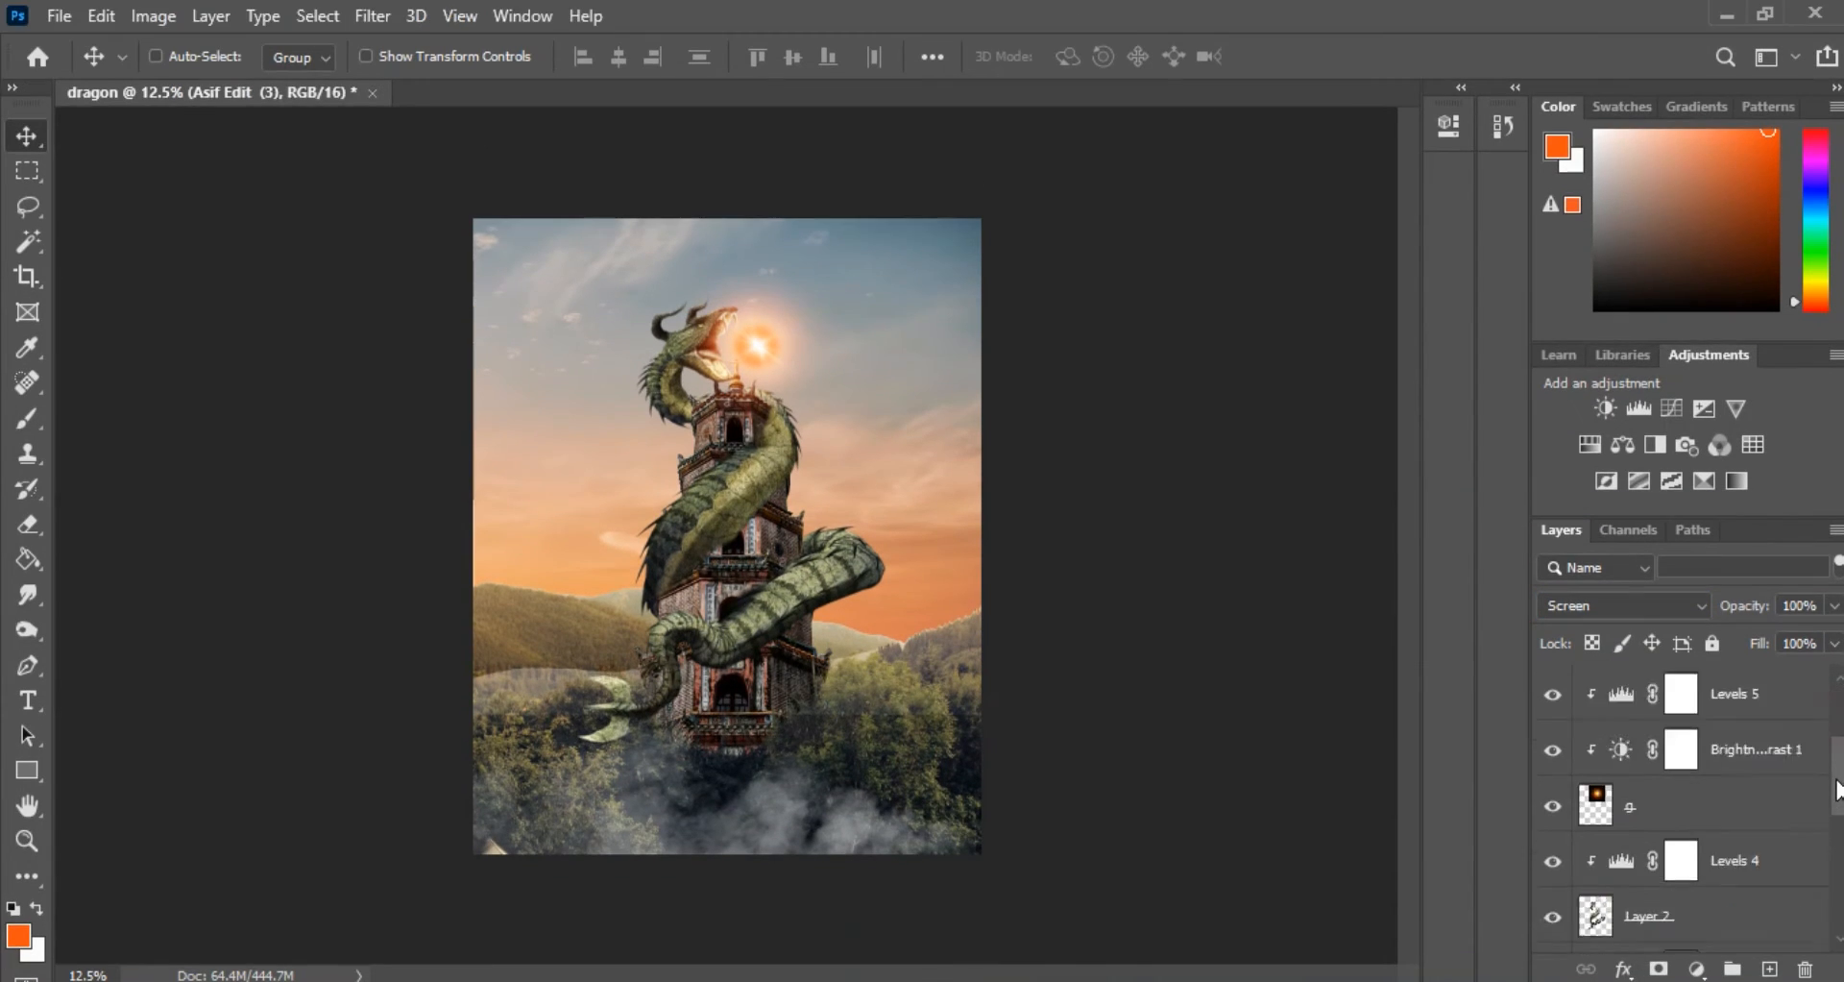
Try to merge Levels 1, Layer 1, Levels 3 and FOREST into one layer, and undo the merge
{"action": "scroll", "coordinate": [1818, 836], "scroll_direction": "down", "scroll_amount": 5}
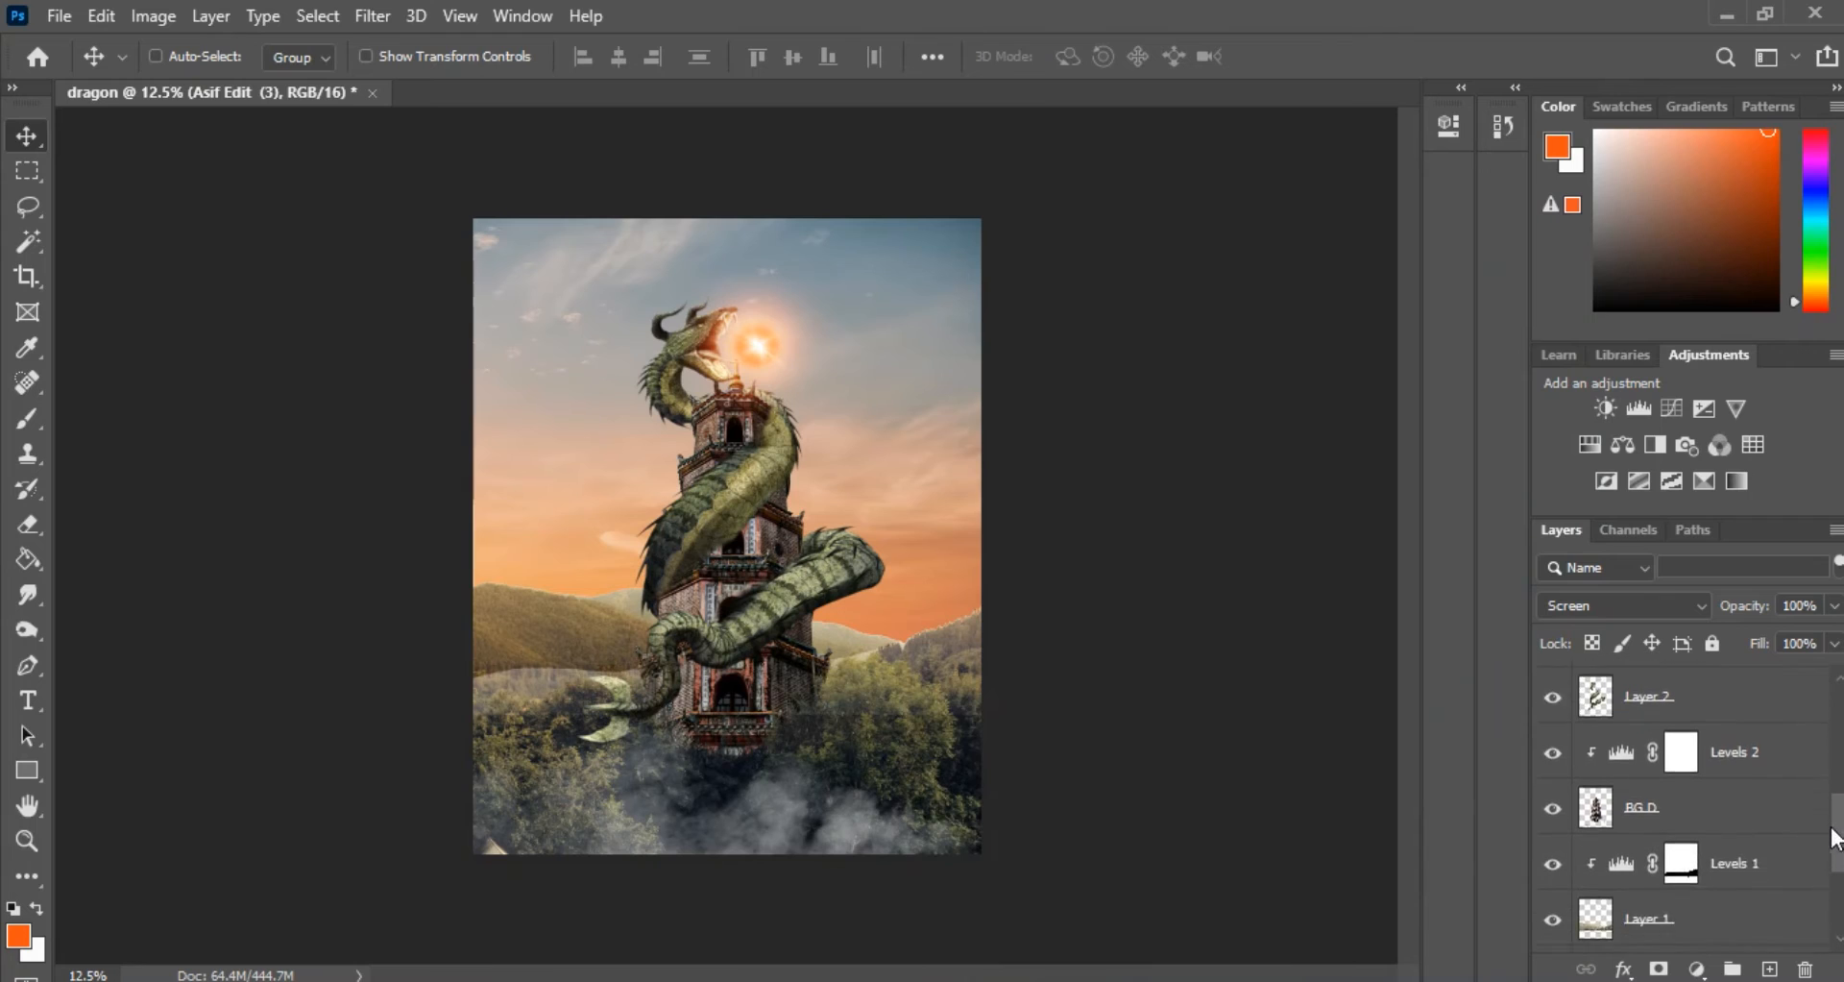
{"action": "scroll", "coordinate": [1818, 882], "scroll_direction": "down", "scroll_amount": 1}
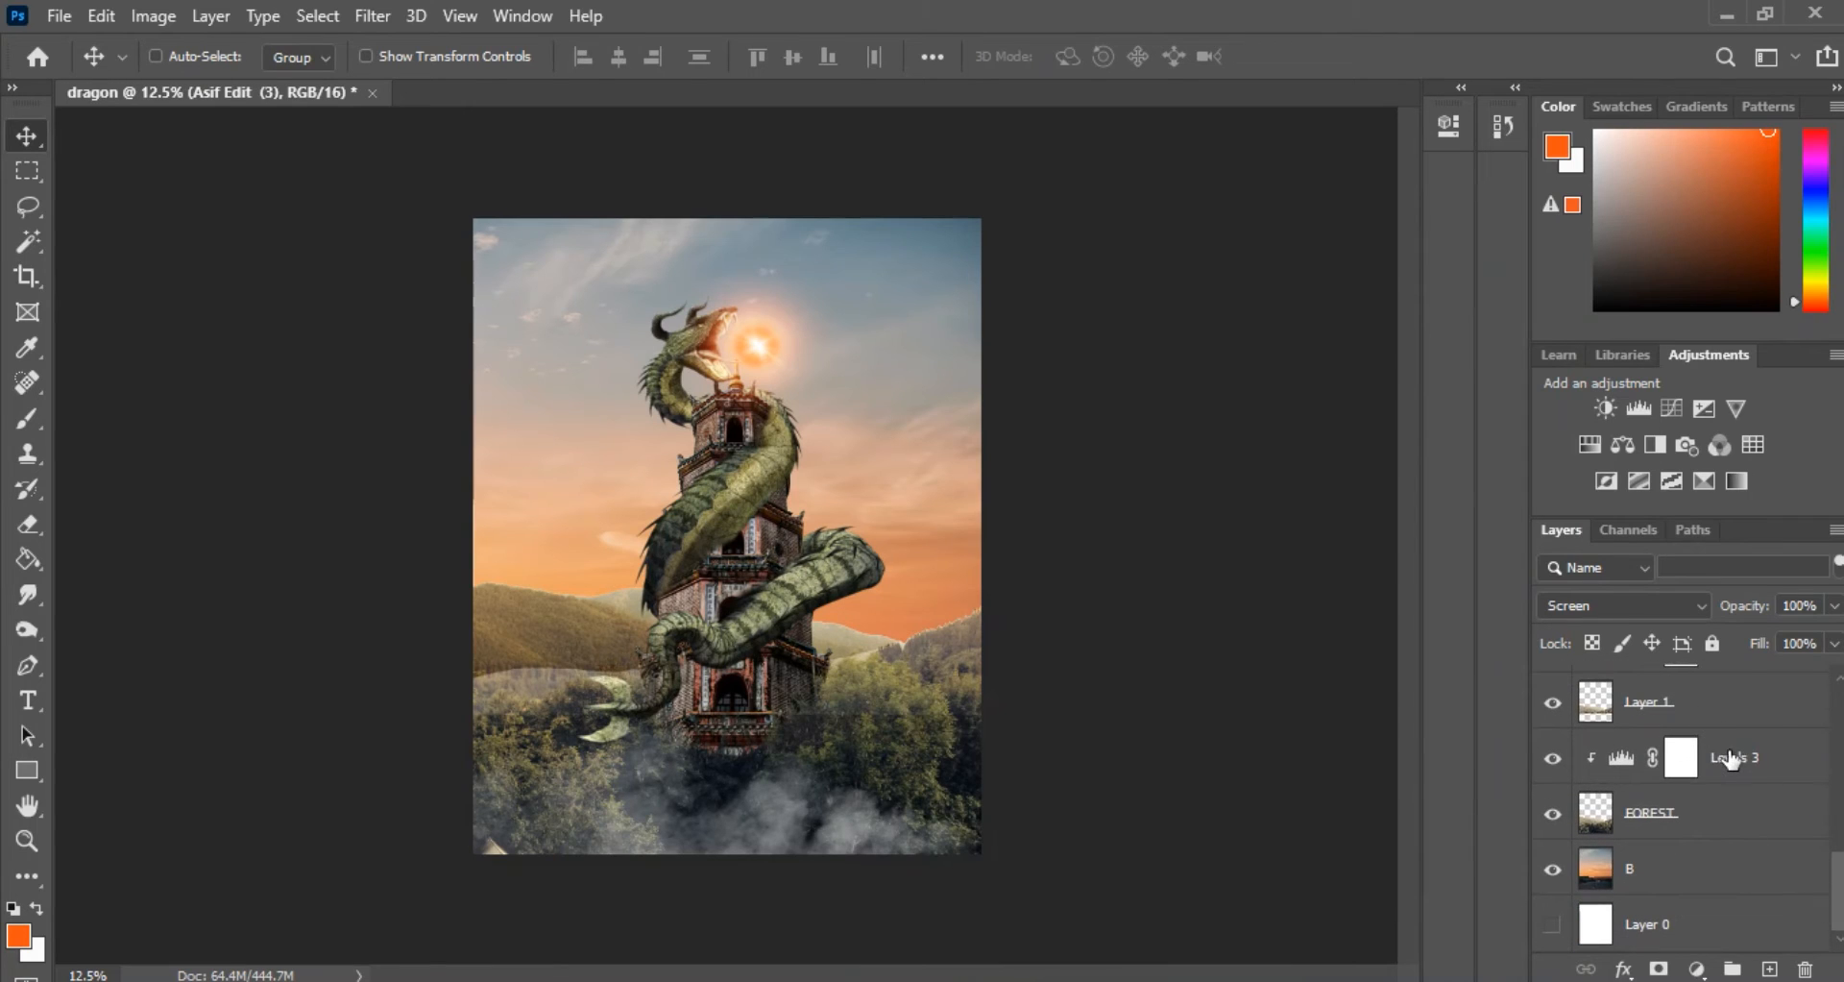
{"action": "scroll", "coordinate": [1724, 768], "scroll_direction": "up", "scroll_amount": 1}
{"action": "left_click", "coordinate": [1697, 766]}
{"action": "left_click", "coordinate": [1712, 719], "text": "ctrl"}
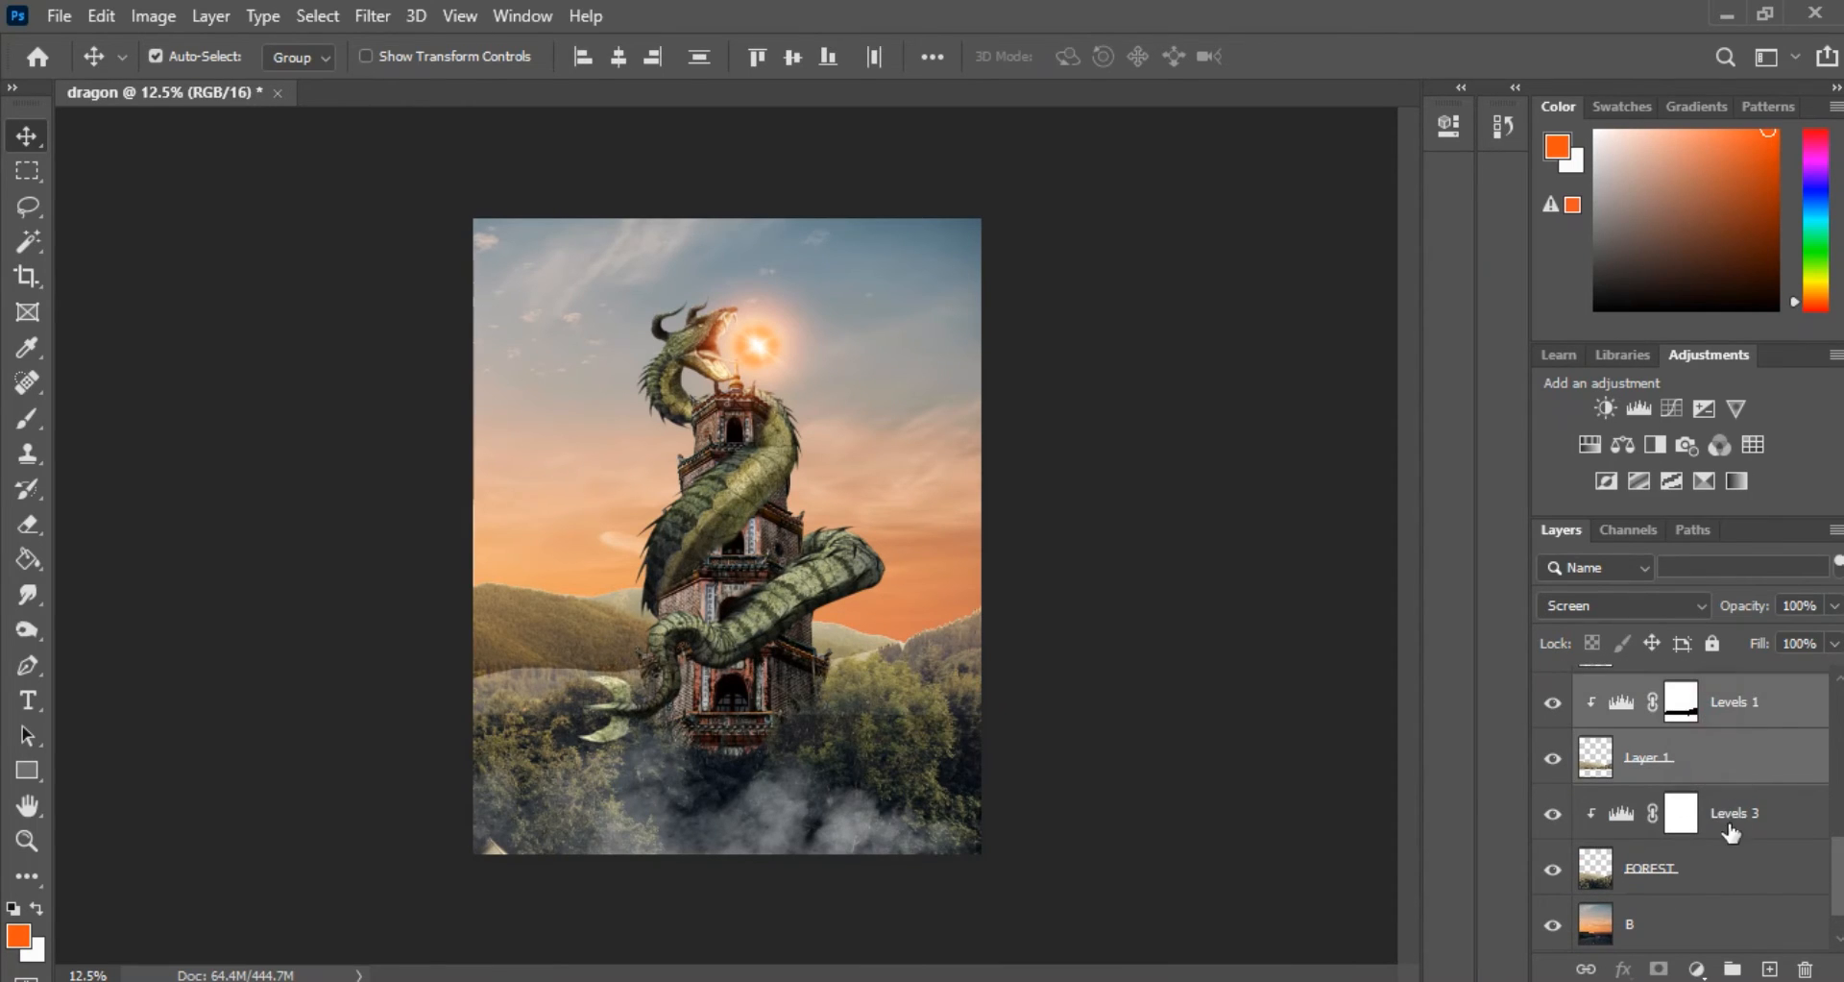
{"action": "left_click", "coordinate": [1729, 832], "text": "ctrl"}
{"action": "left_click", "coordinate": [1692, 869], "text": "ctrl"}
{"action": "right_click", "coordinate": [1693, 870]}
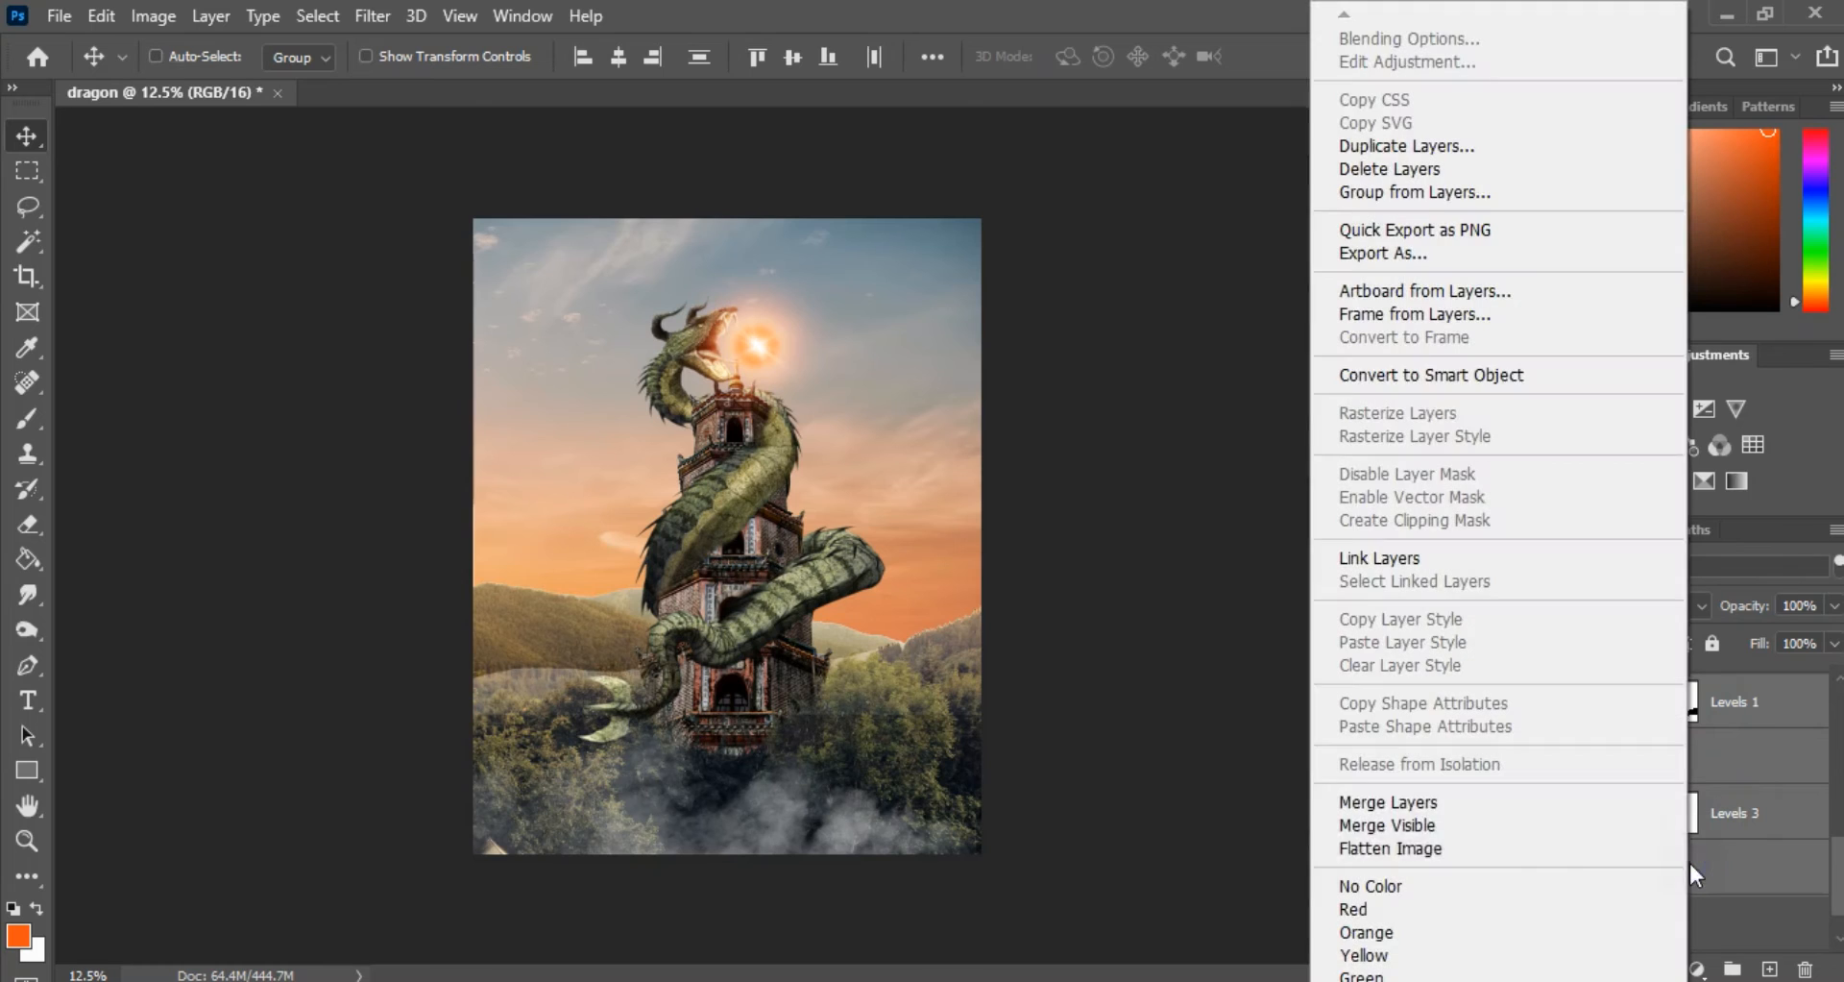
{"action": "left_click", "coordinate": [1421, 805]}
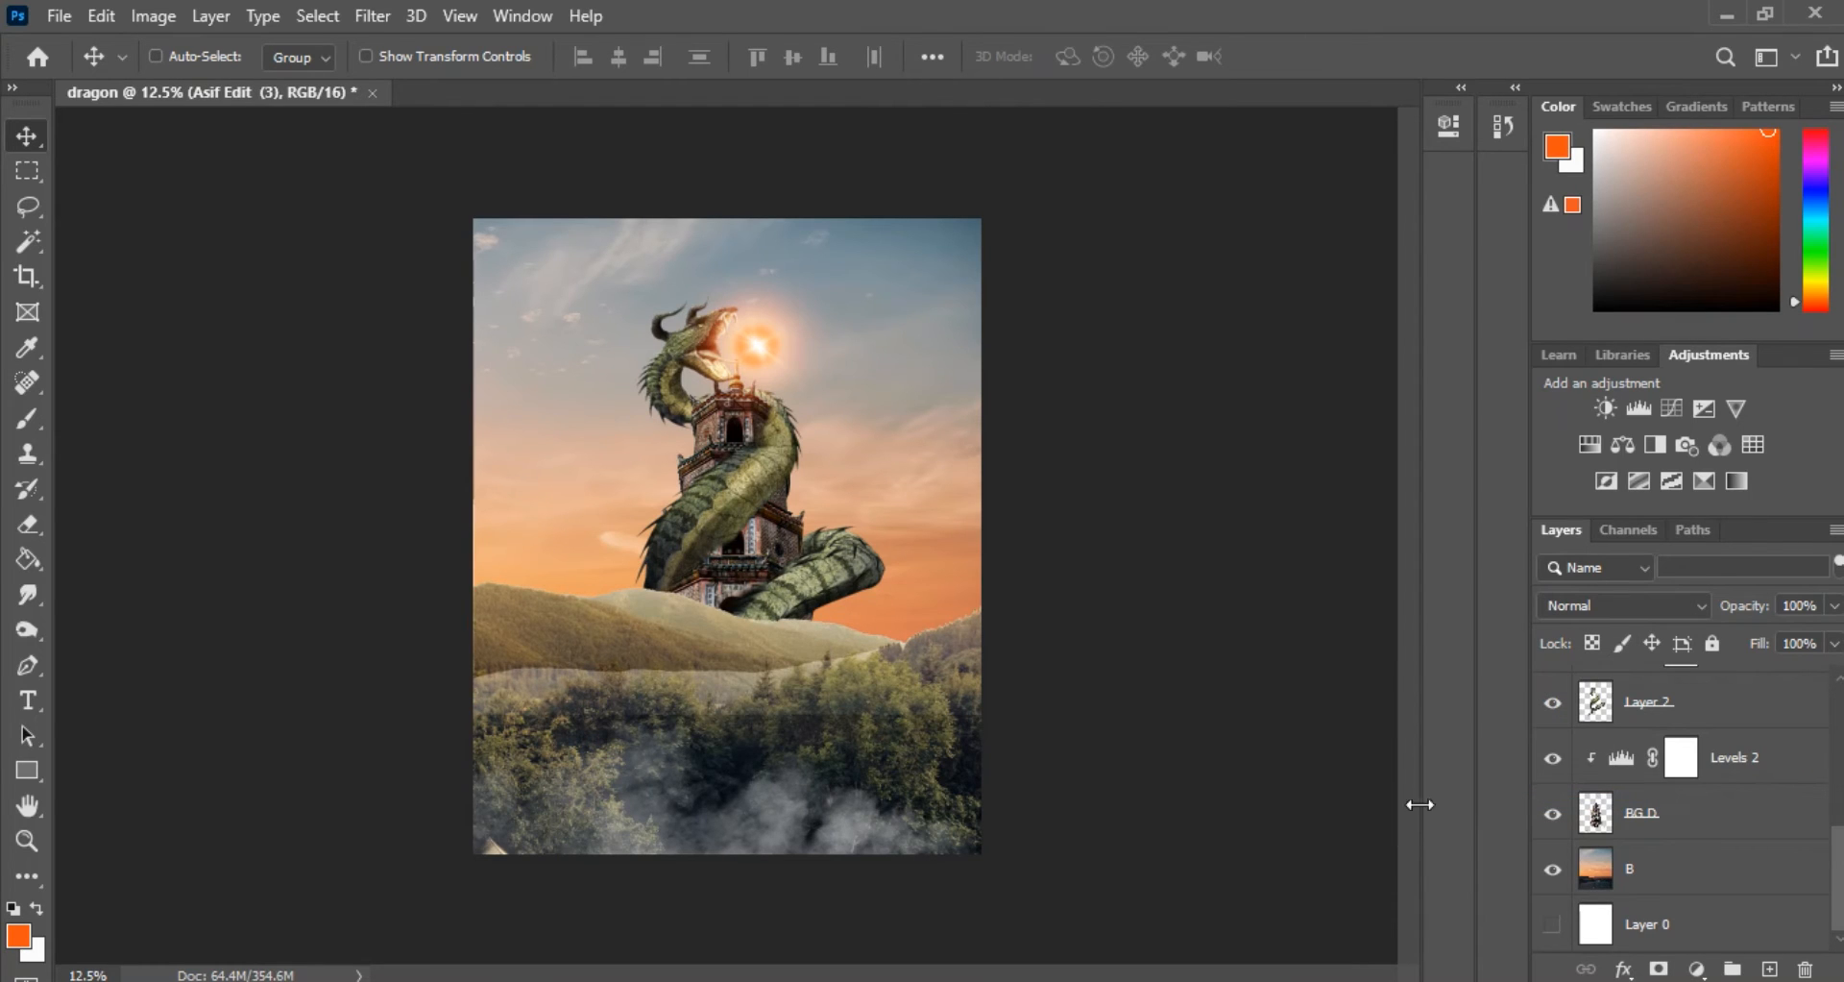
{"action": "key", "text": "ctrl+z"}
Retry merging the four selected hill and forest layers in one go, and undo it again
{"action": "scroll", "coordinate": [1599, 874], "scroll_direction": "up", "scroll_amount": 1}
{"action": "scroll", "coordinate": [1623, 872], "scroll_direction": "down", "scroll_amount": 3}
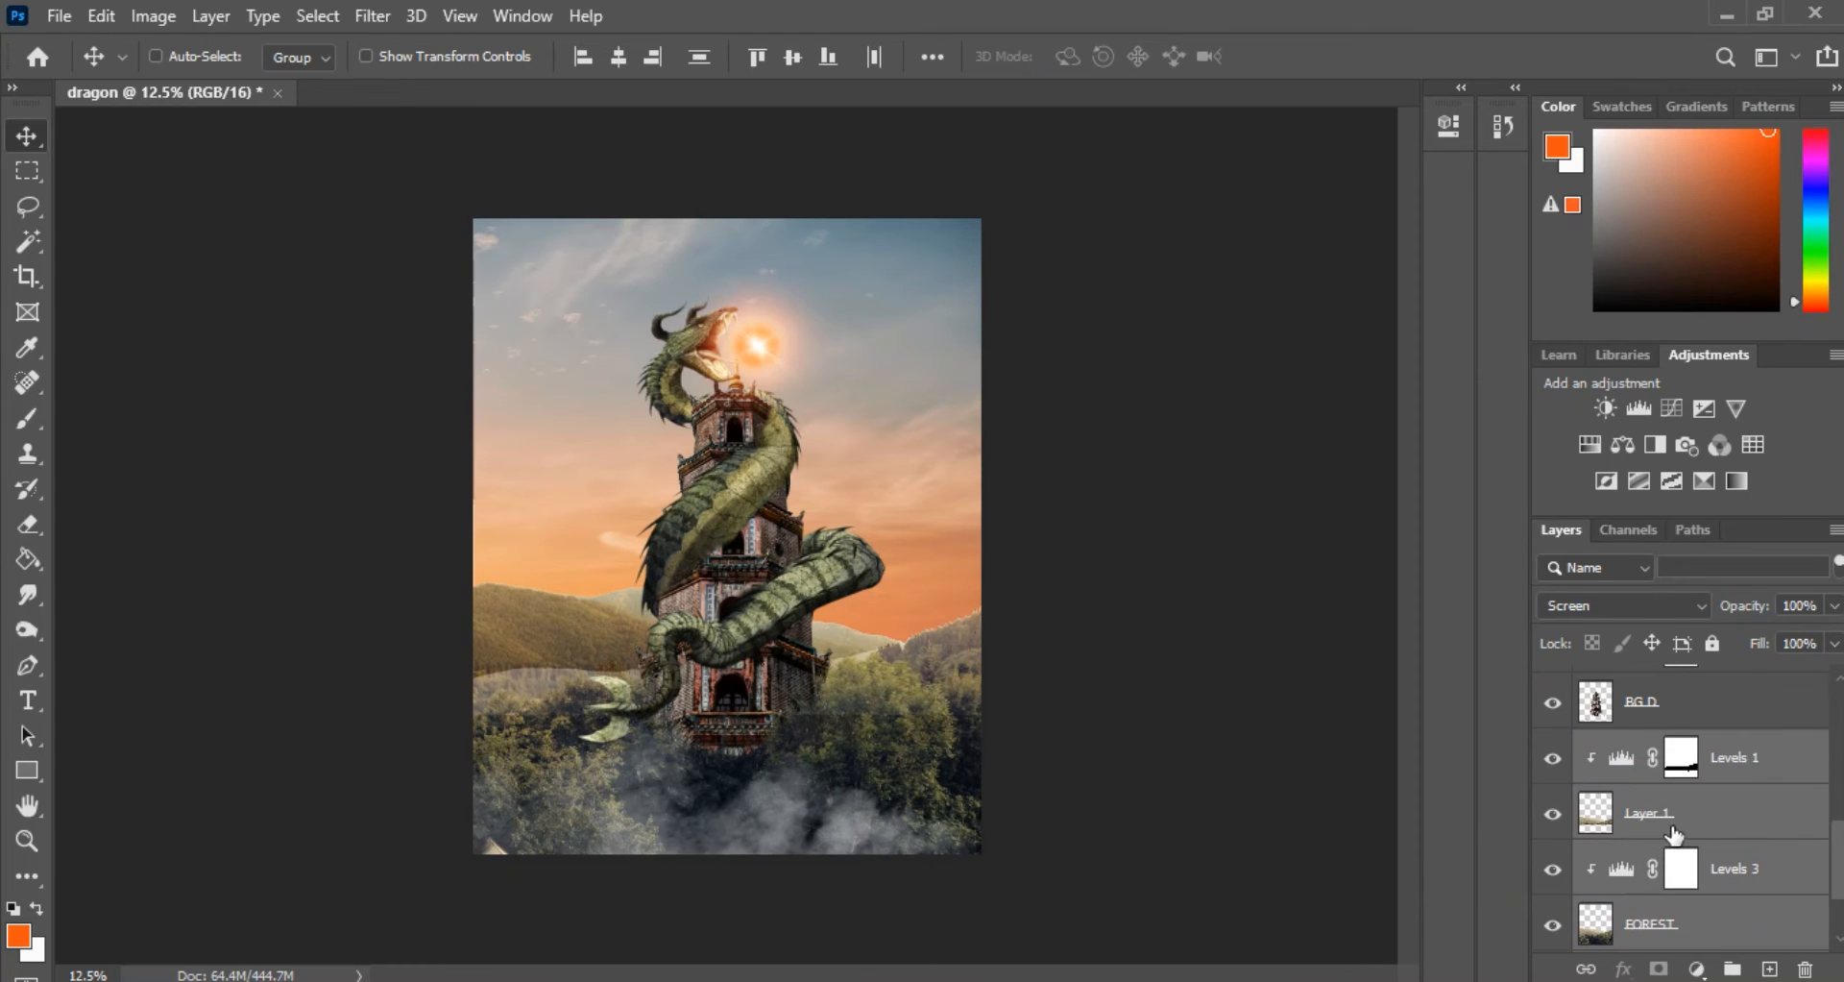
{"action": "scroll", "coordinate": [1712, 840], "scroll_direction": "up", "scroll_amount": 1}
{"action": "scroll", "coordinate": [1704, 843], "scroll_direction": "down", "scroll_amount": 2}
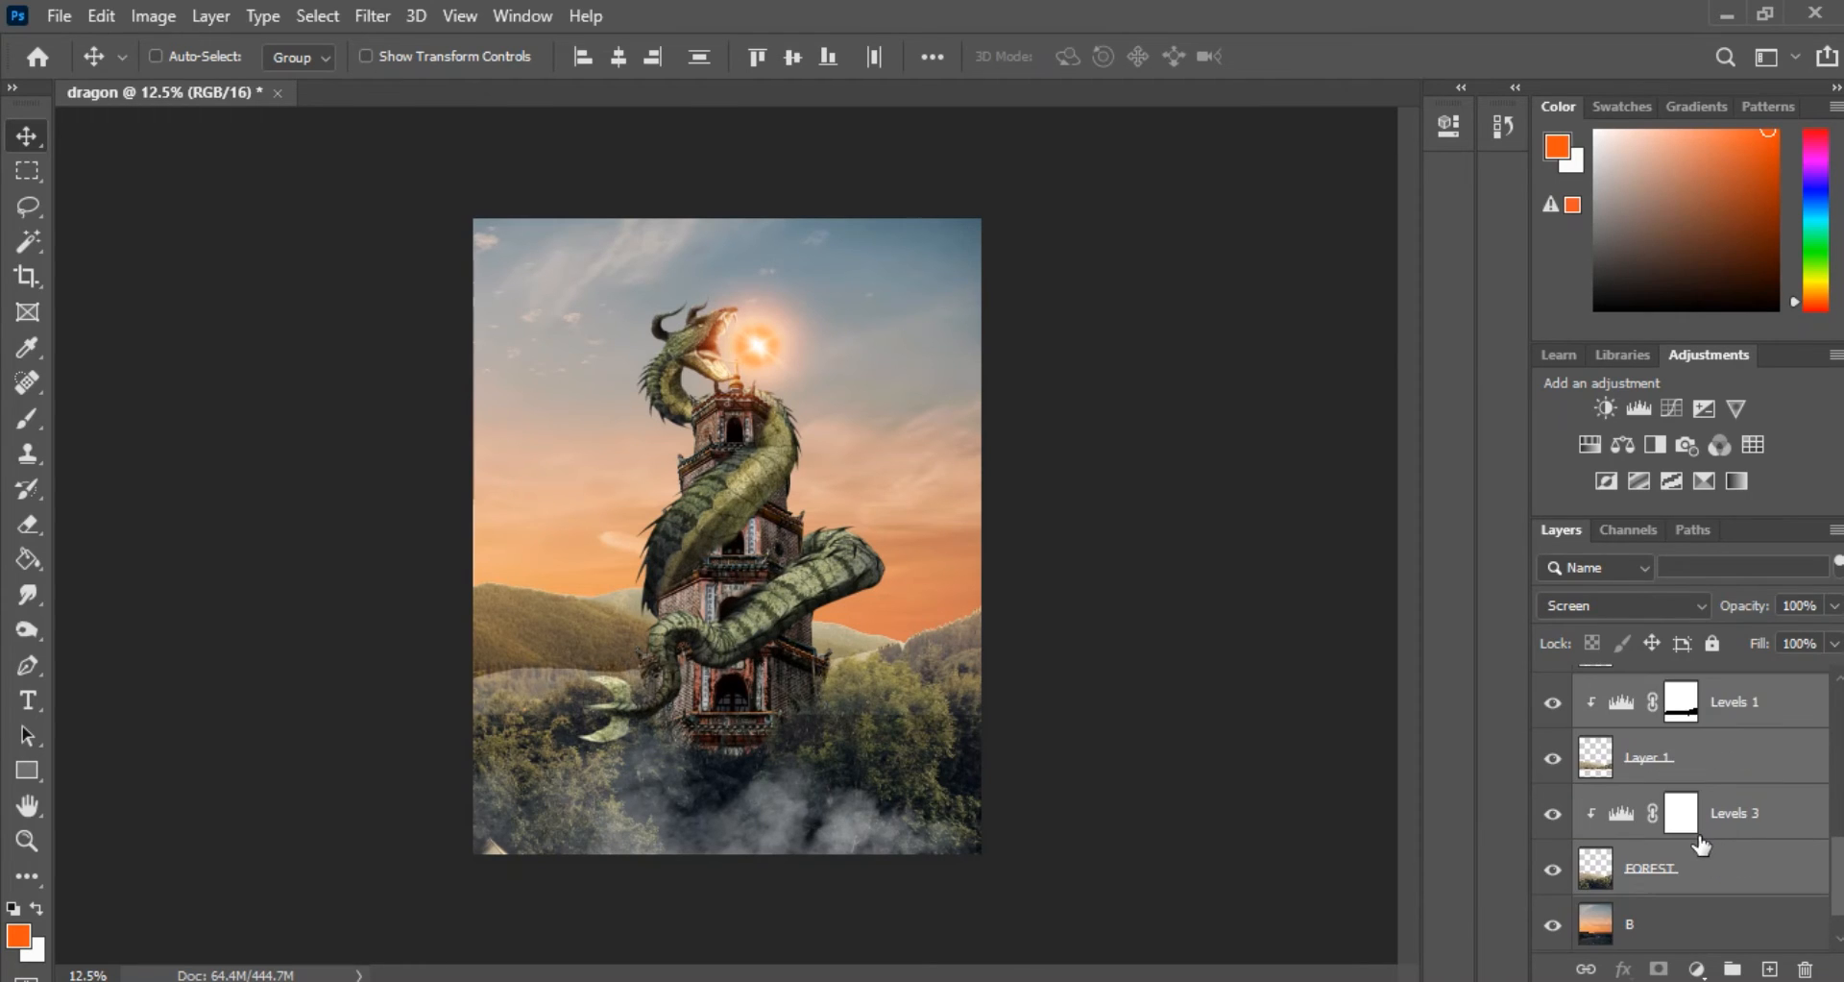
{"action": "right_click", "coordinate": [1688, 837]}
{"action": "key", "text": "Escape"}
{"action": "right_click", "coordinate": [1627, 855]}
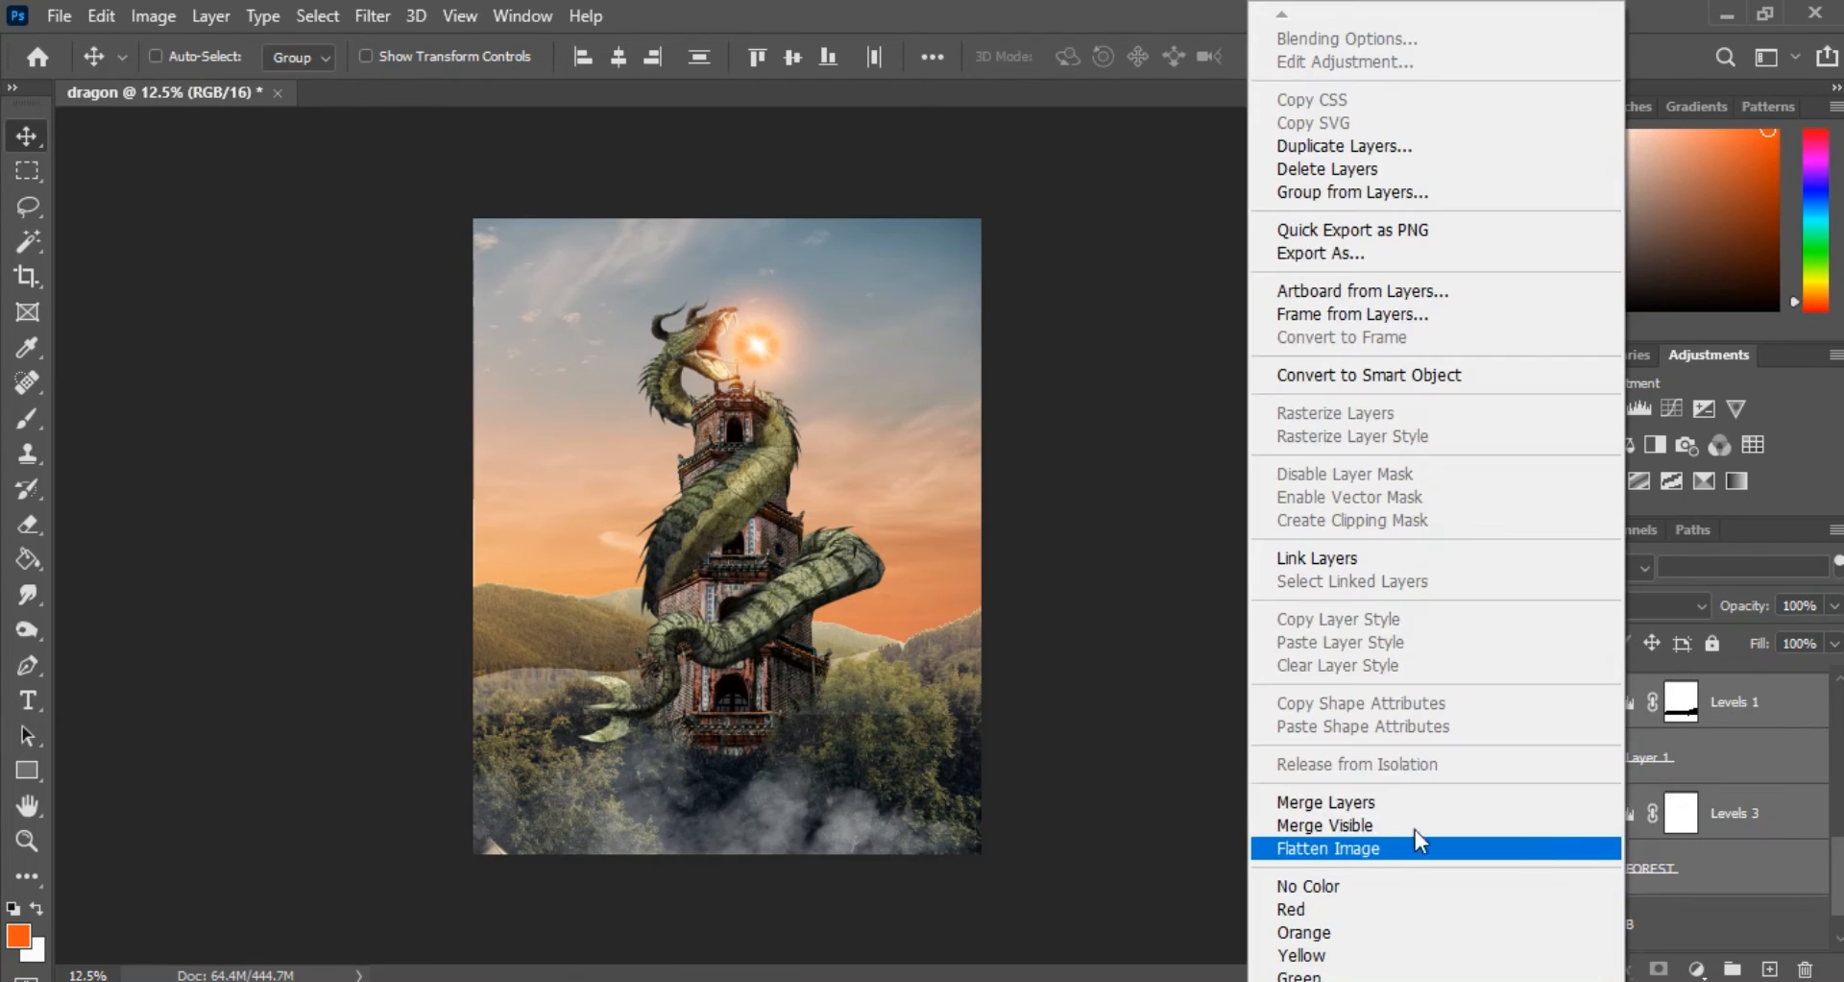
{"action": "left_click", "coordinate": [1407, 804]}
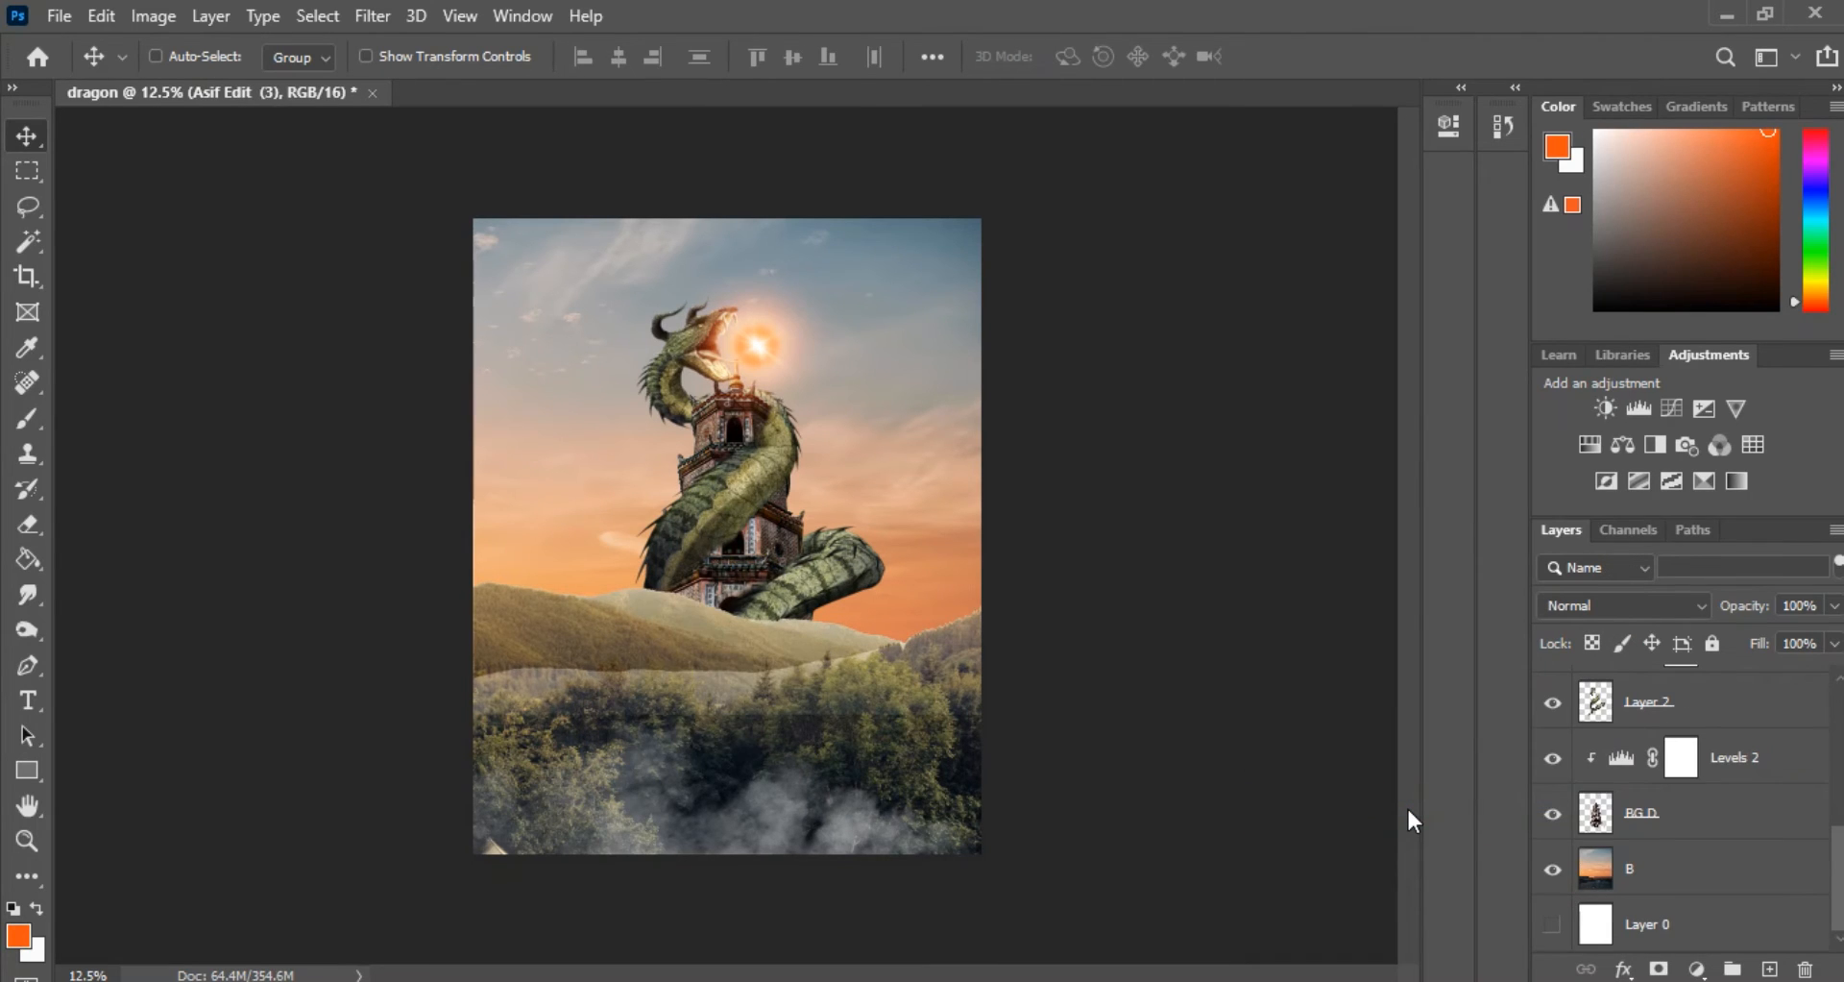
{"action": "key", "text": "ctrl+z"}
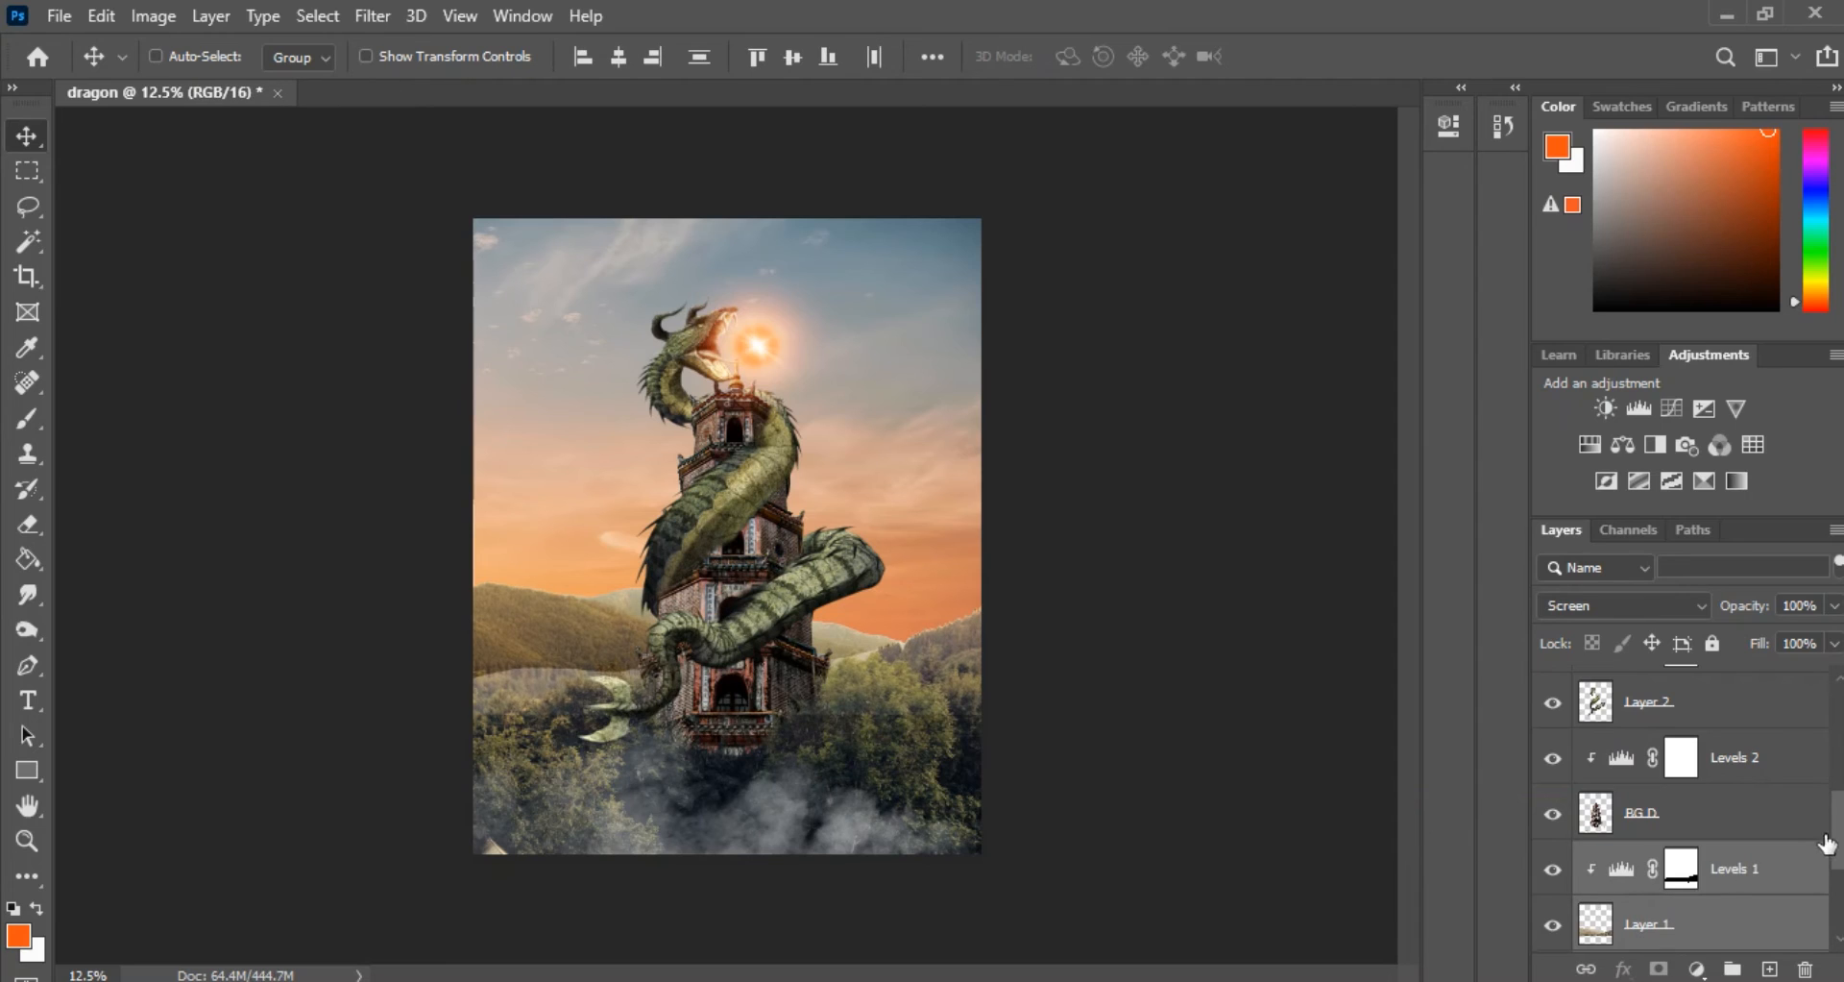
Compare the composite with the hills layer, Layer 1, hidden and shown
{"action": "left_click_drag", "start_coordinate": [1838, 839], "coordinate": [1839, 872]}
{"action": "left_click", "coordinate": [1553, 788]}
{"action": "left_click", "coordinate": [1553, 788]}
{"action": "left_click", "coordinate": [1554, 788]}
{"action": "left_click", "coordinate": [1554, 788]}
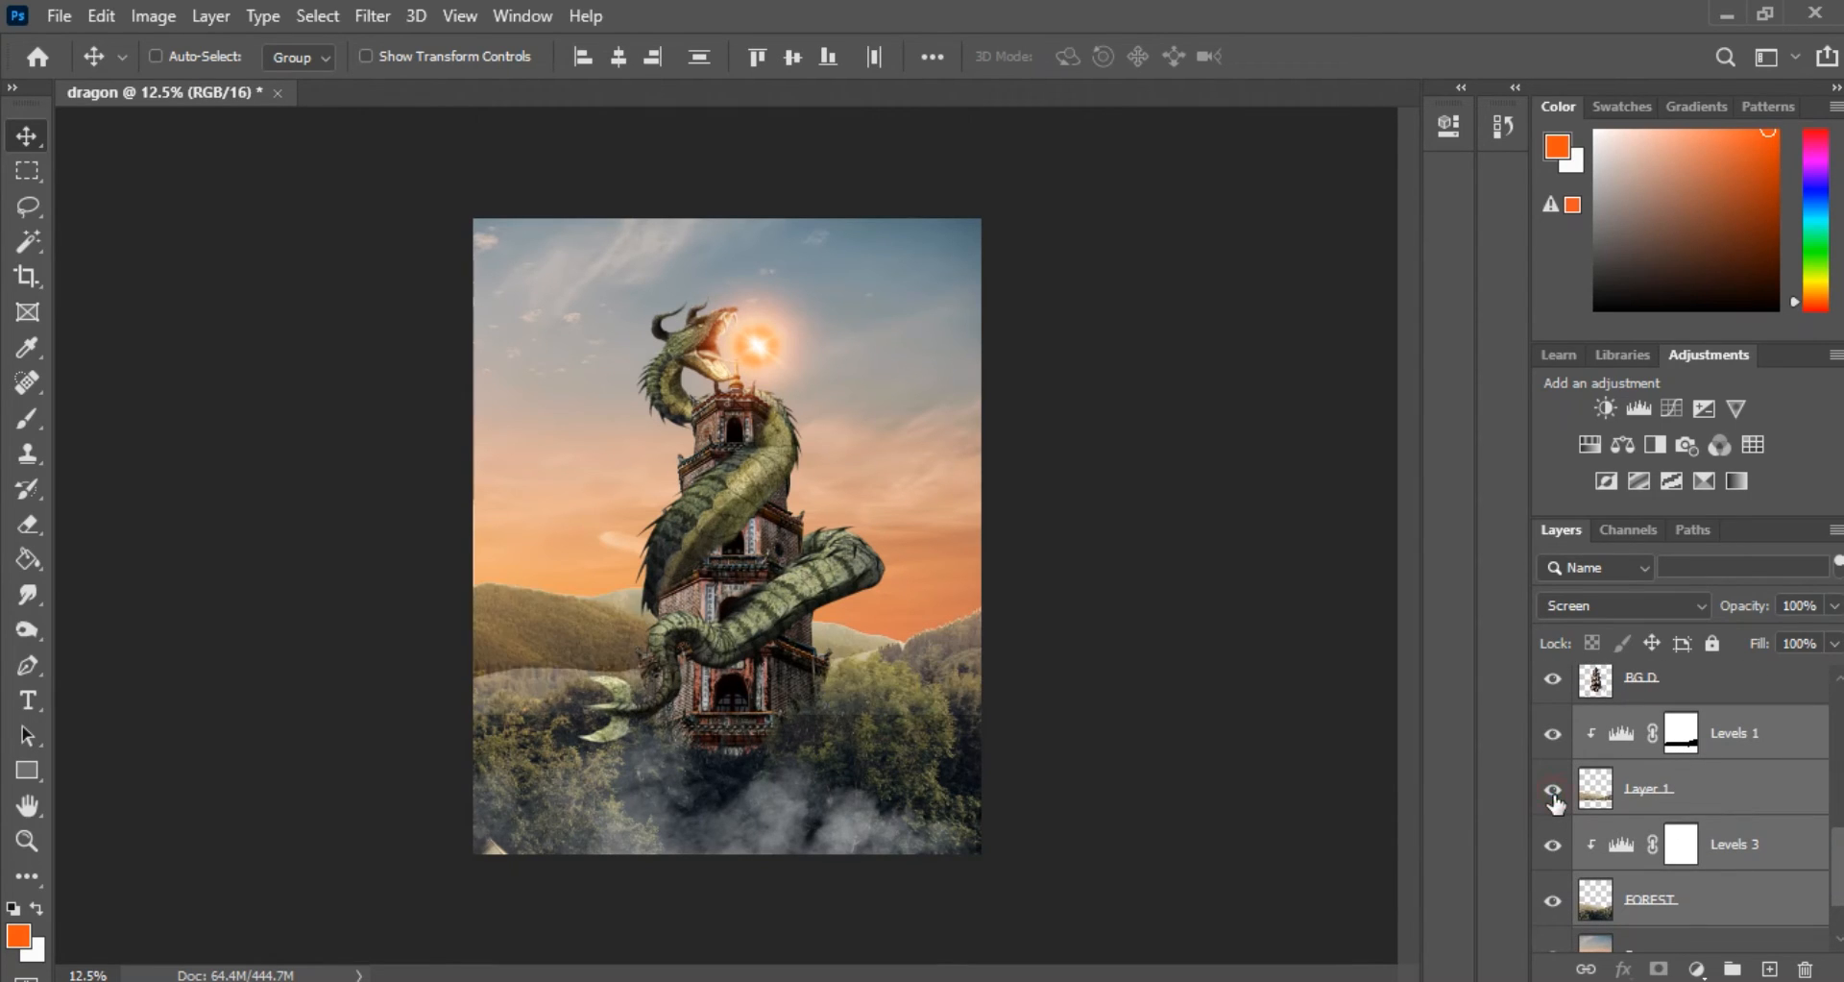
Try merging all visible layers from Layer 1 and Levels 1, and undo the merge
{"action": "left_click", "coordinate": [1655, 798]}
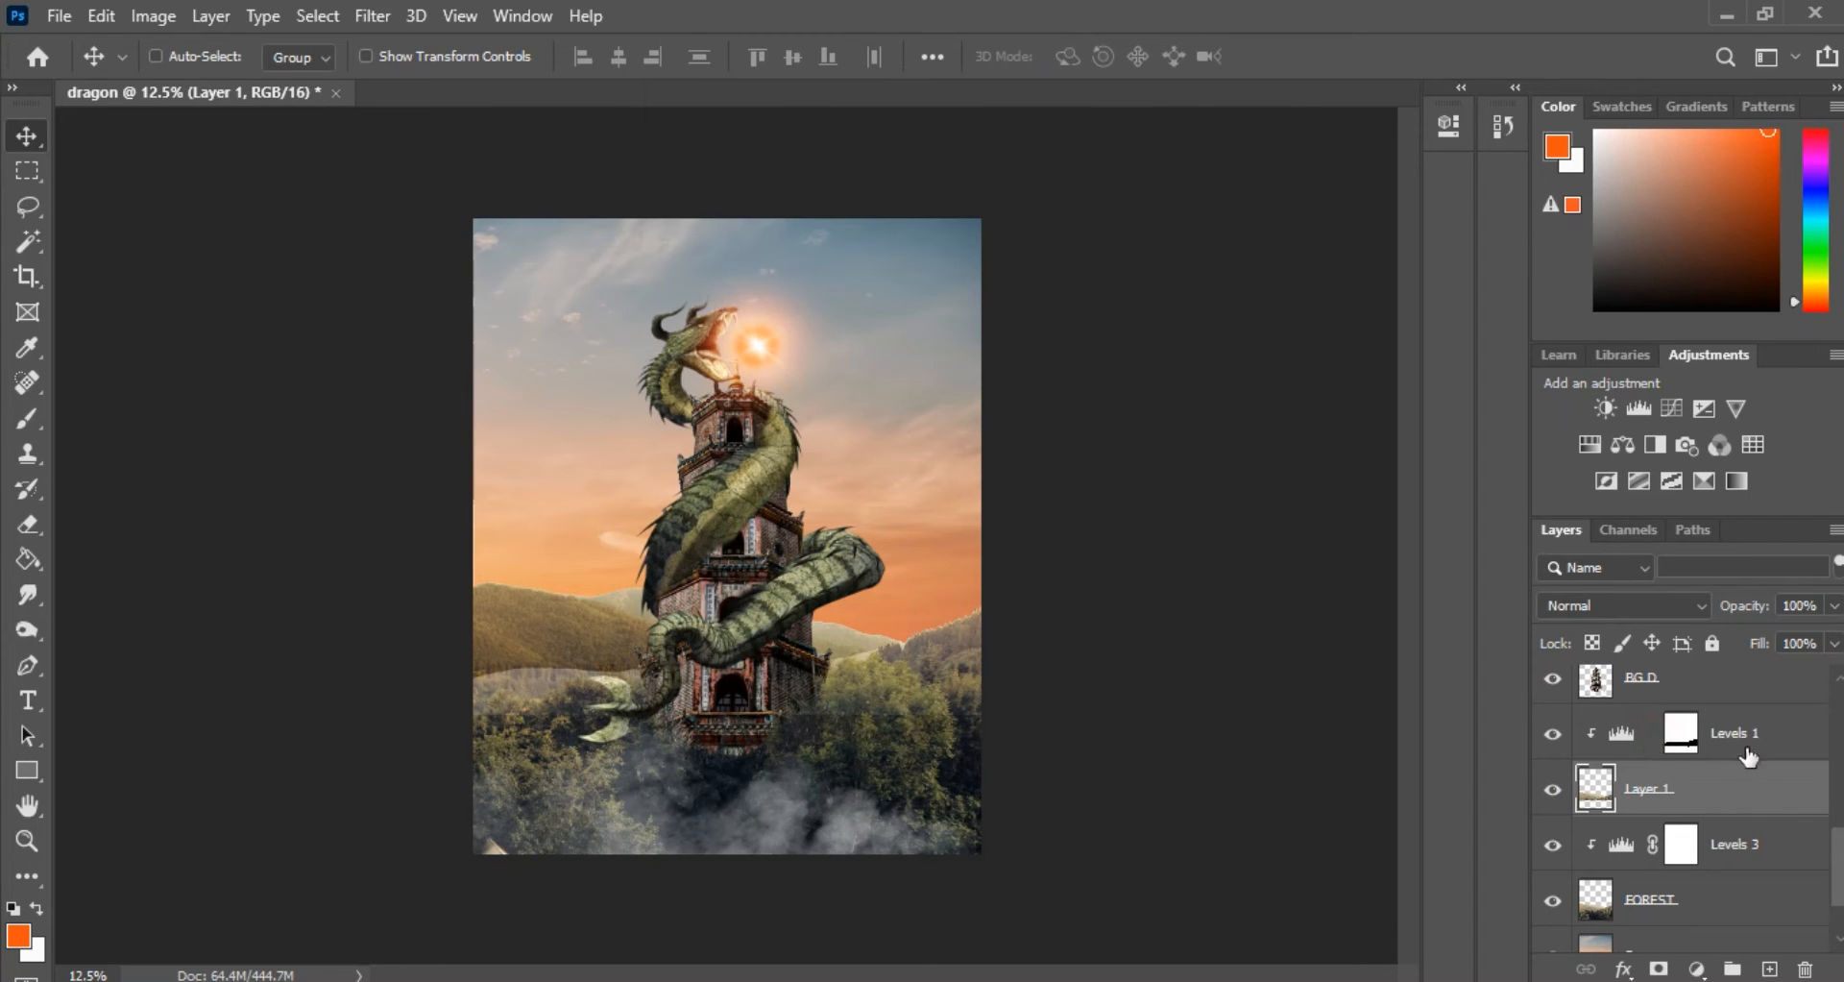
{"action": "right_click", "coordinate": [1706, 744]}
{"action": "left_click", "coordinate": [1518, 811]}
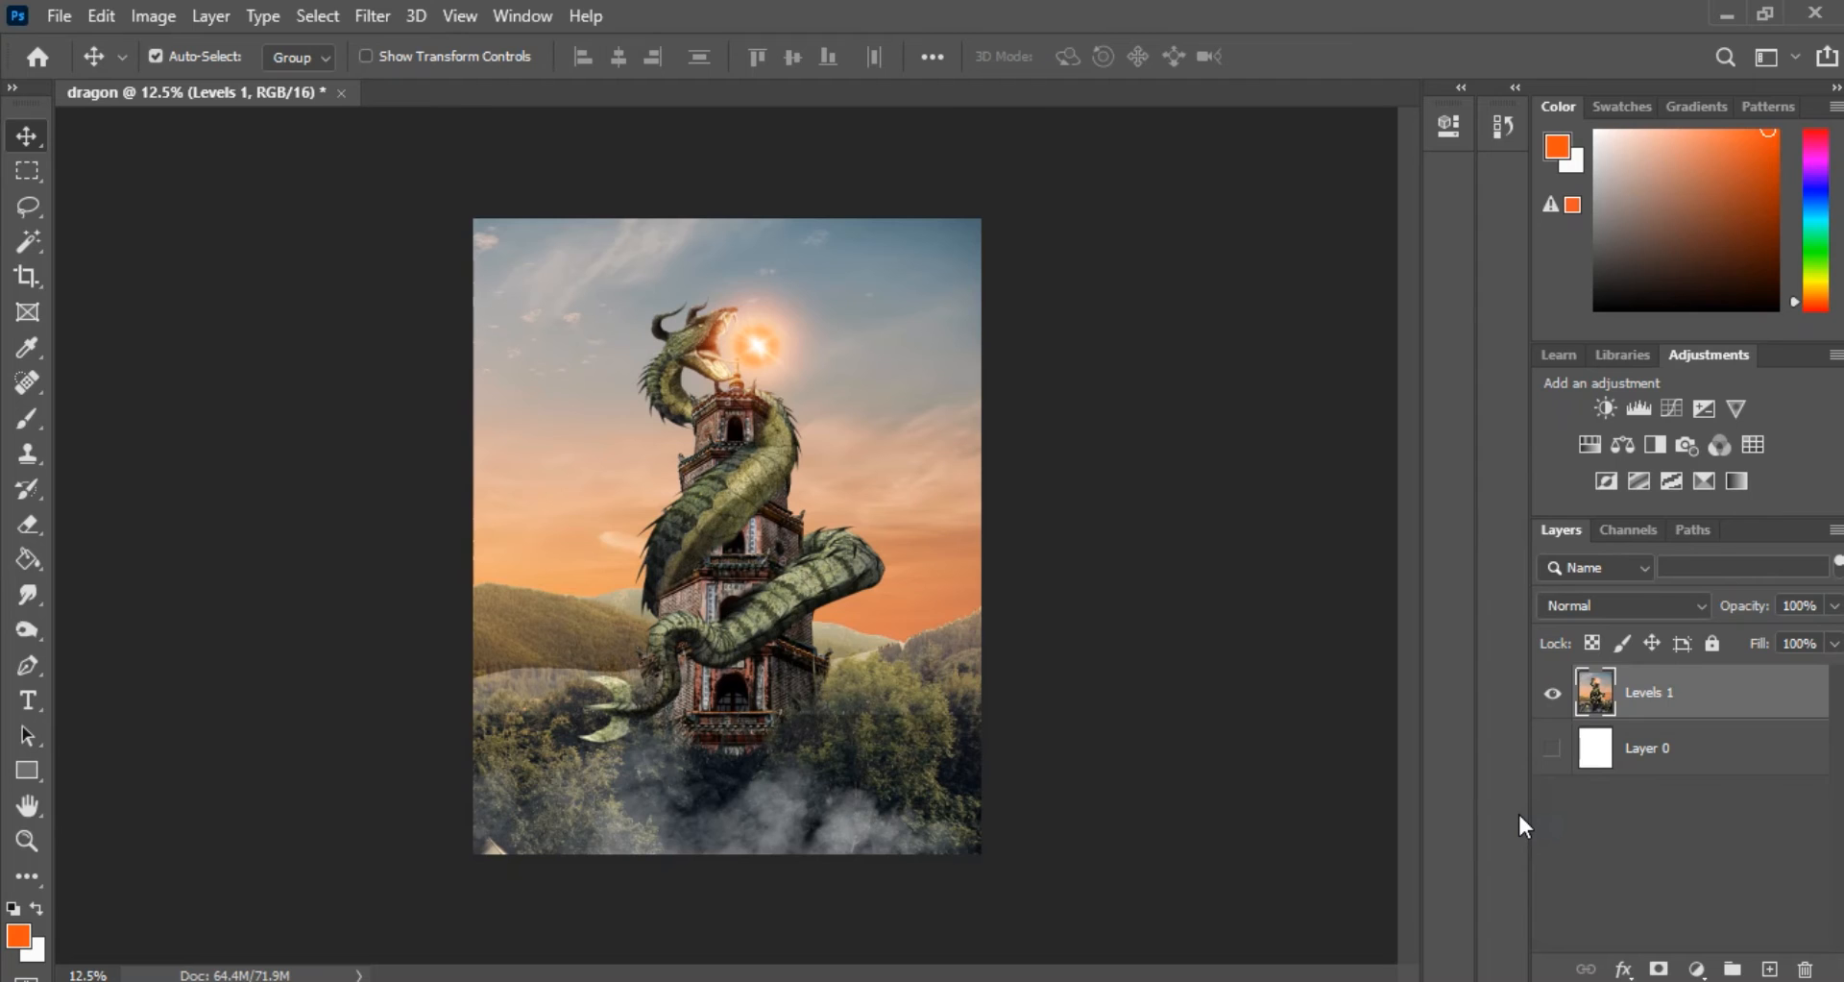
{"action": "key", "text": "ctrl+z"}
Merge Layer 1 with its clipped Levels 1 adjustment only
{"action": "scroll", "coordinate": [1736, 827], "scroll_direction": "down", "scroll_amount": 3}
{"action": "right_click", "coordinate": [1707, 755]}
{"action": "left_click", "coordinate": [1555, 814]}
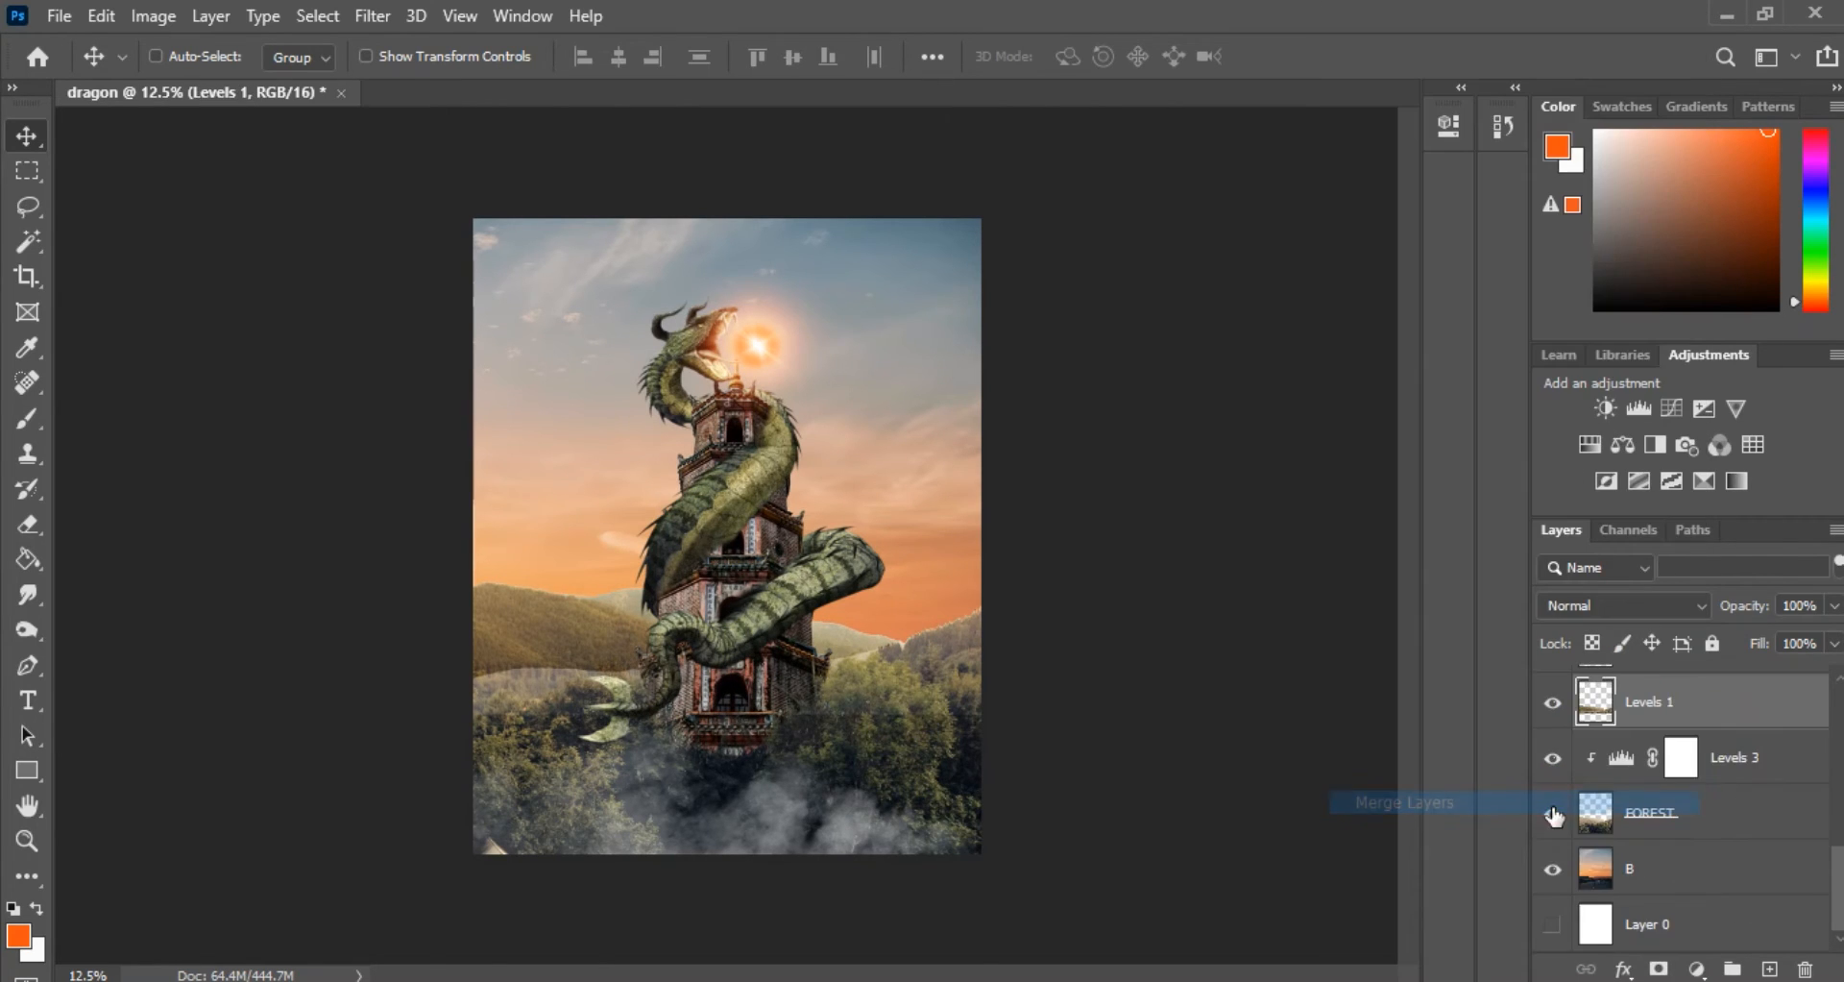
Merge the FOREST layer with its clipped Levels 3 adjustment
{"action": "left_click", "coordinate": [1706, 806]}
{"action": "left_click", "coordinate": [1705, 764], "text": "shift"}
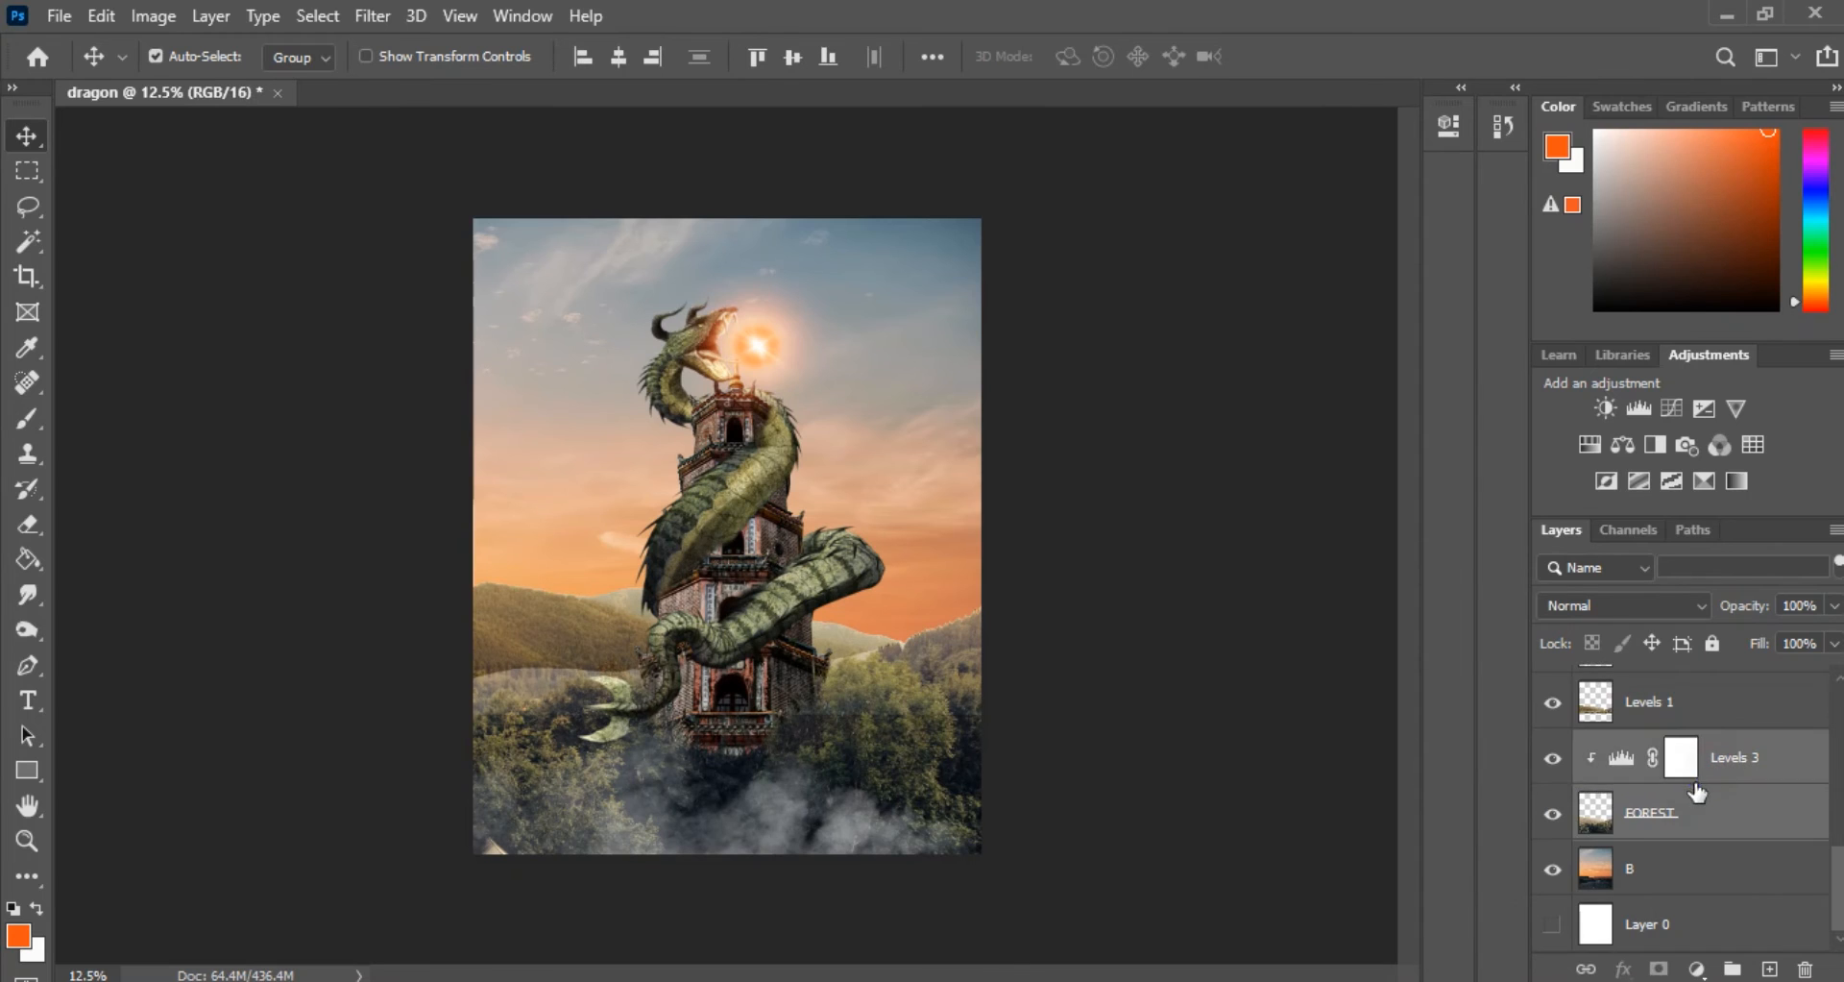
{"action": "right_click", "coordinate": [1702, 773]}
{"action": "left_click", "coordinate": [1439, 802]}
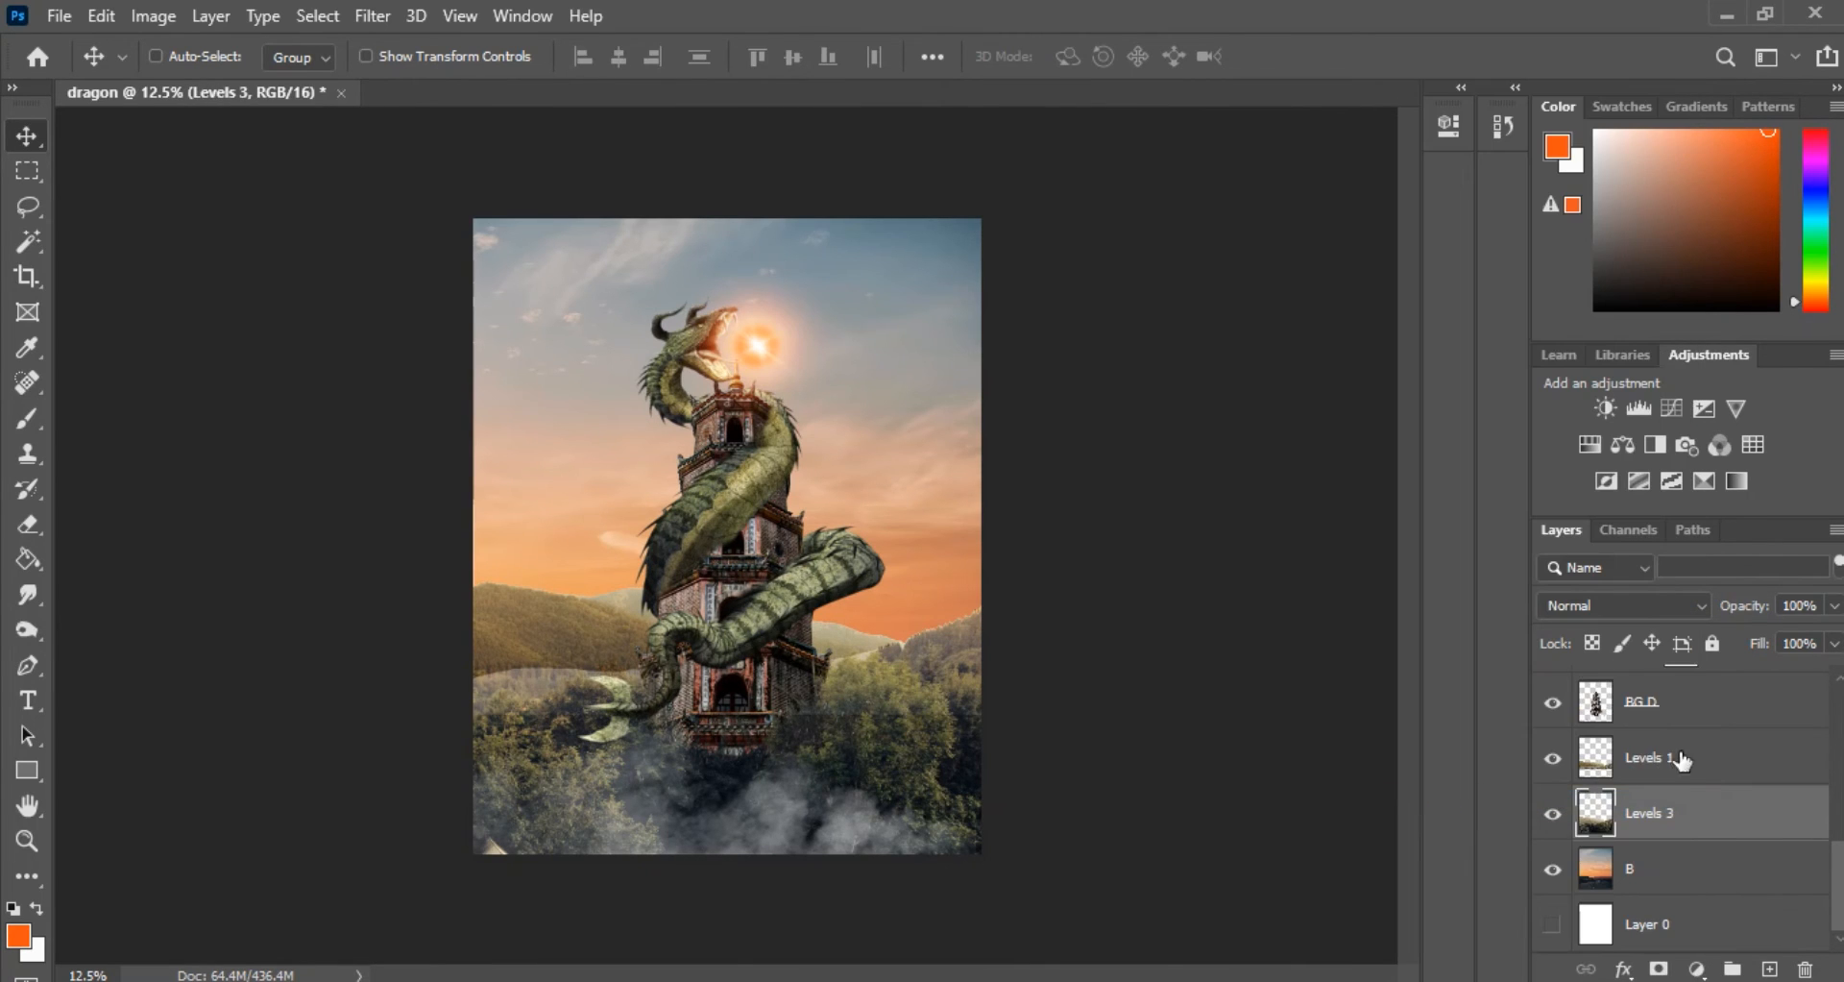
Merge the combined hills layer Levels 1 with the combined forest layer Levels 3
{"action": "left_click", "coordinate": [1670, 758], "text": "ctrl"}
{"action": "right_click", "coordinate": [1642, 786]}
{"action": "left_click", "coordinate": [1514, 805]}
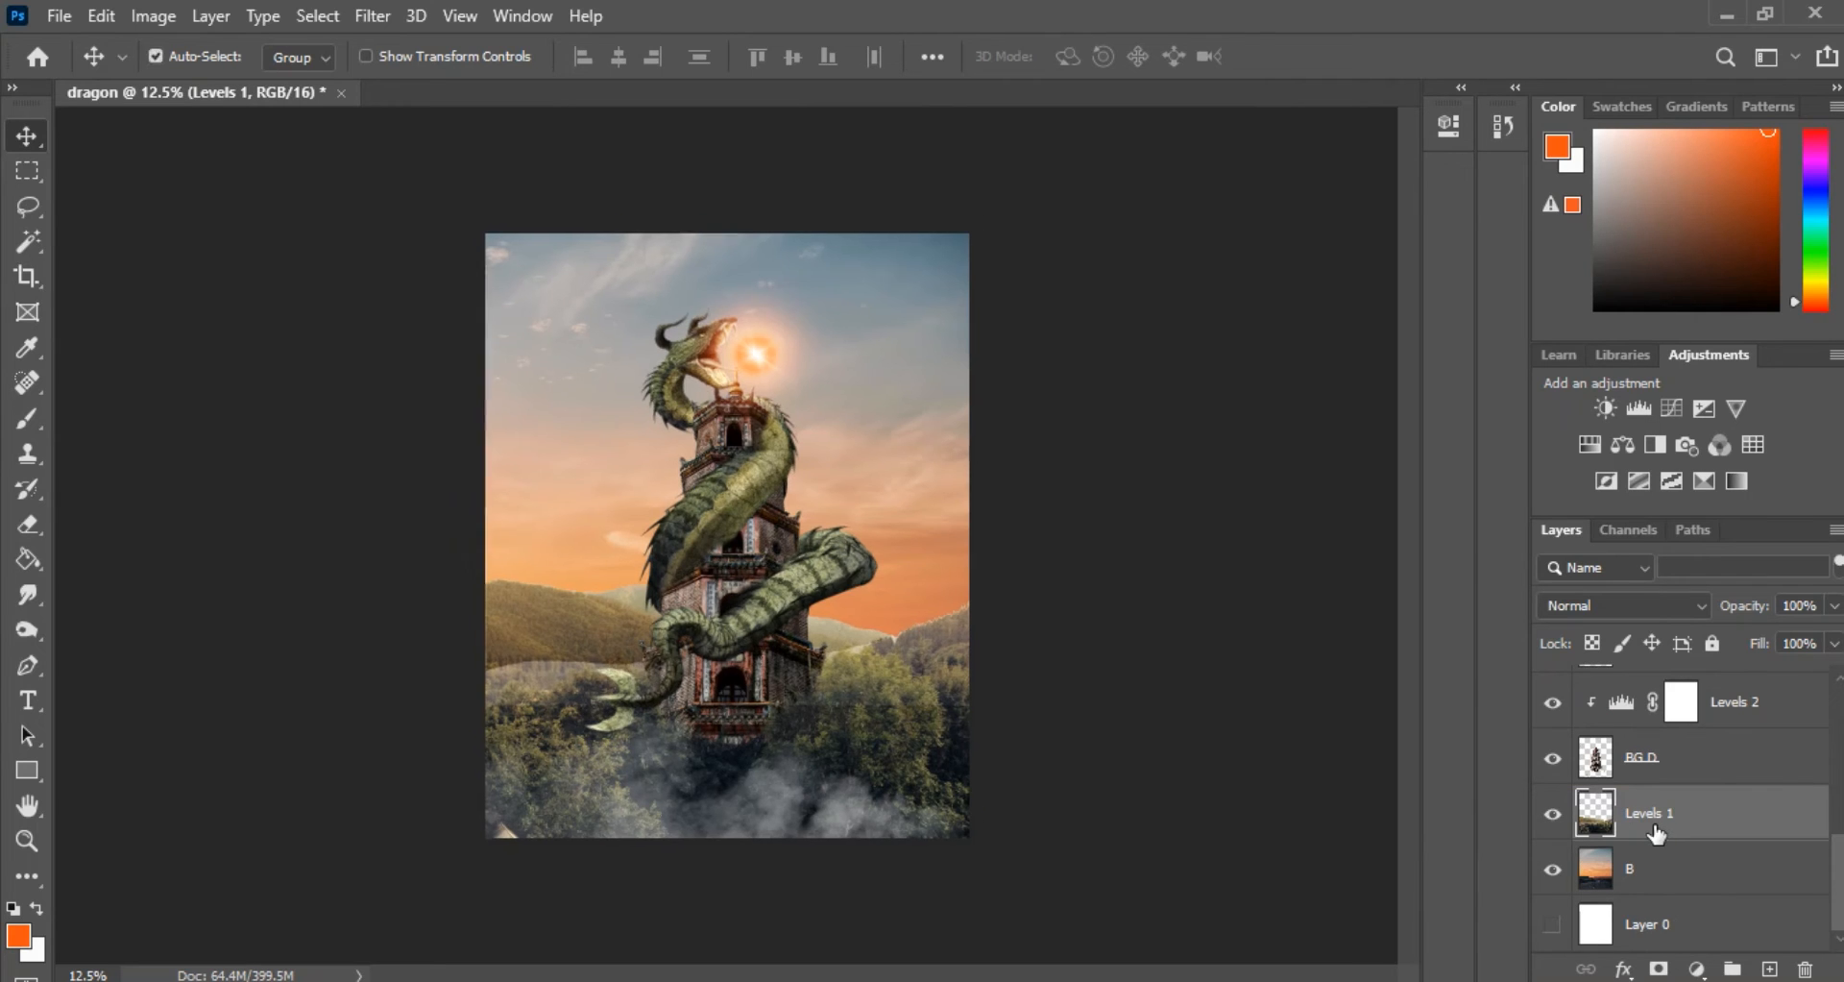
{"action": "key", "text": "ctrl"}
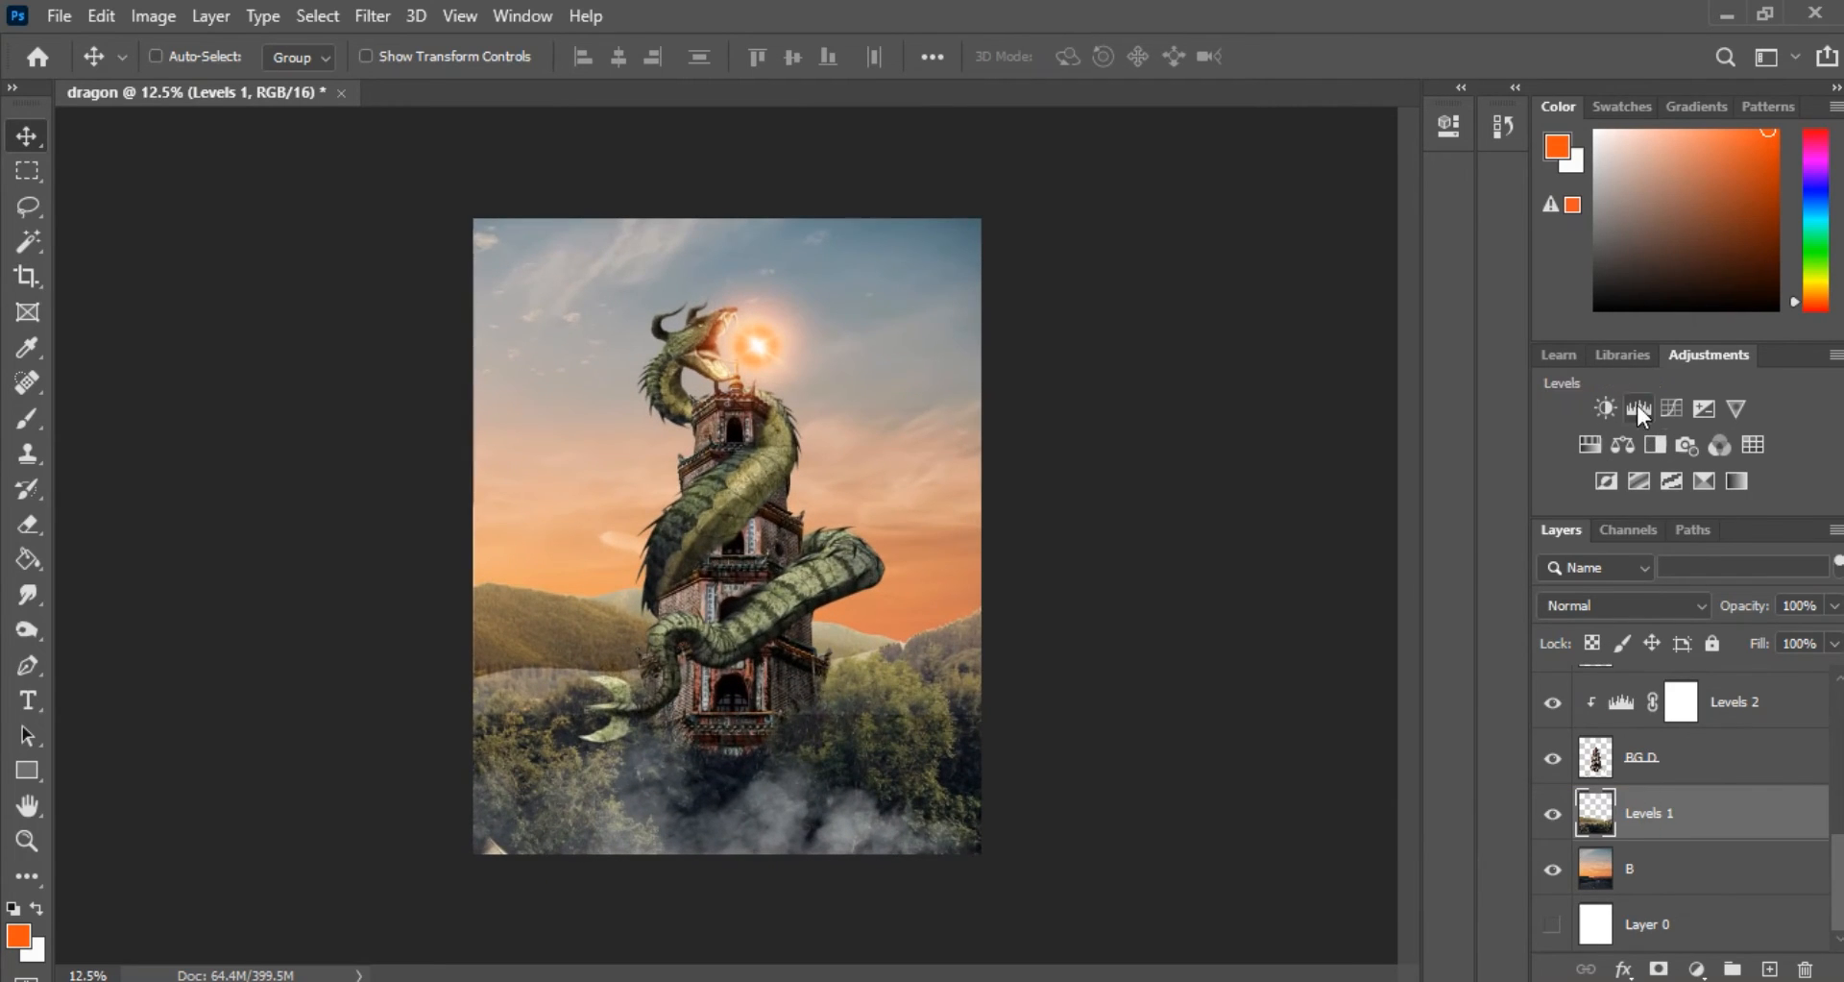
Add a Levels adjustment clipped to the merged hills and forest layer with the midtone input set to 0.32
{"action": "left_click", "coordinate": [1637, 407]}
{"action": "left_click_drag", "start_coordinate": [1238, 385], "coordinate": [1323, 386]}
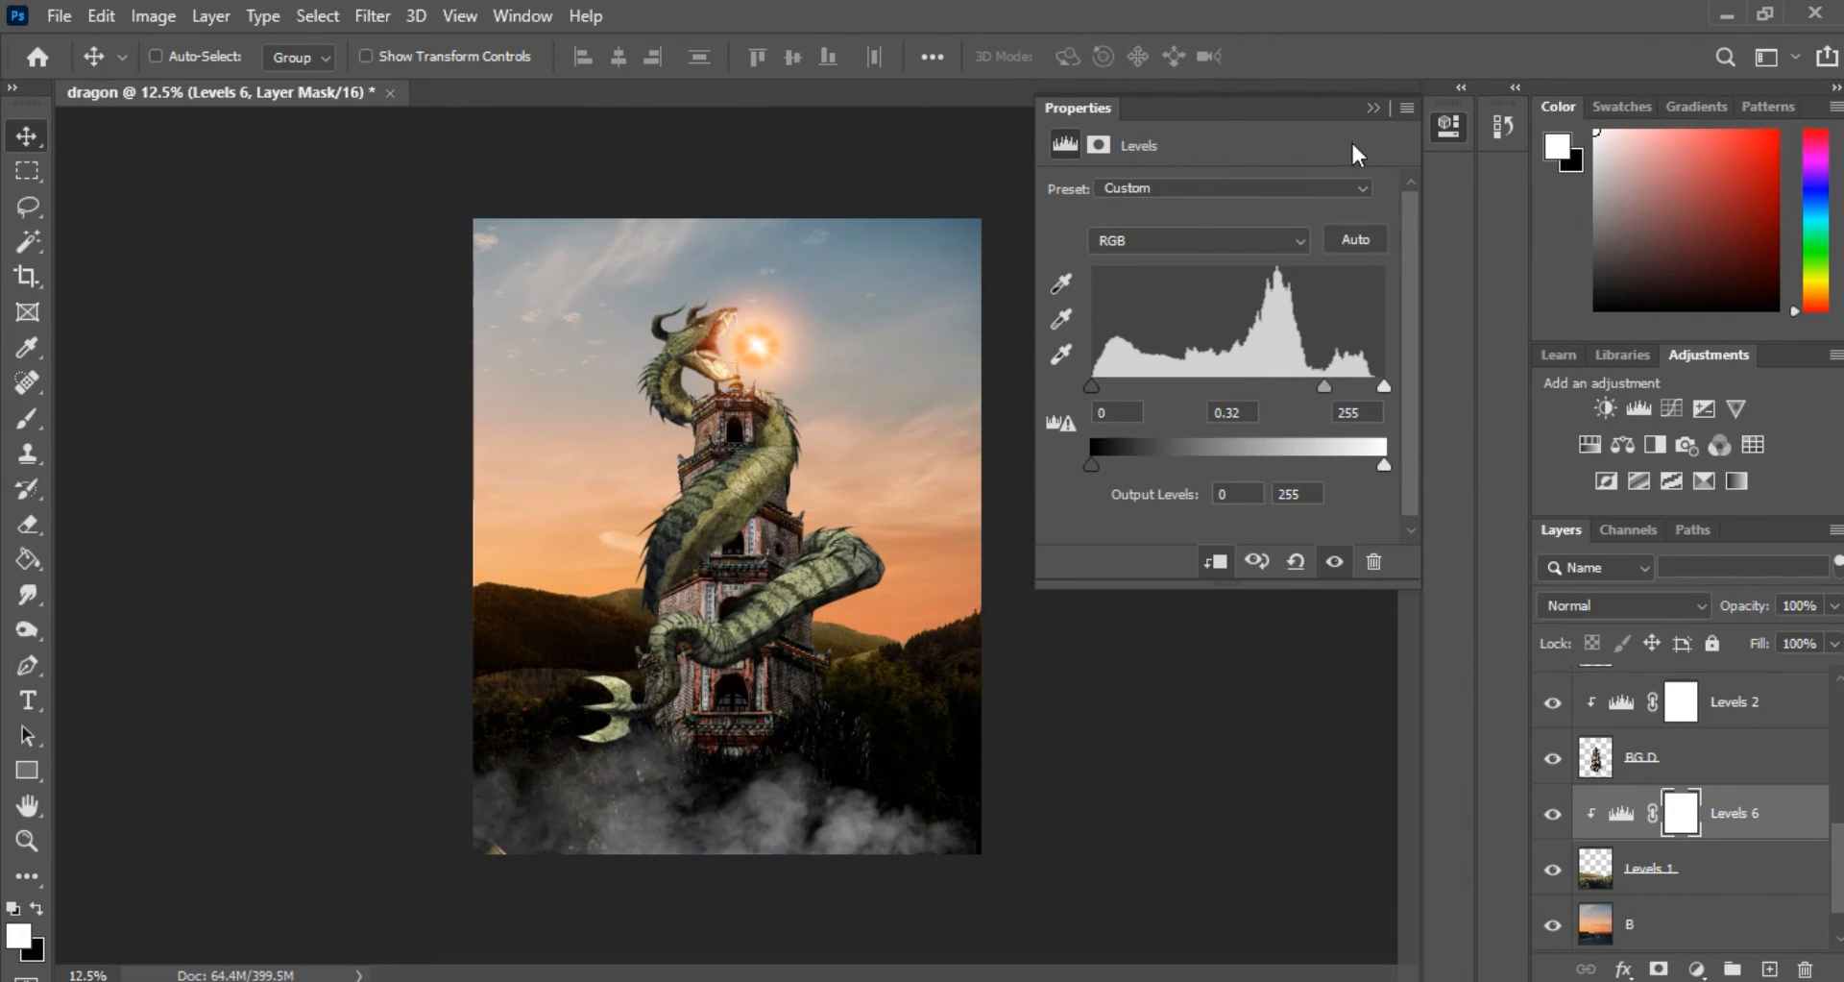
{"action": "left_click", "coordinate": [1374, 107]}
Lower the smoke layer's opacity to 63%
{"action": "scroll", "coordinate": [1801, 793], "scroll_direction": "up", "scroll_amount": 5}
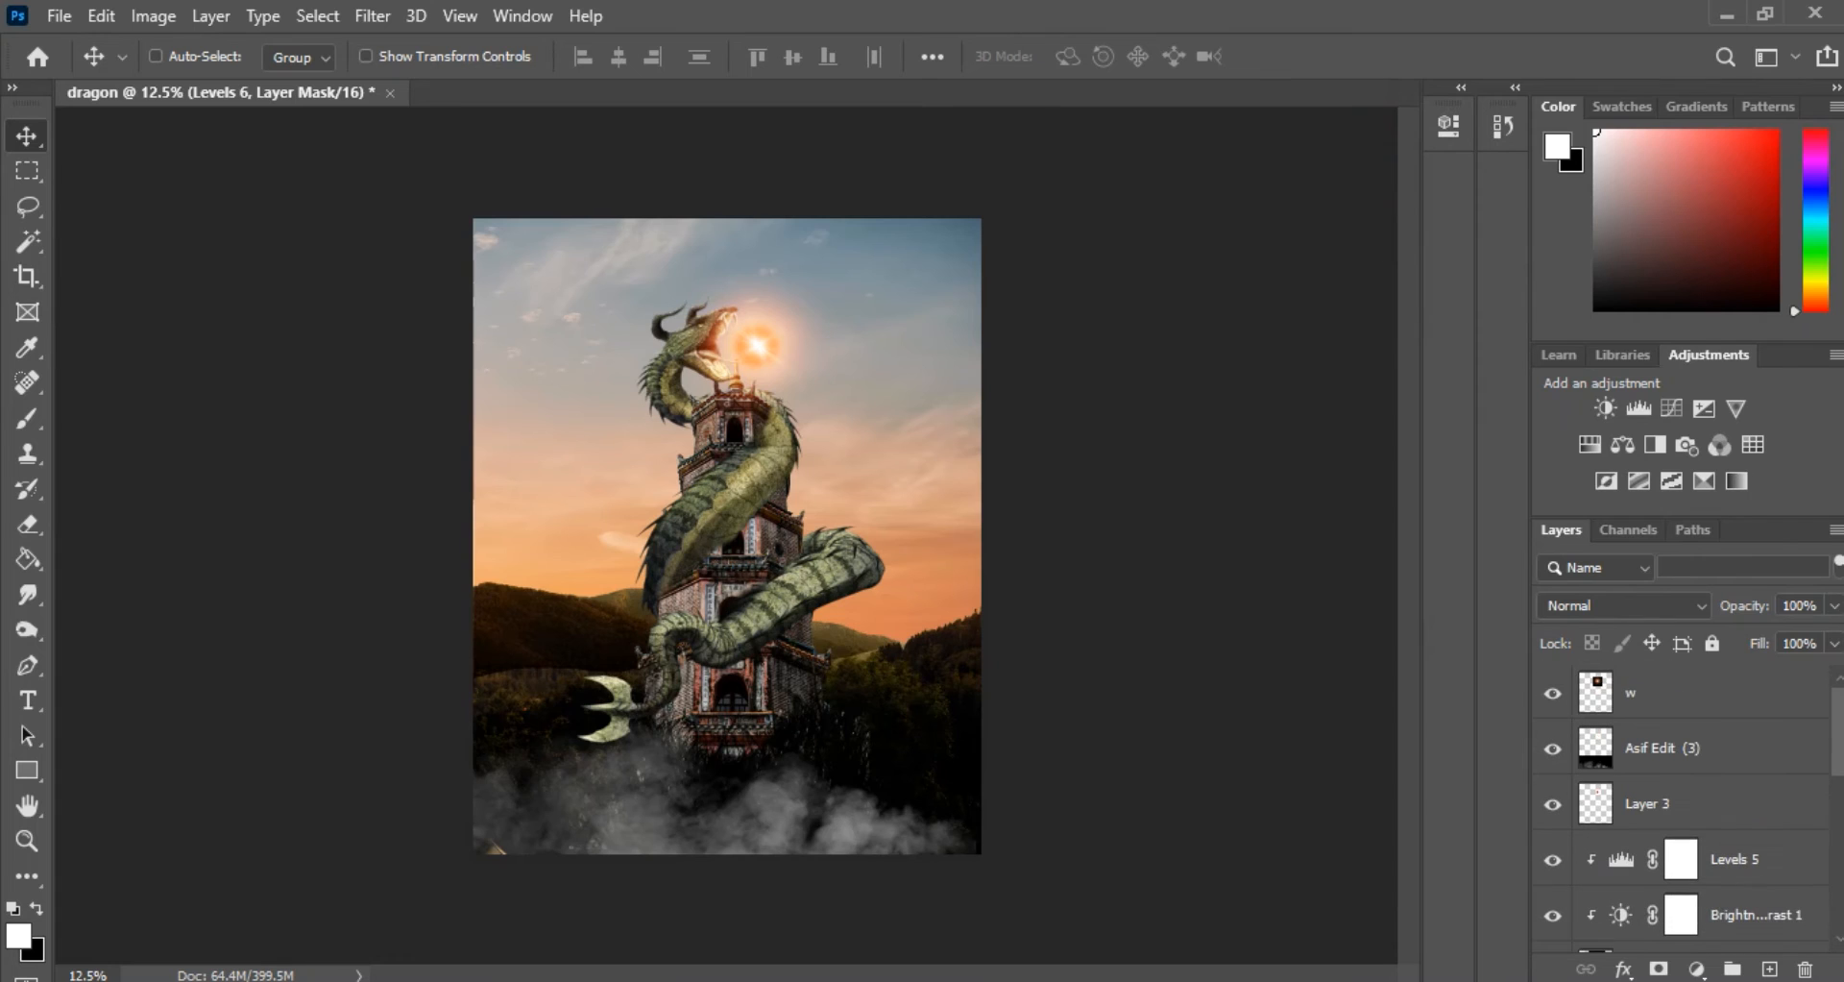
{"action": "key", "text": "ctrl+plus"}
{"action": "left_click", "coordinate": [1704, 696]}
{"action": "left_click", "coordinate": [1710, 758]}
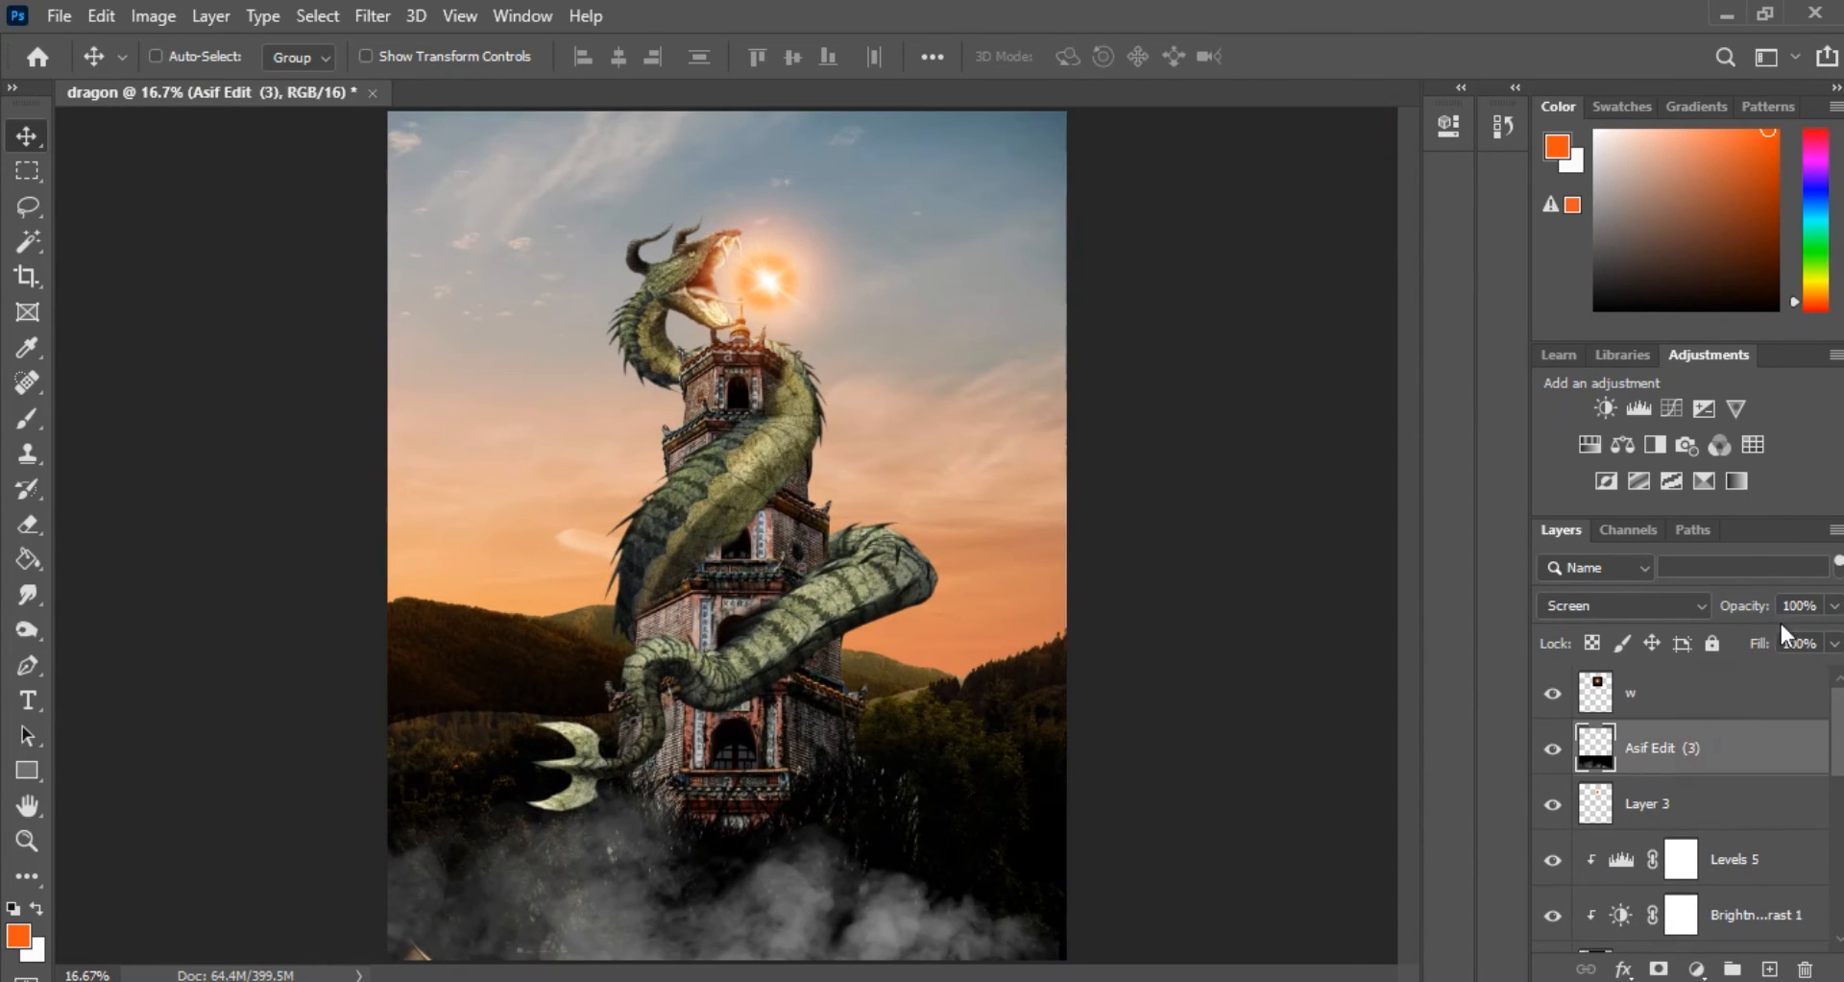
{"action": "left_click", "coordinate": [1834, 607]}
{"action": "left_click_drag", "start_coordinate": [1786, 634], "coordinate": [1783, 635]}
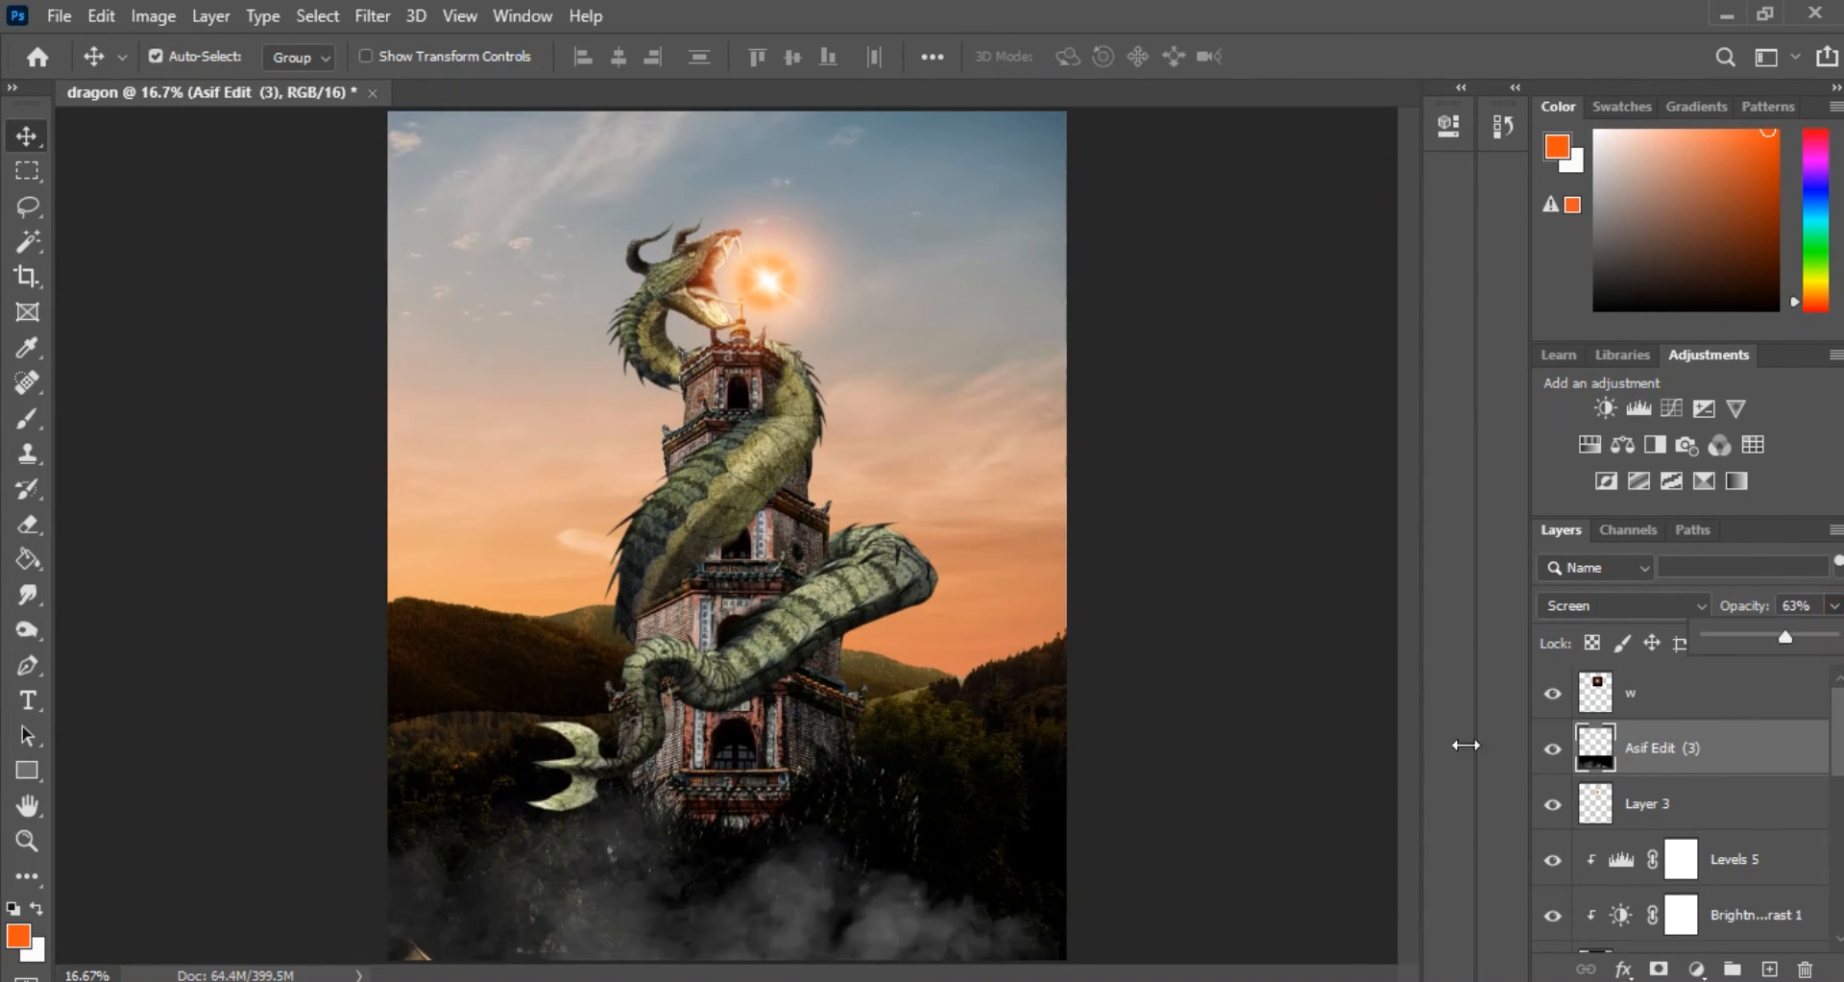
Enlarge the smoke layer slightly so it extends past both side edges of the canvas and rises higher over the forest
{"action": "key", "text": "ctrl+minus"}
{"action": "mouse_move", "coordinate": [762, 780]}
{"action": "left_mouse_down"}
{"action": "mouse_move", "coordinate": [679, 706]}
{"action": "mouse_move", "coordinate": [776, 783]}
{"action": "left_mouse_up"}
{"action": "left_click", "coordinate": [366, 56]}
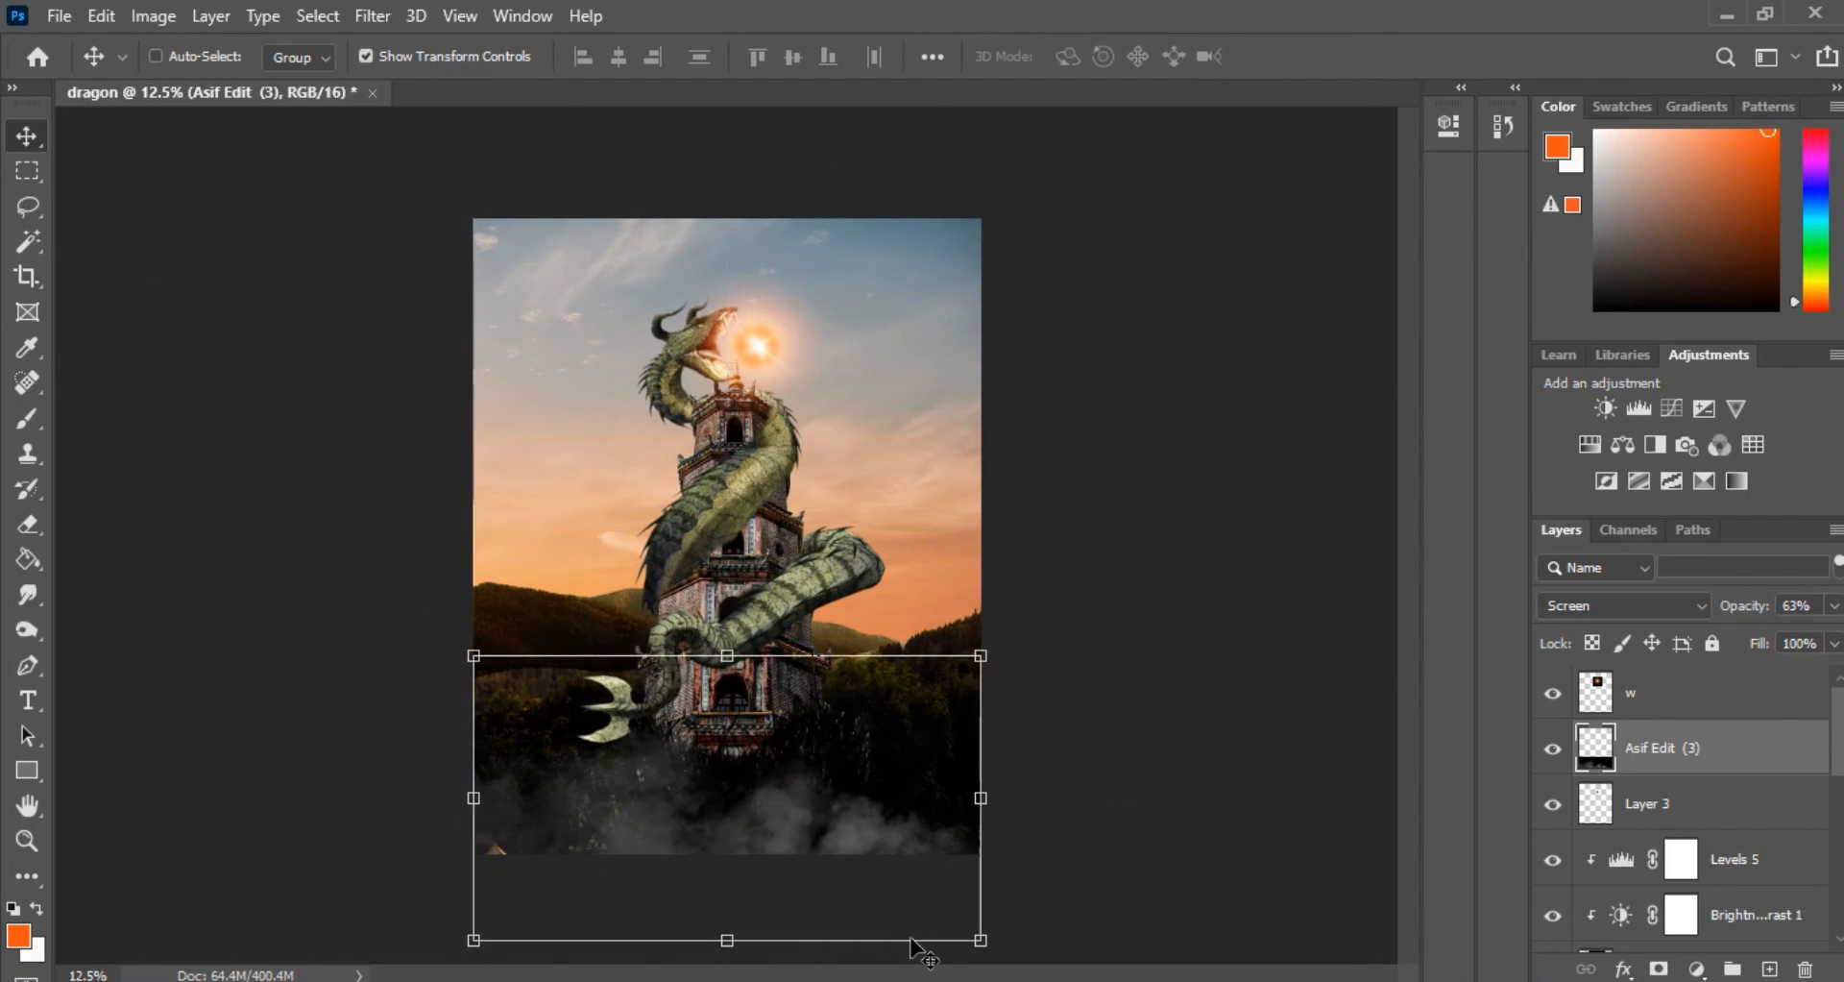
{"action": "left_click_drag", "start_coordinate": [986, 942], "coordinate": [1009, 968]}
{"action": "left_click_drag", "start_coordinate": [976, 750], "coordinate": [964, 718]}
{"action": "left_click", "coordinate": [1337, 58]}
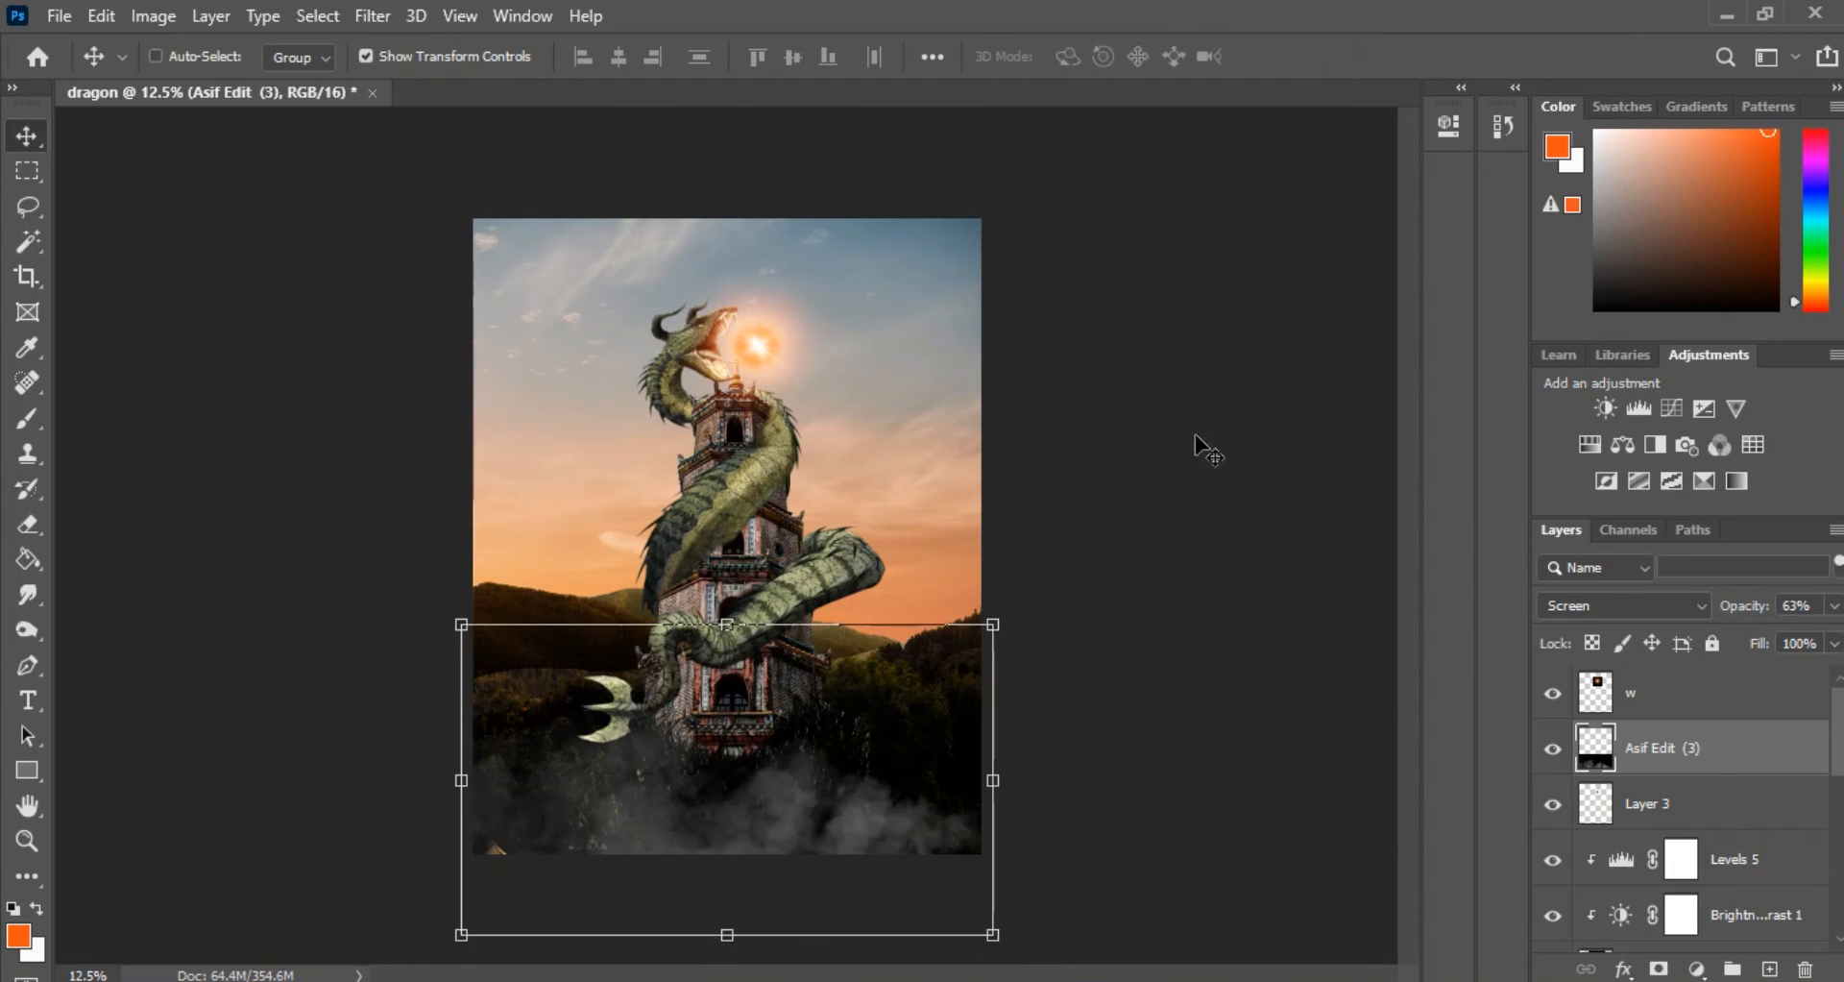
{"action": "key", "text": "ctrl+minus"}
{"action": "key", "text": "ctrl+plus"}
{"action": "key", "text": "ctrl+plus"}
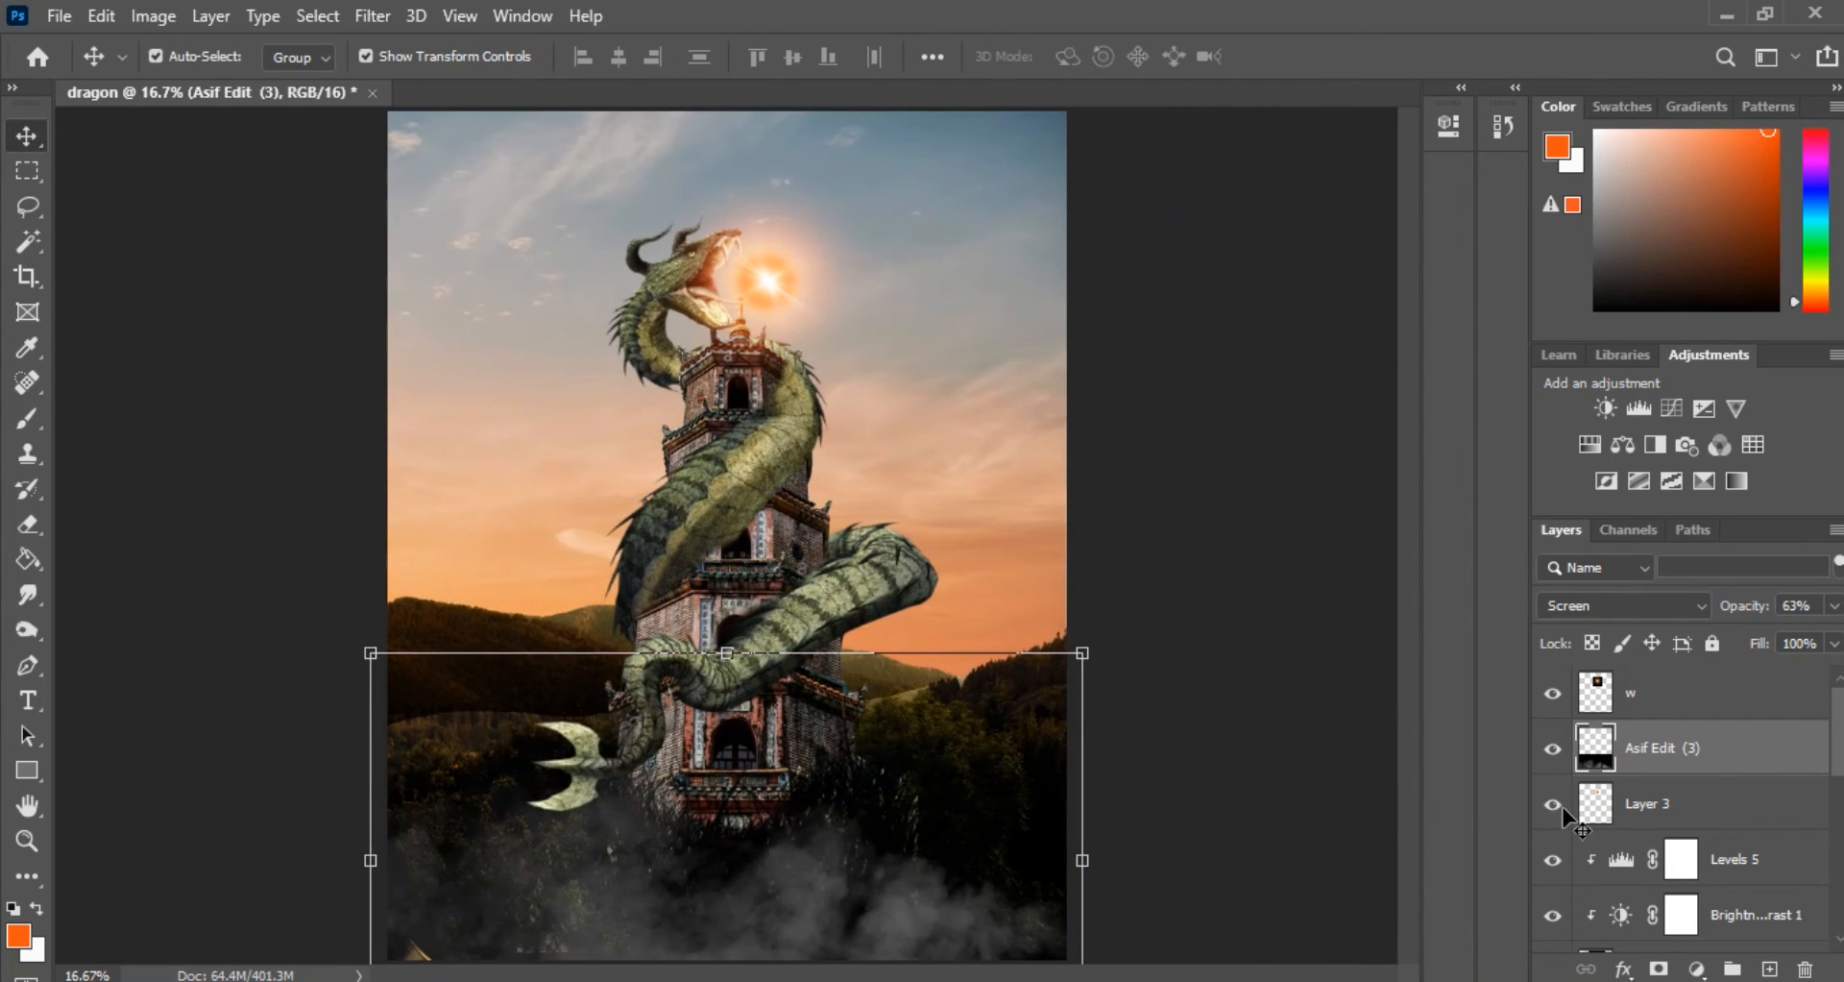
{"action": "left_click", "coordinate": [428, 55]}
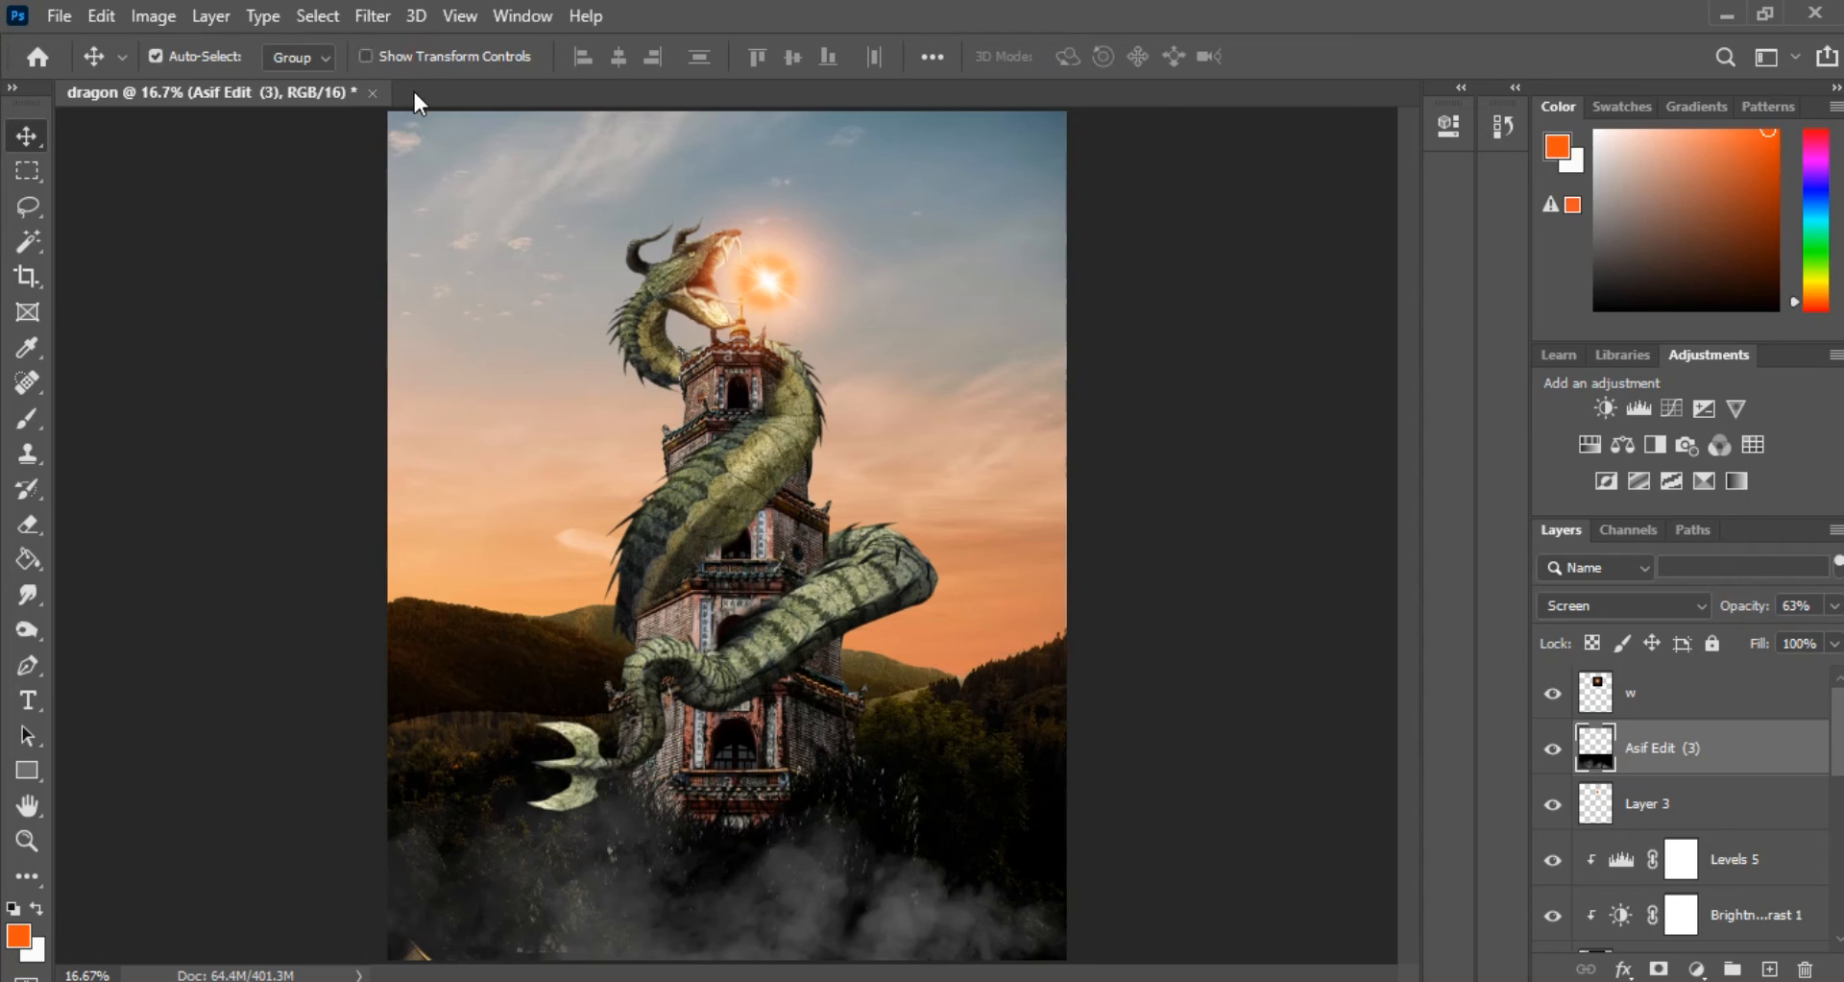
{"action": "key", "text": "ctrl+0"}
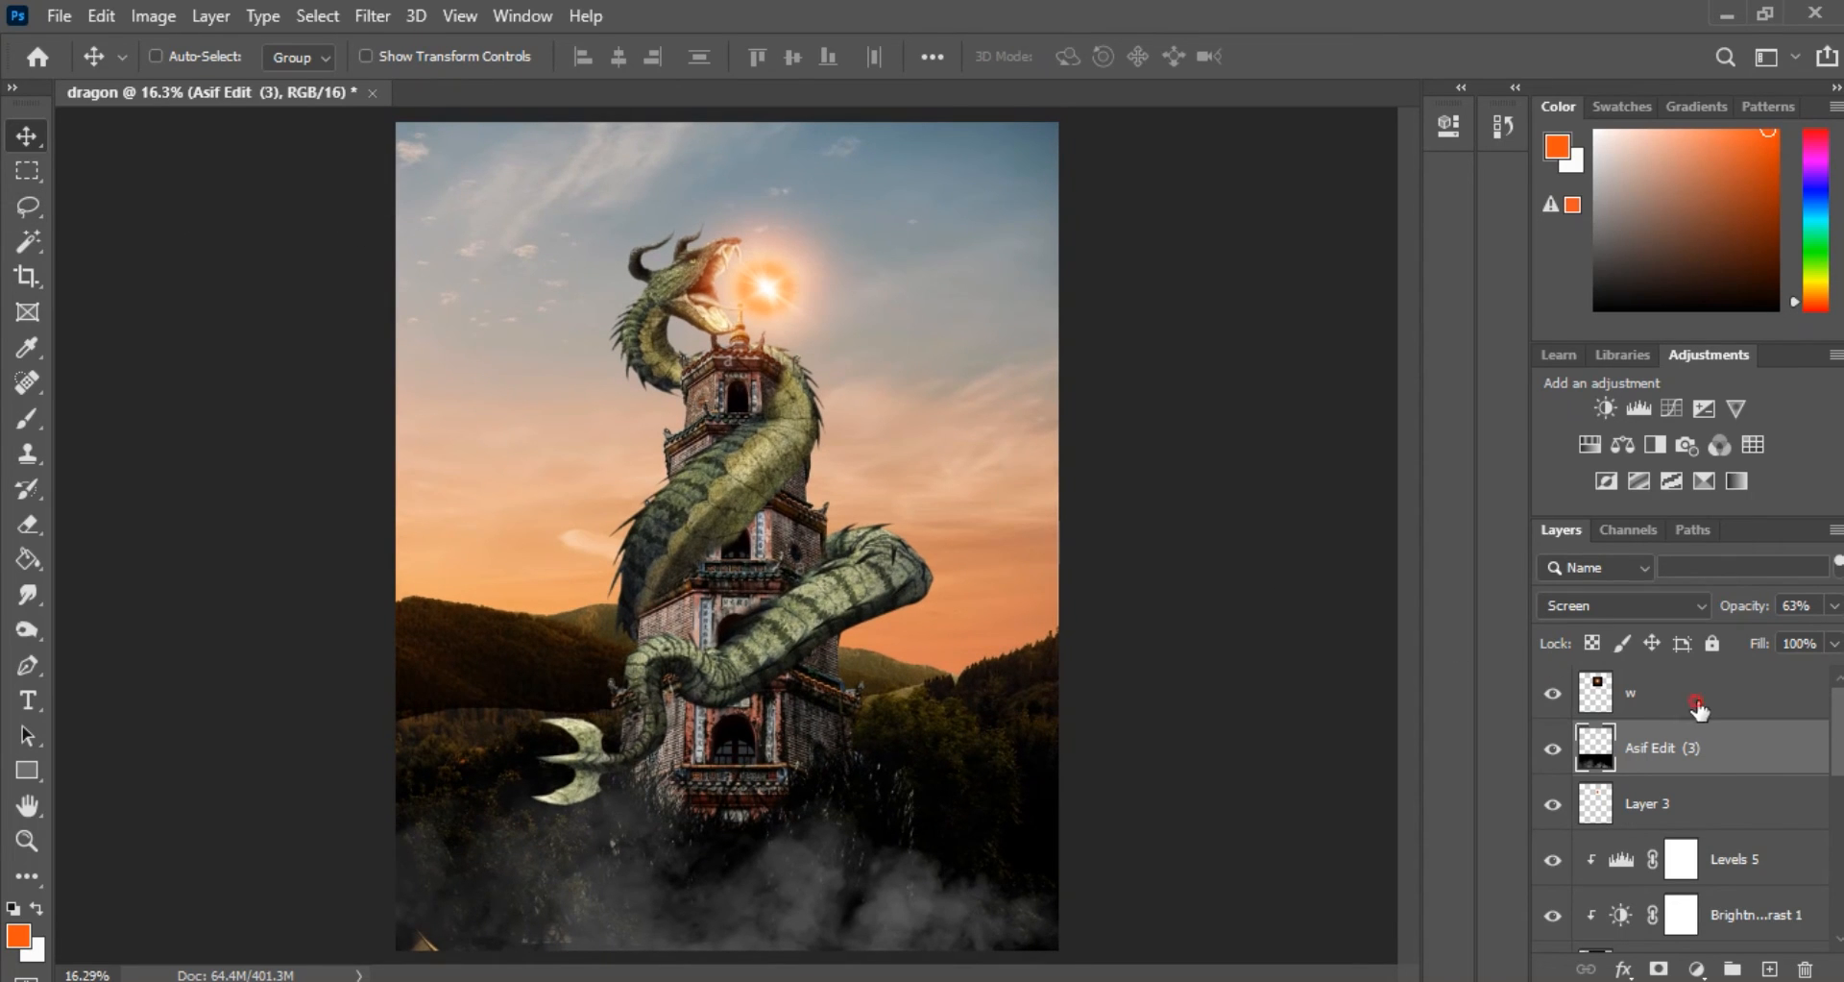
Stamp all visible layers into a new layer above the w layer and open it in the Camera Raw Filter
{"action": "left_click", "coordinate": [1697, 708]}
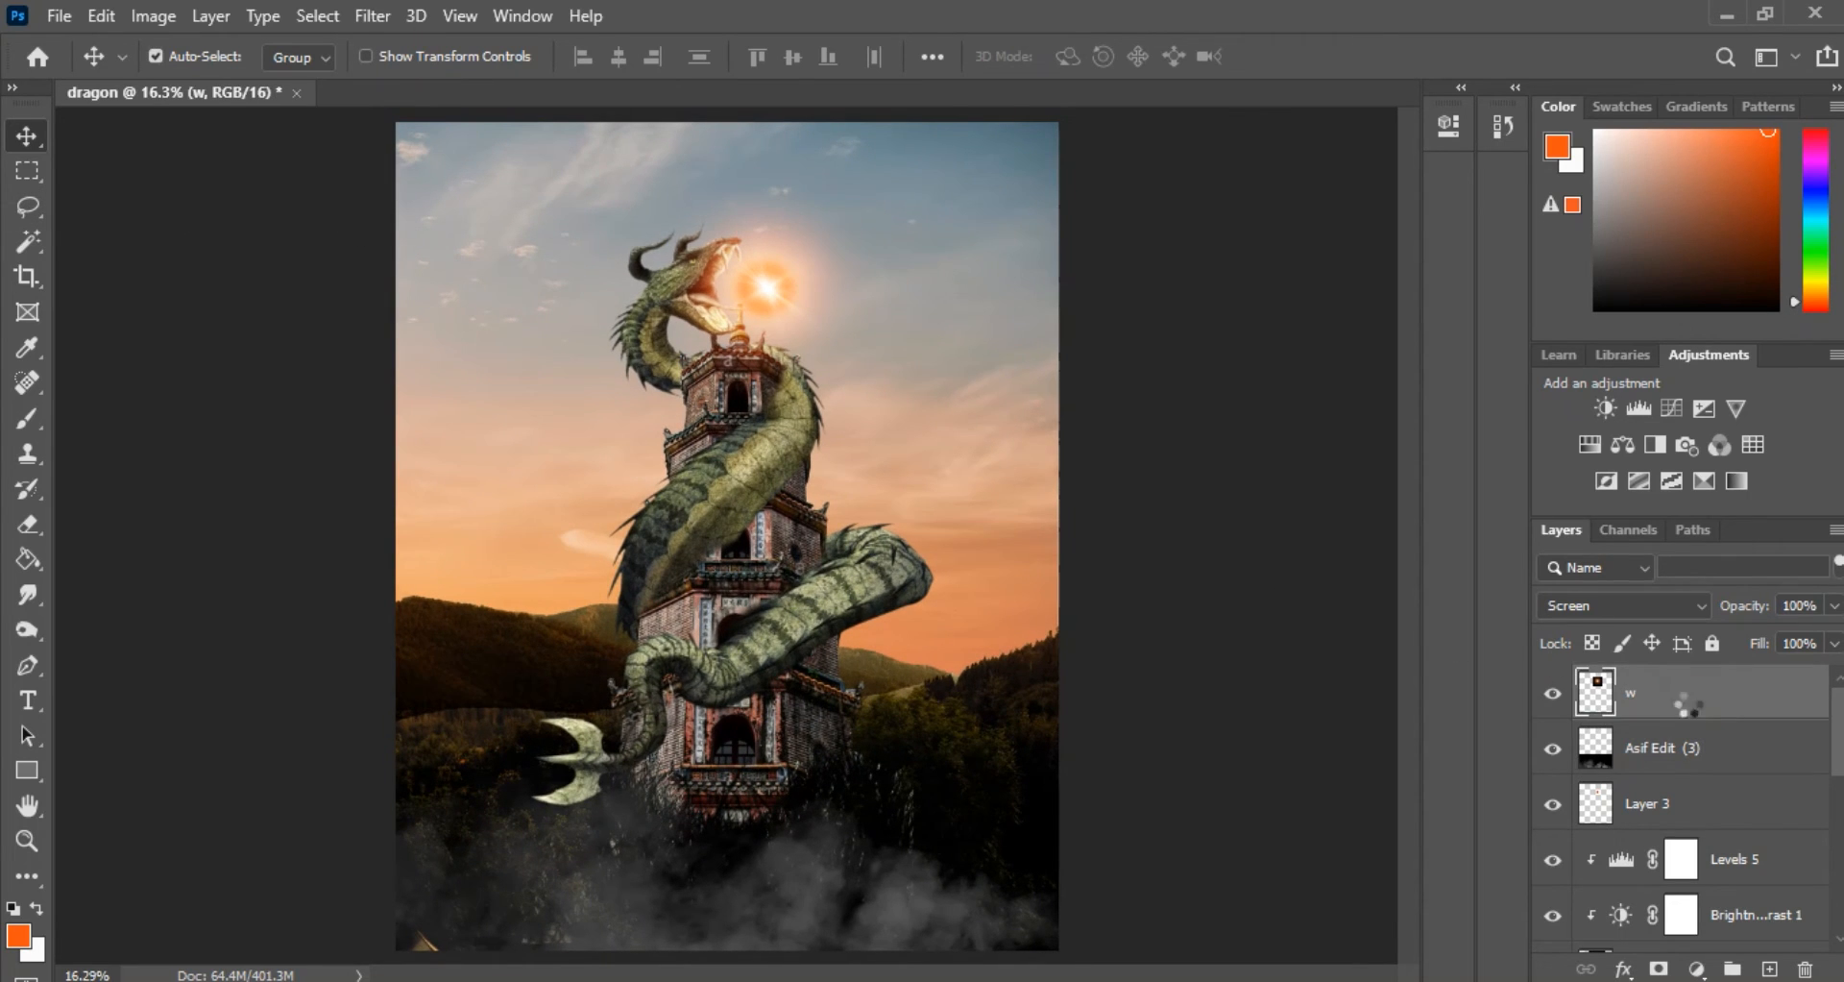
{"action": "key", "text": "ctrl+shift+alt+e"}
{"action": "left_click", "coordinate": [370, 15]}
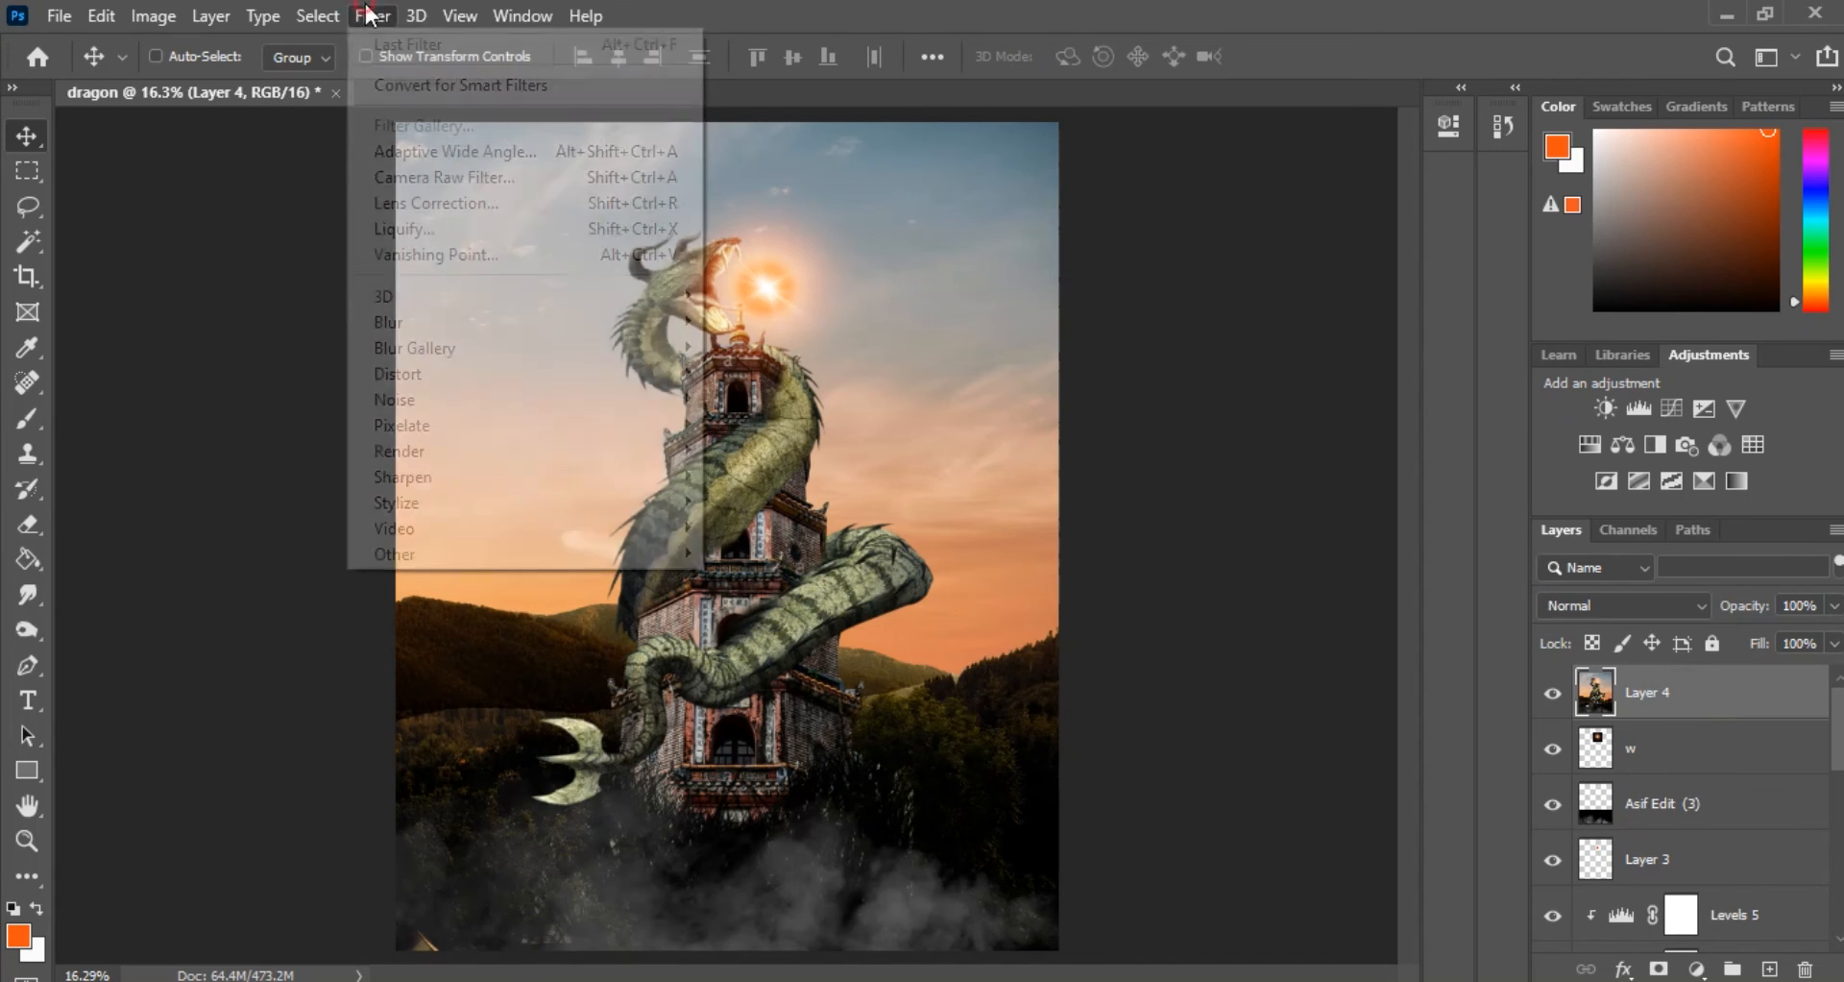
{"action": "left_click", "coordinate": [450, 181]}
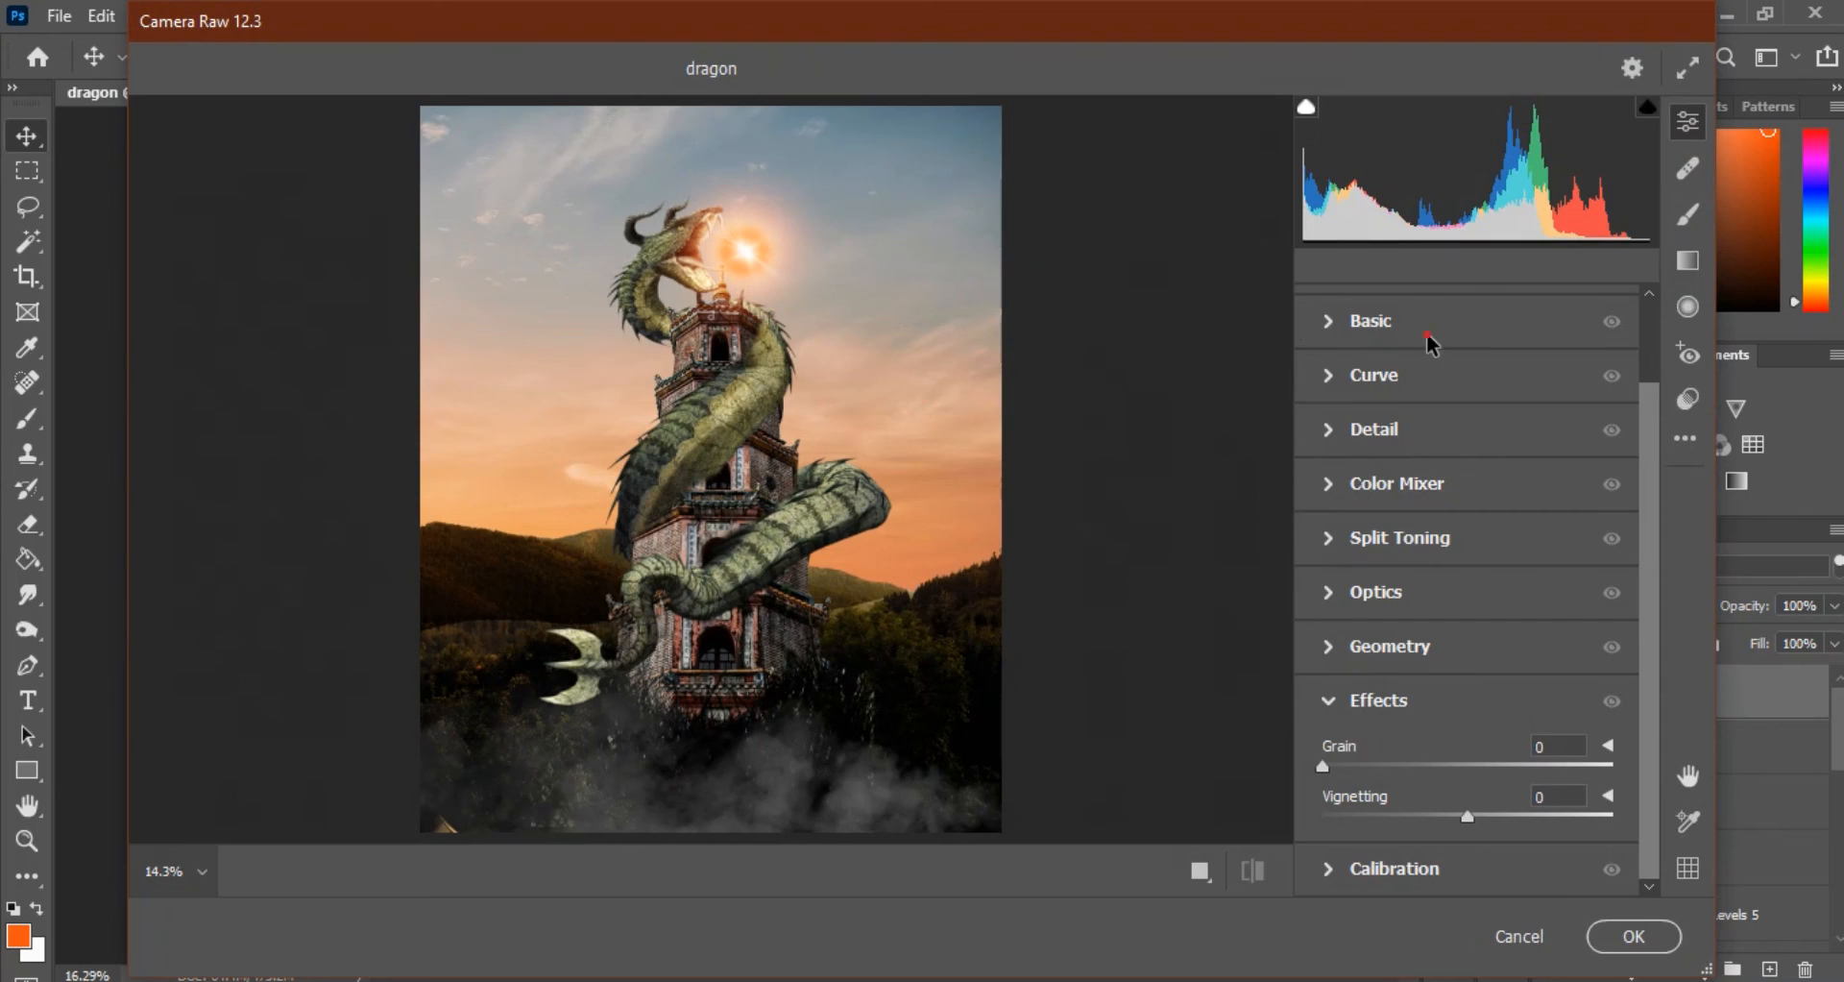
Set temperature +15, tint -22, exposure -0.60, contrast +21, highlights -5, shadows -4, whites +16, blacks -18, texture +23 and clarity +9
{"action": "left_click", "coordinate": [1431, 326]}
{"action": "left_click_drag", "start_coordinate": [1462, 420], "coordinate": [1428, 455]}
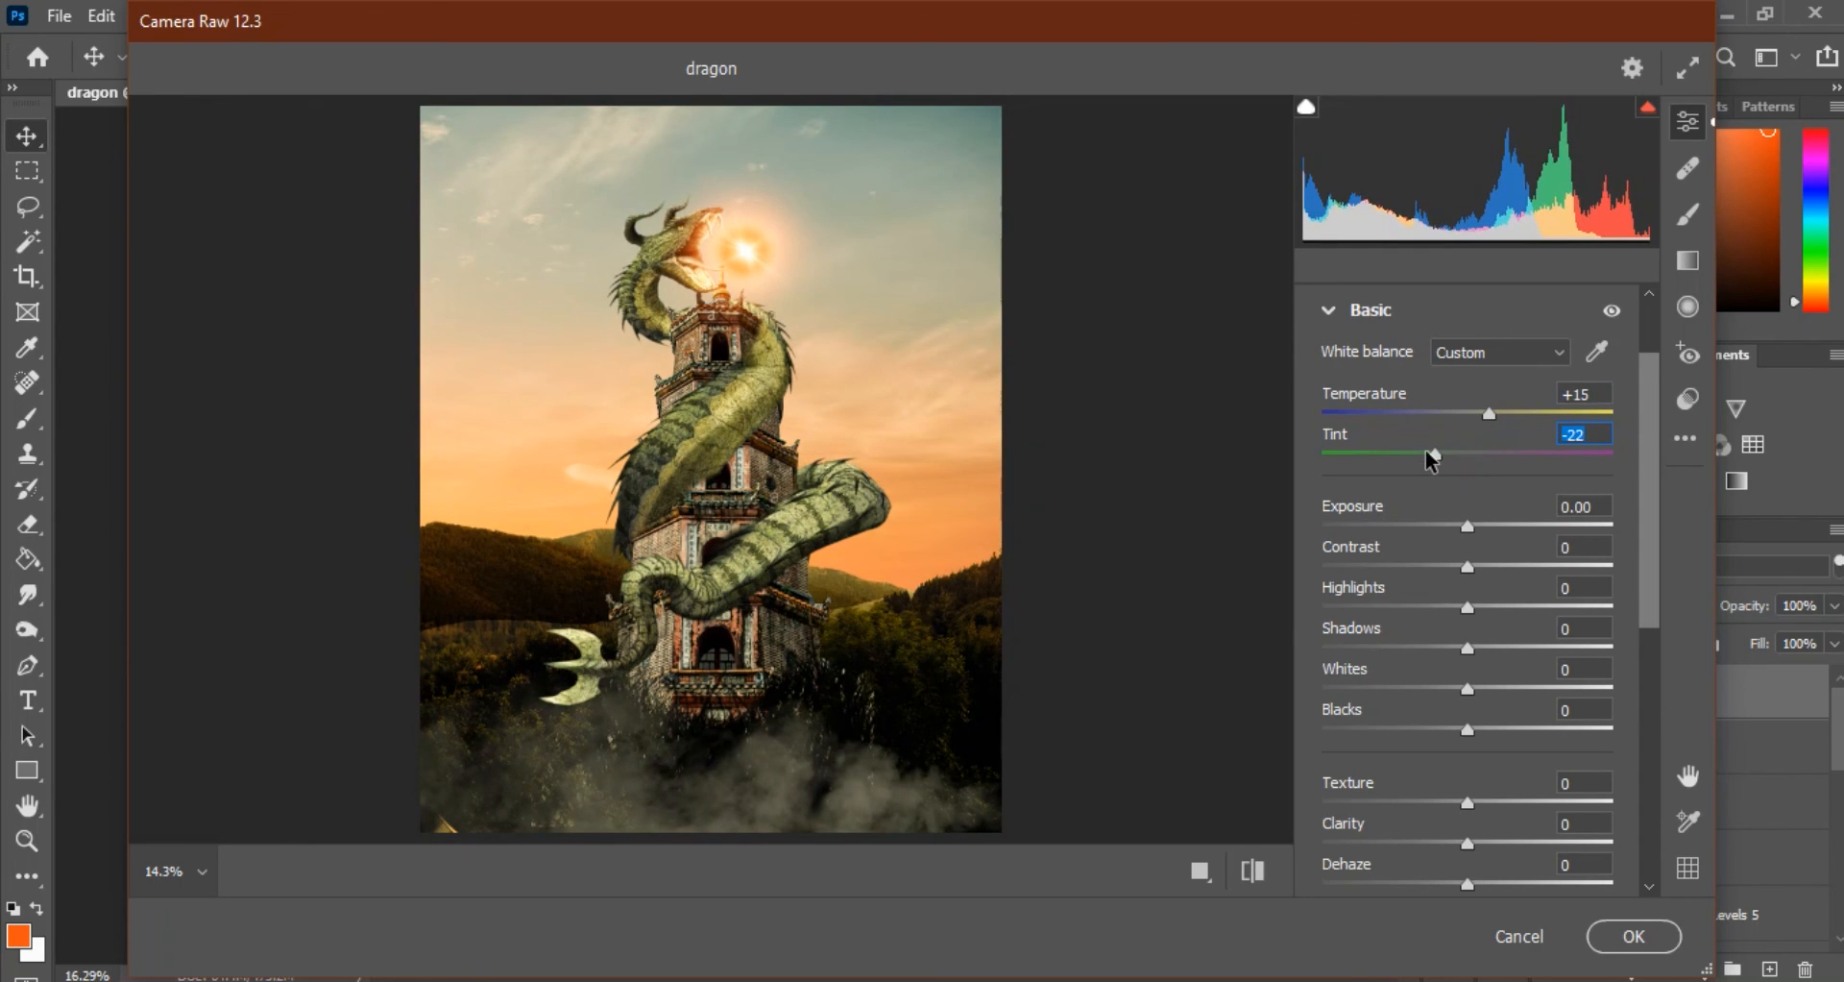
{"action": "left_click_drag", "start_coordinate": [1470, 526], "coordinate": [1463, 612]}
{"action": "left_click_drag", "start_coordinate": [1468, 729], "coordinate": [1480, 776]}
Set the Camera Raw detail values to sharpening 31, noise reduction 31 and color noise reduction 25
{"action": "scroll", "coordinate": [1487, 736], "scroll_direction": "down", "scroll_amount": 1}
{"action": "scroll", "coordinate": [1467, 819], "scroll_direction": "down", "scroll_amount": 6}
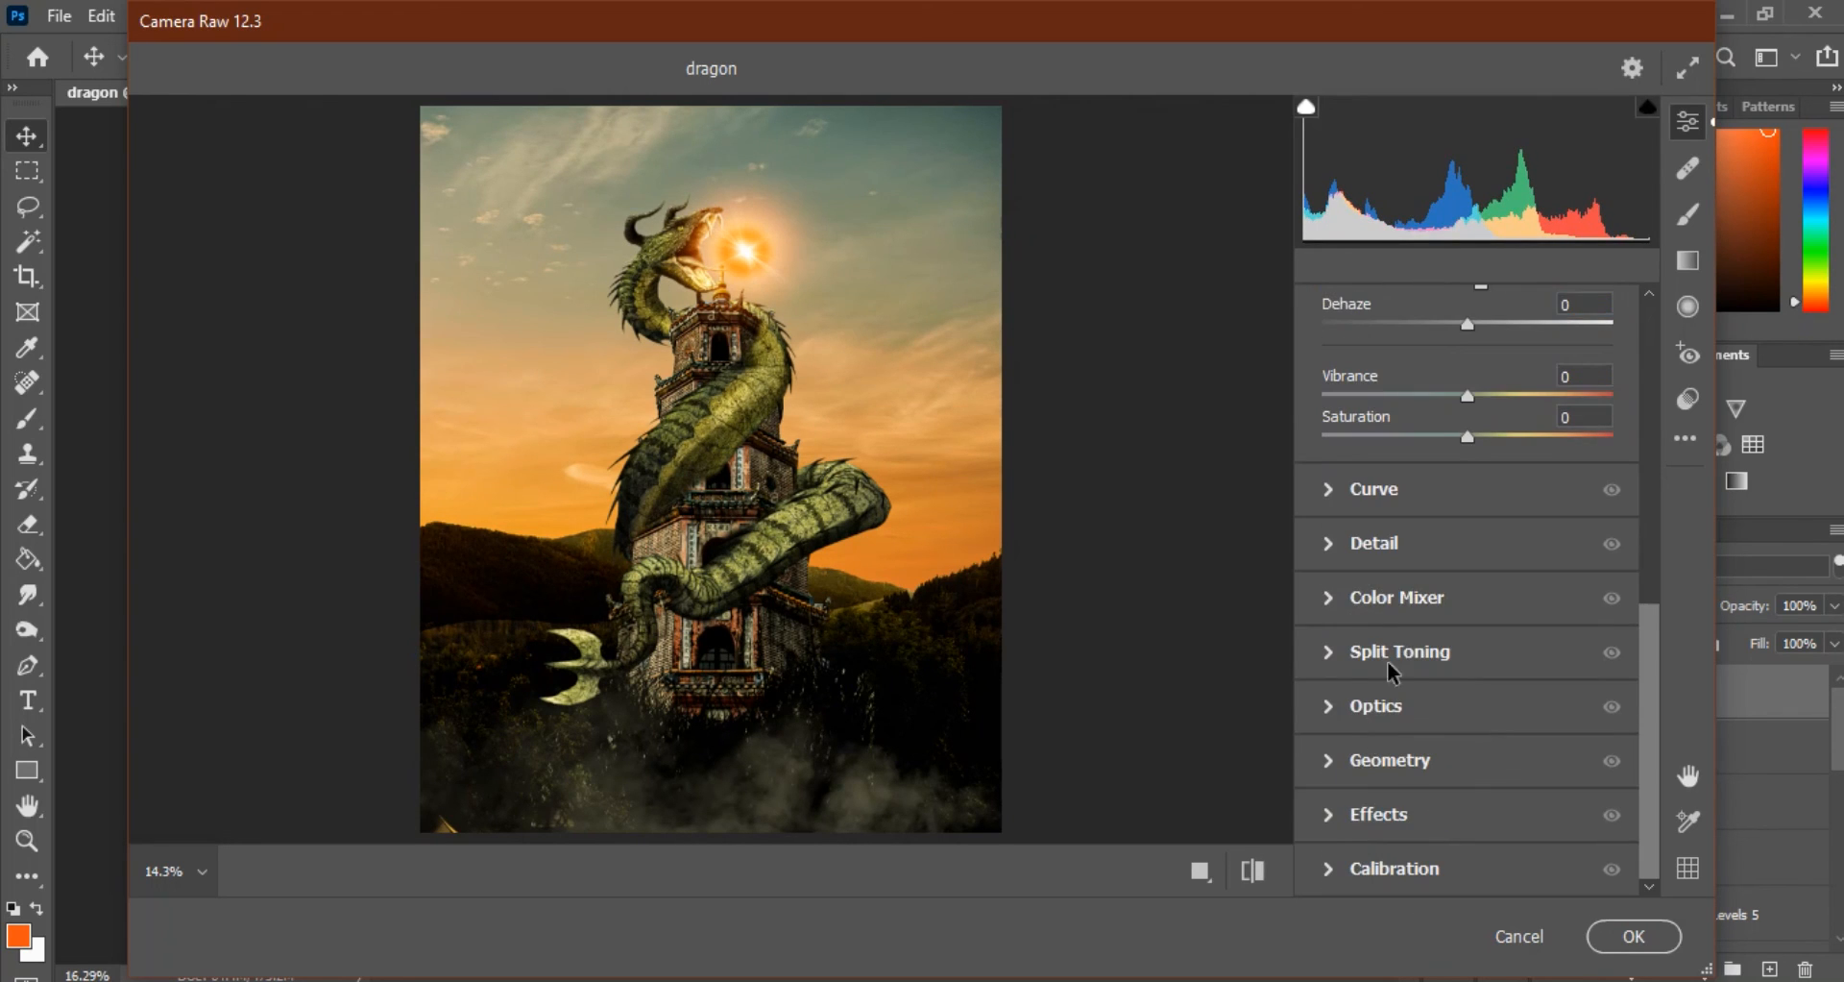
{"action": "left_click", "coordinate": [1401, 548]}
{"action": "left_click", "coordinate": [1383, 594]}
{"action": "left_click", "coordinate": [1413, 642]}
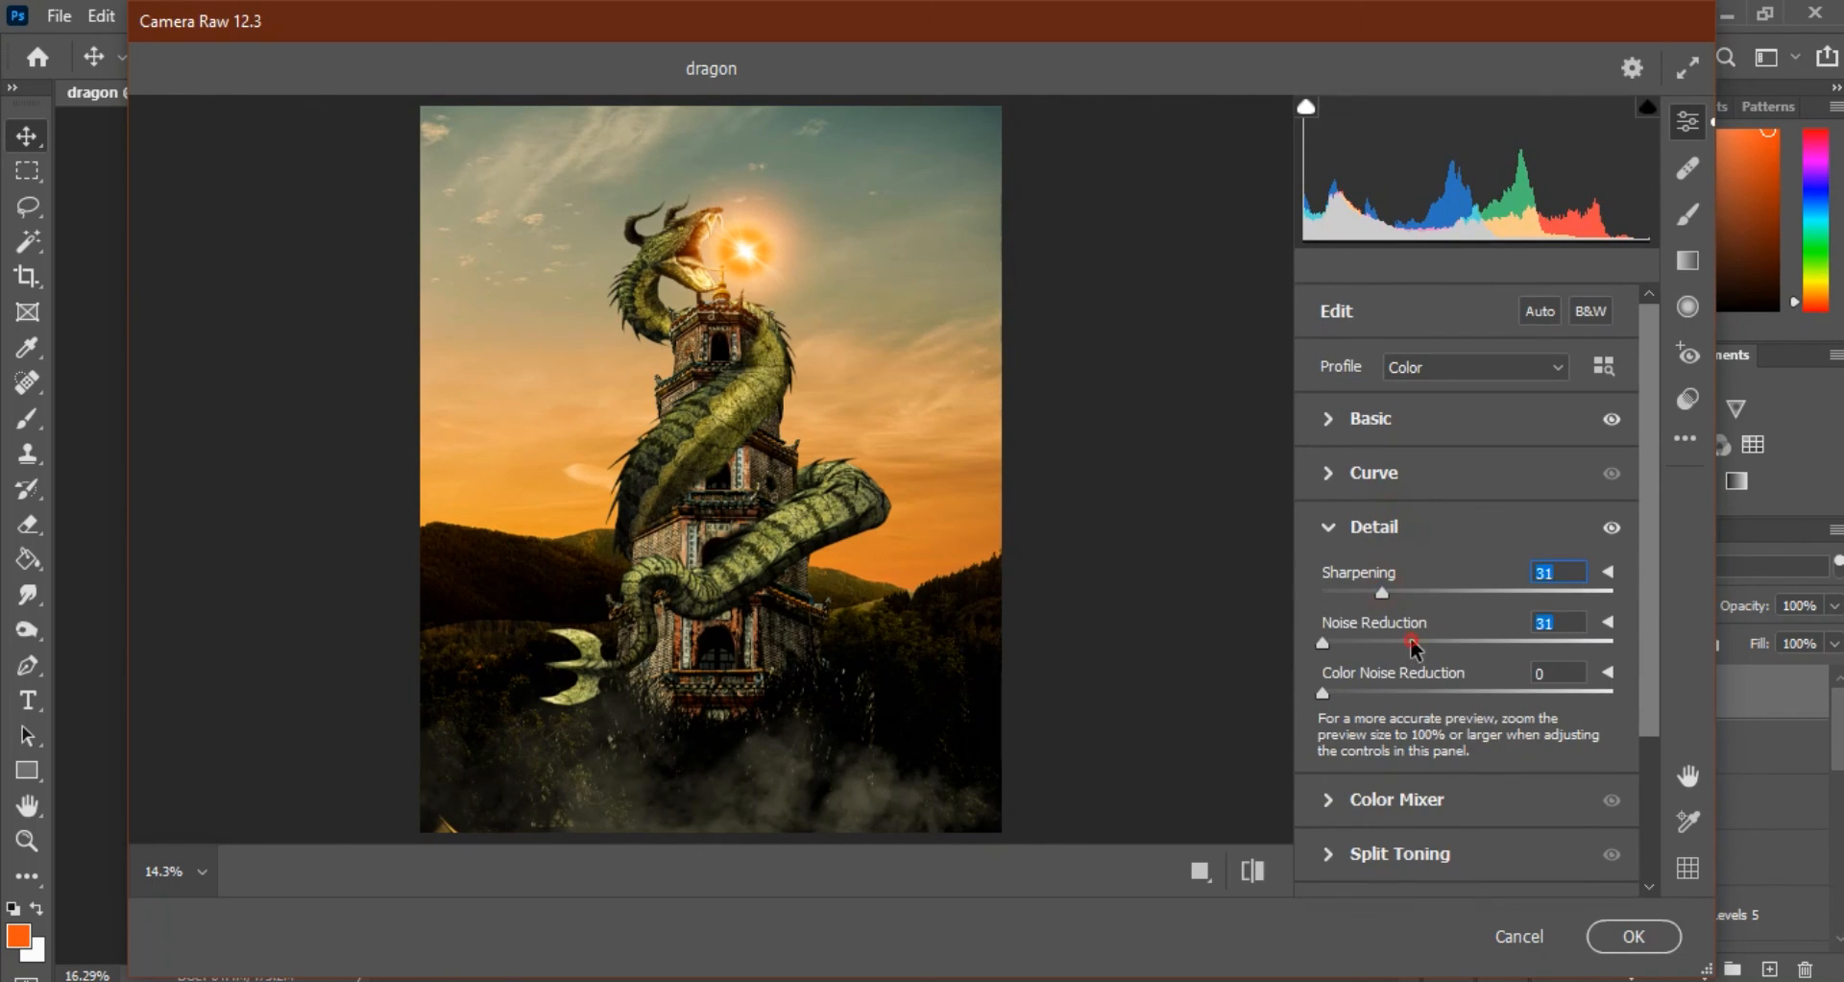
{"action": "left_click", "coordinate": [1395, 691]}
Darken the image edges with a Camera Raw vignetting value of -33
{"action": "scroll", "coordinate": [1402, 711], "scroll_direction": "down", "scroll_amount": 3}
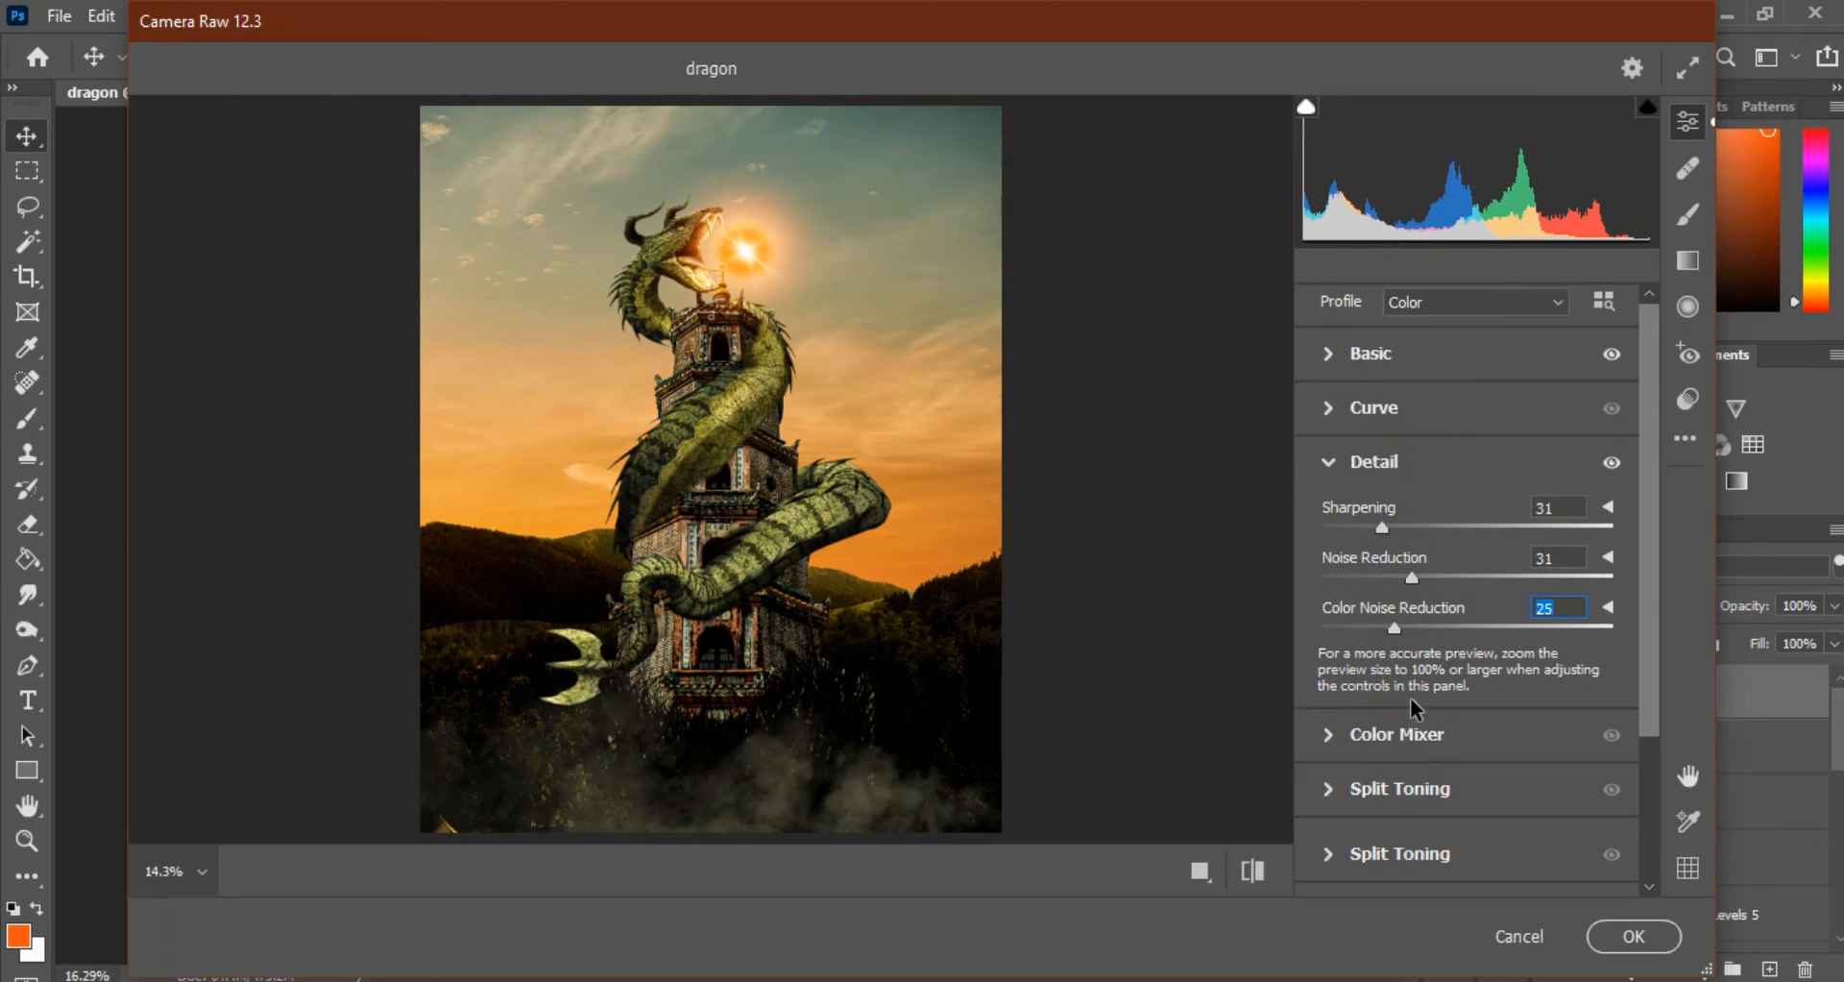
{"action": "left_click", "coordinate": [1383, 814]}
{"action": "left_click_drag", "start_coordinate": [1461, 815], "coordinate": [1424, 823]}
{"action": "scroll", "coordinate": [1477, 650], "scroll_direction": "up", "scroll_amount": 1}
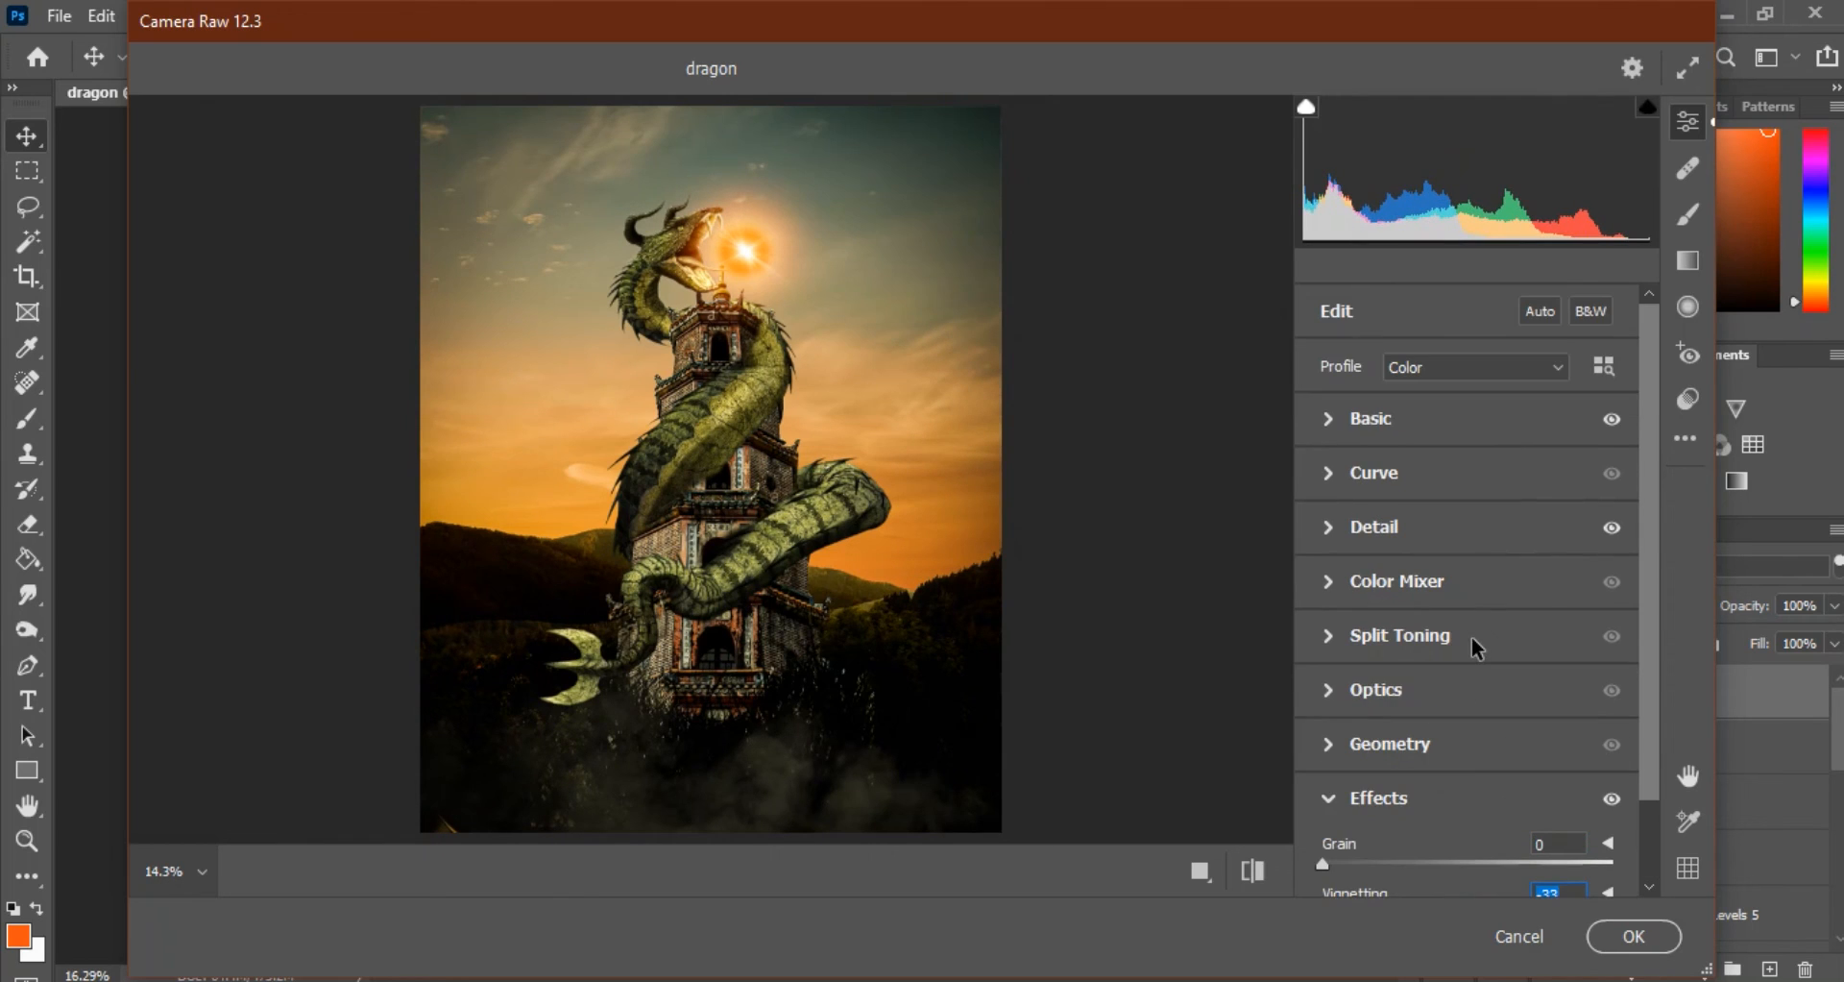
{"action": "scroll", "coordinate": [1459, 637], "scroll_direction": "down", "scroll_amount": 1}
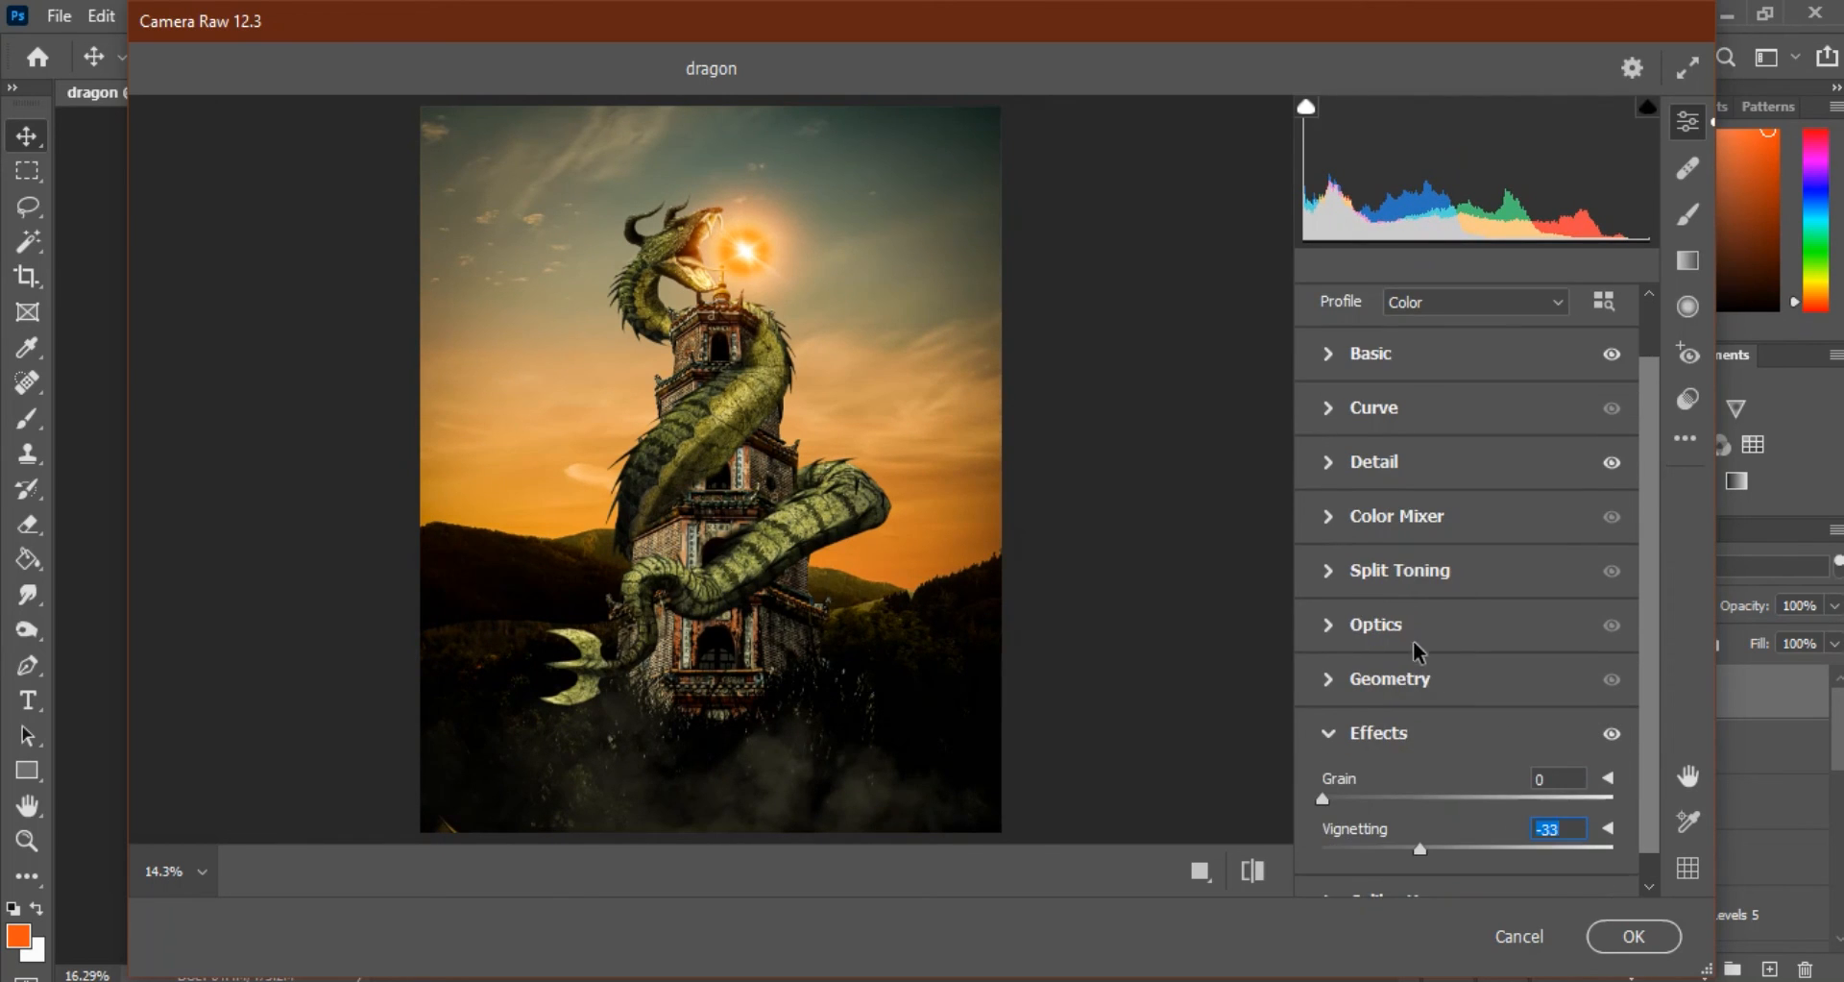
Set the temperature to +6, saturation to -1 and vibrance to +8, and apply the Camera Raw filter
{"action": "scroll", "coordinate": [1410, 639], "scroll_direction": "up", "scroll_amount": 1}
{"action": "left_click", "coordinate": [1383, 428]}
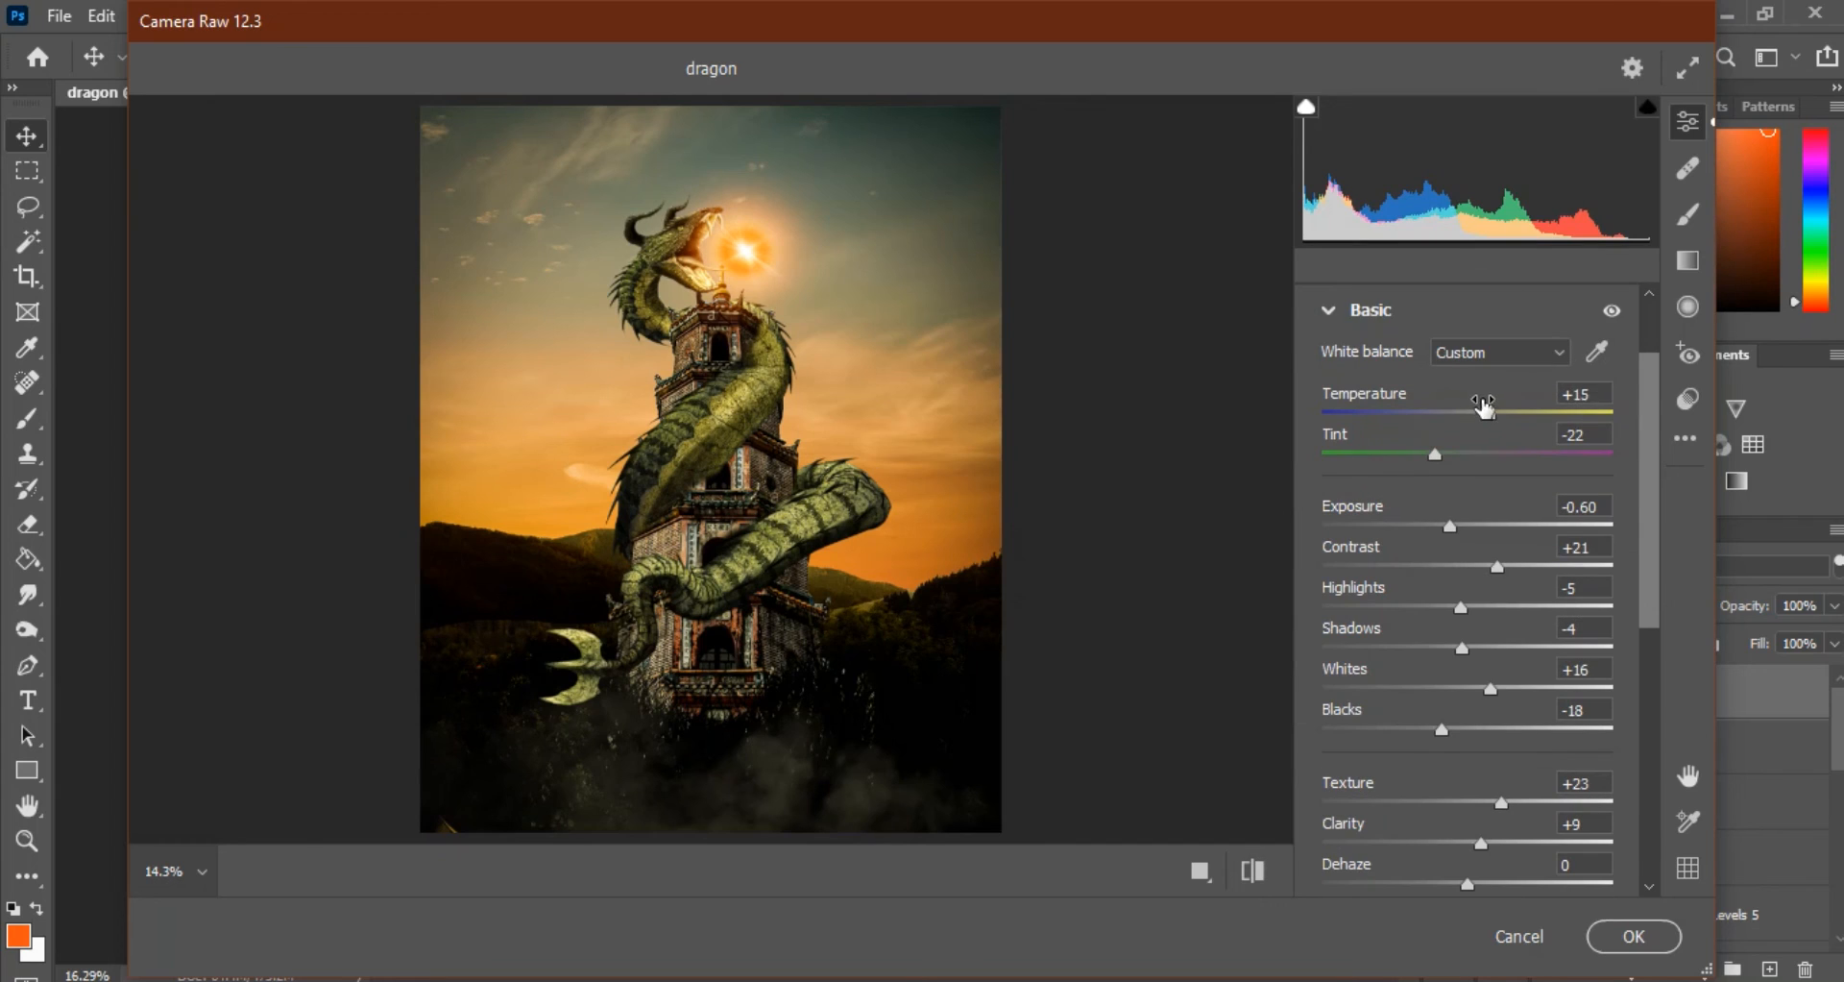
{"action": "left_click_drag", "start_coordinate": [1488, 415], "coordinate": [1478, 418]}
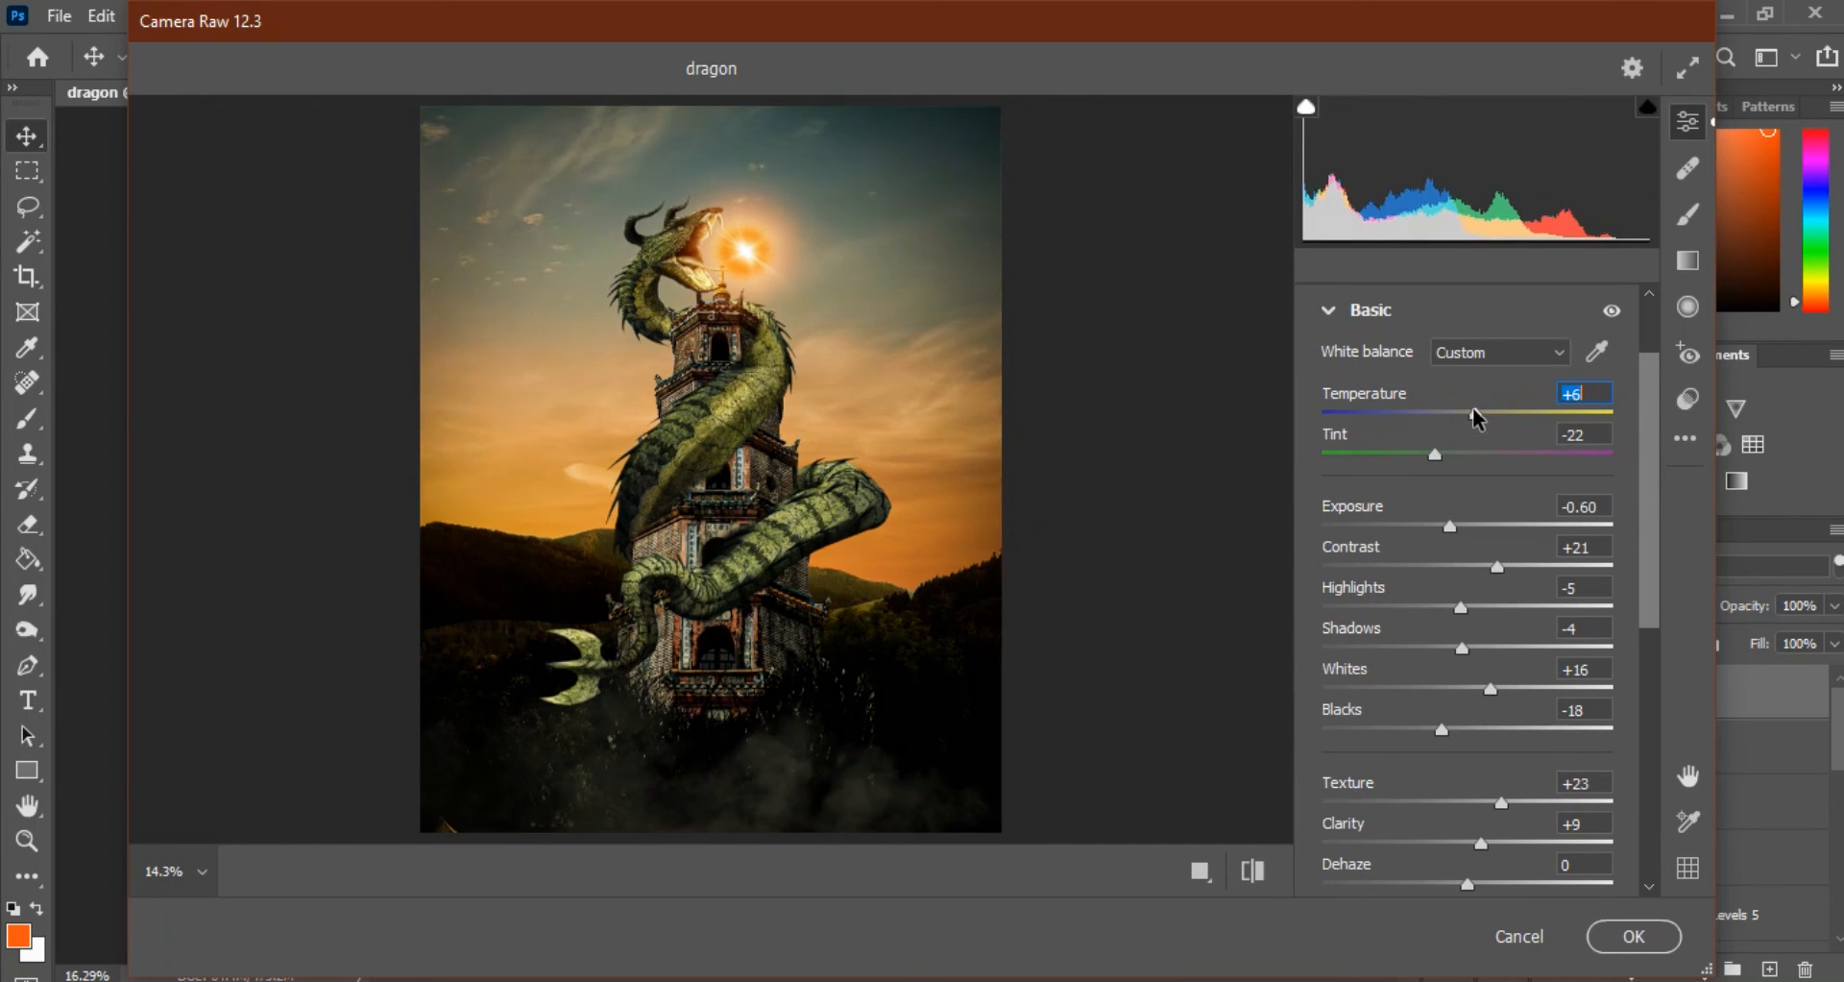
{"action": "scroll", "coordinate": [1441, 528], "scroll_direction": "down", "scroll_amount": 8}
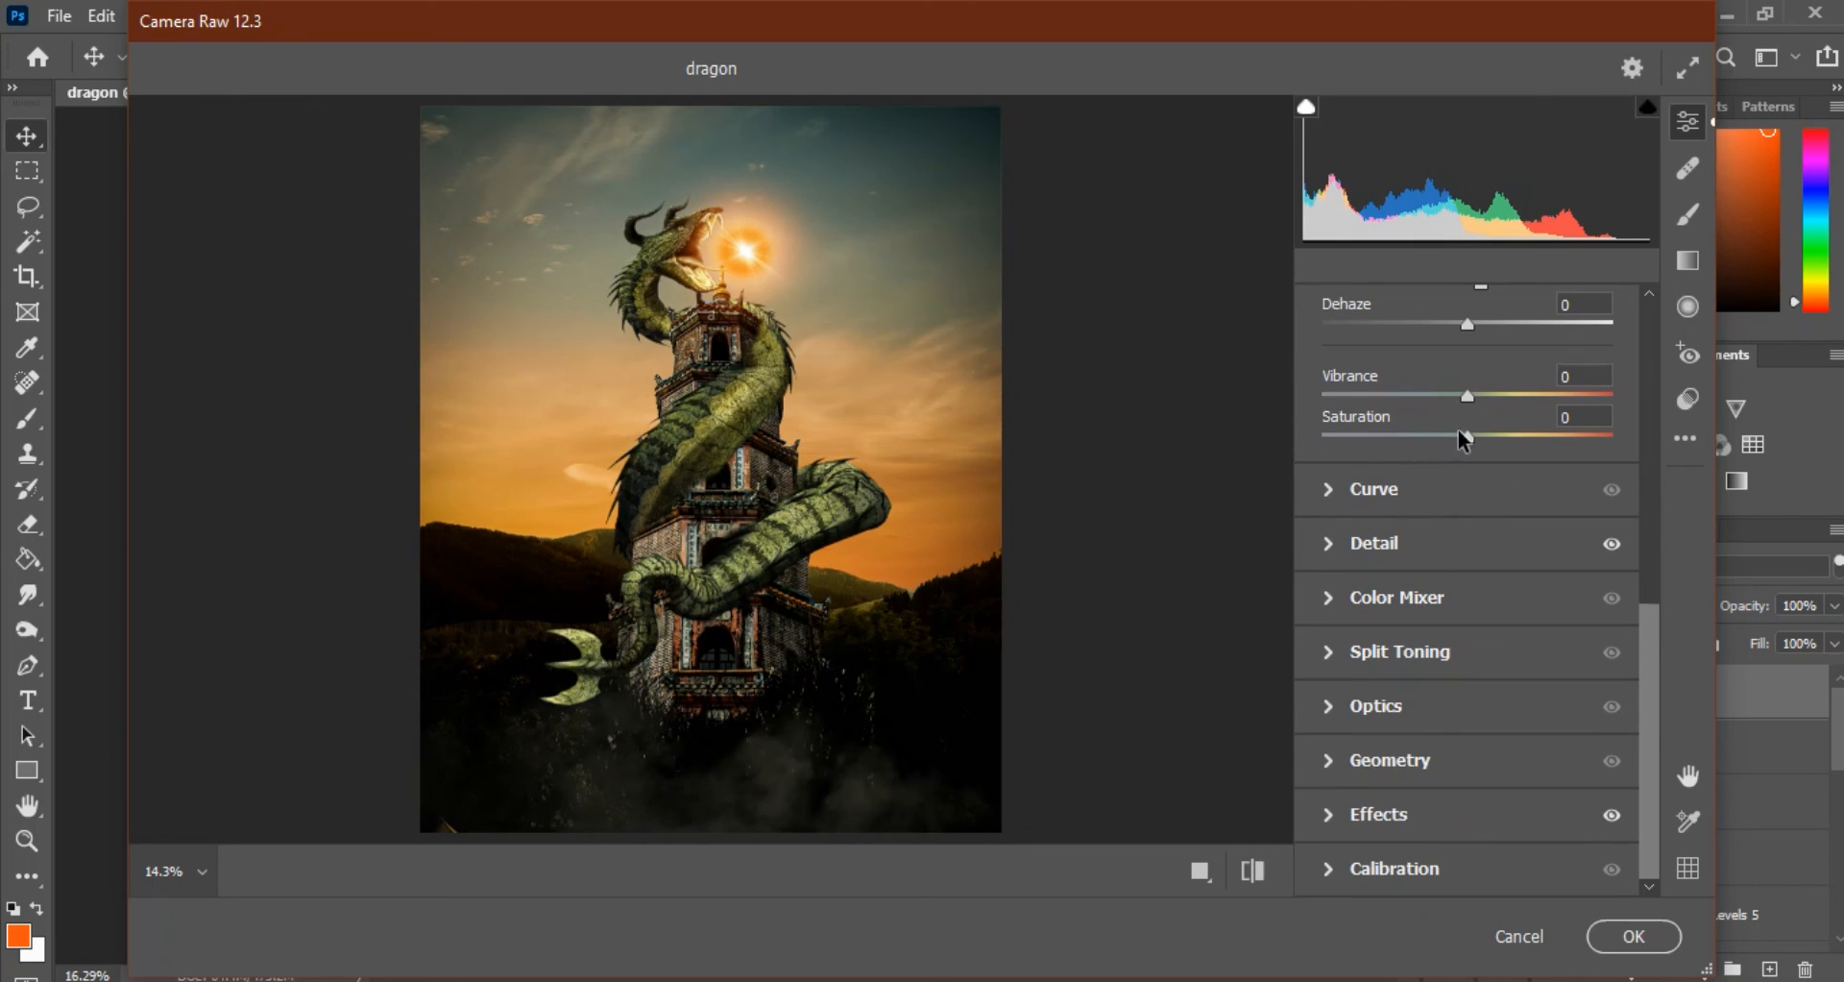
{"action": "left_click_drag", "start_coordinate": [1464, 441], "coordinate": [1484, 399]}
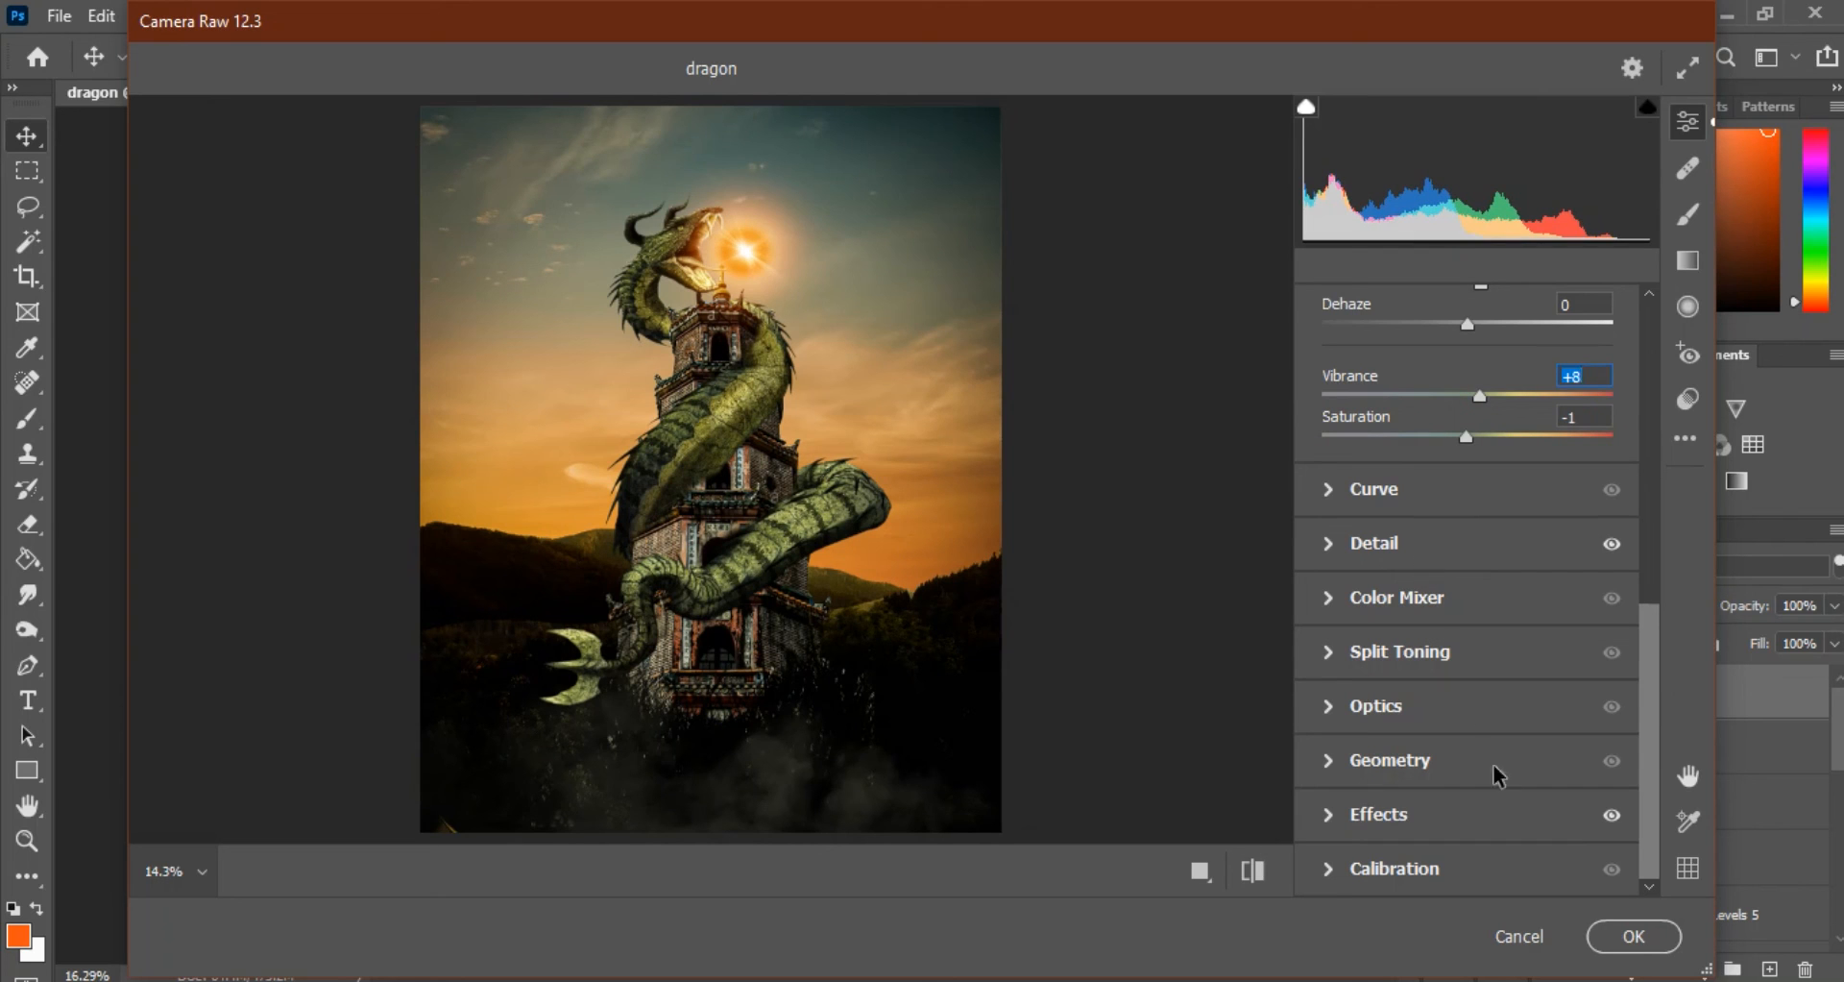
{"action": "left_click", "coordinate": [1631, 937]}
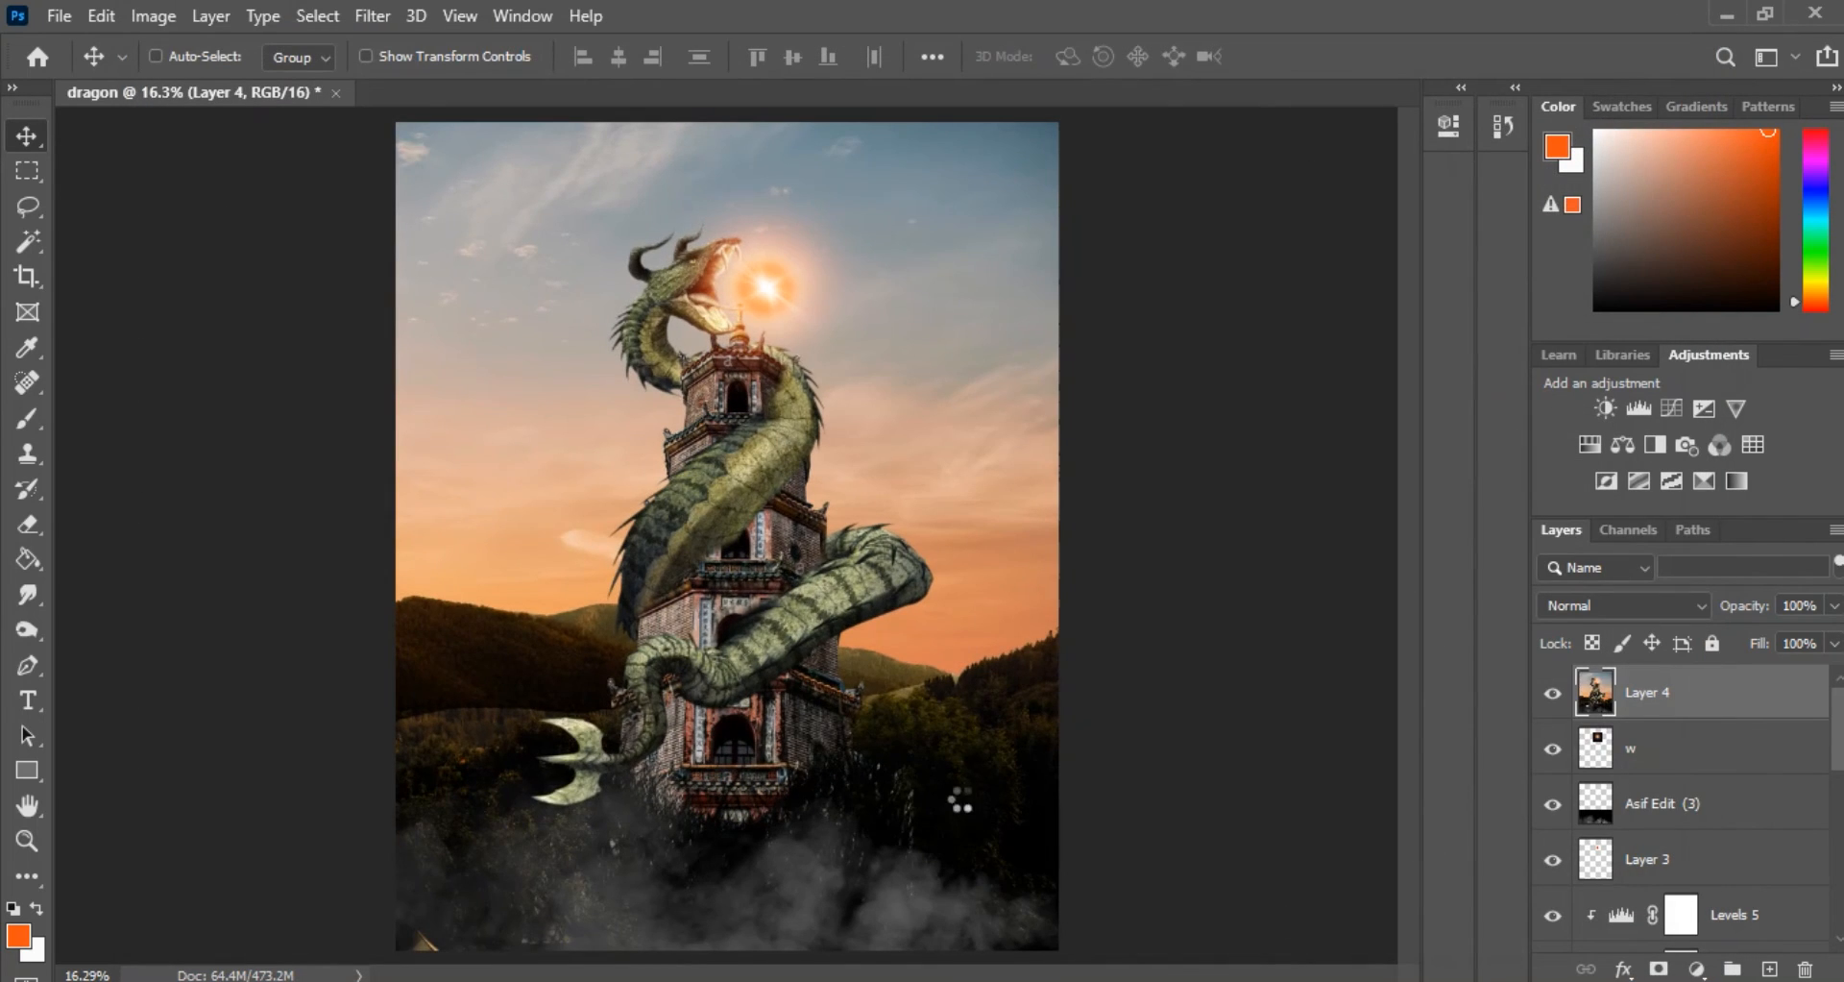